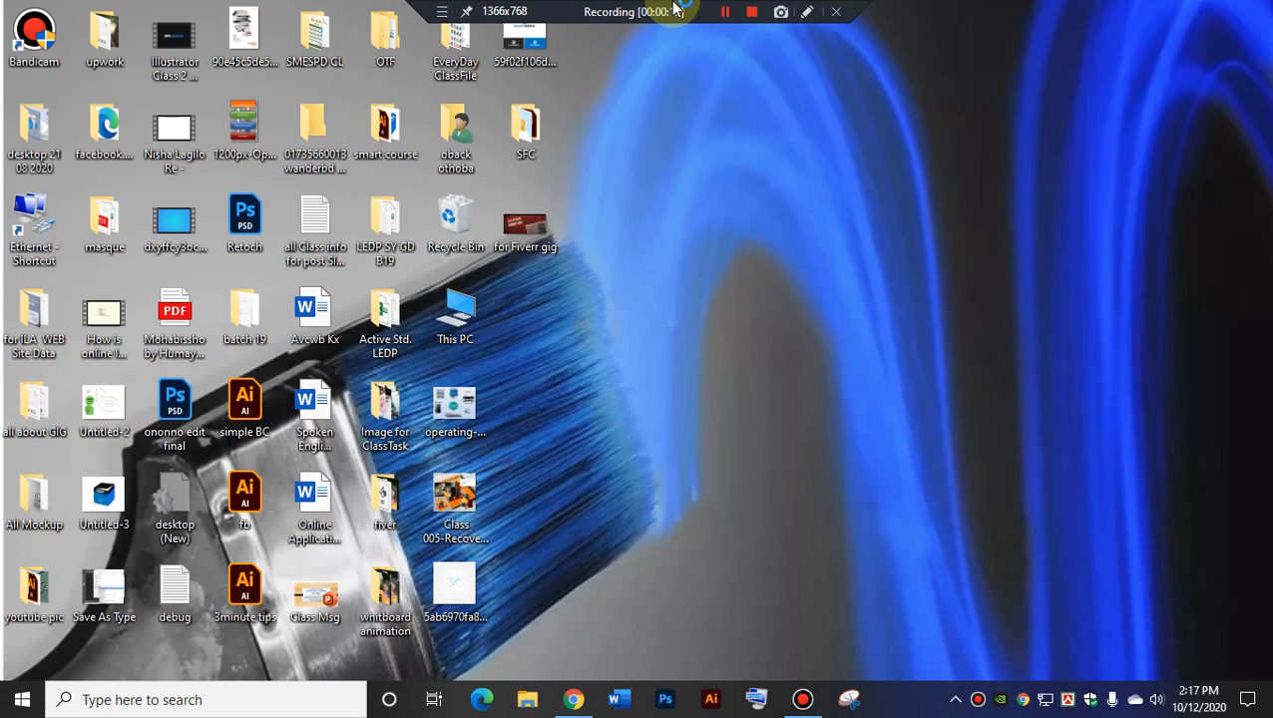
Restore the Google Meet class window from the Chrome icon on the taskbar.
{"action": "left_click", "coordinate": [574, 699]}
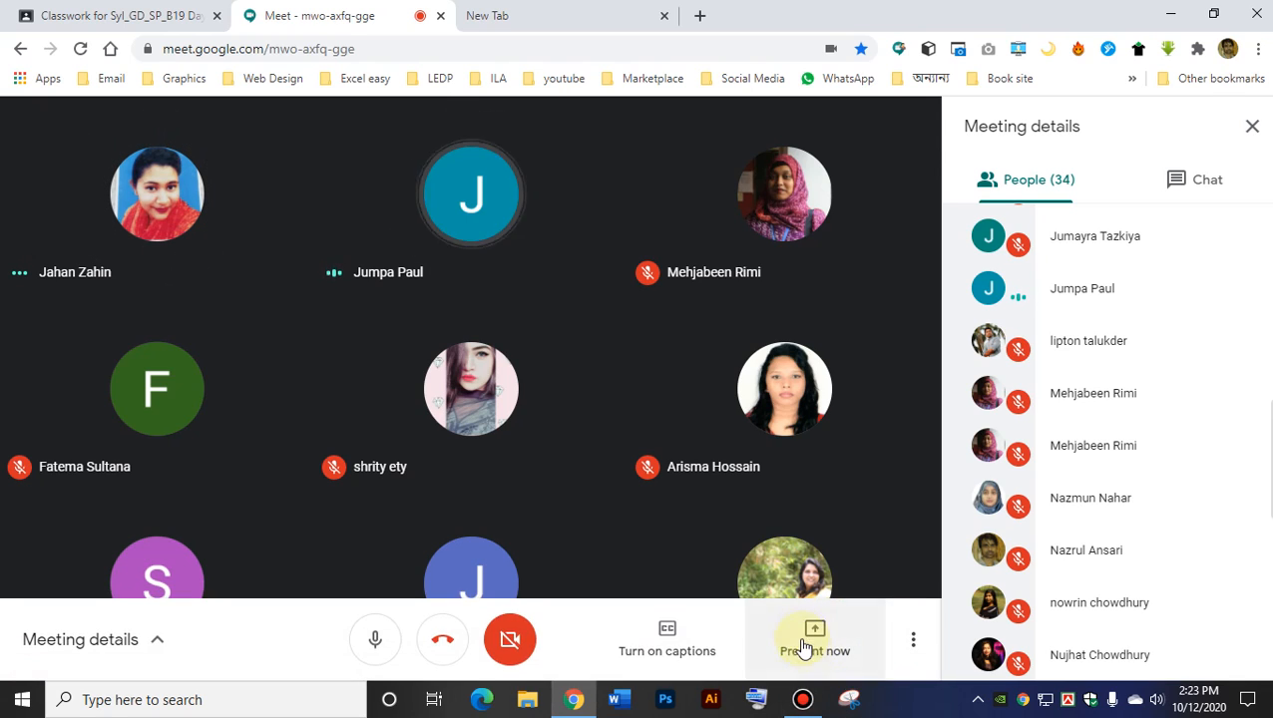
Present your entire screen to the class and minimize the Meet window.
{"action": "left_click", "coordinate": [806, 636]}
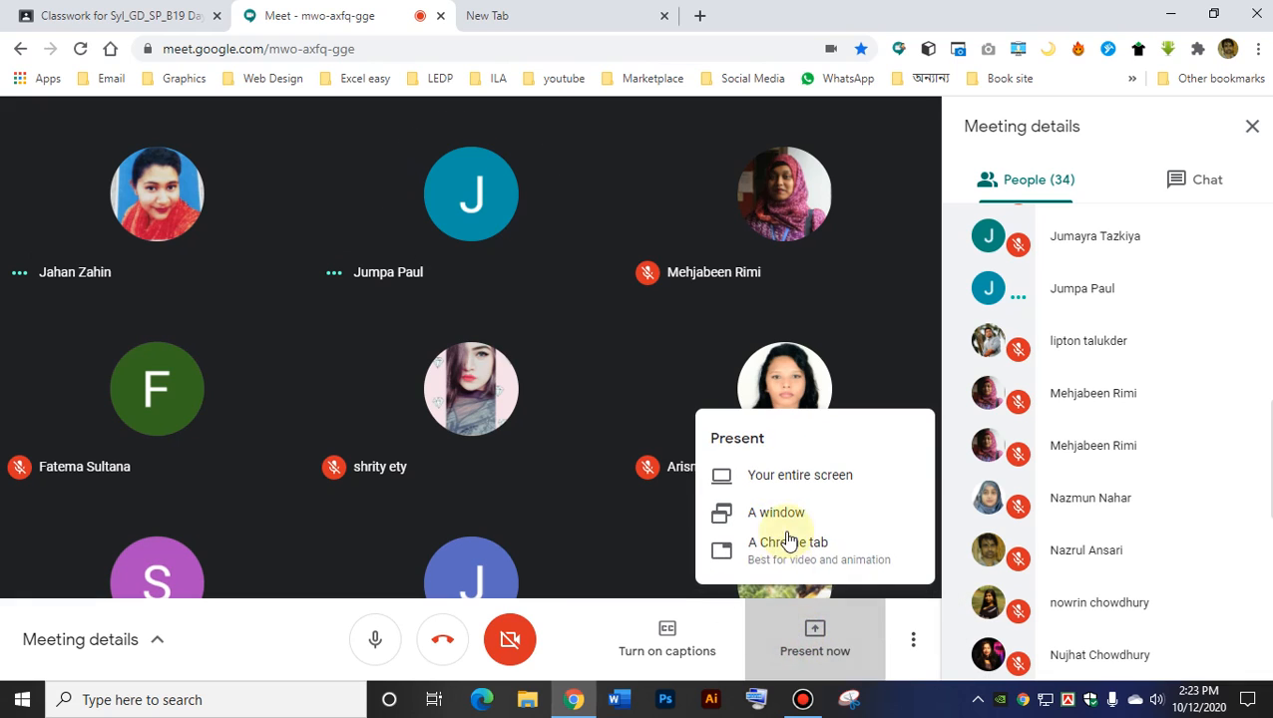
{"action": "left_click", "coordinate": [788, 478]}
{"action": "left_click", "coordinate": [804, 450]}
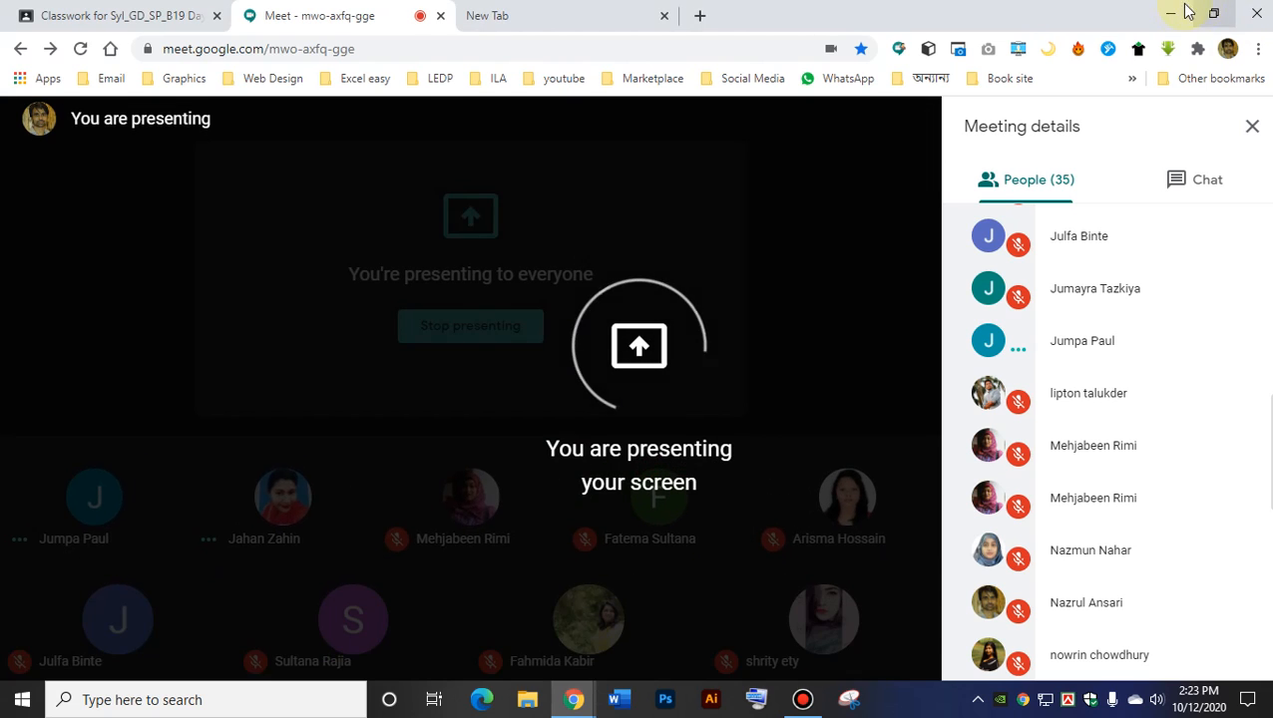
{"action": "left_click", "coordinate": [1185, 12]}
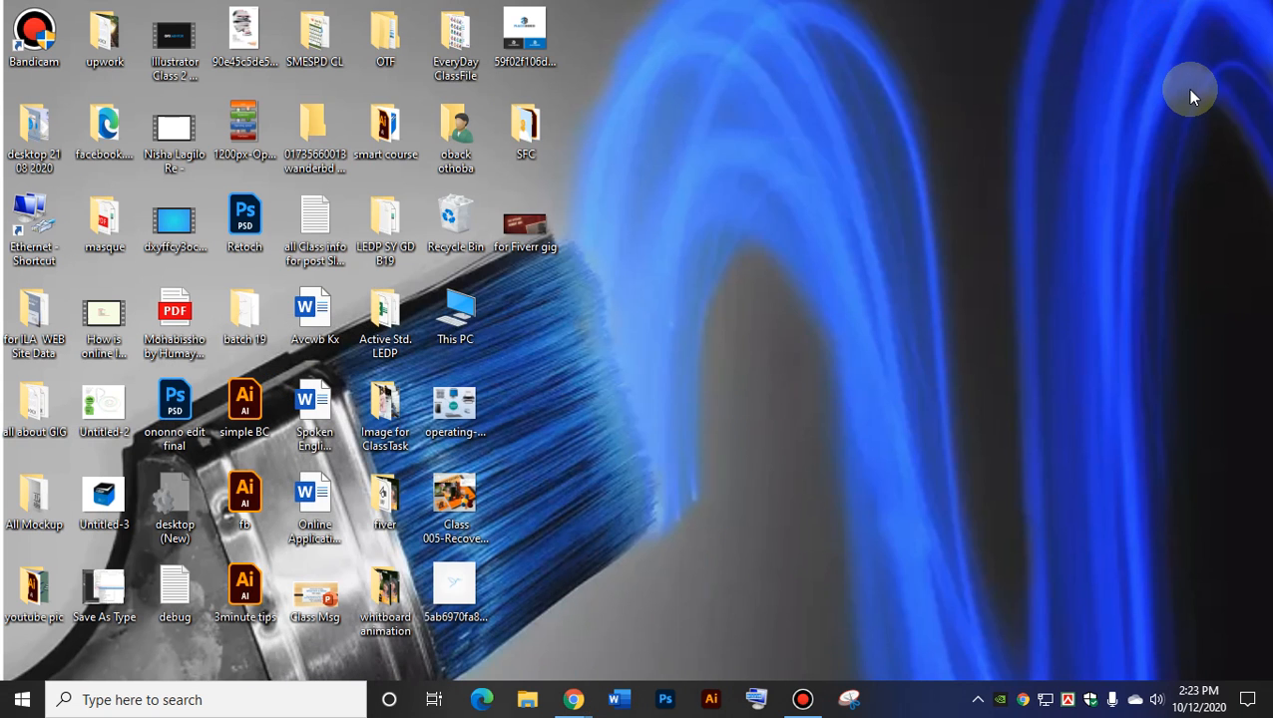
{"action": "right_click", "coordinate": [788, 204]}
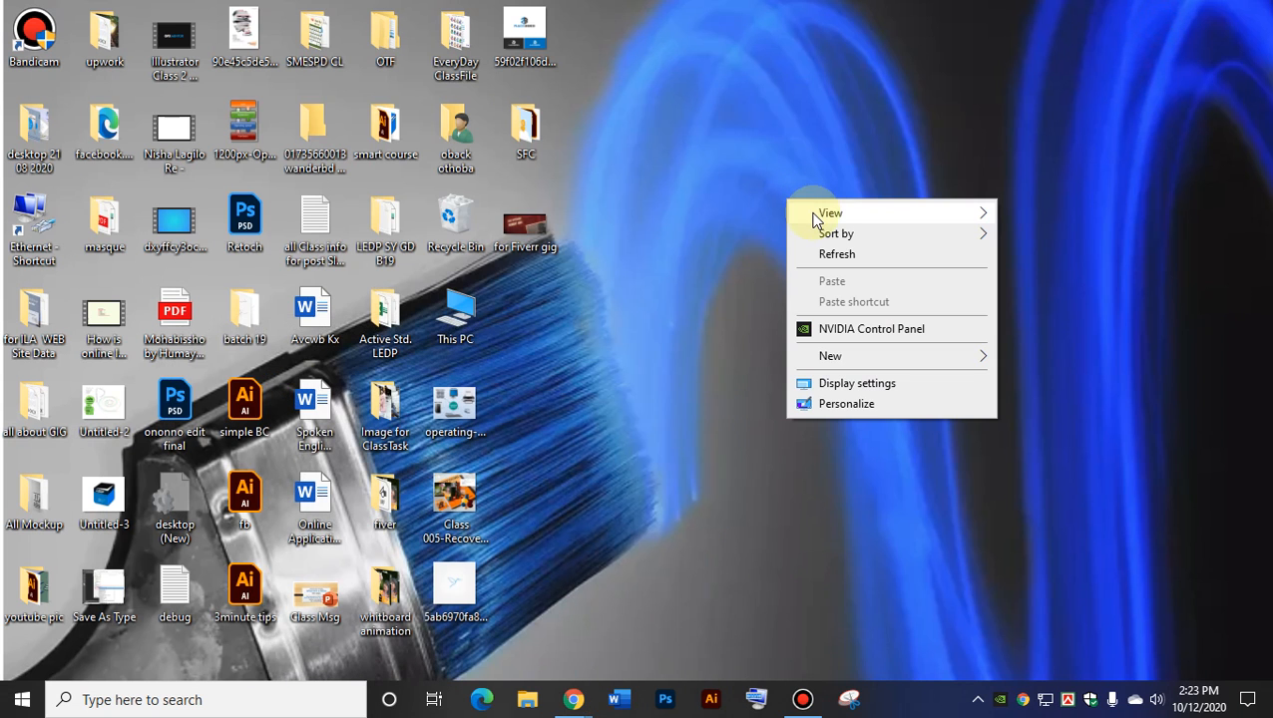
{"action": "mouse_move", "coordinate": [815, 211]}
{"action": "left_click", "coordinate": [1047, 217]}
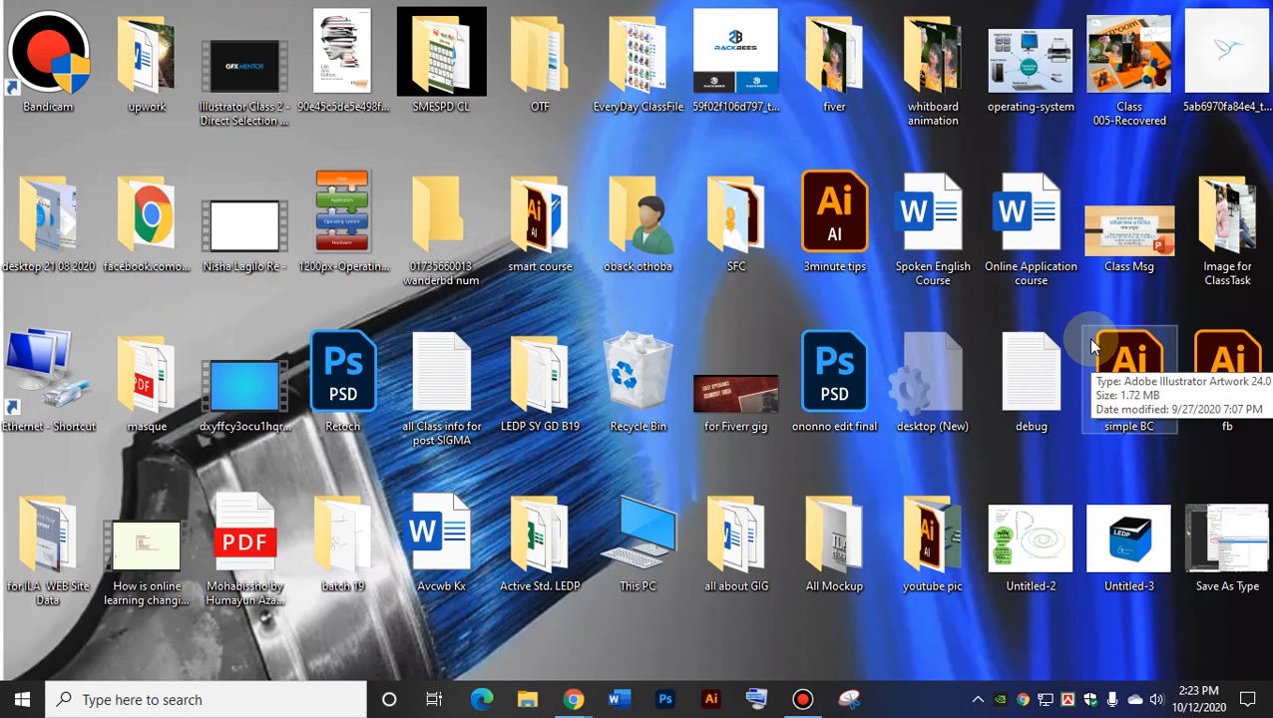
{"action": "right_click", "coordinate": [486, 137]}
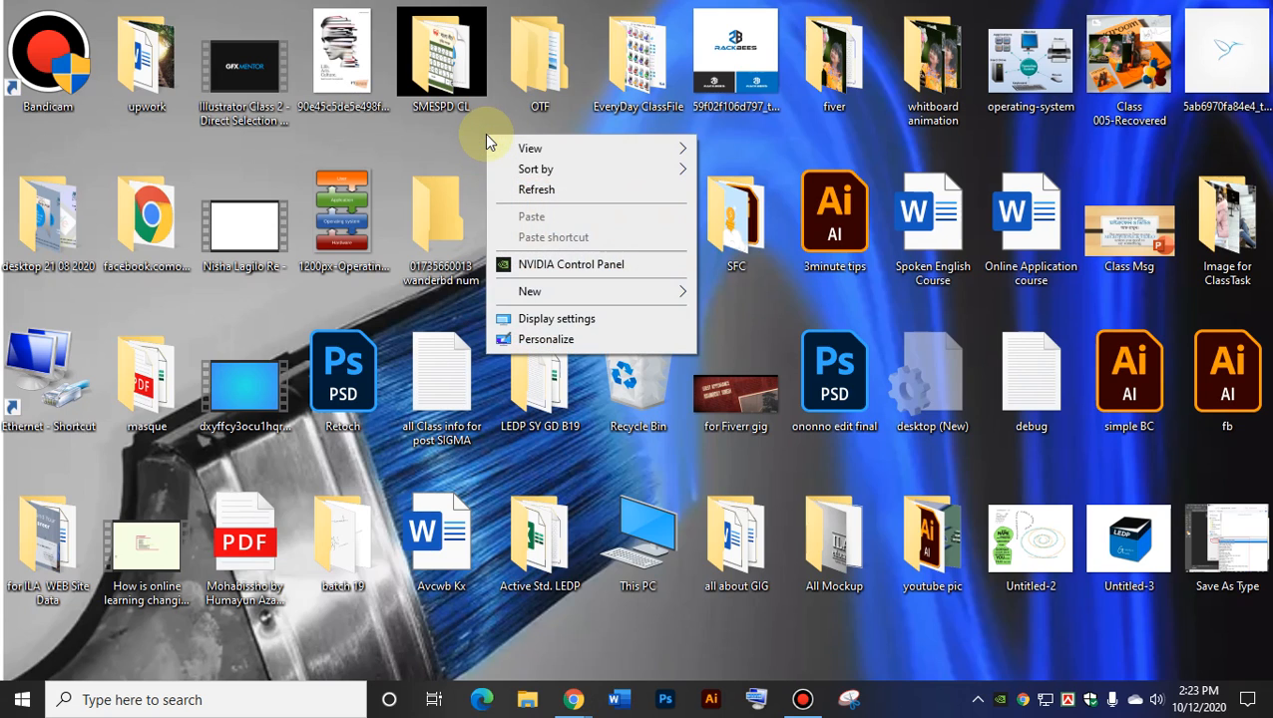
{"action": "mouse_move", "coordinate": [517, 149]}
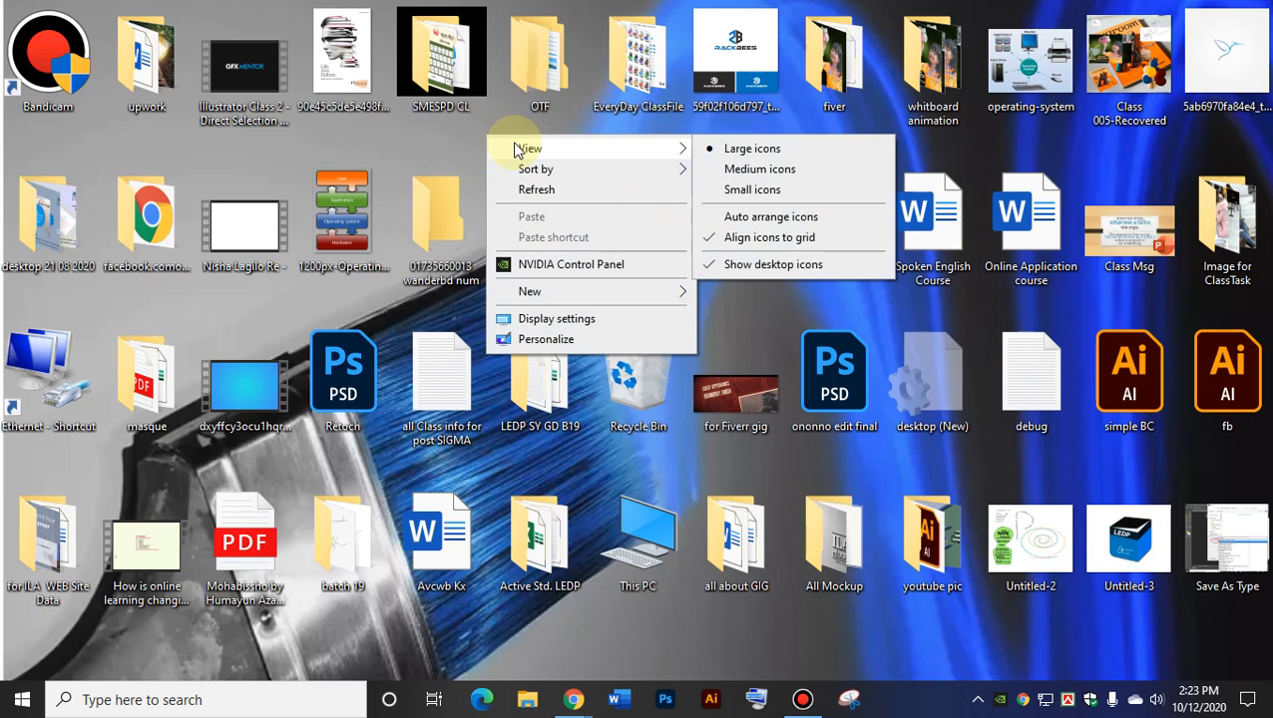
{"action": "left_click", "coordinate": [767, 167]}
{"action": "right_click", "coordinate": [668, 154]}
{"action": "left_click", "coordinate": [714, 210]}
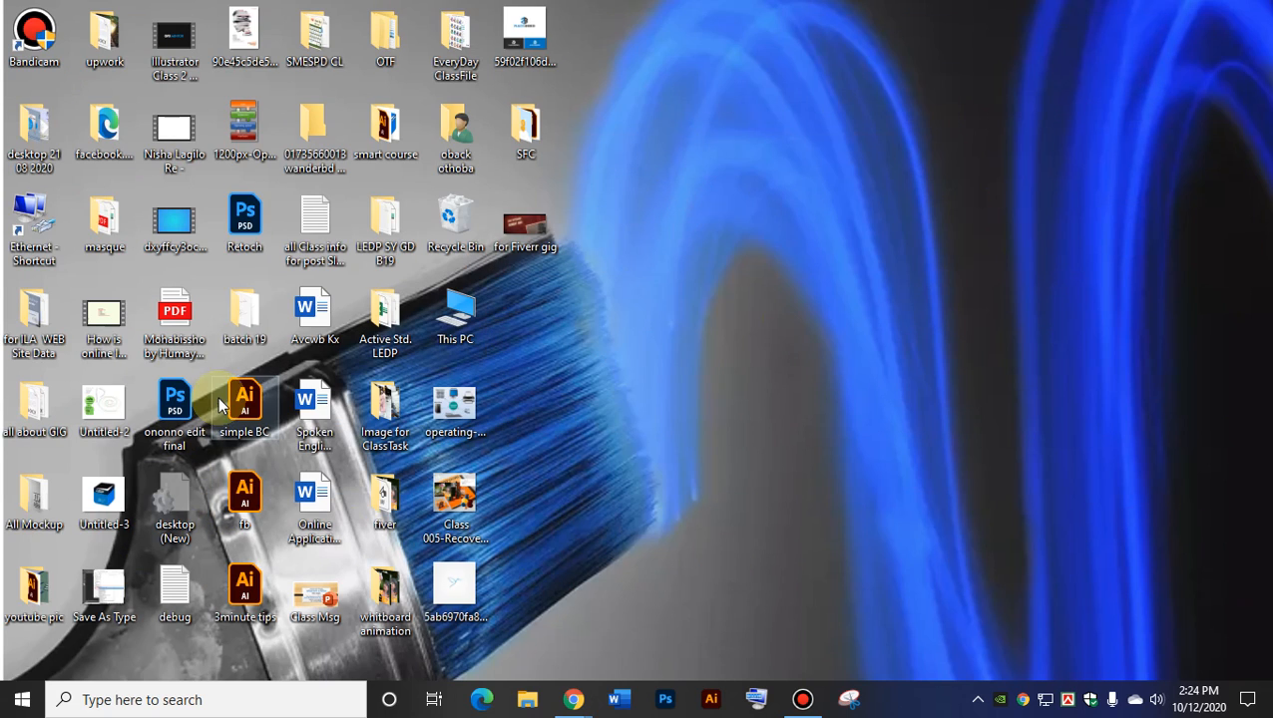
Open Bandicam and browse the Output, Hooking and General tabs of its advanced options.
{"action": "left_click", "coordinate": [803, 700]}
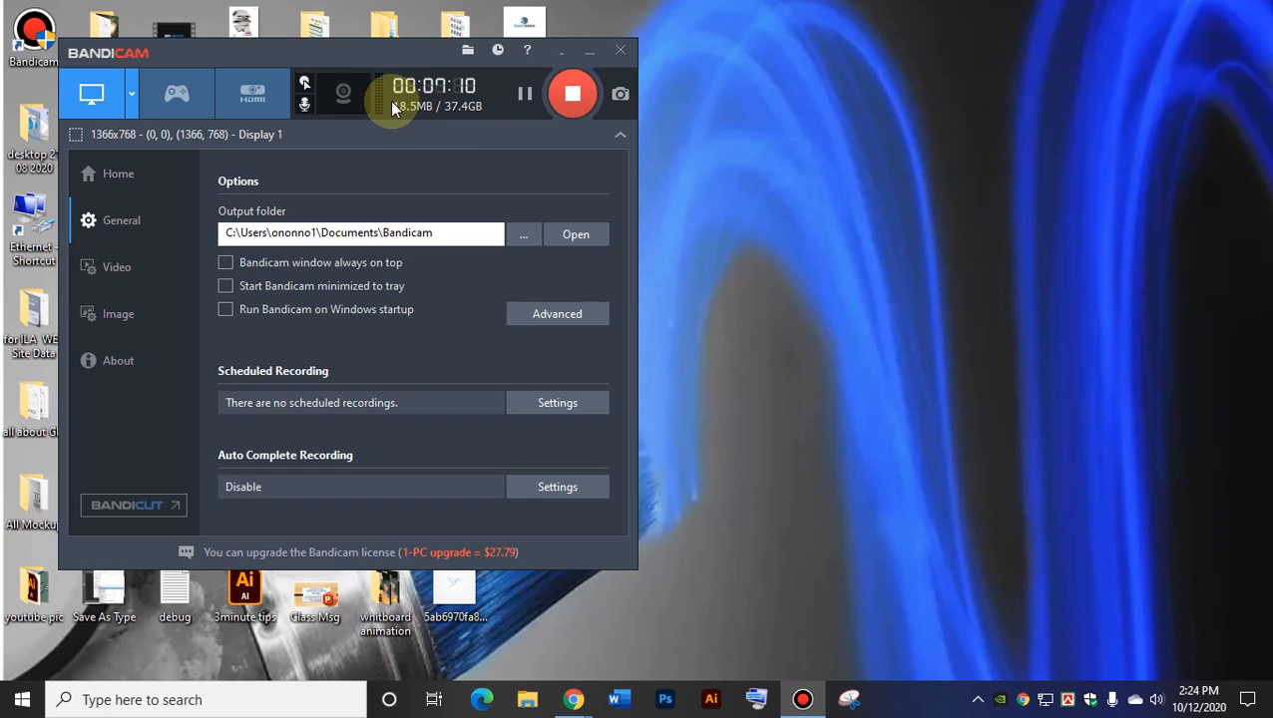
{"action": "left_click", "coordinate": [571, 306]}
{"action": "left_click", "coordinate": [235, 146]}
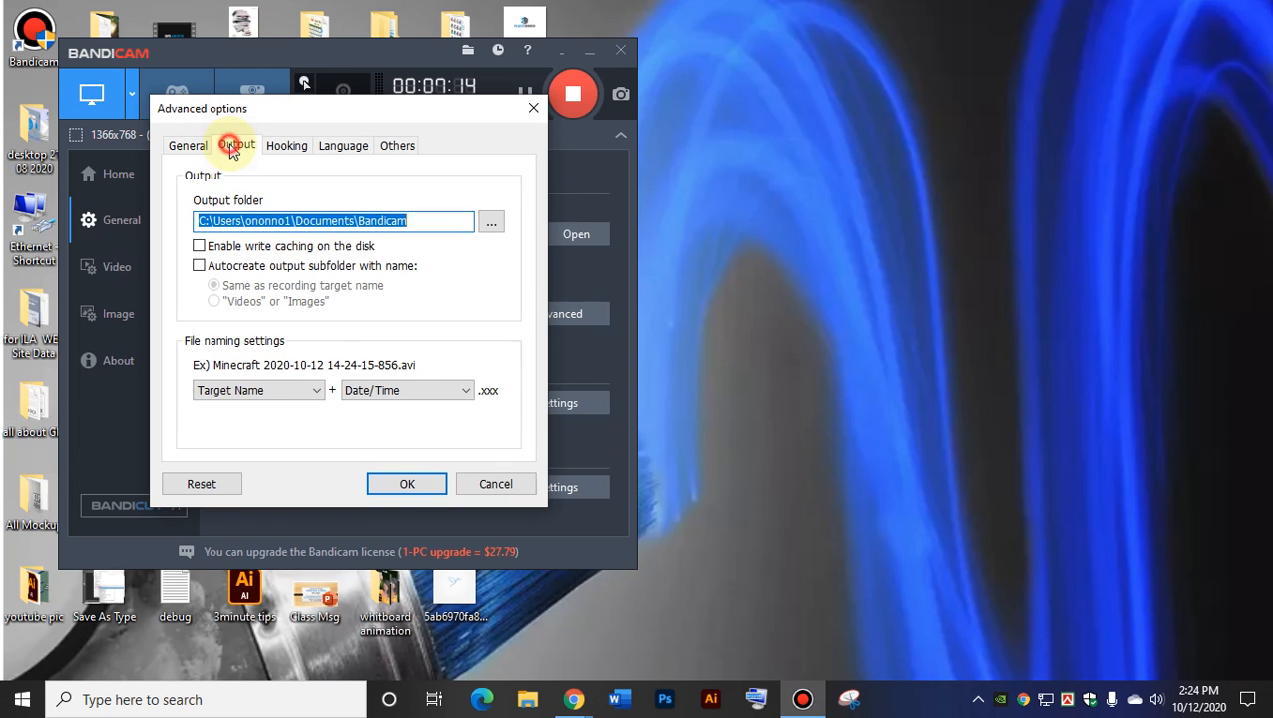
{"action": "left_click", "coordinate": [287, 146]}
{"action": "left_click", "coordinate": [187, 146]}
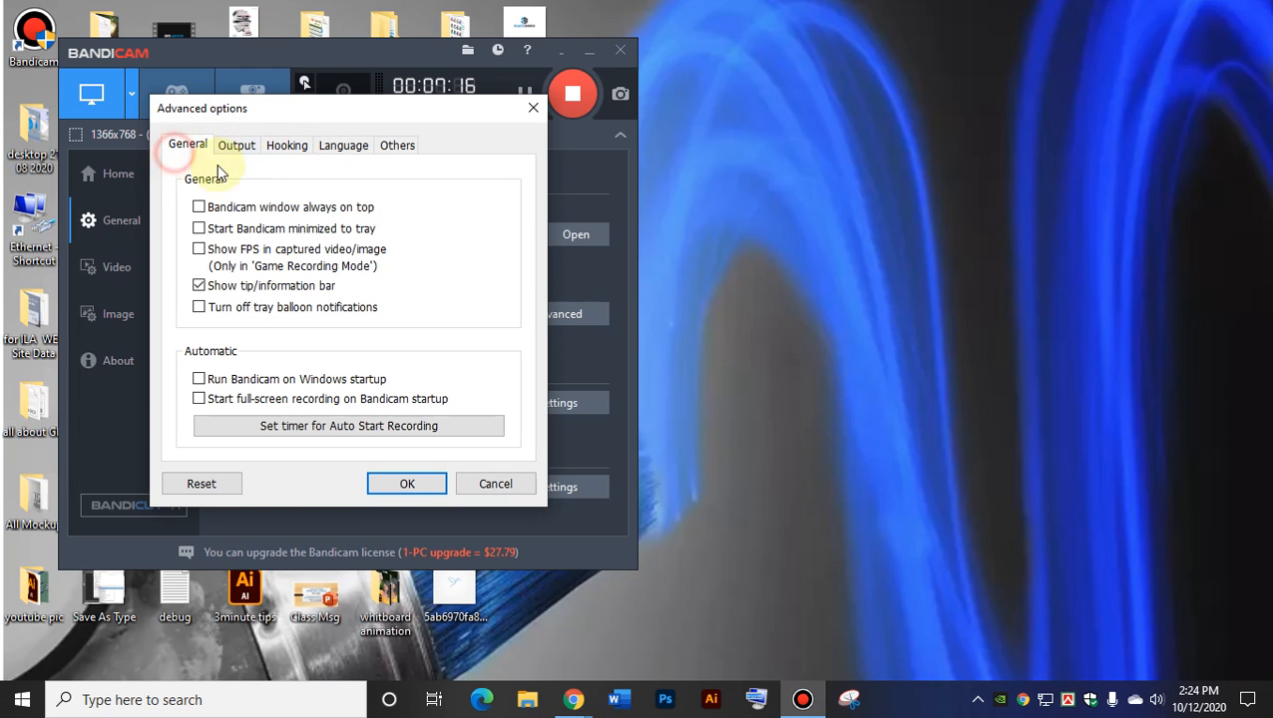
{"action": "left_click", "coordinate": [495, 483]}
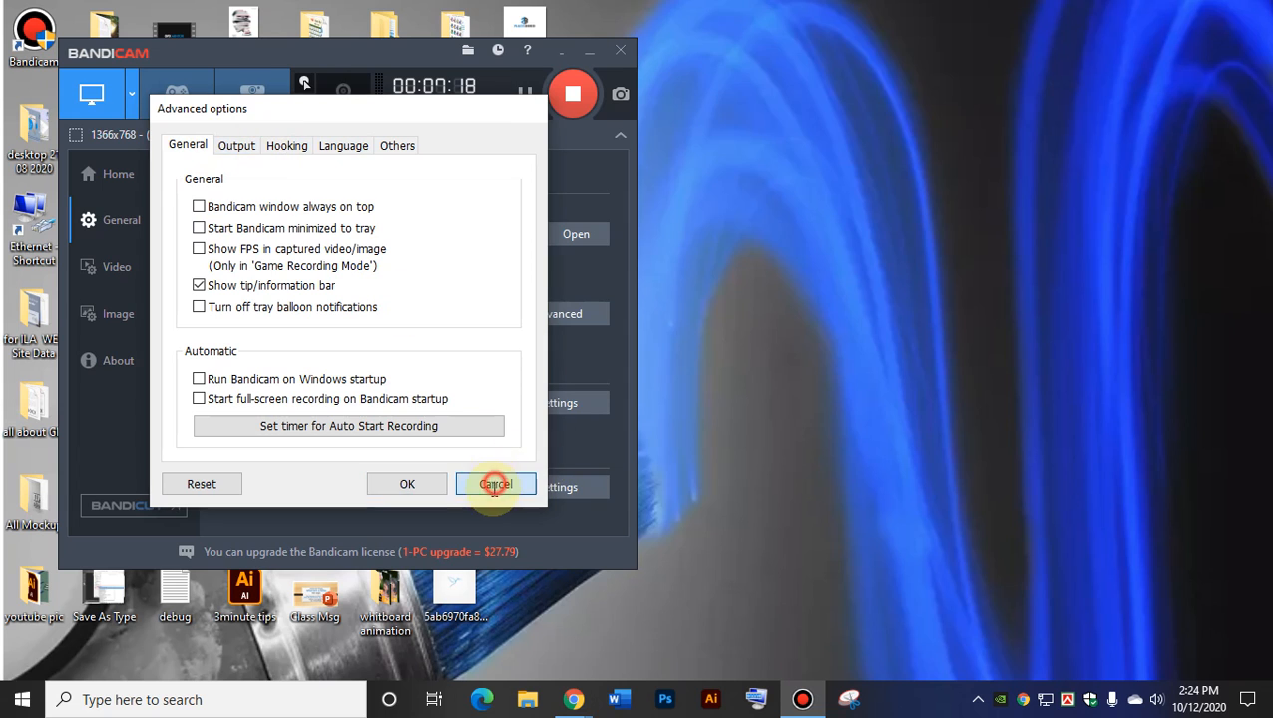
Reopen the advanced options to review the Output and Hooking tabs again, then close them.
{"action": "left_click", "coordinate": [550, 316]}
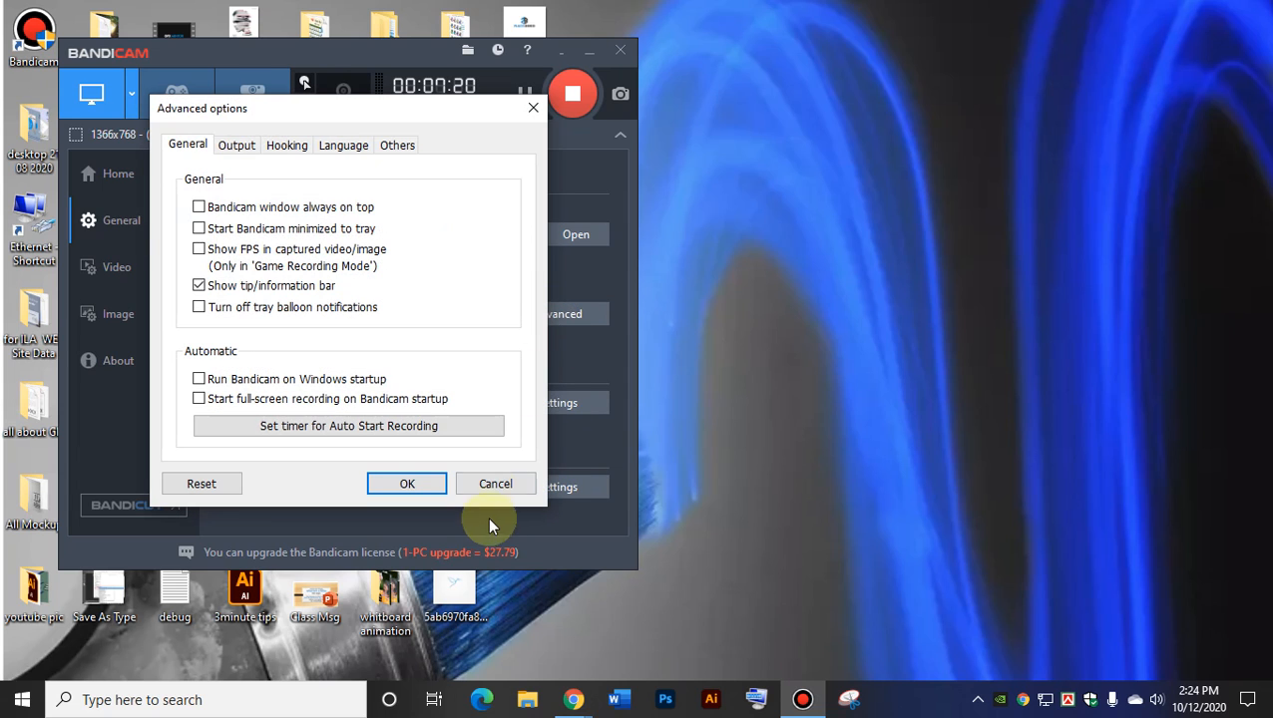
{"action": "left_click", "coordinate": [236, 146]}
{"action": "left_click", "coordinate": [286, 146]}
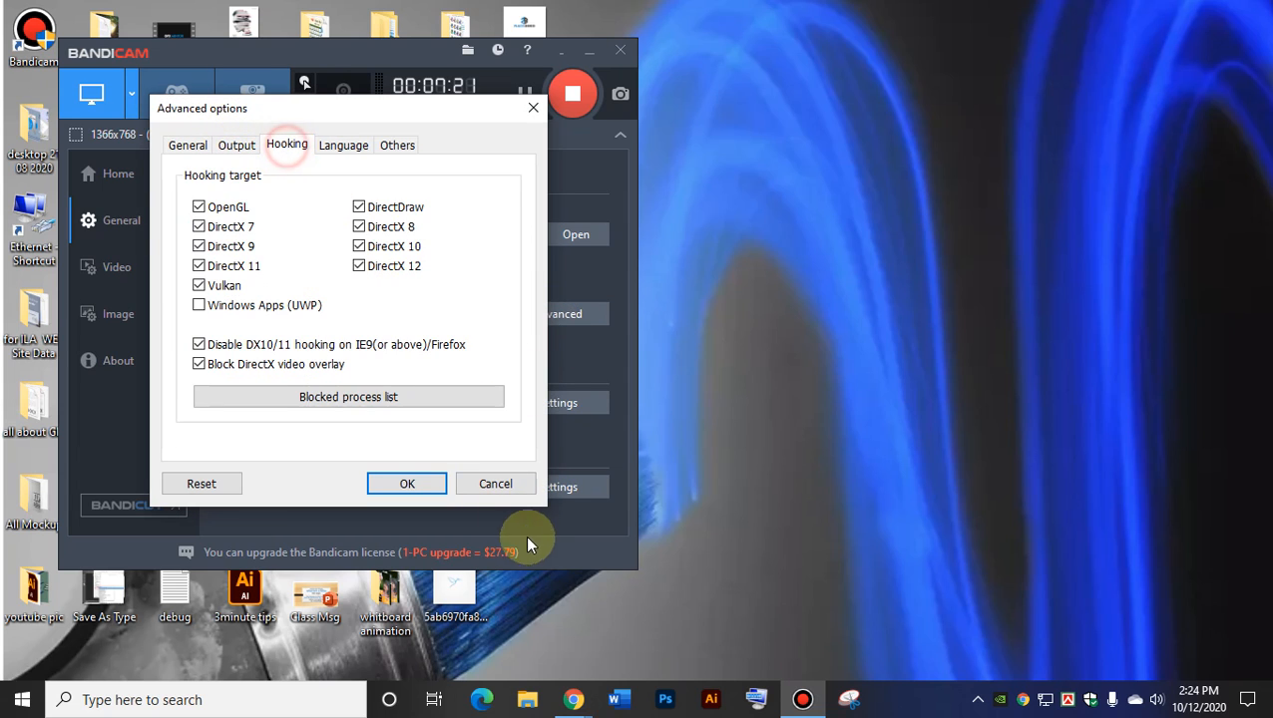
{"action": "left_click", "coordinate": [492, 483]}
{"action": "left_click", "coordinate": [559, 315]}
{"action": "left_click", "coordinate": [496, 477]}
Check that the Scheduled Recording List is empty, then return to the General options page.
{"action": "left_click", "coordinate": [542, 403]}
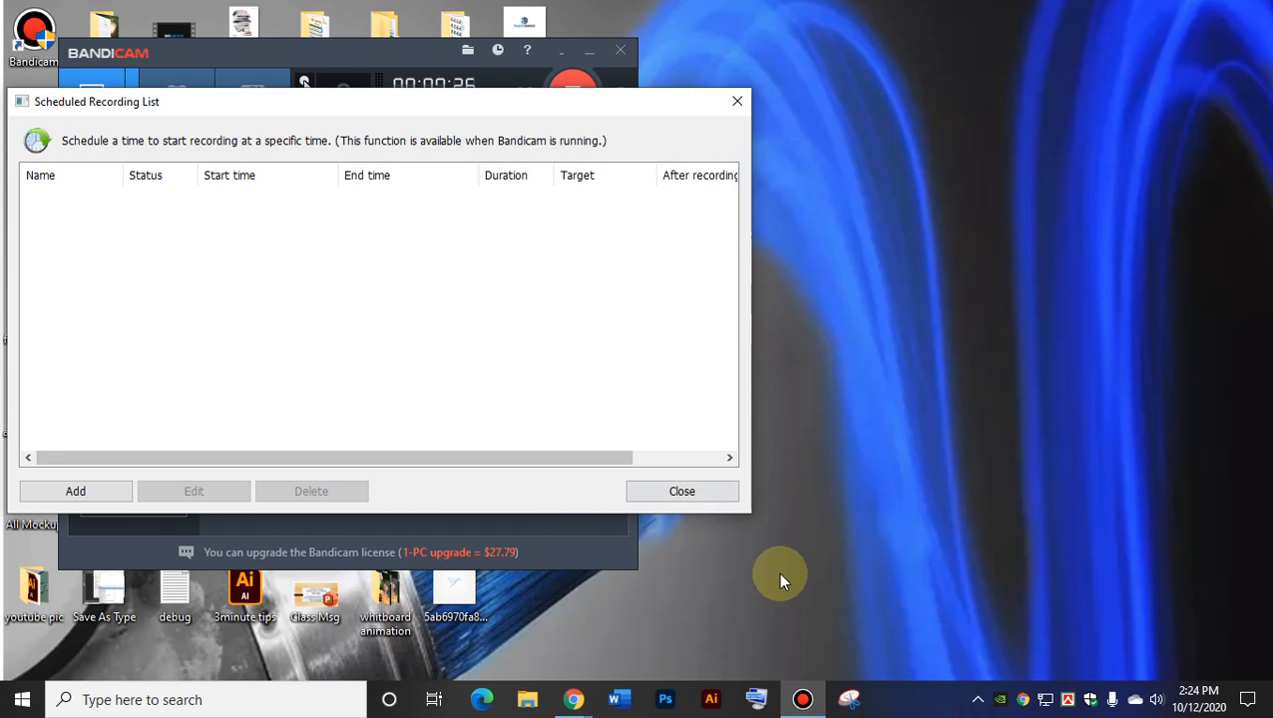
{"action": "left_click", "coordinate": [688, 494]}
{"action": "left_click", "coordinate": [559, 395]}
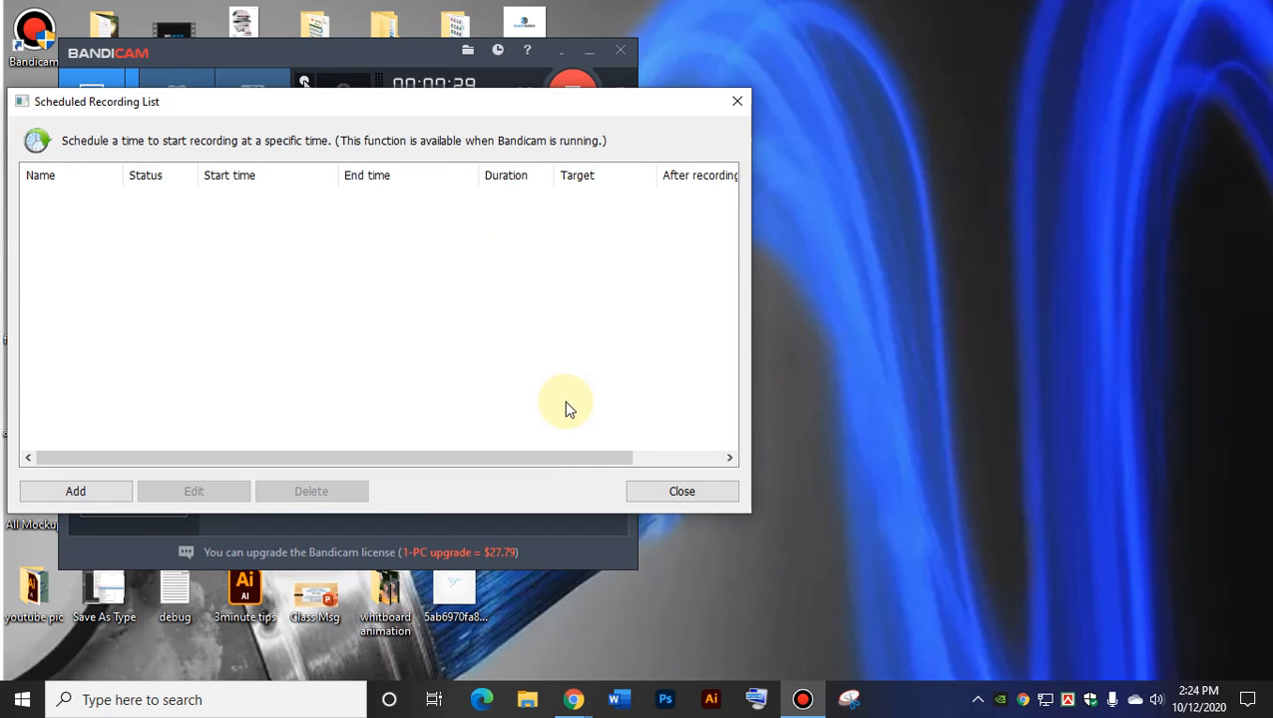
{"action": "left_click", "coordinate": [737, 101]}
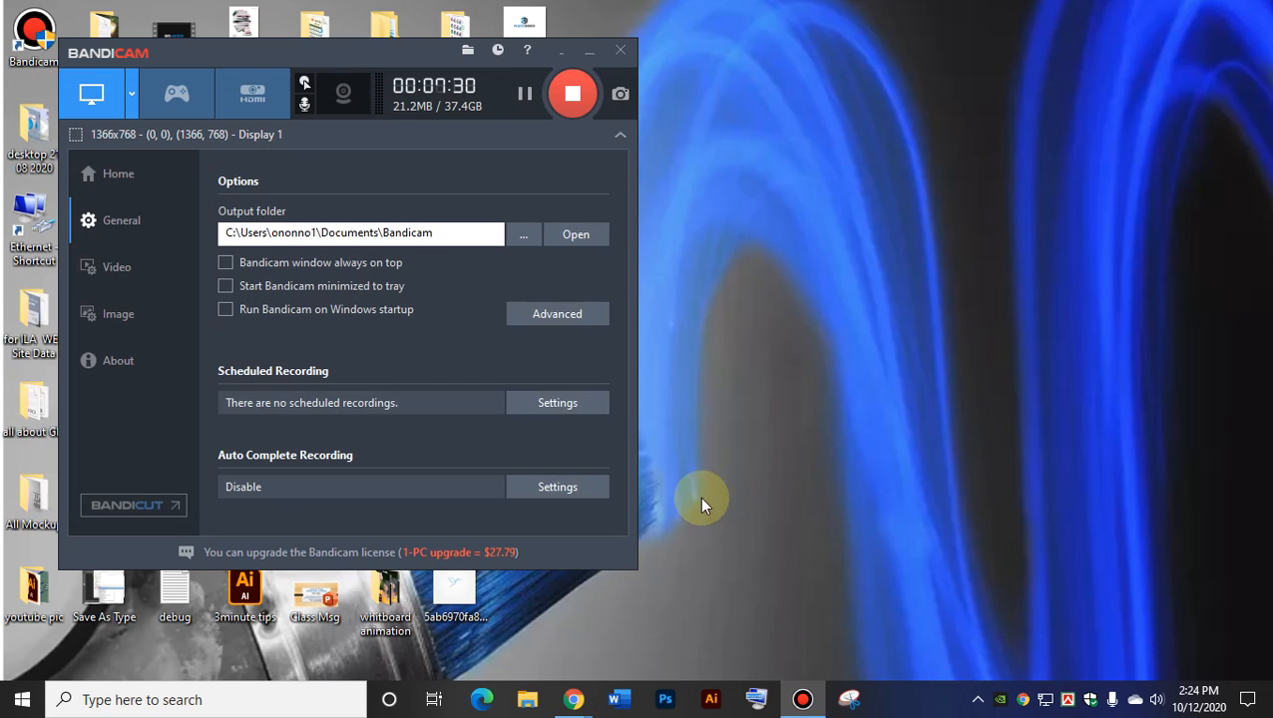
{"action": "left_click", "coordinate": [108, 176]}
{"action": "left_click", "coordinate": [104, 225]}
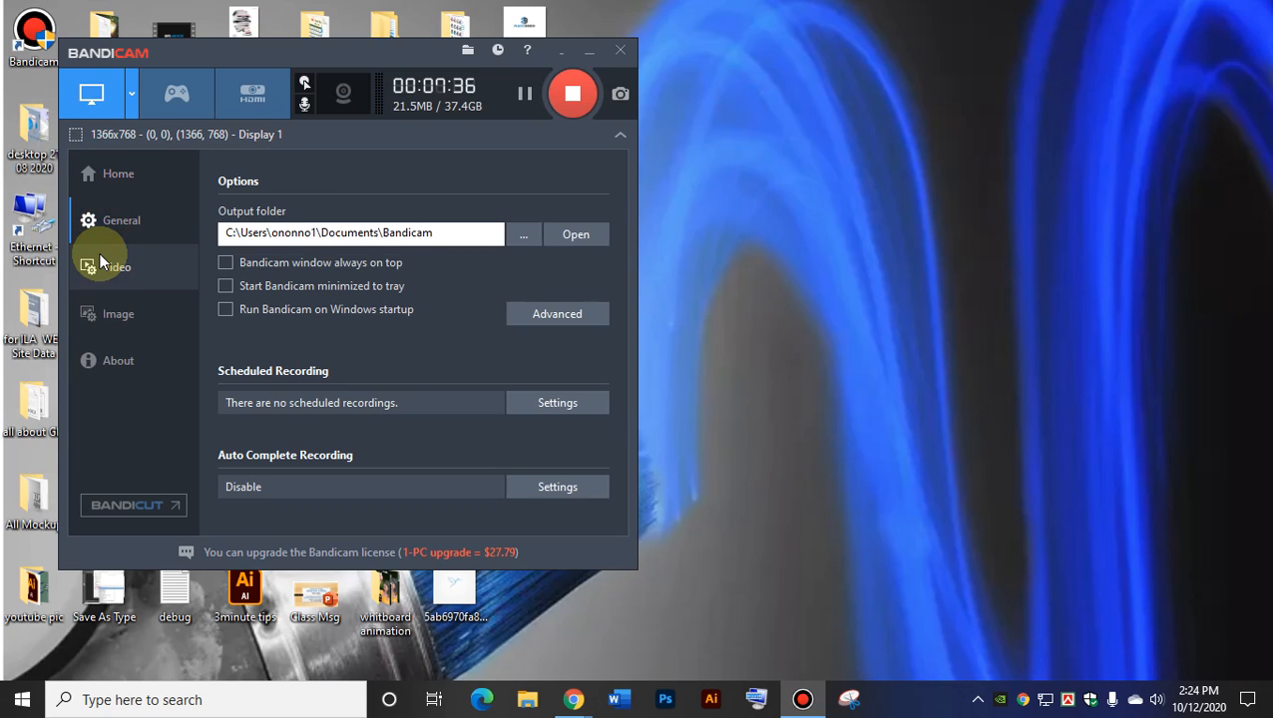
Recheck the empty scheduled recordings list and hide Meet's screen-sharing bar.
{"action": "left_click", "coordinate": [558, 409]}
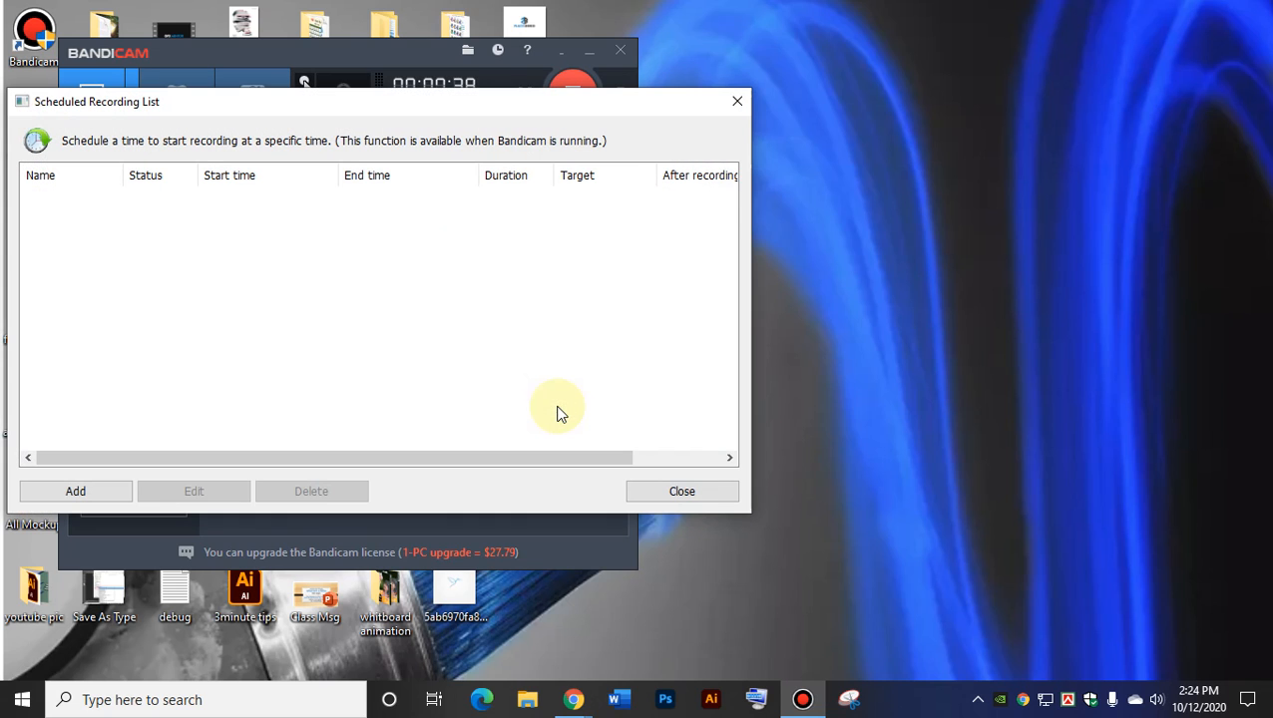
{"action": "left_click", "coordinate": [734, 101]}
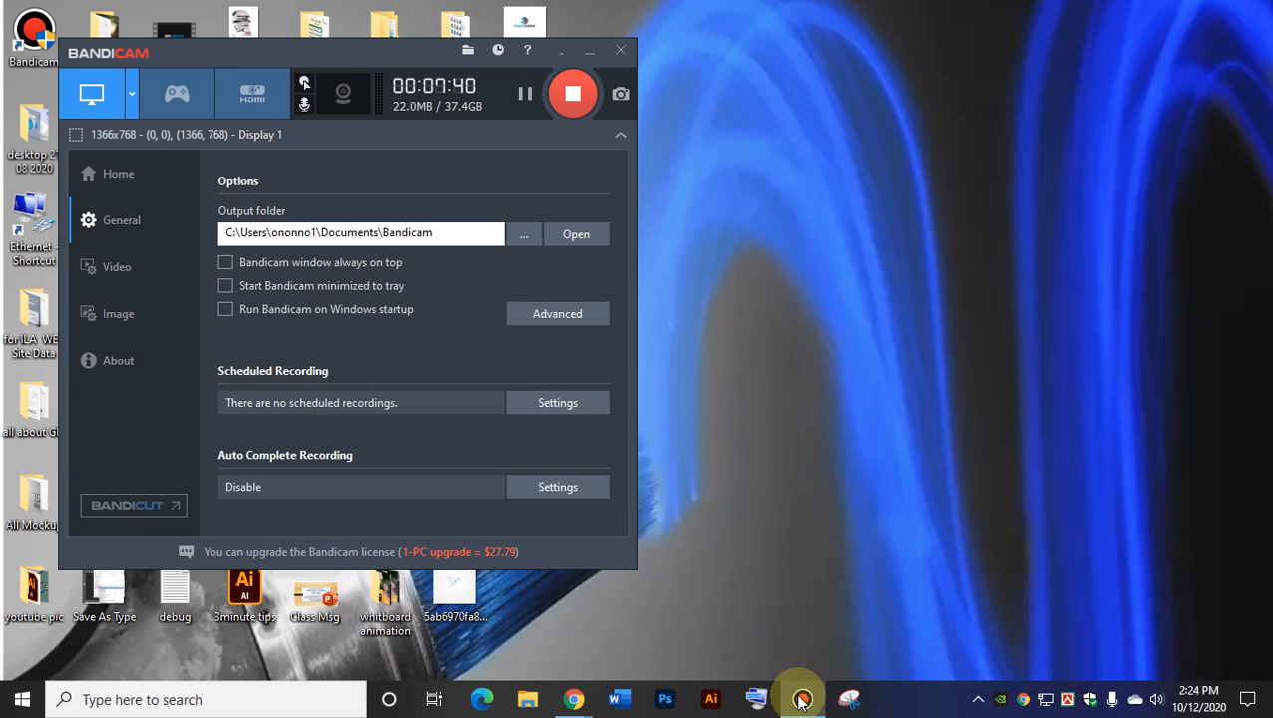
{"action": "mouse_move", "coordinate": [572, 696]}
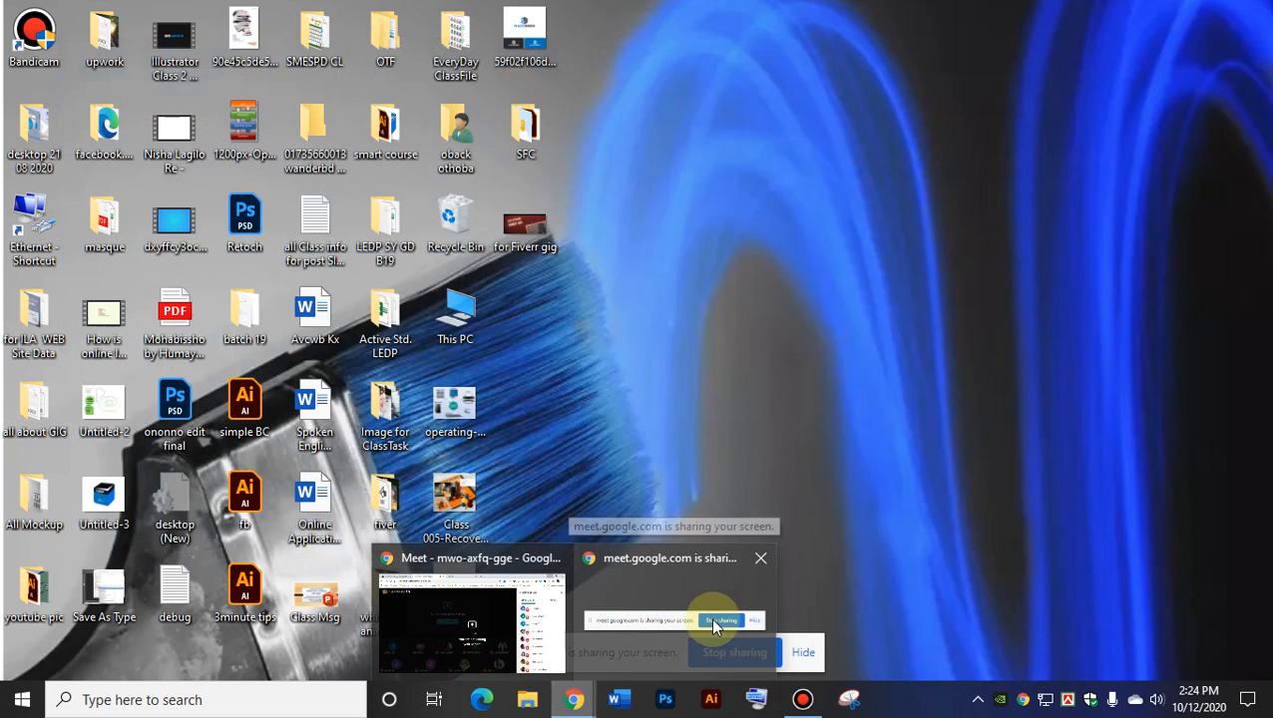
{"action": "left_click", "coordinate": [710, 620]}
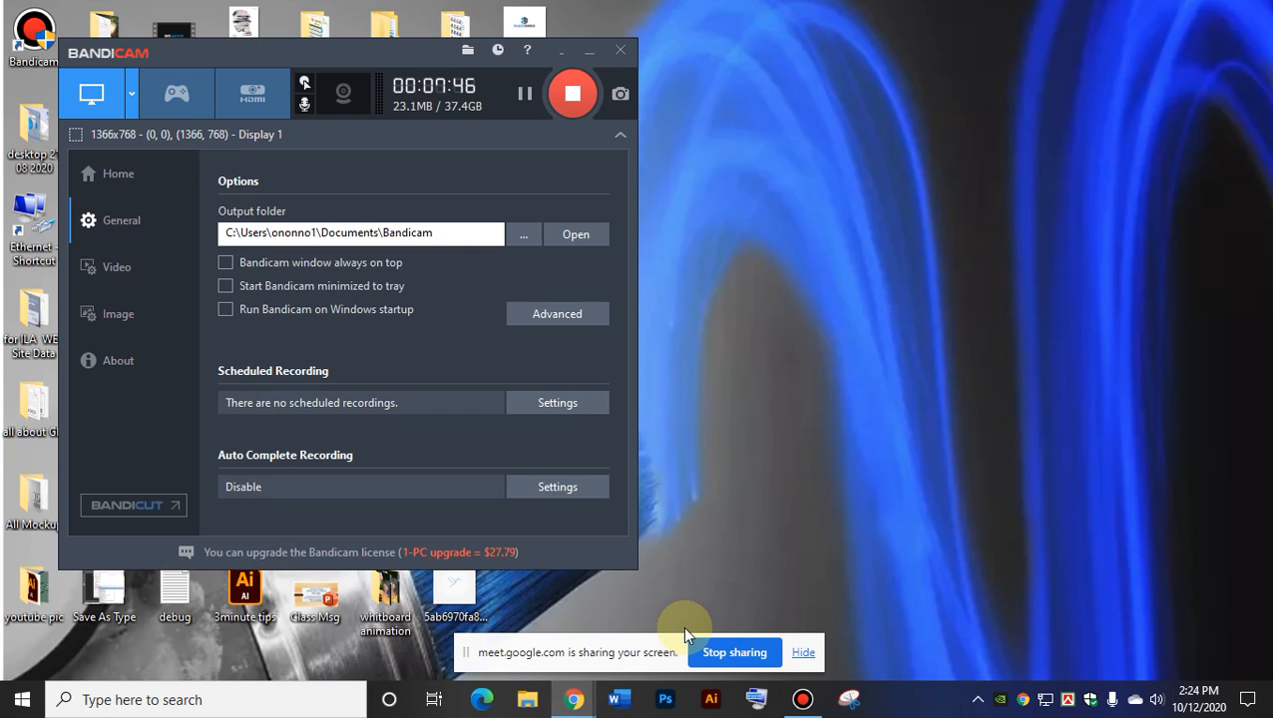
{"action": "left_click", "coordinate": [583, 411]}
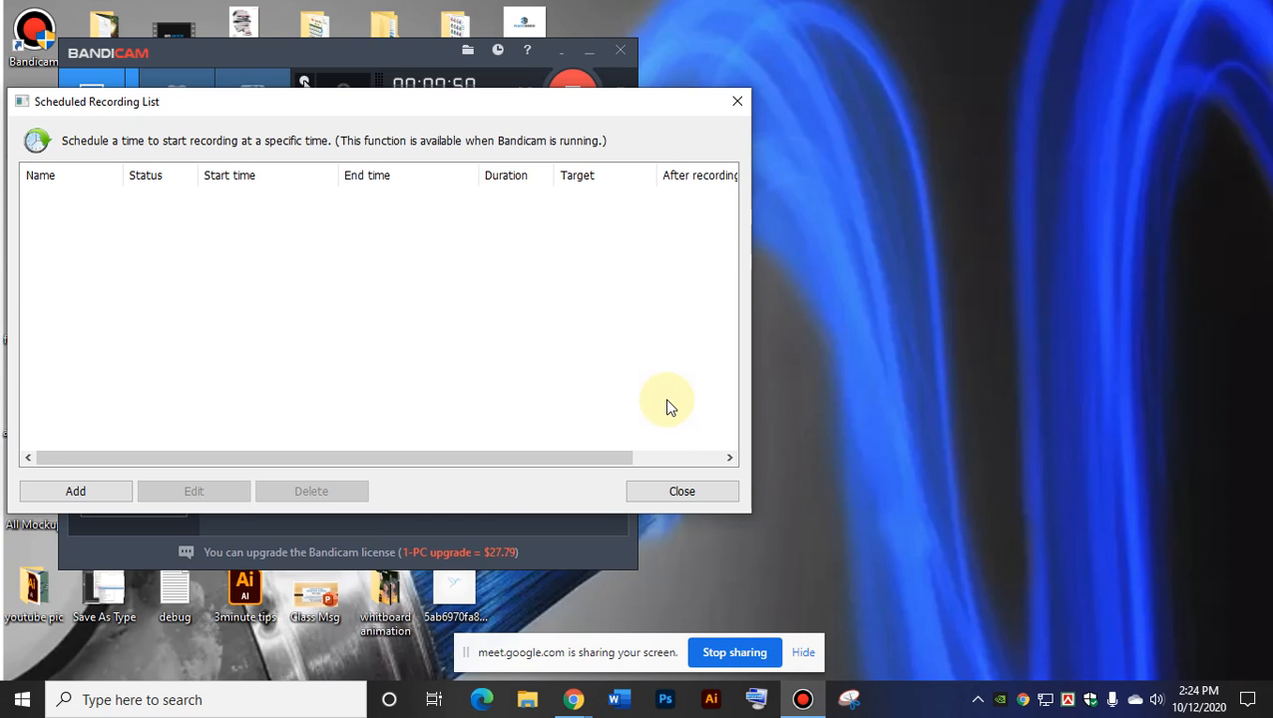
{"action": "left_click", "coordinate": [810, 653]}
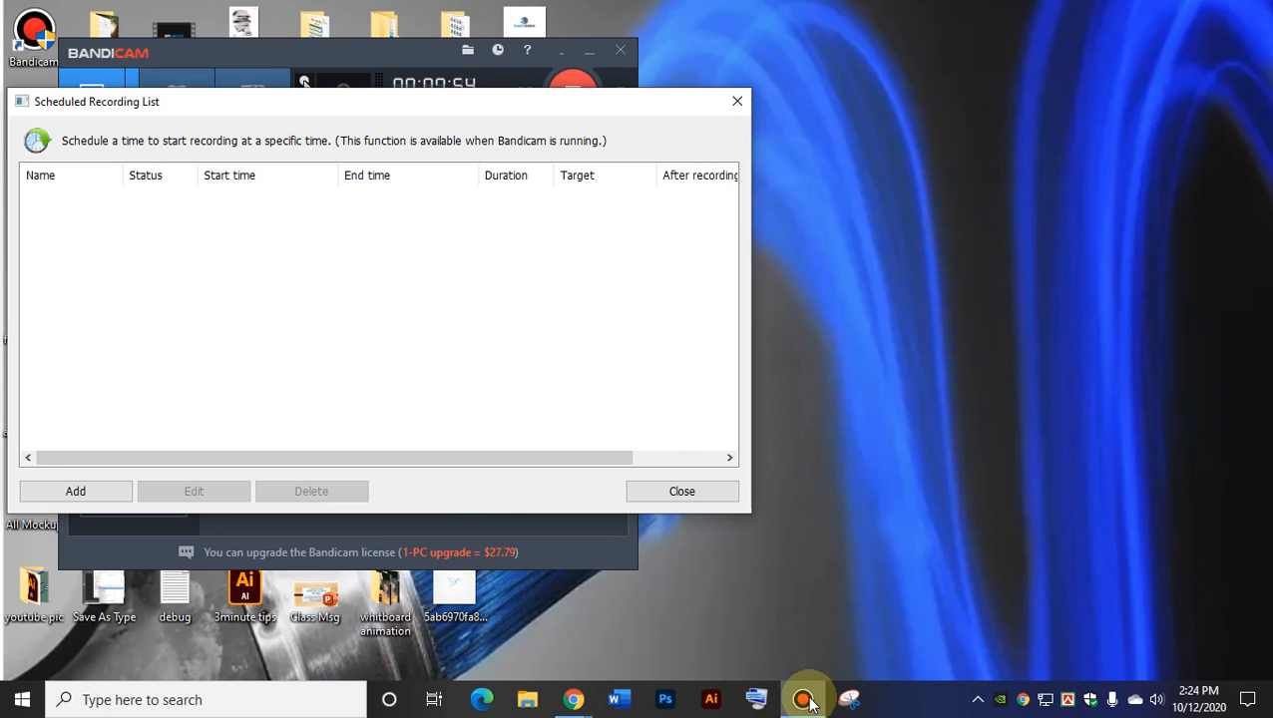
Close the scheduled list and browse the Output, General and Others advanced option tabs.
{"action": "left_click", "coordinate": [735, 104]}
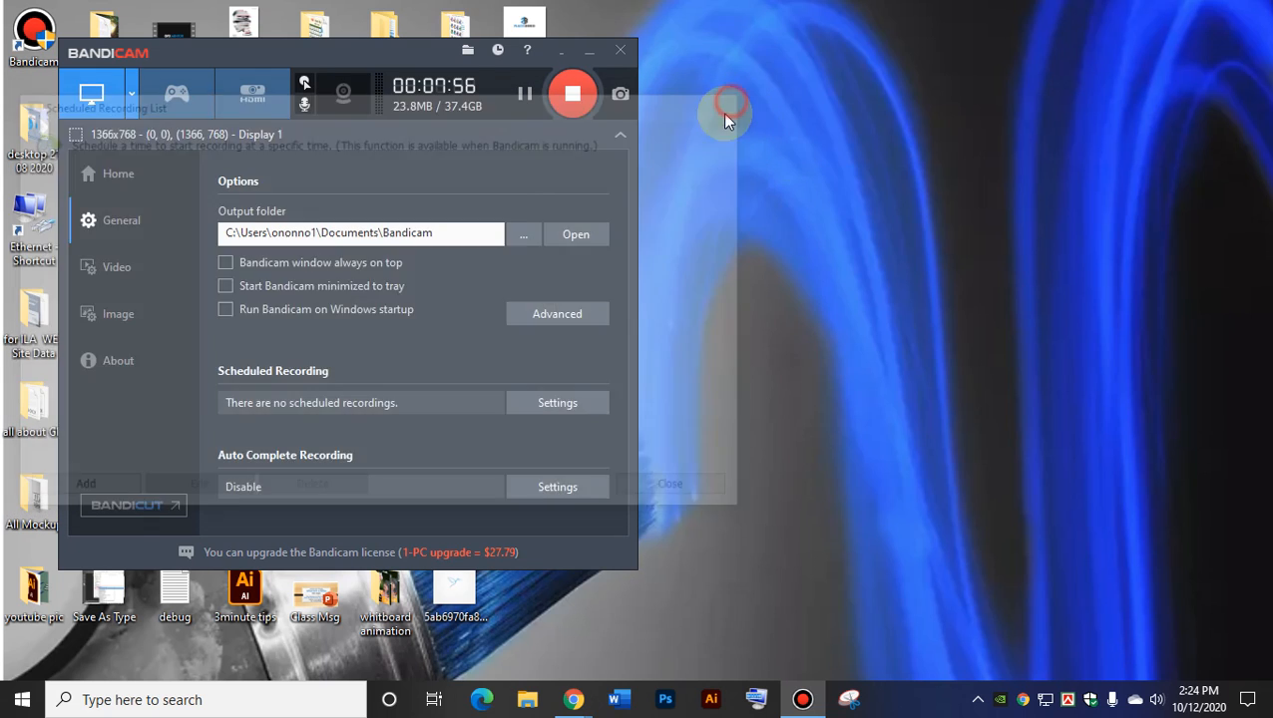
{"action": "left_click", "coordinate": [550, 315]}
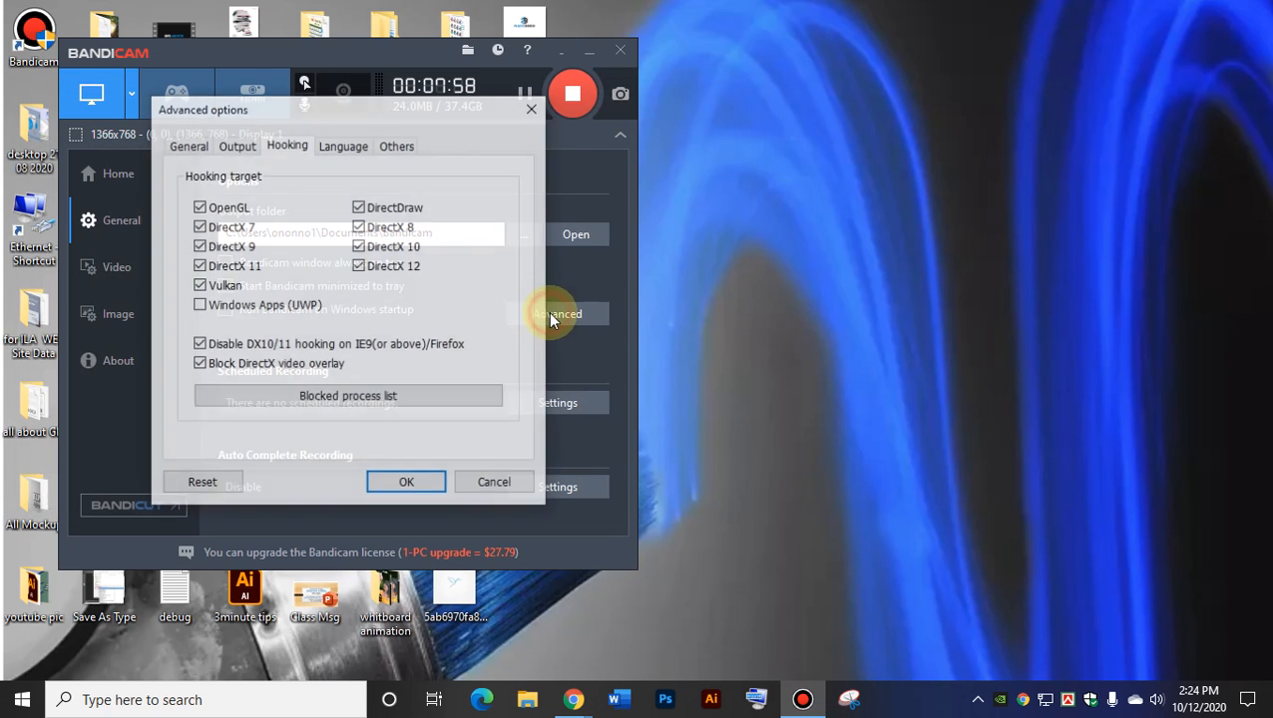
{"action": "left_click", "coordinate": [237, 145]}
{"action": "left_click", "coordinate": [197, 144]}
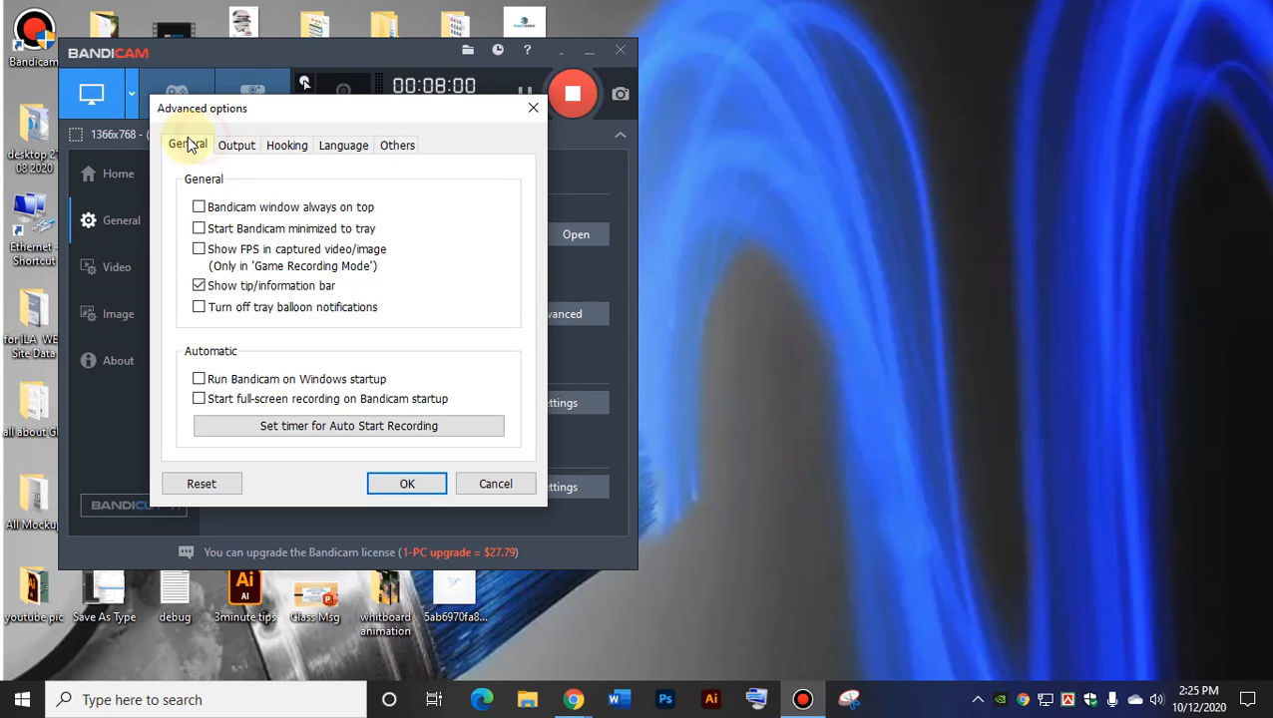
{"action": "left_click", "coordinate": [398, 146]}
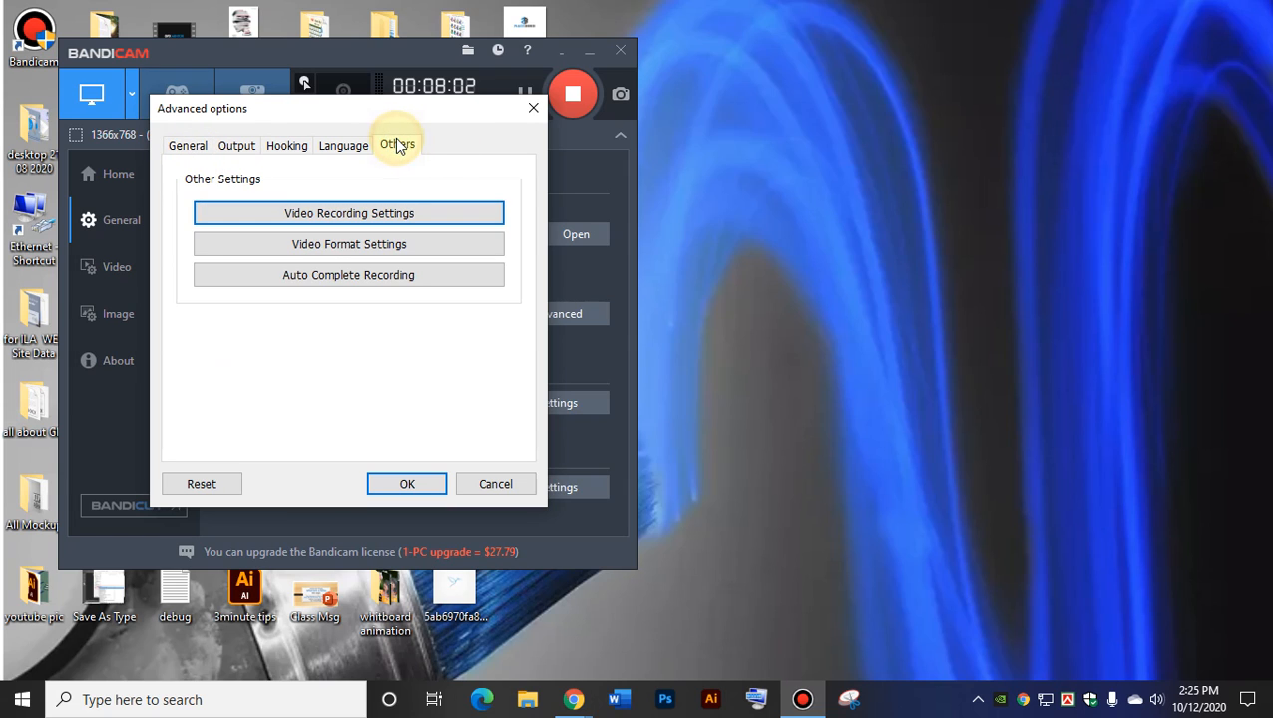
Accept the mouse-effect video recording settings, close Advanced options, and minimize Bandicam to the tray.
{"action": "left_click", "coordinate": [425, 214]}
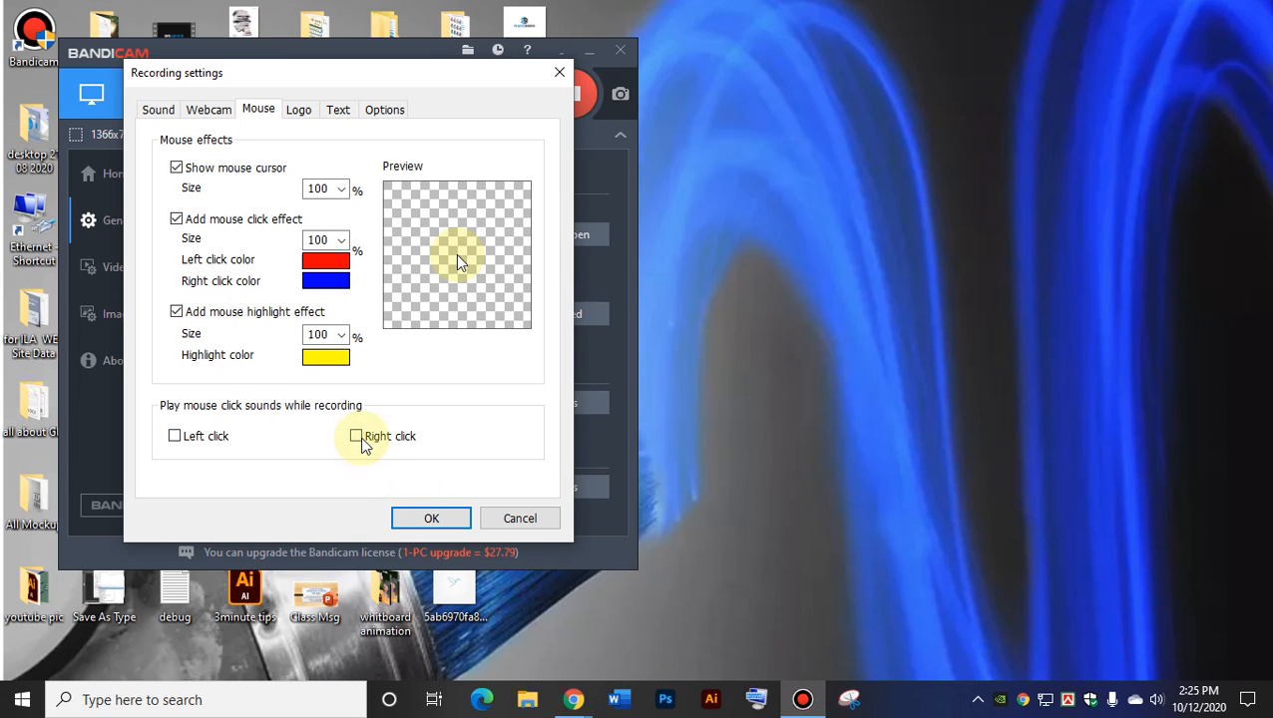
{"action": "left_click", "coordinate": [419, 517]}
{"action": "right_click", "coordinate": [904, 251]}
{"action": "left_click", "coordinate": [413, 485]}
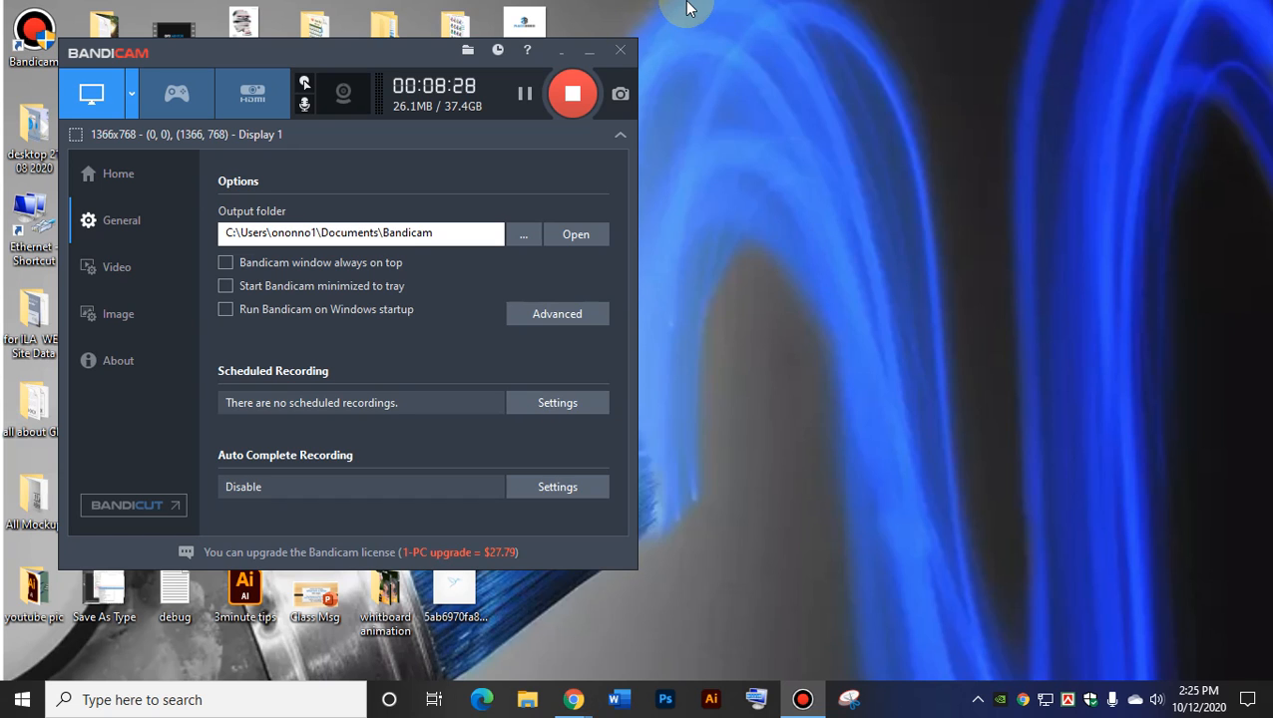
{"action": "left_click", "coordinate": [590, 50]}
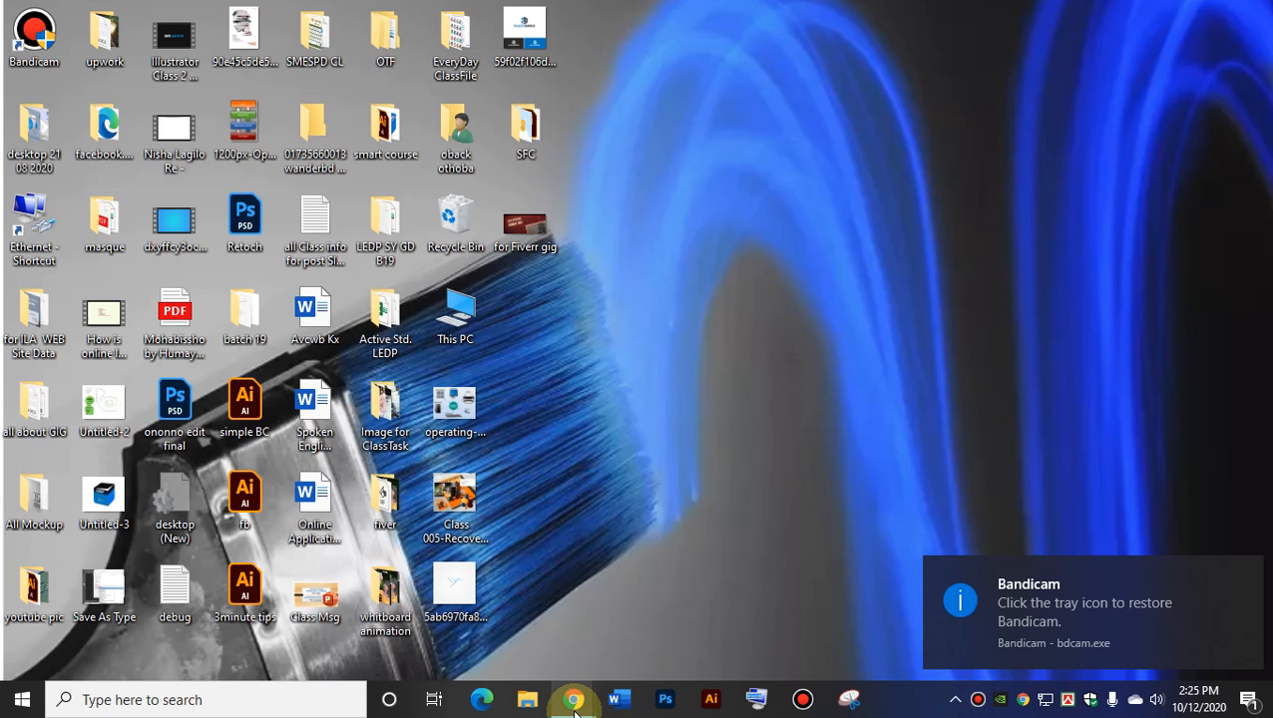
Bring the Meet call window to the front from the Chrome taskbar preview.
{"action": "mouse_move", "coordinate": [572, 699]}
{"action": "left_click", "coordinate": [489, 632]}
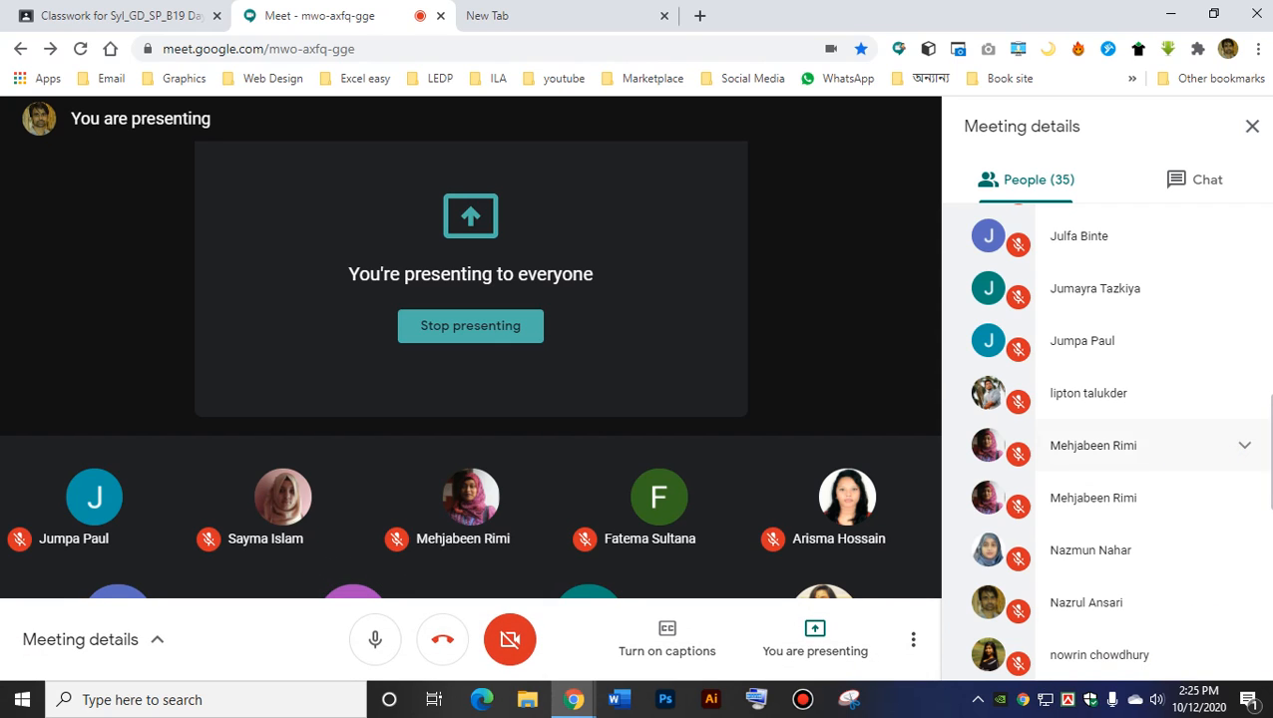
Drag the tray speaker volume up to 49, then mute your Meet microphone.
{"action": "scroll", "coordinate": [1105, 439], "scroll_direction": "up", "scroll_amount": 8}
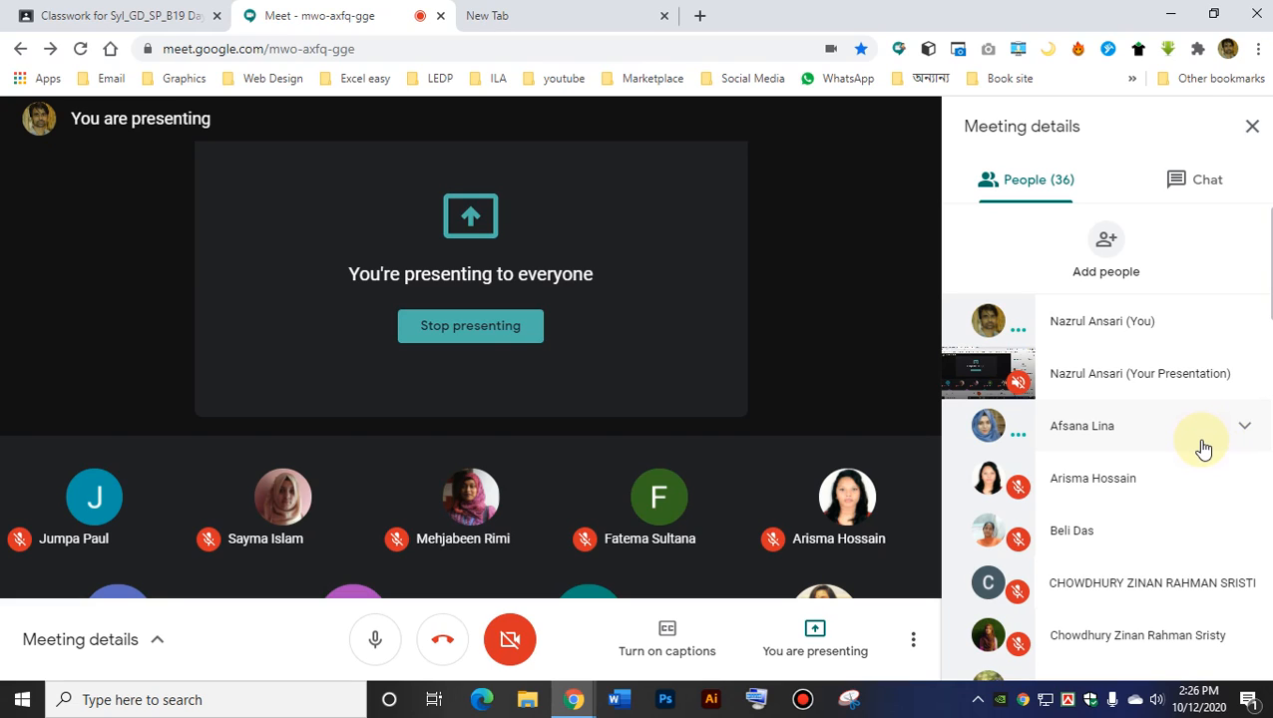
{"action": "left_click", "coordinate": [1155, 701]}
{"action": "left_click_drag", "start_coordinate": [1089, 655], "coordinate": [1110, 658]}
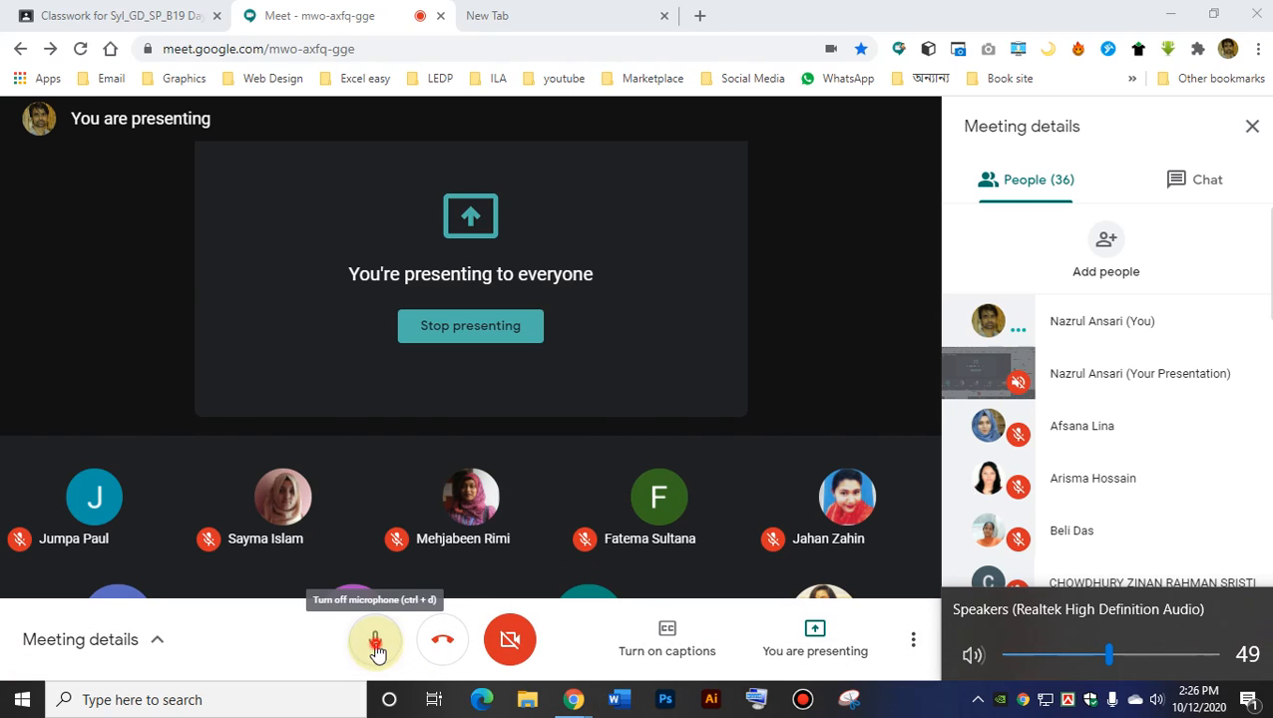
{"action": "left_click", "coordinate": [375, 643]}
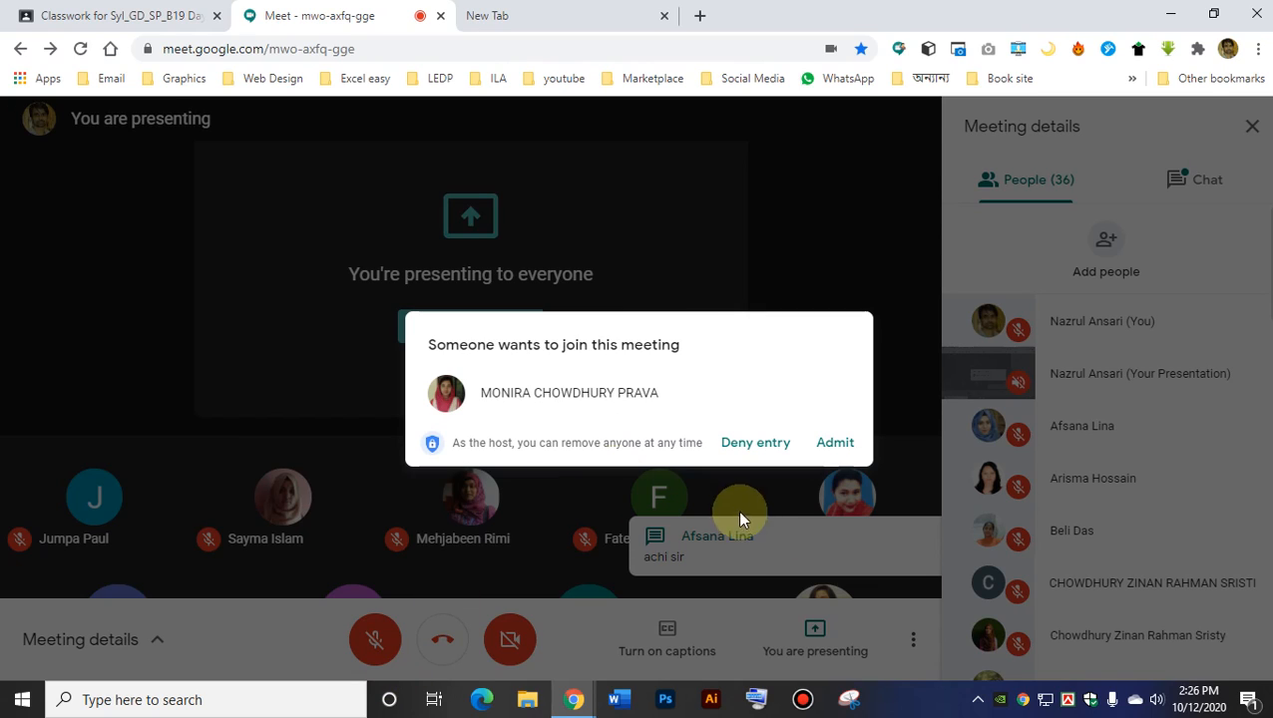
Admit the waiting student, briefly turn the microphone on, then mute it again.
{"action": "left_click", "coordinate": [838, 448]}
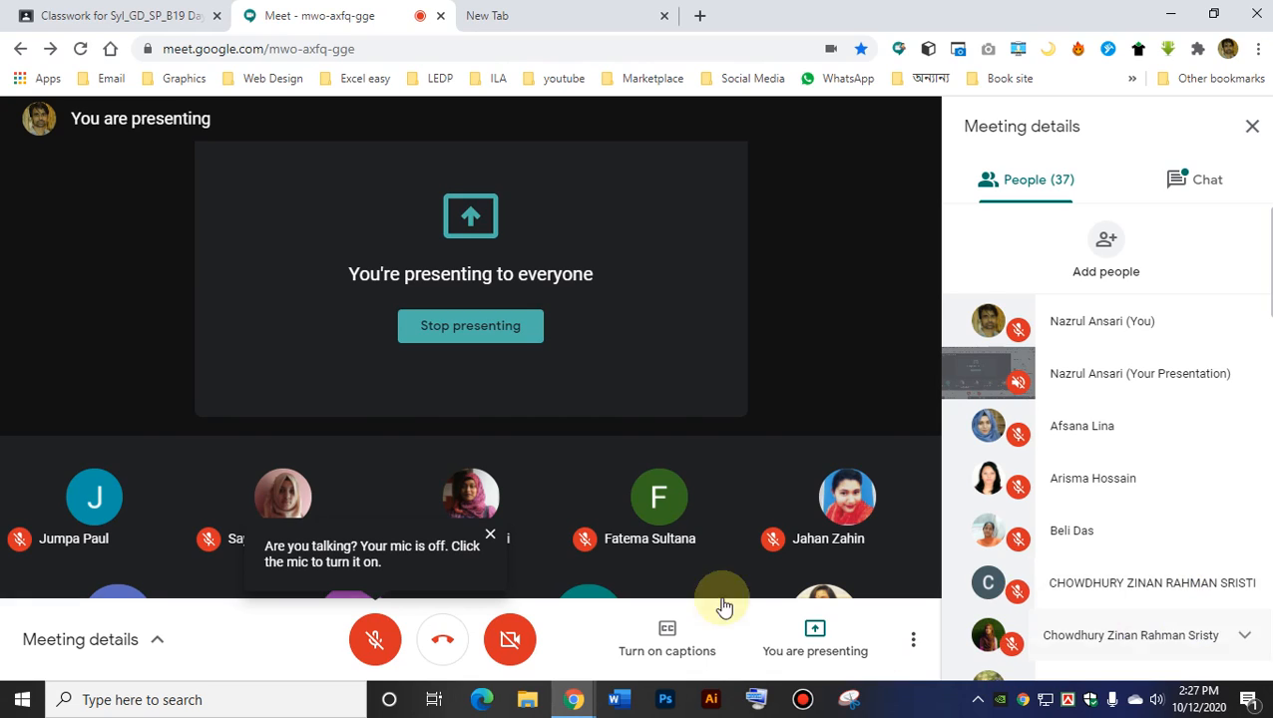
{"action": "left_click", "coordinate": [375, 639]}
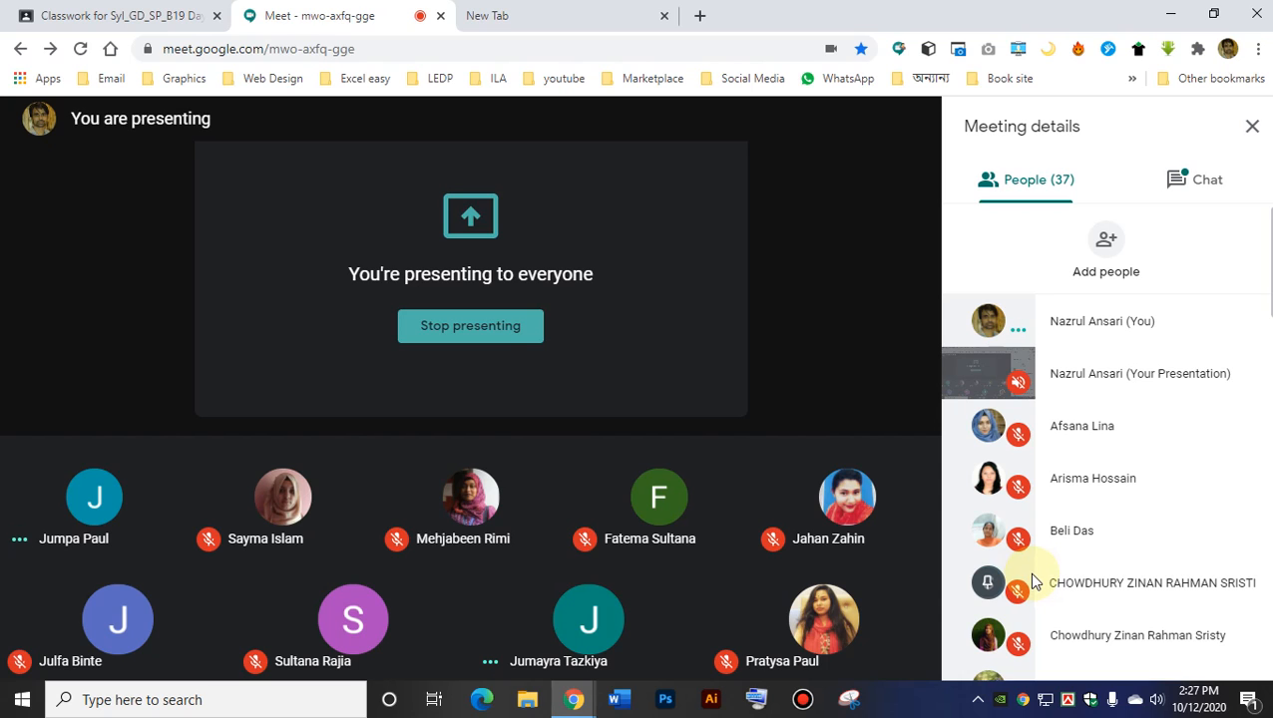
{"action": "mouse_move", "coordinate": [486, 450]}
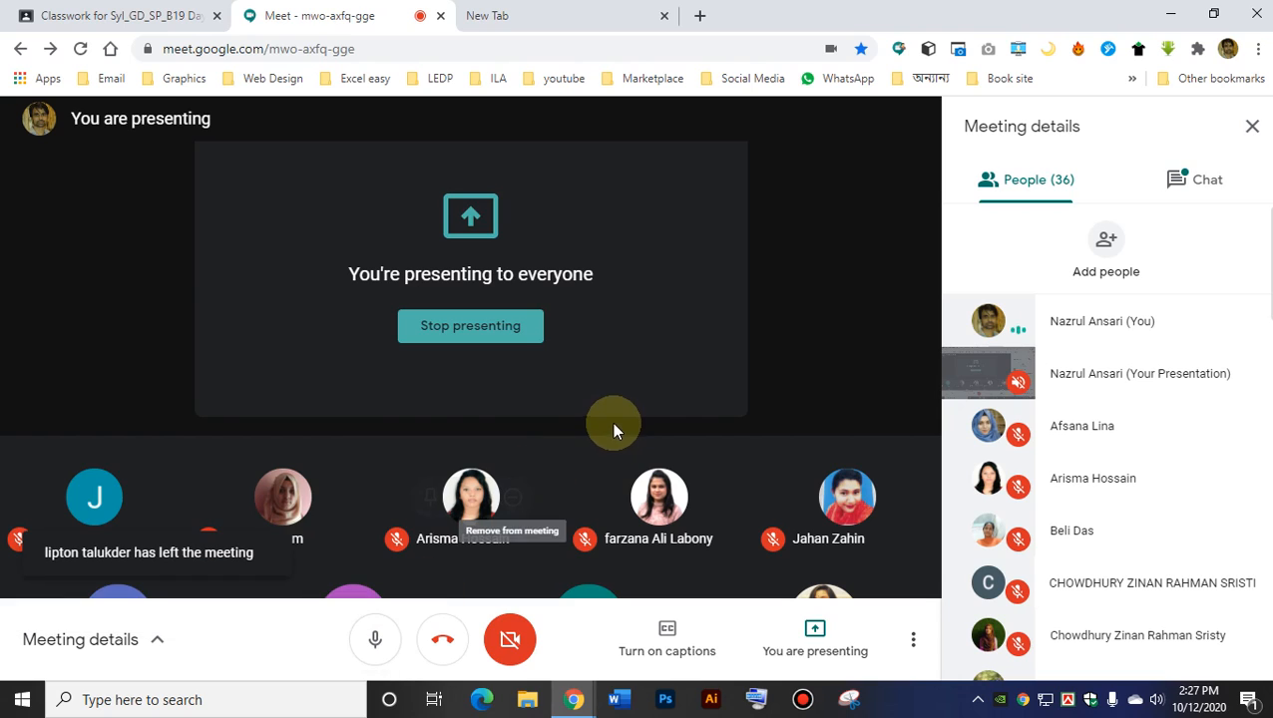
{"action": "left_click", "coordinate": [385, 637]}
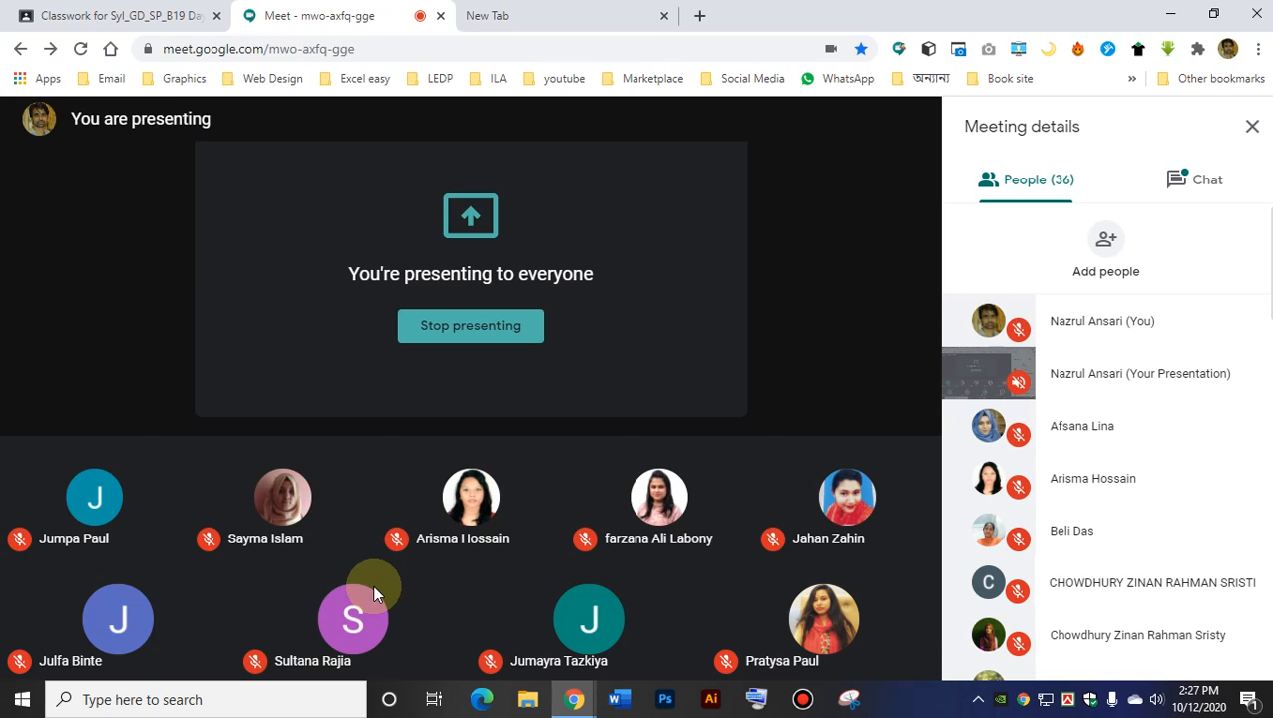
{"action": "mouse_move", "coordinate": [483, 645]}
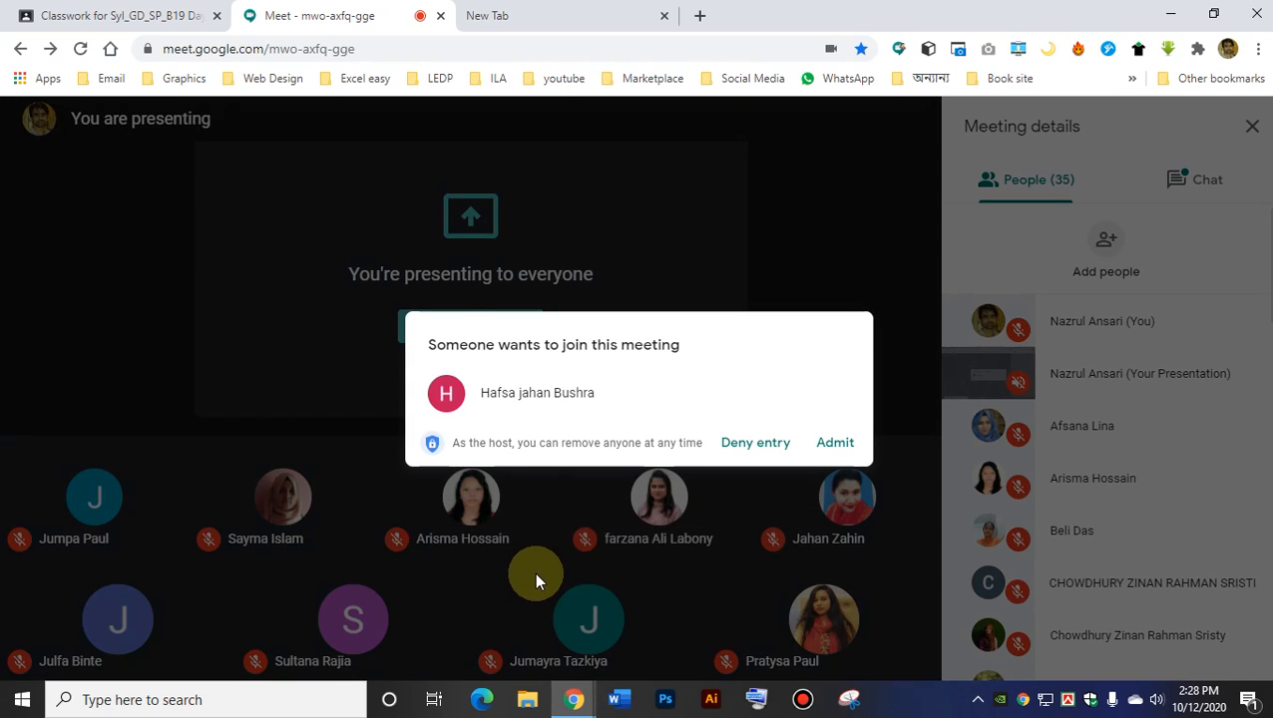
Admit the next two waiting students, bringing the class to 38 people.
{"action": "left_click", "coordinate": [833, 445]}
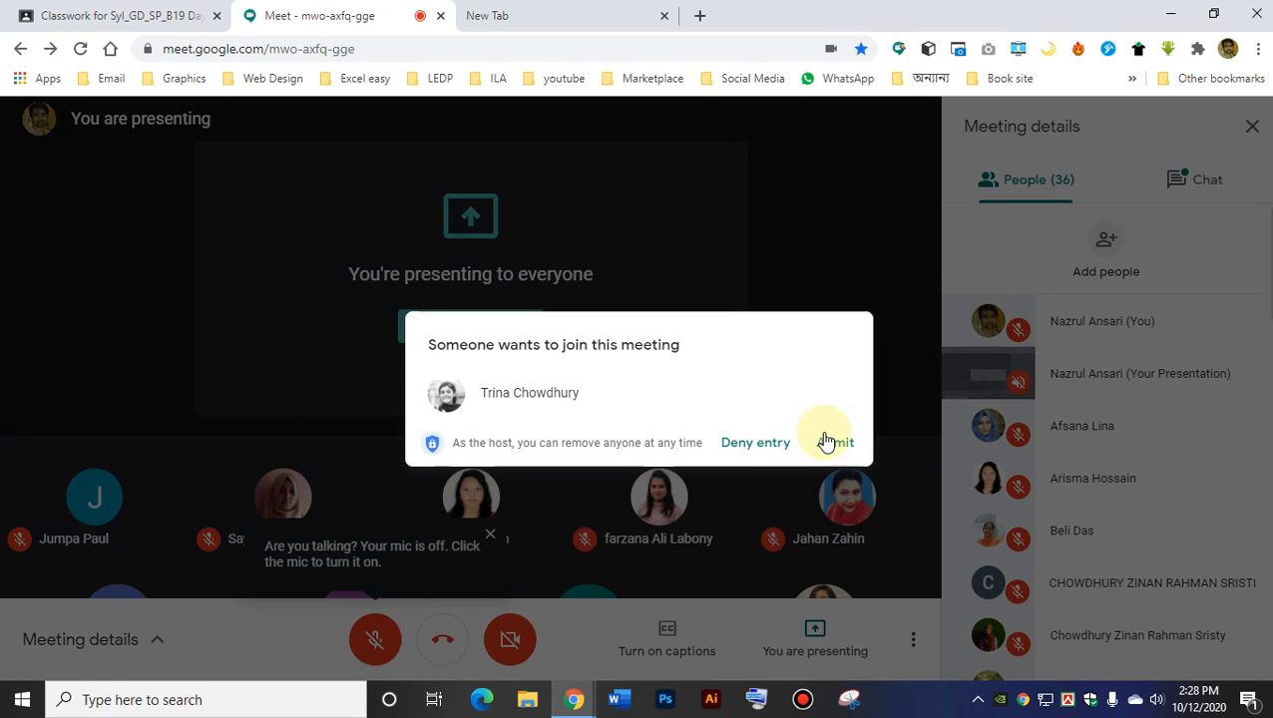
{"action": "left_click", "coordinate": [836, 451]}
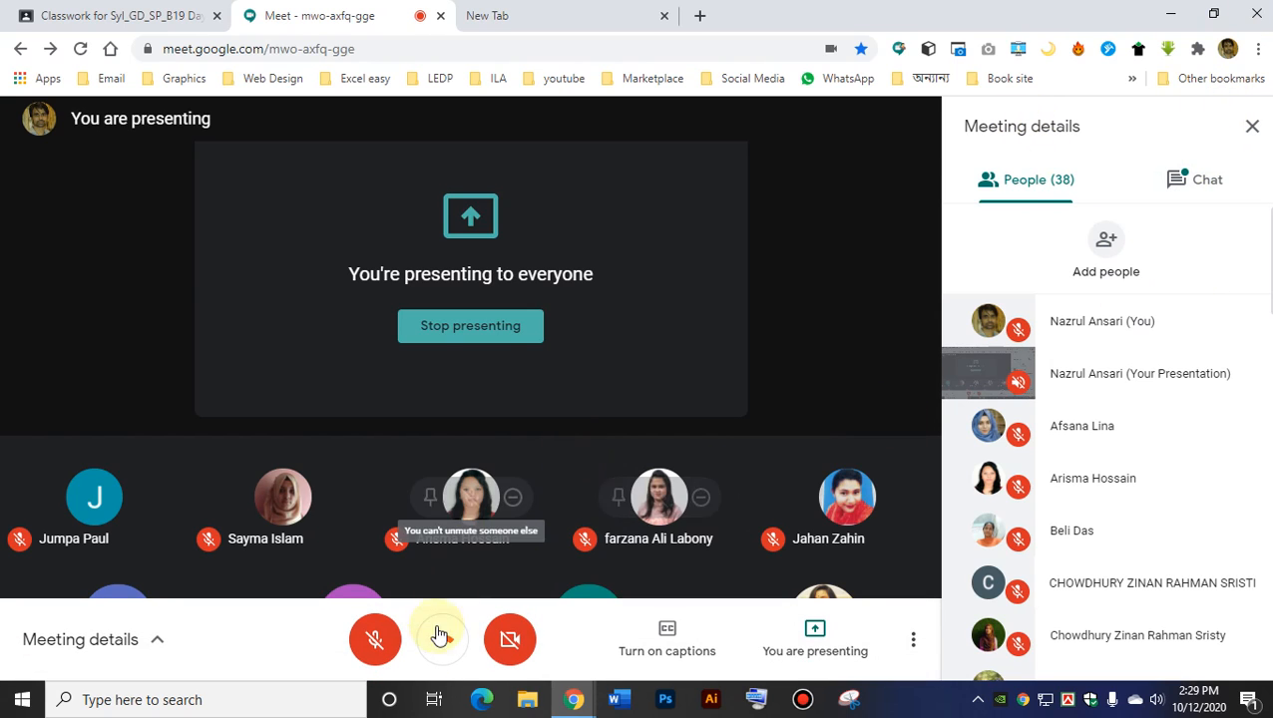
Unmute your microphone and dismiss the presenting options without stopping the share.
{"action": "left_click", "coordinate": [375, 638]}
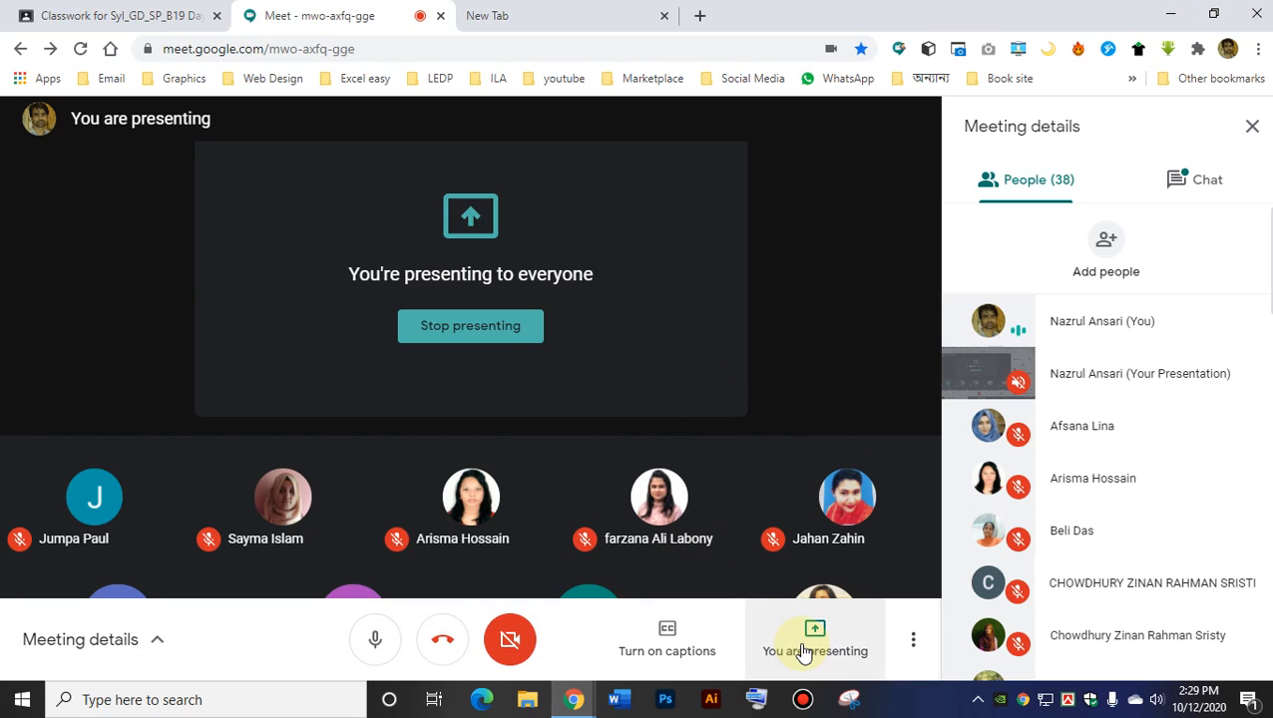
{"action": "left_click", "coordinate": [815, 649]}
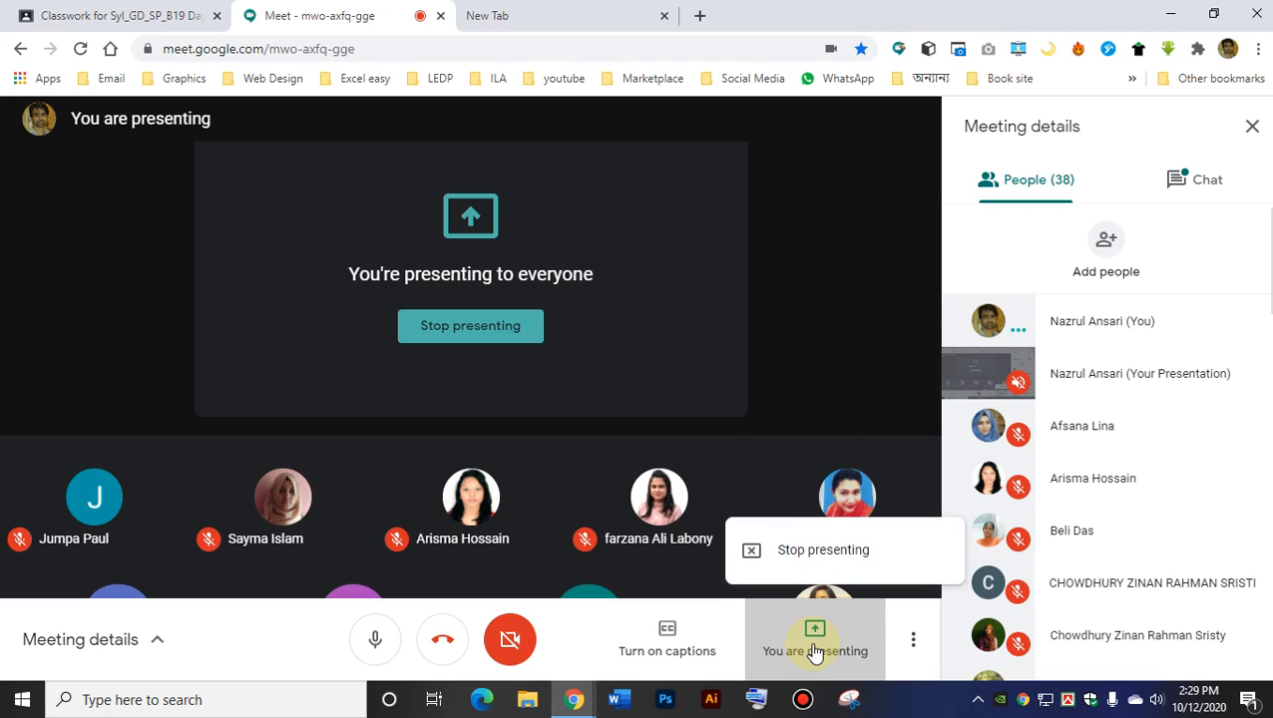
{"action": "left_click", "coordinate": [815, 643]}
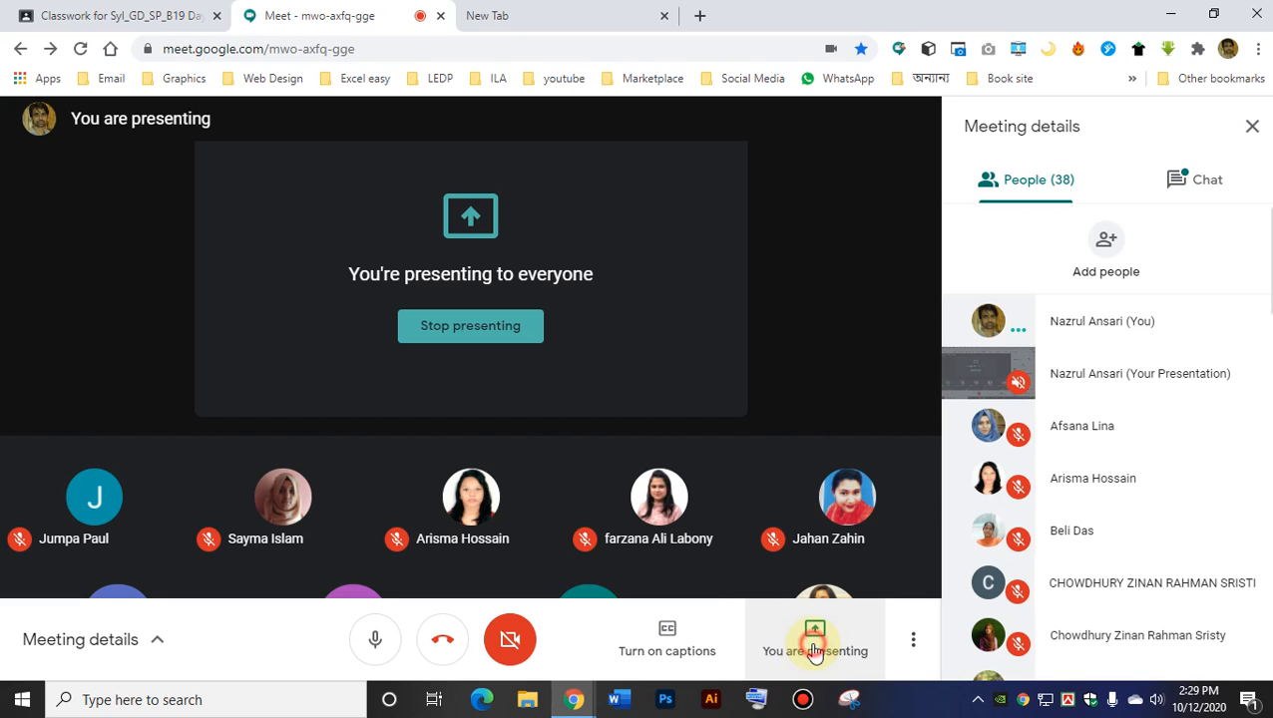
Minimize the meeting window and refresh the Windows desktop.
{"action": "left_click", "coordinate": [1170, 15]}
{"action": "right_click", "coordinate": [887, 207]}
{"action": "left_click", "coordinate": [910, 254]}
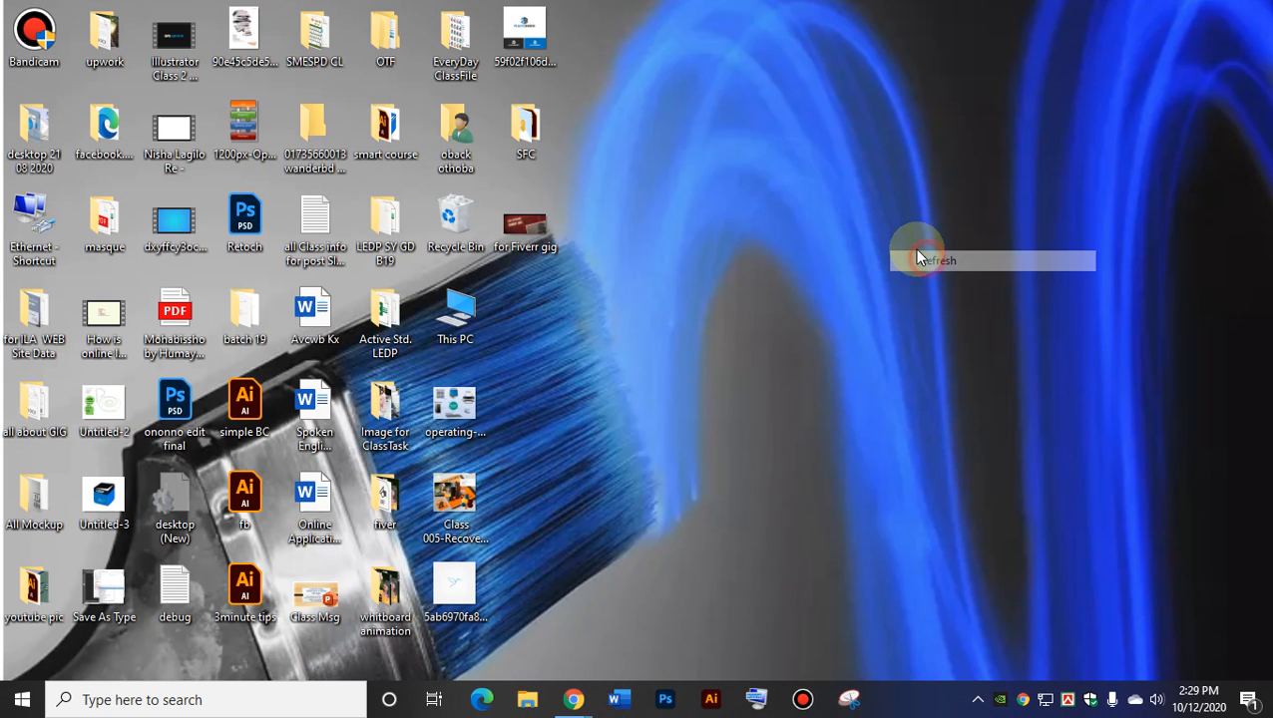
{"action": "left_click", "coordinate": [665, 701]}
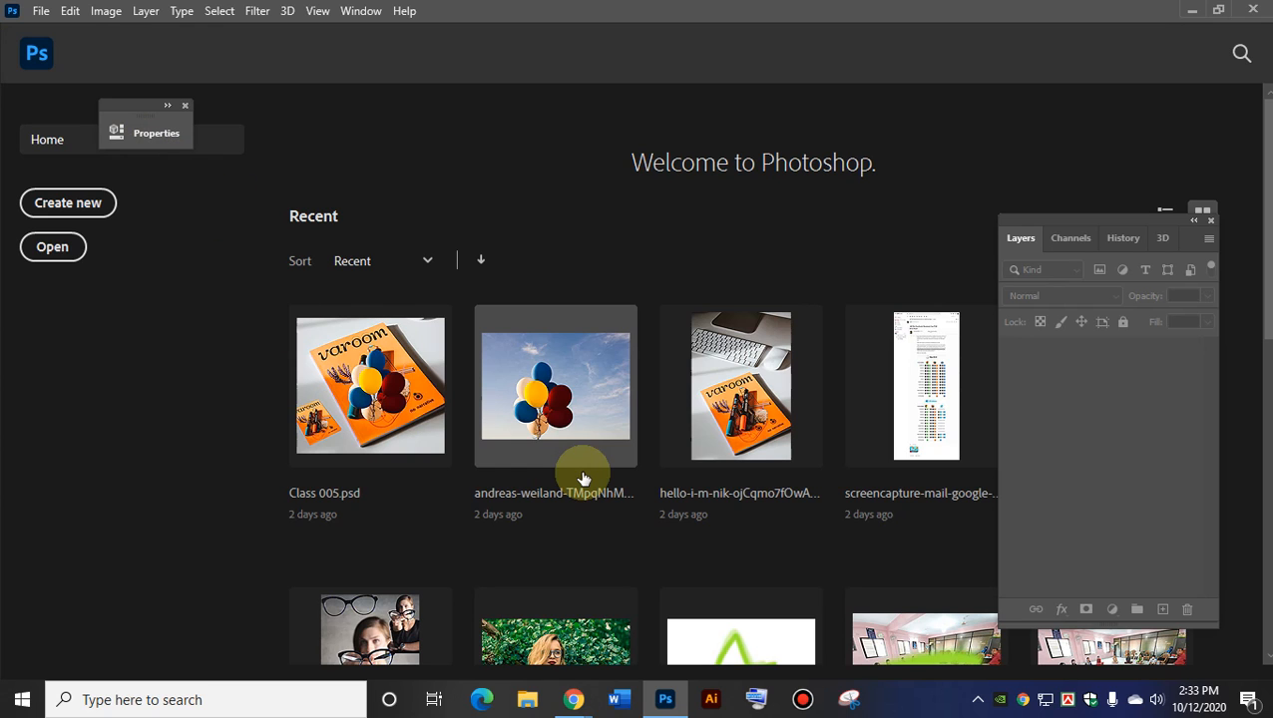
Create the new 15 × 10 inch Untitled-1 document from the saved 15X10 LEDP preset.
{"action": "left_click", "coordinate": [61, 204]}
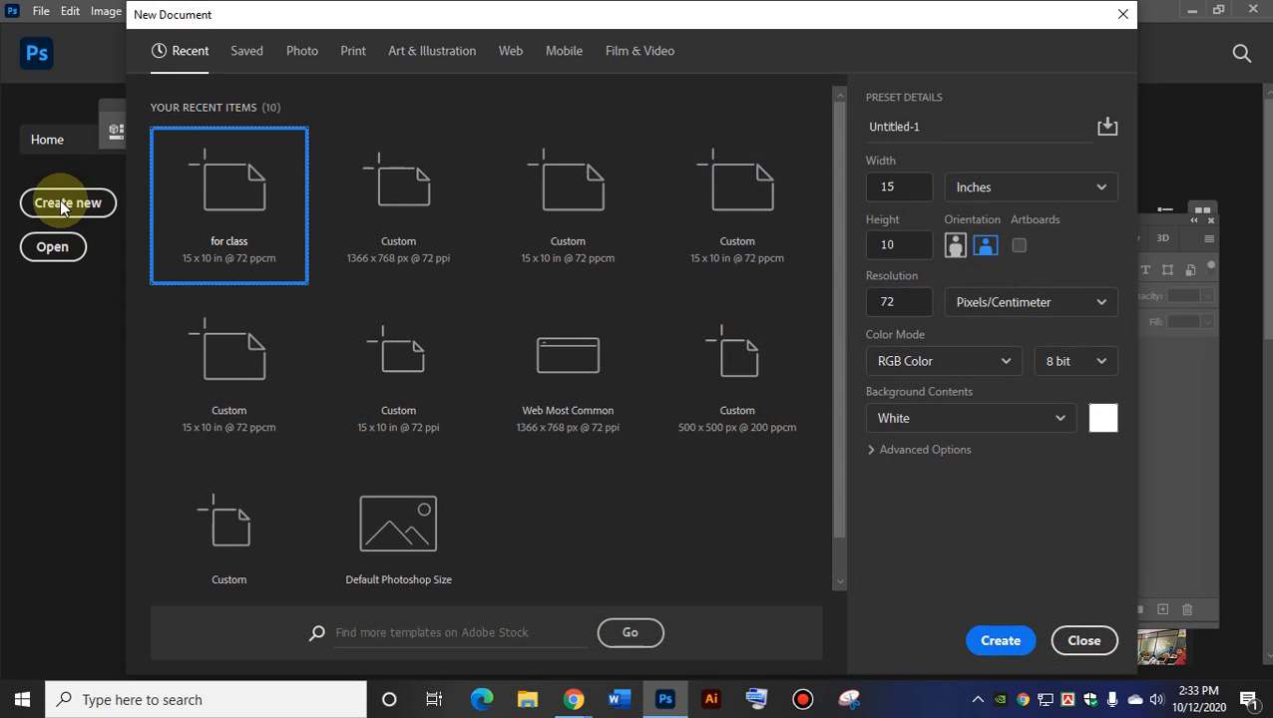
{"action": "left_click", "coordinate": [248, 51]}
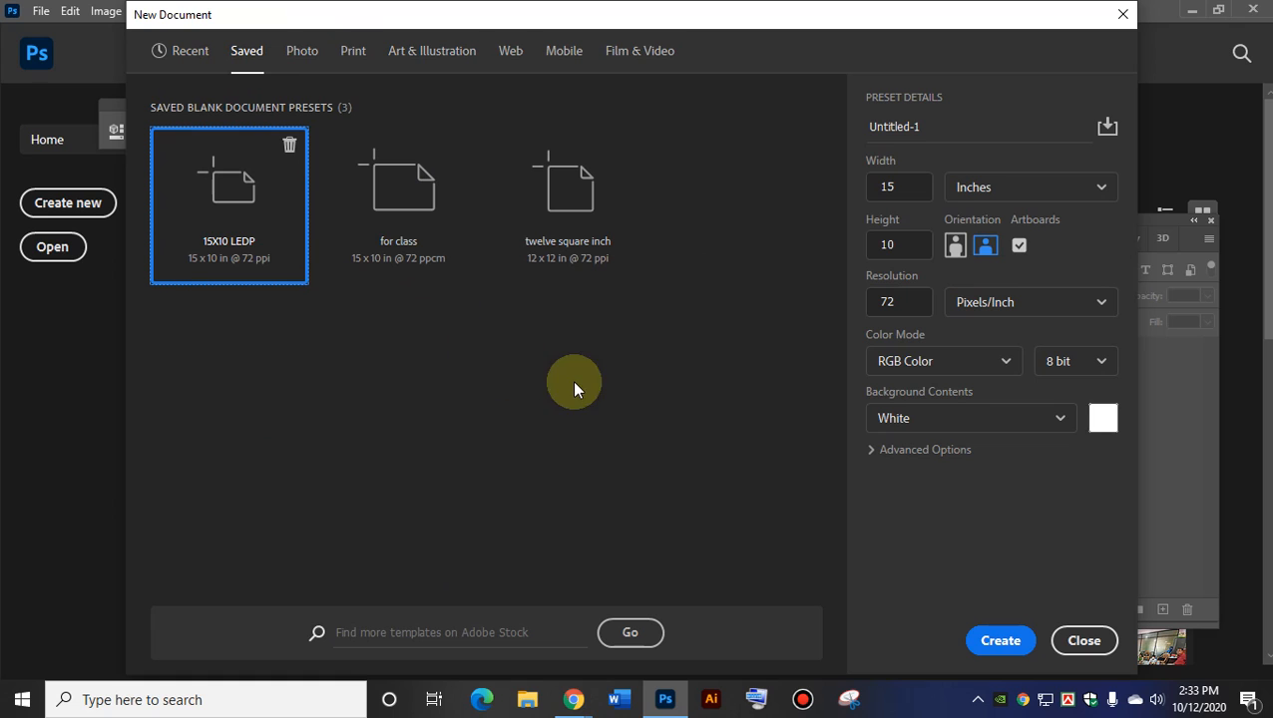
{"action": "key", "text": "Escape"}
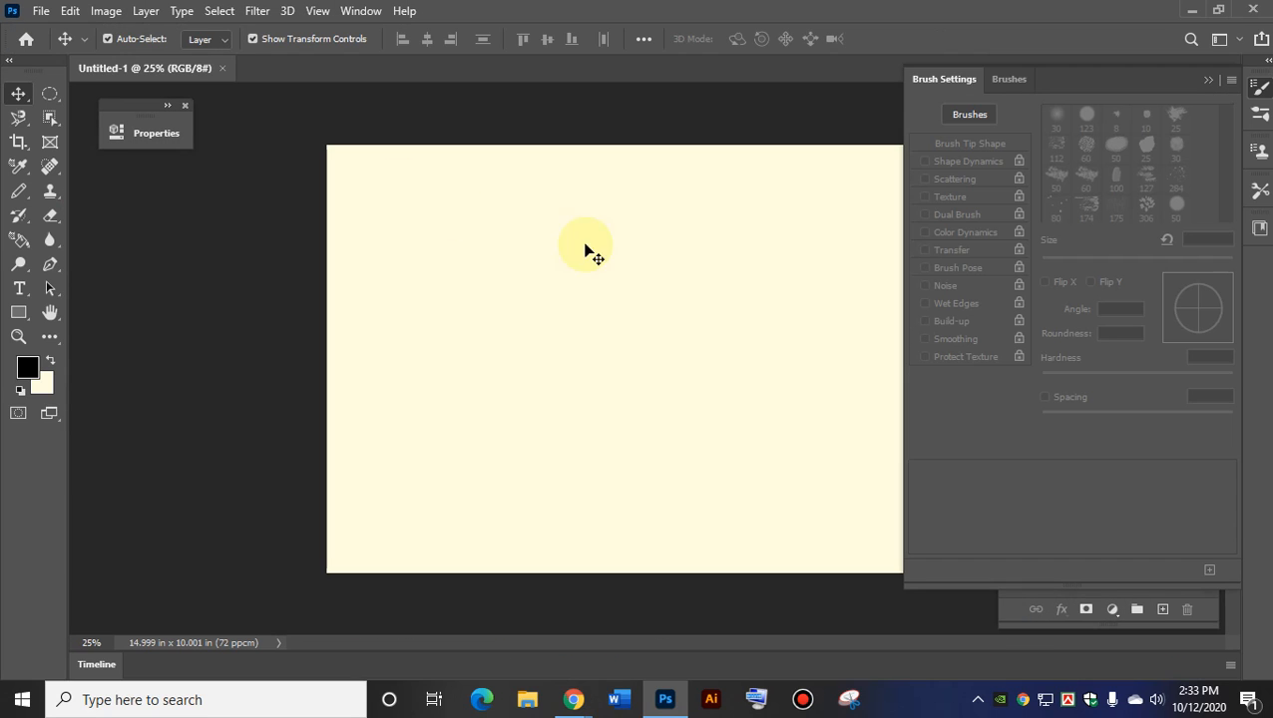
Float the Brush Settings panel over the canvas and close it to reveal the Layers panel.
{"action": "left_click_drag", "start_coordinate": [1179, 77], "coordinate": [689, 107]}
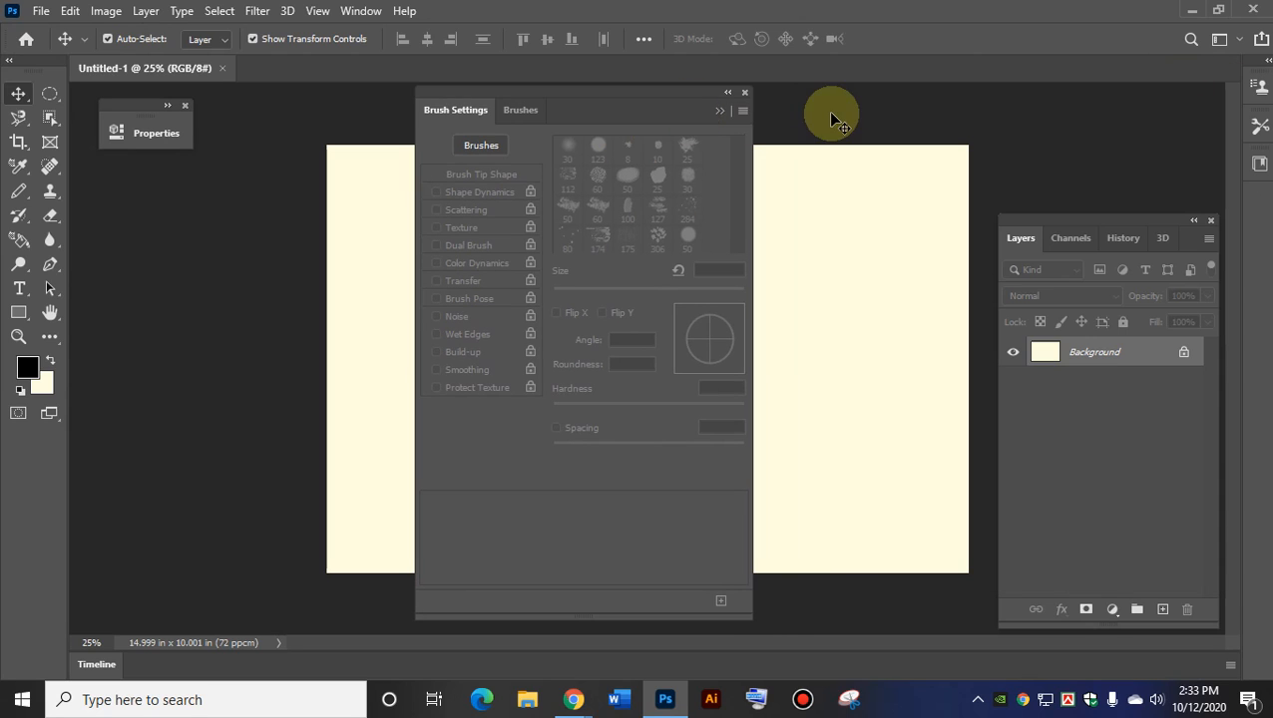
{"action": "left_click", "coordinate": [744, 94]}
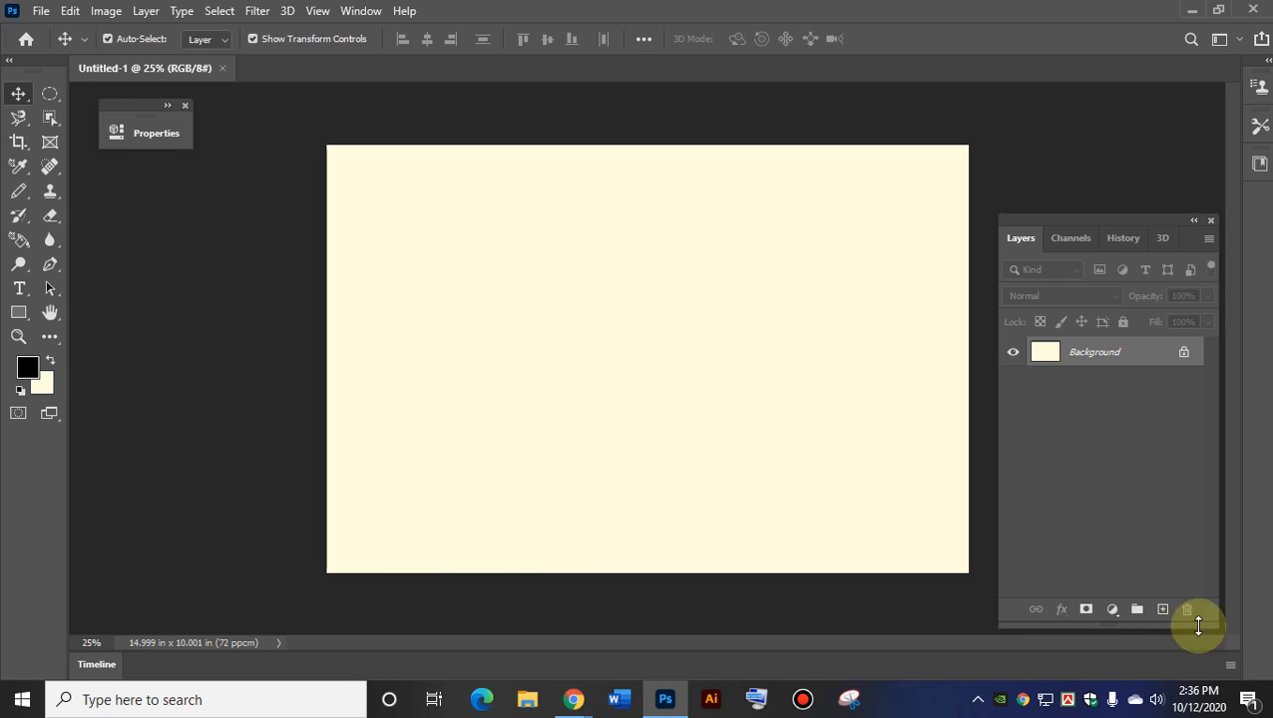
Mute and then unmute the speakers from the tray volume control, keeping the level at 49.
{"action": "left_click", "coordinate": [1155, 701]}
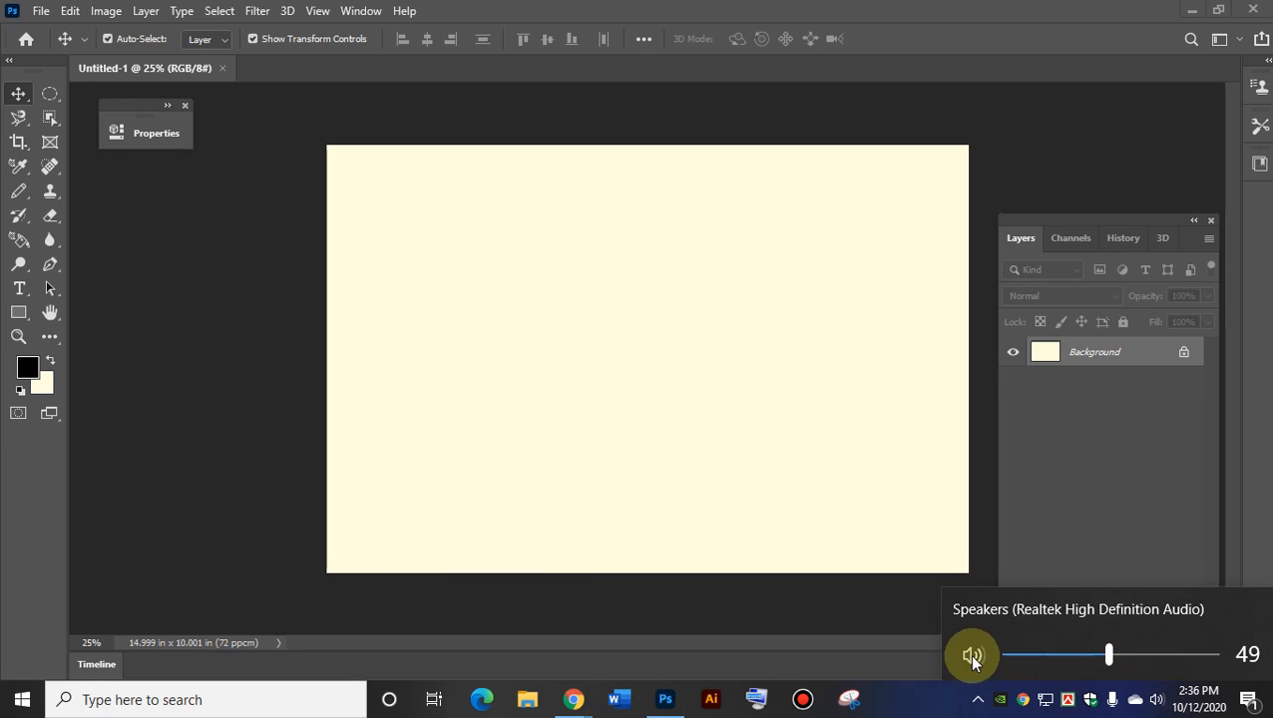
{"action": "left_click", "coordinate": [973, 659]}
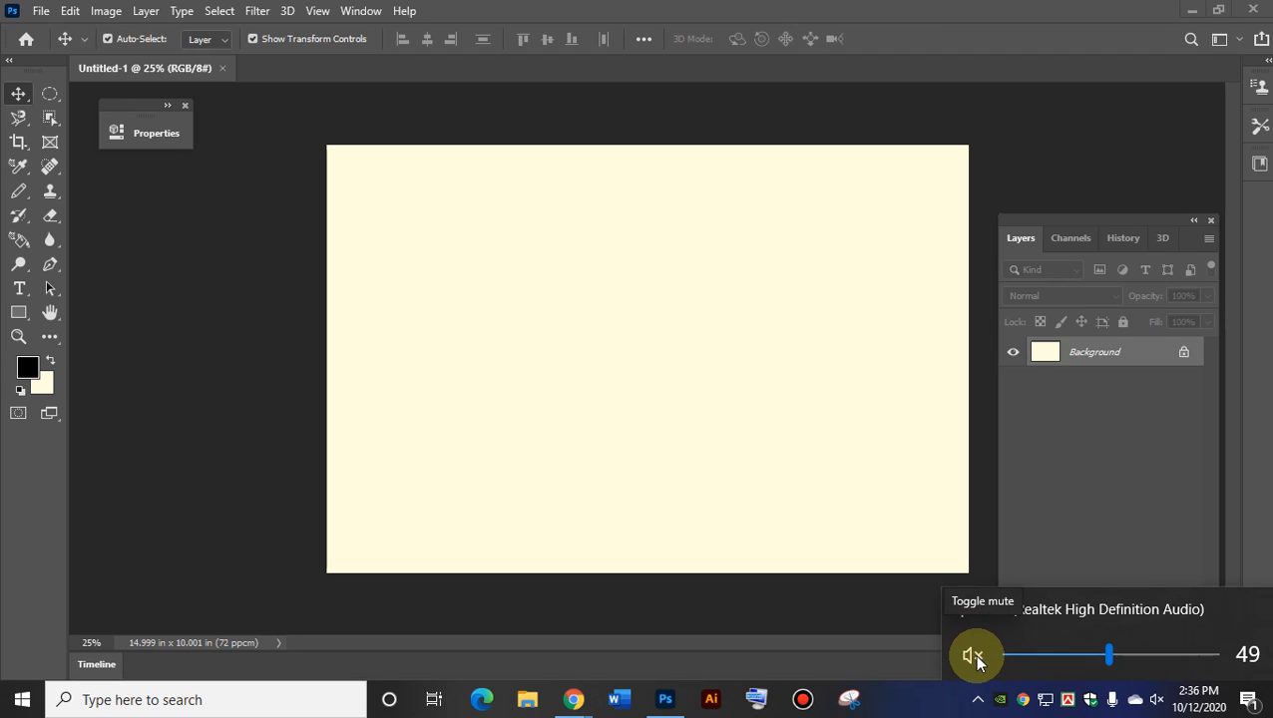
{"action": "left_click", "coordinate": [975, 659]}
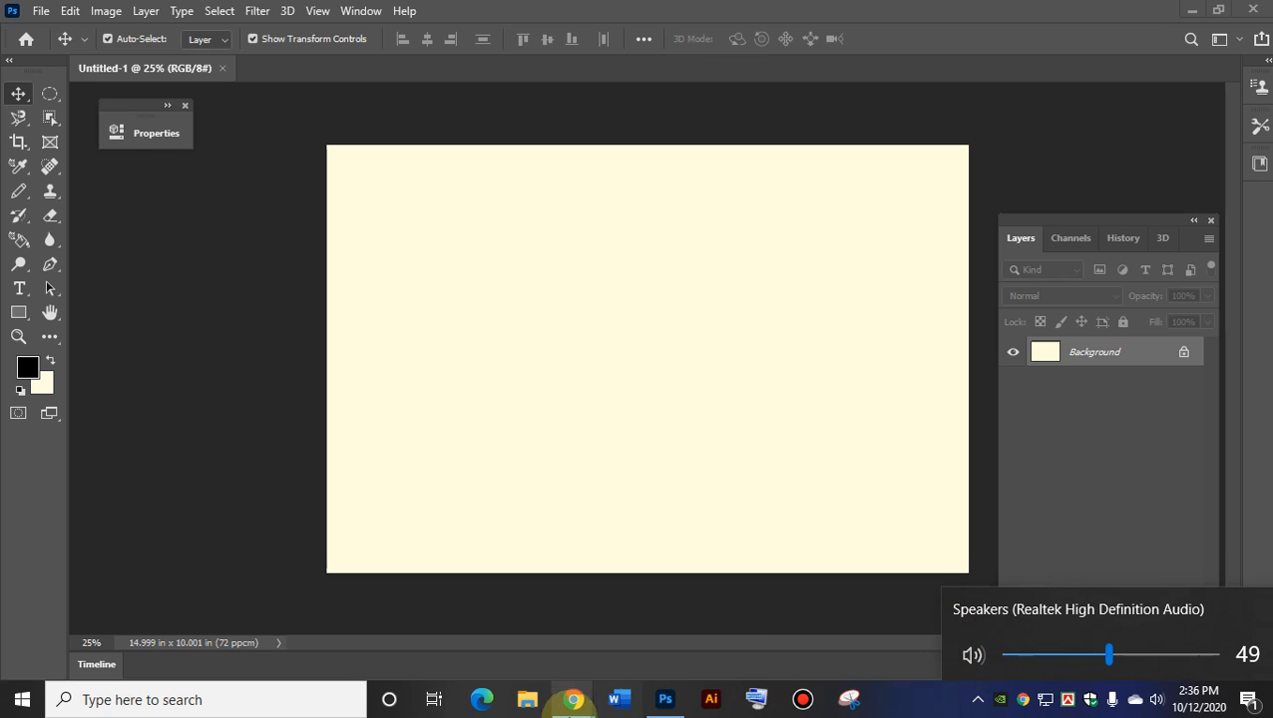
Bring the Google Meet window forward and switch the microphone off and back on.
{"action": "mouse_move", "coordinate": [576, 699]}
{"action": "left_click", "coordinate": [507, 647]}
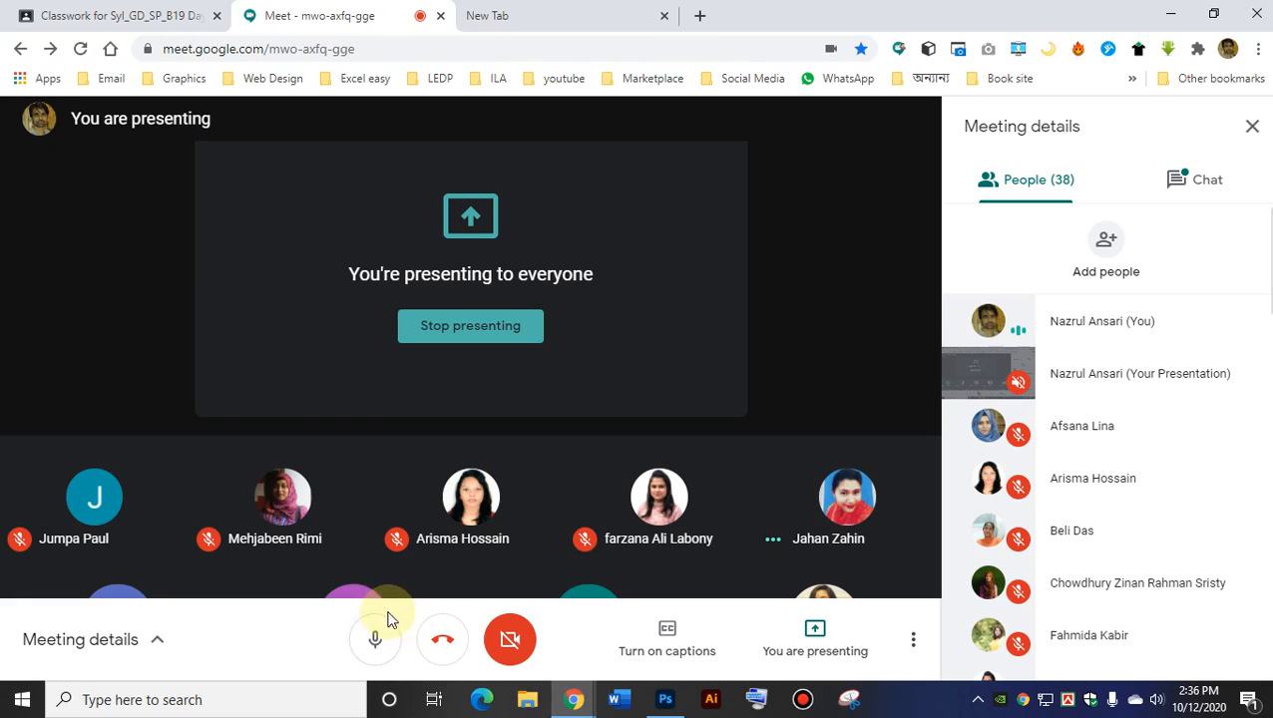
{"action": "left_click", "coordinate": [371, 640]}
{"action": "left_click", "coordinate": [376, 647]}
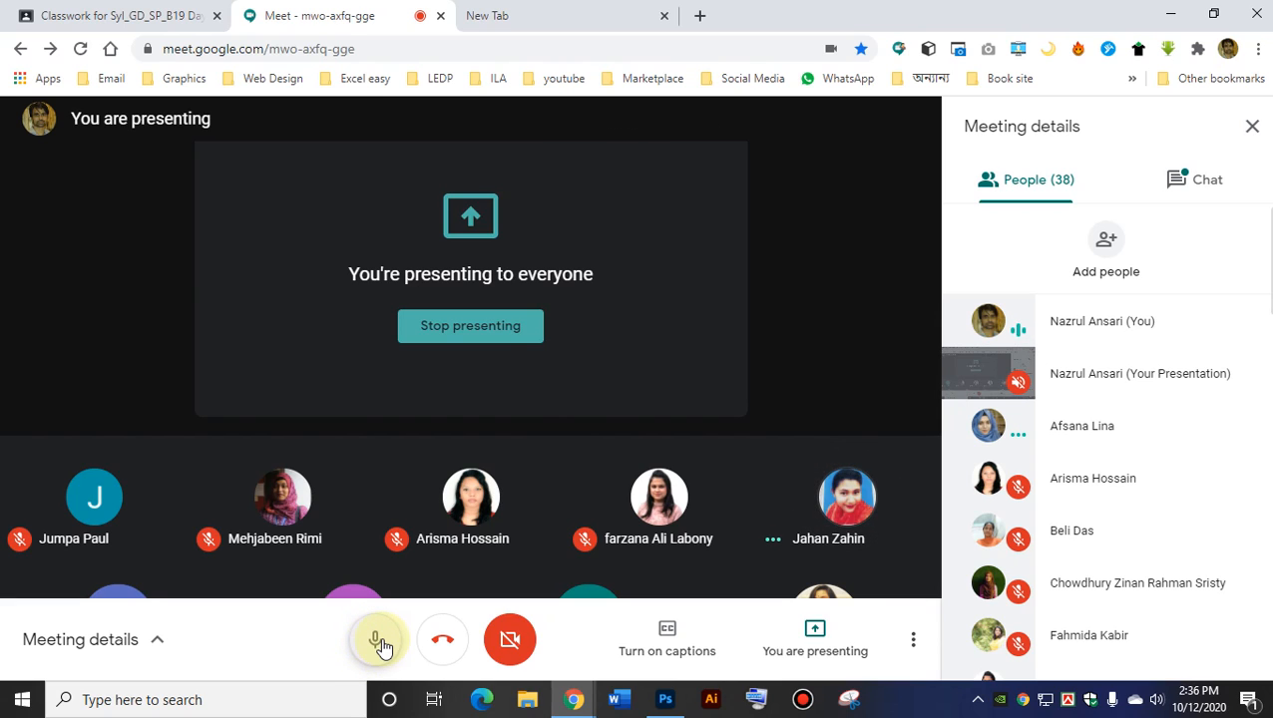
Check the speaker volume level, then minimize Chrome so the cream Photoshop canvas is in front.
{"action": "left_click", "coordinate": [1158, 703]}
{"action": "left_click", "coordinate": [973, 653]}
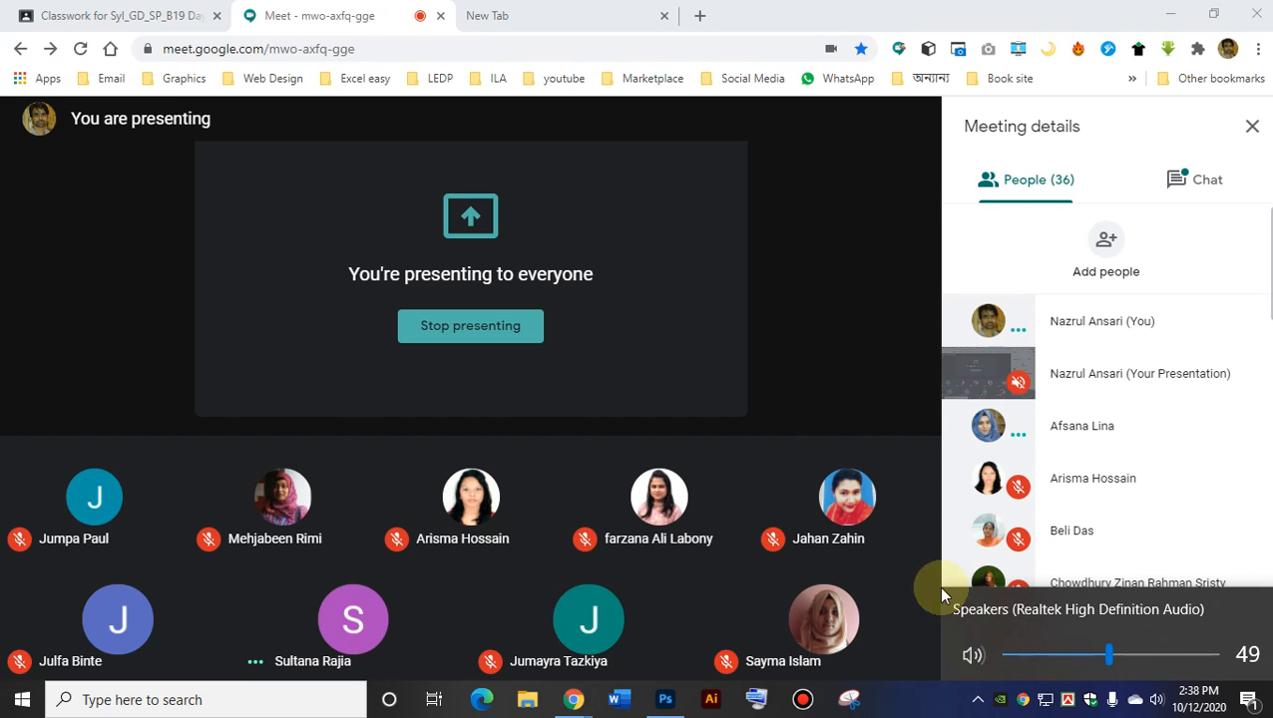
{"action": "left_click", "coordinate": [1171, 14]}
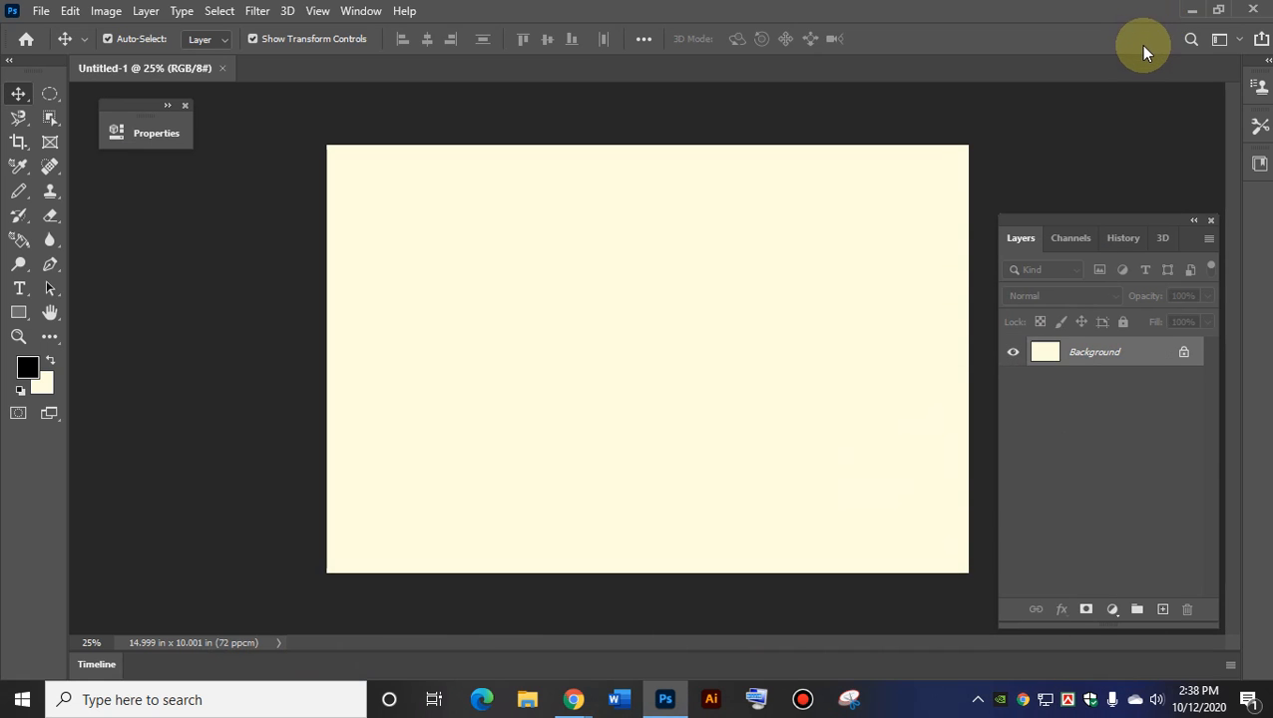
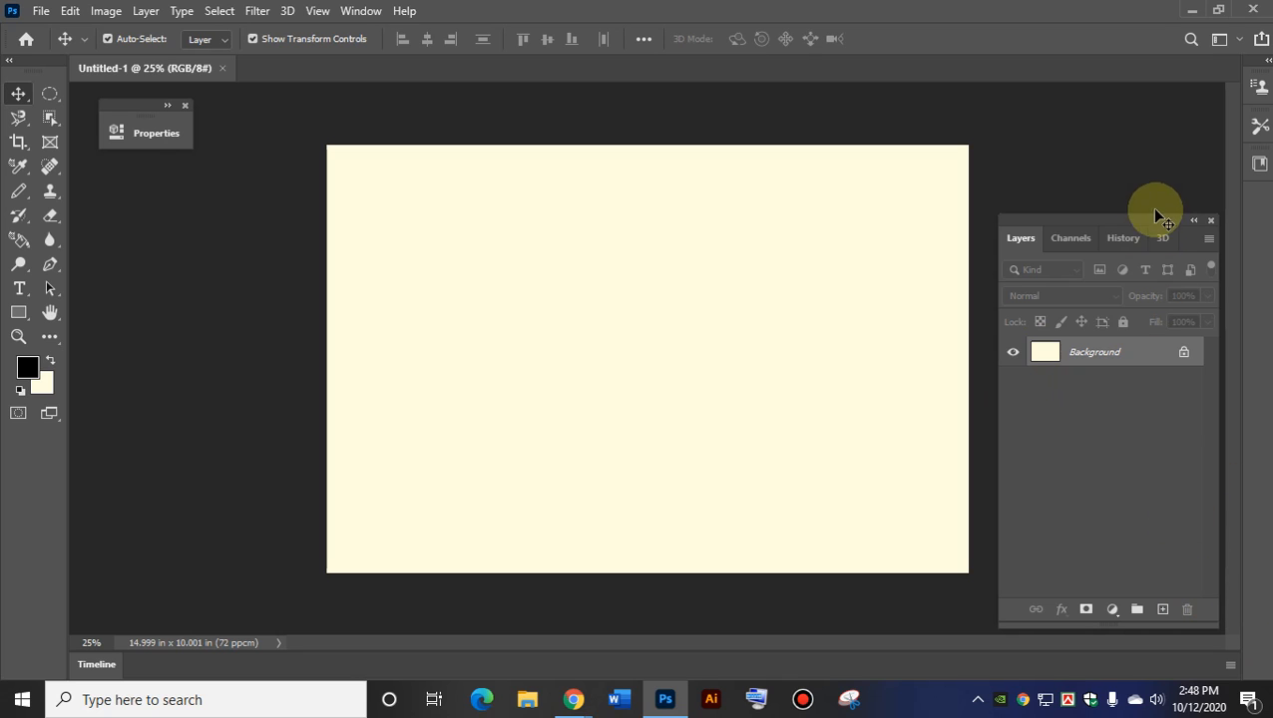
Dock the Layers panel group beside the toolbar, left of the canvas, and stretch it taller.
{"action": "left_click_drag", "start_coordinate": [1148, 221], "coordinate": [215, 99]}
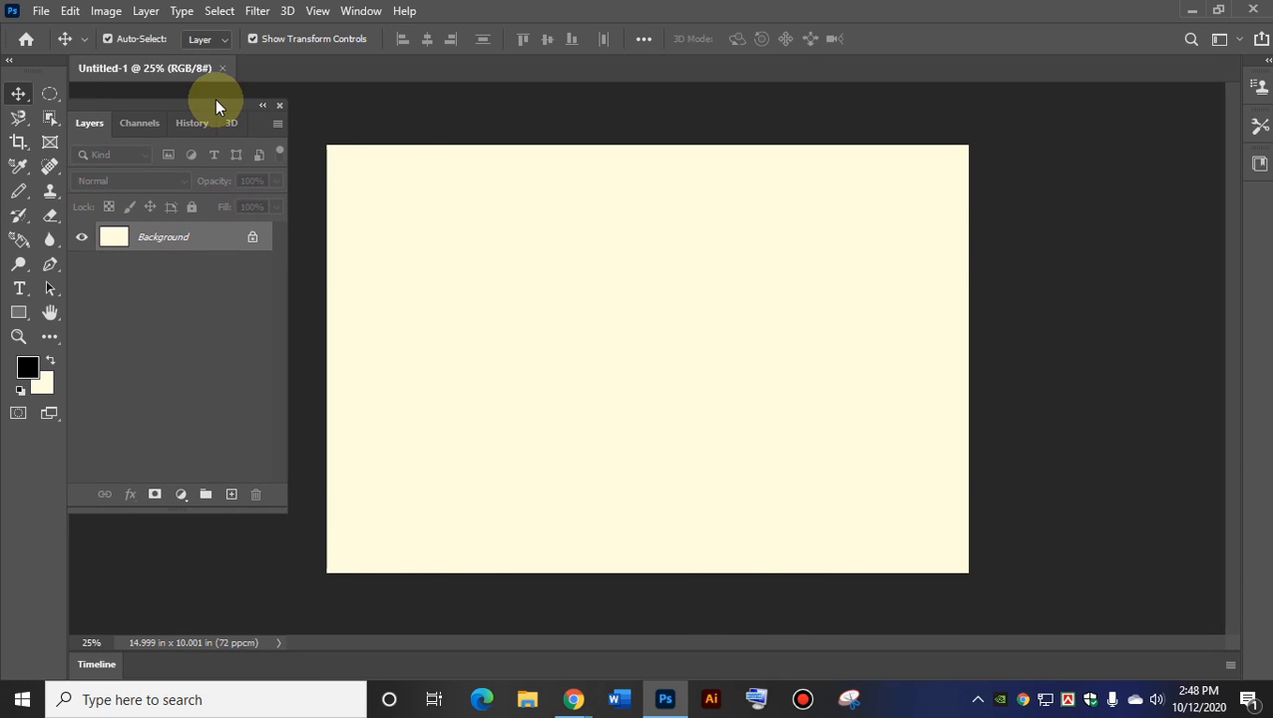
{"action": "left_click_drag", "start_coordinate": [288, 511], "coordinate": [299, 604]}
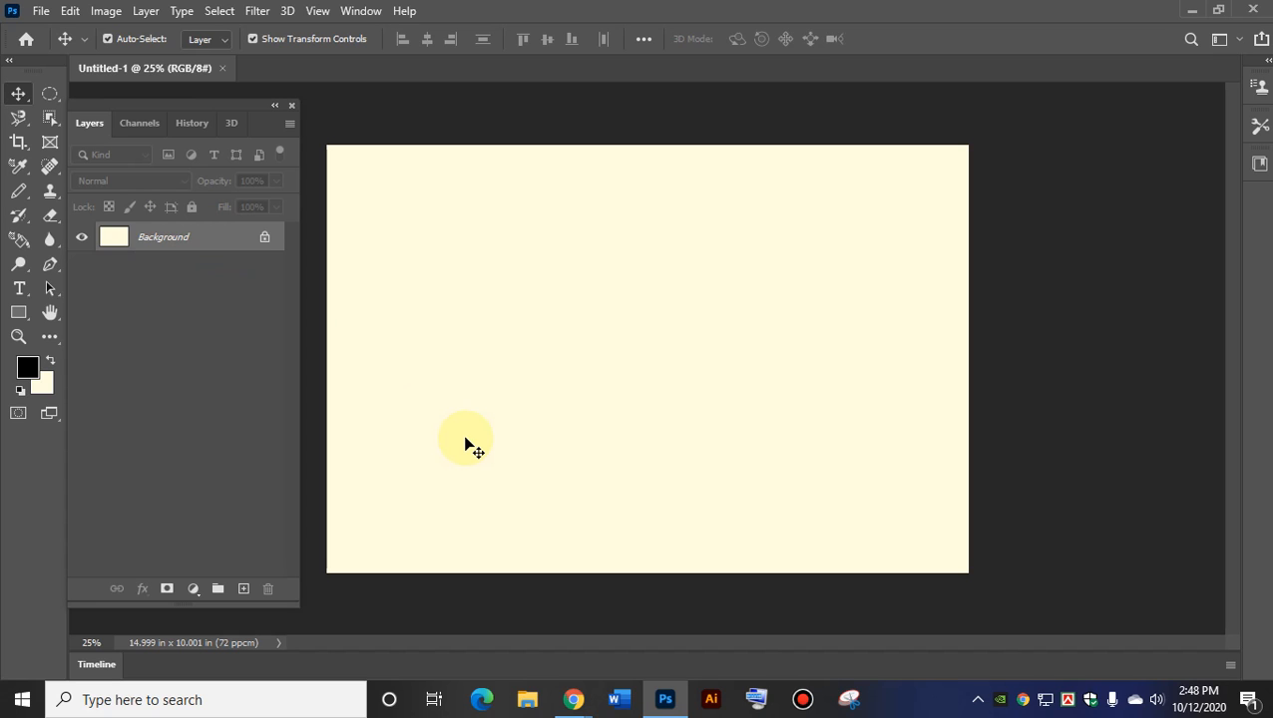
Bring Google Meet to the front and lower the speaker volume to 30.
{"action": "mouse_move", "coordinate": [574, 699]}
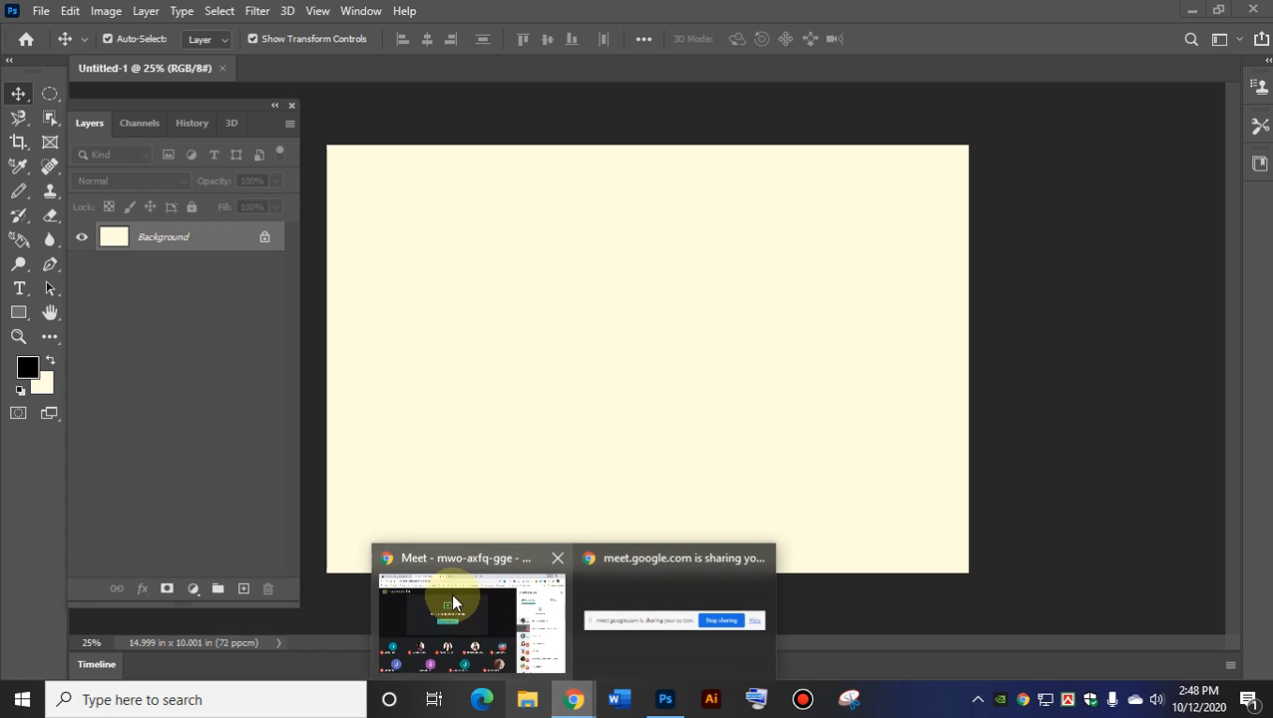
{"action": "left_click", "coordinate": [442, 591]}
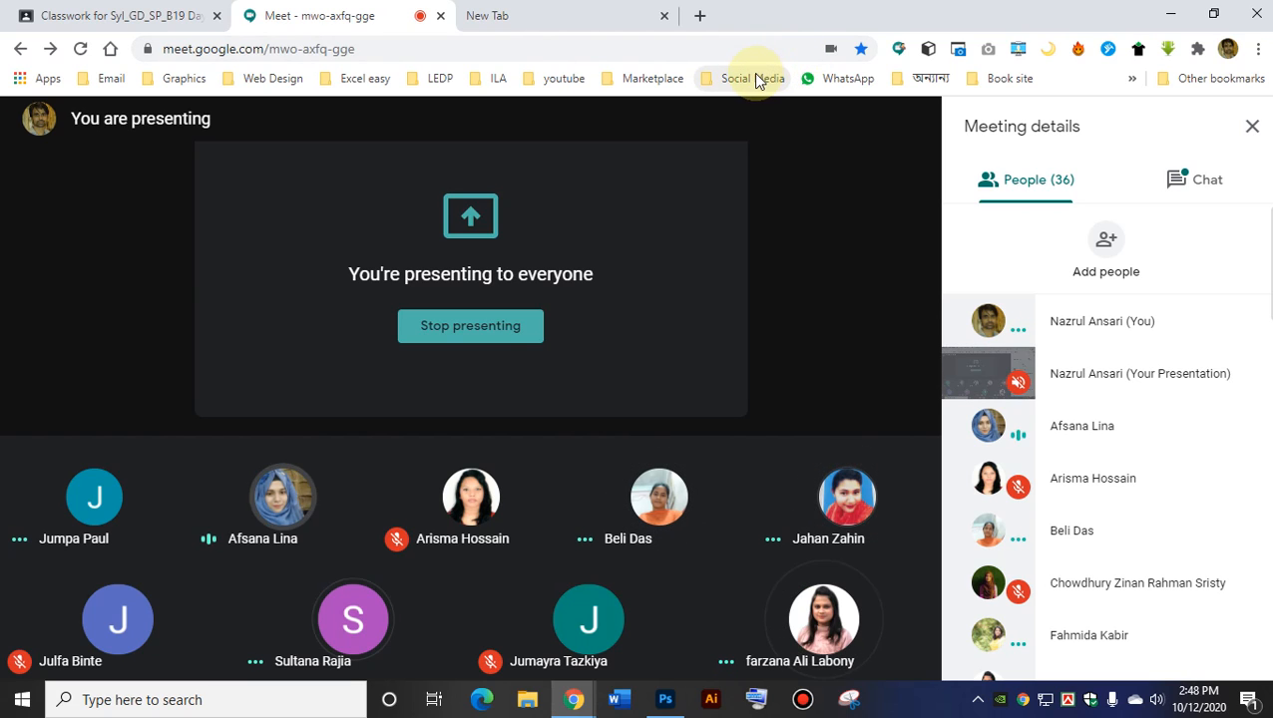
{"action": "left_click", "coordinate": [1158, 700]}
{"action": "left_click_drag", "start_coordinate": [1109, 653], "coordinate": [1071, 655]}
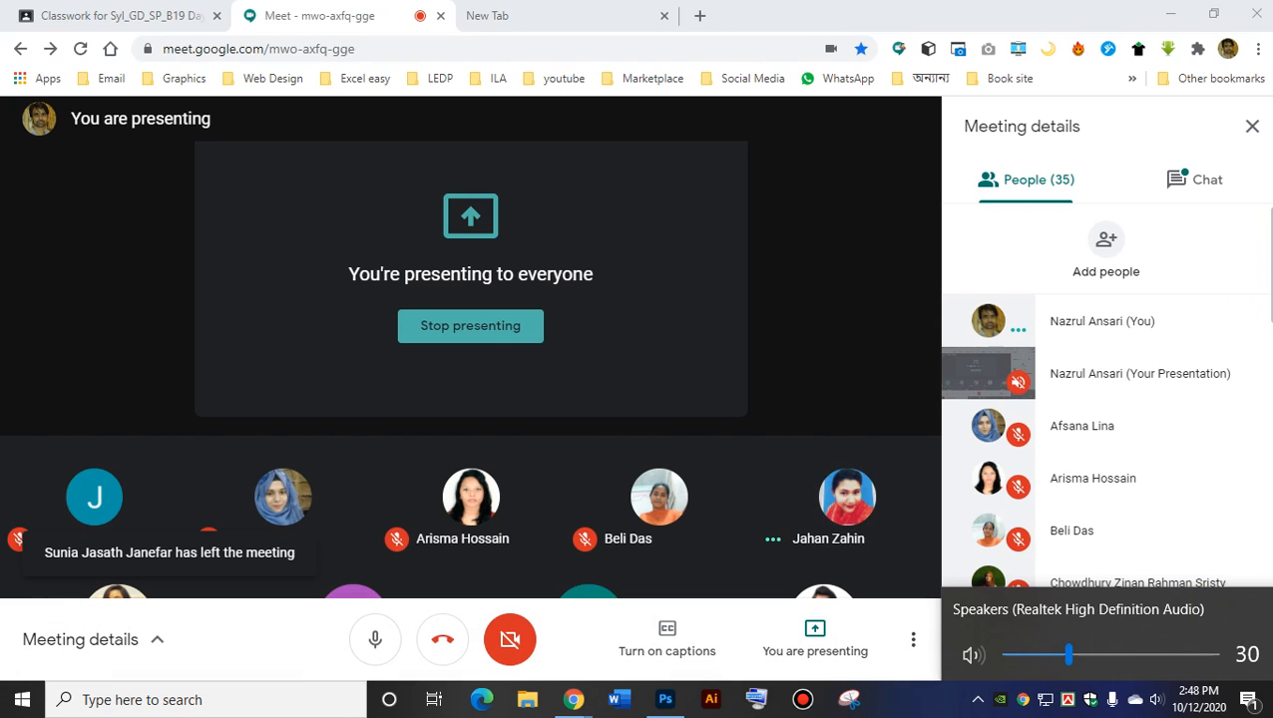
Launch Microsoft Word from the taskbar.
{"action": "scroll", "coordinate": [1147, 449], "scroll_direction": "down", "scroll_amount": 10}
{"action": "scroll", "coordinate": [1106, 439], "scroll_direction": "down", "scroll_amount": 3}
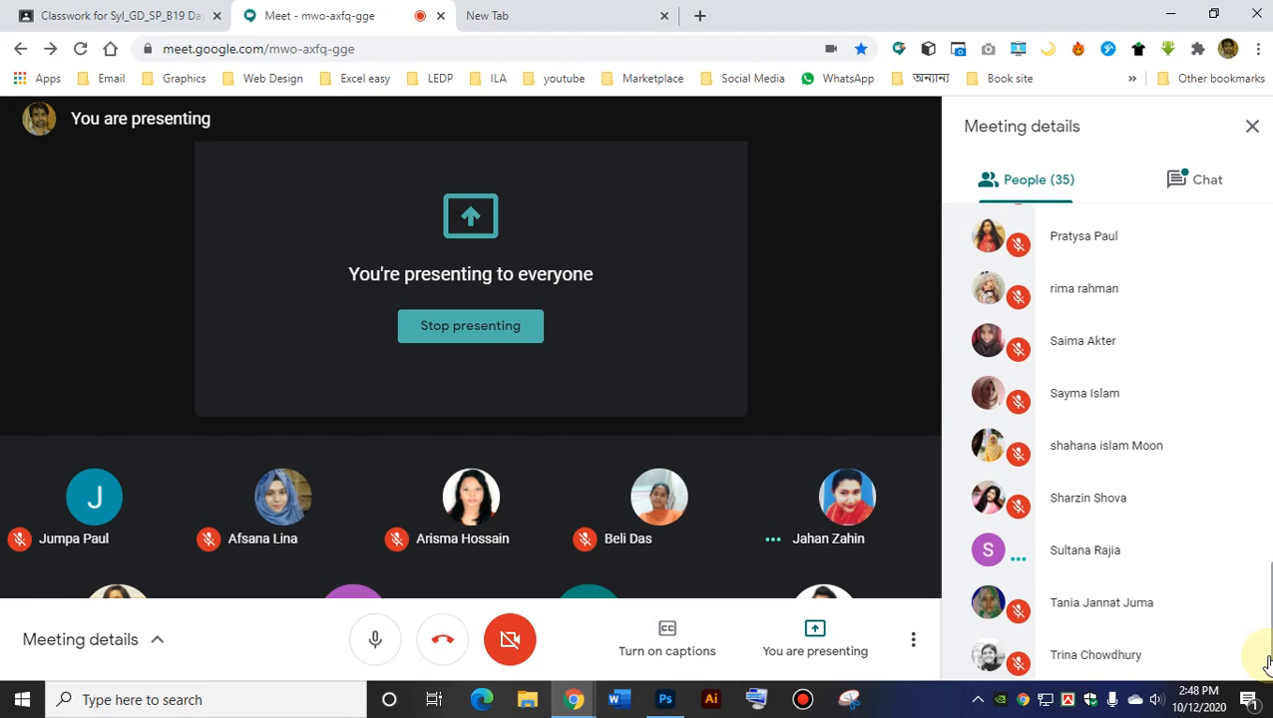
{"action": "mouse_move", "coordinate": [1240, 571]}
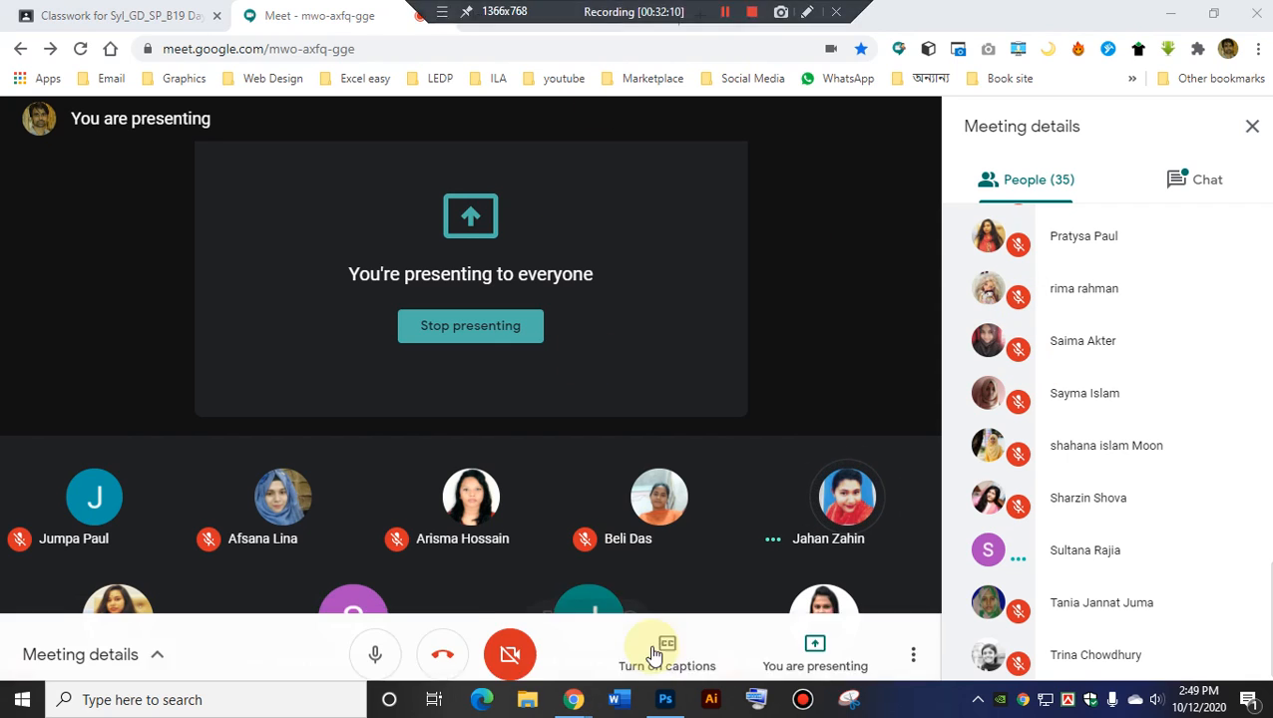
{"action": "left_click", "coordinate": [622, 701]}
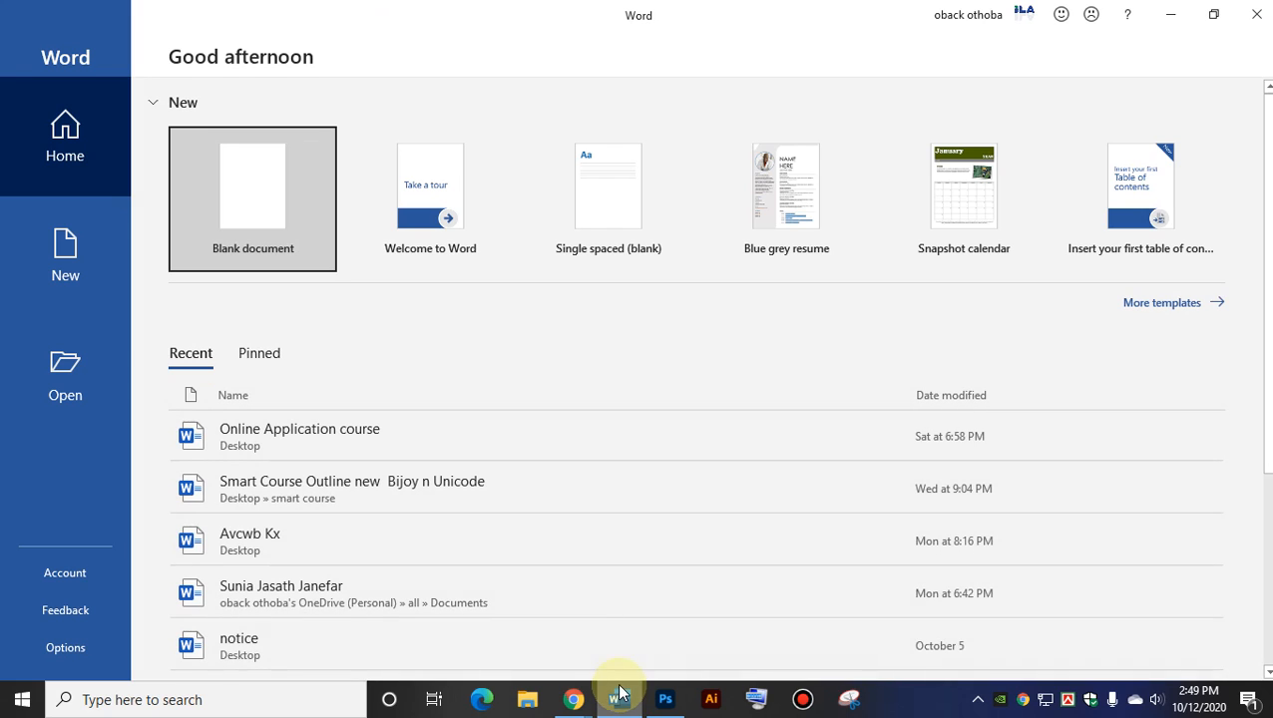
Create a blank Word document, view the Font dialog without changes, then switch back to Meet.
{"action": "left_click", "coordinate": [226, 206]}
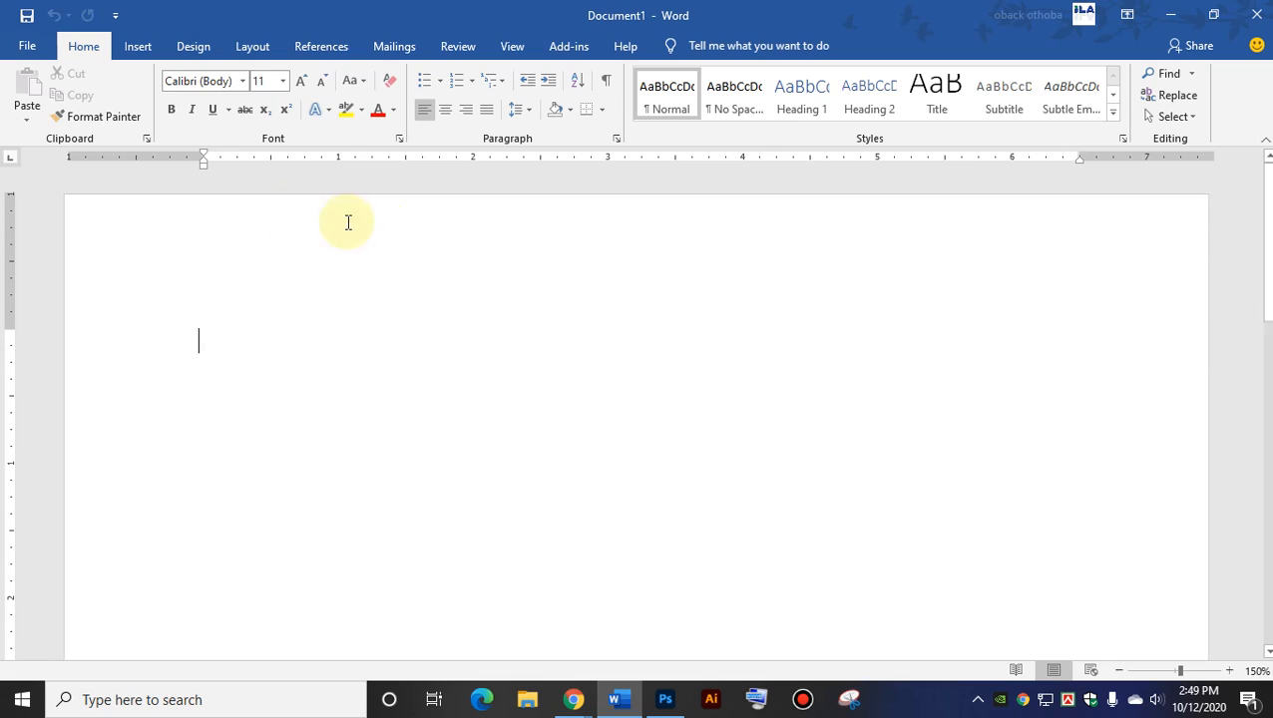
{"action": "left_click", "coordinate": [400, 139]}
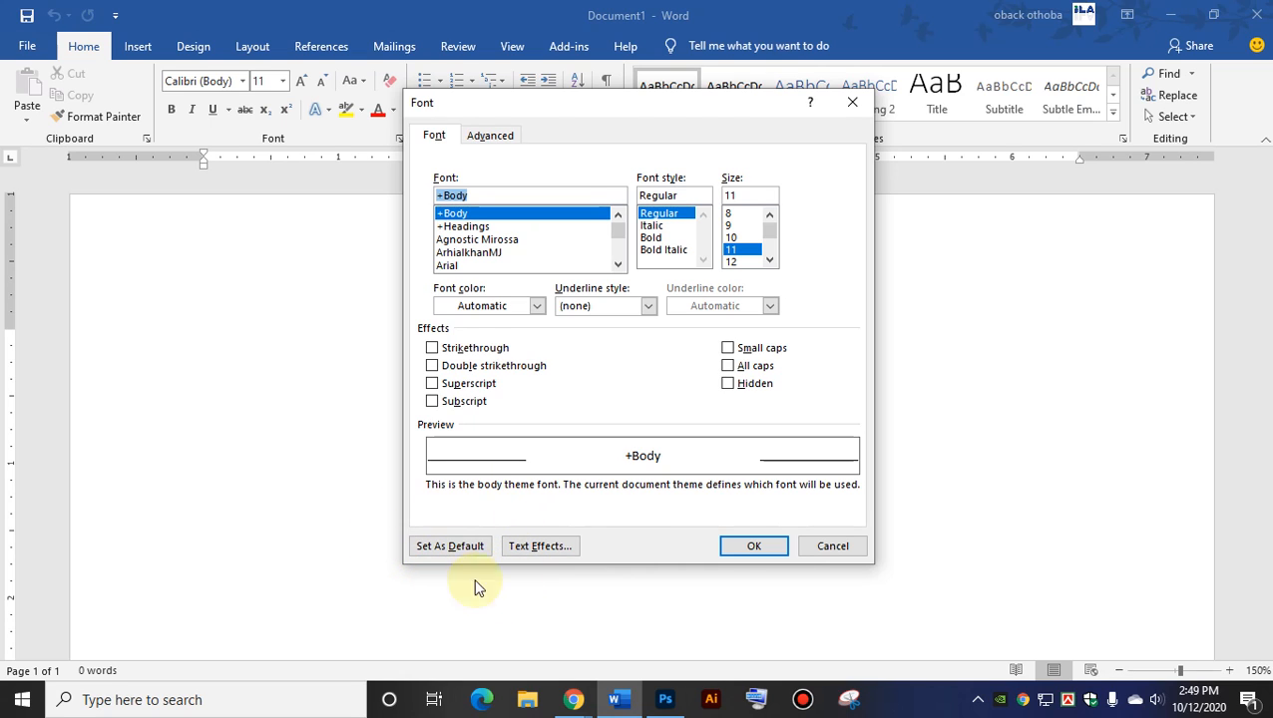
{"action": "left_click", "coordinate": [849, 549]}
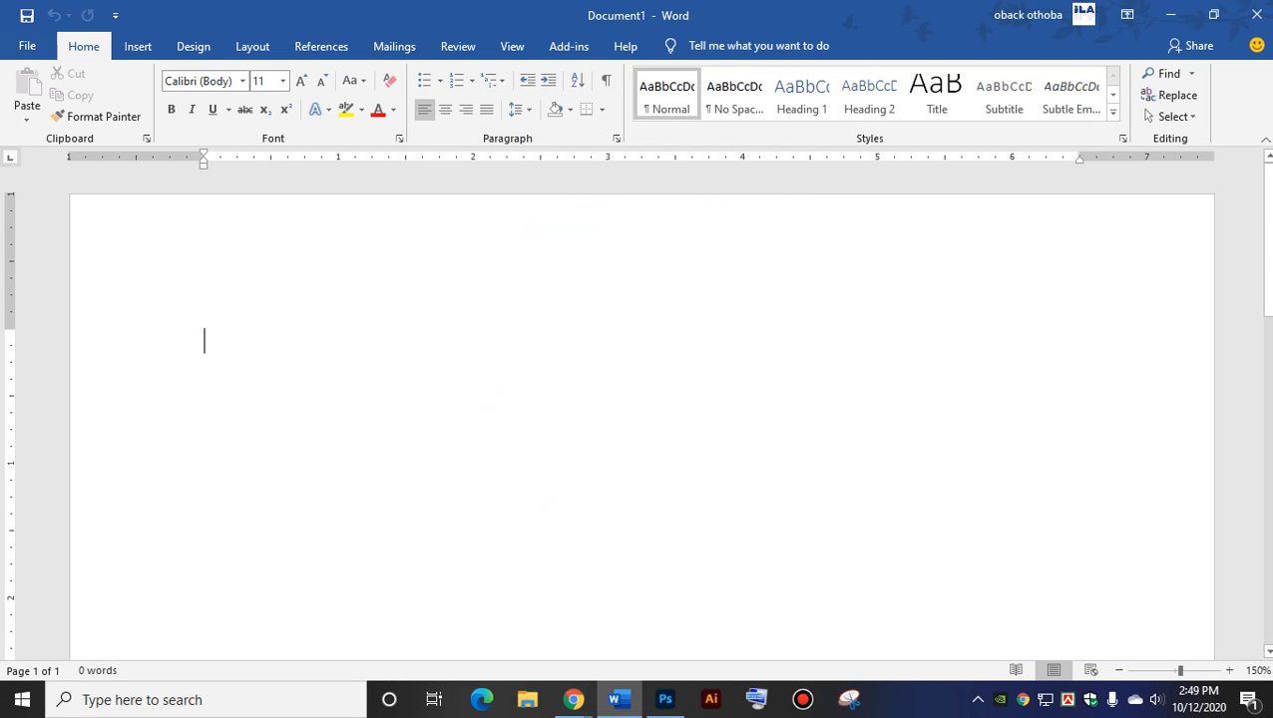
{"action": "key", "text": "alt+Tab"}
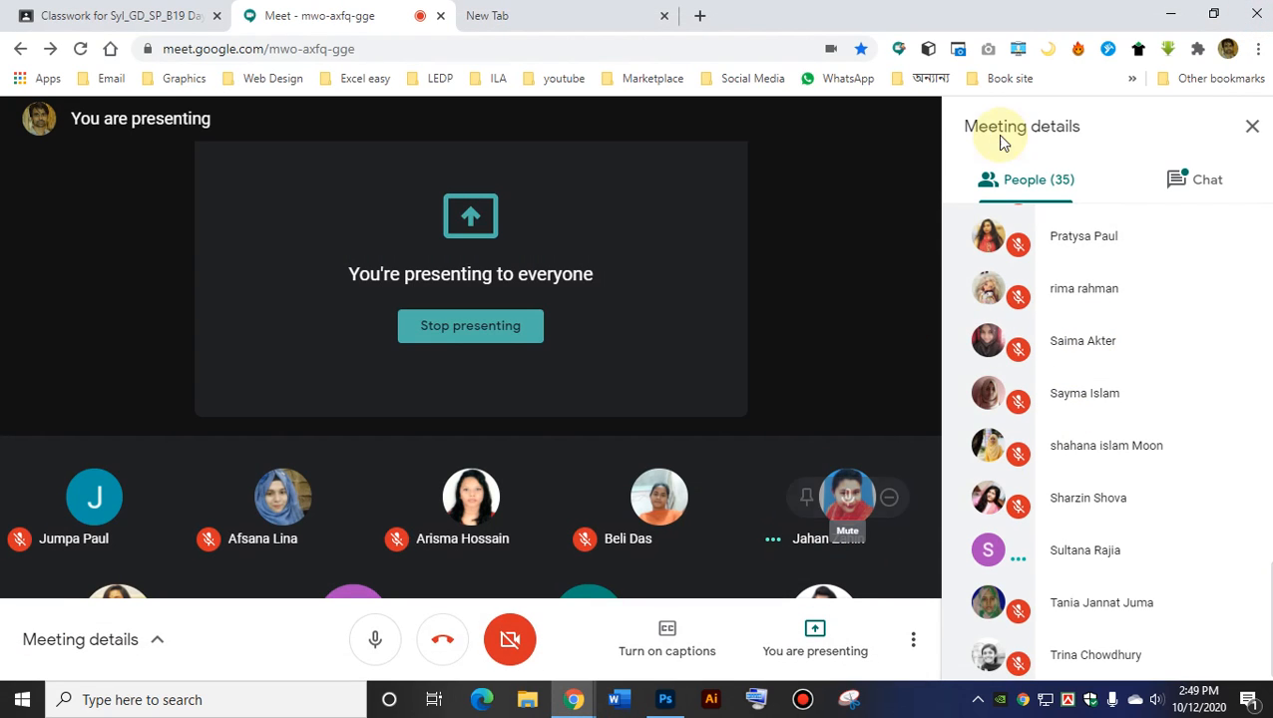
Minimize Chrome so the cream Photoshop canvas is in front.
{"action": "left_click", "coordinate": [1173, 14]}
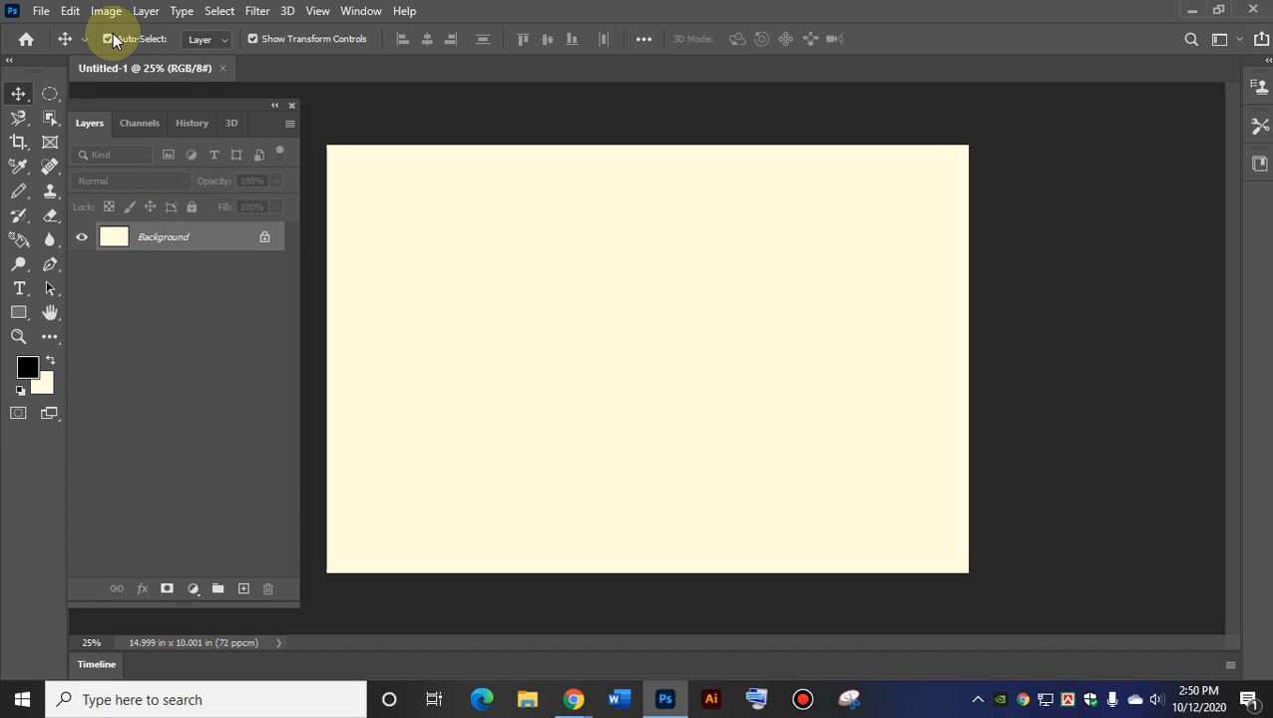
Open BA (1).jpg from the all about GIG > BA folder.
{"action": "left_click", "coordinate": [40, 12]}
{"action": "left_click", "coordinate": [58, 46]}
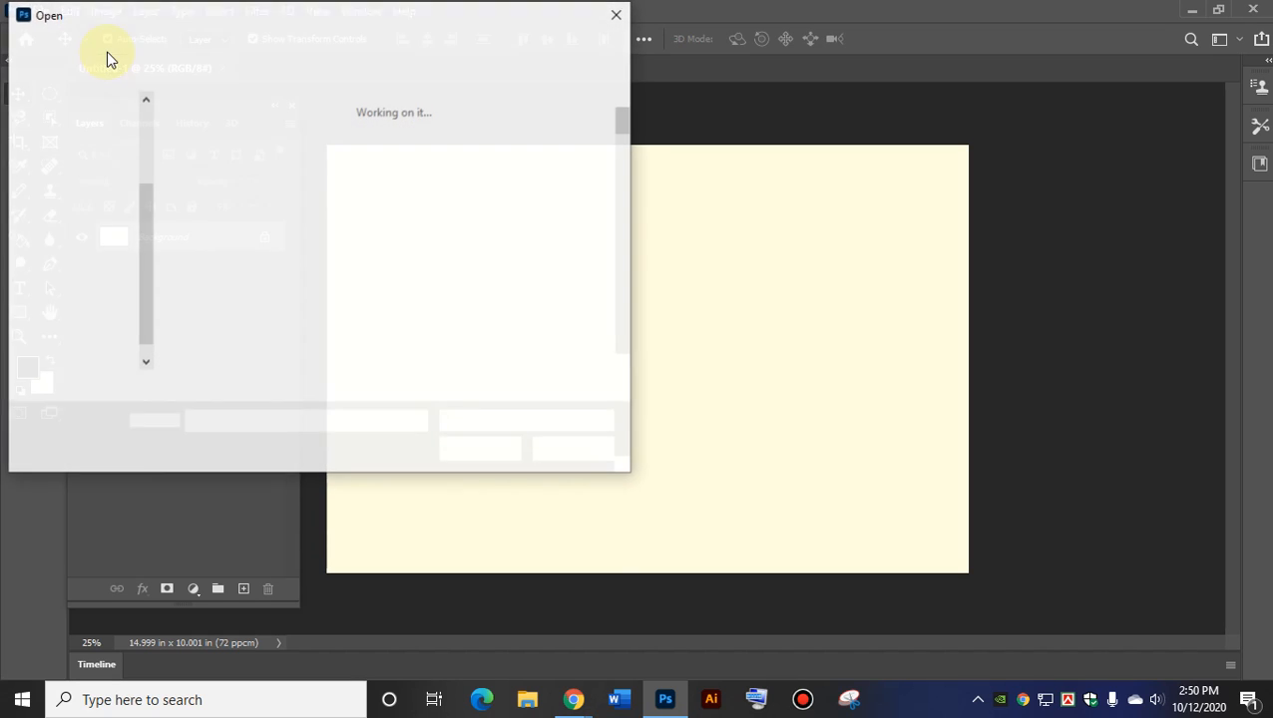
{"action": "double_click", "coordinate": [241, 219]}
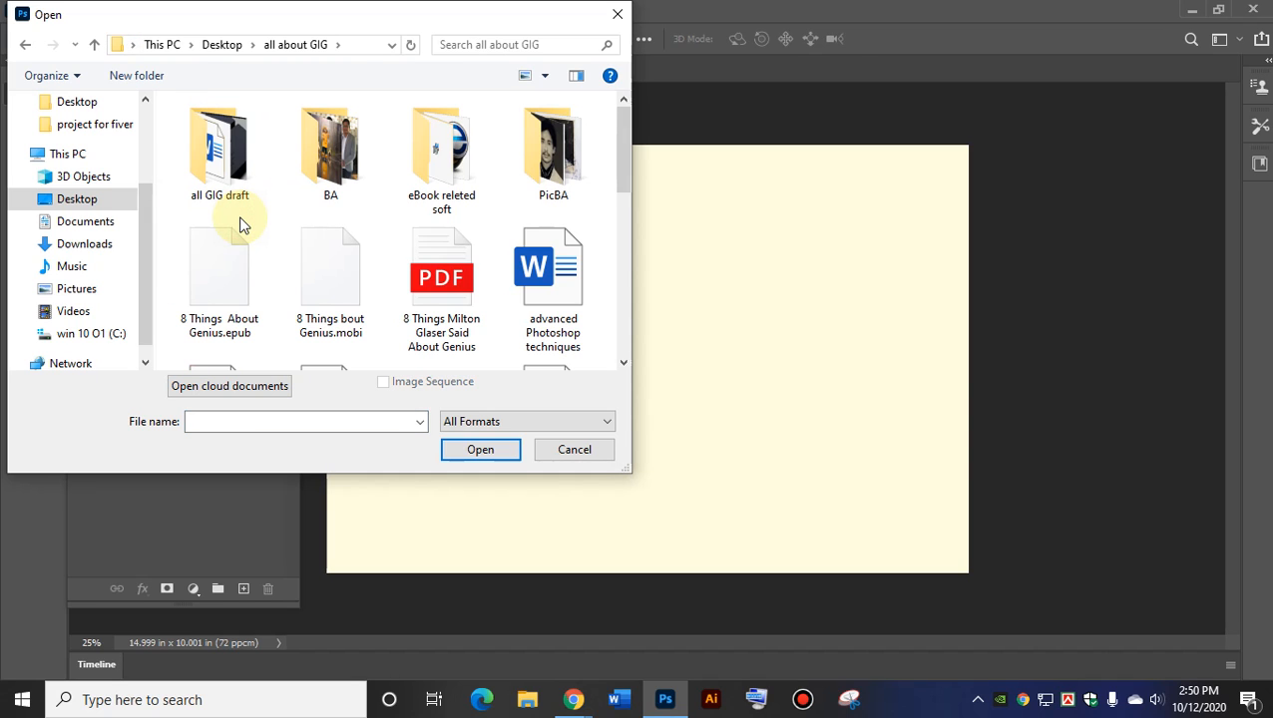
{"action": "double_click", "coordinate": [325, 168]}
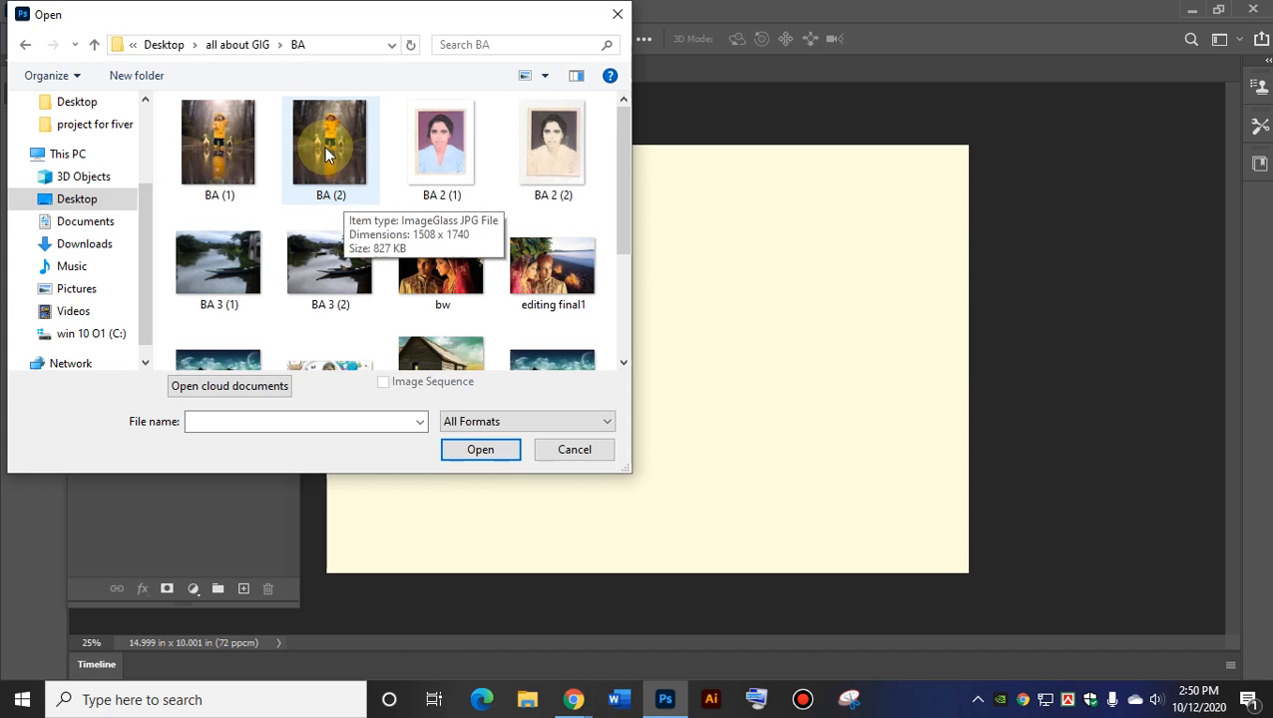
{"action": "double_click", "coordinate": [212, 141]}
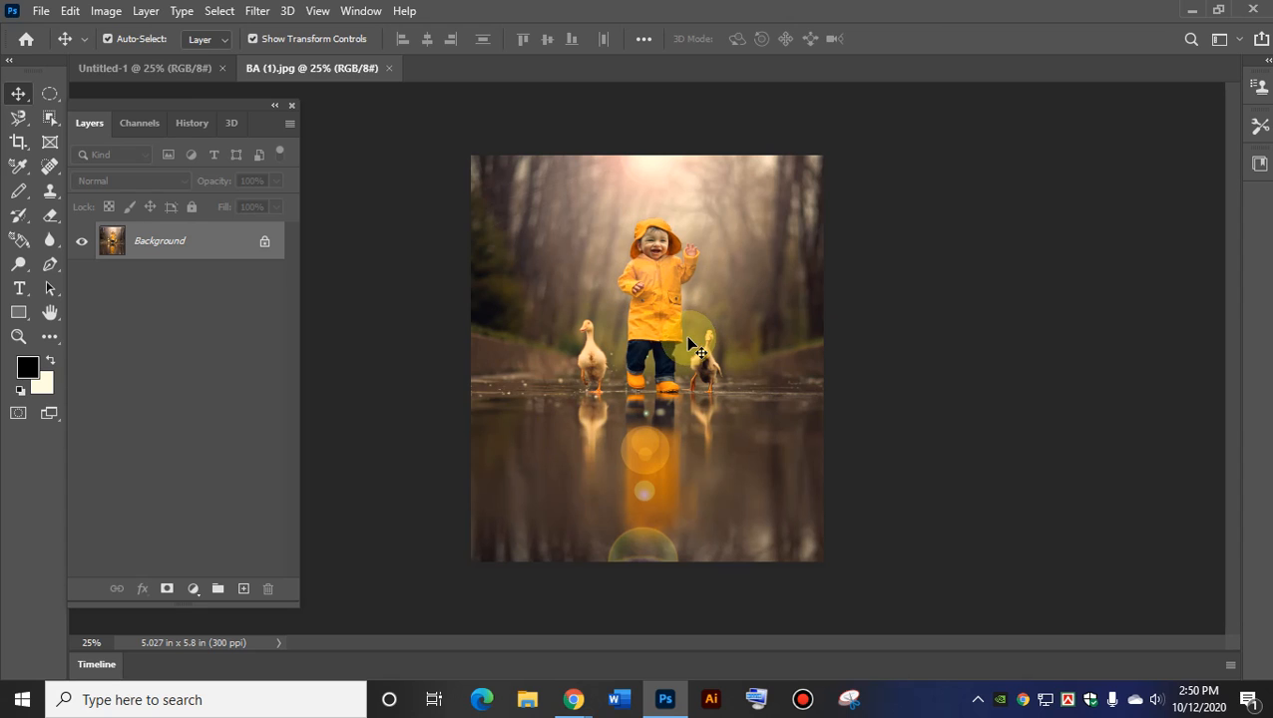
{"action": "left_click", "coordinate": [20, 191]}
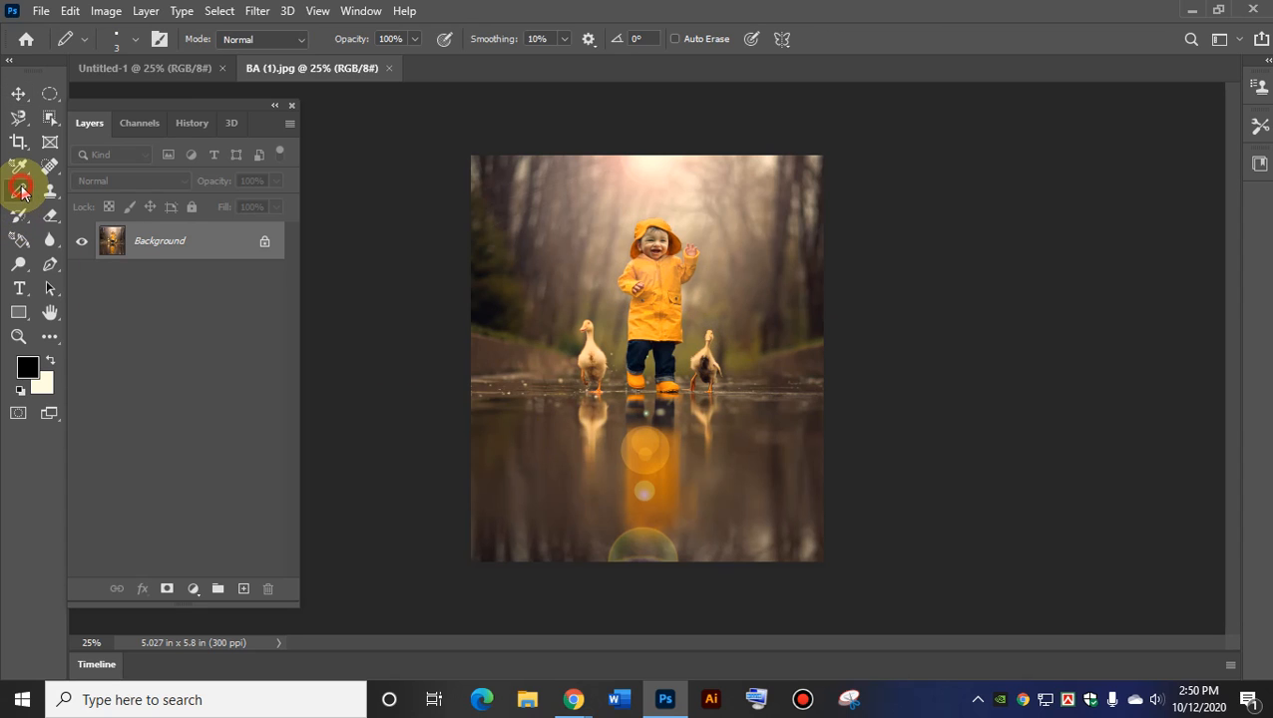
{"action": "right_click", "coordinate": [19, 191]}
{"action": "left_click", "coordinate": [100, 192]}
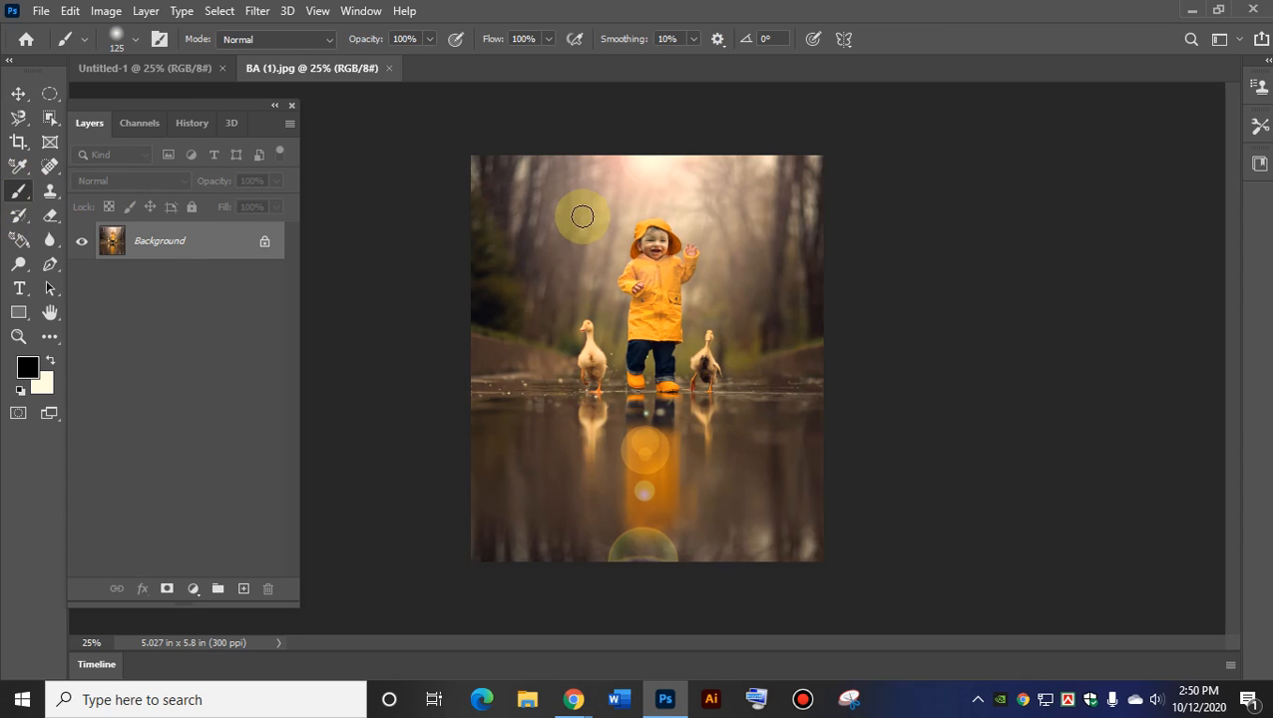
{"action": "mouse_move", "coordinate": [573, 267]}
{"action": "left_mouse_down"}
{"action": "mouse_move", "coordinate": [743, 189]}
{"action": "mouse_move", "coordinate": [723, 402]}
{"action": "mouse_move", "coordinate": [546, 392]}
{"action": "left_mouse_up"}
{"action": "mouse_move", "coordinate": [520, 319]}
{"action": "left_mouse_down"}
{"action": "mouse_move", "coordinate": [602, 238]}
{"action": "mouse_move", "coordinate": [653, 218]}
{"action": "left_mouse_up"}
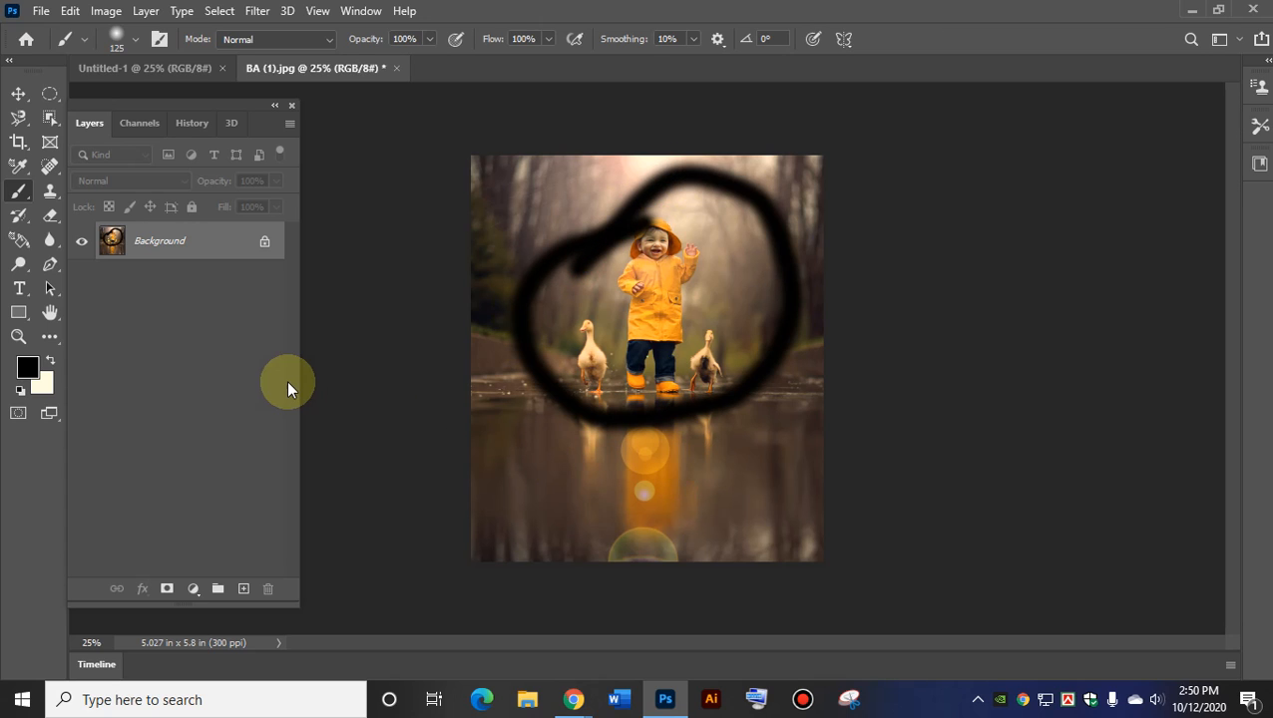
{"action": "left_click", "coordinate": [19, 94]}
{"action": "left_click_drag", "start_coordinate": [634, 219], "coordinate": [534, 286]}
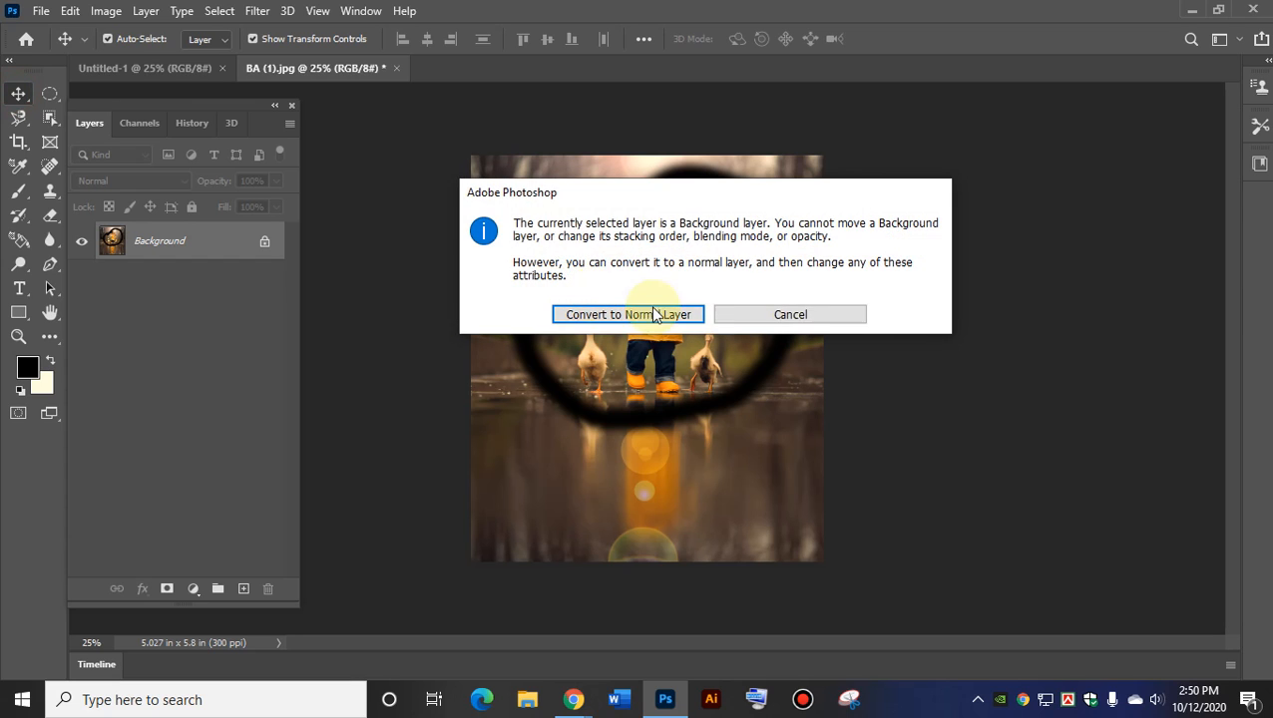
{"action": "left_click", "coordinate": [741, 318]}
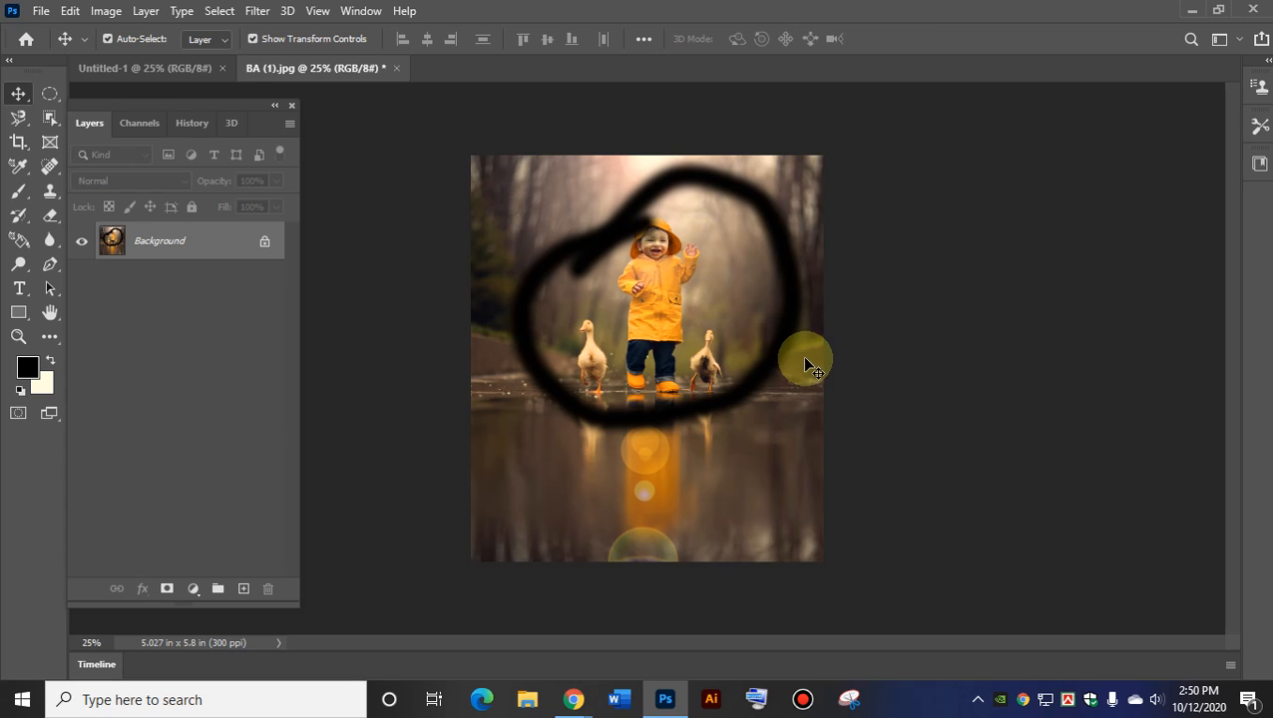
{"action": "left_click", "coordinate": [72, 12]}
{"action": "left_click", "coordinate": [62, 11]}
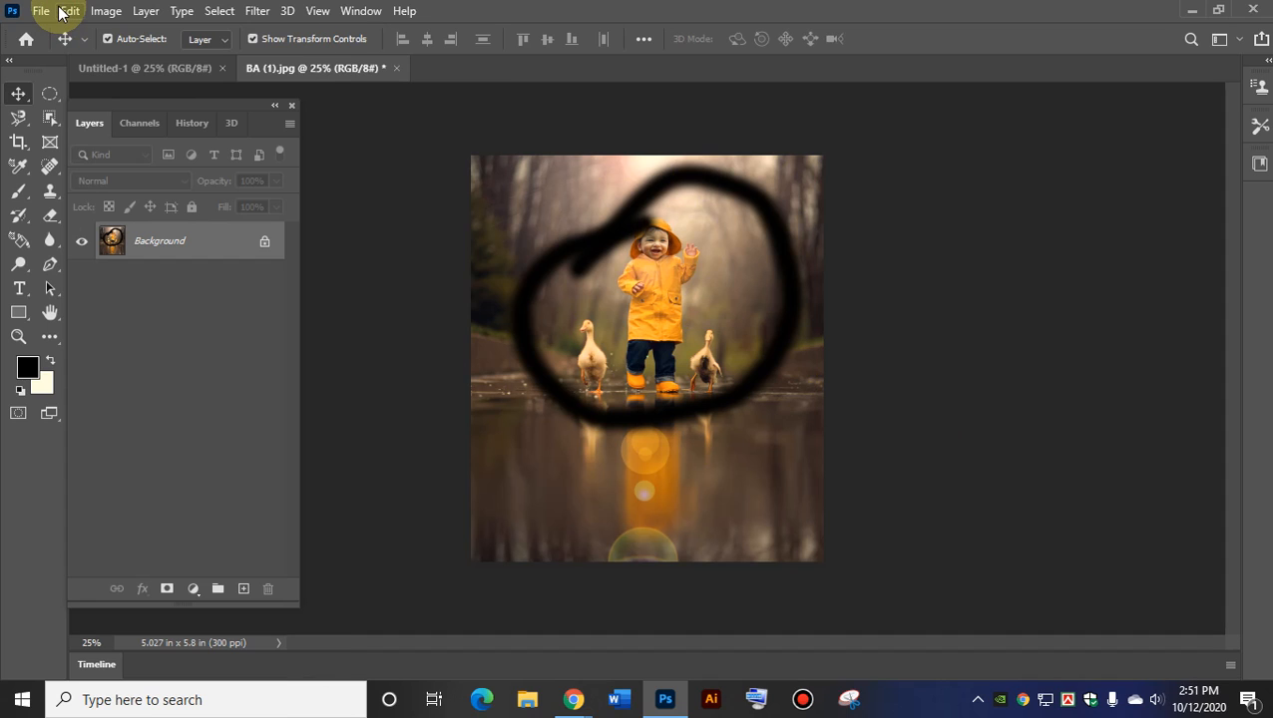
{"action": "left_click", "coordinate": [62, 11]}
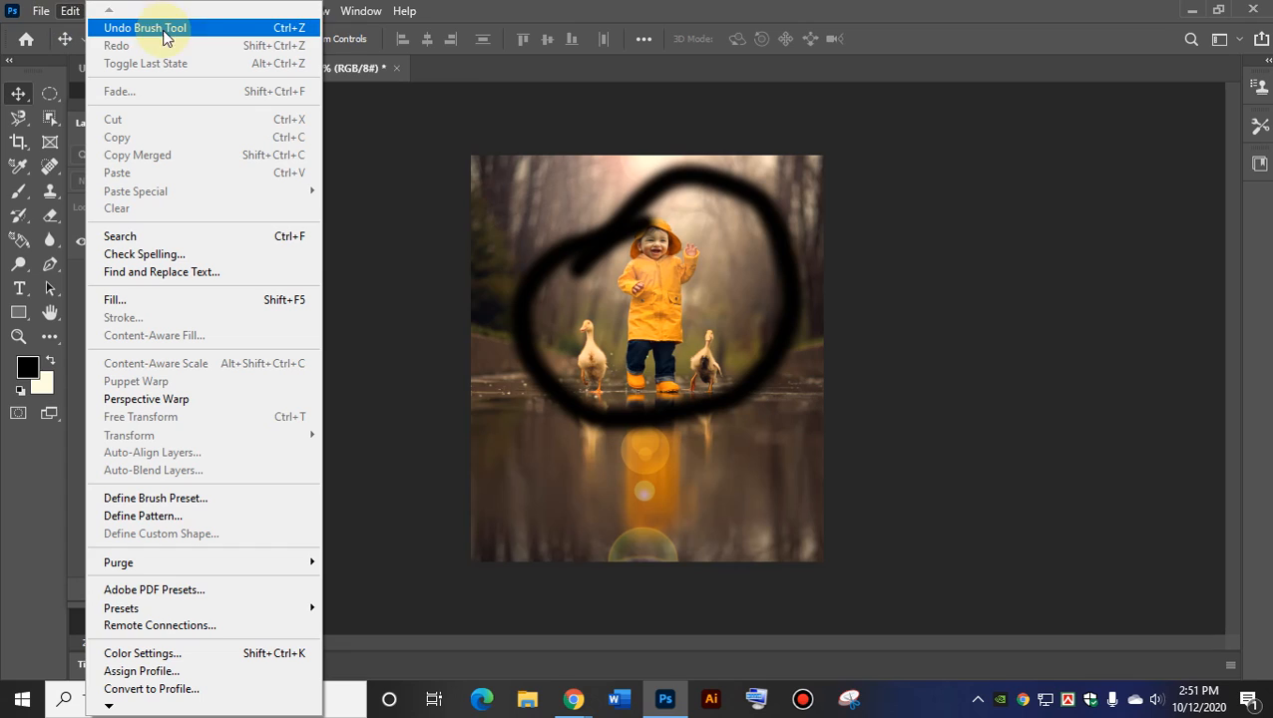
{"action": "left_click", "coordinate": [296, 28]}
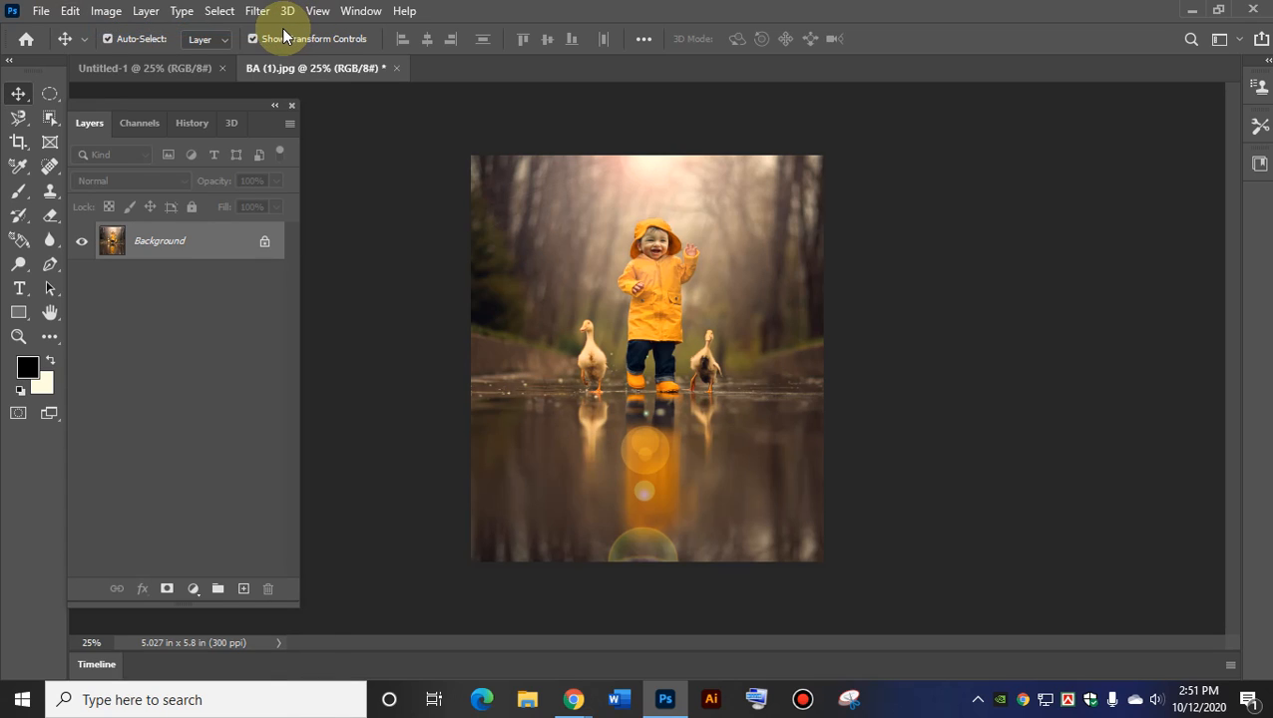
{"action": "left_click", "coordinate": [757, 700]}
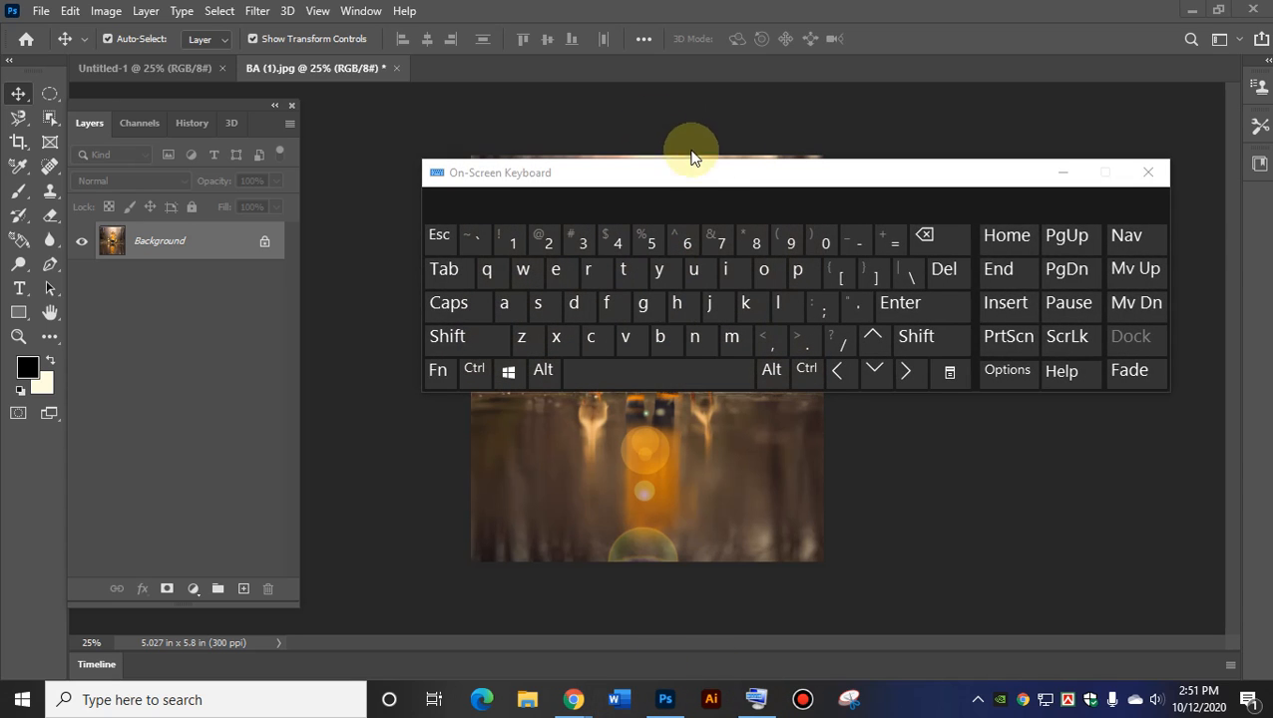
{"action": "left_click_drag", "start_coordinate": [712, 181], "coordinate": [516, 365]}
{"action": "left_click", "coordinate": [951, 362]}
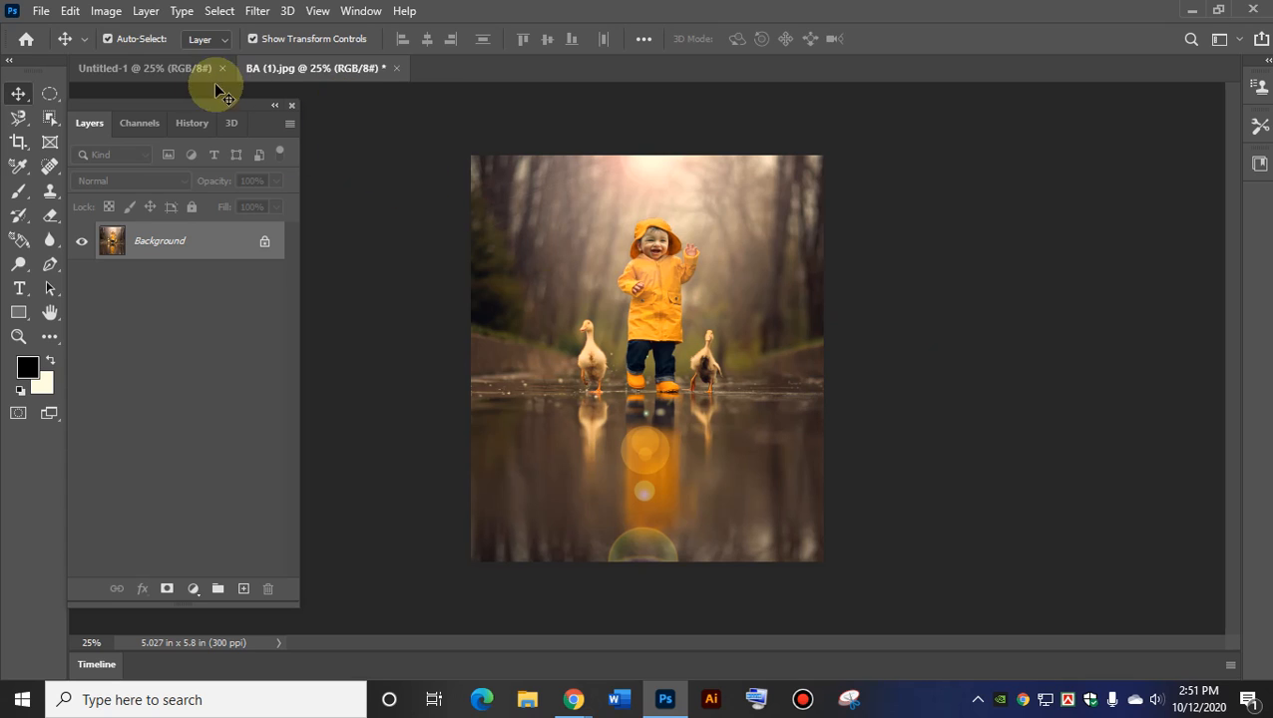
Switch to Untitled-1, then open and cancel the Open dialog twice without opening a file.
{"action": "left_click", "coordinate": [165, 65]}
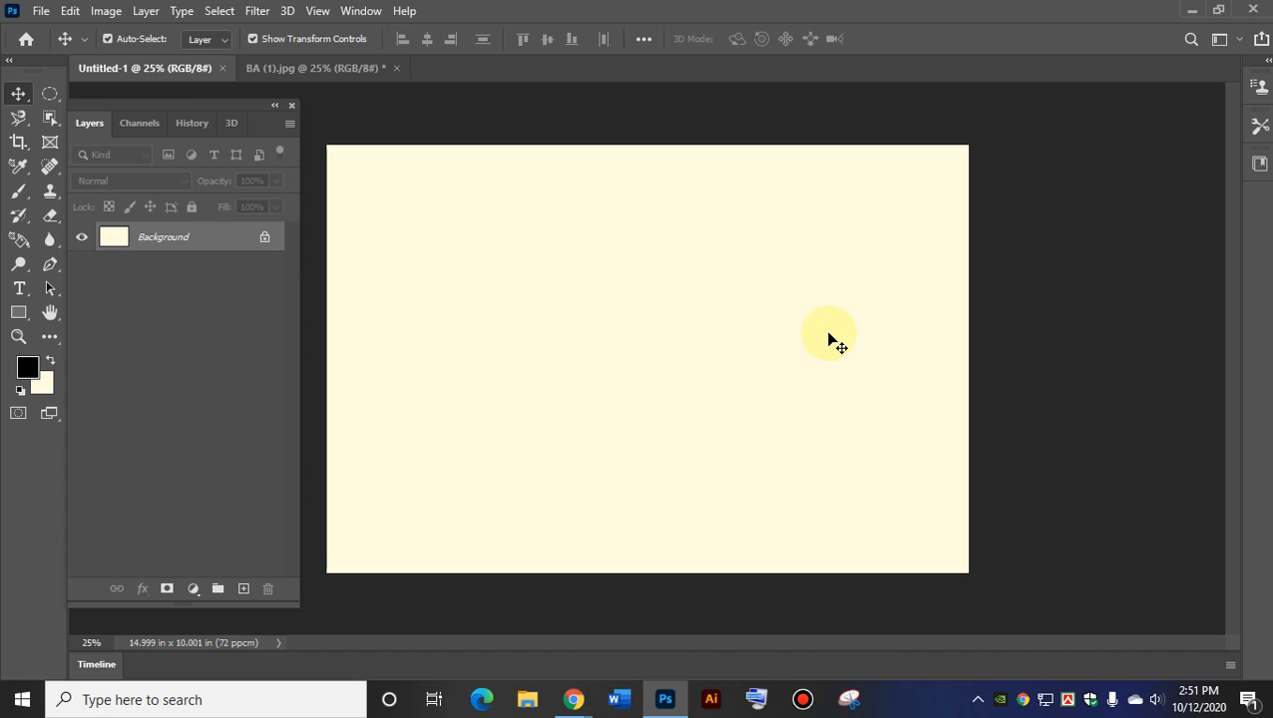
{"action": "left_click", "coordinate": [41, 11]}
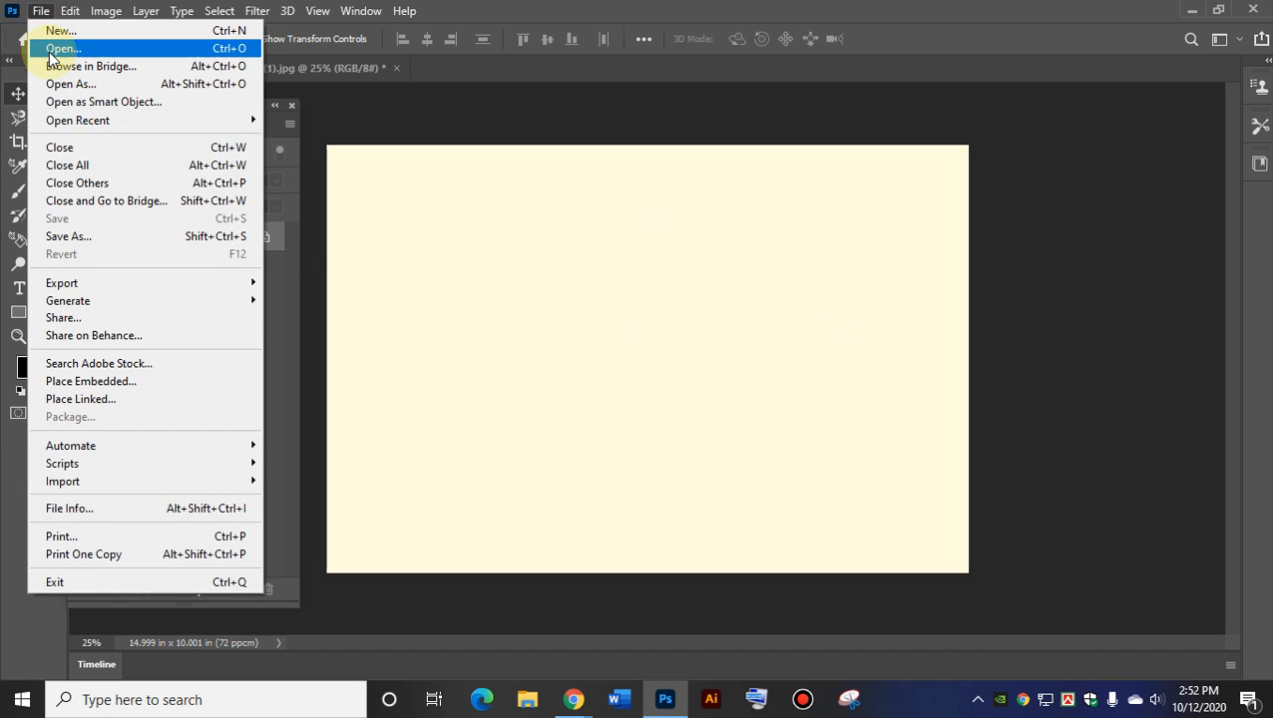
{"action": "left_click", "coordinate": [60, 47]}
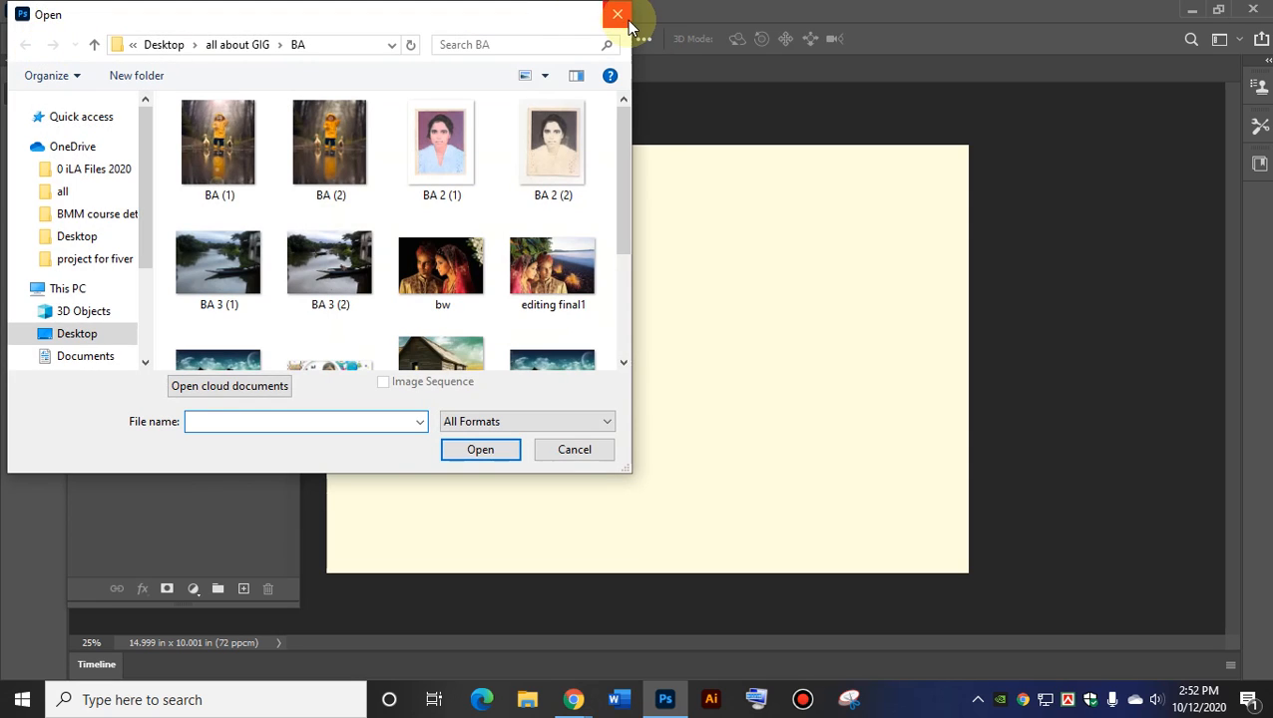
{"action": "left_click", "coordinate": [617, 14]}
{"action": "left_click", "coordinate": [41, 11]}
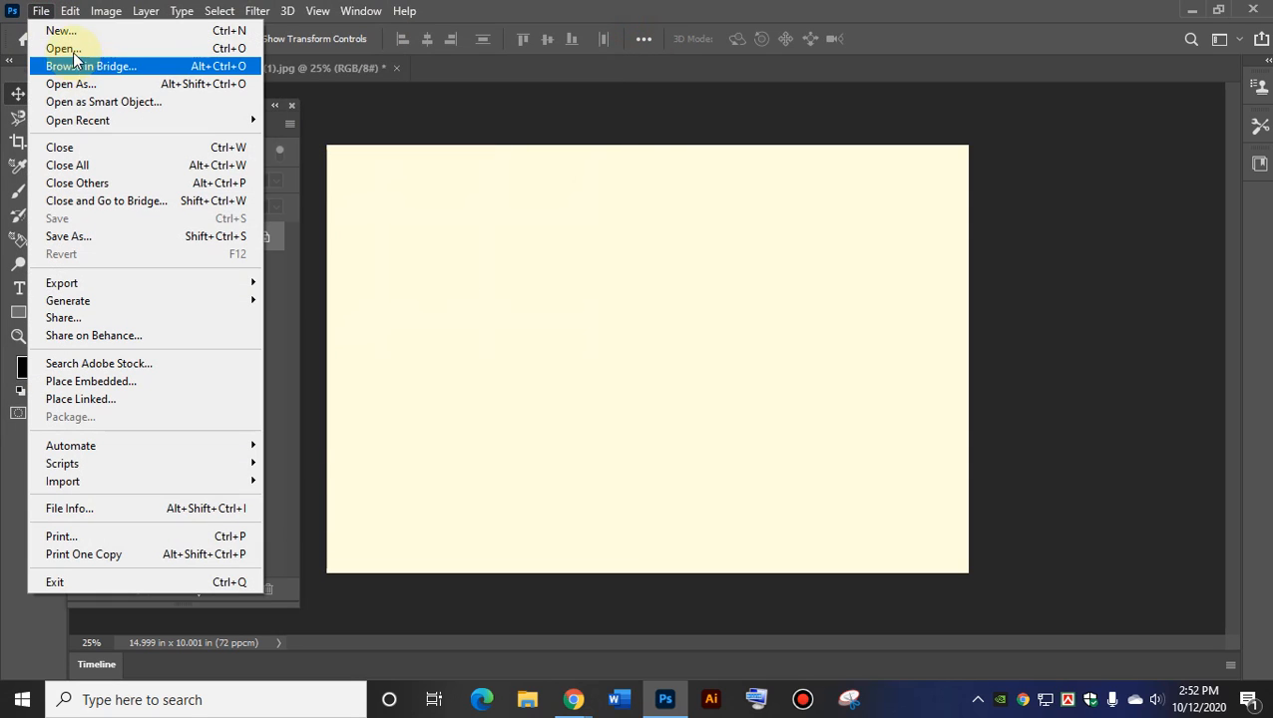
{"action": "left_click", "coordinate": [73, 48]}
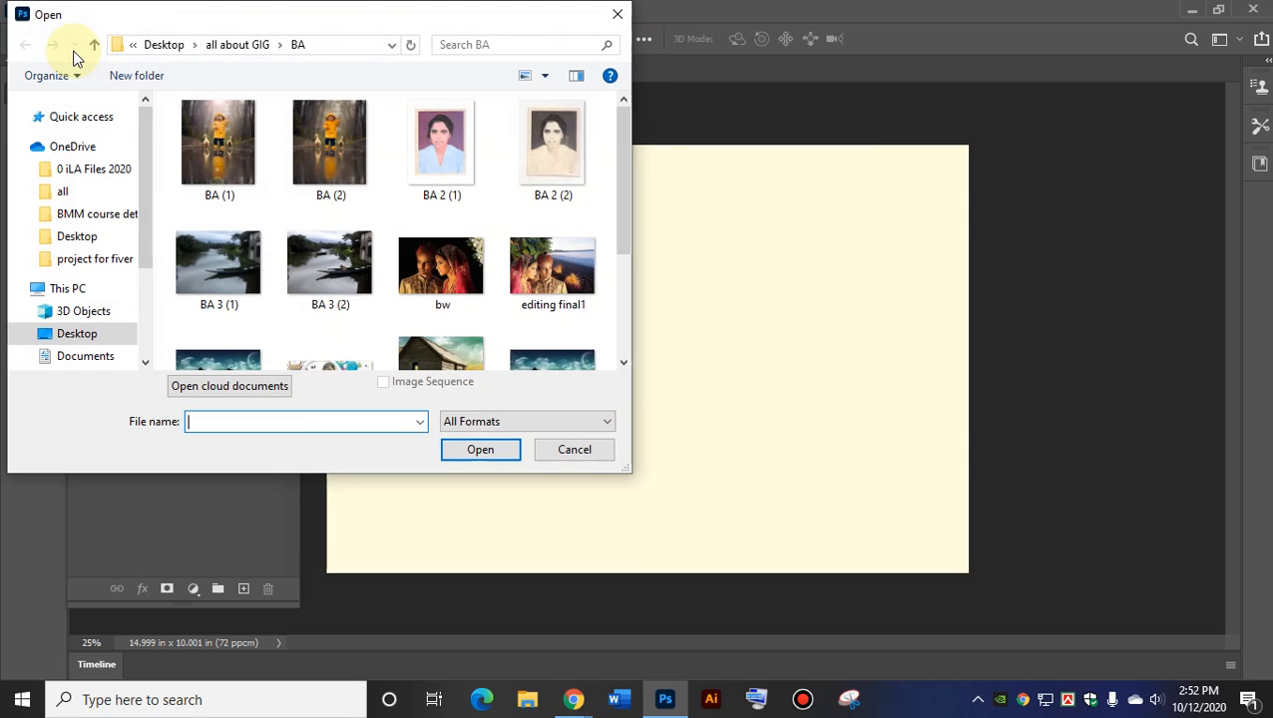
{"action": "left_click", "coordinate": [596, 455]}
Minimize Photoshop and start a blank document in Word.
{"action": "left_click", "coordinate": [1192, 12]}
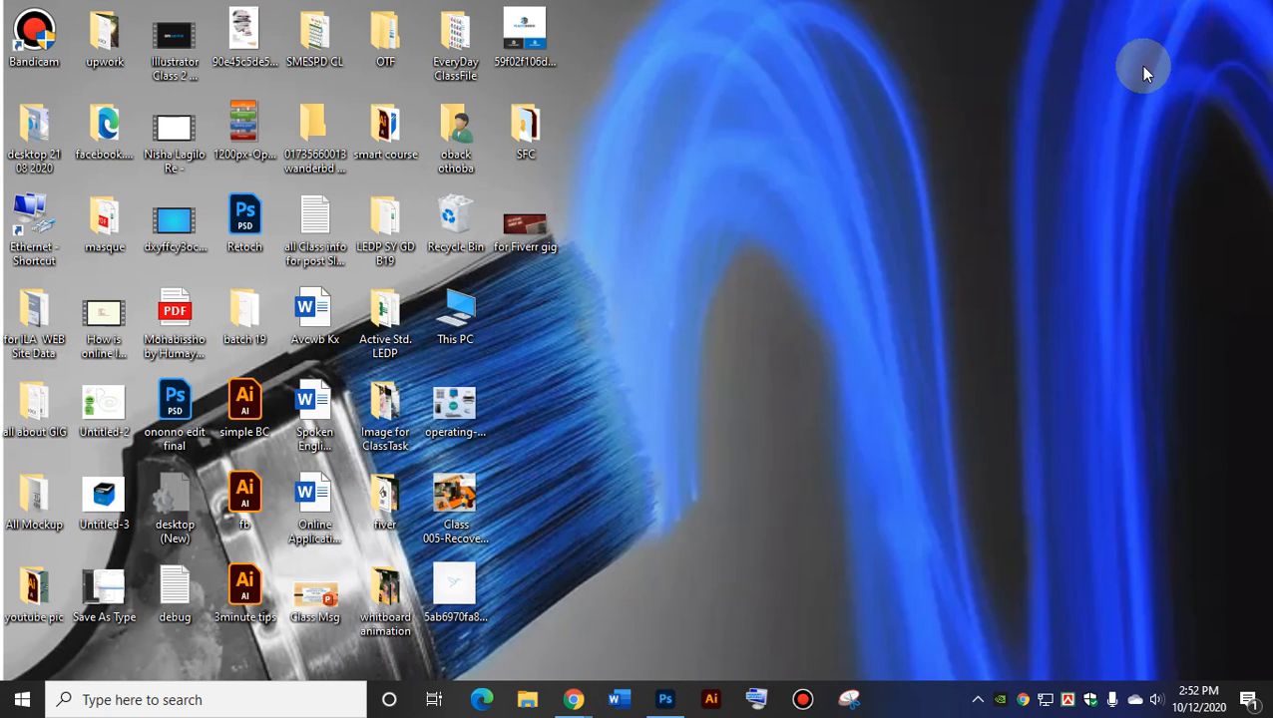
{"action": "left_click", "coordinate": [618, 700]}
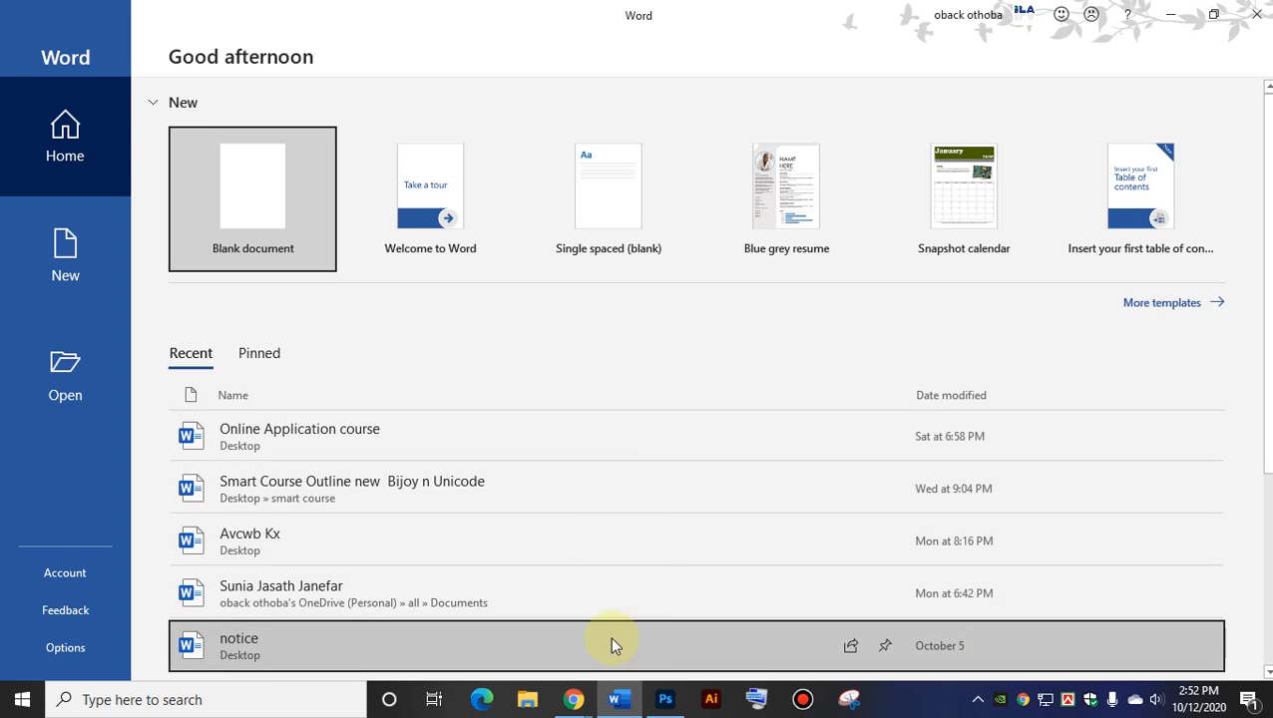
{"action": "left_click", "coordinate": [251, 205]}
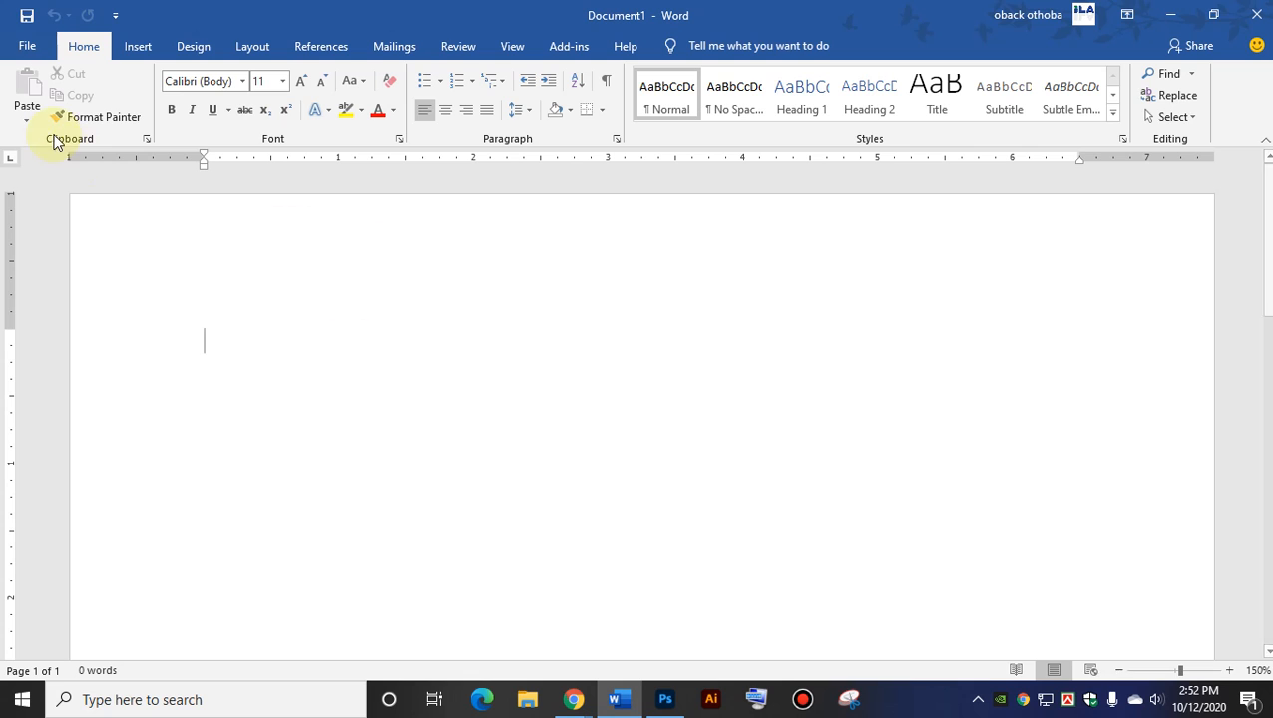
Look at Word's File view, close Word, and bring up Windows search.
{"action": "left_click", "coordinate": [20, 47]}
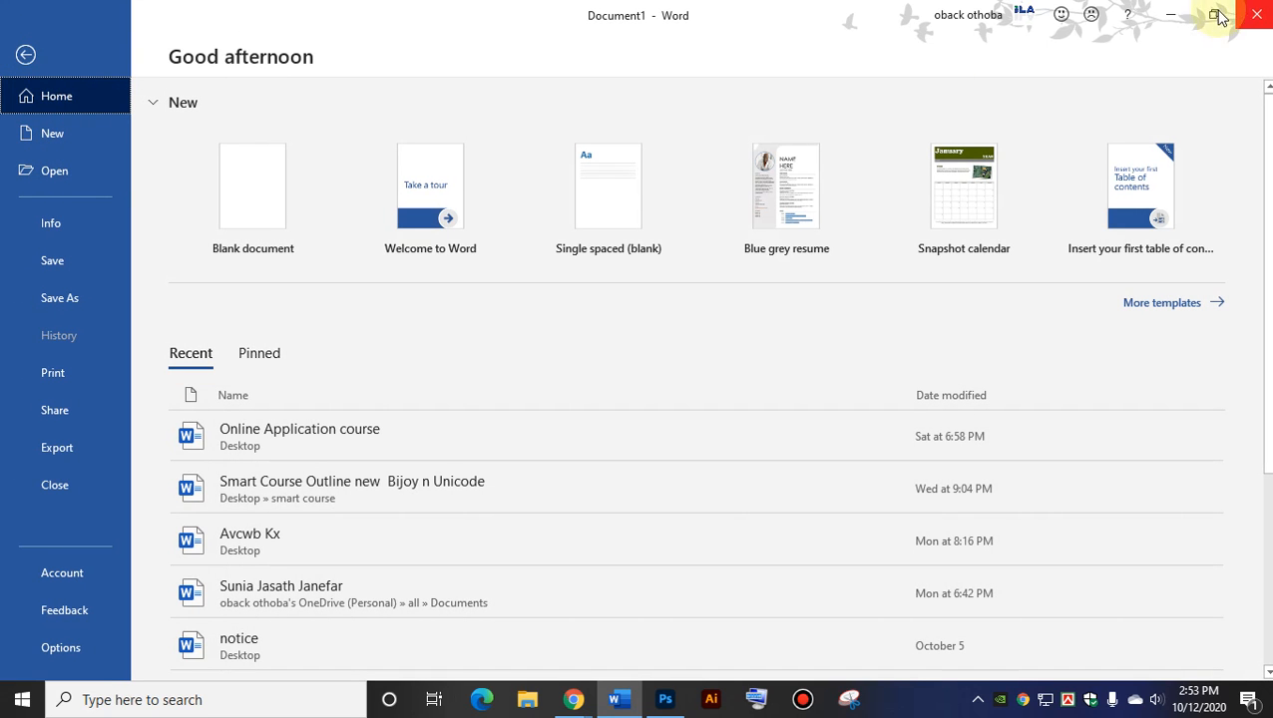
{"action": "left_click", "coordinate": [1254, 14]}
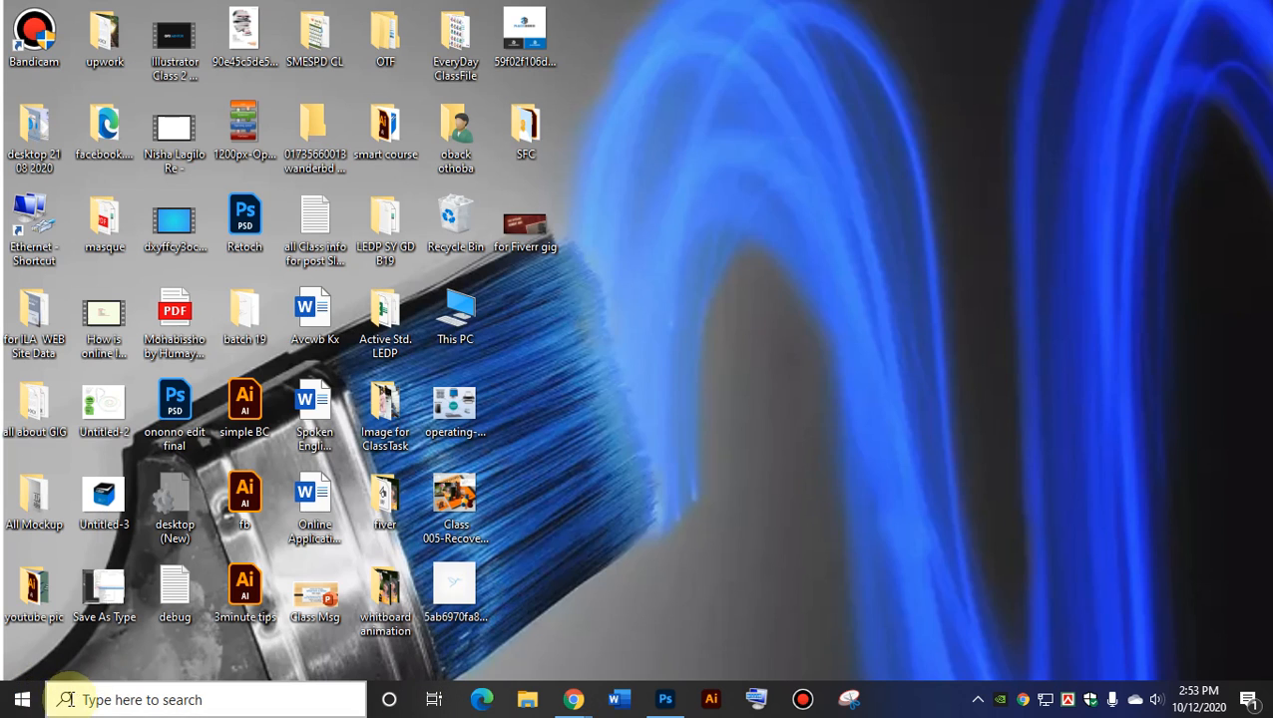
{"action": "left_click", "coordinate": [66, 700]}
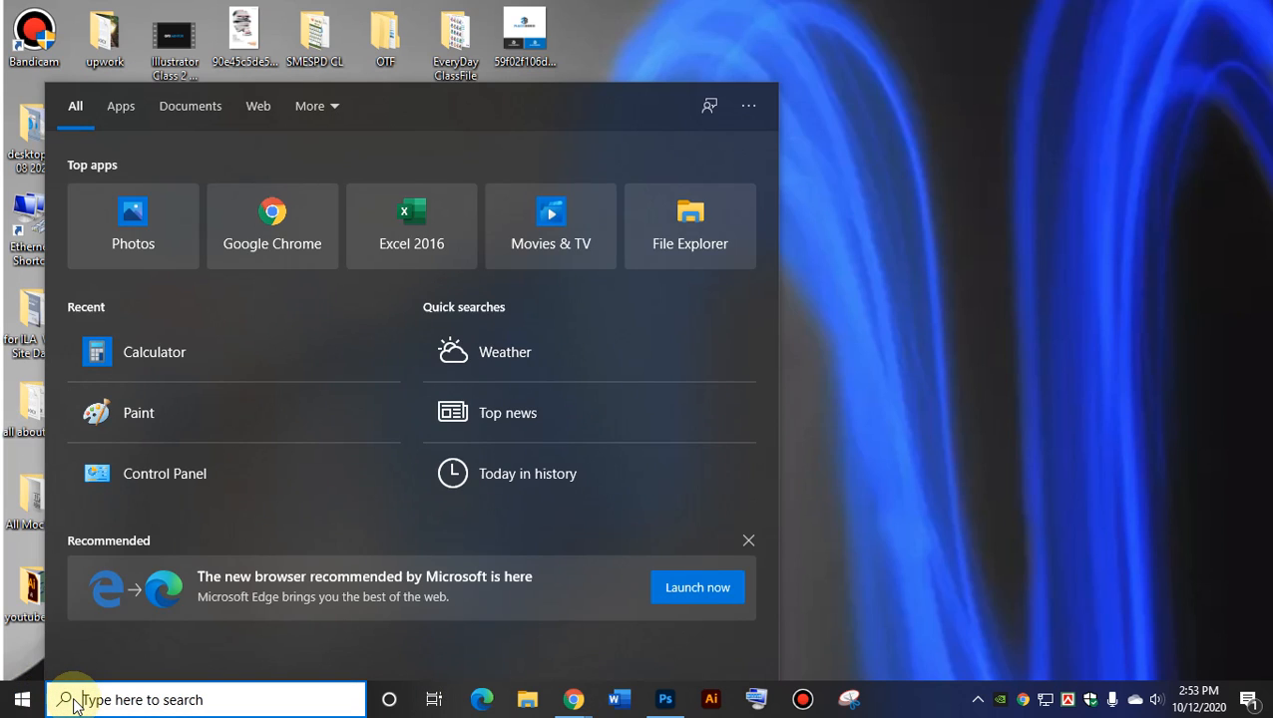
Launch Paint via search 'pai' and open FeatureToastBulldogImg from System32.
{"action": "type", "text": "pai"}
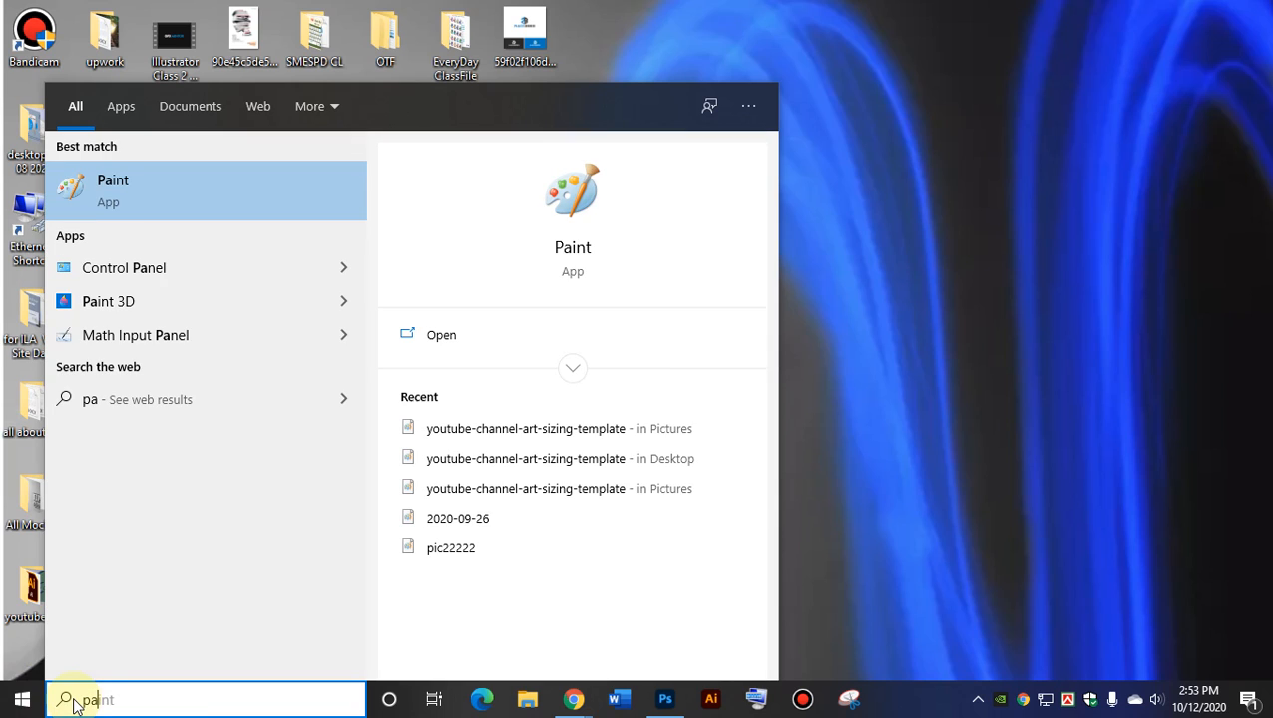
{"action": "left_click", "coordinate": [128, 192]}
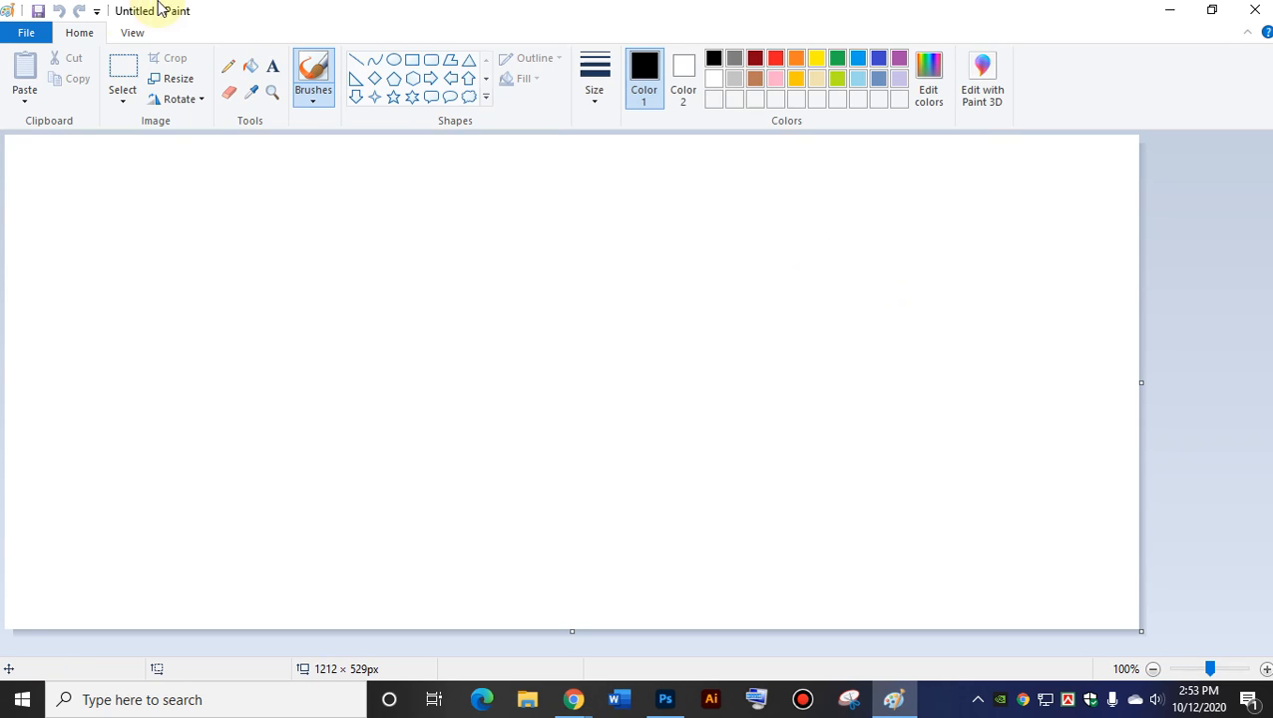
{"action": "left_click", "coordinate": [27, 34]}
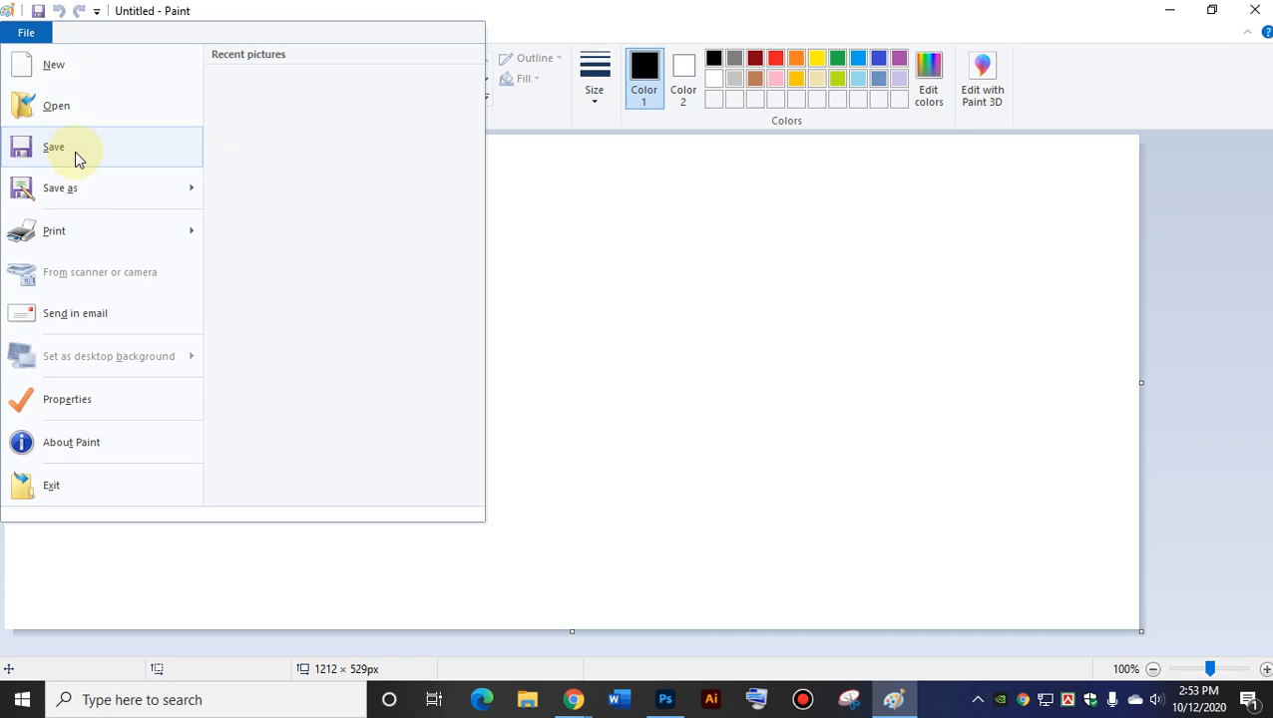
{"action": "mouse_move", "coordinate": [64, 200]}
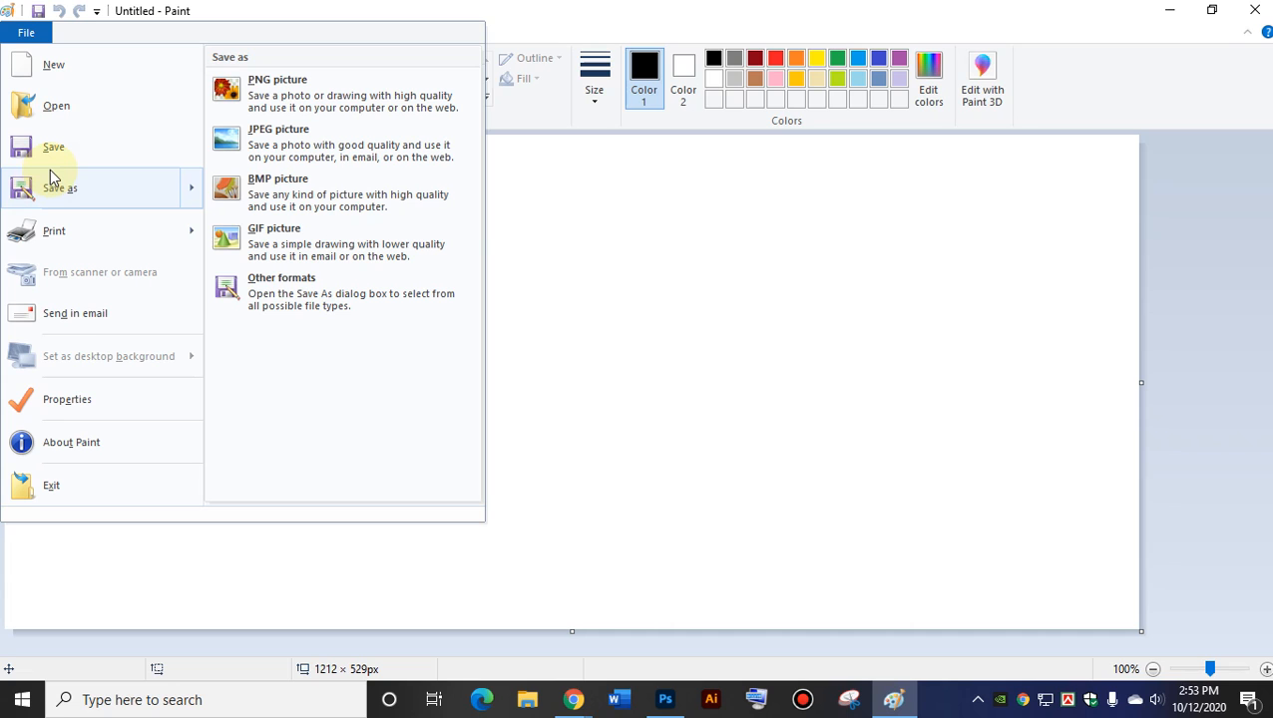
{"action": "left_click", "coordinate": [59, 117]}
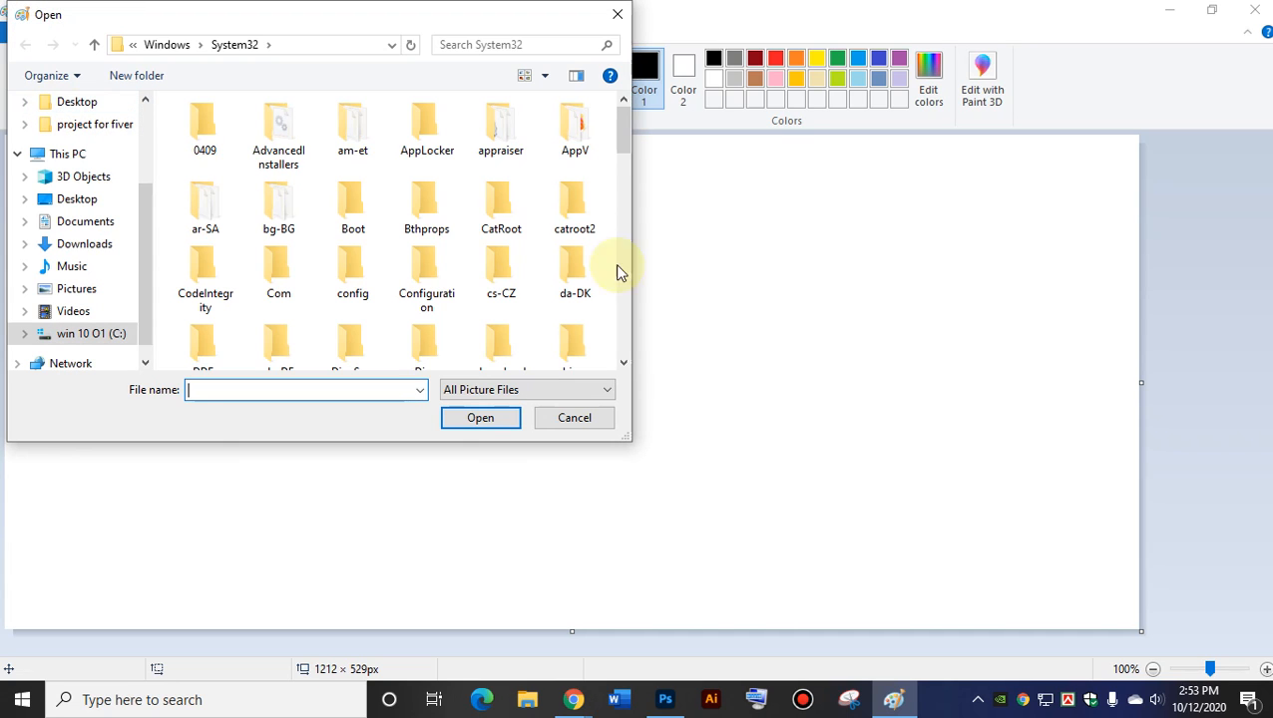
{"action": "left_click_drag", "start_coordinate": [624, 118], "coordinate": [621, 299]}
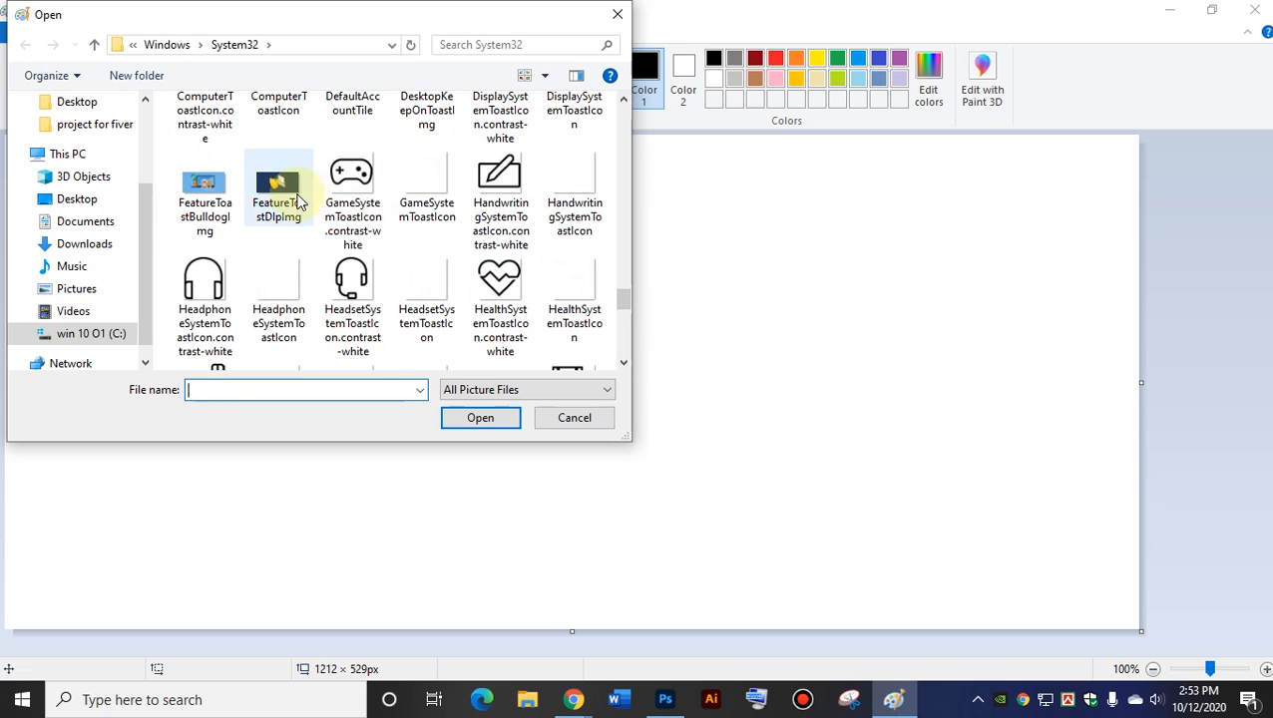
{"action": "double_click", "coordinate": [210, 188]}
{"action": "scroll", "coordinate": [807, 469], "scroll_direction": "down", "scroll_amount": 3}
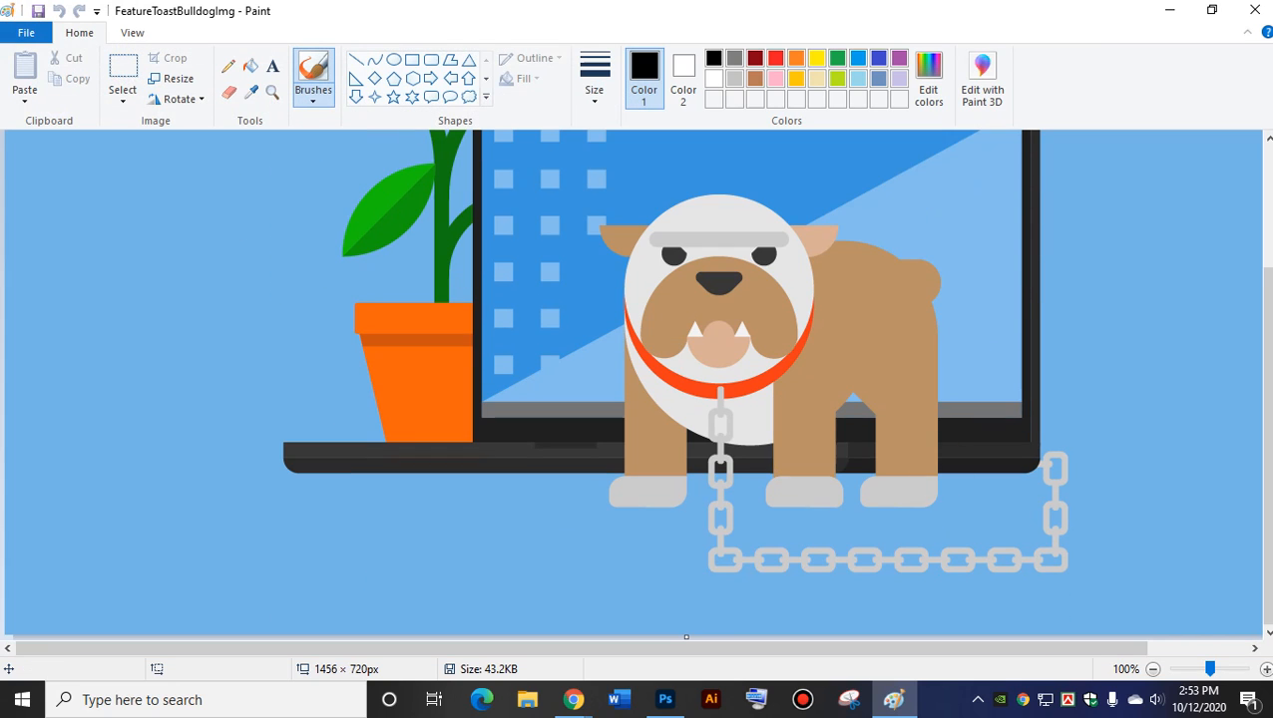
Close Paint and flip Photoshop between the Untitled-1 and BA (1).jpg tabs.
{"action": "left_click", "coordinate": [1262, 12]}
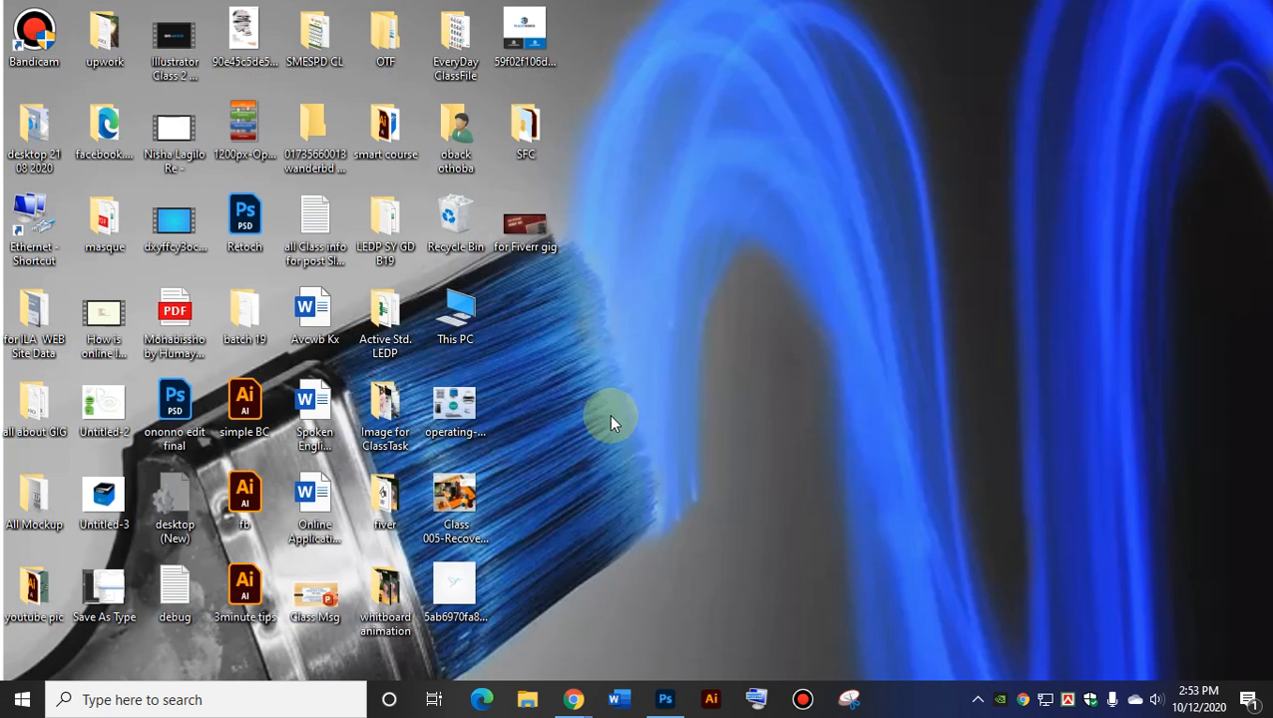
{"action": "left_click", "coordinate": [665, 699]}
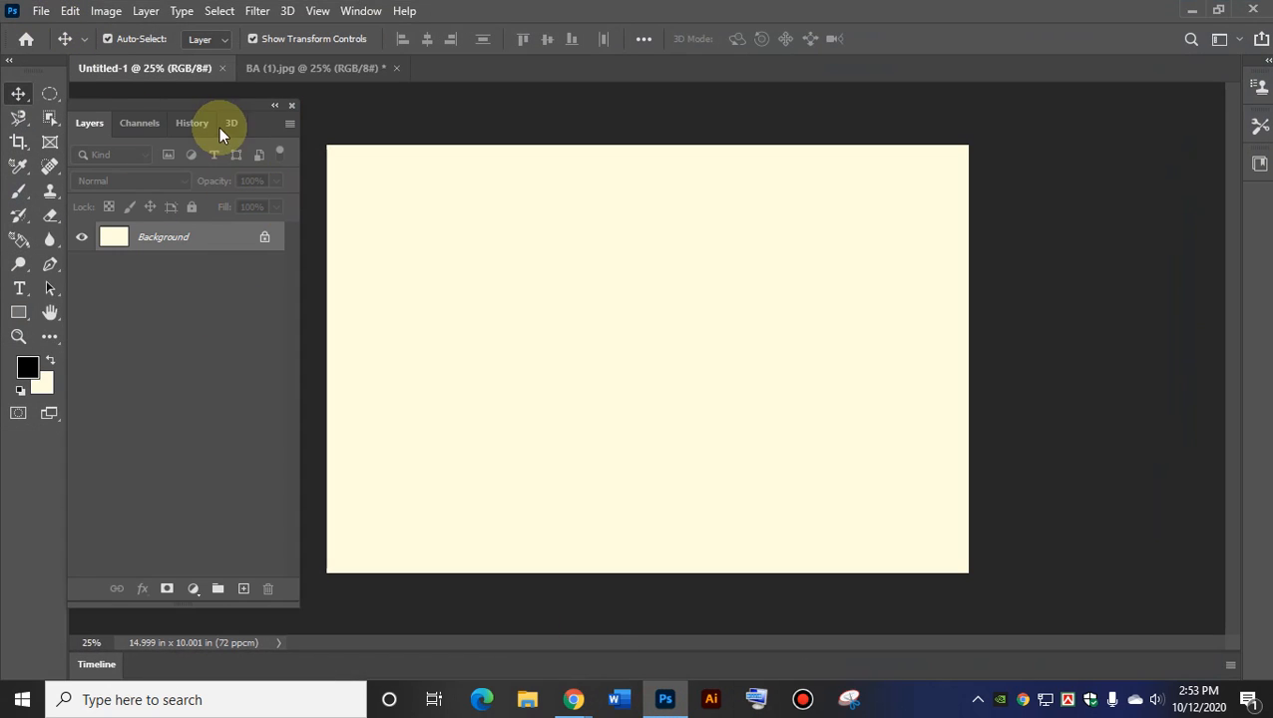
{"action": "left_click", "coordinate": [298, 70]}
{"action": "left_click", "coordinate": [210, 69]}
{"action": "left_click", "coordinate": [295, 72]}
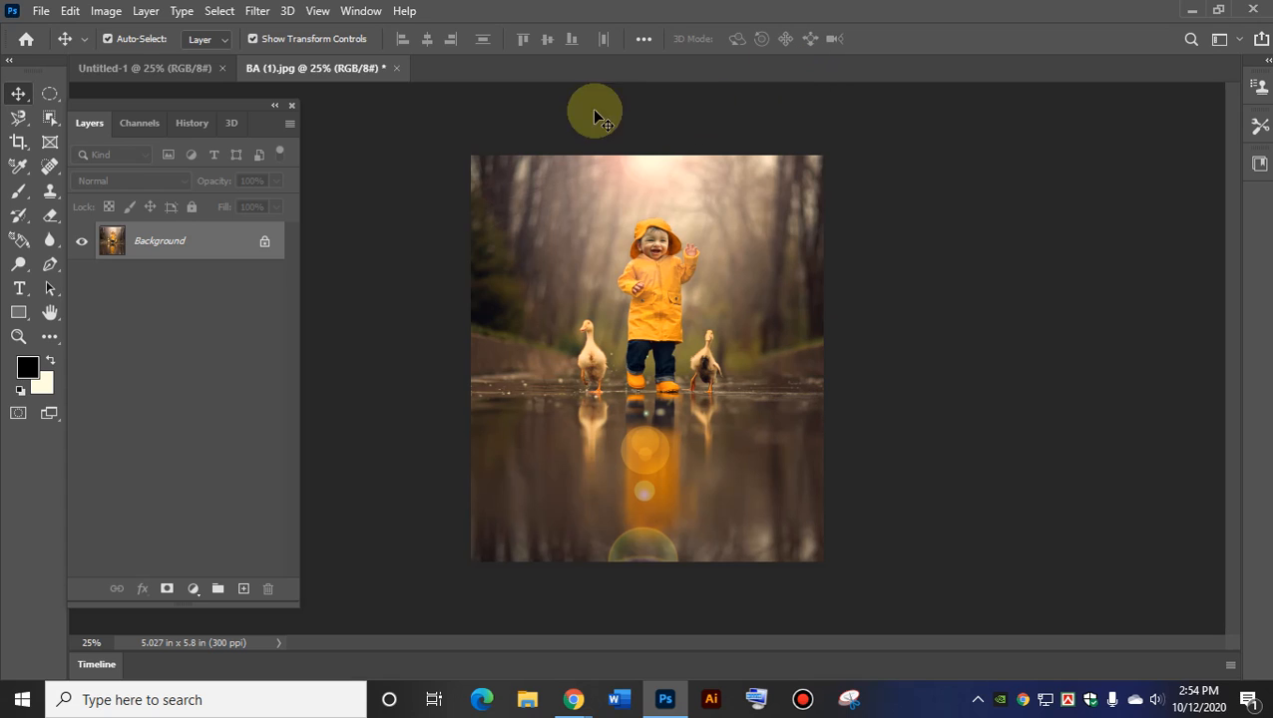
{"action": "left_click", "coordinate": [130, 67]}
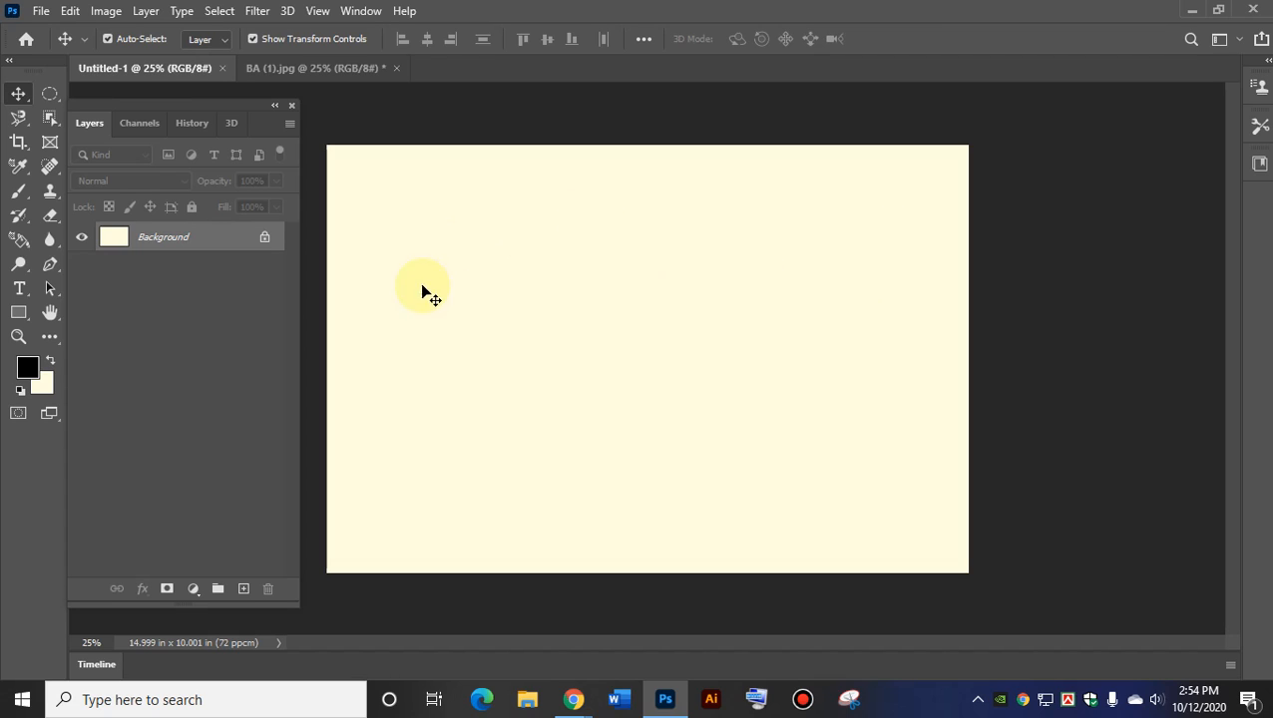
Compare BA (1).jpg once more, settle on Untitled-1, and dismiss the File menu.
{"action": "left_click", "coordinate": [342, 69]}
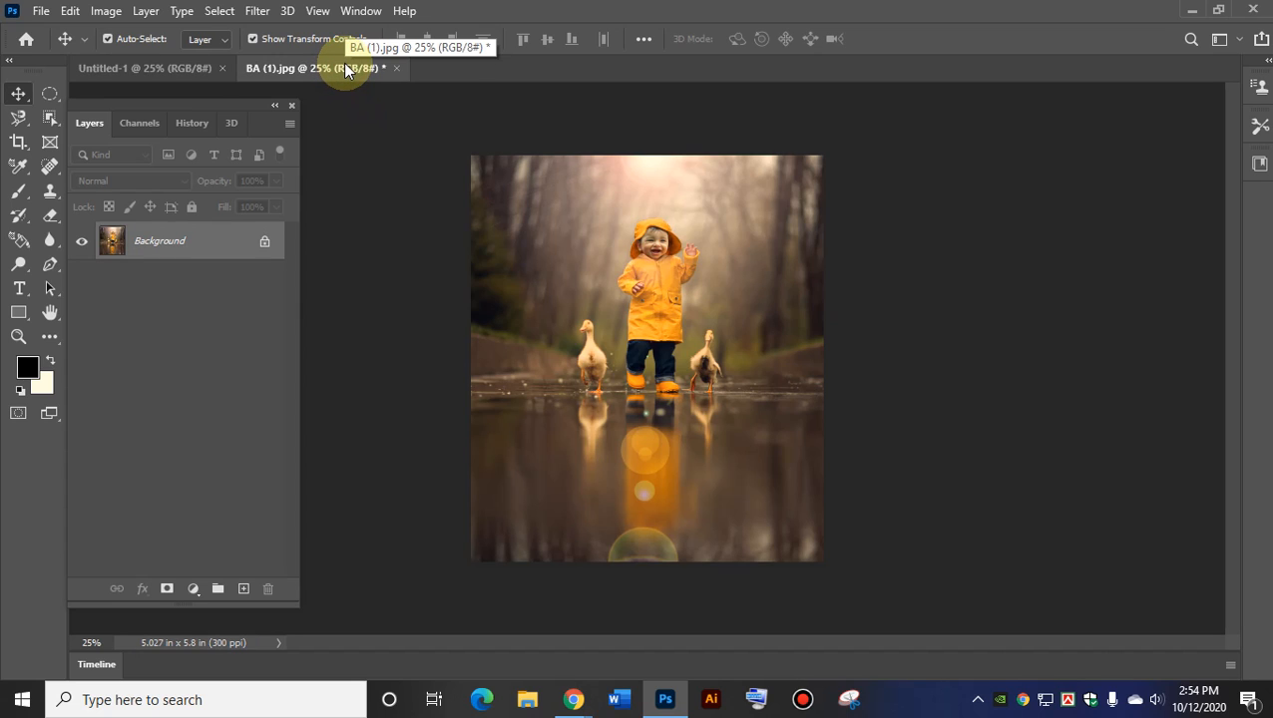
{"action": "left_click", "coordinate": [140, 72]}
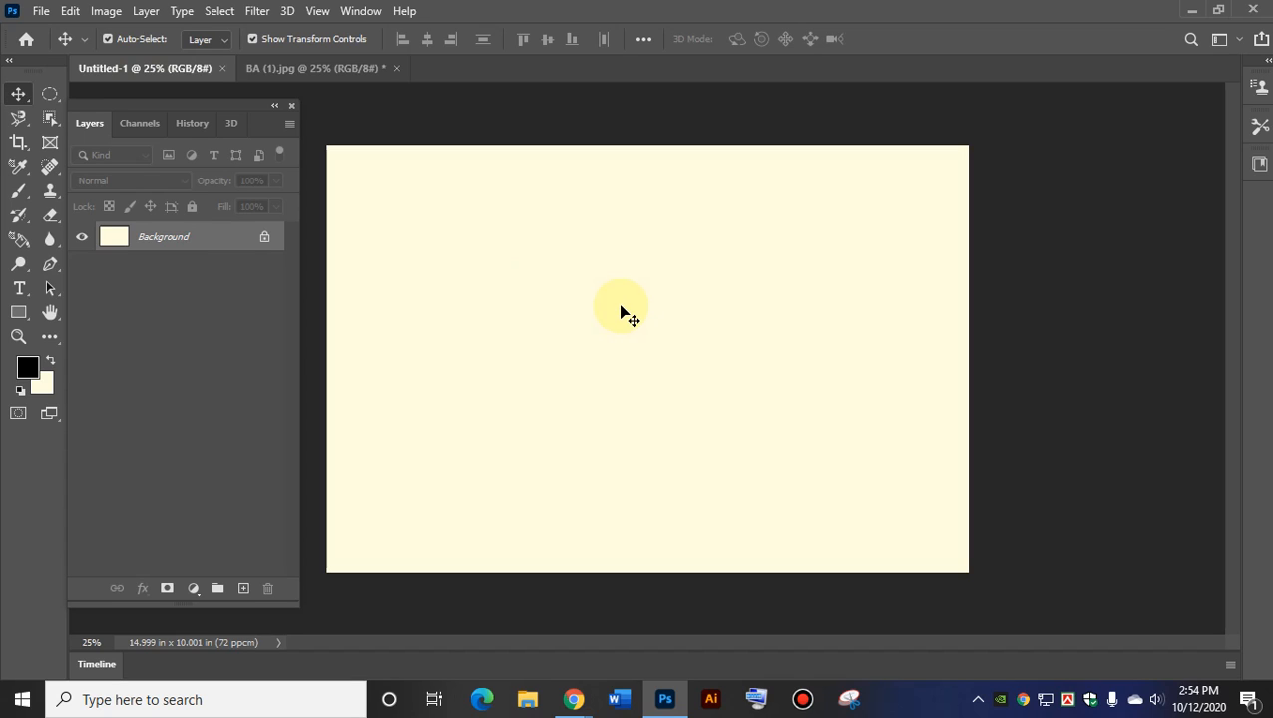
{"action": "left_click", "coordinate": [41, 11]}
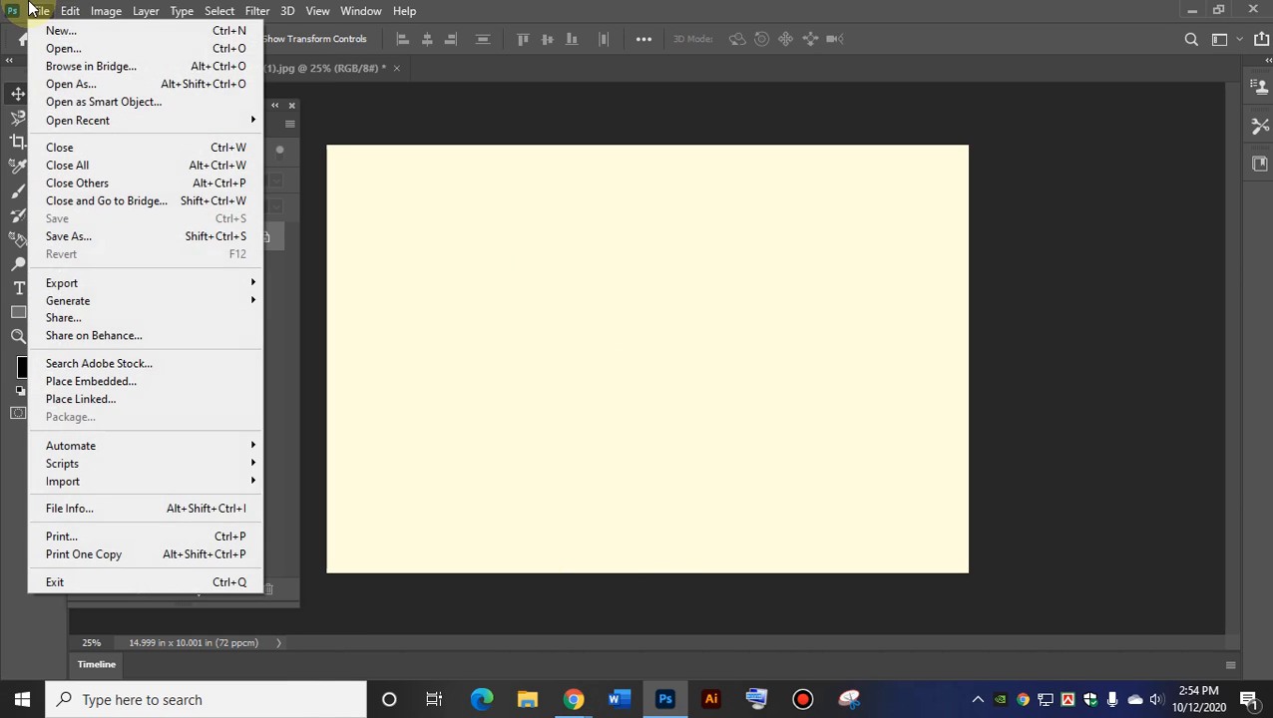
{"action": "left_click", "coordinate": [30, 10]}
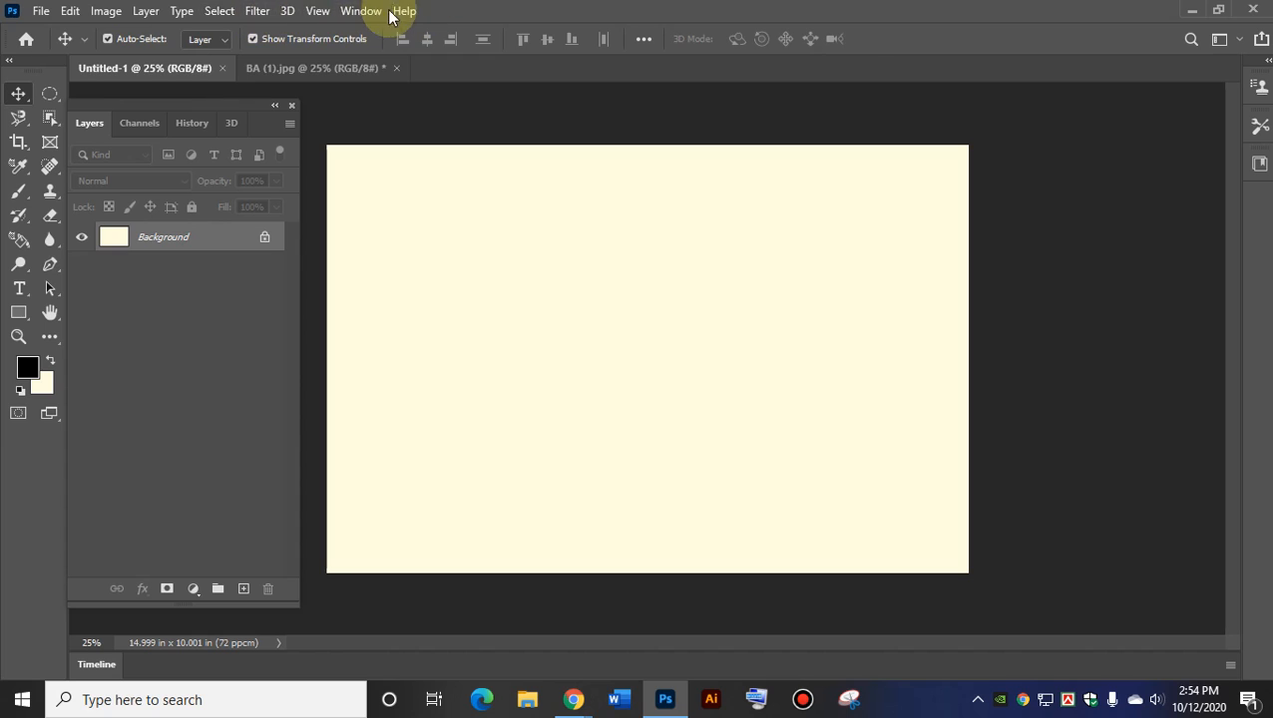
{"action": "left_click", "coordinate": [615, 700]}
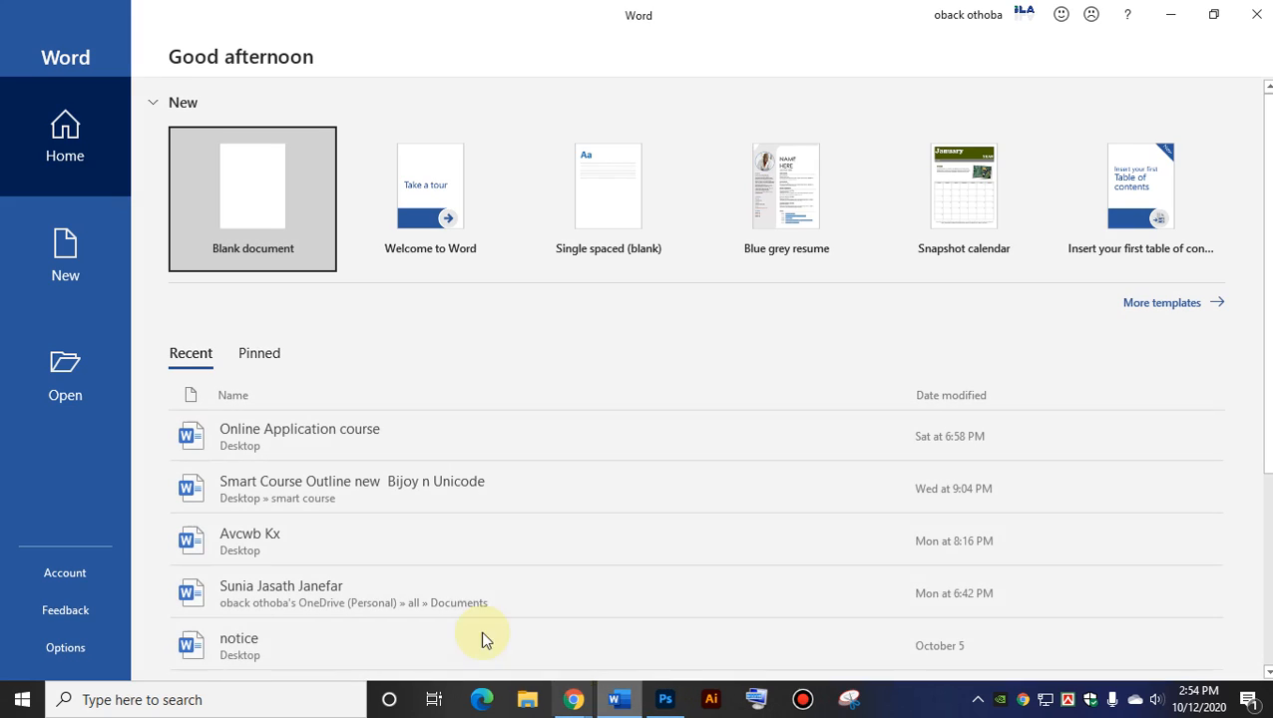
{"action": "left_click", "coordinate": [281, 205]}
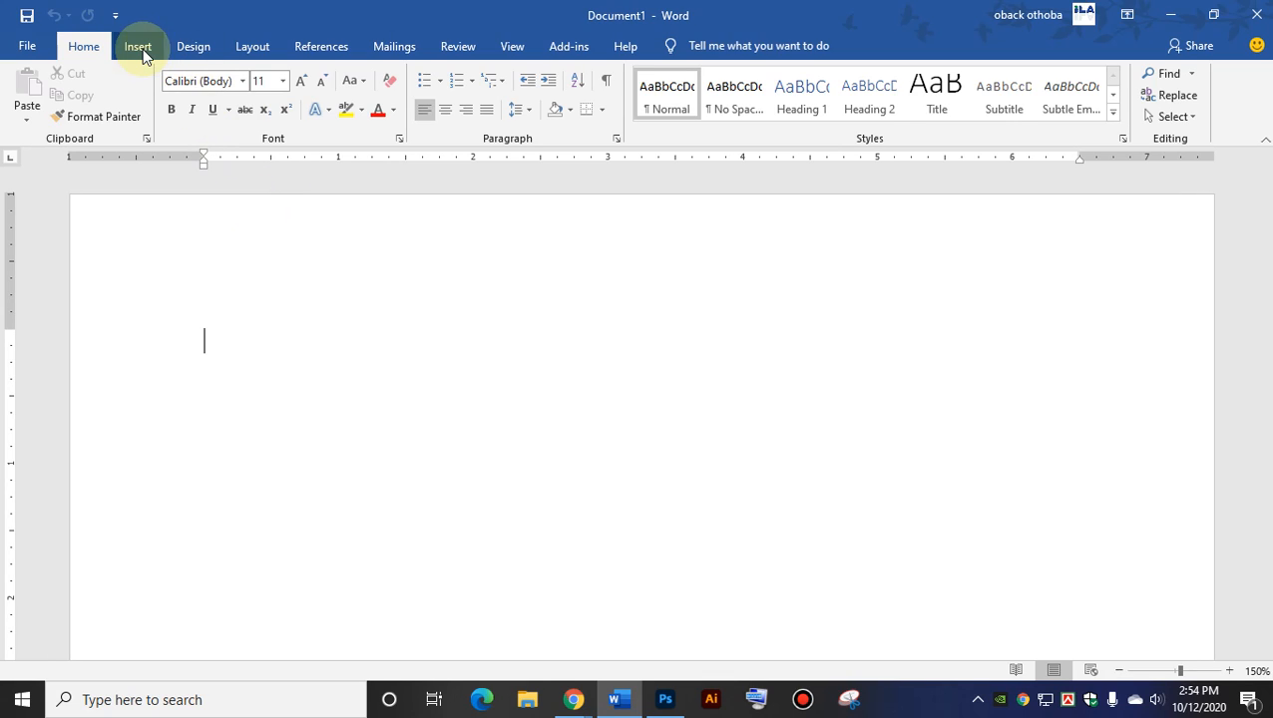
{"action": "left_click", "coordinate": [135, 50]}
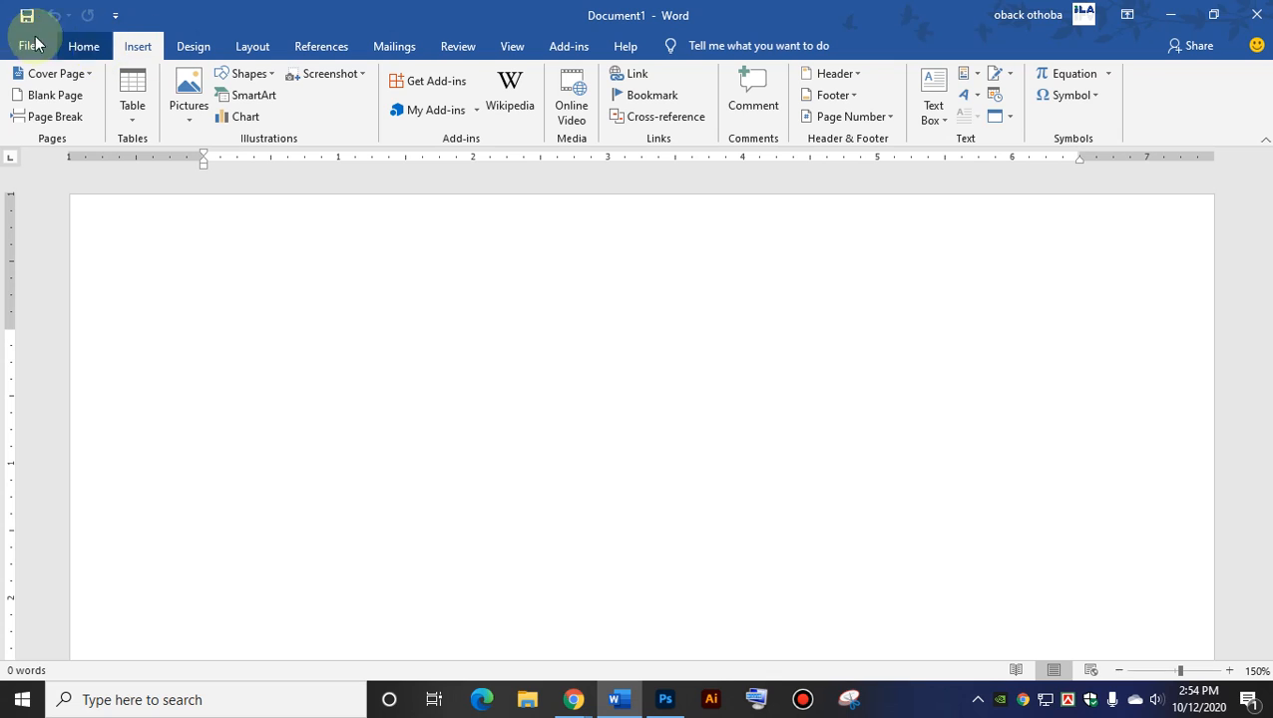
{"action": "left_click", "coordinate": [1257, 14]}
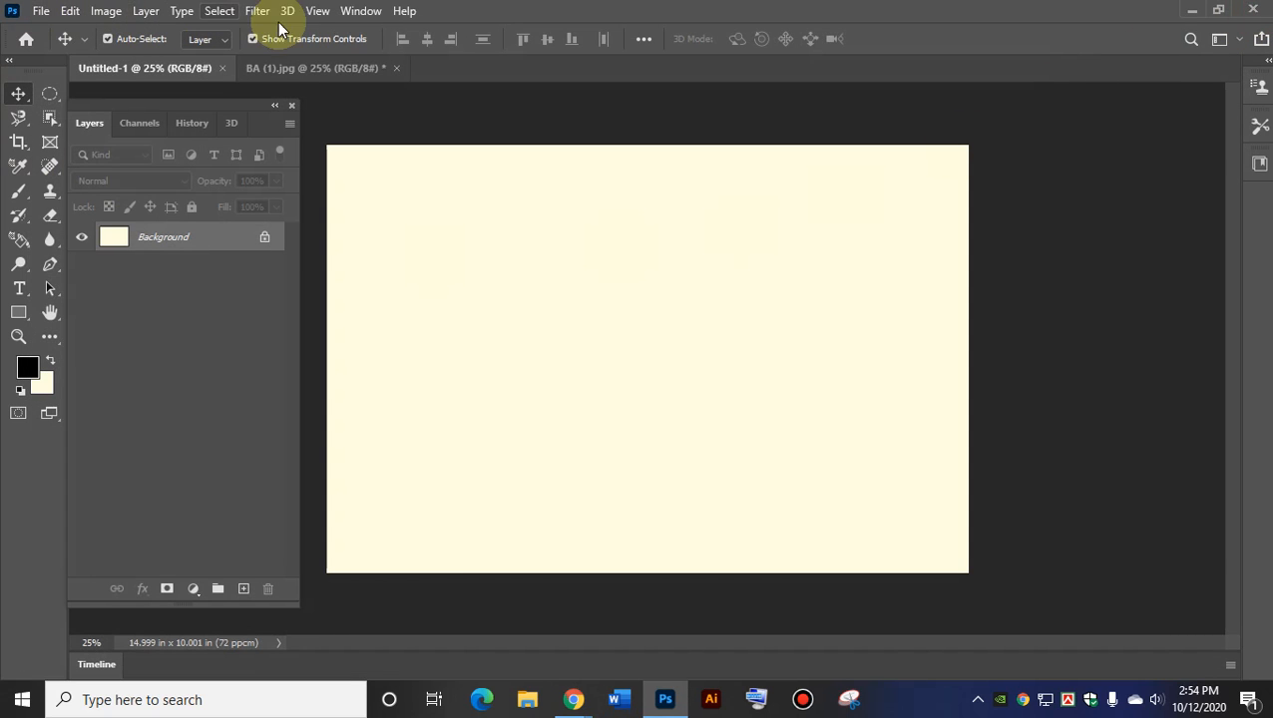
Open the BA 3 (1) river photo as another document.
{"action": "left_click", "coordinate": [40, 12]}
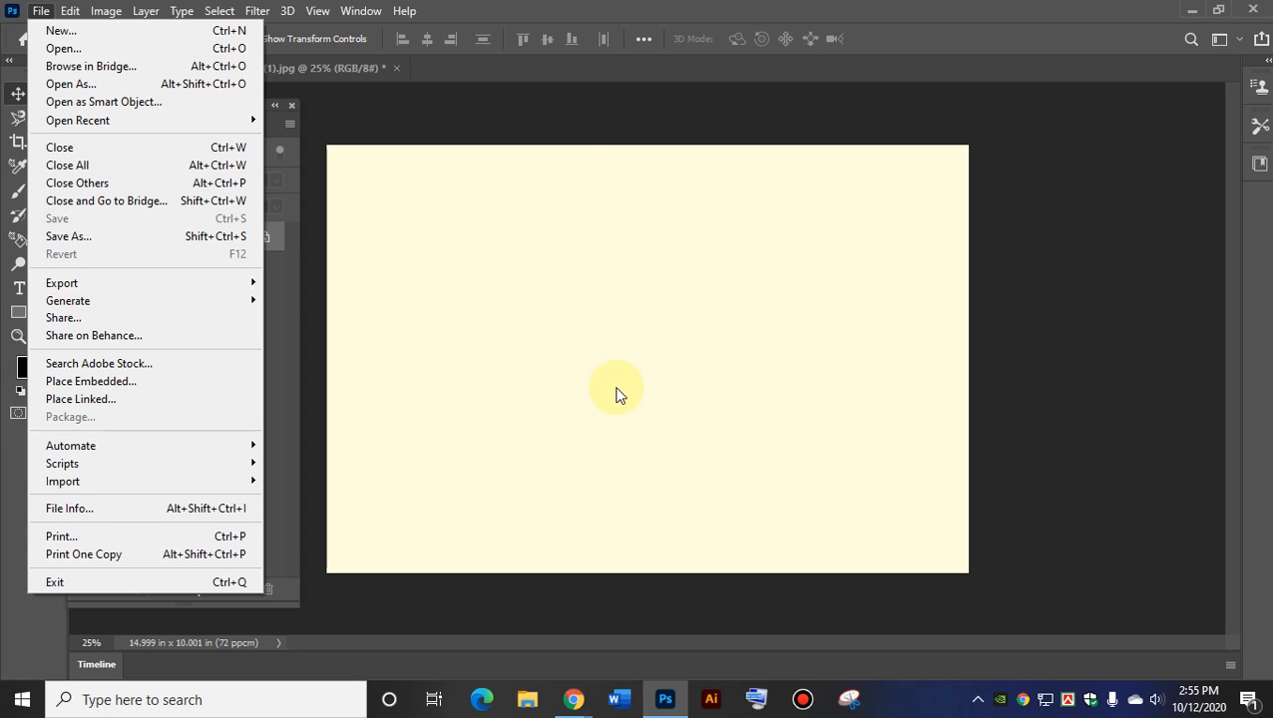
{"action": "left_click", "coordinate": [315, 66]}
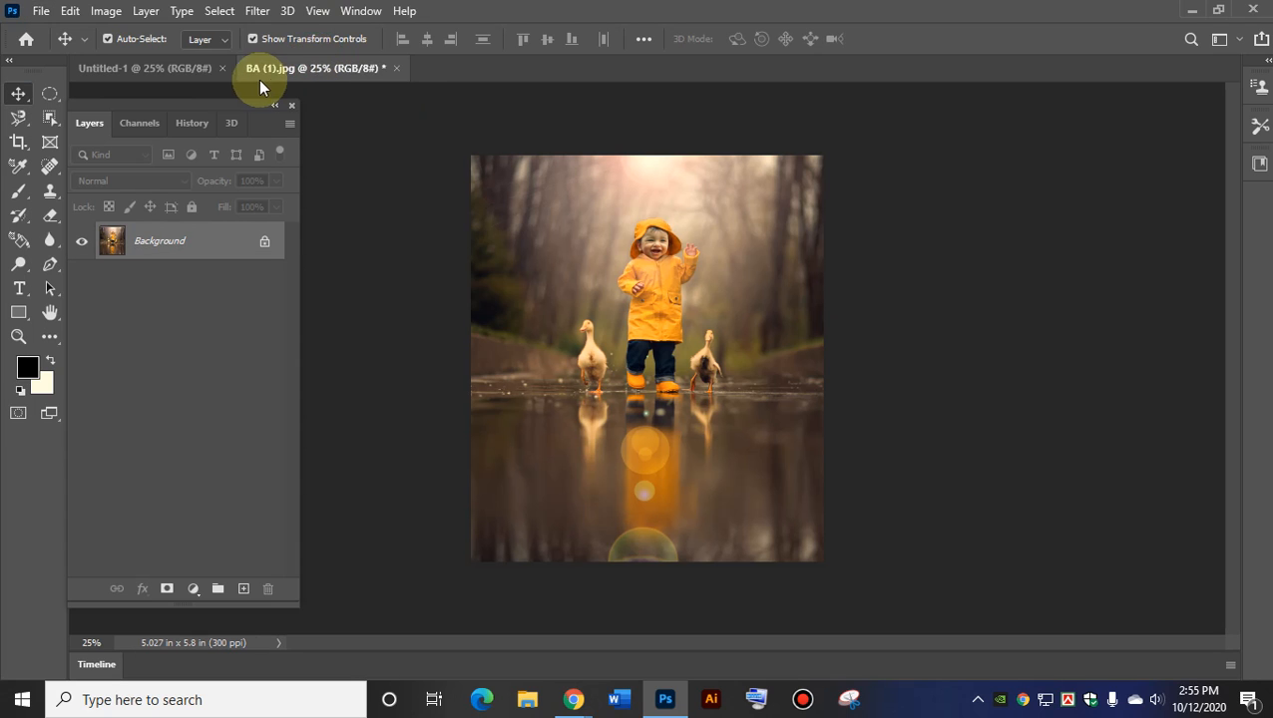
{"action": "left_click", "coordinate": [46, 10]}
{"action": "left_click", "coordinate": [58, 47]}
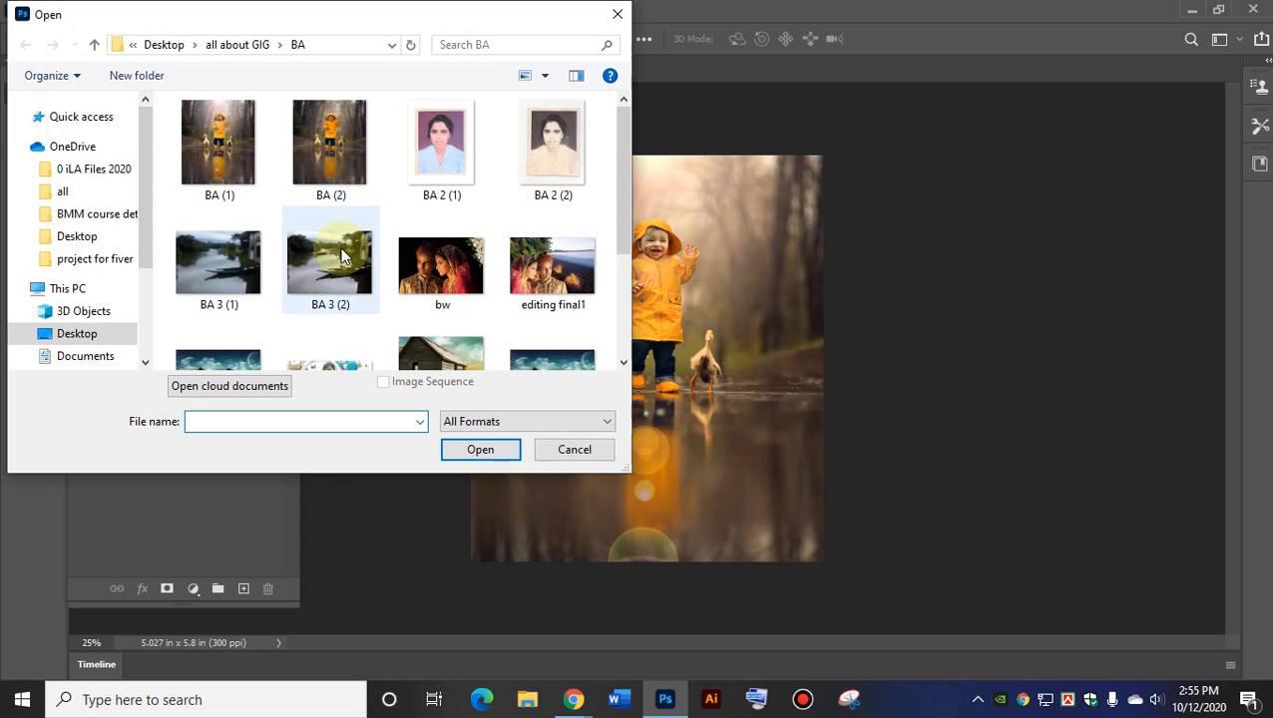
{"action": "double_click", "coordinate": [216, 287]}
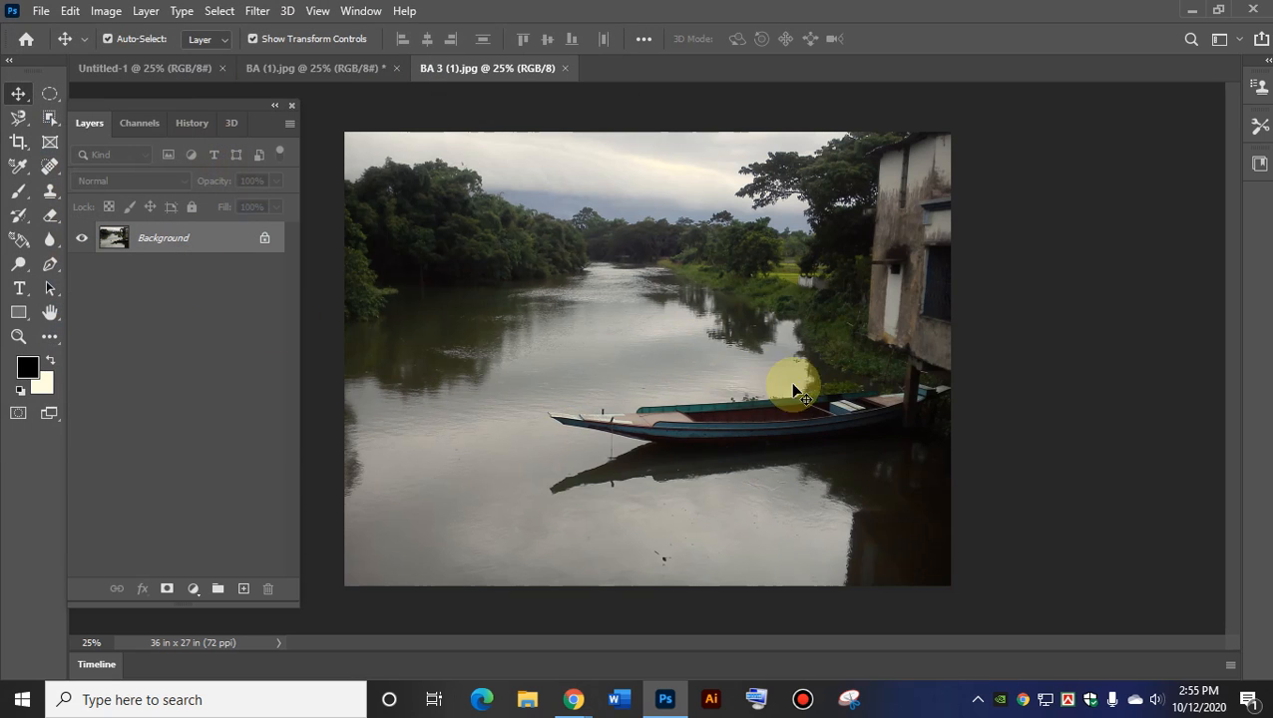
Cycle through the Untitled-1, BA (1) and BA 3 (1) tabs, ending on Untitled-1 with the File menu open.
{"action": "left_click", "coordinate": [119, 72]}
{"action": "left_click", "coordinate": [298, 68]}
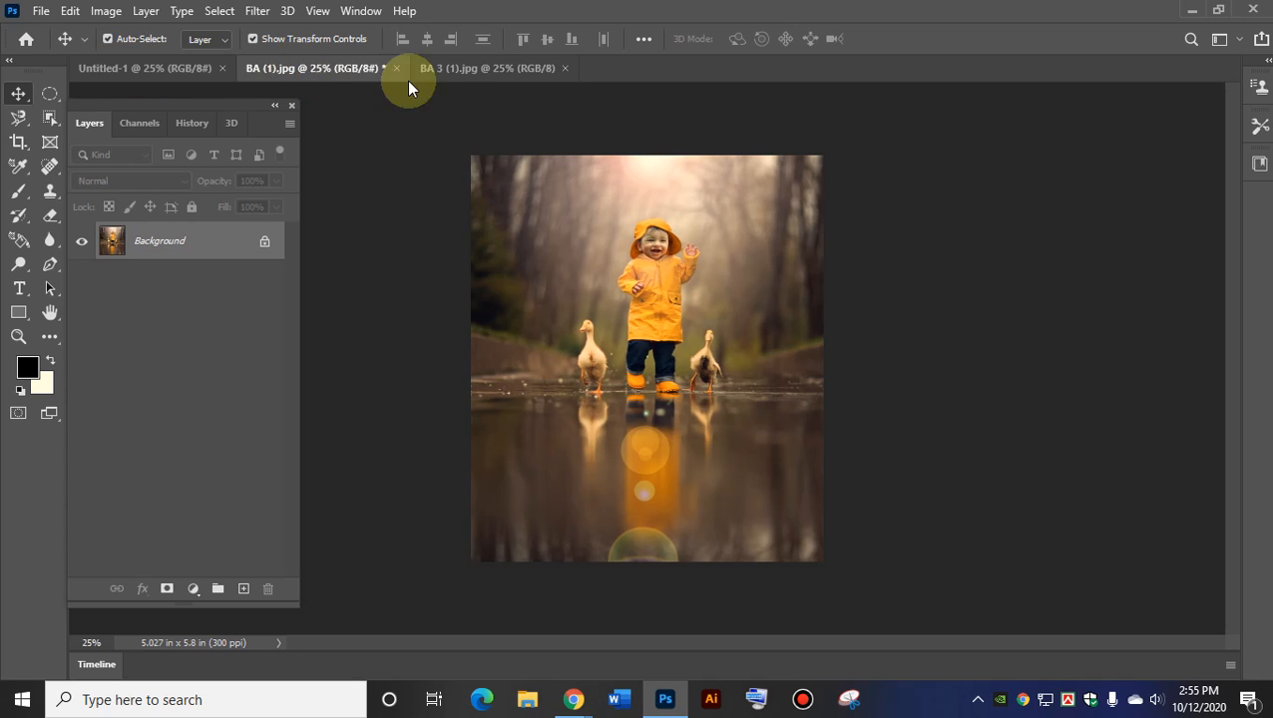
{"action": "left_click", "coordinate": [460, 72]}
{"action": "left_click", "coordinate": [299, 68]}
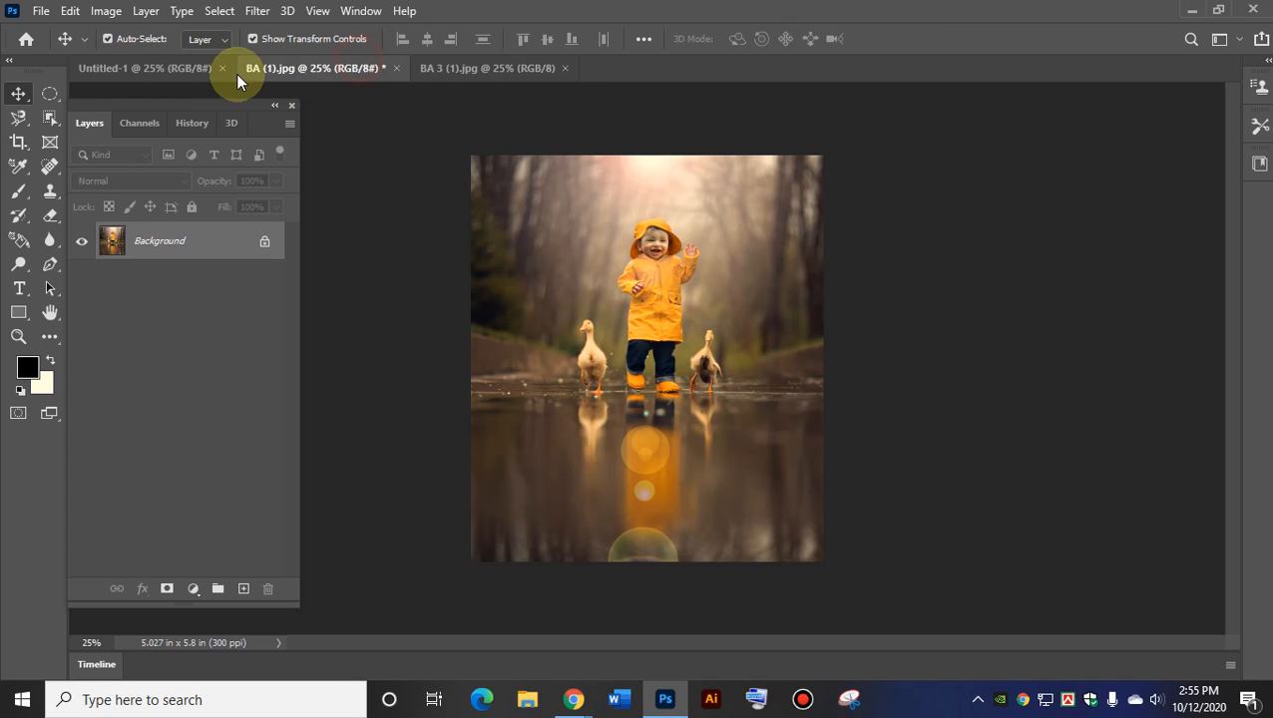
{"action": "left_click", "coordinate": [138, 70]}
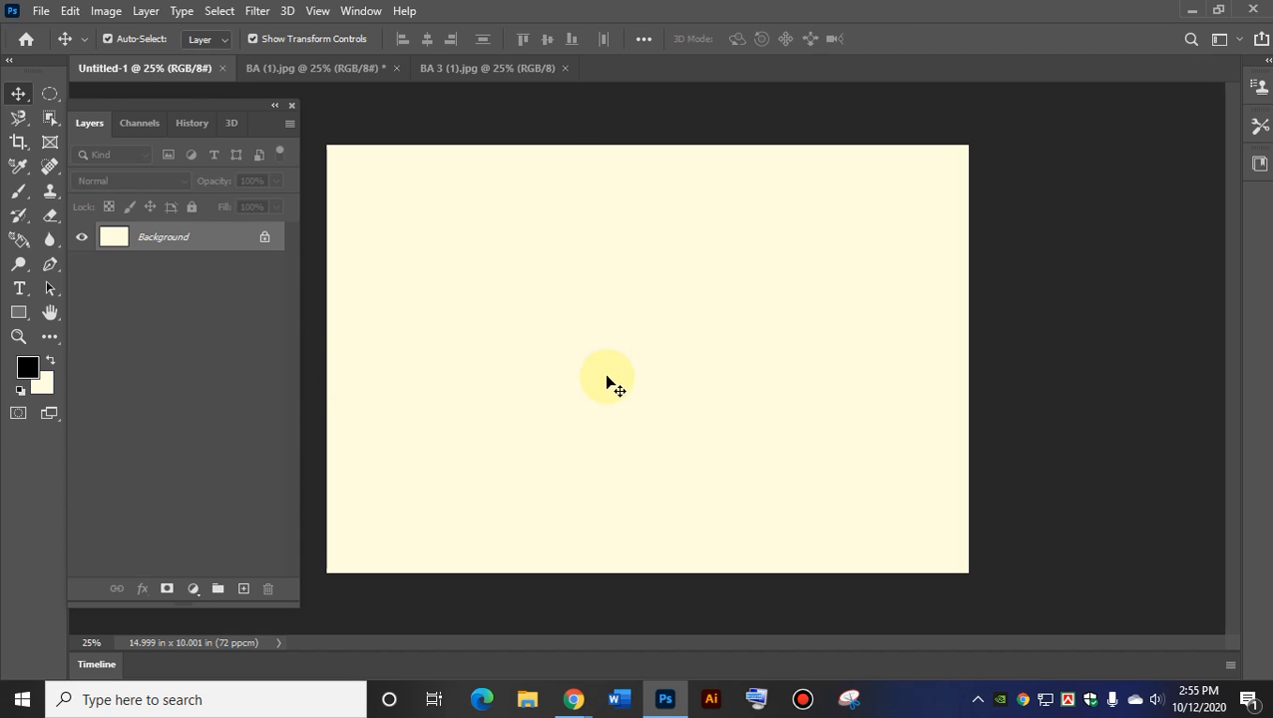
{"action": "left_click", "coordinate": [44, 12]}
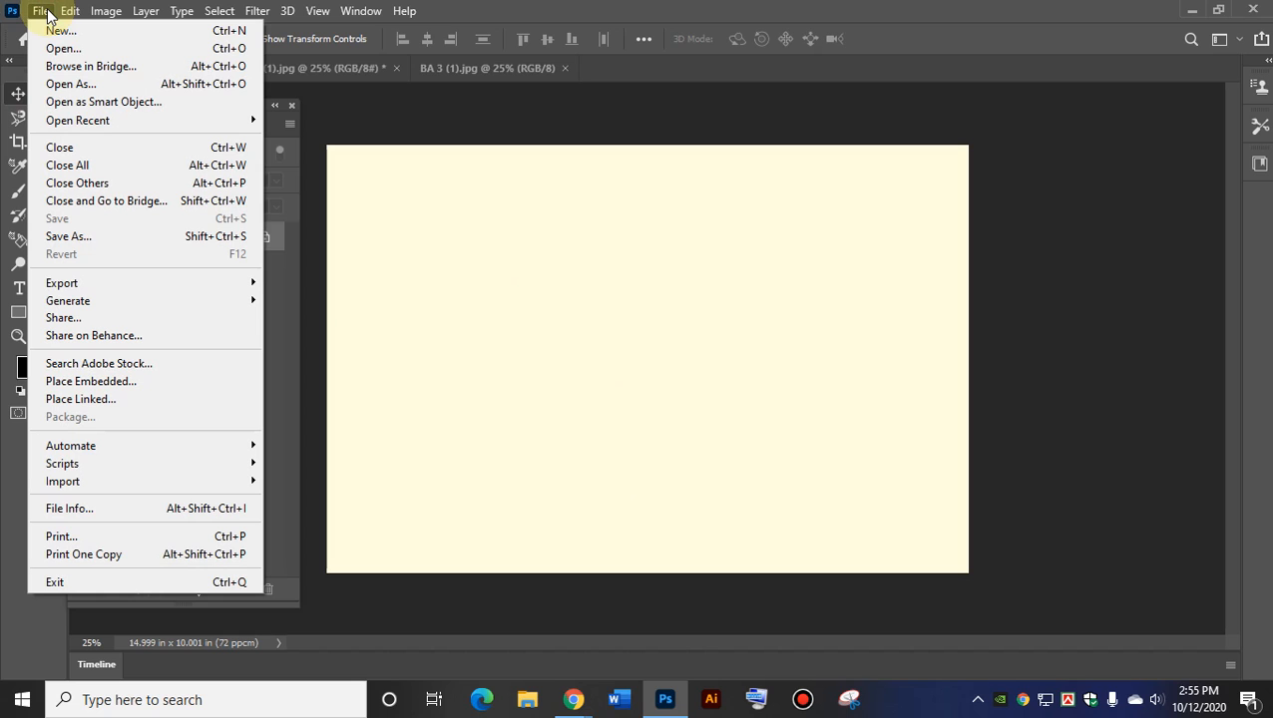
Place the hd-backgrounds farmhouse picture into Untitled-1 as an embedded image.
{"action": "left_click", "coordinate": [127, 382]}
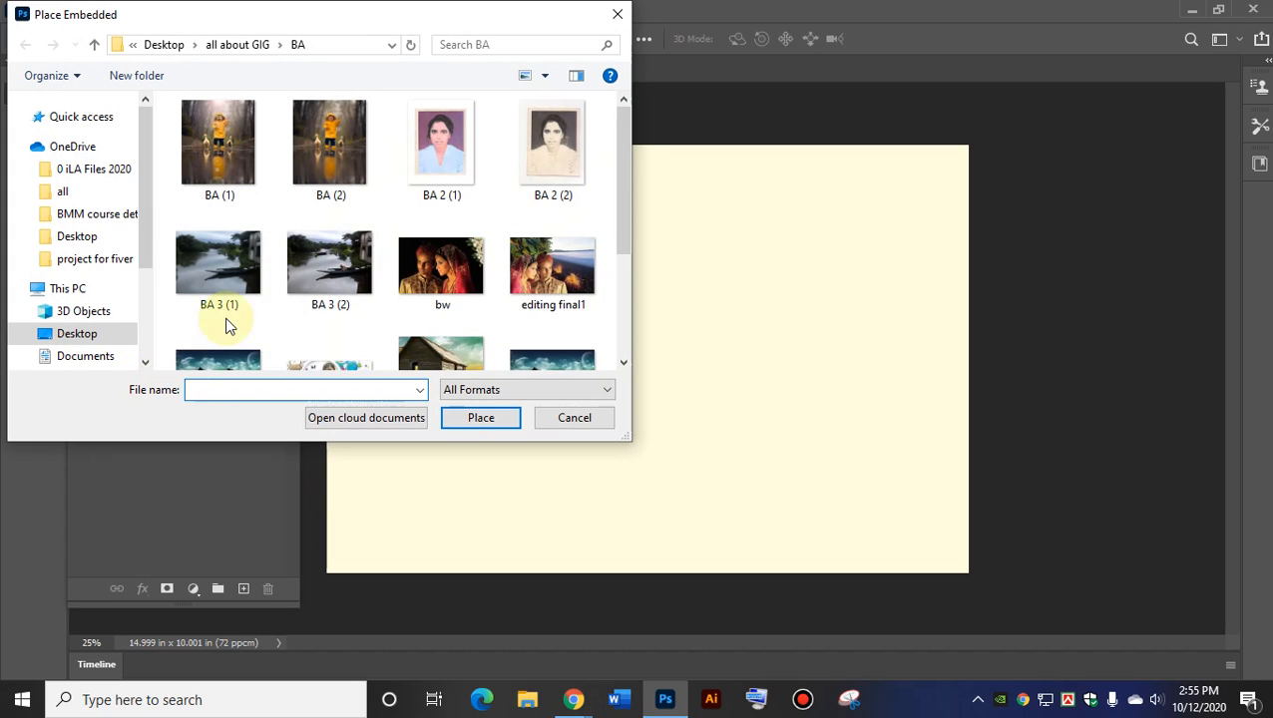
{"action": "scroll", "coordinate": [508, 349], "scroll_direction": "down", "scroll_amount": 2}
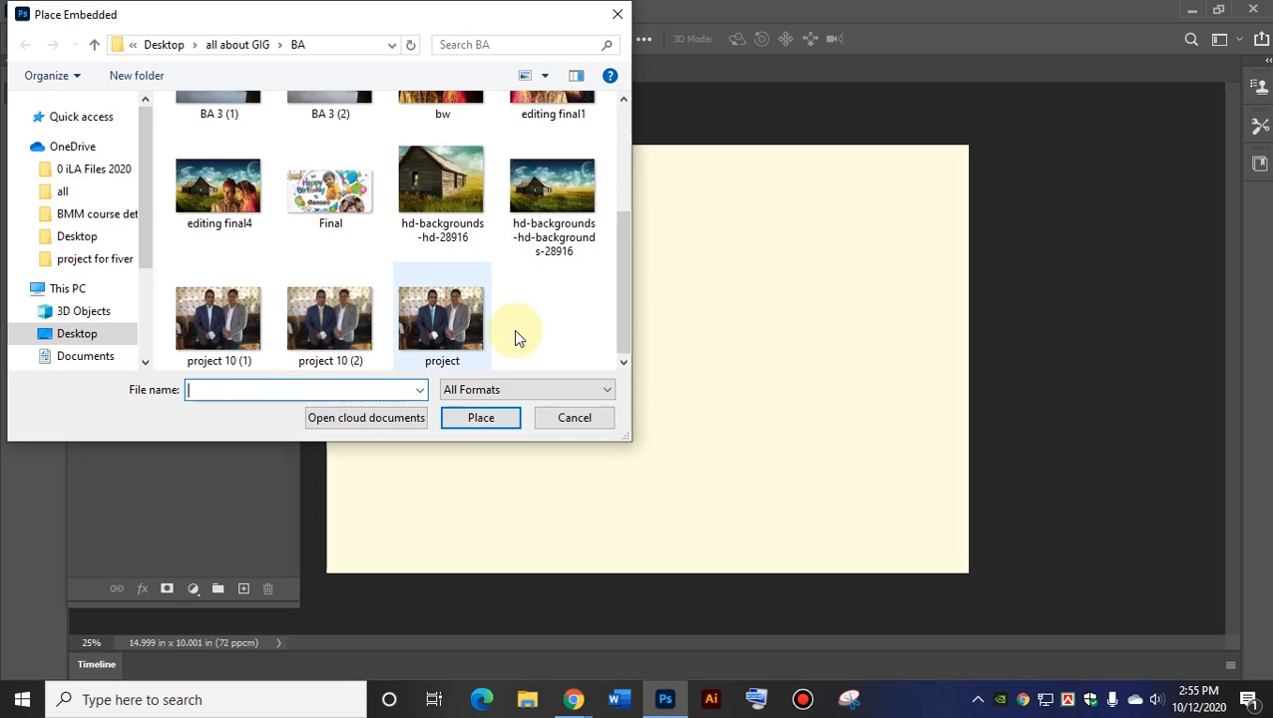
{"action": "left_click", "coordinate": [557, 196]}
{"action": "double_click", "coordinate": [558, 196]}
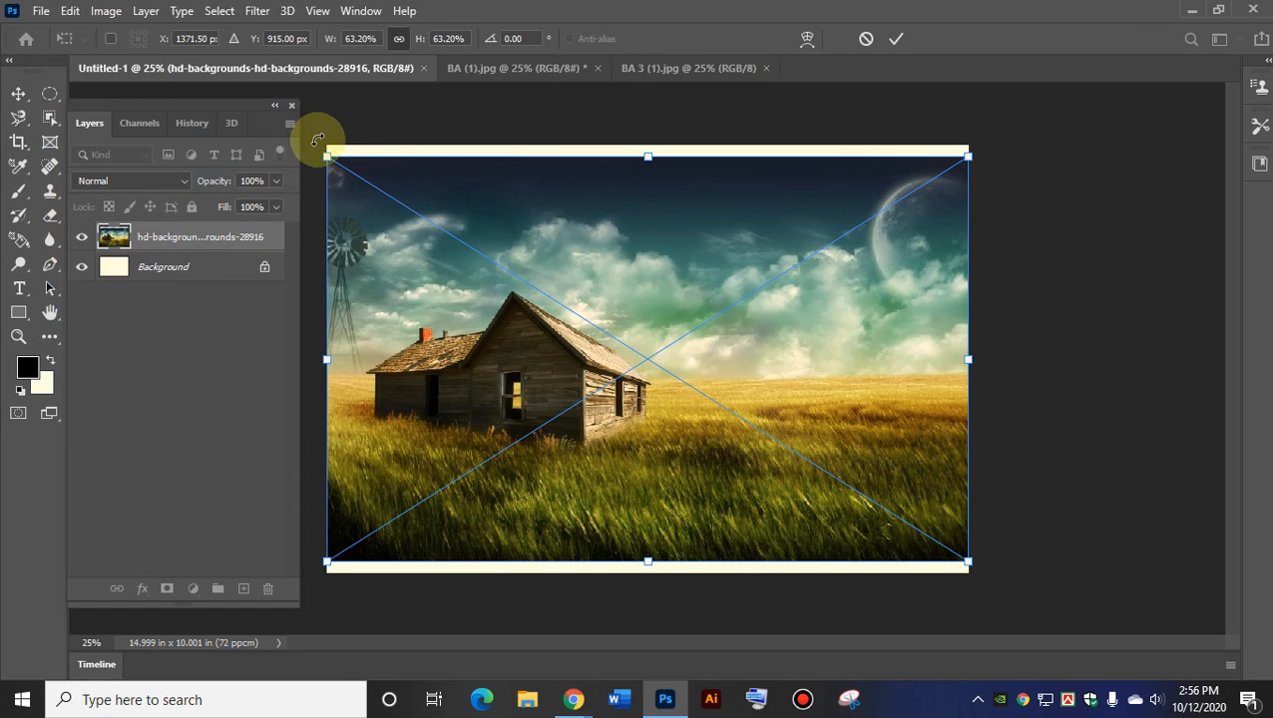
Scale the house picture to about 28.26% and commit it at the canvas's top-left.
{"action": "left_click_drag", "start_coordinate": [328, 156], "coordinate": [682, 380]}
{"action": "left_click_drag", "start_coordinate": [801, 420], "coordinate": [463, 206]}
{"action": "left_click", "coordinate": [897, 41]}
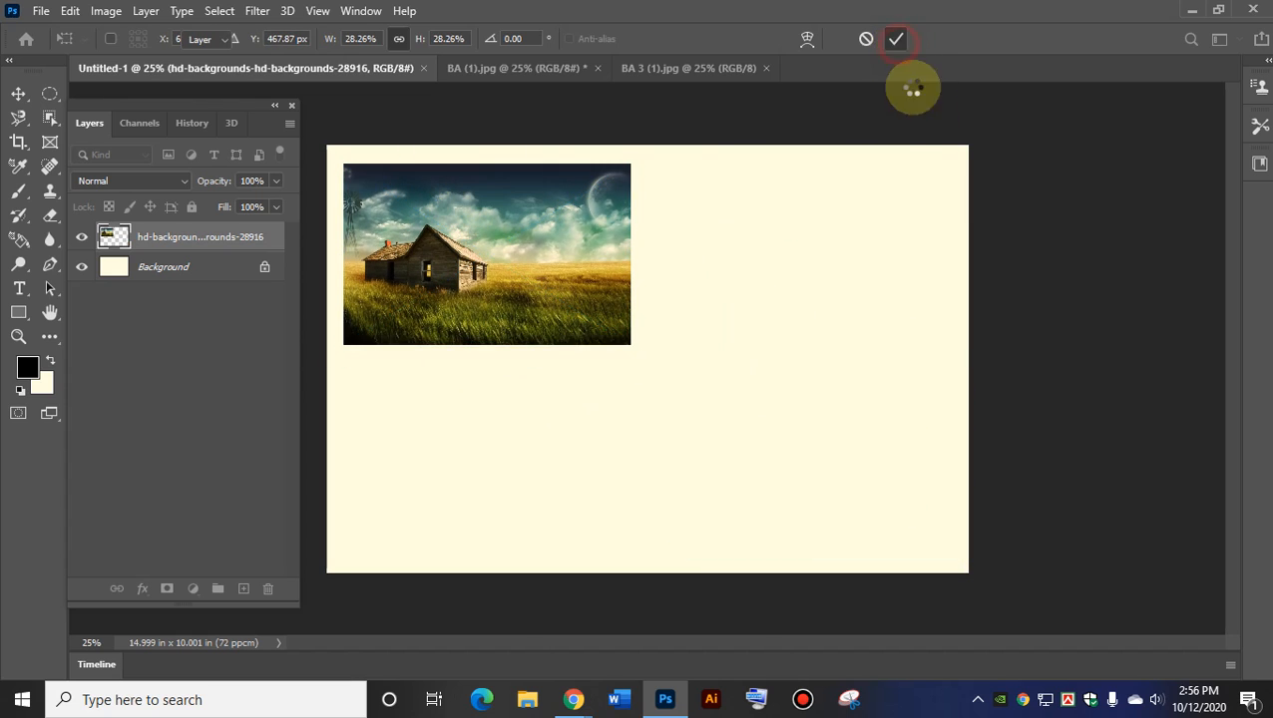
{"action": "left_click", "coordinate": [41, 10]}
{"action": "left_click", "coordinate": [58, 46]}
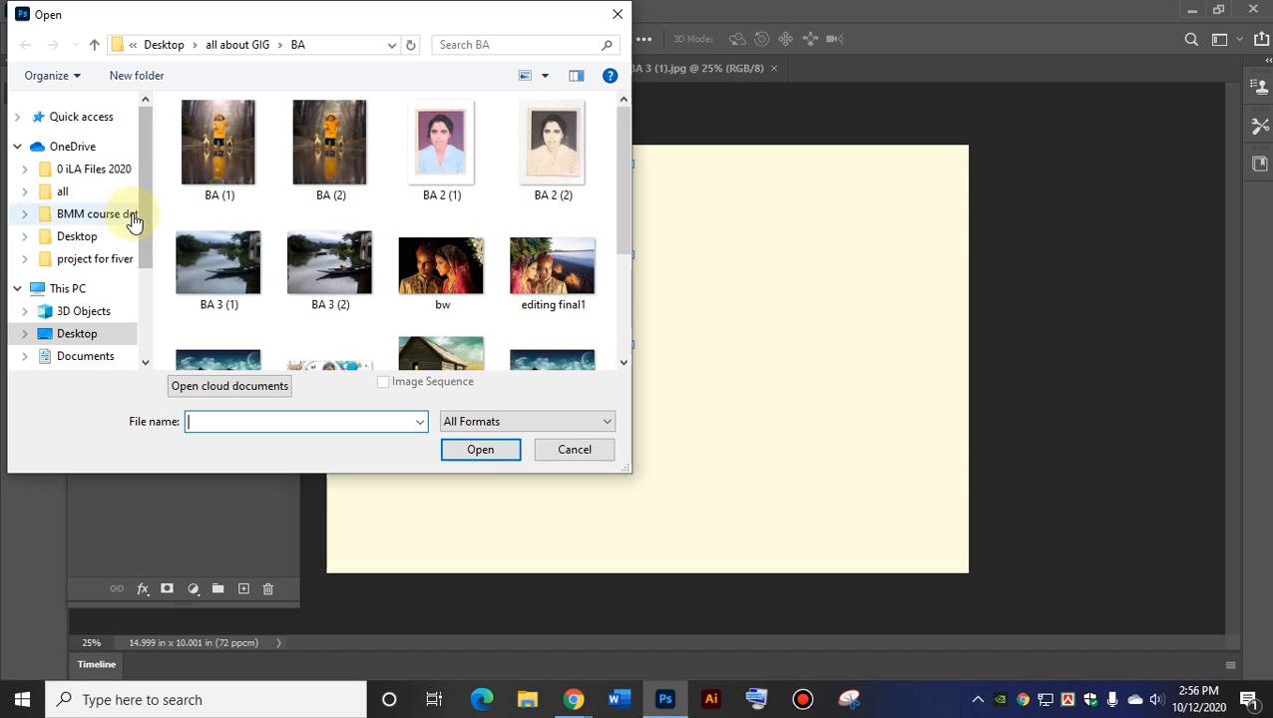
{"action": "left_click", "coordinate": [164, 45]}
{"action": "scroll", "coordinate": [329, 289], "scroll_direction": "down", "scroll_amount": 3}
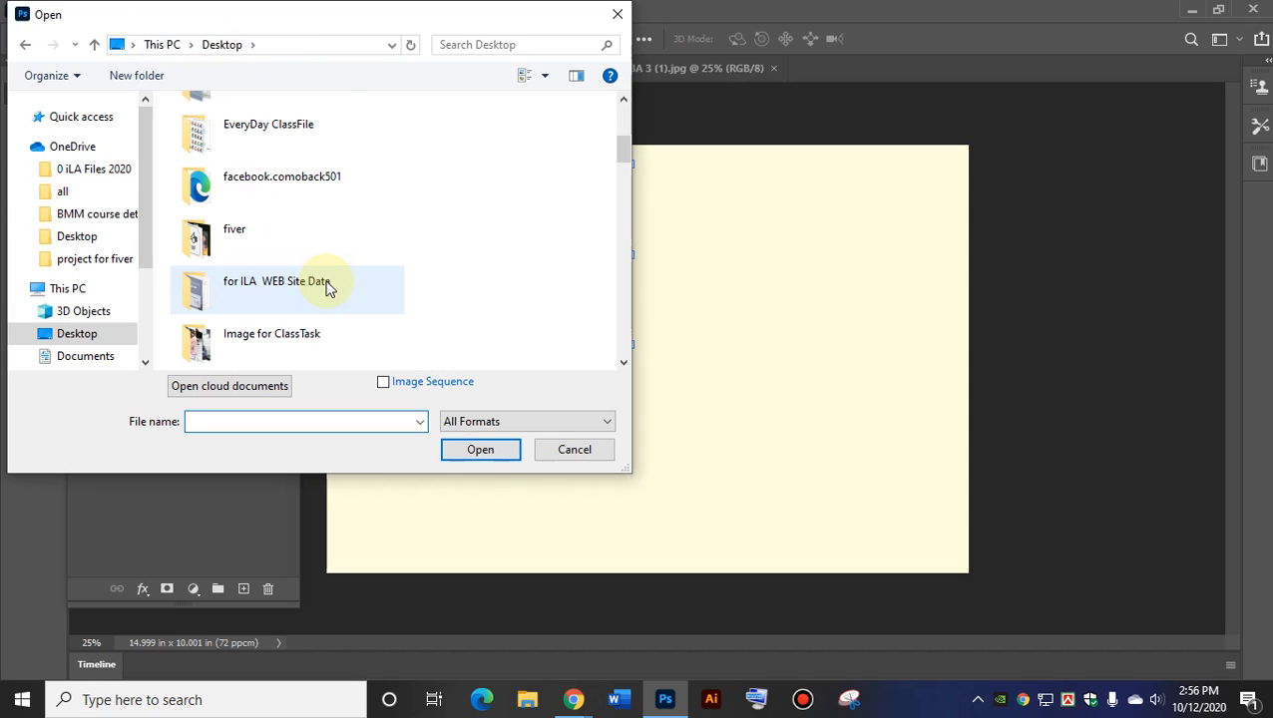
{"action": "double_click", "coordinate": [244, 335]}
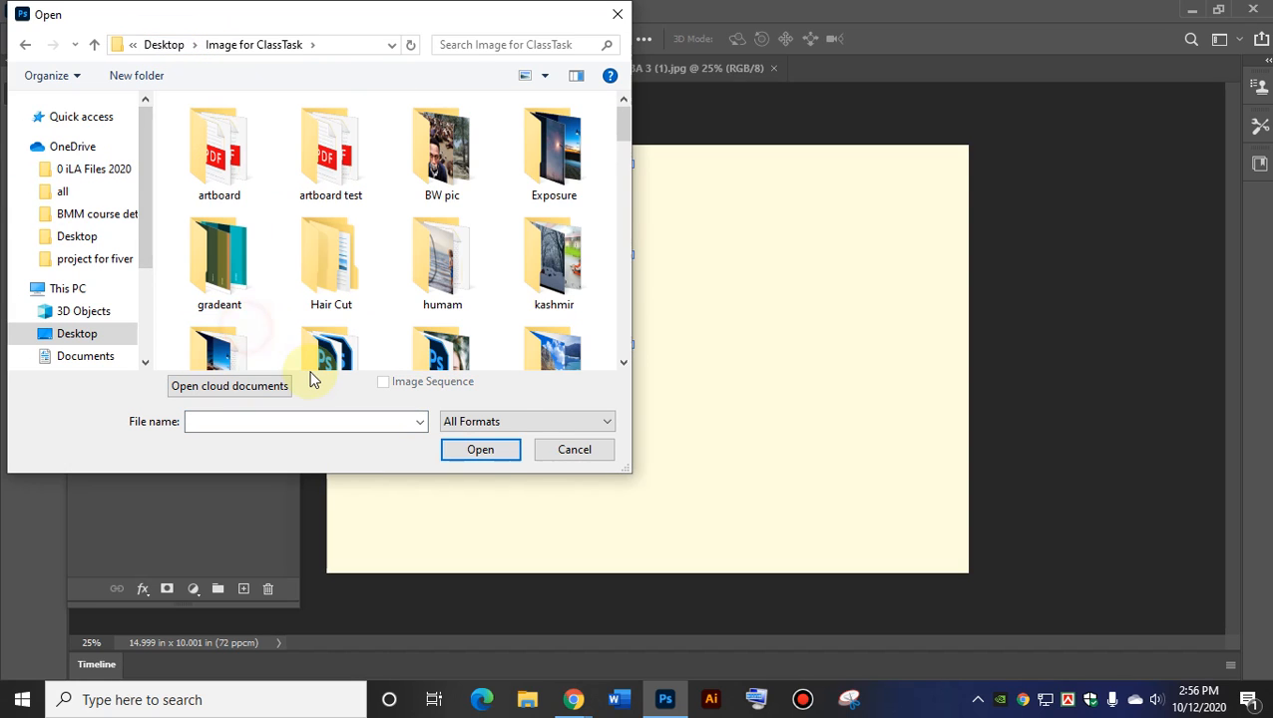
{"action": "scroll", "coordinate": [526, 329], "scroll_direction": "down", "scroll_amount": 2}
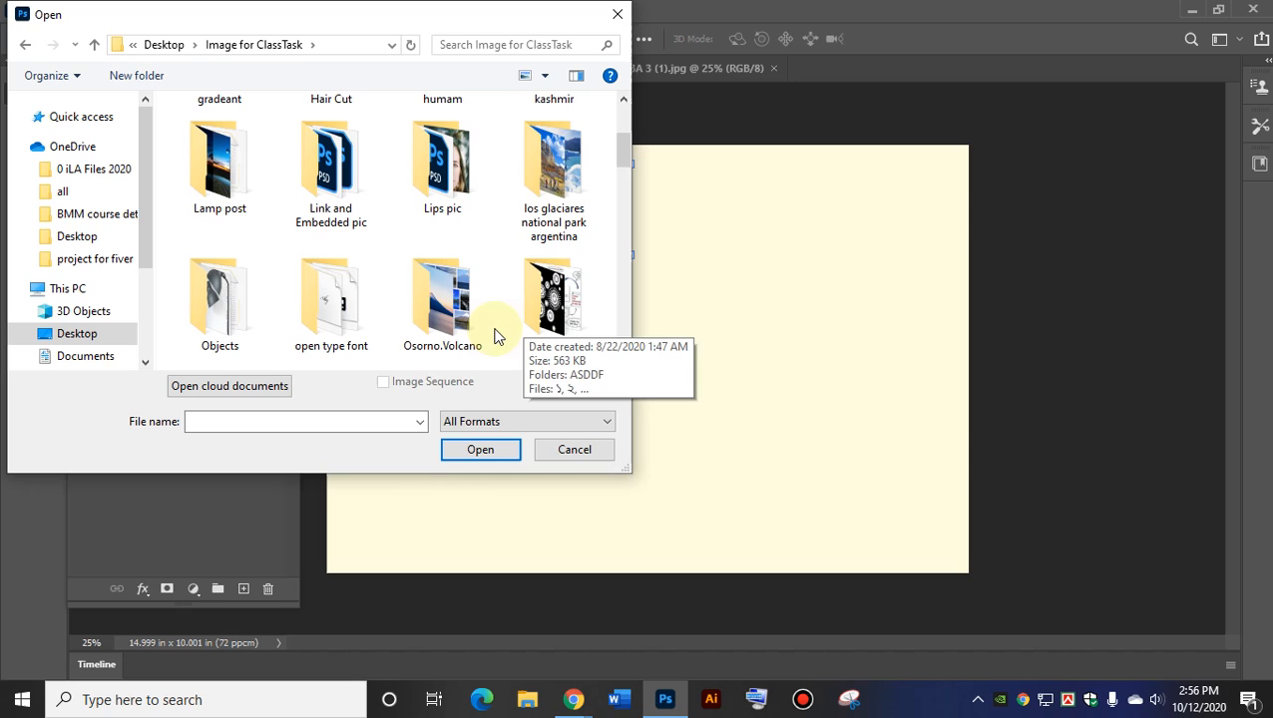
{"action": "left_click", "coordinate": [436, 295]}
{"action": "double_click", "coordinate": [436, 295]}
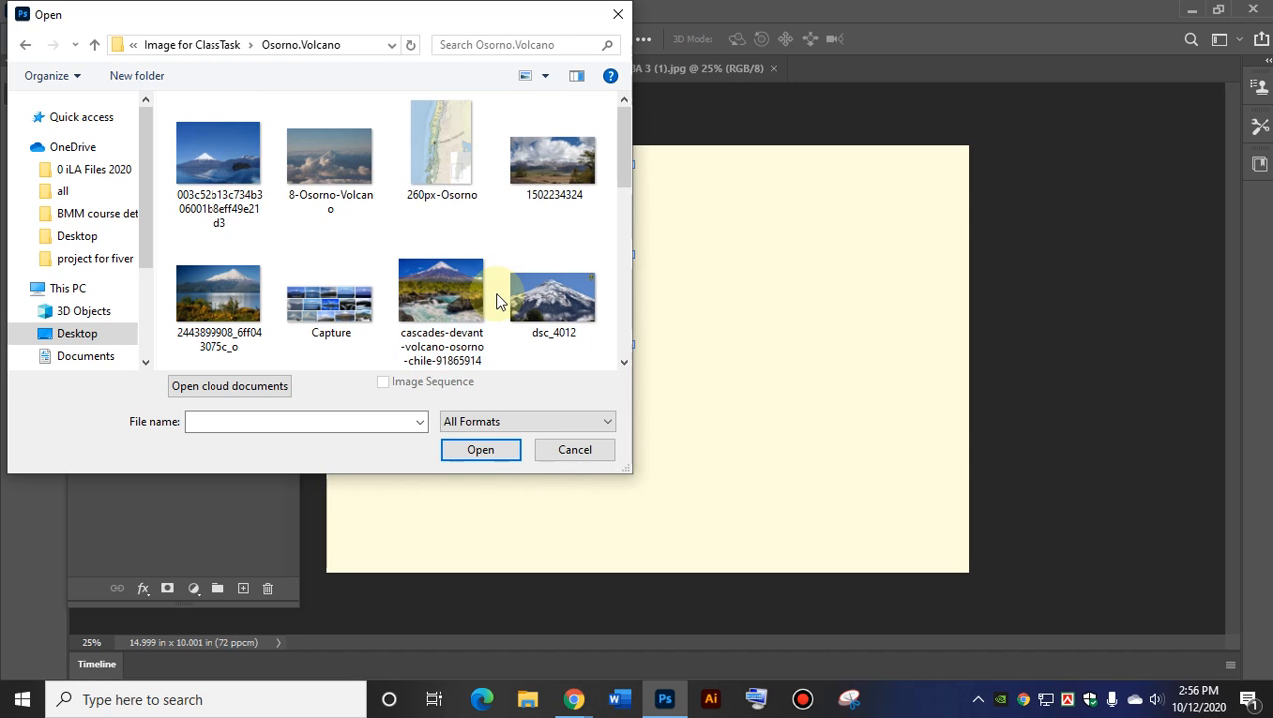
{"action": "double_click", "coordinate": [205, 152]}
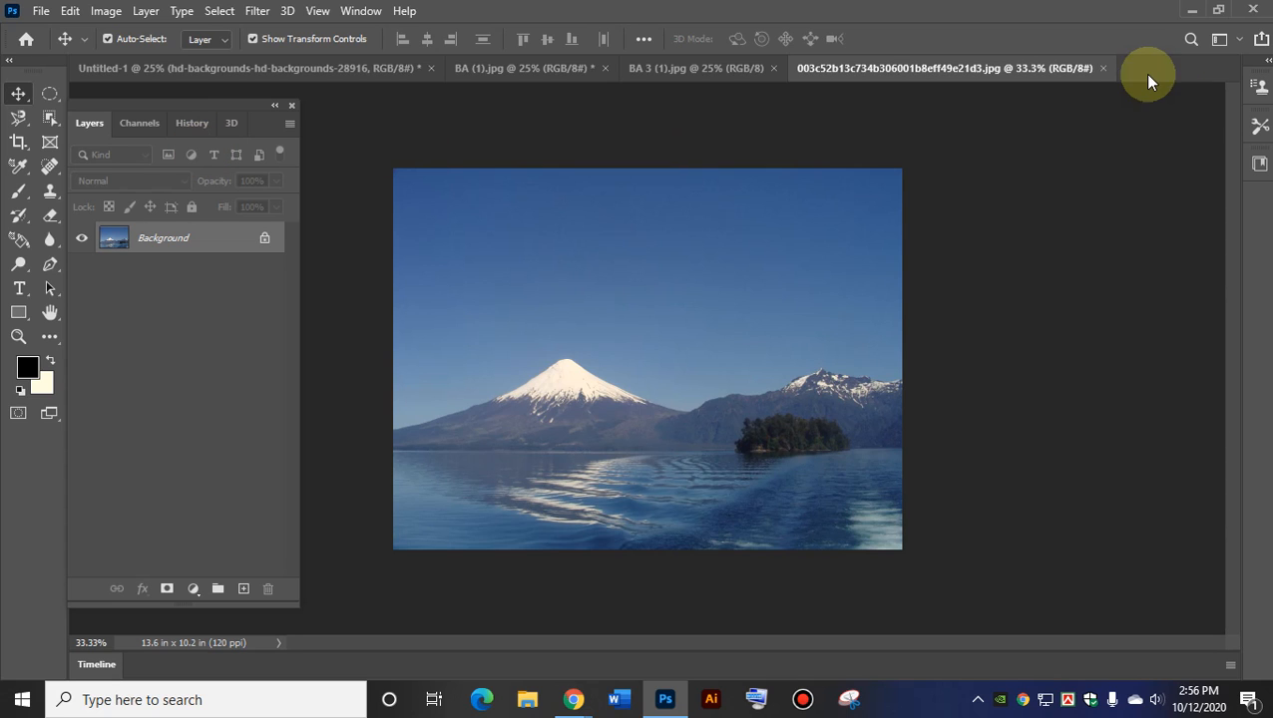
{"action": "left_click", "coordinate": [1105, 68]}
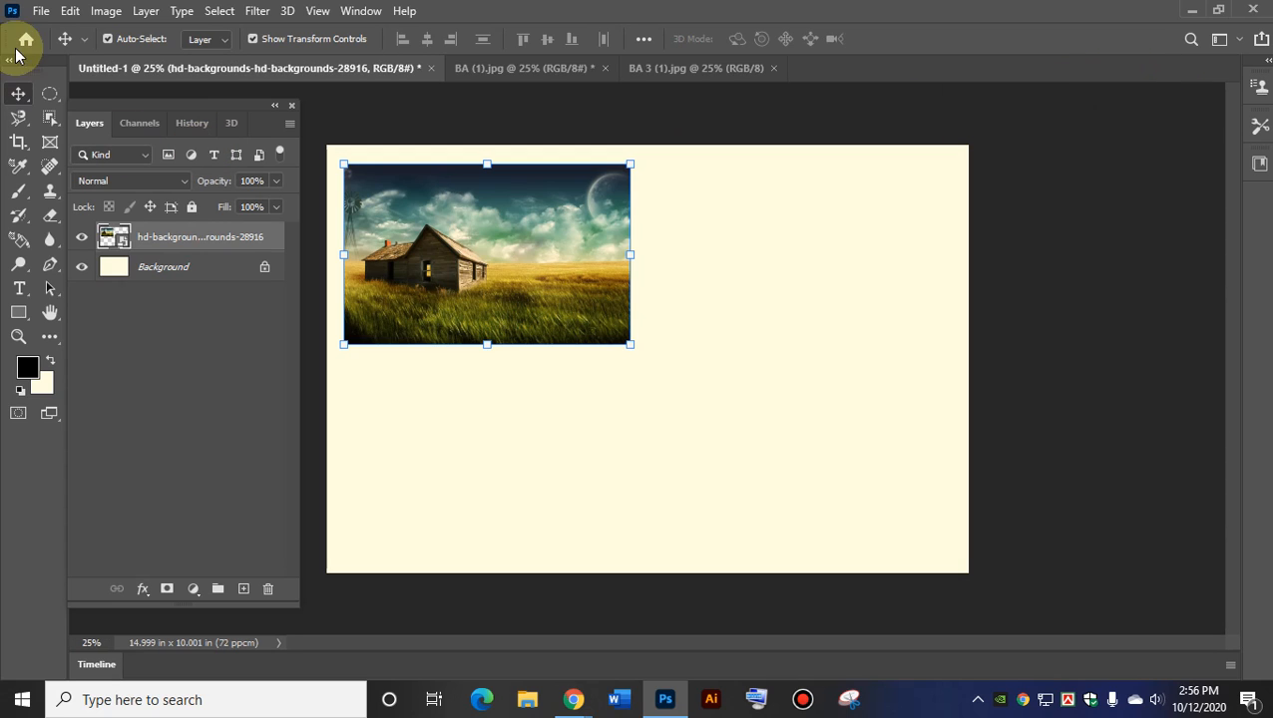
Embed the Capture volcano collage, scaled to about 41.5%, at the canvas's top-right.
{"action": "left_click", "coordinate": [41, 10]}
{"action": "left_click", "coordinate": [150, 381]}
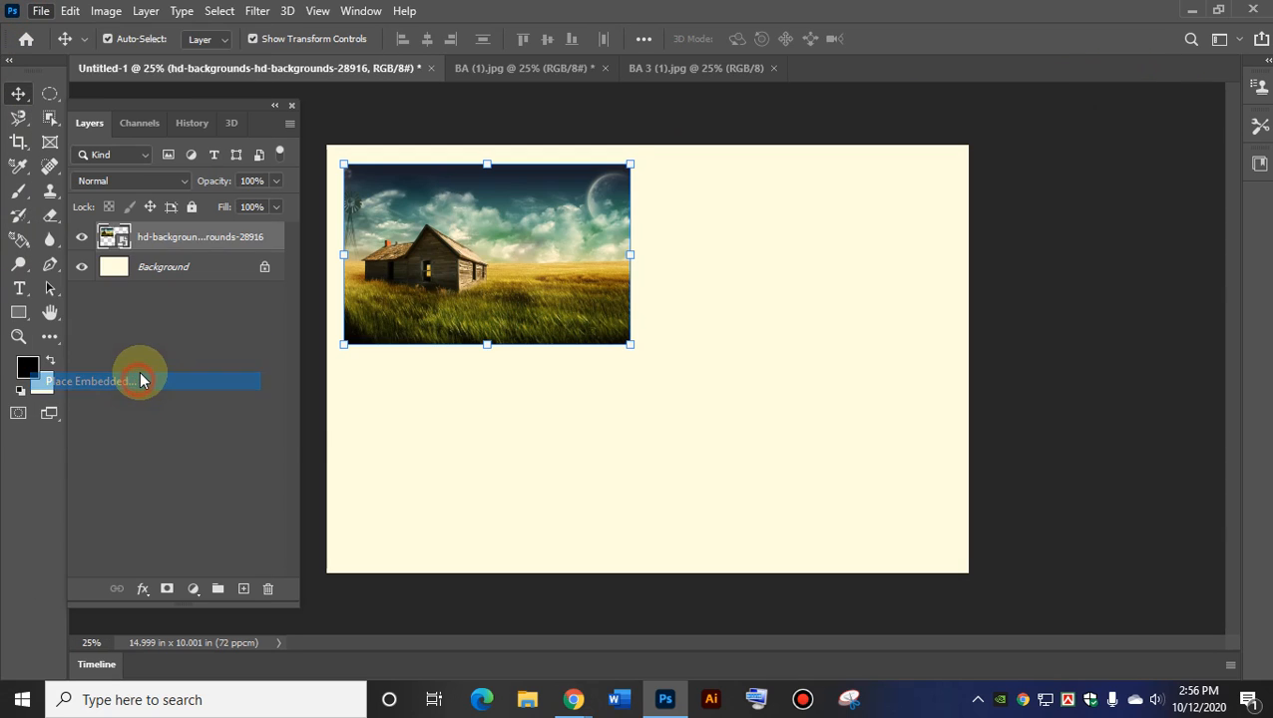
{"action": "double_click", "coordinate": [330, 300]}
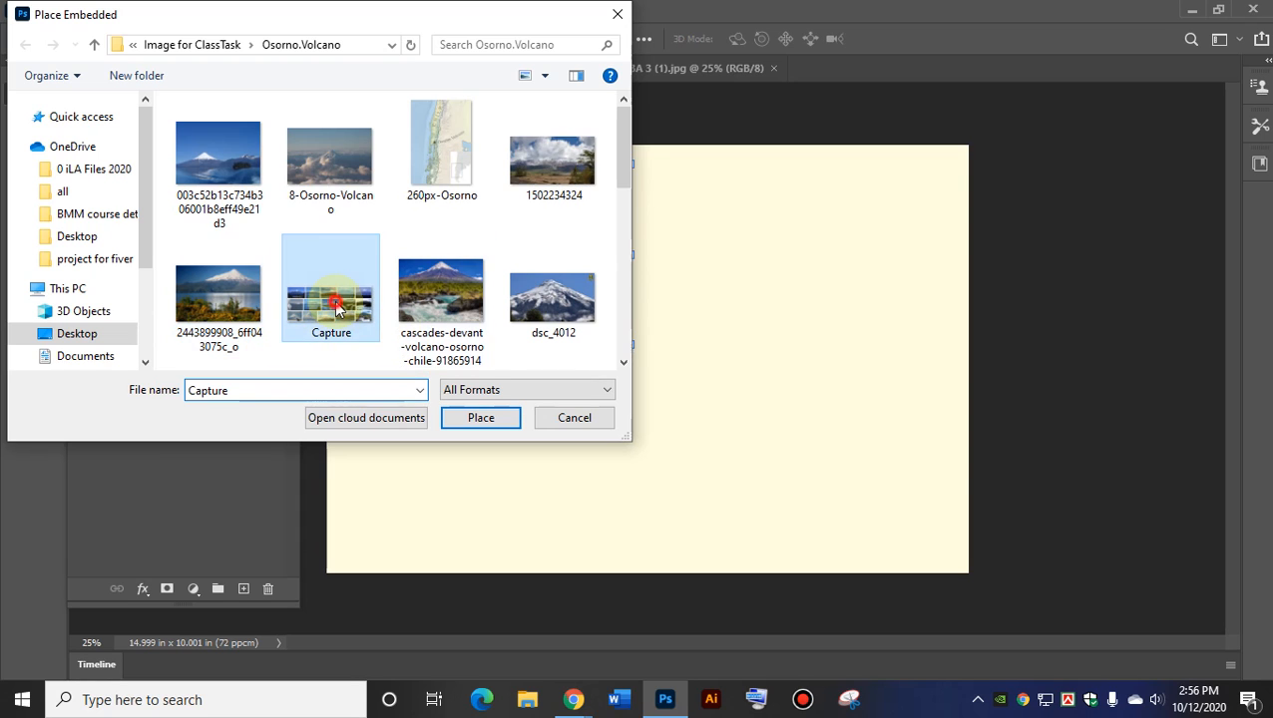
{"action": "left_click_drag", "start_coordinate": [349, 231], "coordinate": [706, 380]}
{"action": "left_click_drag", "start_coordinate": [788, 439], "coordinate": [767, 249]}
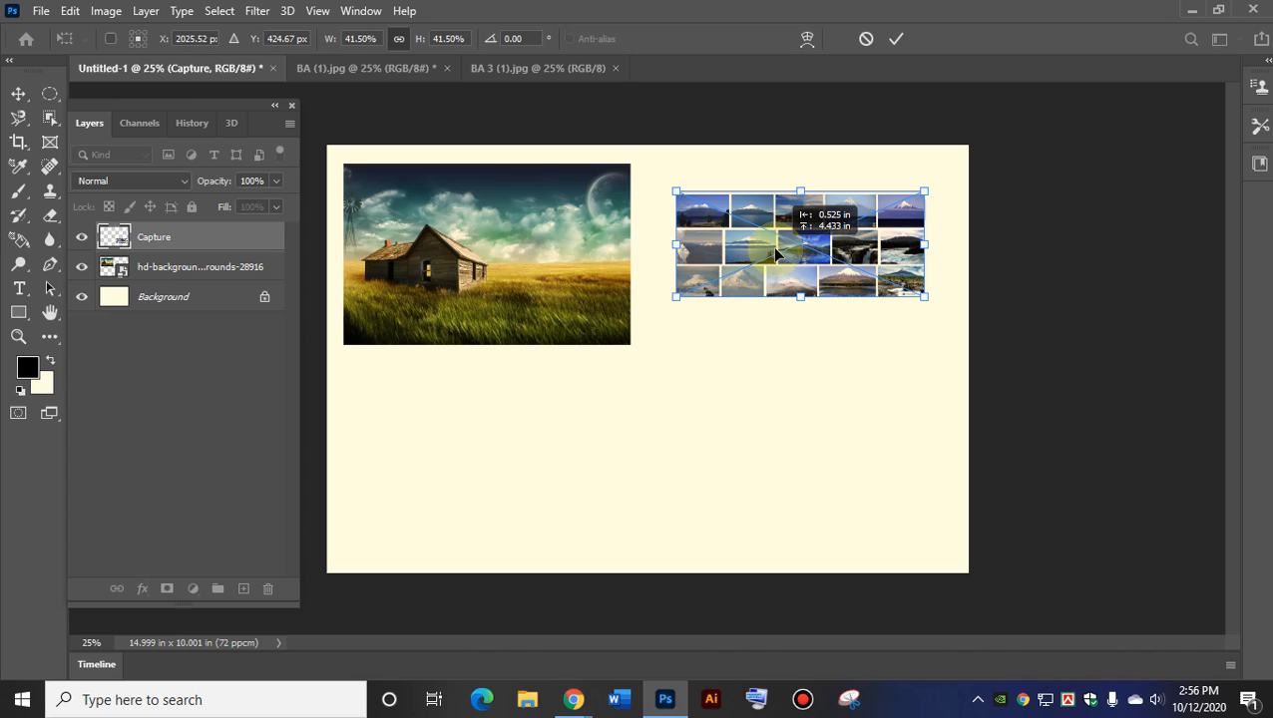
{"action": "left_click", "coordinate": [896, 37]}
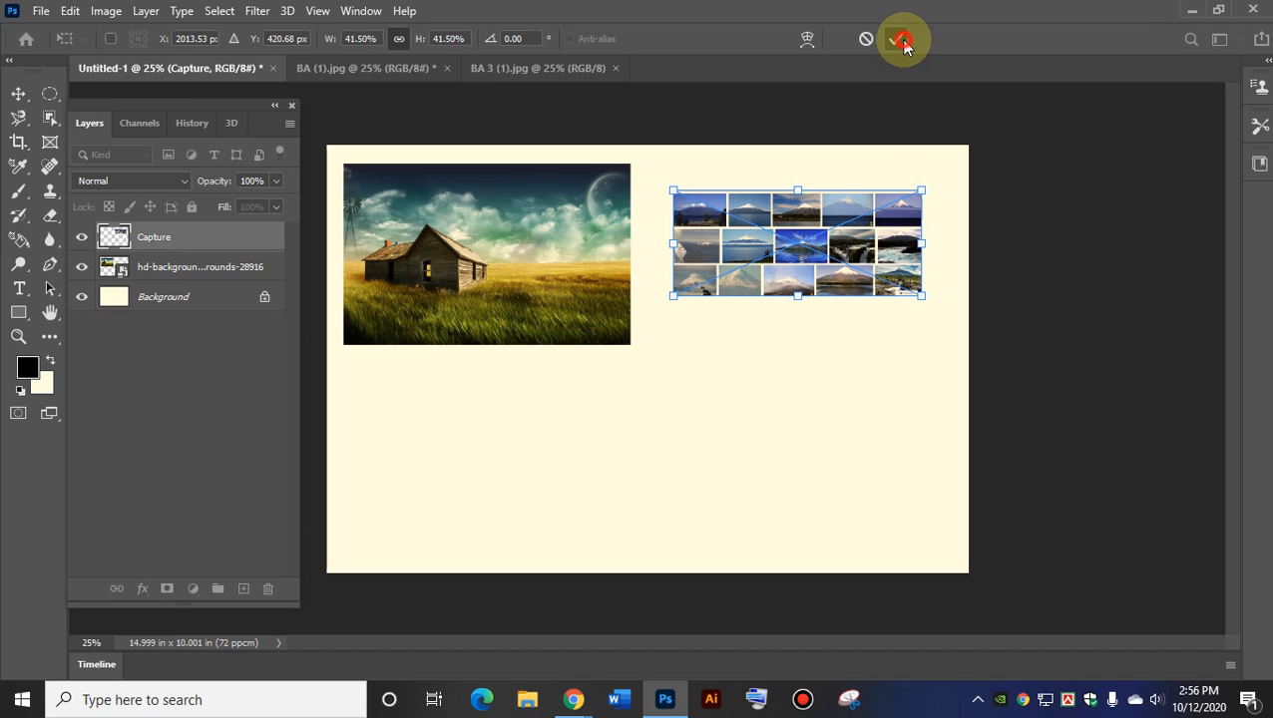
{"action": "left_click", "coordinate": [735, 342]}
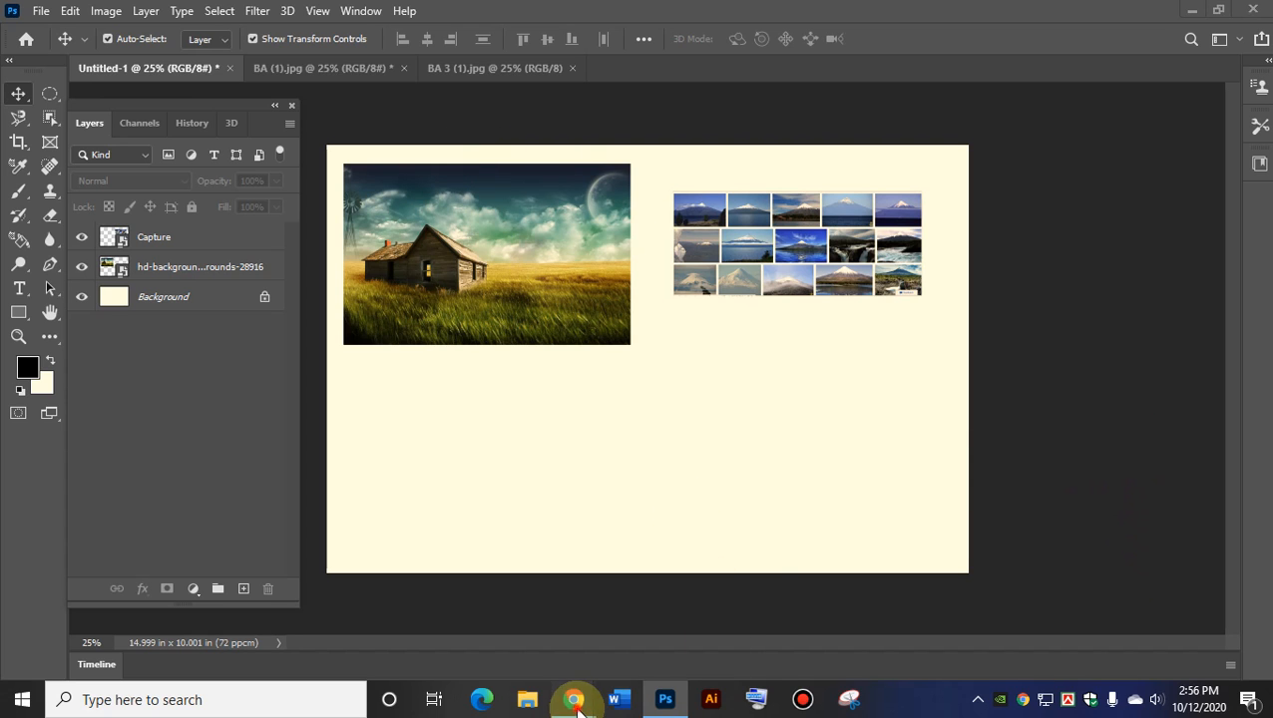
Admit the waiting participant into the Google Meet meeting.
{"action": "mouse_move", "coordinate": [574, 699]}
{"action": "left_click", "coordinate": [488, 674]}
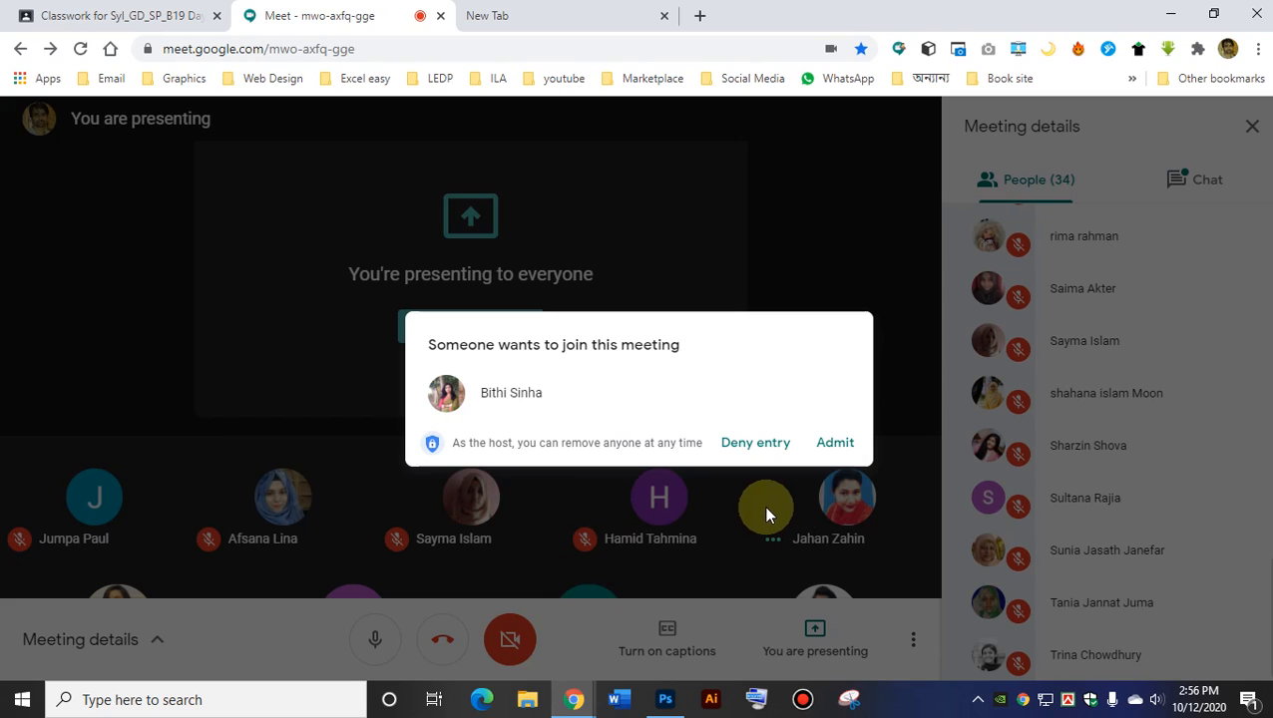
{"action": "left_click", "coordinate": [836, 459]}
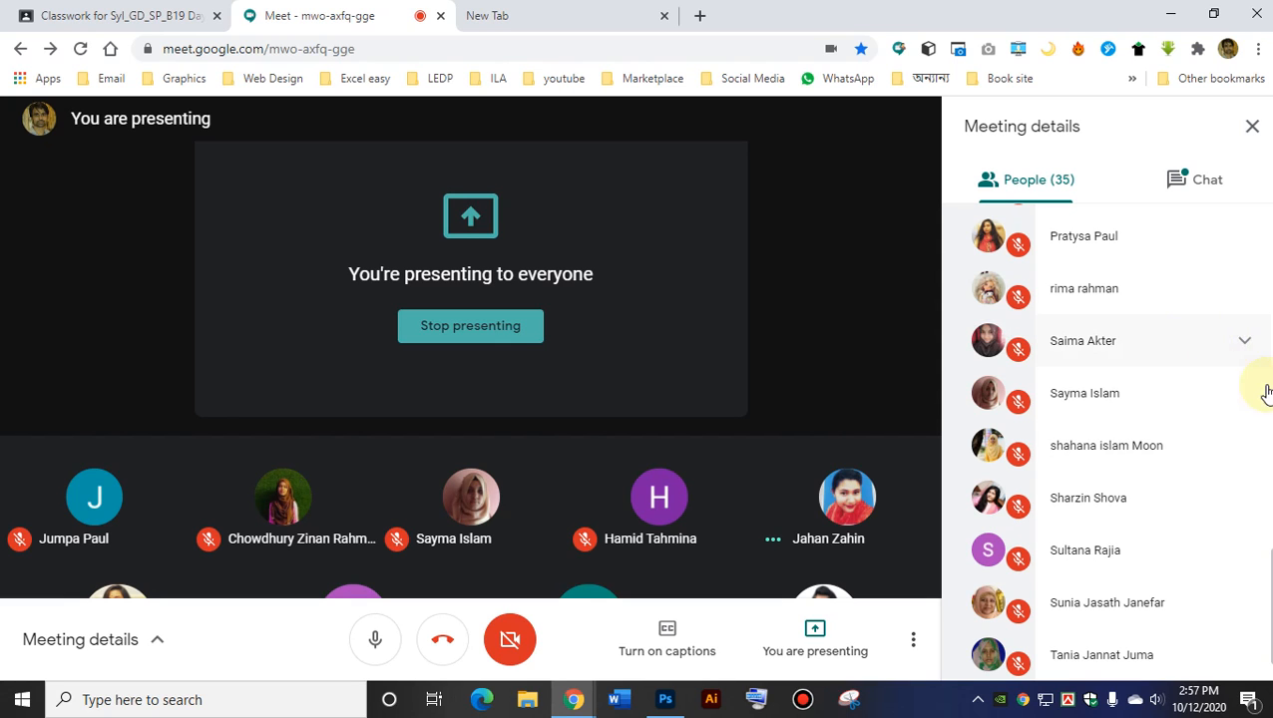
Delete the farmhouse and Capture layers, leaving only the cream Background layer.
{"action": "left_click", "coordinate": [1170, 13]}
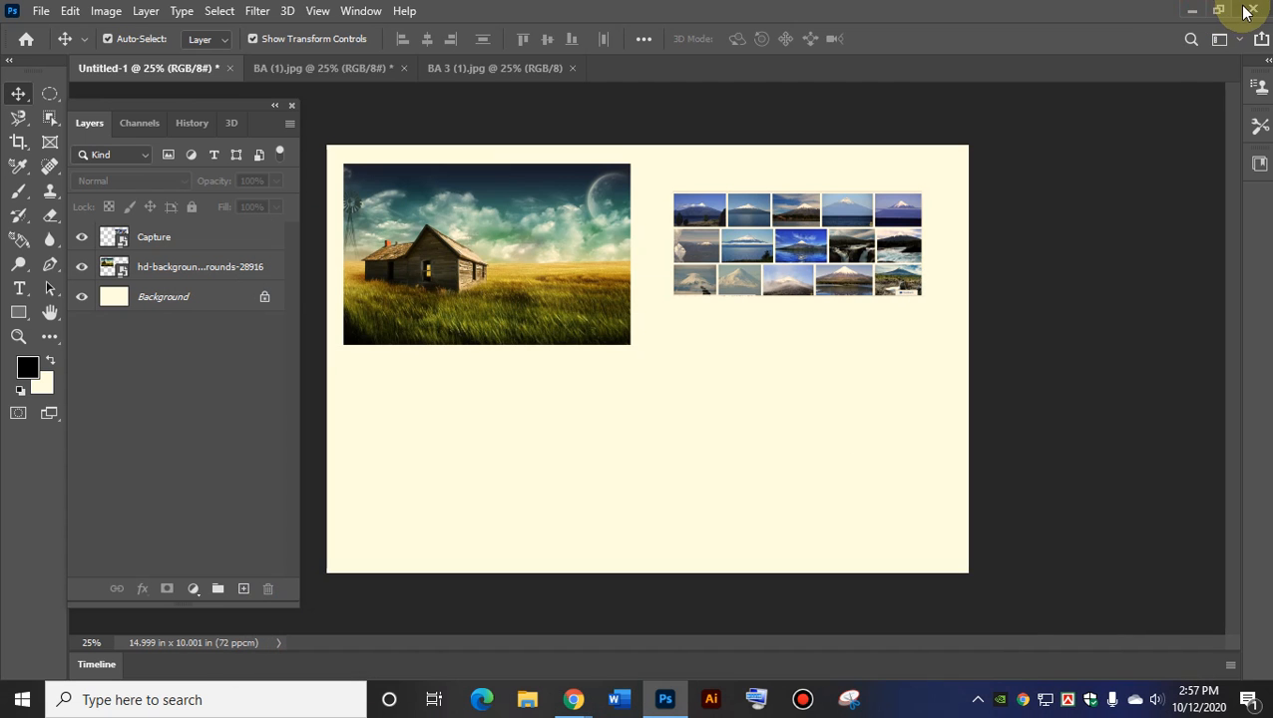
{"action": "left_click", "coordinate": [483, 251]}
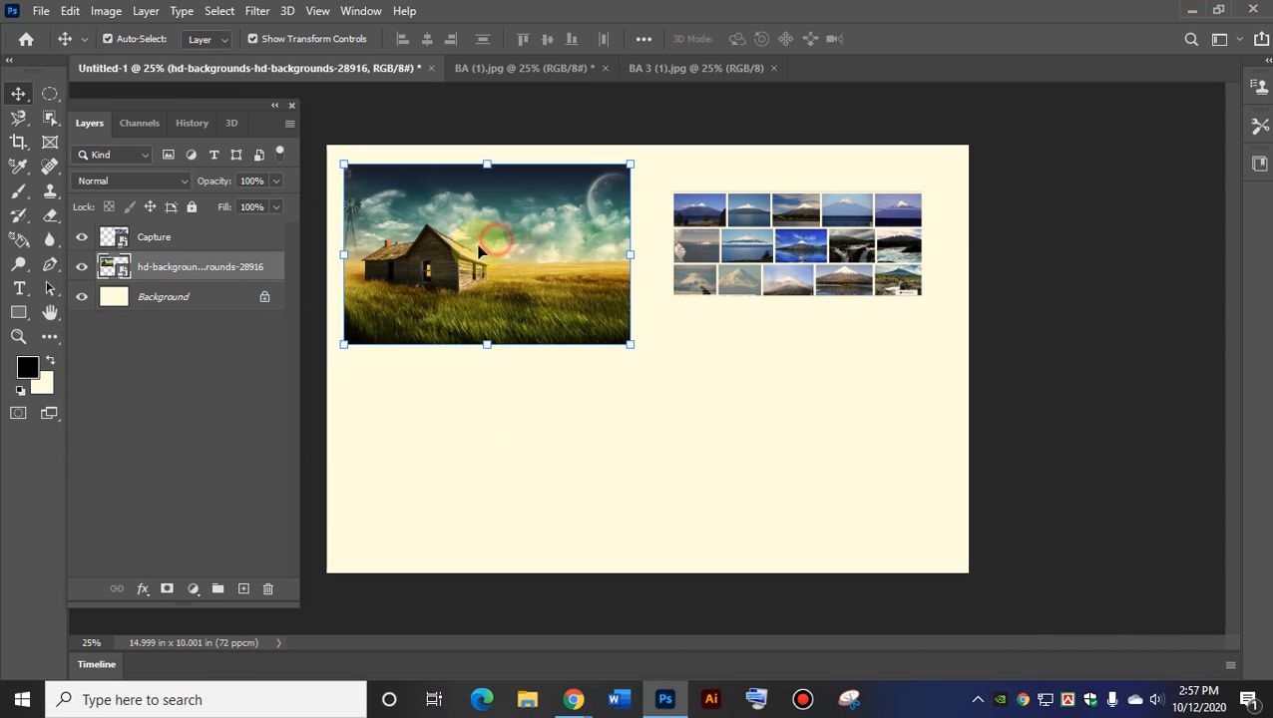
{"action": "key", "text": "Delete"}
{"action": "left_click", "coordinate": [828, 258]}
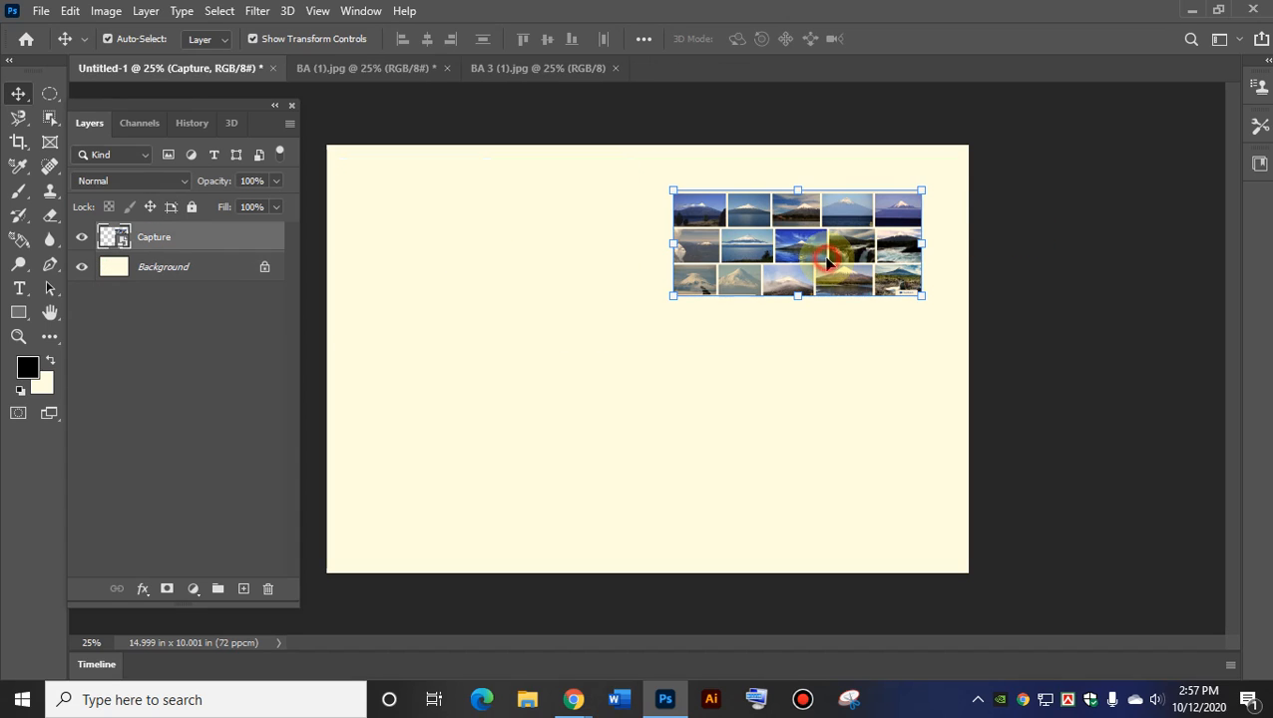
{"action": "key", "text": "Delete"}
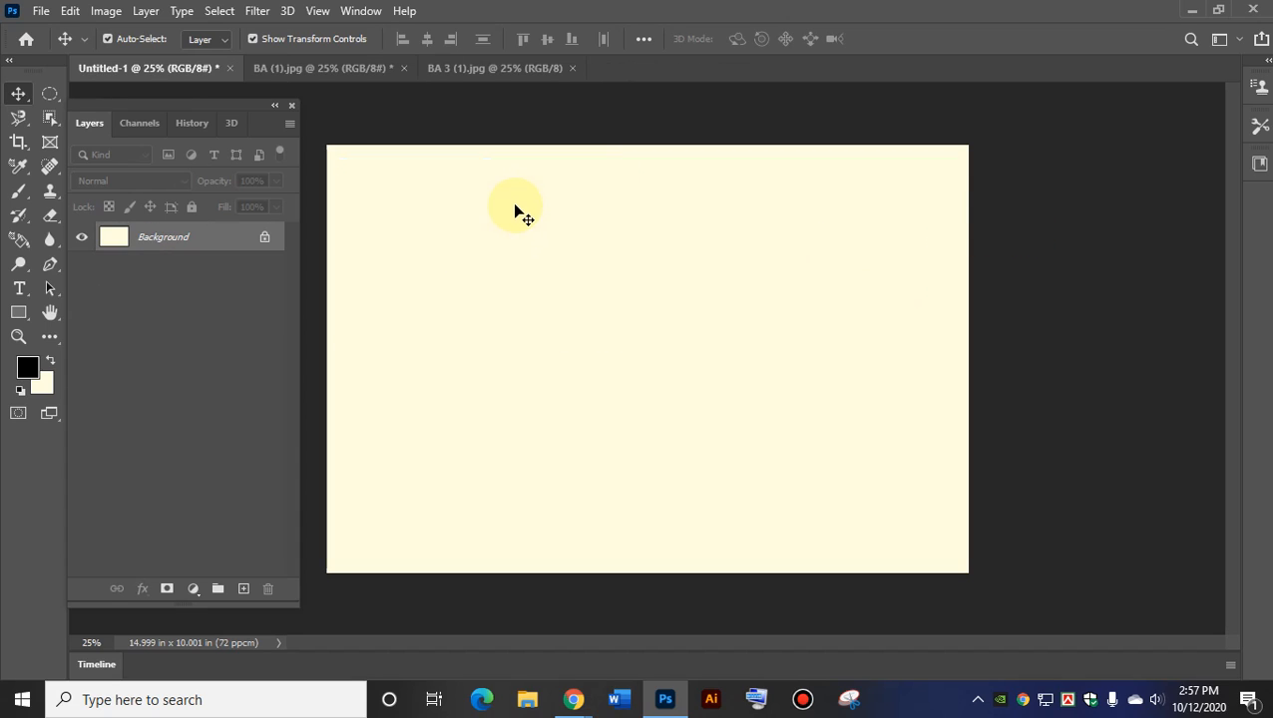
{"action": "left_click", "coordinate": [341, 65]}
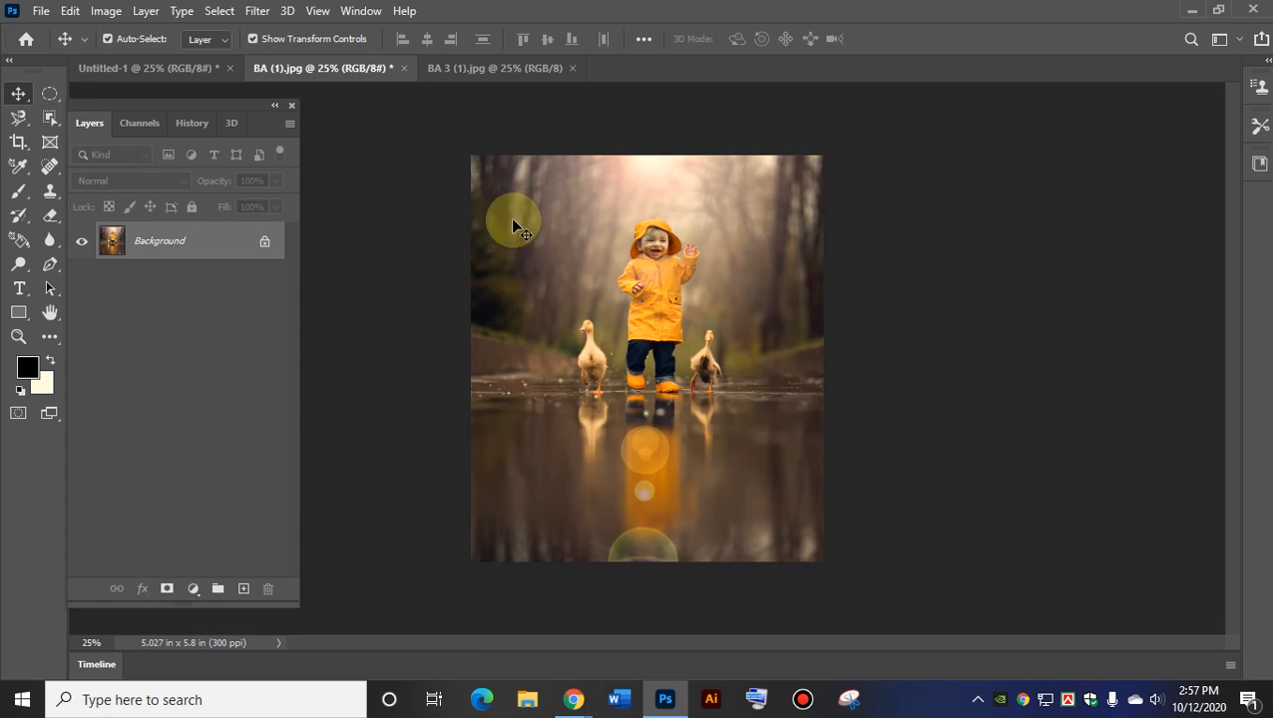
{"action": "left_click", "coordinate": [108, 70]}
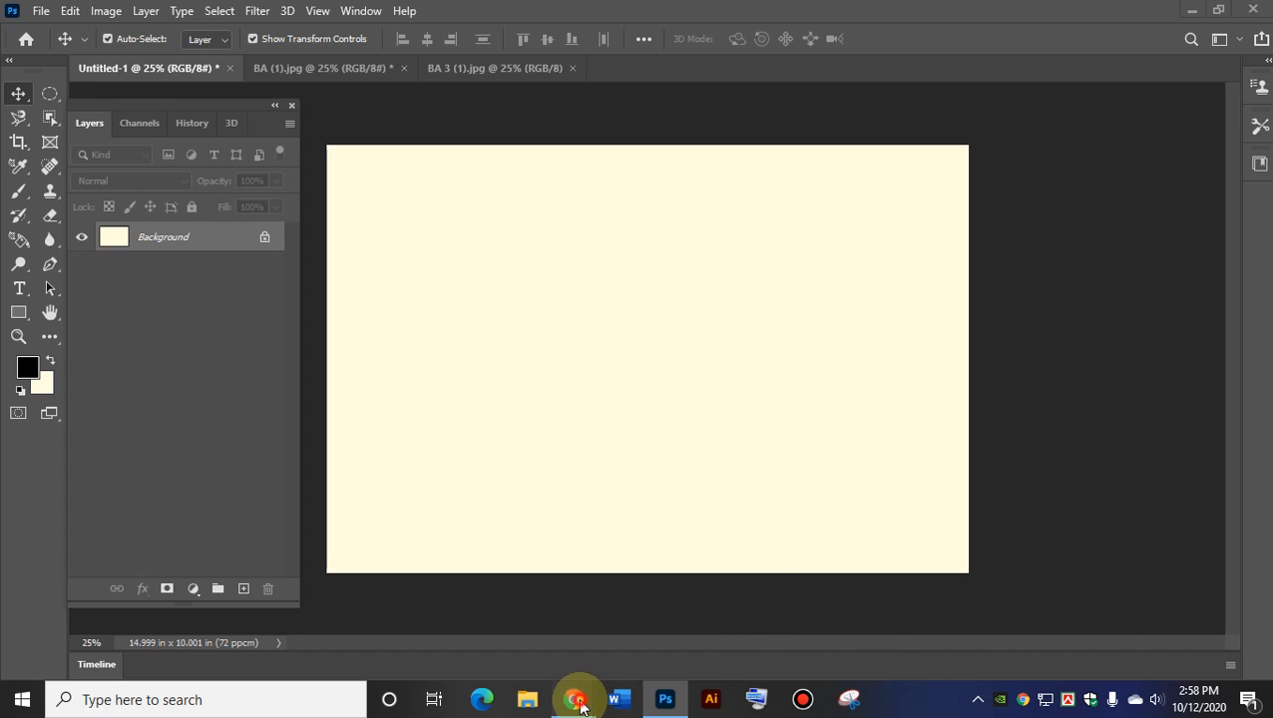
{"action": "mouse_move", "coordinate": [578, 704]}
{"action": "left_click", "coordinate": [469, 614]}
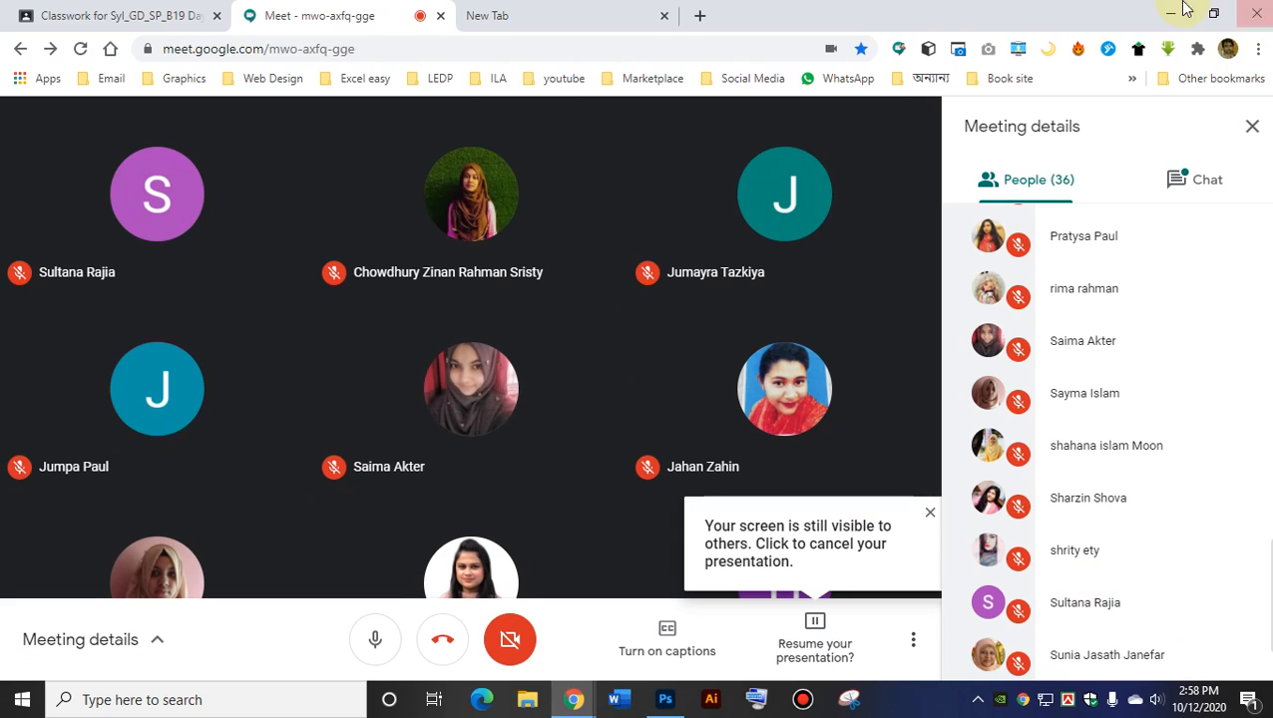
{"action": "left_click", "coordinate": [1166, 18]}
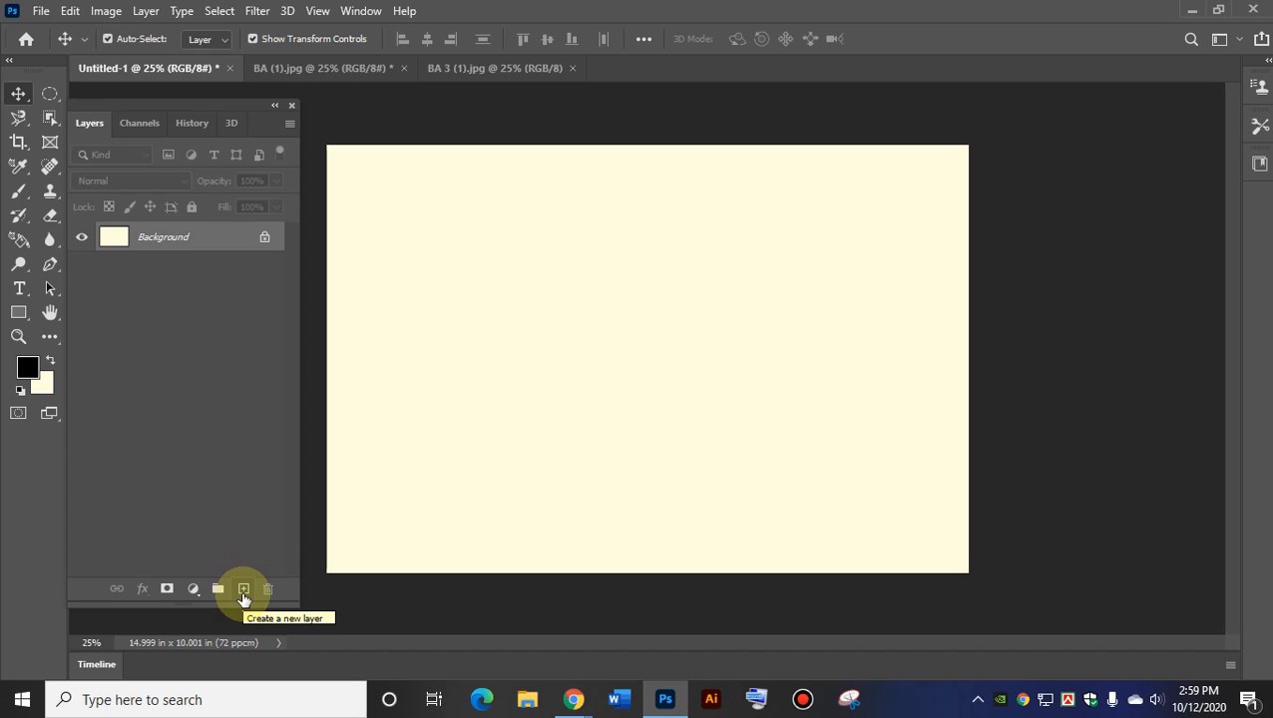
Create empty Layer 1 and hide the cream Background so the canvas shows transparency.
{"action": "left_click", "coordinate": [243, 589]}
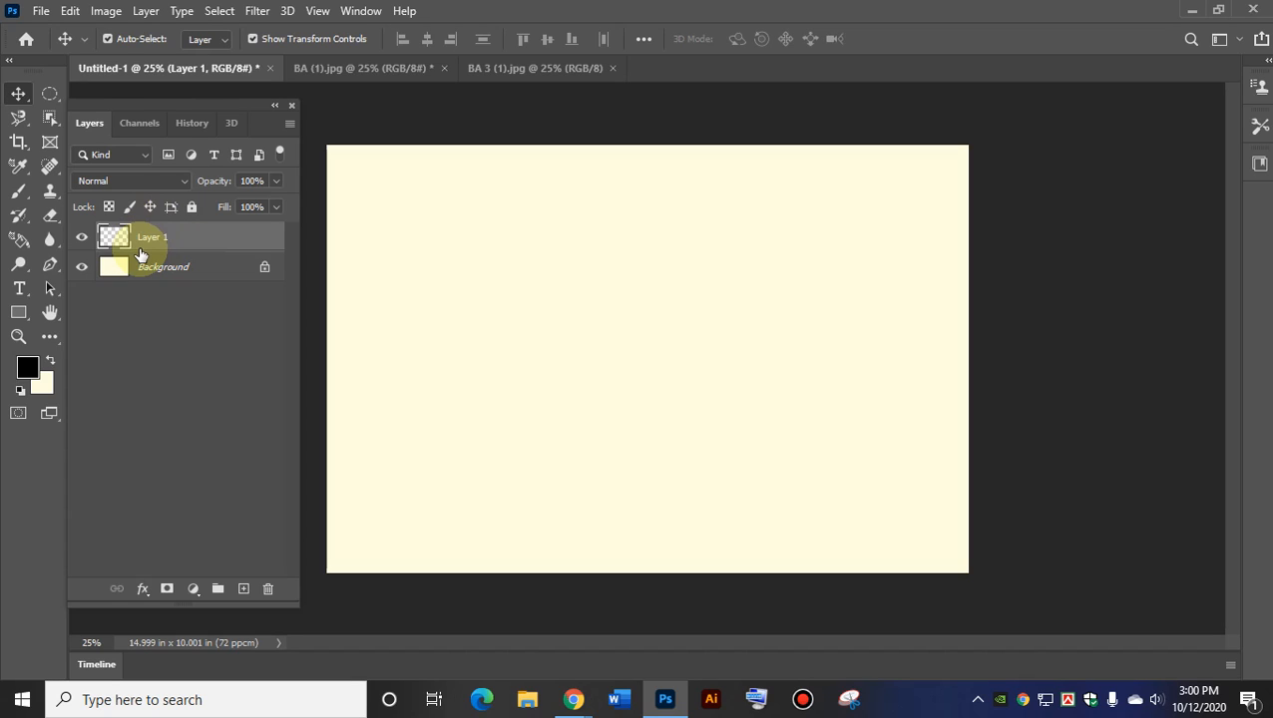
{"action": "left_click", "coordinate": [82, 267]}
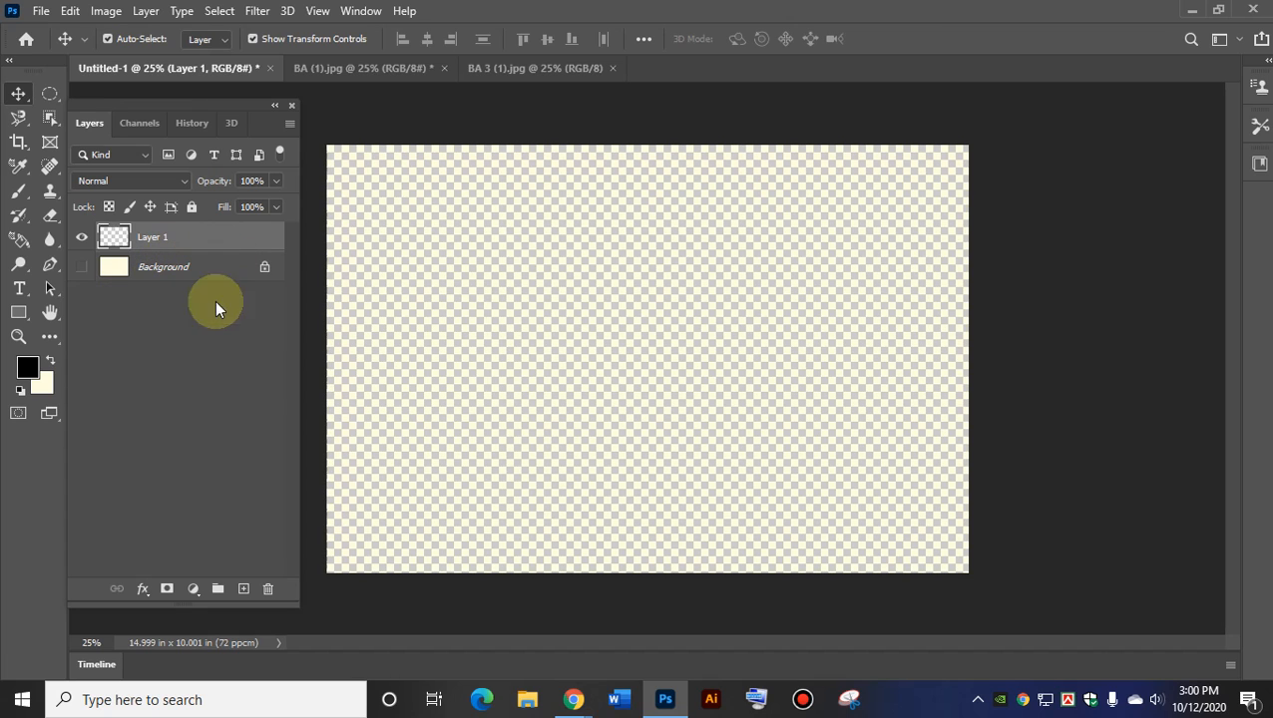
Bring Google Meet forward and turn the microphone on.
{"action": "mouse_move", "coordinate": [568, 703]}
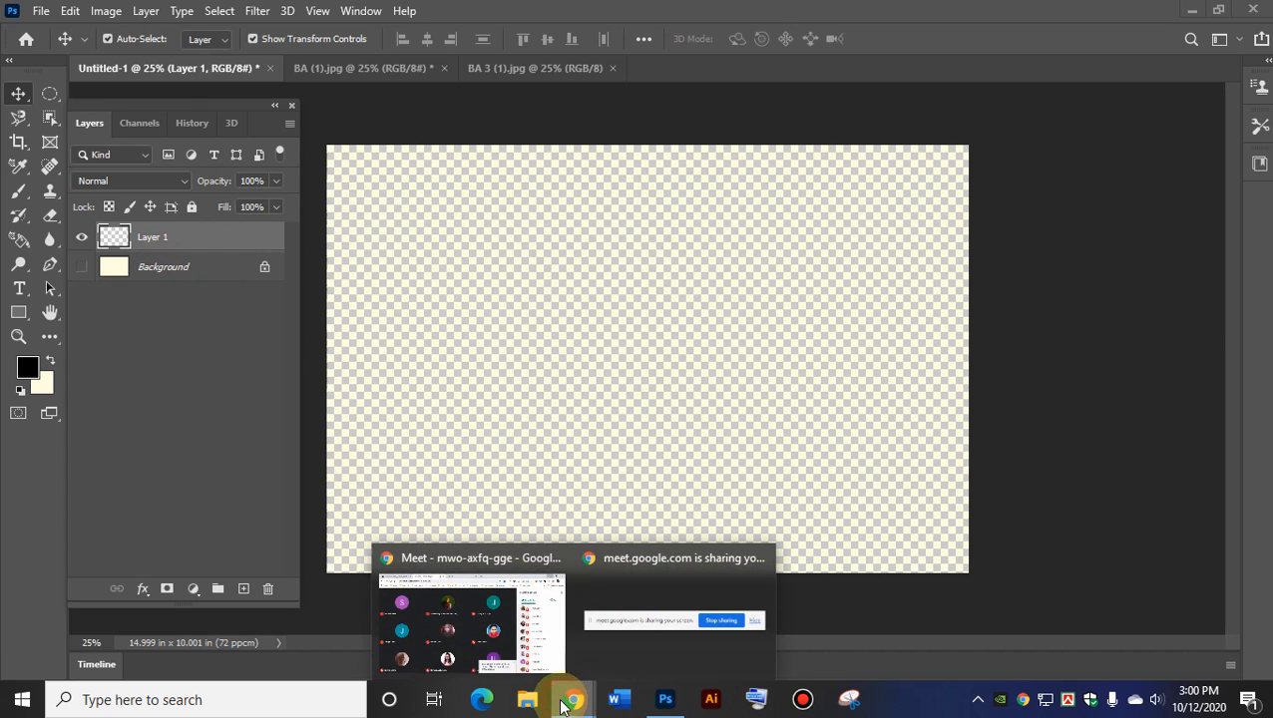
{"action": "mouse_move", "coordinate": [440, 622]}
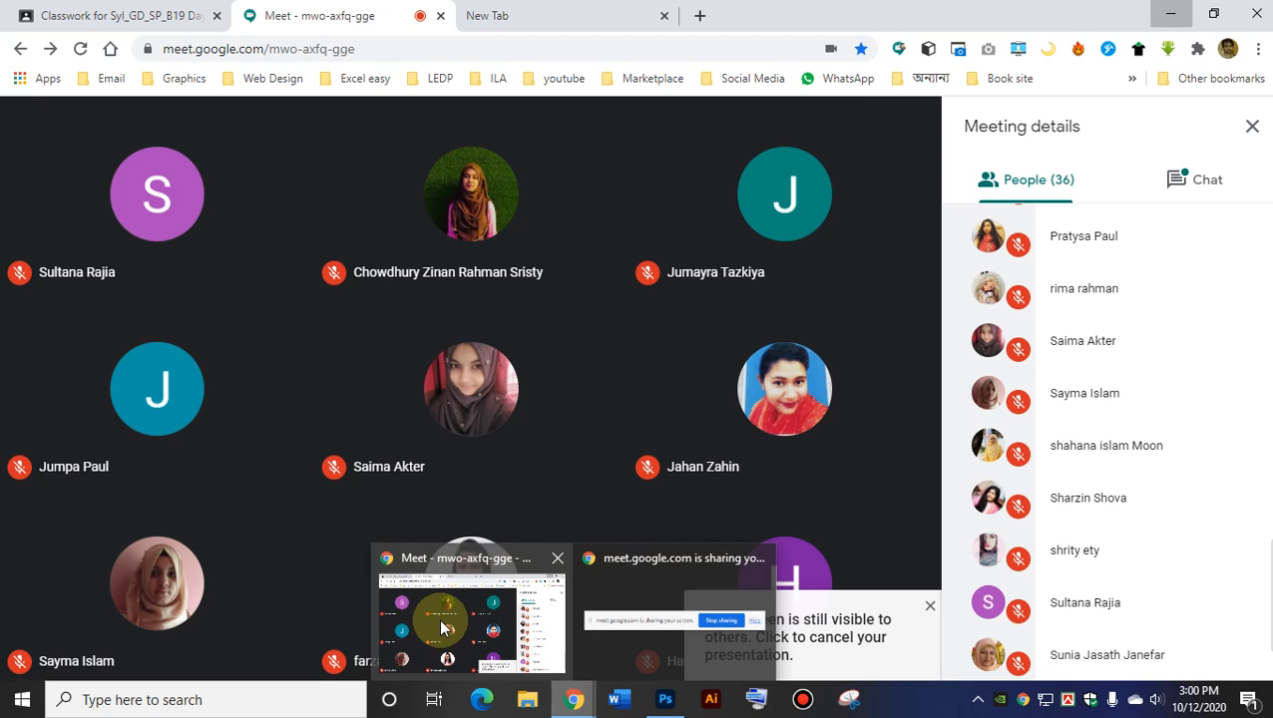
{"action": "left_click", "coordinate": [491, 644]}
{"action": "left_click", "coordinate": [377, 639]}
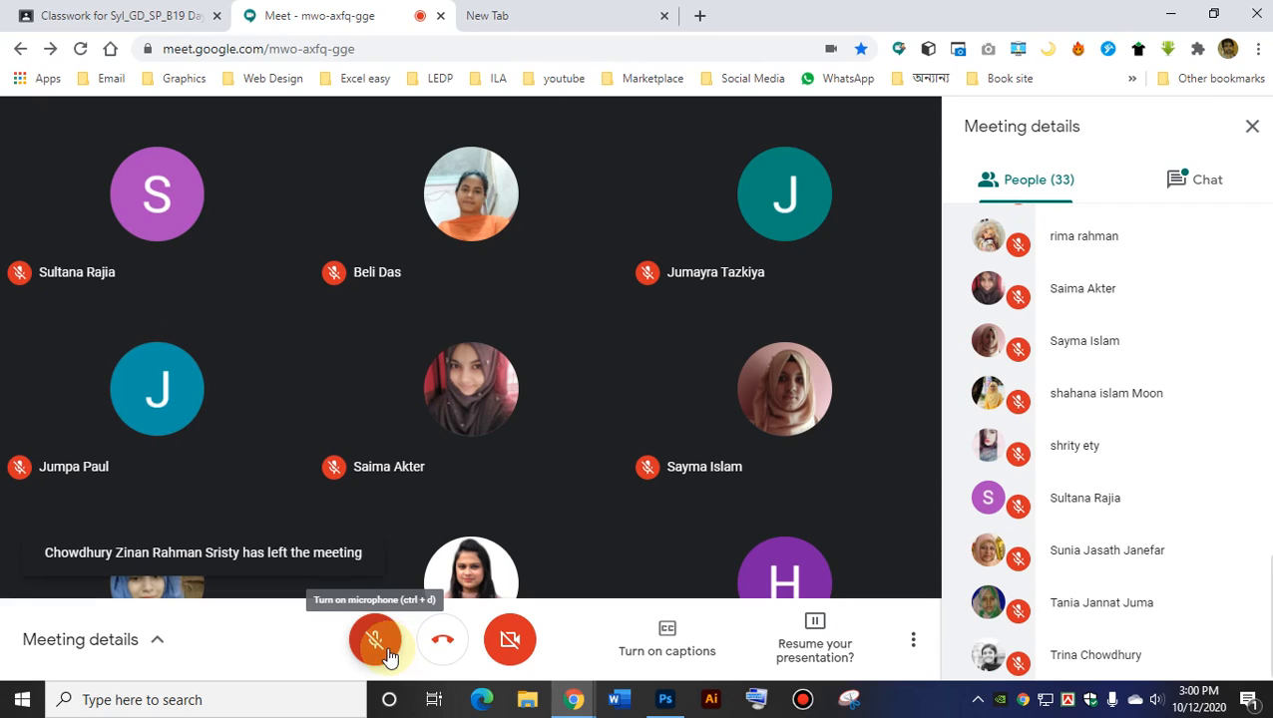
{"action": "left_click", "coordinate": [402, 654]}
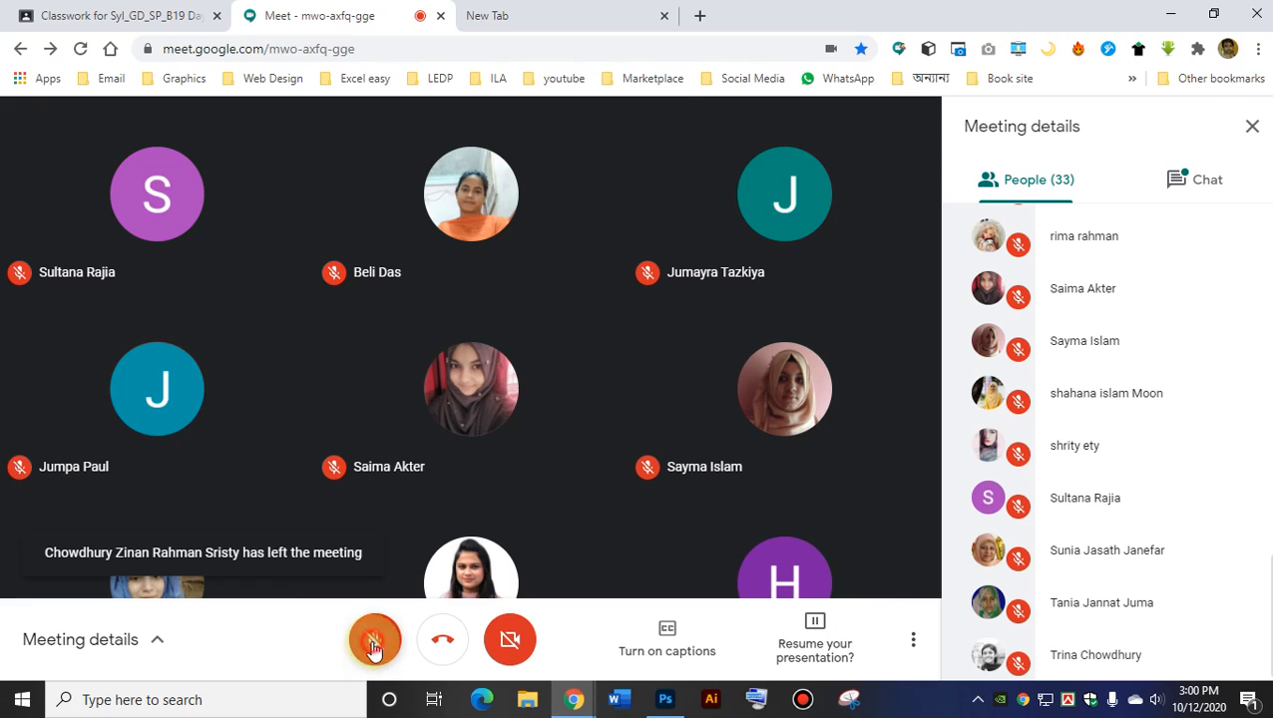
Resume presenting the screen to everyone, then minimize the meeting.
{"action": "left_click", "coordinate": [801, 641]}
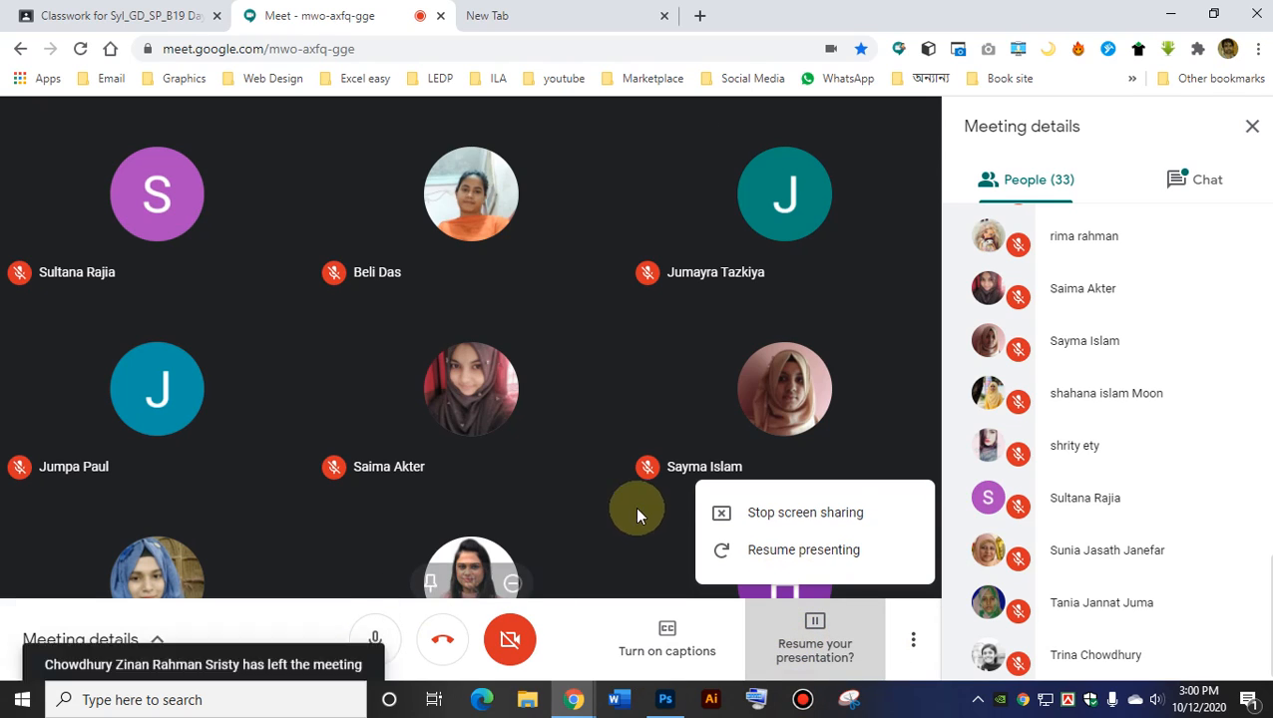
{"action": "left_click", "coordinate": [770, 551]}
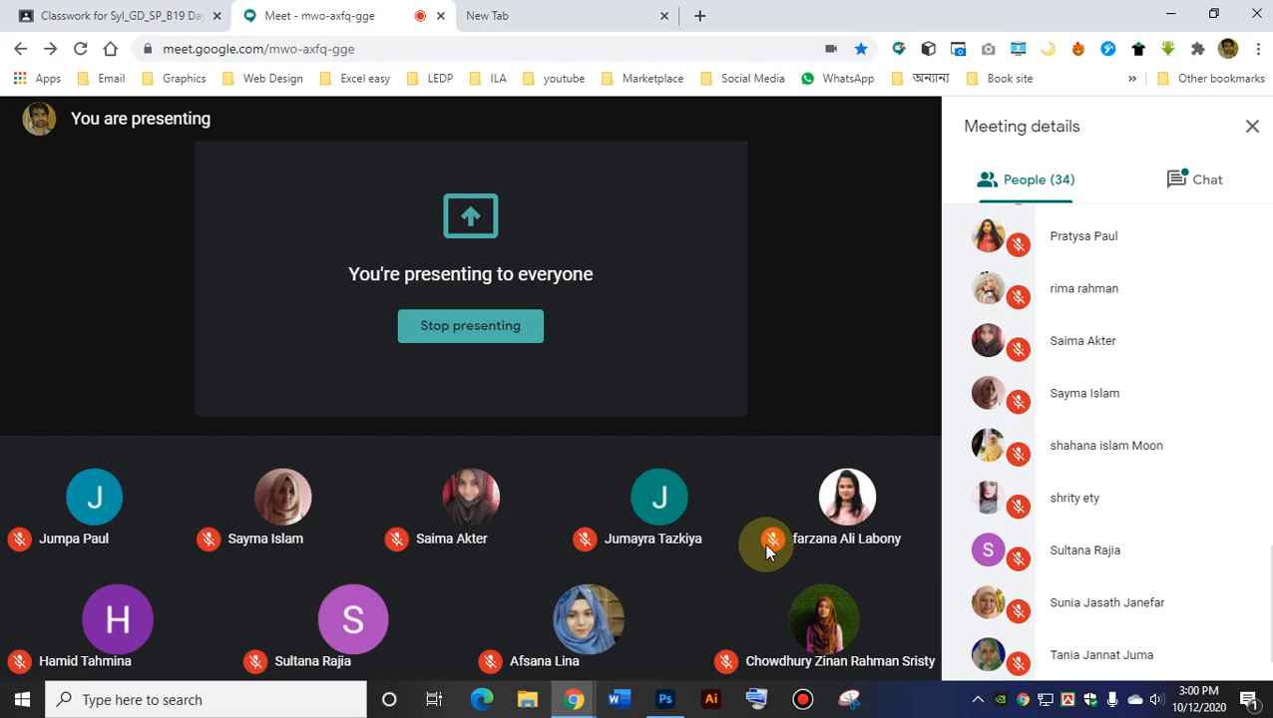
{"action": "scroll", "coordinate": [1187, 399], "scroll_direction": "up", "scroll_amount": 3}
{"action": "scroll", "coordinate": [1182, 365], "scroll_direction": "up", "scroll_amount": 10}
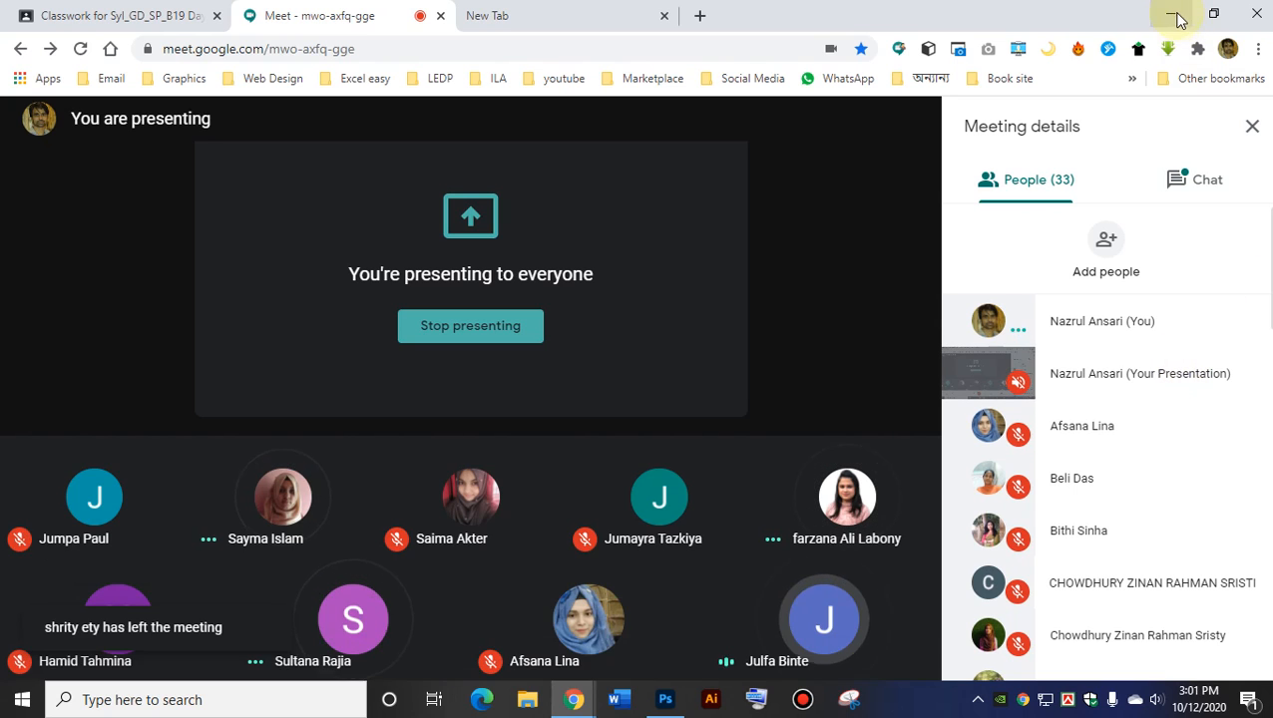
{"action": "left_click", "coordinate": [1177, 15]}
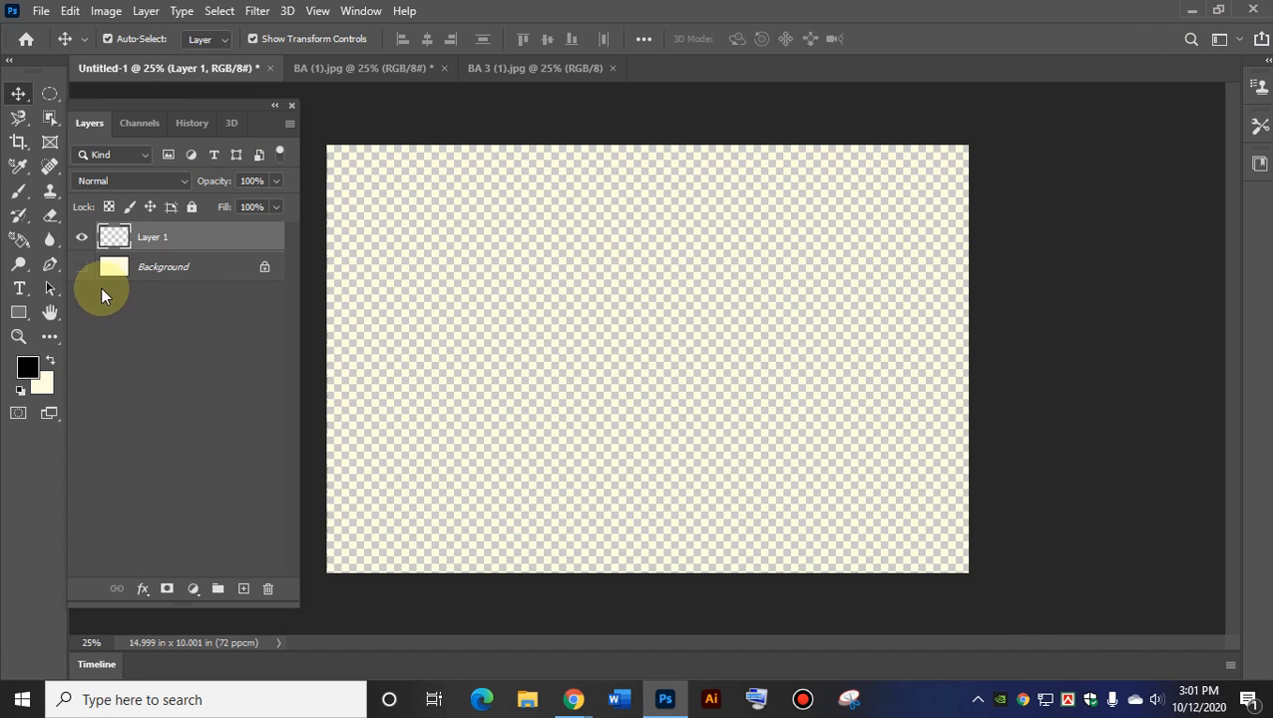
Show the cream Background again and add empty Layer 2 and Layer 3.
{"action": "left_click", "coordinate": [81, 267]}
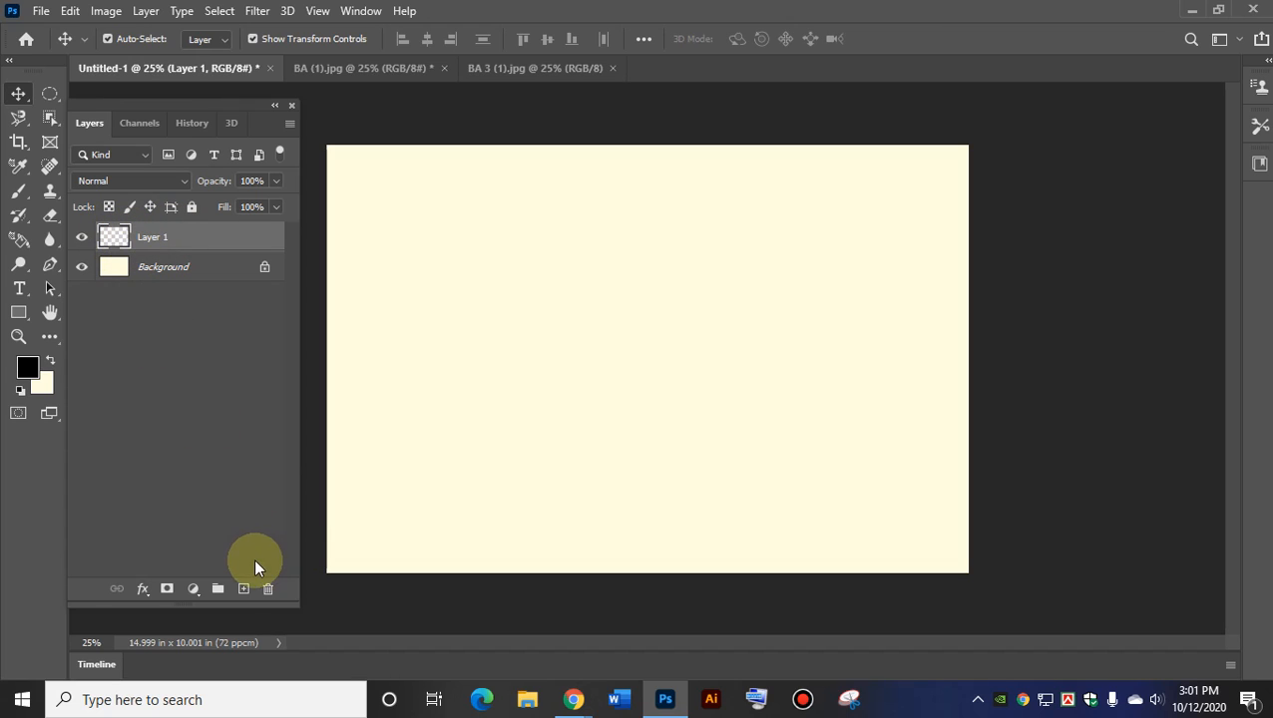
{"action": "left_click", "coordinate": [244, 589]}
{"action": "left_click", "coordinate": [245, 590]}
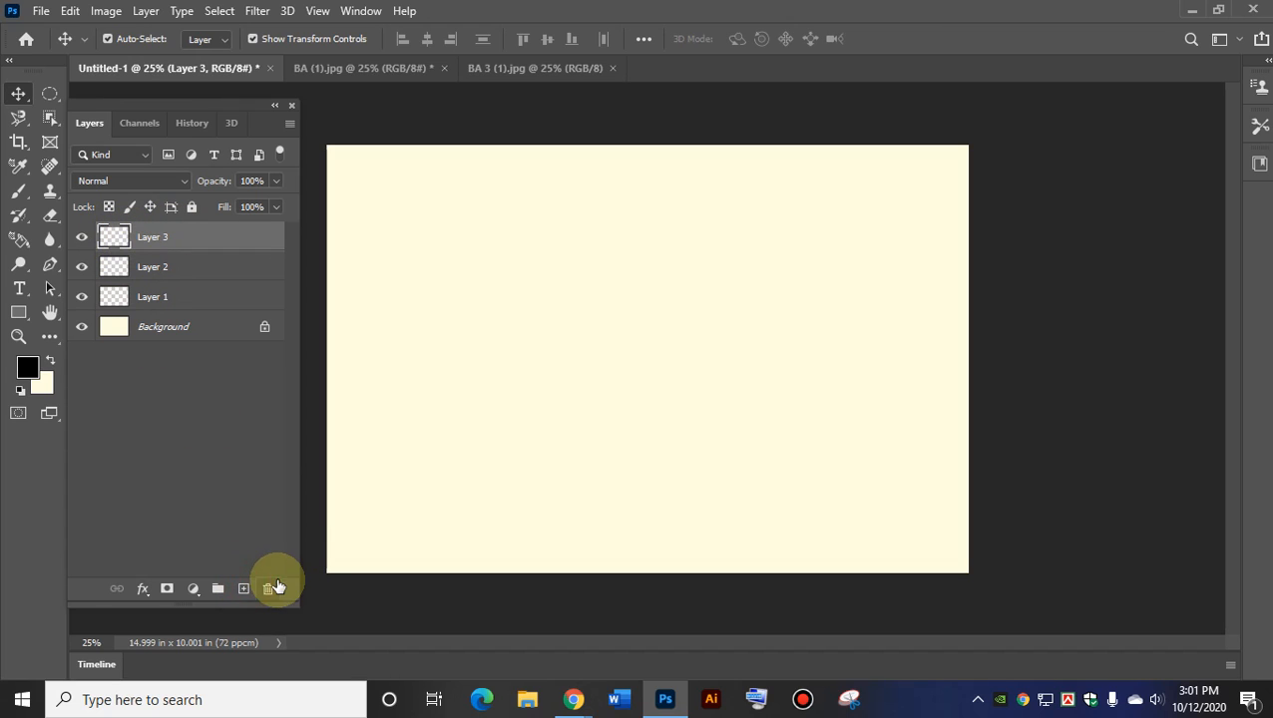
Switch between the layers, ending with Layer 1 as the active layer.
{"action": "left_click", "coordinate": [140, 297]}
{"action": "left_click", "coordinate": [148, 266]}
{"action": "left_click", "coordinate": [147, 239]}
{"action": "left_click", "coordinate": [152, 262]}
{"action": "left_click", "coordinate": [154, 299]}
{"action": "left_click", "coordinate": [155, 267]}
{"action": "left_click", "coordinate": [153, 239]}
{"action": "left_click", "coordinate": [151, 268]}
{"action": "left_click", "coordinate": [151, 297]}
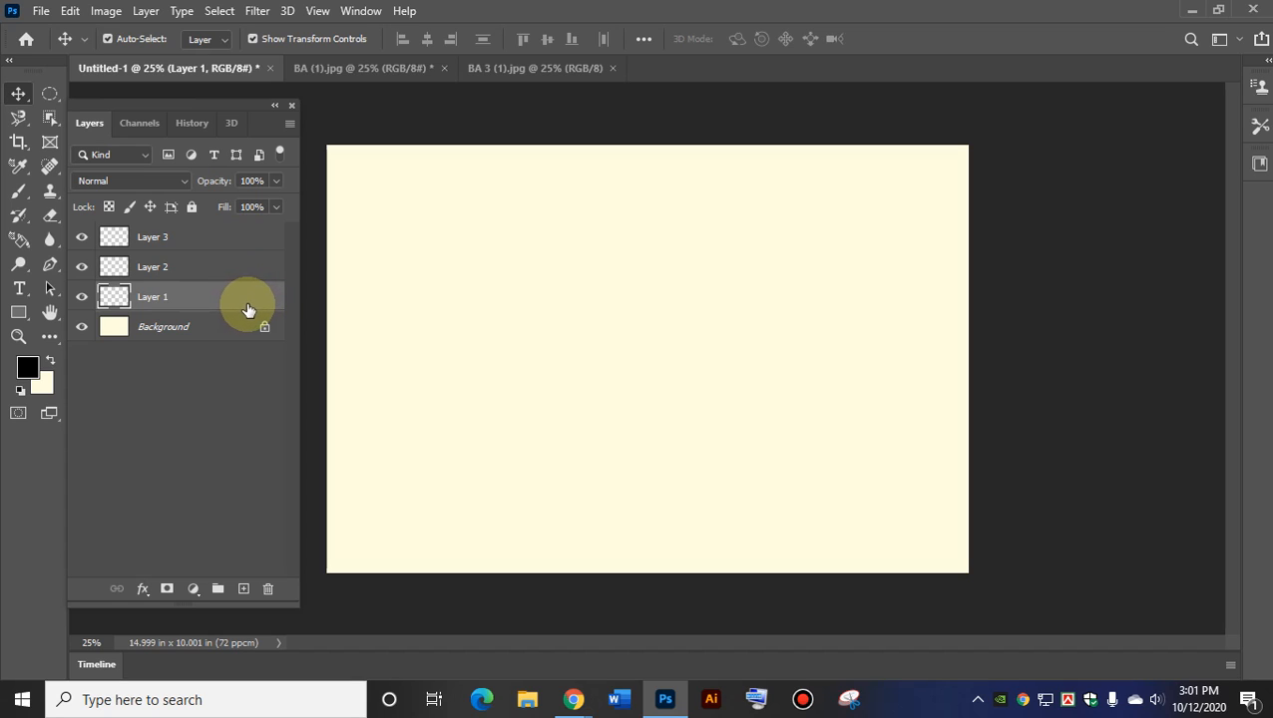
{"action": "left_click", "coordinate": [157, 265]}
{"action": "left_click", "coordinate": [162, 242]}
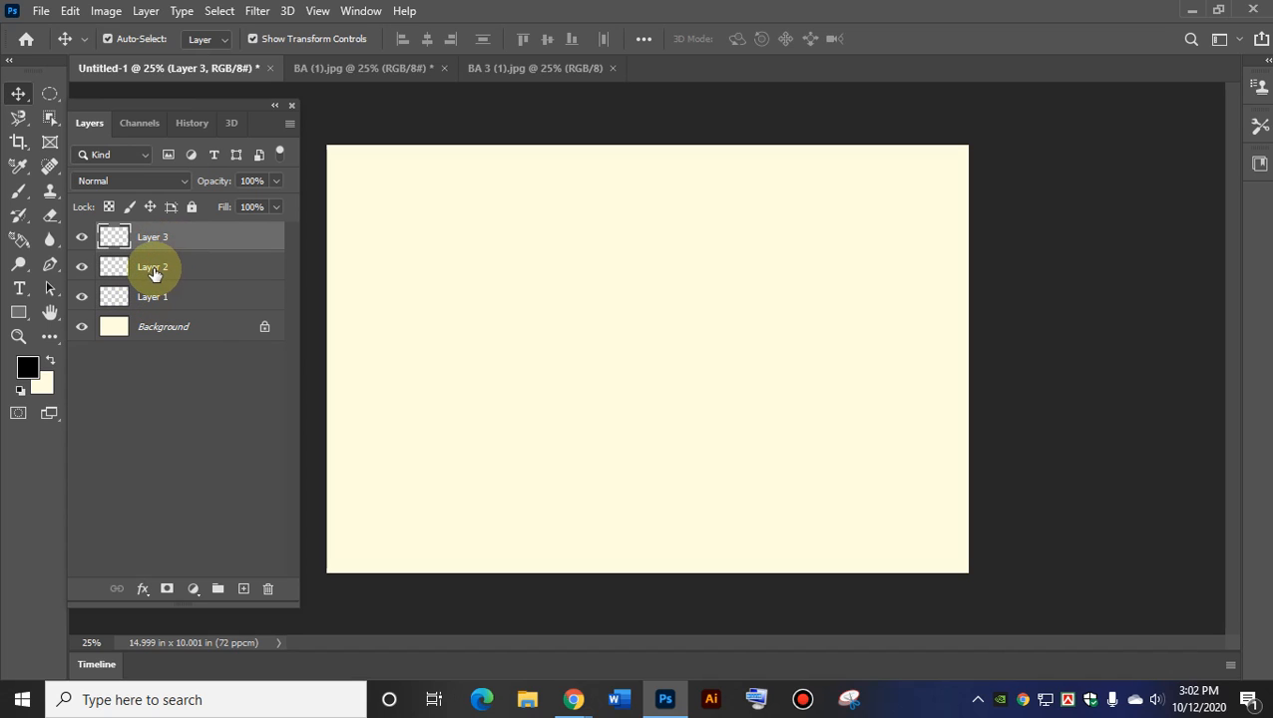
{"action": "left_click", "coordinate": [153, 269]}
{"action": "left_click", "coordinate": [146, 11]}
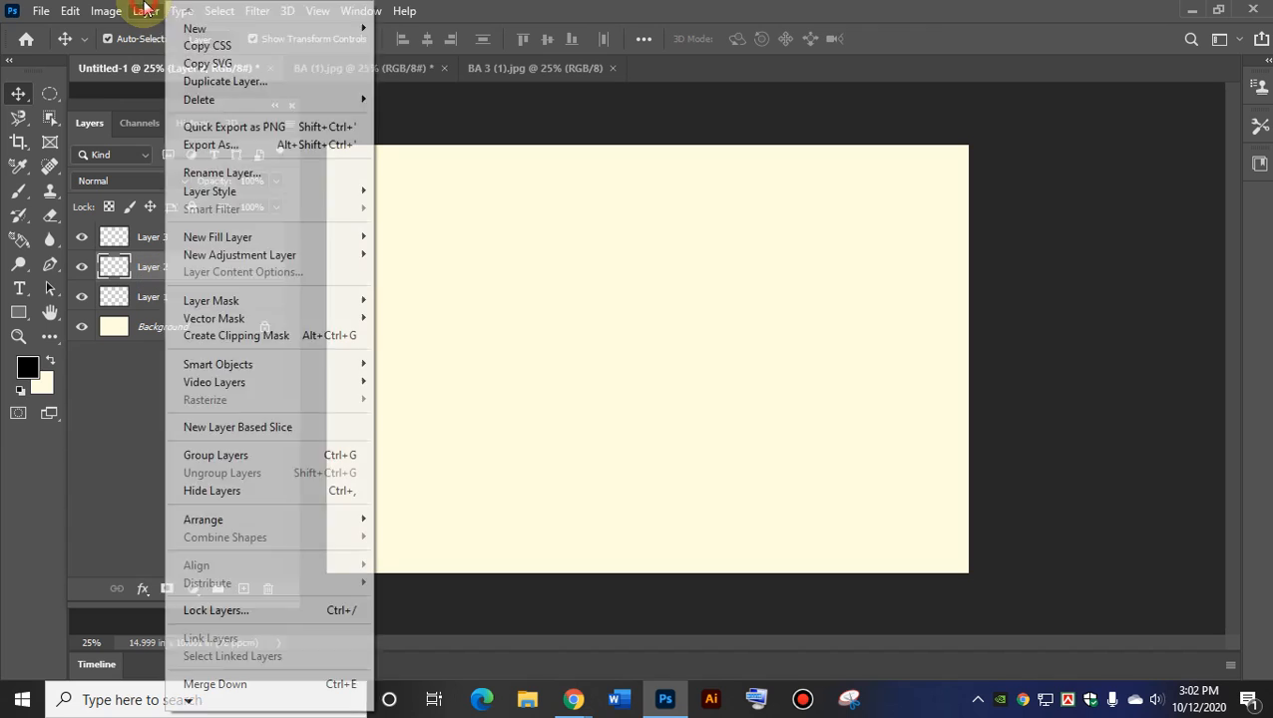
{"action": "left_click", "coordinate": [137, 239]}
{"action": "left_click", "coordinate": [146, 297]}
{"action": "left_click", "coordinate": [148, 270]}
{"action": "left_click", "coordinate": [144, 245]}
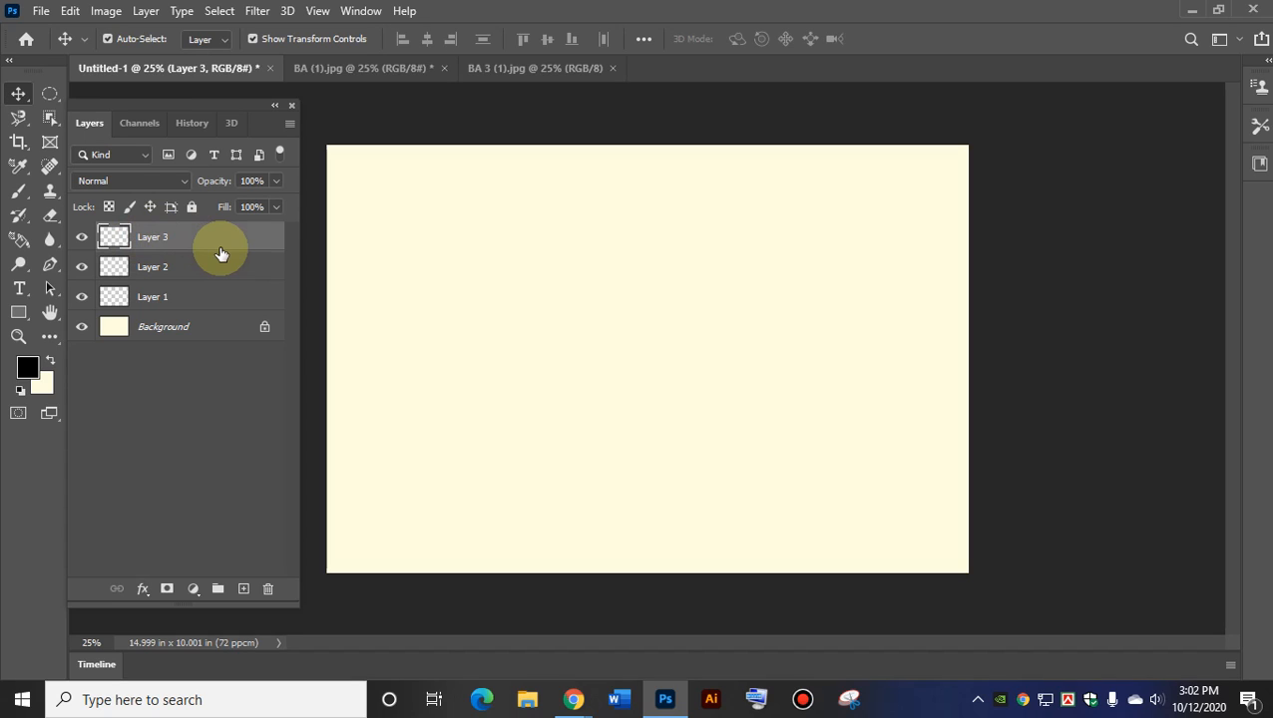
{"action": "left_click", "coordinate": [153, 305]}
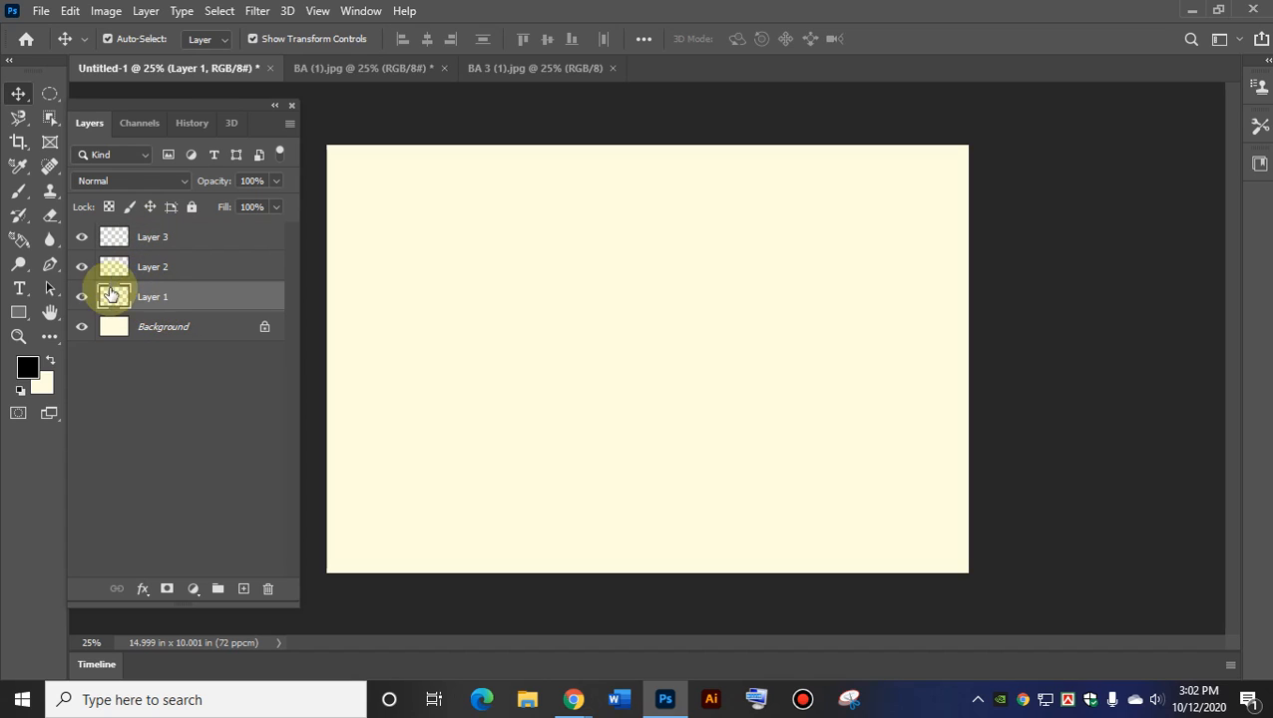
Brush a thick black ক-like letter on Layer 1 with two strokes, upper left.
{"action": "left_click", "coordinate": [19, 192]}
{"action": "mouse_move", "coordinate": [479, 271]}
{"action": "left_mouse_down"}
{"action": "mouse_move", "coordinate": [413, 340]}
{"action": "mouse_move", "coordinate": [528, 391]}
{"action": "mouse_move", "coordinate": [486, 278]}
{"action": "mouse_move", "coordinate": [539, 267]}
{"action": "mouse_move", "coordinate": [571, 282]}
{"action": "mouse_move", "coordinate": [575, 308]}
{"action": "mouse_move", "coordinate": [557, 280]}
{"action": "left_mouse_up"}
{"action": "left_click_drag", "start_coordinate": [372, 293], "coordinate": [593, 237]}
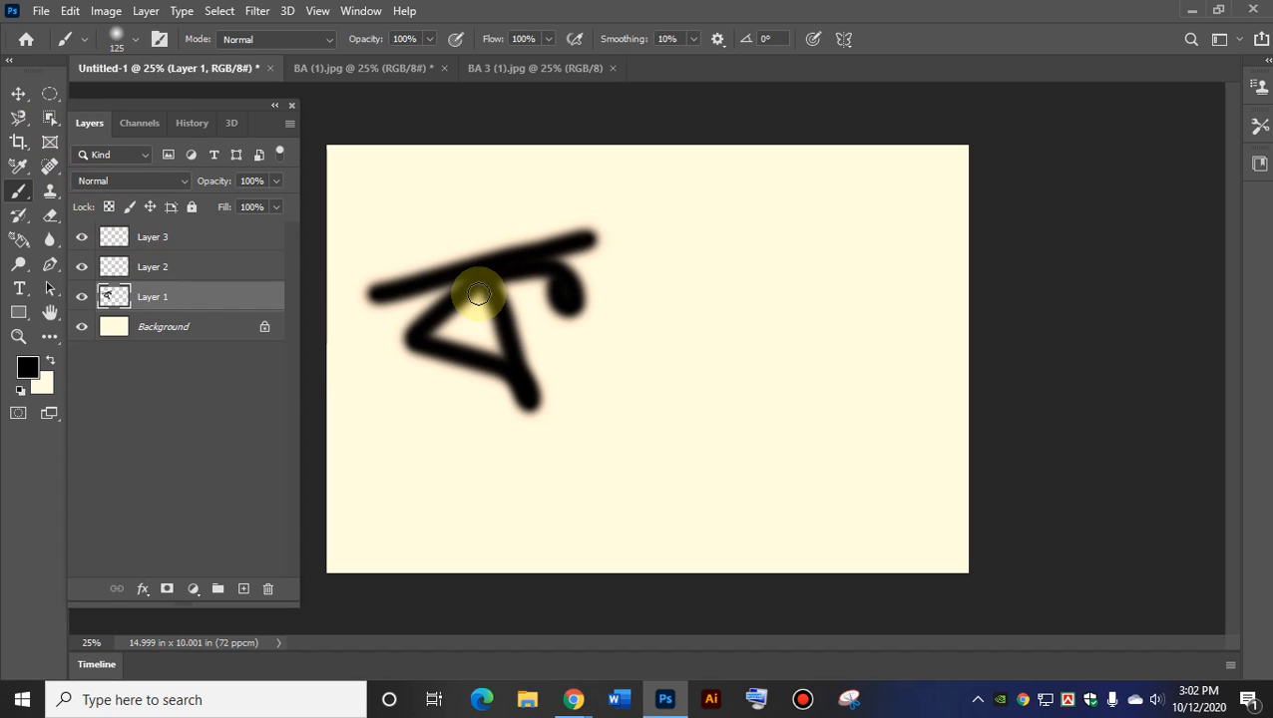
Paint a dark red #7e1616 ম-like letter on Layer 2 beside the black letter.
{"action": "left_click", "coordinate": [175, 266]}
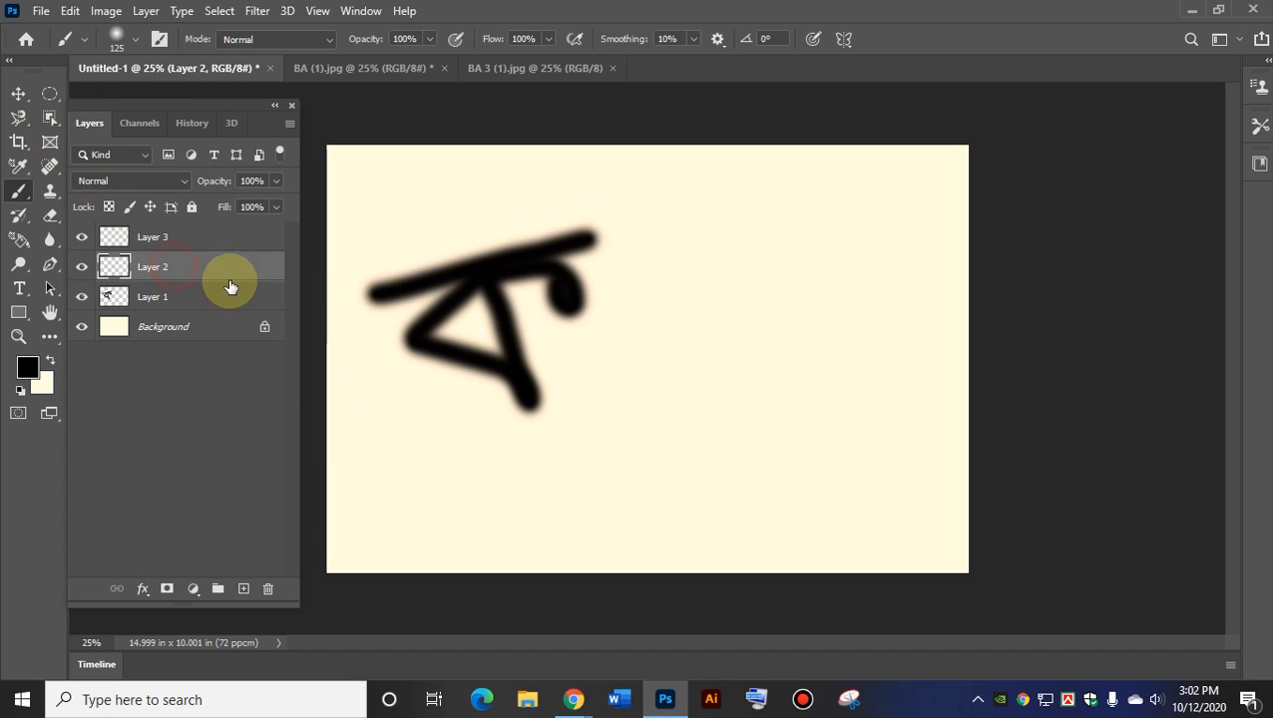
{"action": "left_click", "coordinate": [26, 369]}
{"action": "left_click", "coordinate": [222, 209]}
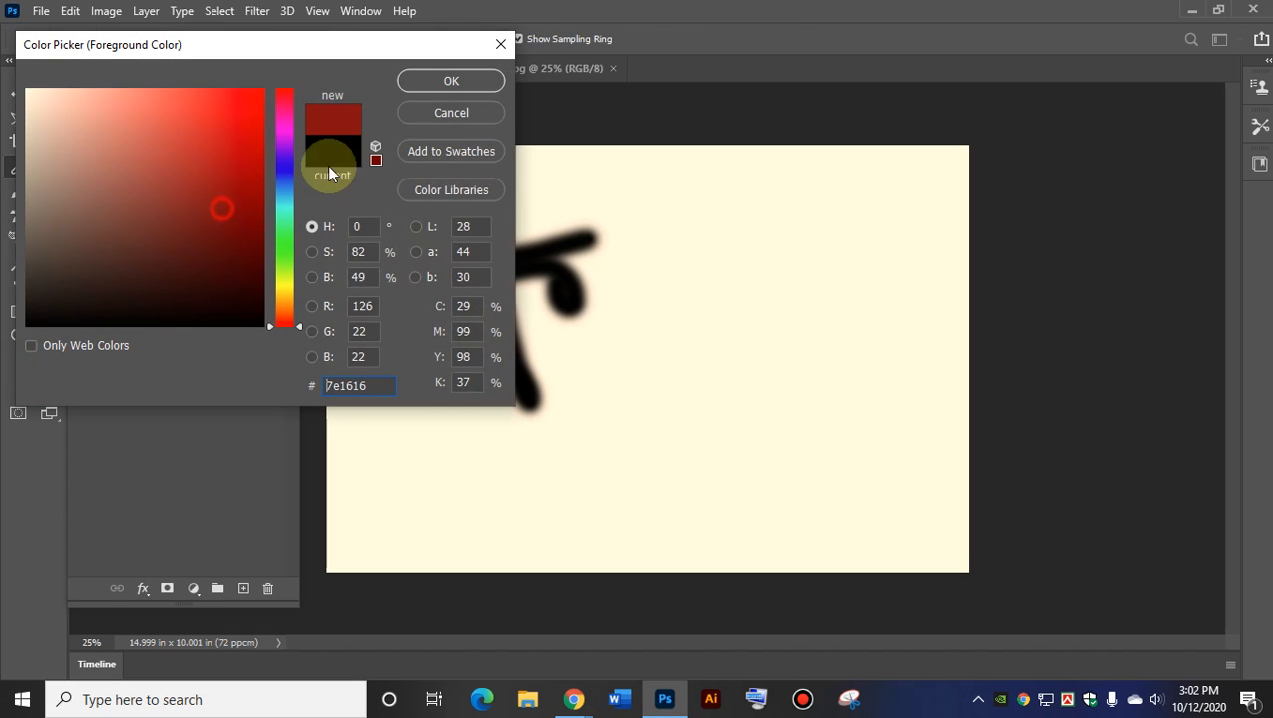
{"action": "left_click", "coordinate": [469, 80]}
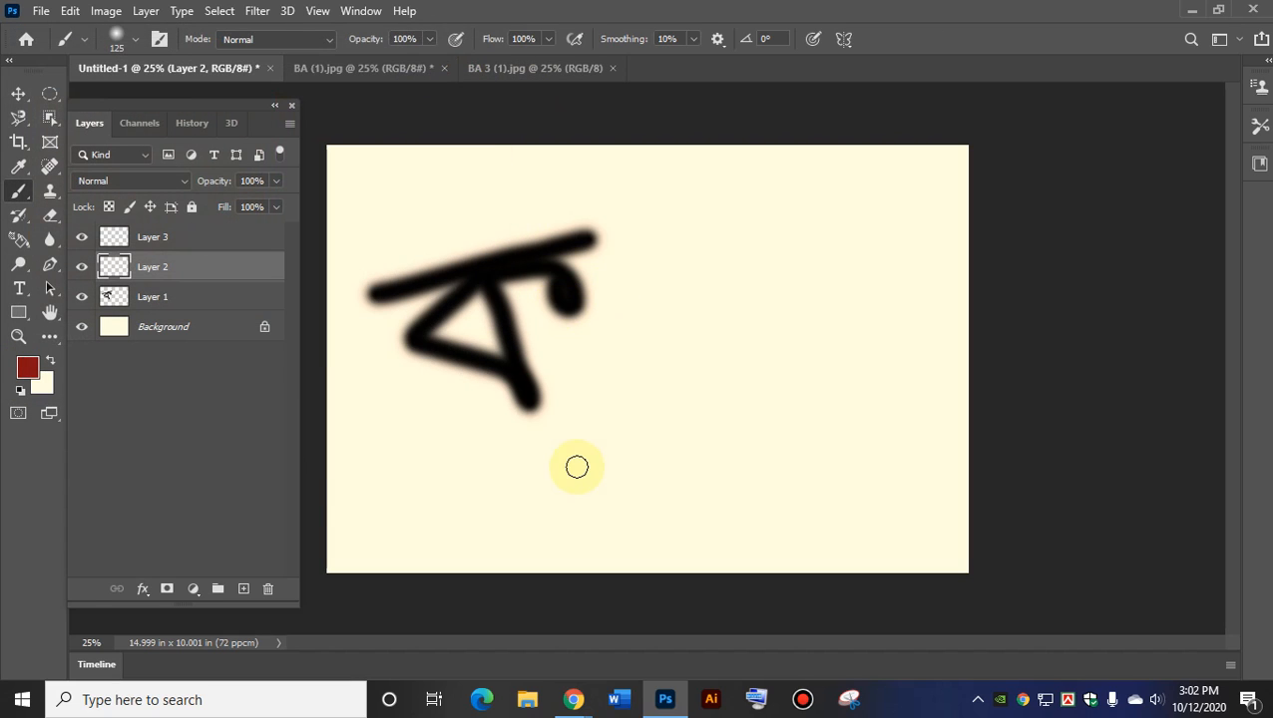
{"action": "mouse_move", "coordinate": [616, 233]}
{"action": "left_mouse_down"}
{"action": "mouse_move", "coordinate": [662, 261]}
{"action": "mouse_move", "coordinate": [679, 315]}
{"action": "mouse_move", "coordinate": [661, 366]}
{"action": "mouse_move", "coordinate": [633, 318]}
{"action": "mouse_move", "coordinate": [769, 306]}
{"action": "mouse_move", "coordinate": [813, 346]}
{"action": "mouse_move", "coordinate": [751, 251]}
{"action": "mouse_move", "coordinate": [735, 198]}
{"action": "mouse_move", "coordinate": [608, 225]}
{"action": "mouse_move", "coordinate": [780, 191]}
{"action": "left_mouse_up"}
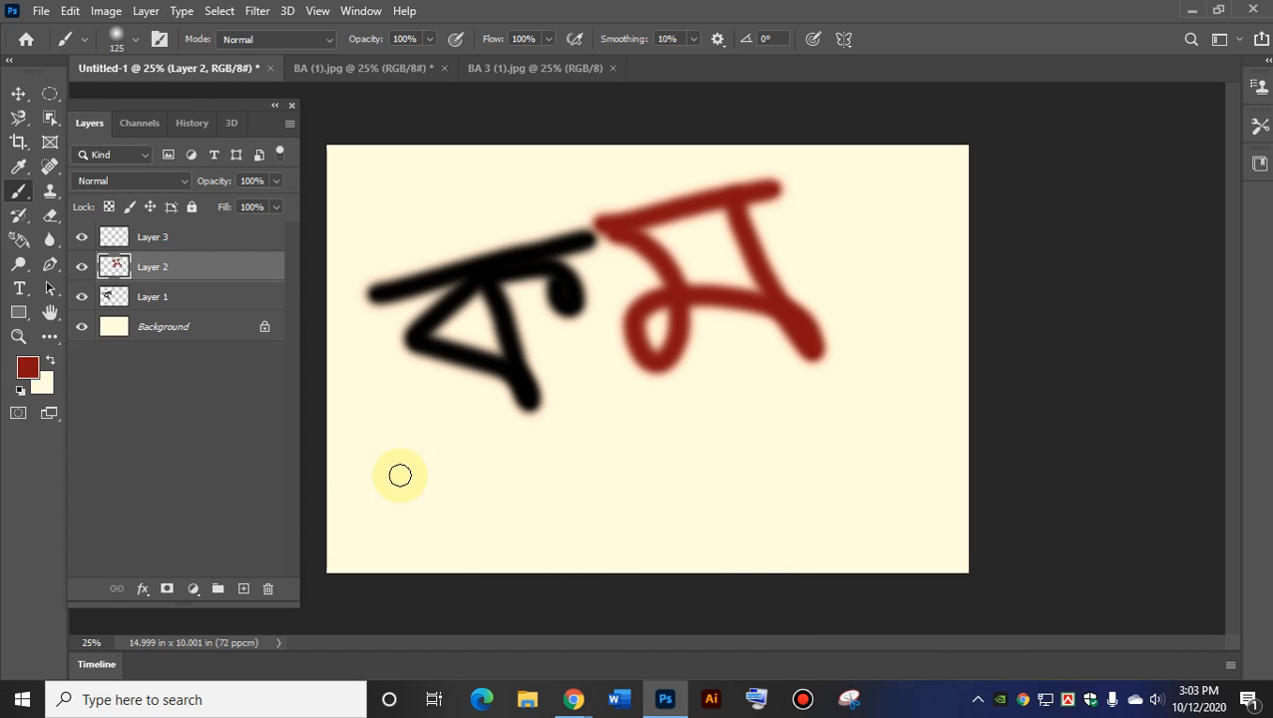
{"action": "left_click", "coordinate": [21, 95]}
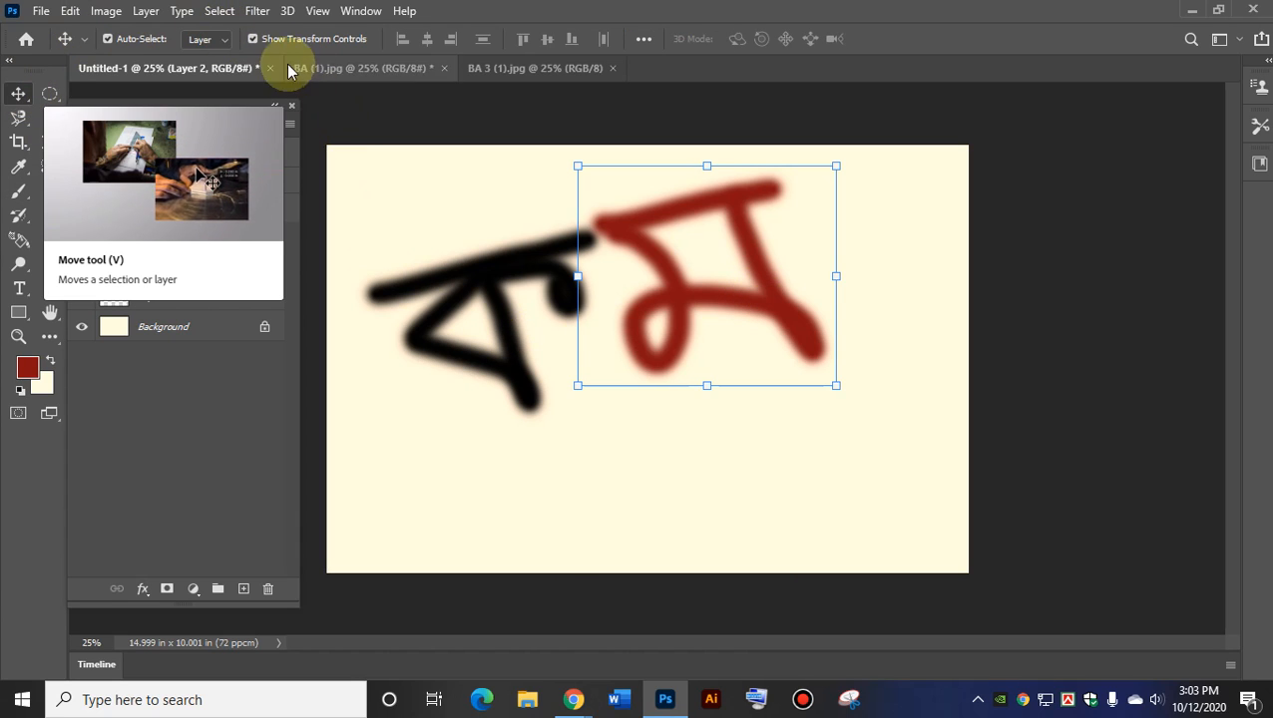
Hide transform controls, nudge the black letter up-left and the red letter down-right.
{"action": "left_click", "coordinate": [253, 39]}
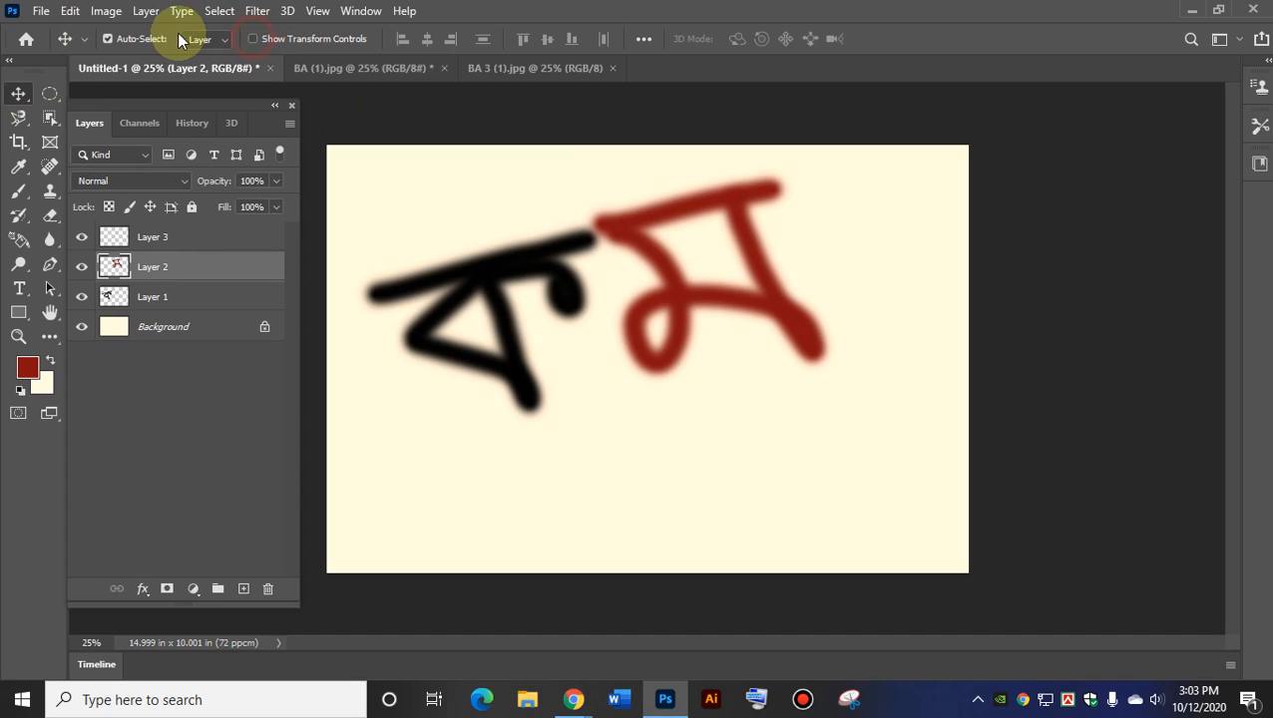
{"action": "left_click", "coordinate": [107, 39]}
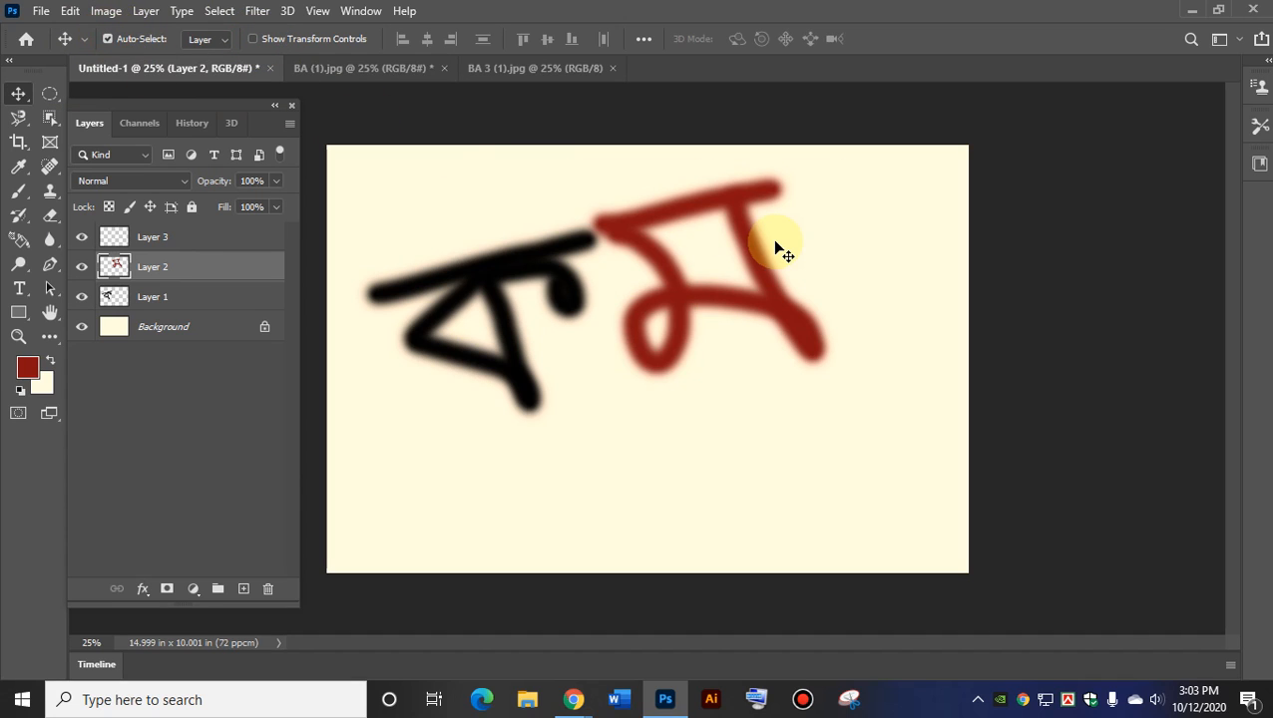
{"action": "left_click", "coordinate": [156, 297]}
{"action": "left_click_drag", "start_coordinate": [477, 286], "coordinate": [468, 364]}
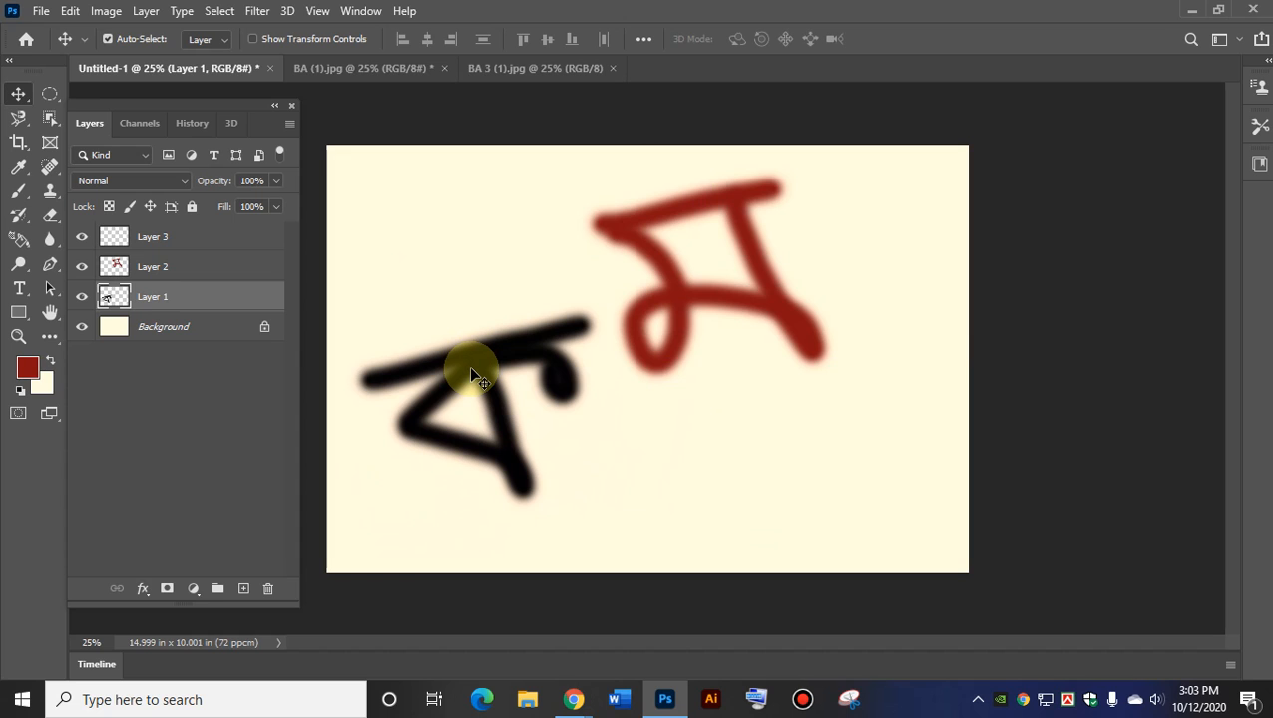
{"action": "left_click_drag", "start_coordinate": [473, 366], "coordinate": [477, 289]}
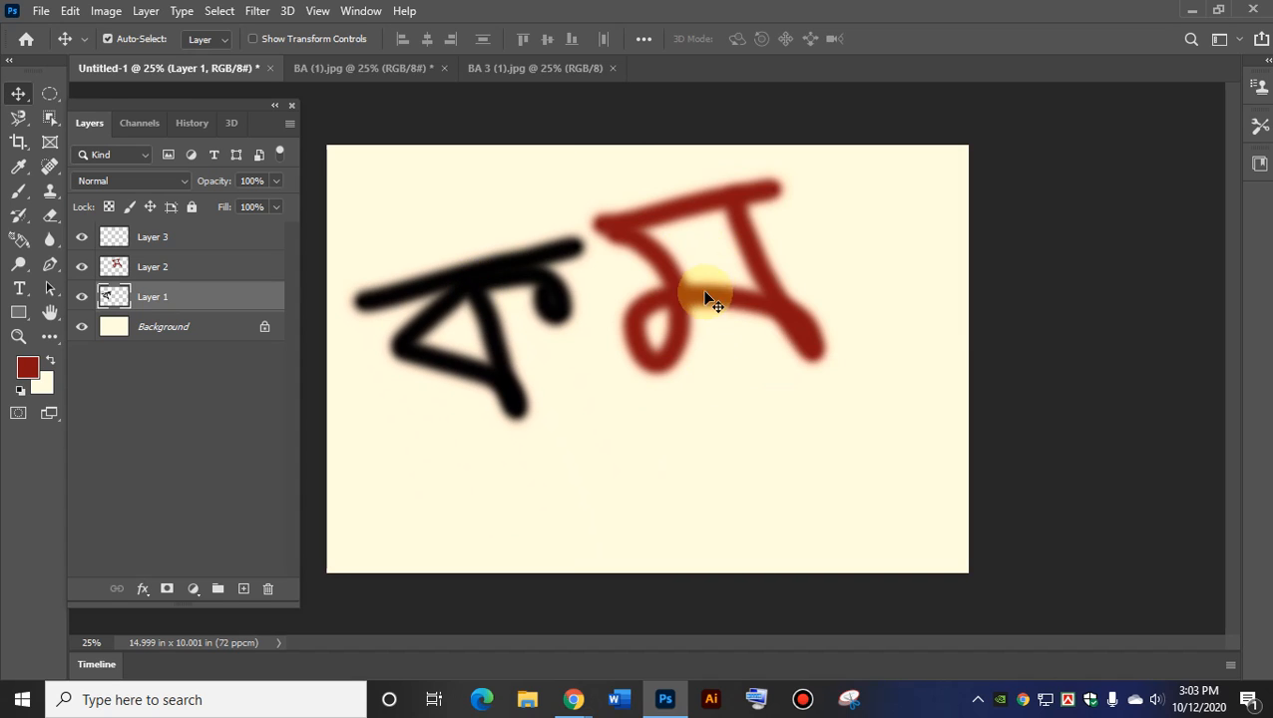
{"action": "left_click", "coordinate": [165, 265]}
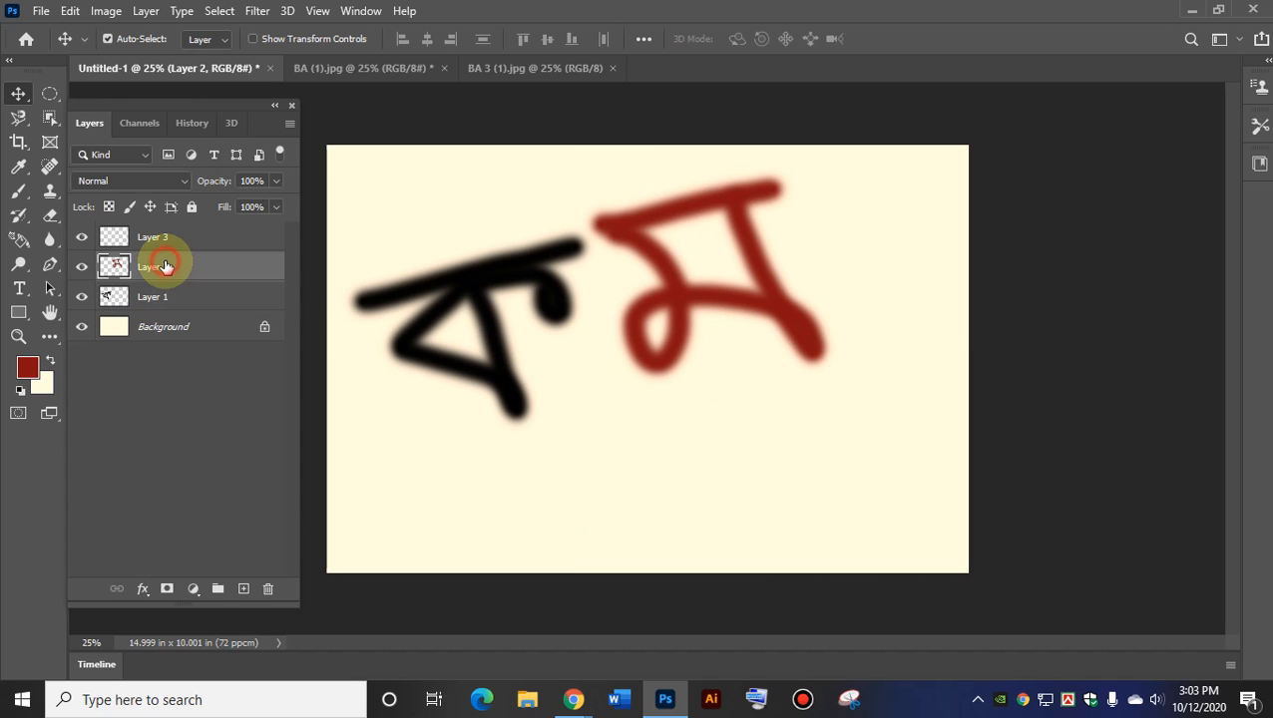
{"action": "left_click_drag", "start_coordinate": [664, 325], "coordinate": [689, 359]}
Add a Bevel & Emboss layer style to Layer 2's red letter.
{"action": "left_click", "coordinate": [146, 10]}
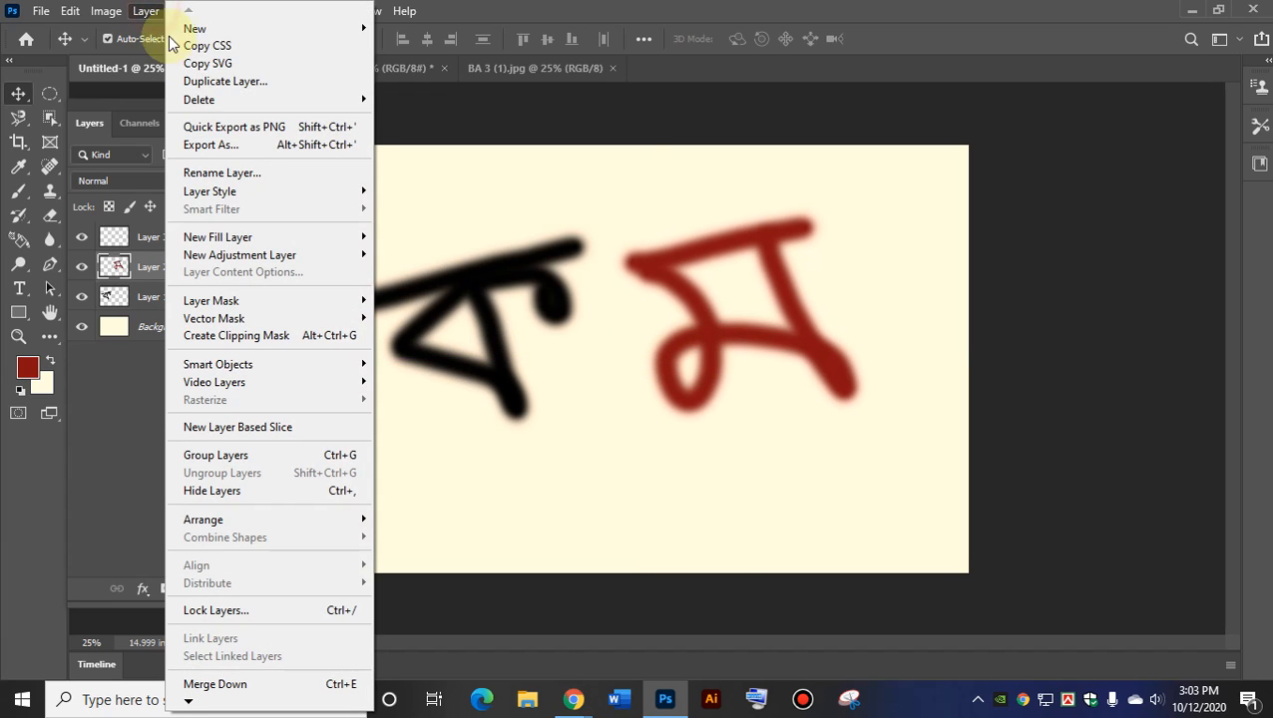
{"action": "mouse_move", "coordinate": [245, 194]}
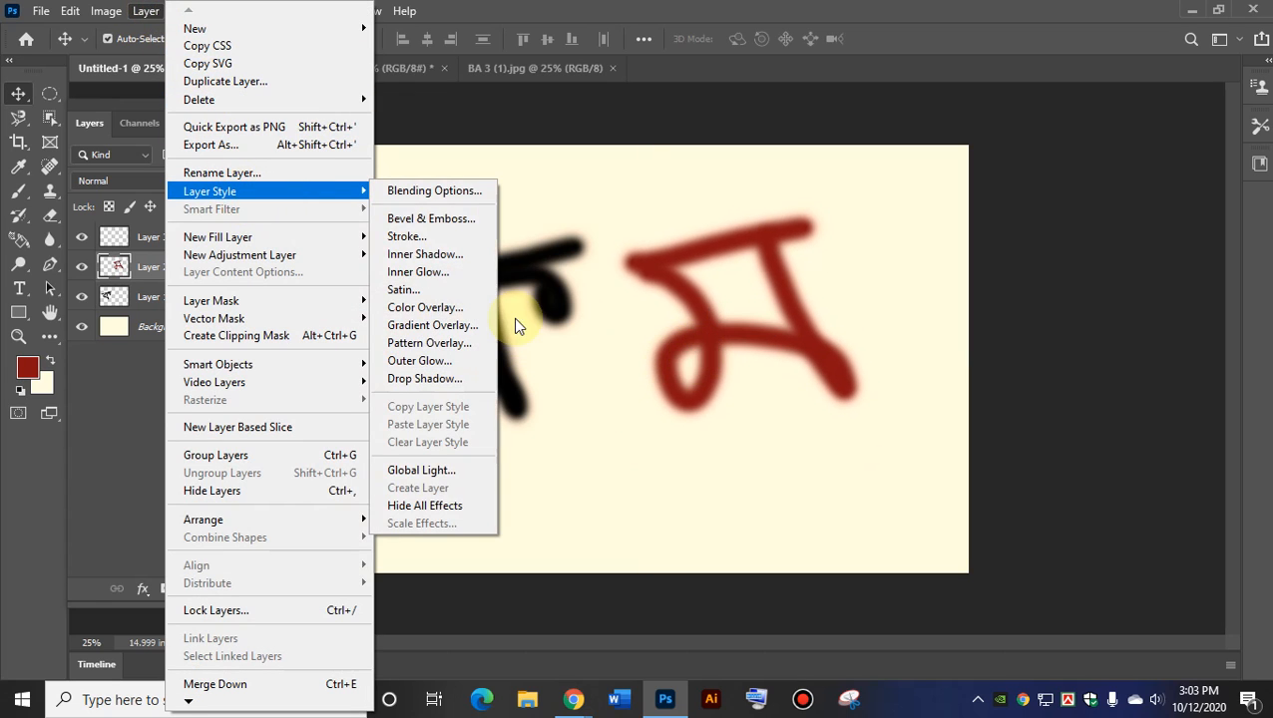
{"action": "left_click", "coordinate": [435, 220]}
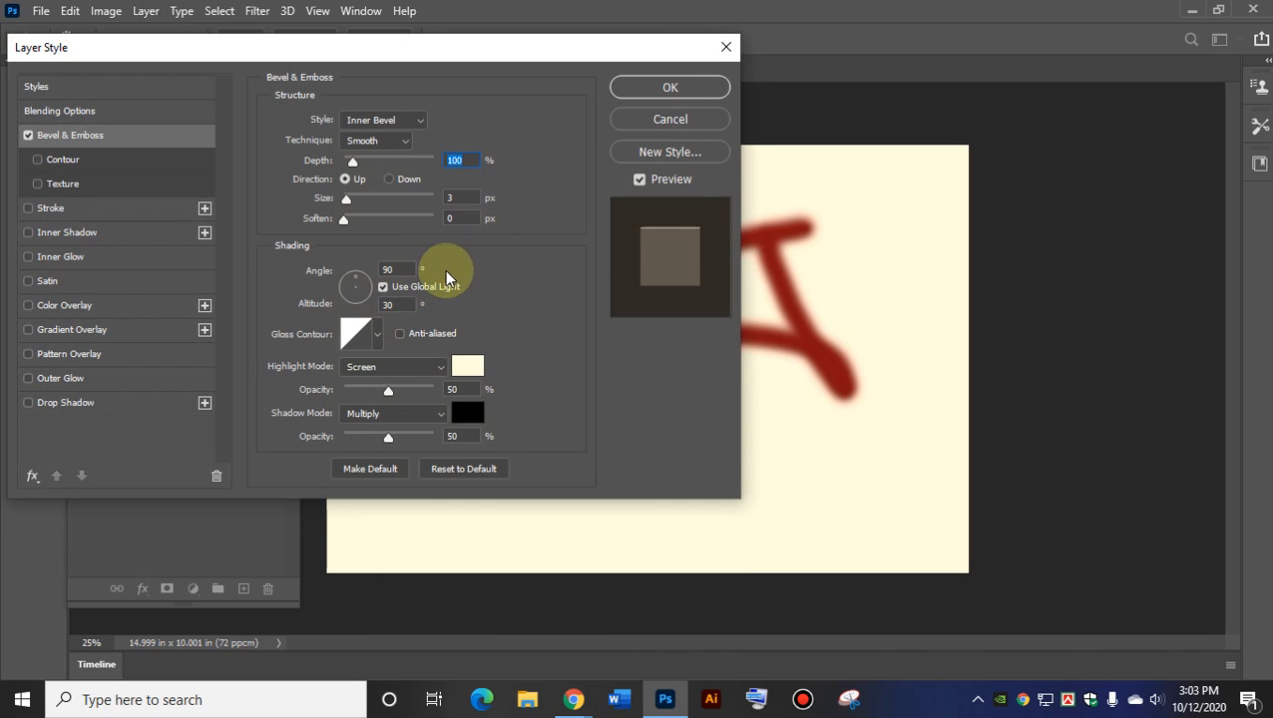
{"action": "left_click_drag", "start_coordinate": [426, 47], "coordinate": [1173, 83]}
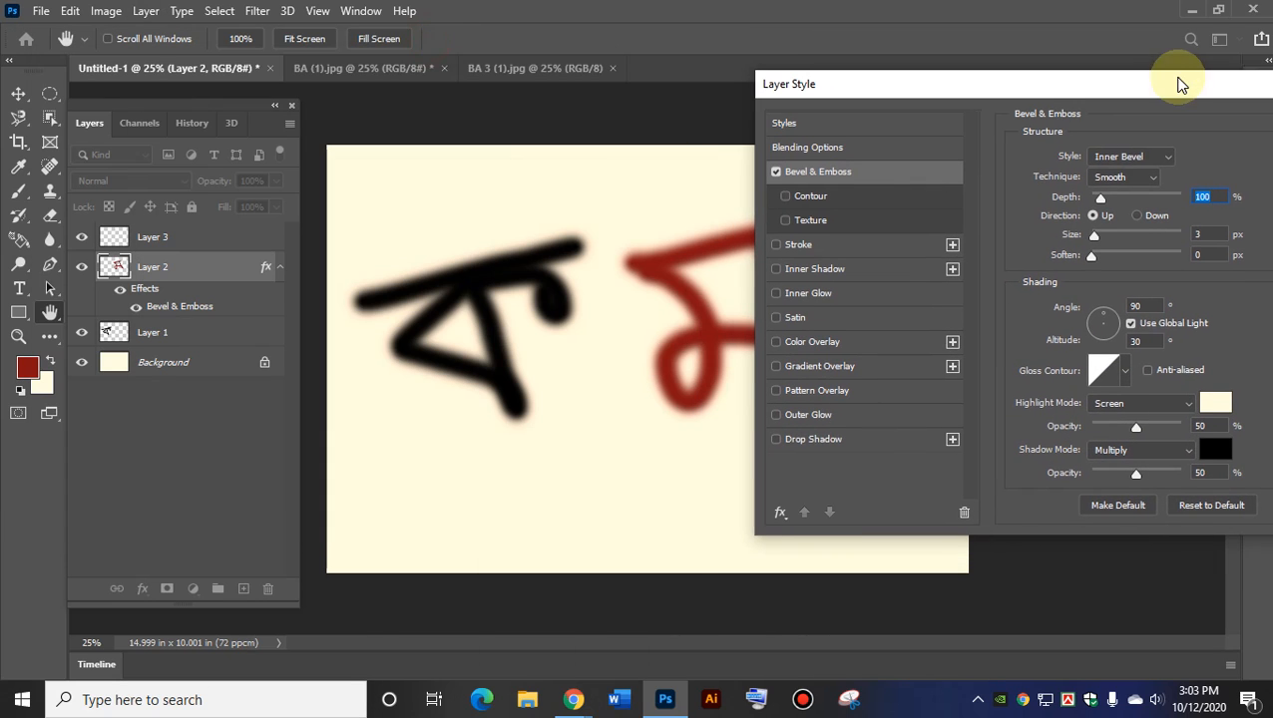
Enable Satin, Inner Shadow, Texture, Contour and Gradient Overlay, apply, then select Layer 1.
{"action": "left_click", "coordinate": [793, 317]}
{"action": "left_click", "coordinate": [803, 267]}
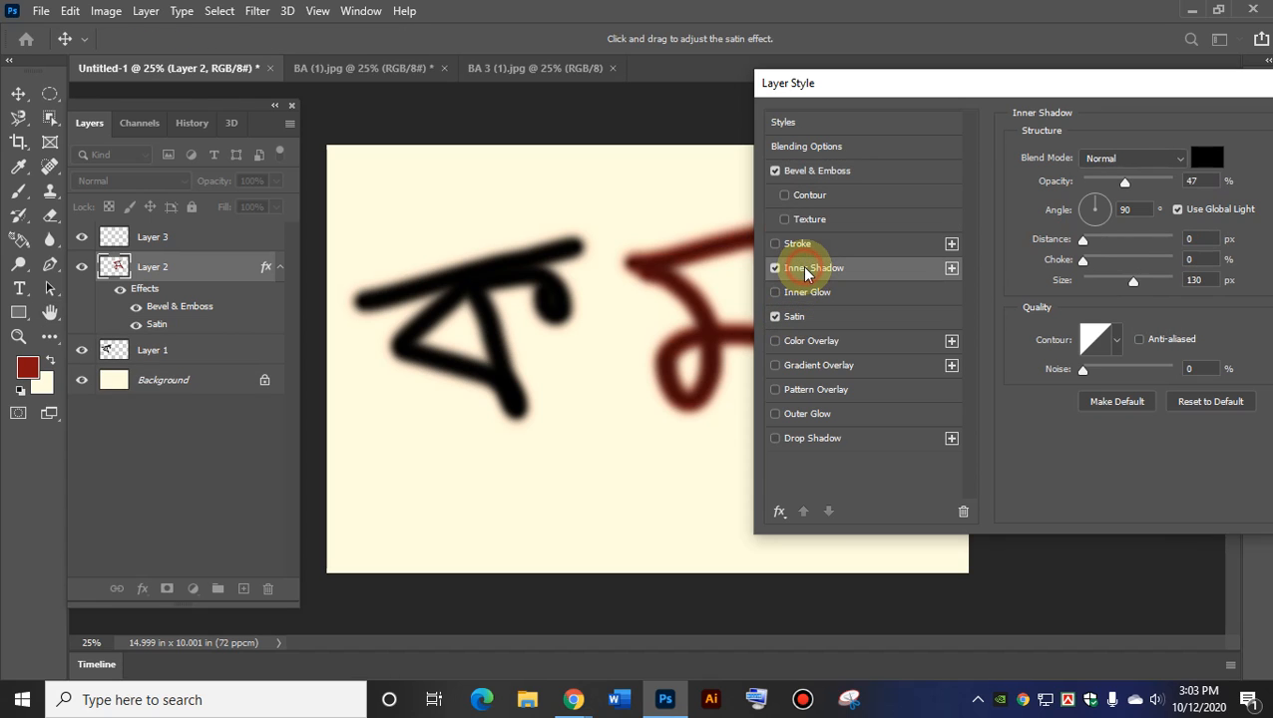
{"action": "left_click", "coordinate": [803, 219]}
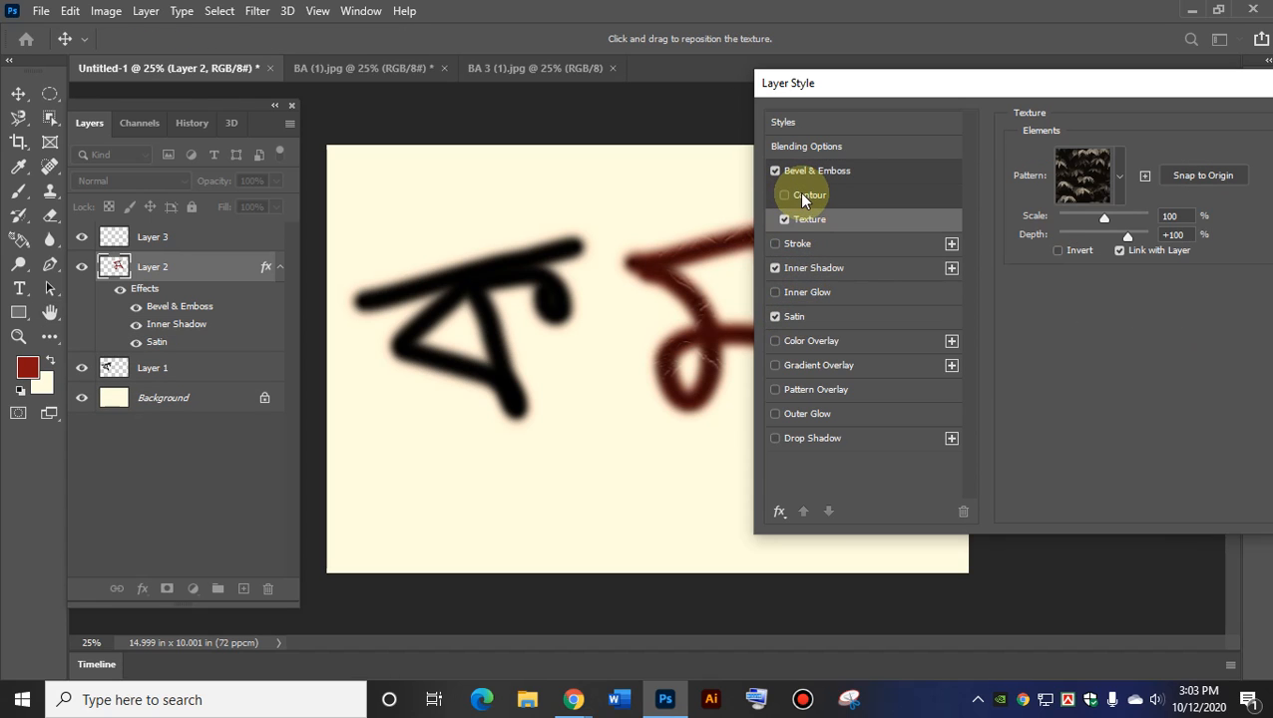
{"action": "left_click", "coordinate": [803, 194]}
{"action": "left_click", "coordinate": [803, 365]}
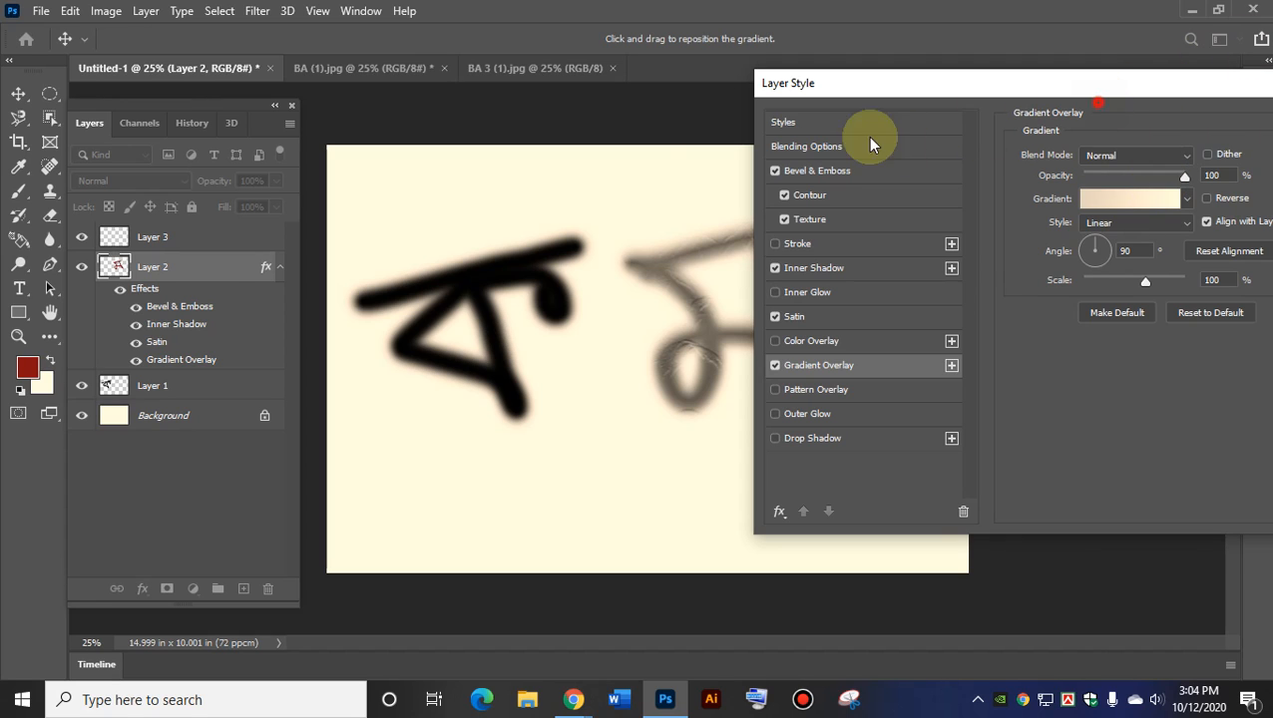
{"action": "left_click_drag", "start_coordinate": [1147, 83], "coordinate": [570, 155]}
{"action": "left_click", "coordinate": [878, 200]}
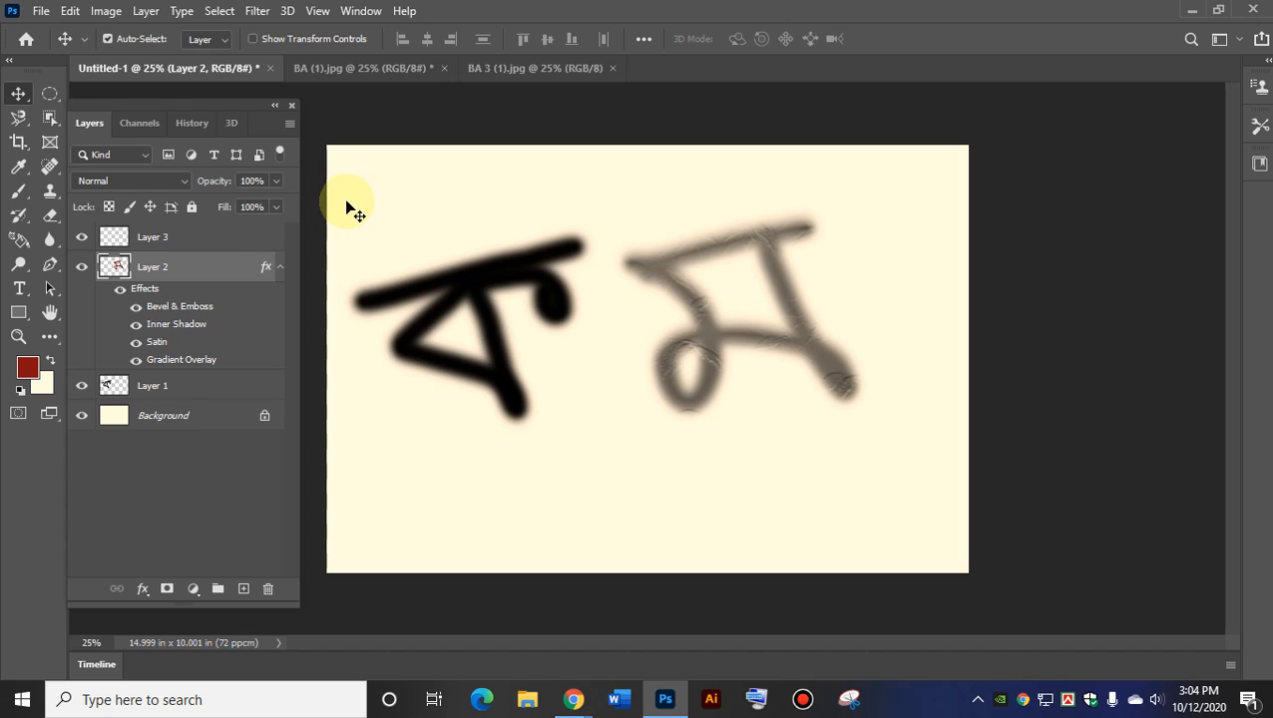
{"action": "left_click", "coordinate": [153, 388]}
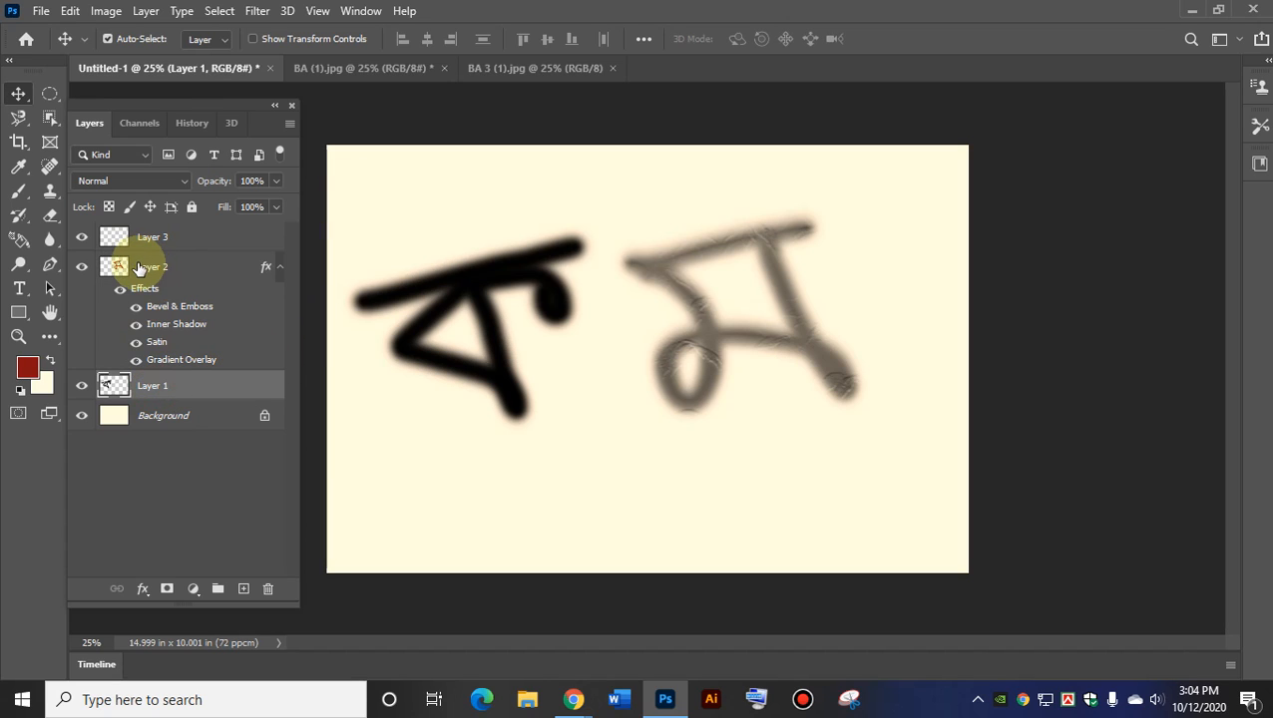
Undo the layer effects so the red letter is plain dark red again.
{"action": "left_click", "coordinate": [139, 266]}
{"action": "left_click", "coordinate": [156, 396]}
{"action": "key", "text": "ctrl+z"}
{"action": "key", "text": "ctrl+z"}
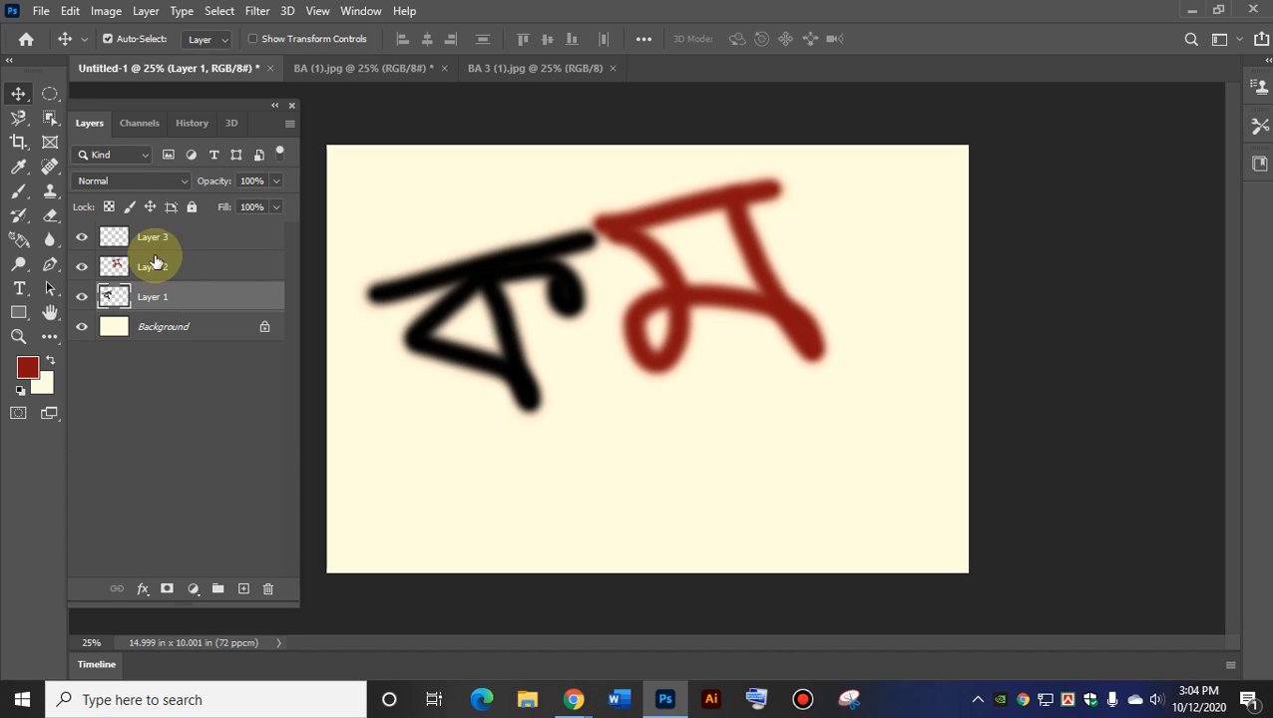
Move the red letter down about 100 px and the black letter higher and right.
{"action": "left_click", "coordinate": [158, 268]}
{"action": "left_click", "coordinate": [158, 297]}
{"action": "left_click", "coordinate": [160, 266]}
{"action": "left_click", "coordinate": [150, 297]}
{"action": "left_click", "coordinate": [152, 266]}
{"action": "left_click", "coordinate": [154, 296]}
{"action": "left_click", "coordinate": [155, 267]}
{"action": "left_click", "coordinate": [156, 298]}
{"action": "left_click", "coordinate": [157, 266]}
{"action": "left_click", "coordinate": [156, 297]}
{"action": "left_click_drag", "start_coordinate": [477, 299], "coordinate": [464, 336]}
{"action": "left_click_drag", "start_coordinate": [701, 309], "coordinate": [722, 411]}
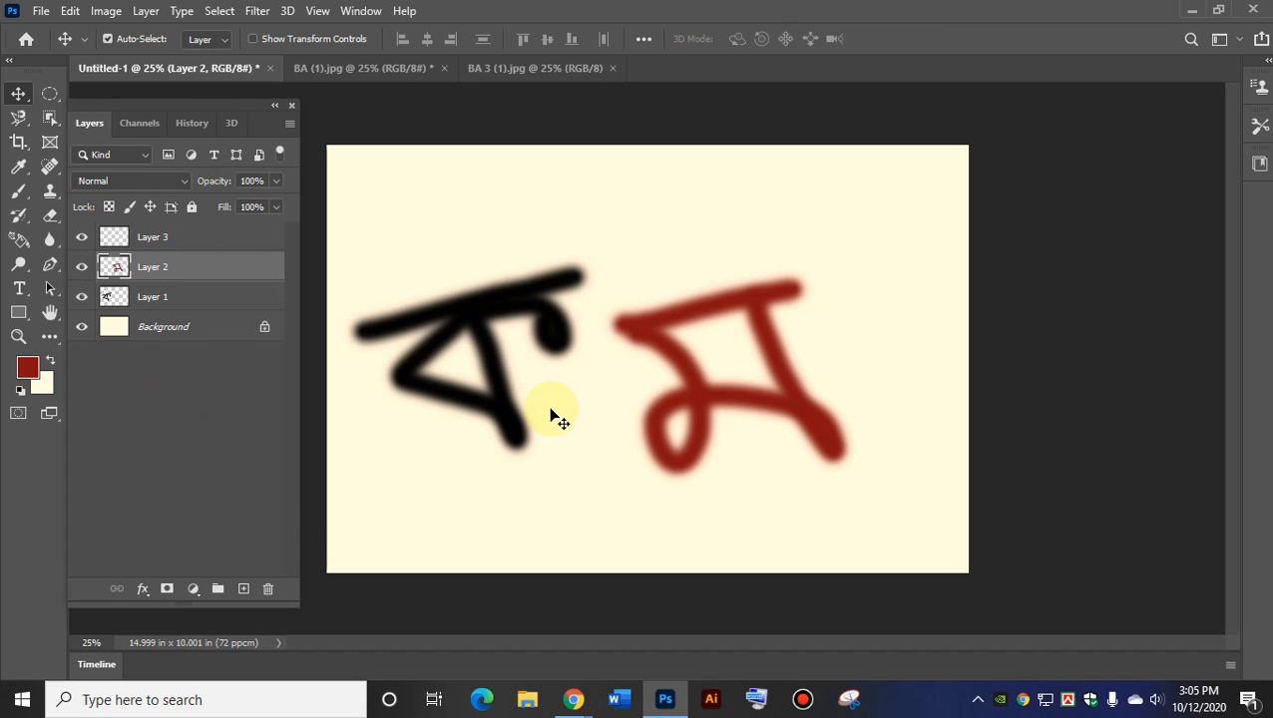
{"action": "mouse_move", "coordinate": [479, 322]}
{"action": "left_mouse_down"}
{"action": "mouse_move", "coordinate": [514, 350]}
{"action": "mouse_move", "coordinate": [496, 276]}
{"action": "mouse_move", "coordinate": [499, 289]}
{"action": "left_mouse_up"}
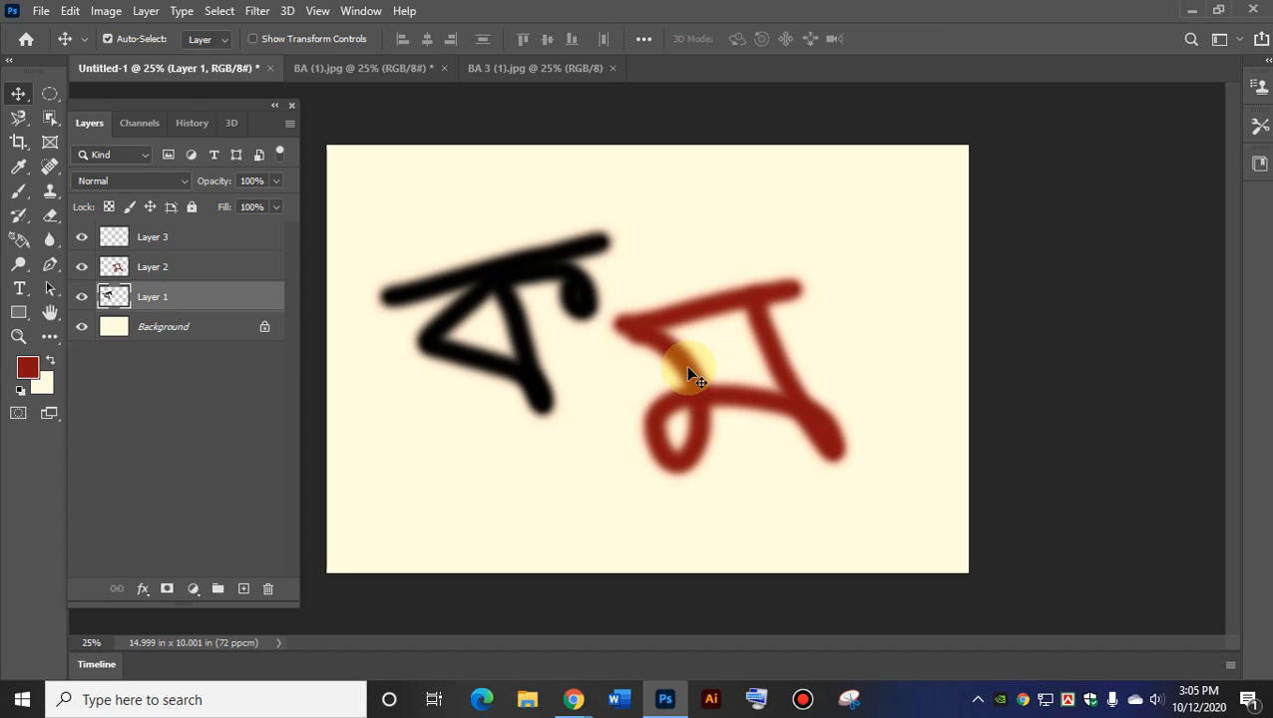
{"action": "left_click", "coordinate": [82, 268]}
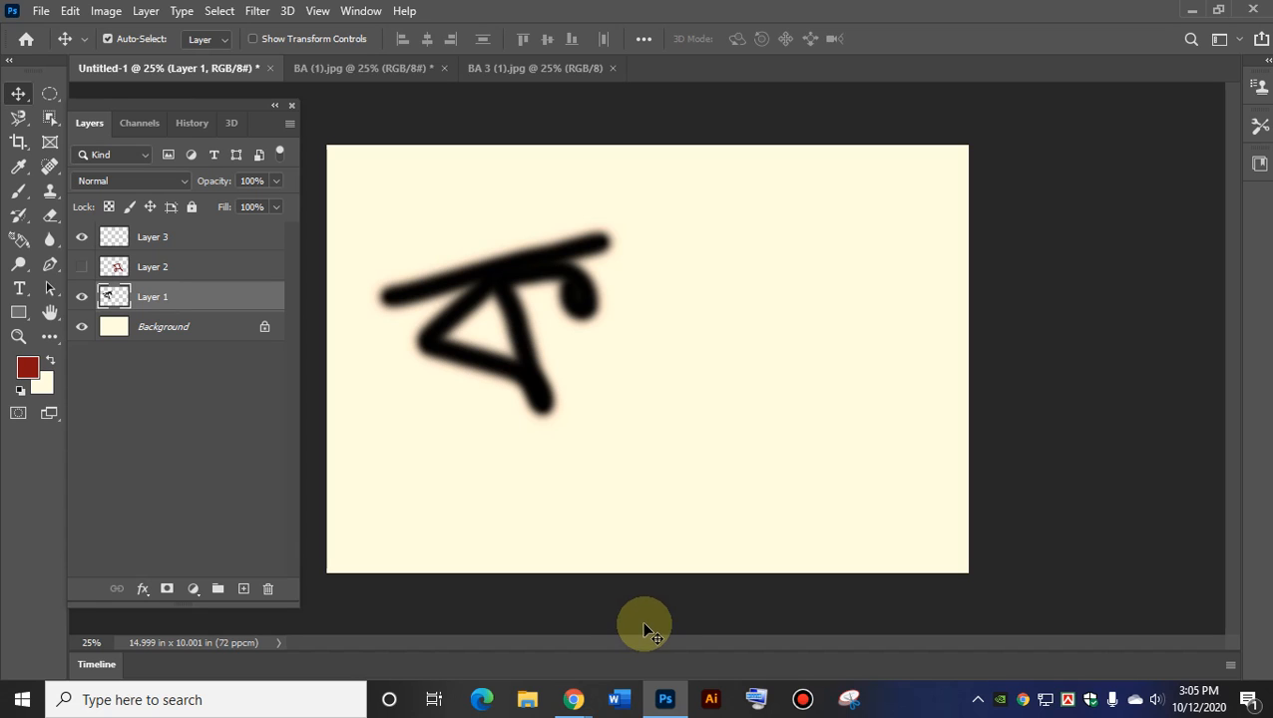
{"action": "left_click", "coordinate": [82, 267]}
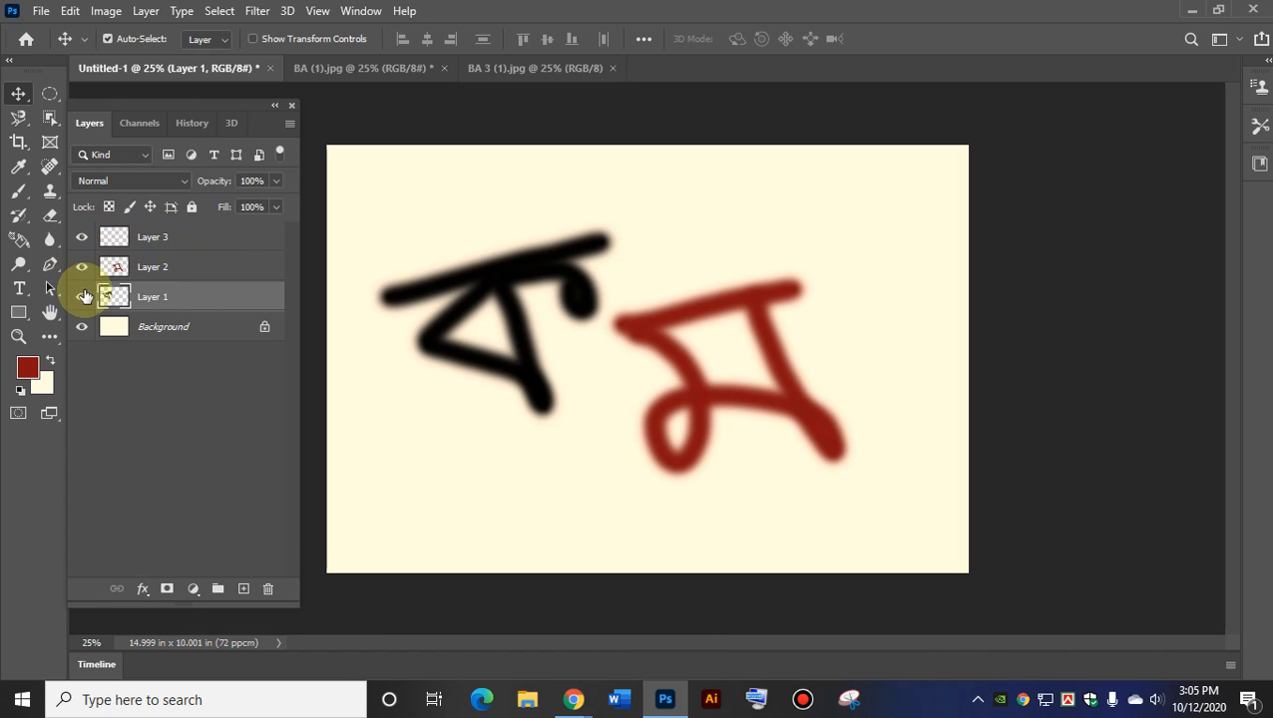
{"action": "left_click", "coordinate": [82, 298]}
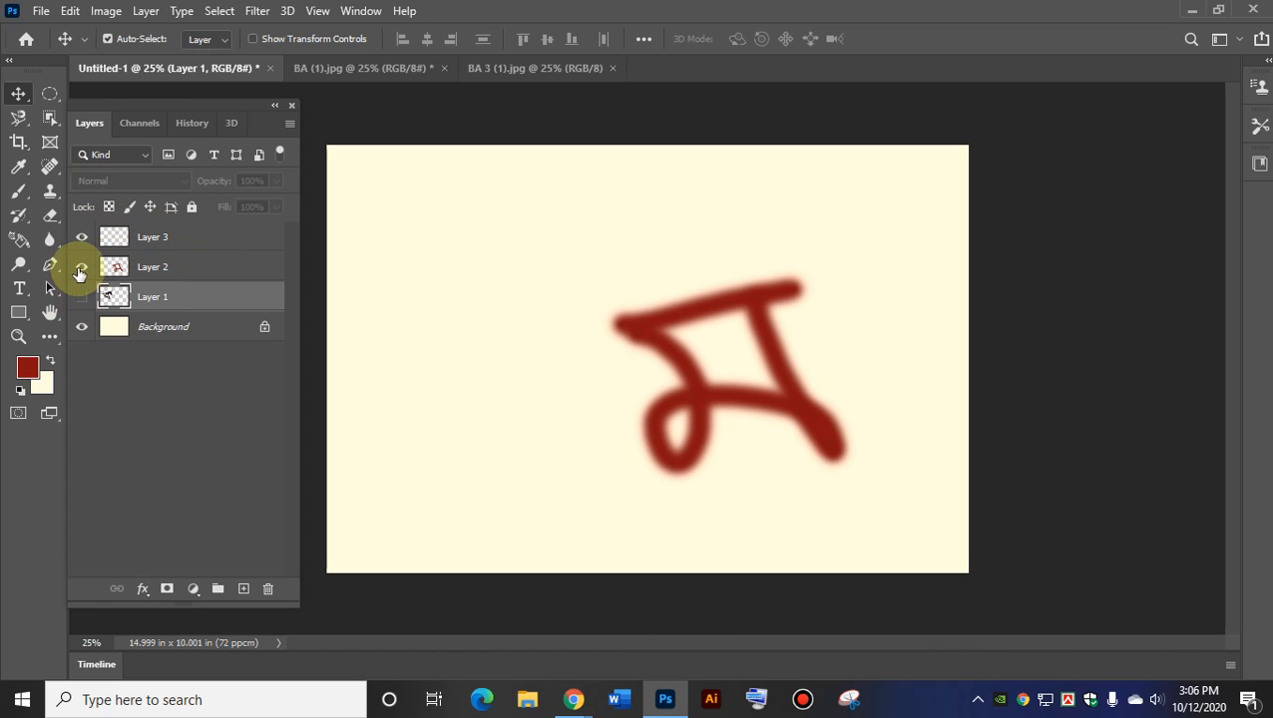
{"action": "left_click", "coordinate": [82, 267]}
{"action": "left_click", "coordinate": [81, 297]}
{"action": "left_click", "coordinate": [81, 268]}
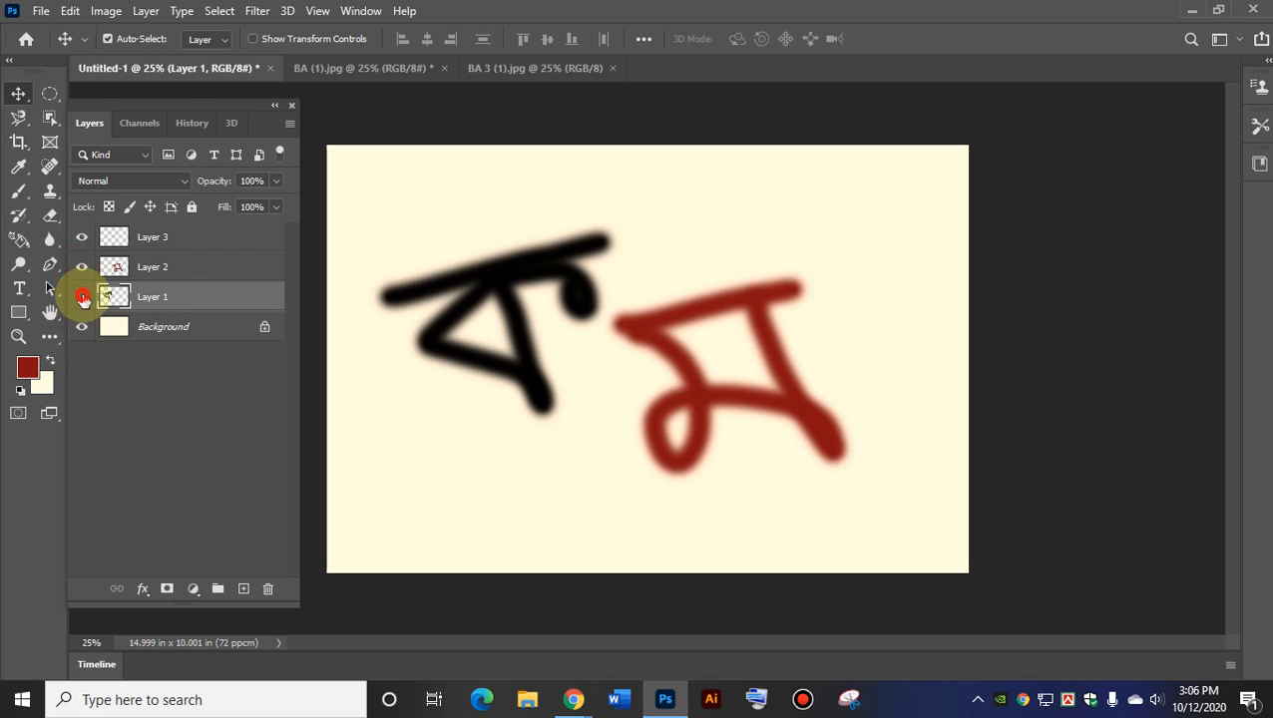
{"action": "left_click", "coordinate": [81, 298]}
{"action": "left_click", "coordinate": [82, 267]}
{"action": "left_click", "coordinate": [81, 298]}
{"action": "left_click", "coordinate": [82, 267]}
{"action": "left_click", "coordinate": [82, 298]}
{"action": "left_click", "coordinate": [82, 267]}
{"action": "left_click", "coordinate": [81, 297]}
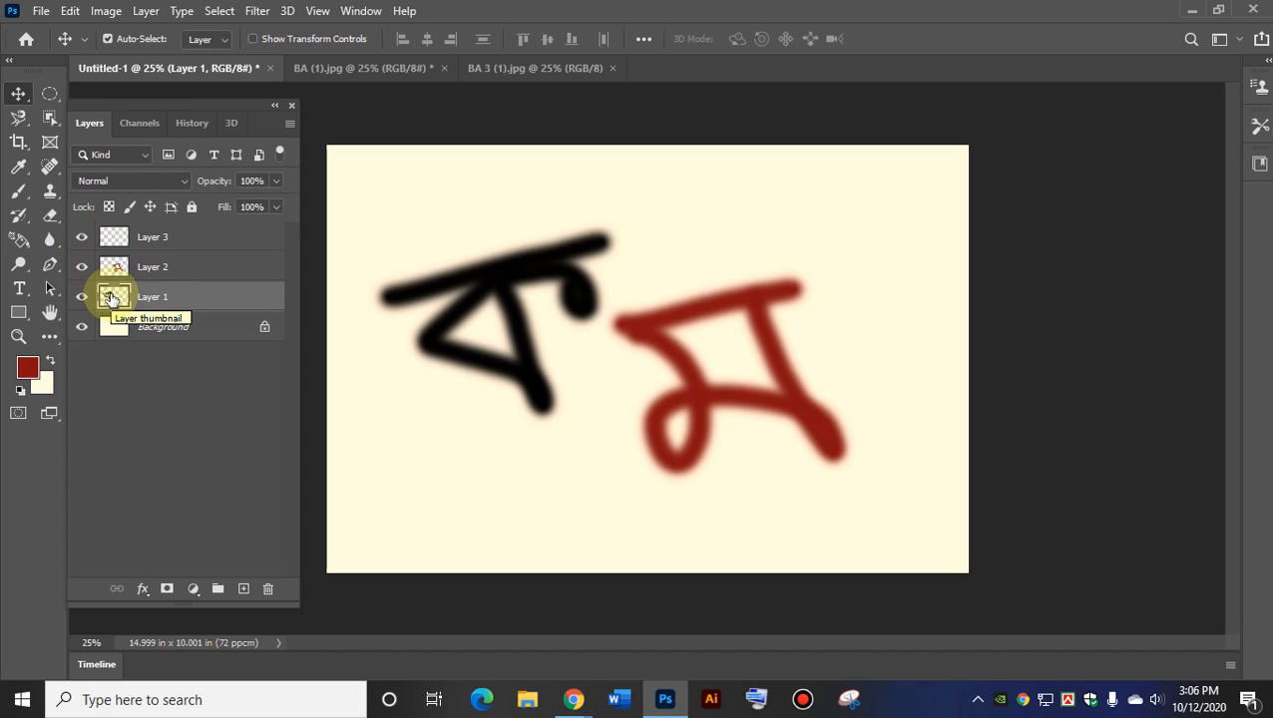
Rename Layer 1 to 'letter kho' and Layer 2 to 'pic'.
{"action": "left_click", "coordinate": [155, 302]}
{"action": "left_click", "coordinate": [155, 301]}
{"action": "double_click", "coordinate": [155, 299]}
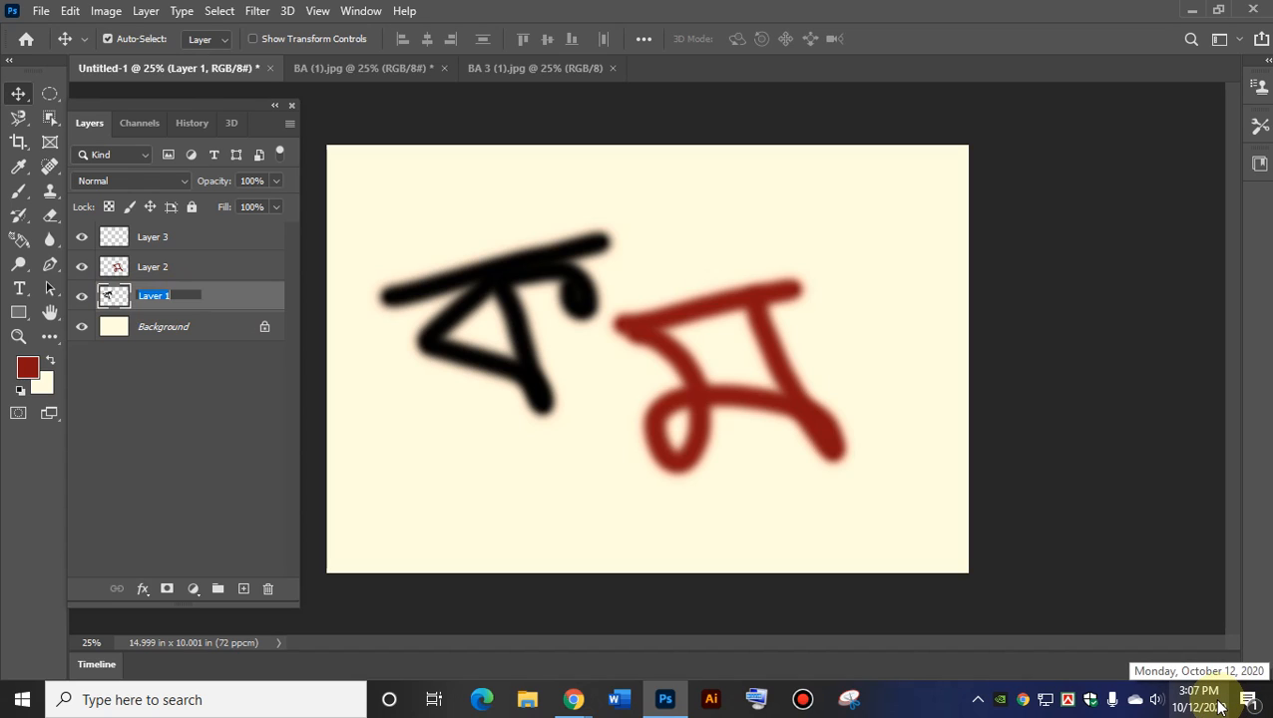
{"action": "type", "text": "letter"}
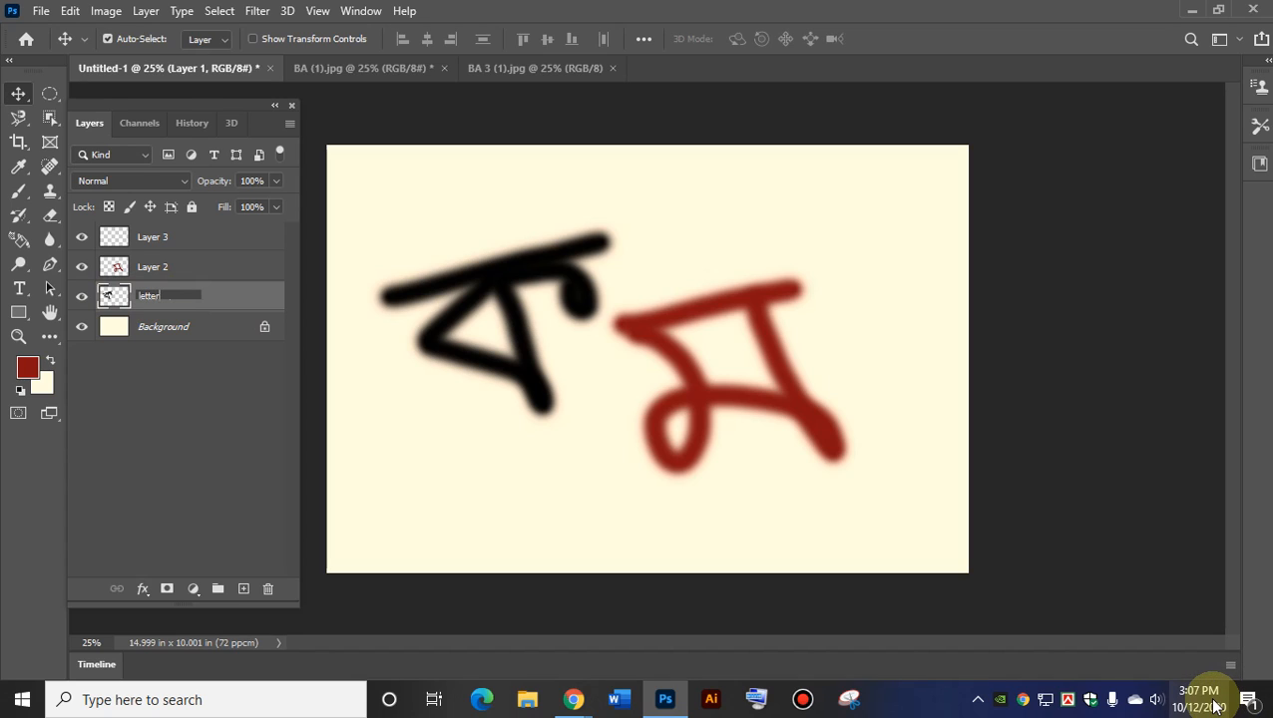
{"action": "type", "text": " kho"}
{"action": "left_click", "coordinate": [154, 269]}
{"action": "double_click", "coordinate": [155, 268]}
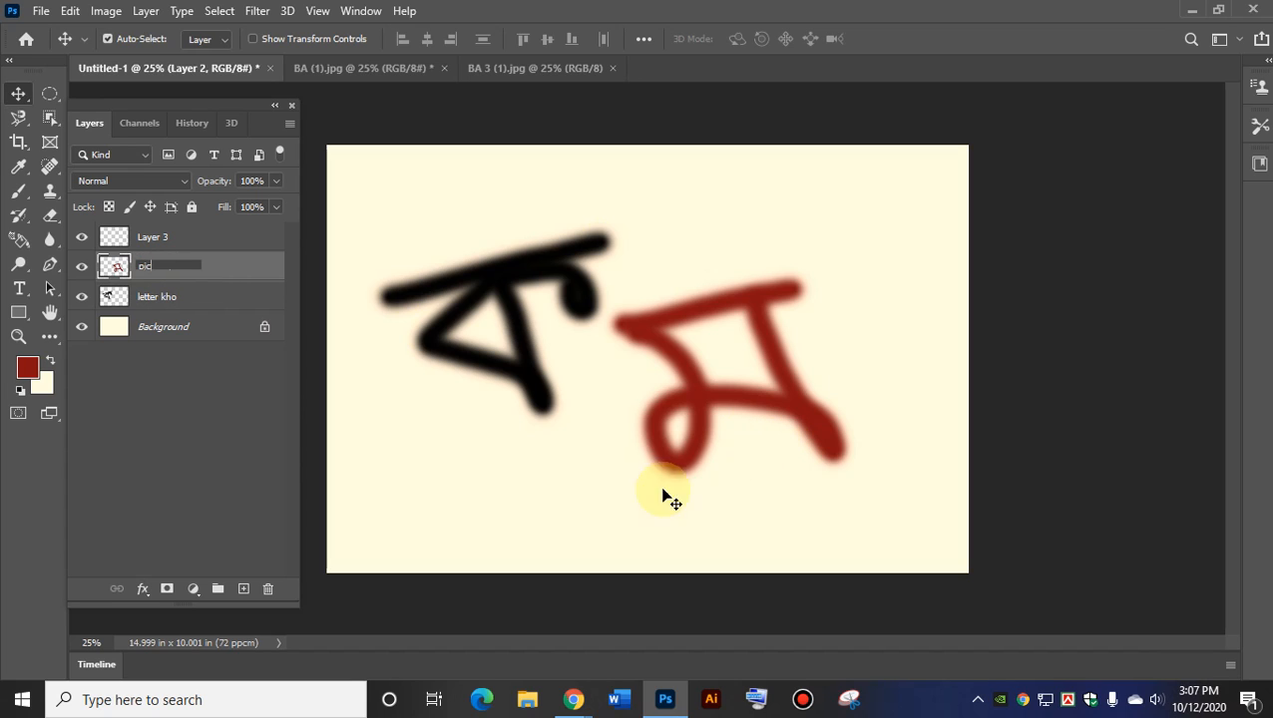
{"action": "key", "text": "Return"}
Rename Layer 3 to 'address' and check the renamed layers.
{"action": "left_click", "coordinate": [164, 239]}
{"action": "double_click", "coordinate": [170, 237]}
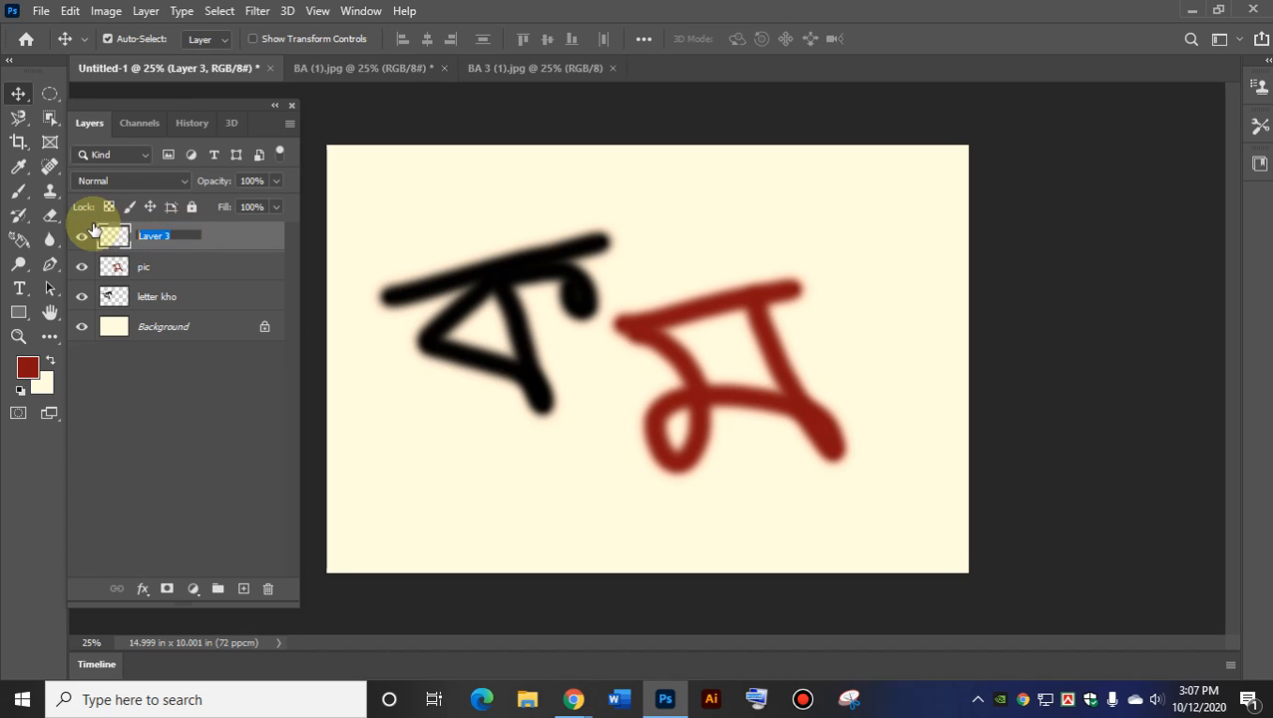
{"action": "type", "text": "address"}
{"action": "left_click", "coordinate": [155, 298]}
{"action": "left_click", "coordinate": [134, 264]}
{"action": "left_click", "coordinate": [156, 237]}
{"action": "left_click", "coordinate": [143, 272]}
{"action": "left_click", "coordinate": [161, 298]}
{"action": "left_click", "coordinate": [150, 239]}
{"action": "double_click", "coordinate": [159, 238]}
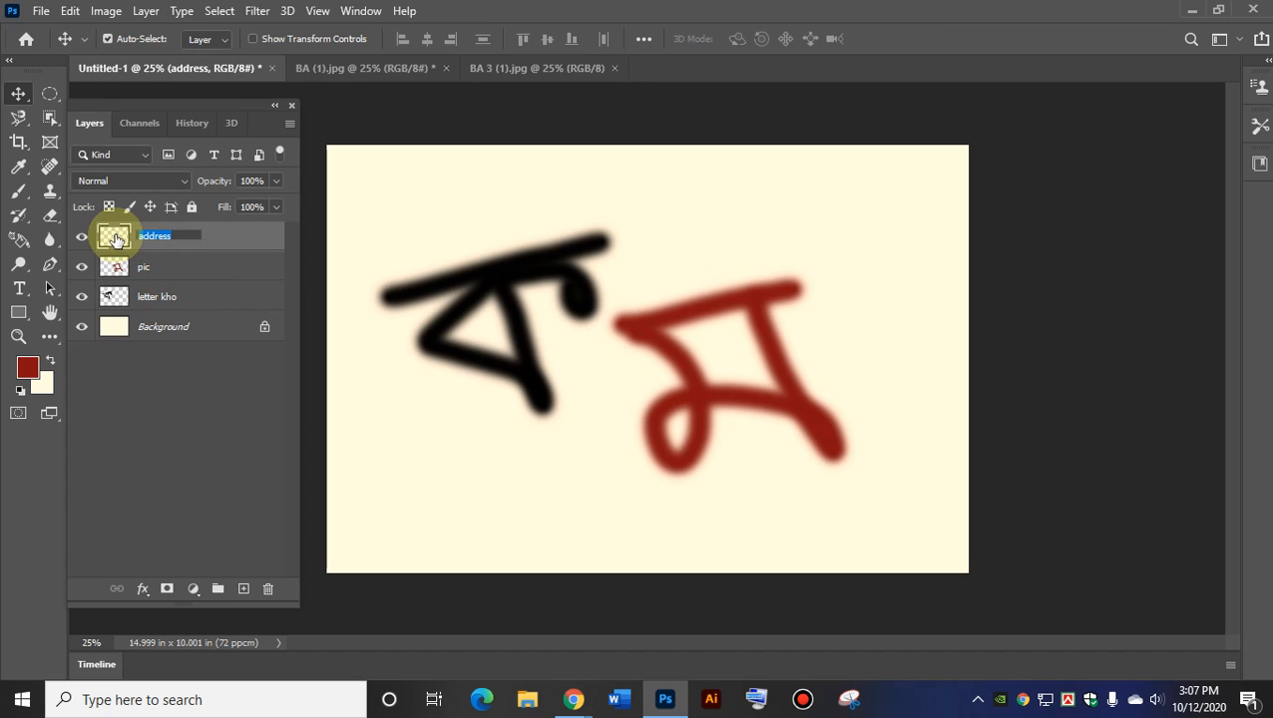
{"action": "left_click", "coordinate": [150, 274]}
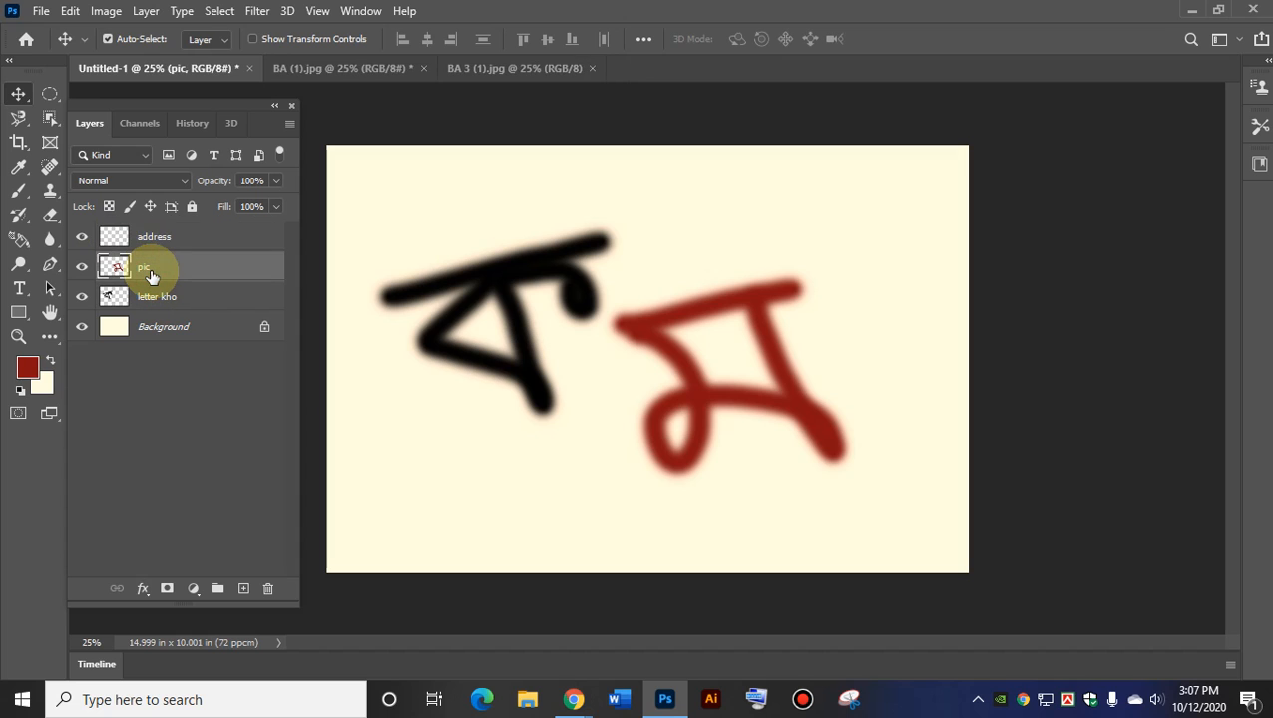
{"action": "right_click", "coordinate": [149, 267]}
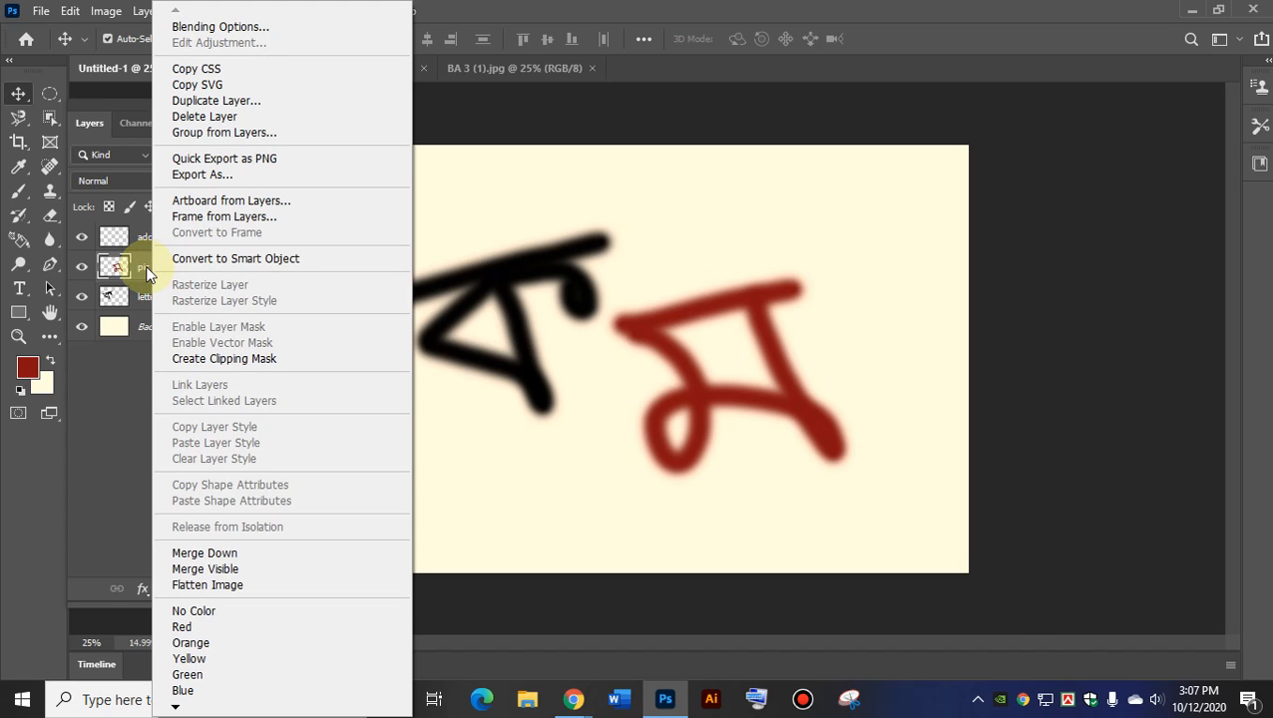
{"action": "mouse_move", "coordinate": [174, 708]}
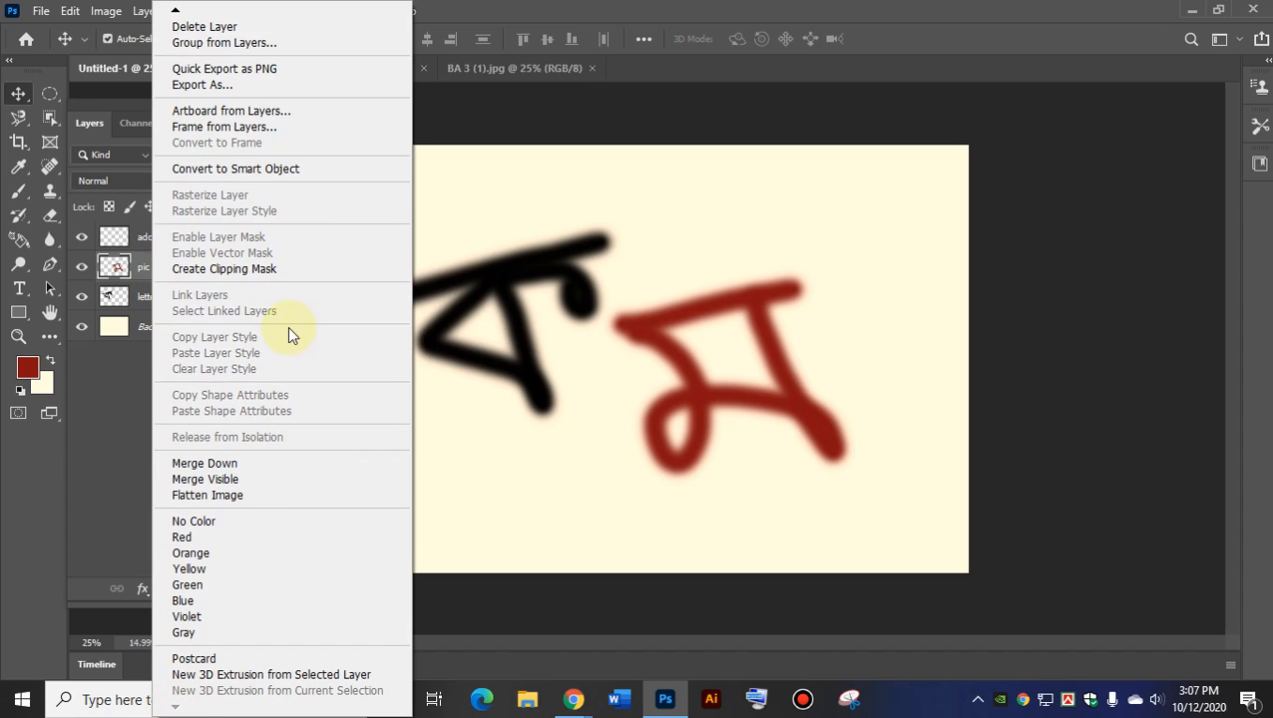
{"action": "left_click", "coordinate": [140, 265]}
{"action": "right_click", "coordinate": [140, 265]}
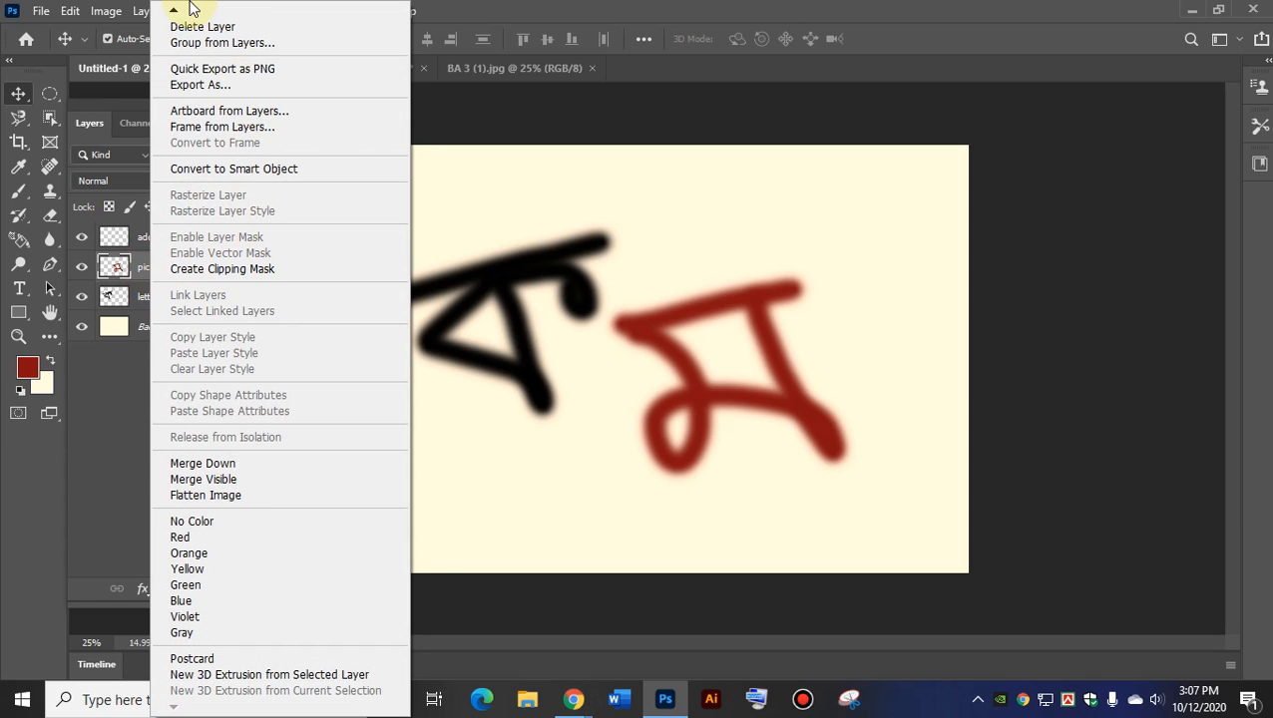
{"action": "mouse_move", "coordinate": [174, 11]}
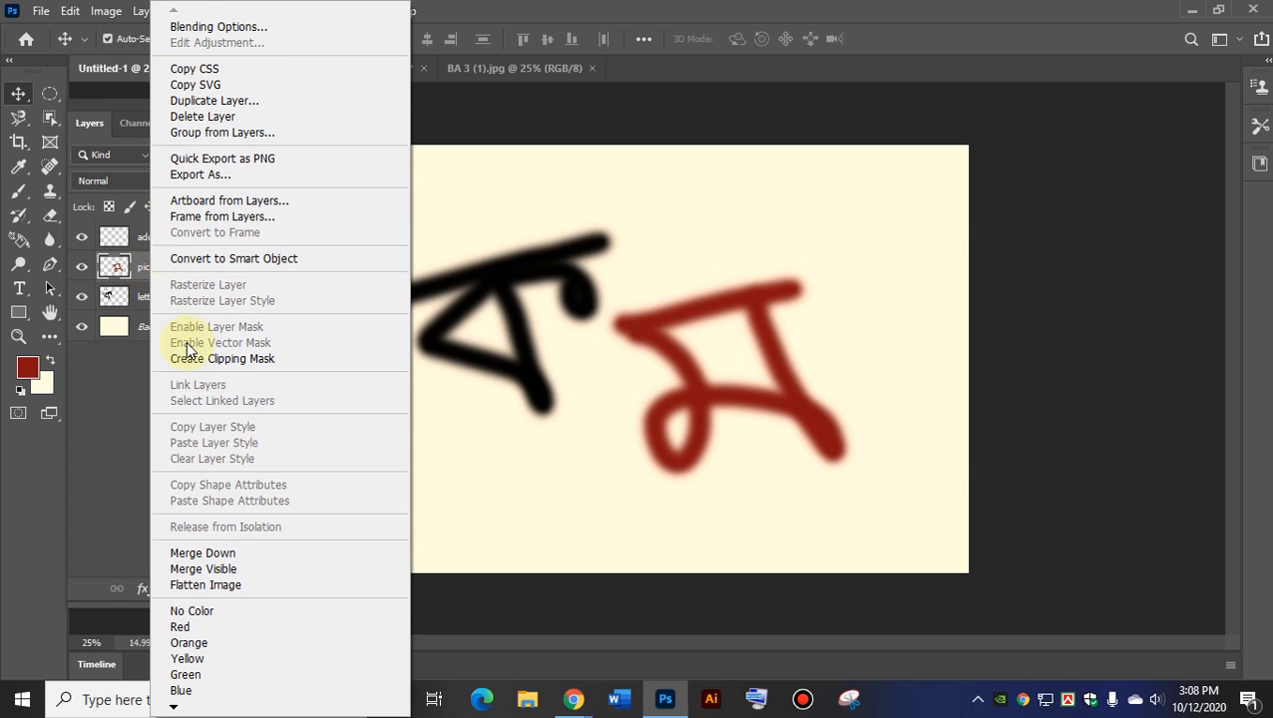
{"action": "left_click", "coordinate": [106, 426]}
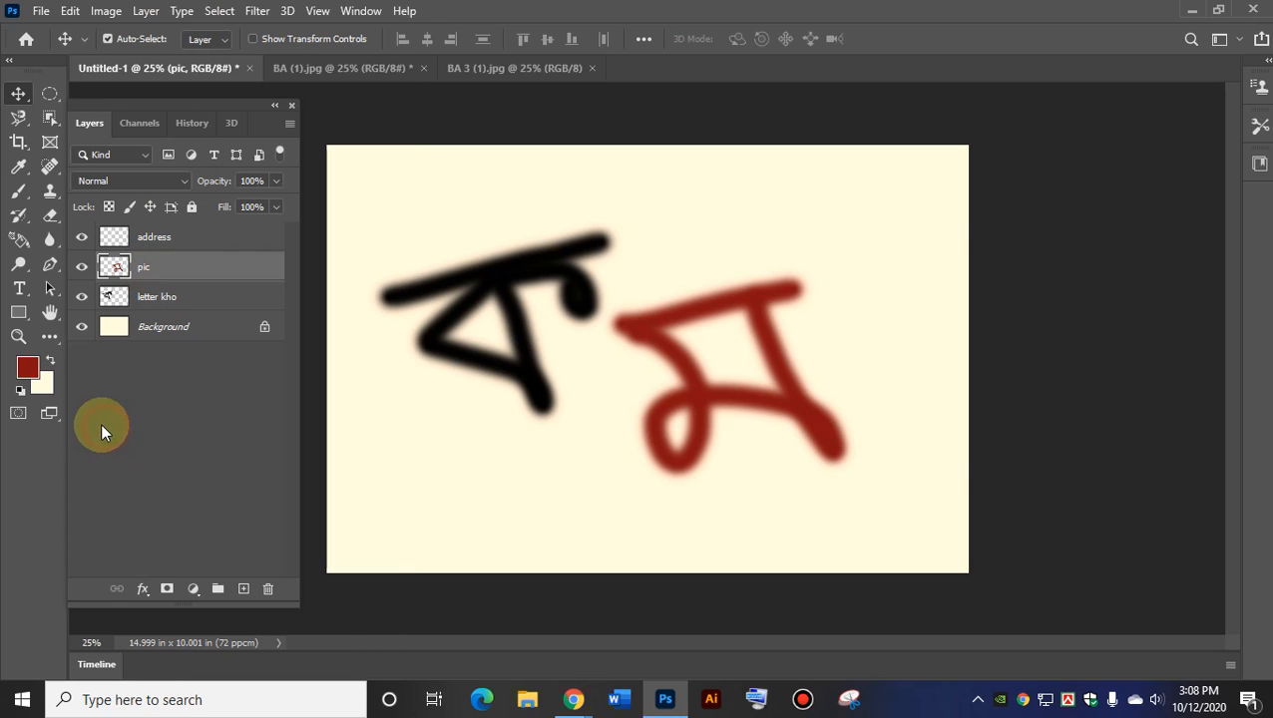
{"action": "double_click", "coordinate": [156, 236]}
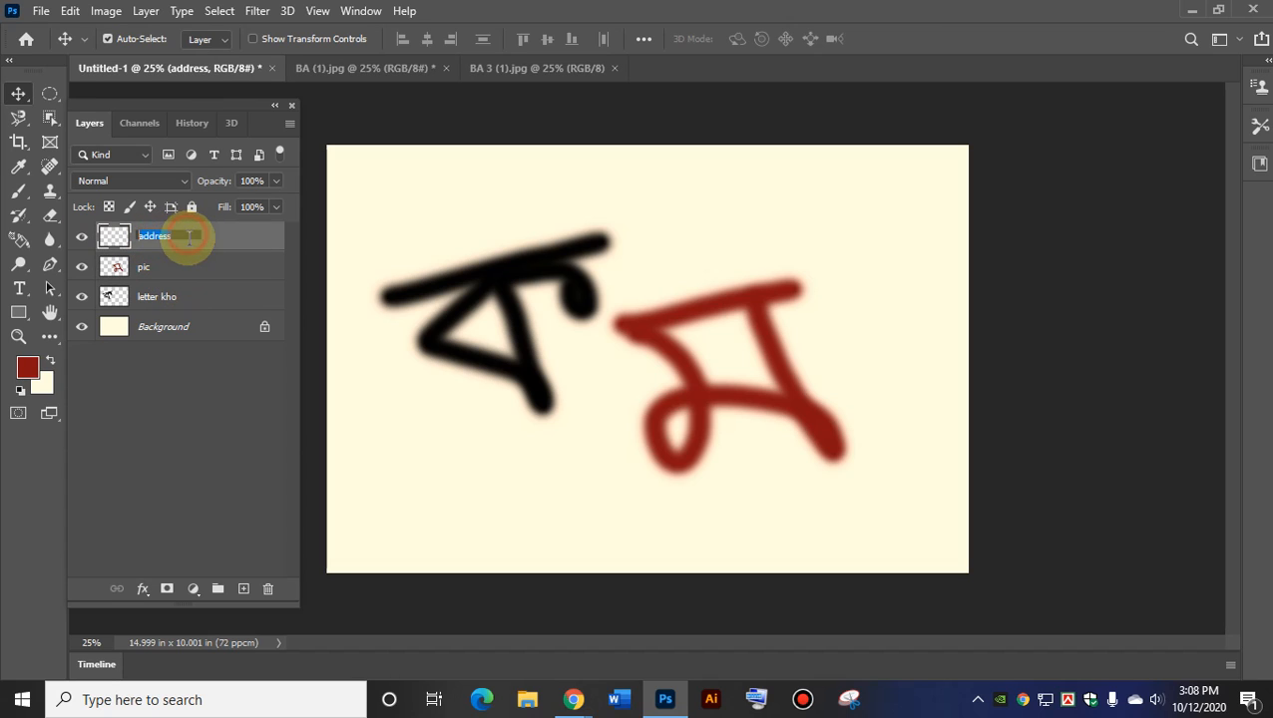
{"action": "left_click_drag", "start_coordinate": [188, 236], "coordinate": [141, 235]}
{"action": "left_click", "coordinate": [151, 270]}
{"action": "left_click", "coordinate": [167, 296]}
{"action": "left_click", "coordinate": [165, 265]}
{"action": "left_click", "coordinate": [162, 242]}
{"action": "left_click", "coordinate": [158, 269]}
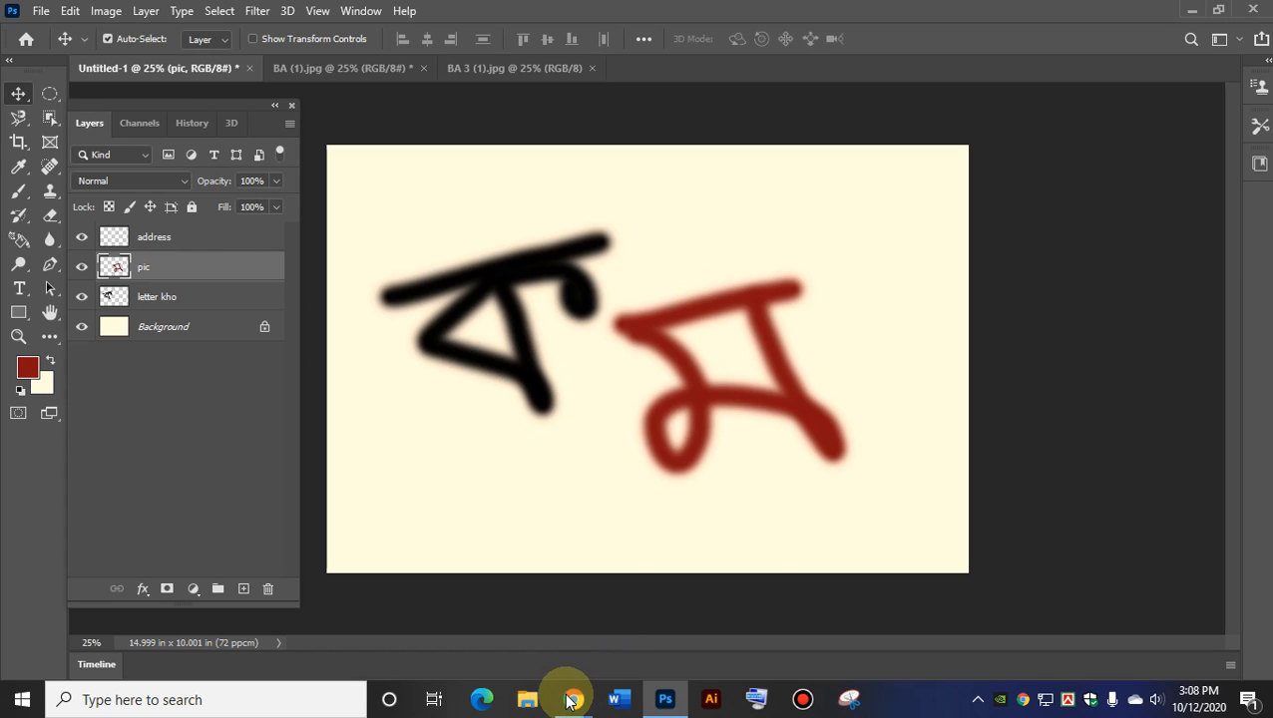
{"action": "mouse_move", "coordinate": [574, 704]}
{"action": "left_click", "coordinate": [464, 624]}
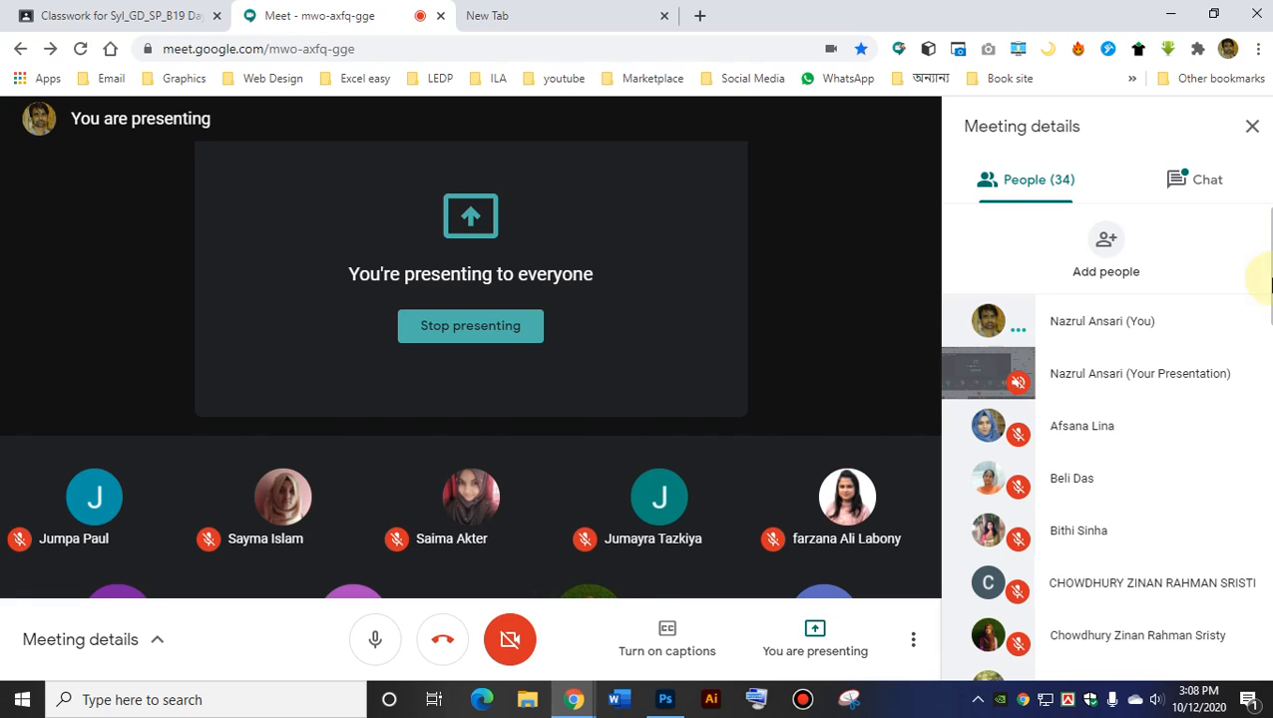
{"action": "scroll", "coordinate": [1259, 299], "scroll_direction": "down", "scroll_amount": 2}
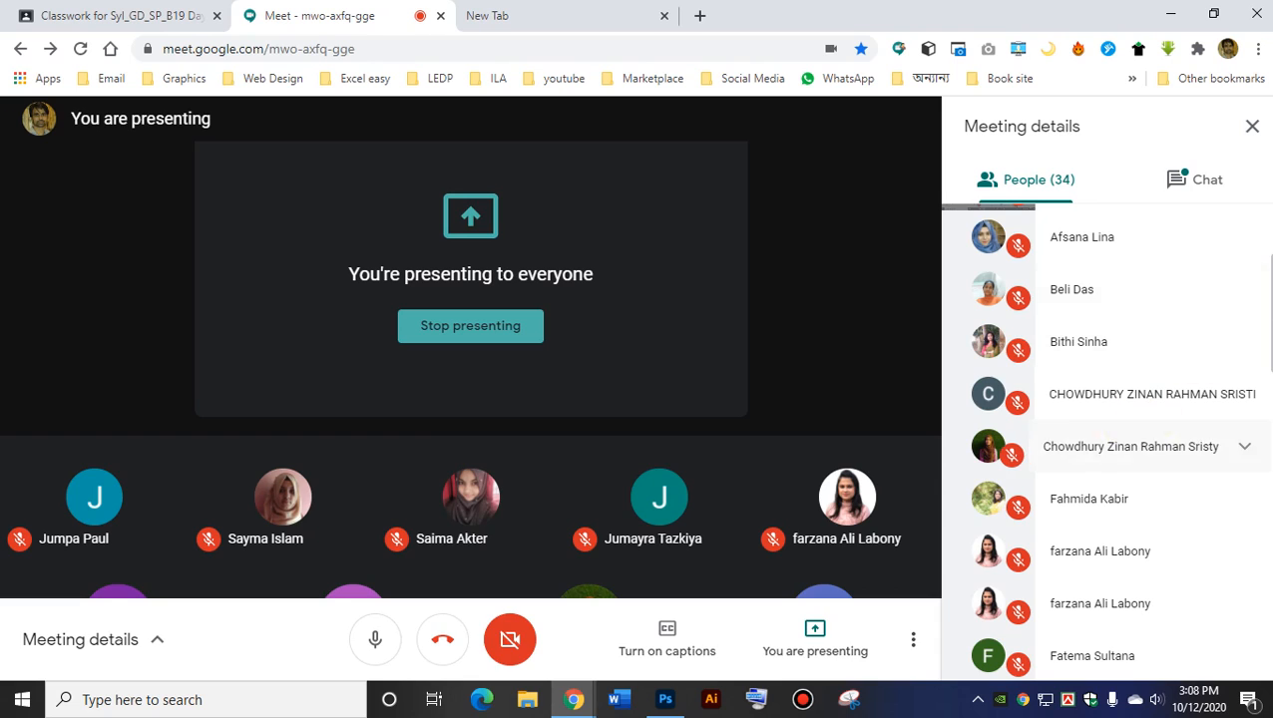
{"action": "left_click", "coordinate": [1173, 14]}
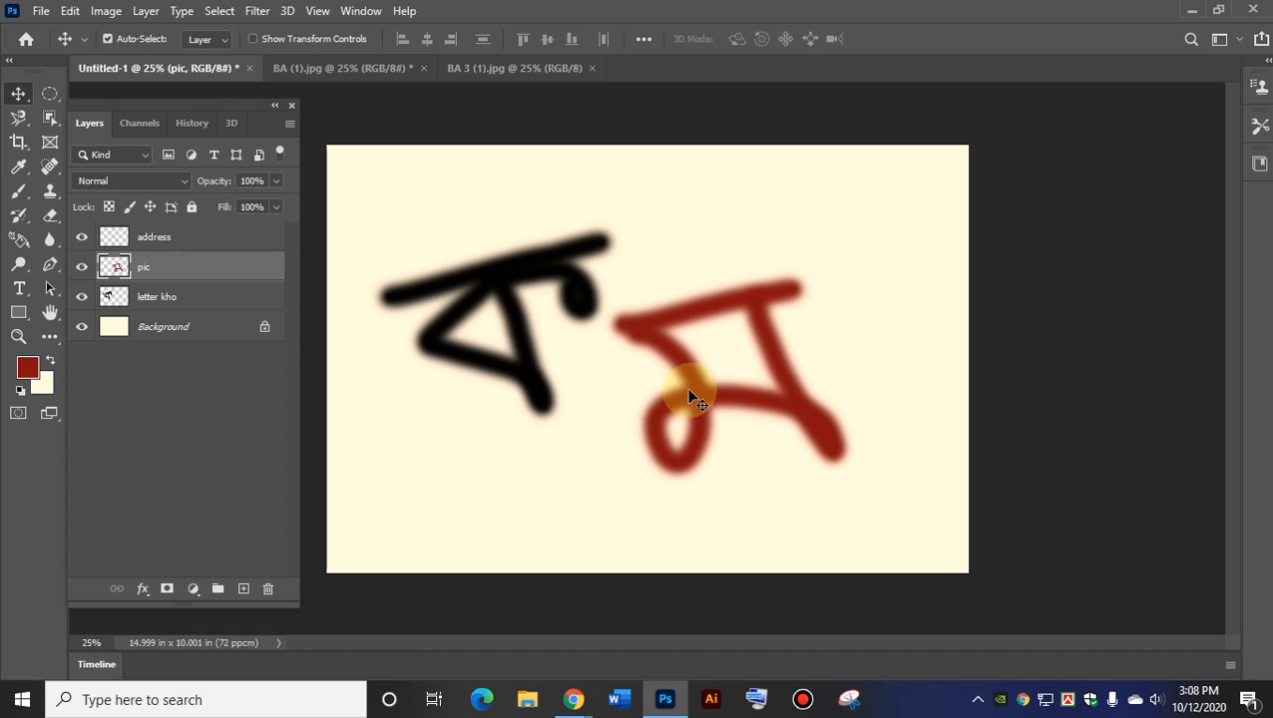
Drag the pic layer's red letter down-left onto the black letter's lower part.
{"action": "left_click_drag", "start_coordinate": [696, 375], "coordinate": [529, 451]}
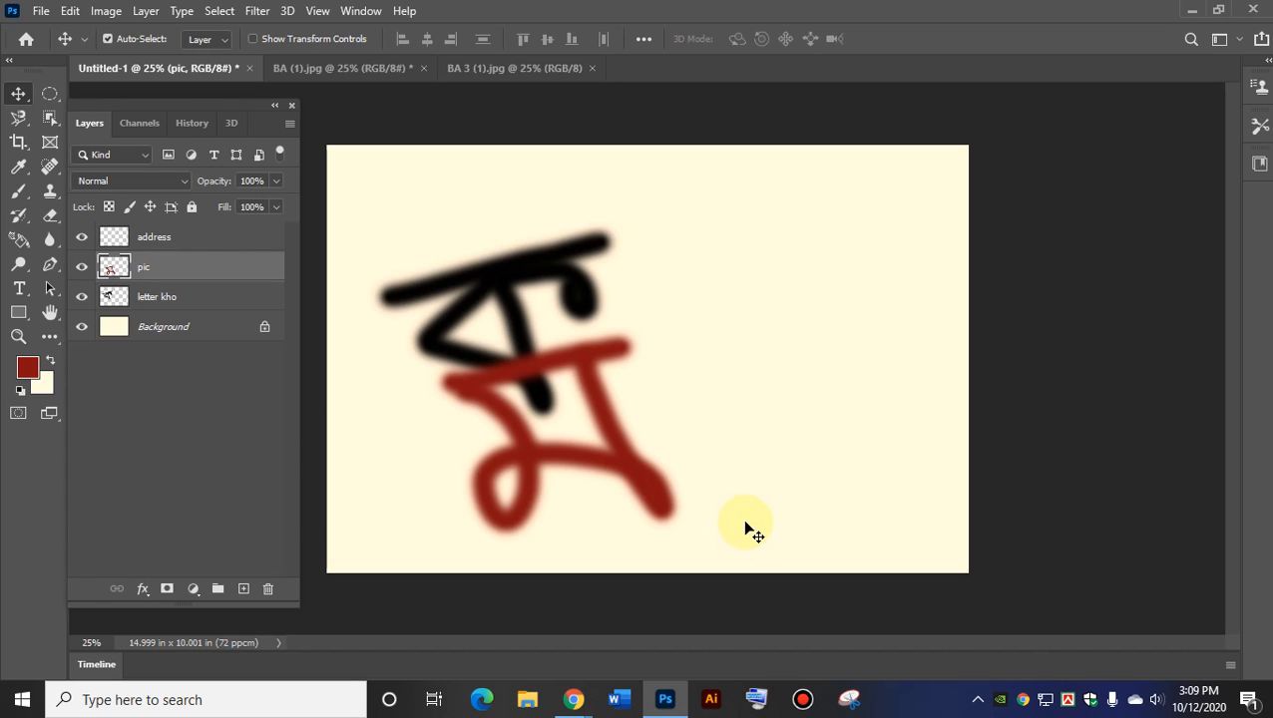
{"action": "left_click_drag", "start_coordinate": [625, 462], "coordinate": [580, 360]}
{"action": "left_click_drag", "start_coordinate": [626, 421], "coordinate": [596, 454]}
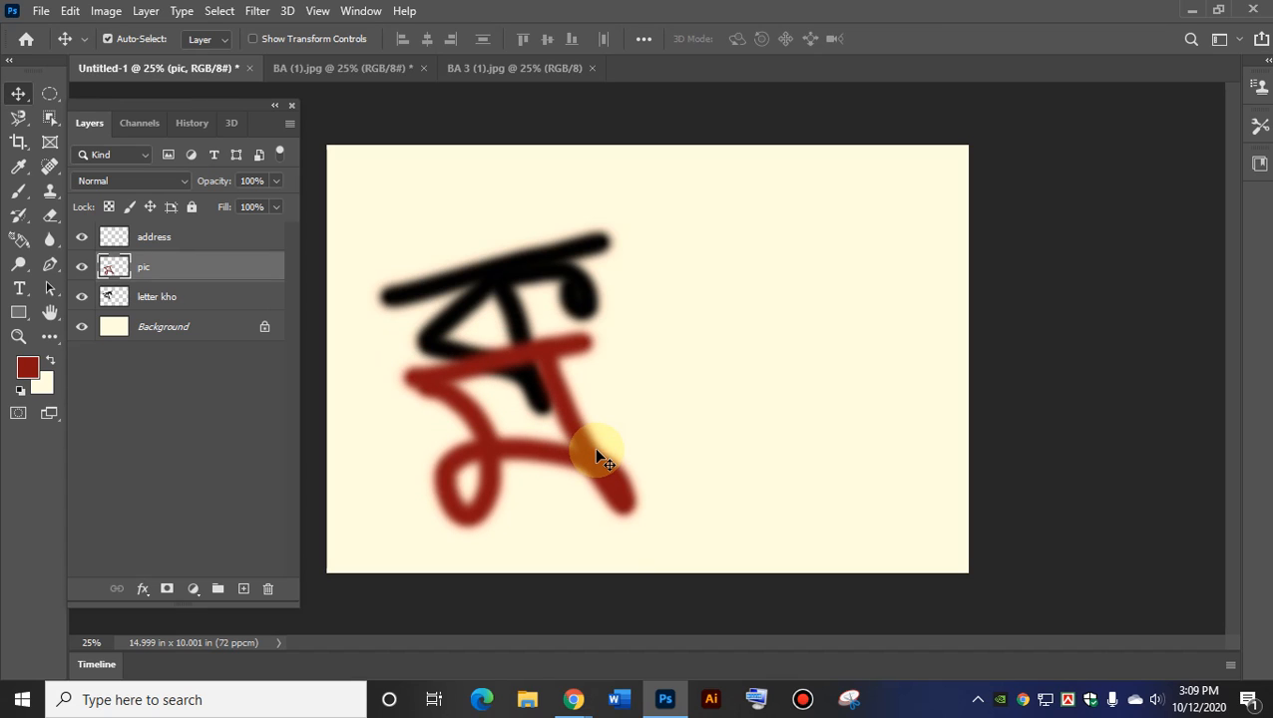
On the address layer, take the plain Brush and set the paint colour to bright blue.
{"action": "left_click", "coordinate": [150, 239]}
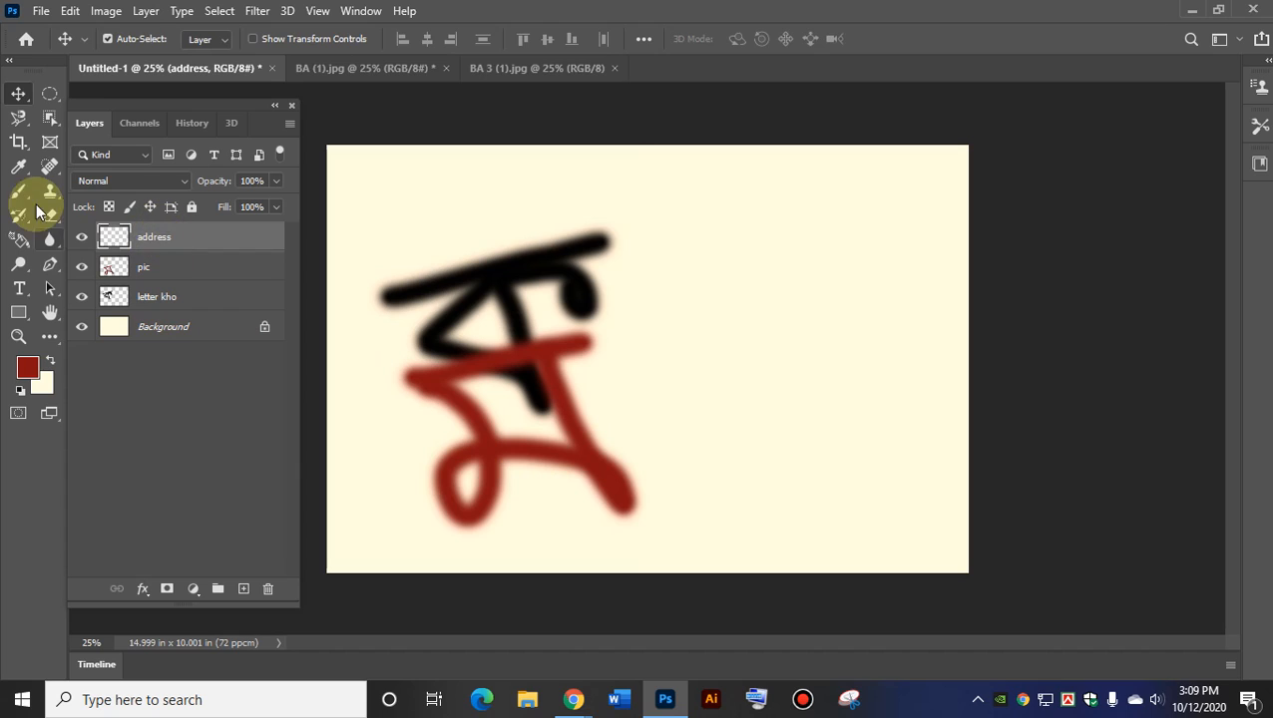
{"action": "left_click", "coordinate": [22, 192]}
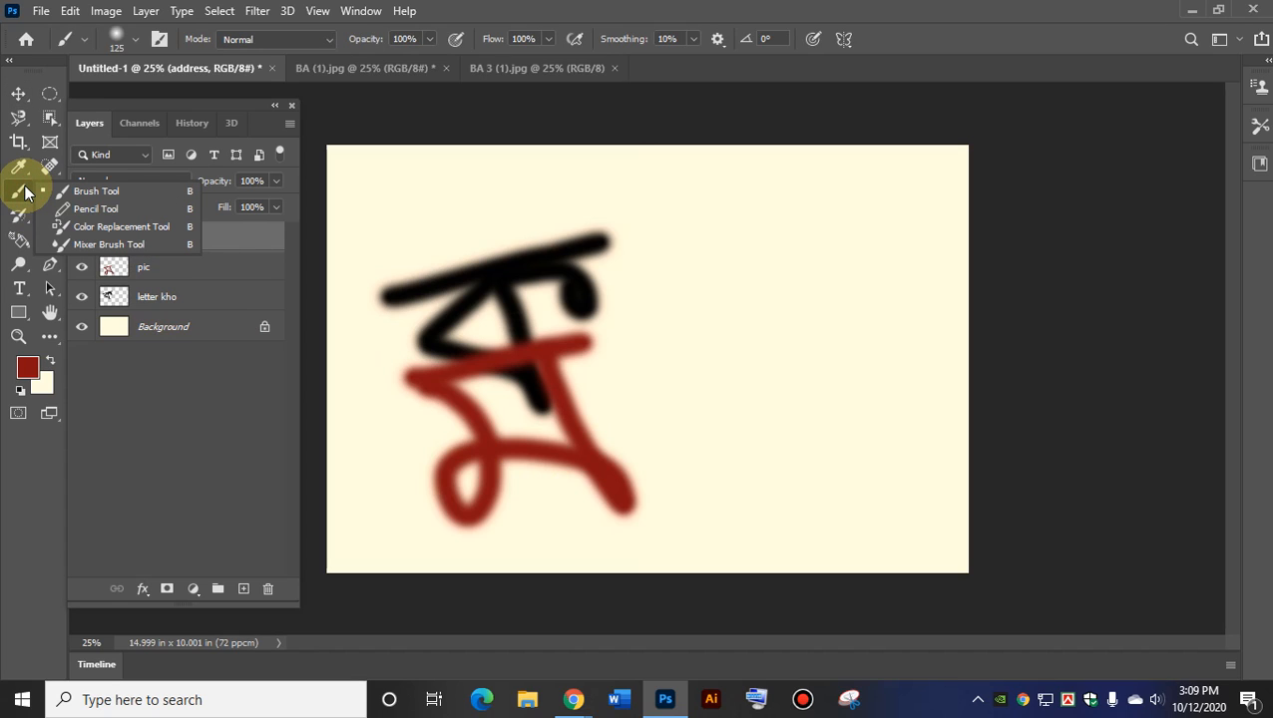
{"action": "left_click", "coordinate": [65, 191]}
{"action": "mouse_move", "coordinate": [891, 284]}
{"action": "left_mouse_down"}
{"action": "mouse_move", "coordinate": [820, 271]}
{"action": "mouse_move", "coordinate": [711, 289]}
{"action": "mouse_move", "coordinate": [652, 325]}
{"action": "mouse_move", "coordinate": [674, 304]}
{"action": "left_mouse_up"}
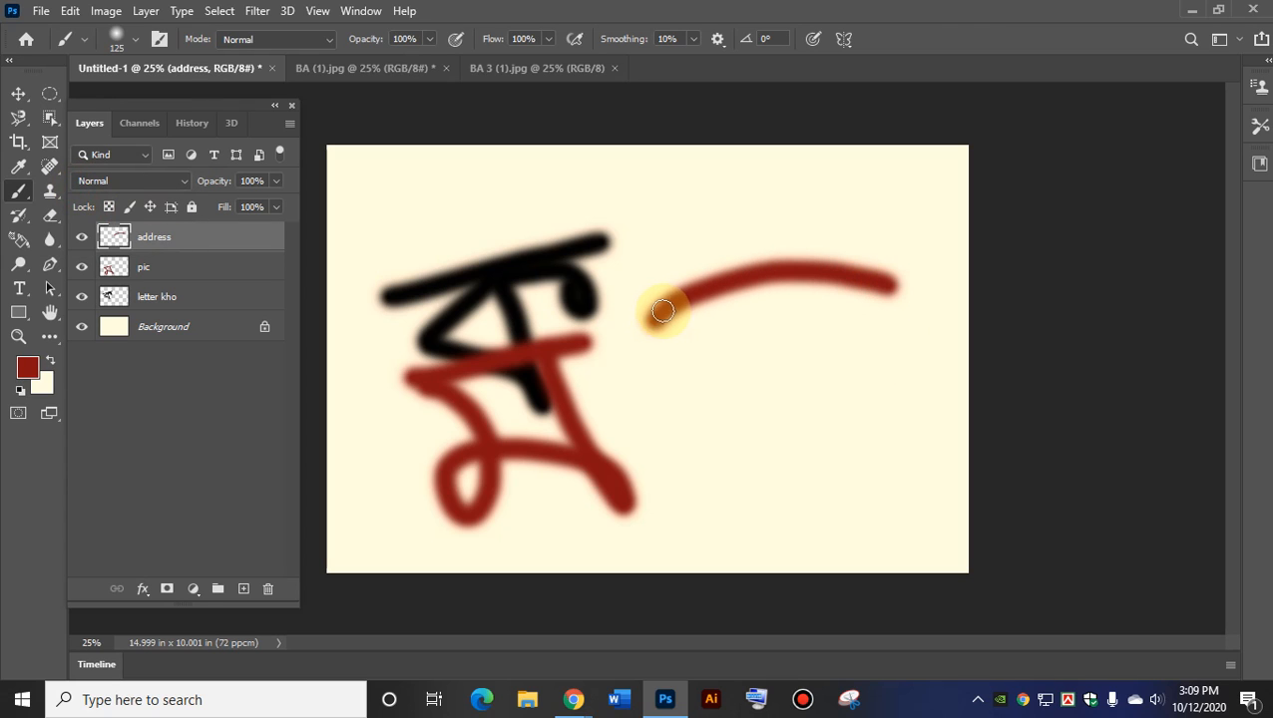
{"action": "key", "text": "ctrl+z"}
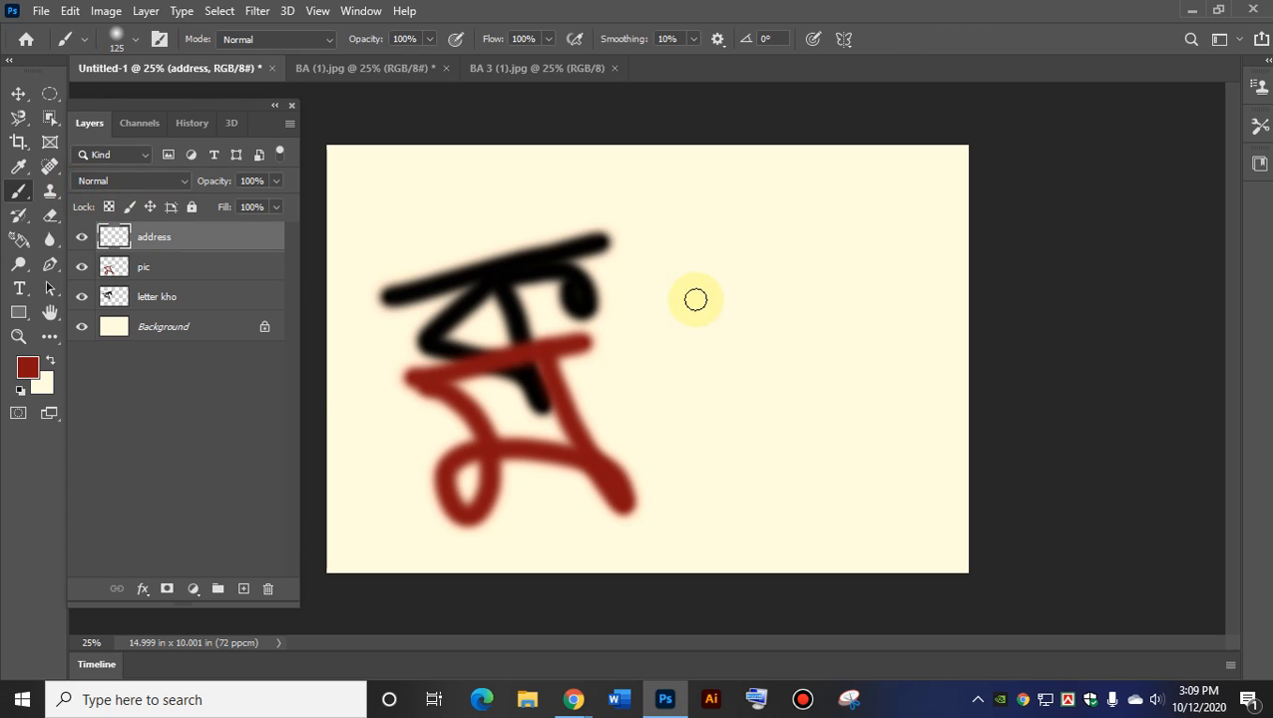
{"action": "left_click", "coordinate": [25, 369]}
{"action": "left_click", "coordinate": [285, 170]}
{"action": "left_click", "coordinate": [249, 114]}
{"action": "left_click", "coordinate": [451, 81]}
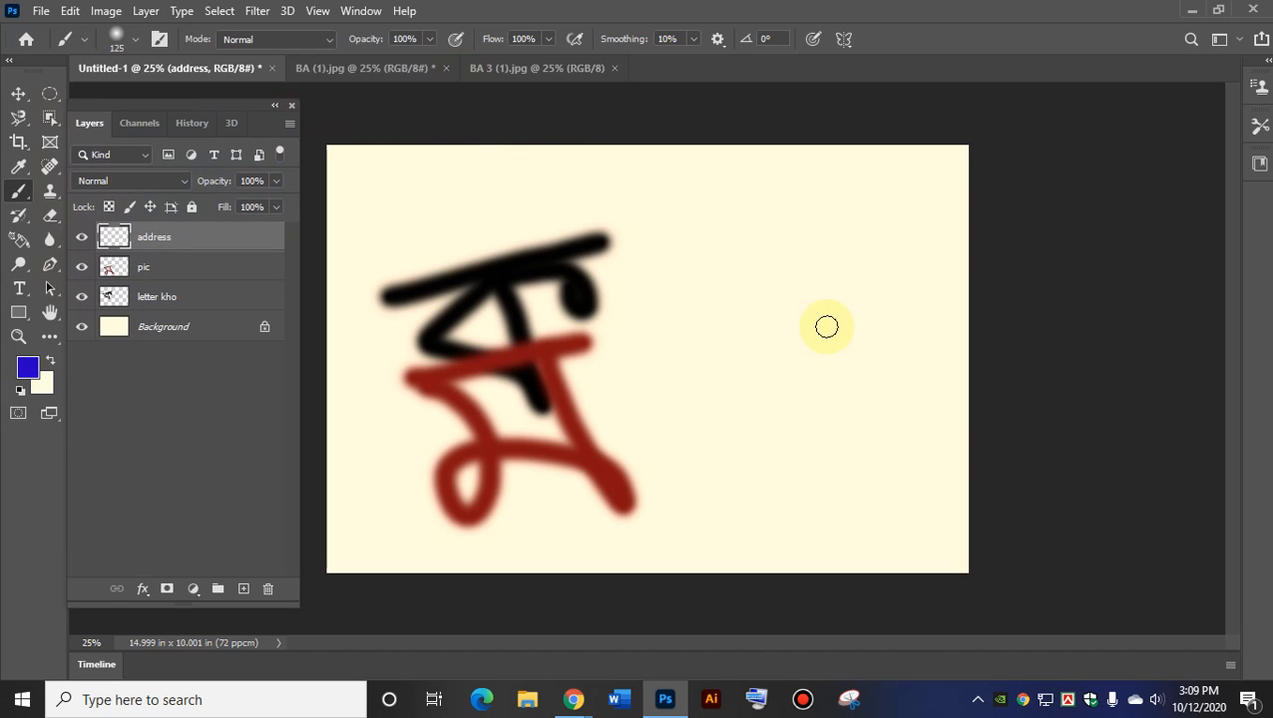
Paint four blue looping and crossing strokes forming the new letter.
{"action": "mouse_move", "coordinate": [676, 367]}
{"action": "left_mouse_down"}
{"action": "mouse_move", "coordinate": [764, 224]}
{"action": "mouse_move", "coordinate": [838, 246]}
{"action": "mouse_move", "coordinate": [795, 267]}
{"action": "mouse_move", "coordinate": [672, 385]}
{"action": "left_mouse_up"}
{"action": "left_click_drag", "start_coordinate": [693, 231], "coordinate": [739, 378]}
{"action": "left_click_drag", "start_coordinate": [728, 211], "coordinate": [779, 329]}
{"action": "mouse_move", "coordinate": [784, 202]}
{"action": "left_mouse_down"}
{"action": "mouse_move", "coordinate": [815, 264]}
{"action": "mouse_move", "coordinate": [819, 338]}
{"action": "mouse_move", "coordinate": [575, 378]}
{"action": "mouse_move", "coordinate": [542, 413]}
{"action": "mouse_move", "coordinate": [582, 390]}
{"action": "mouse_move", "coordinate": [591, 333]}
{"action": "mouse_move", "coordinate": [547, 317]}
{"action": "mouse_move", "coordinate": [577, 361]}
{"action": "left_mouse_up"}
{"action": "left_click", "coordinate": [18, 93]}
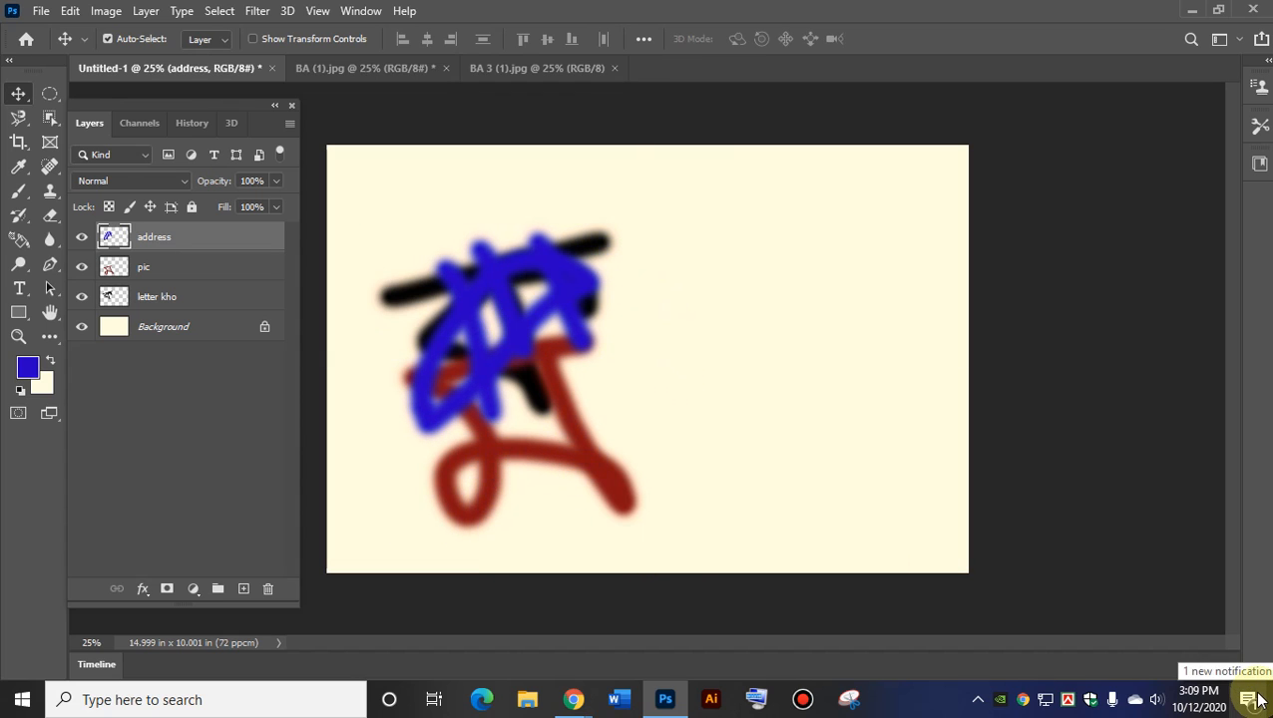
Move the address layer down below letter kho and drag the blue letter left behind the black letter.
{"action": "mouse_move", "coordinate": [502, 315]}
{"action": "left_mouse_down"}
{"action": "mouse_move", "coordinate": [804, 251]}
{"action": "mouse_move", "coordinate": [793, 332]}
{"action": "left_mouse_up"}
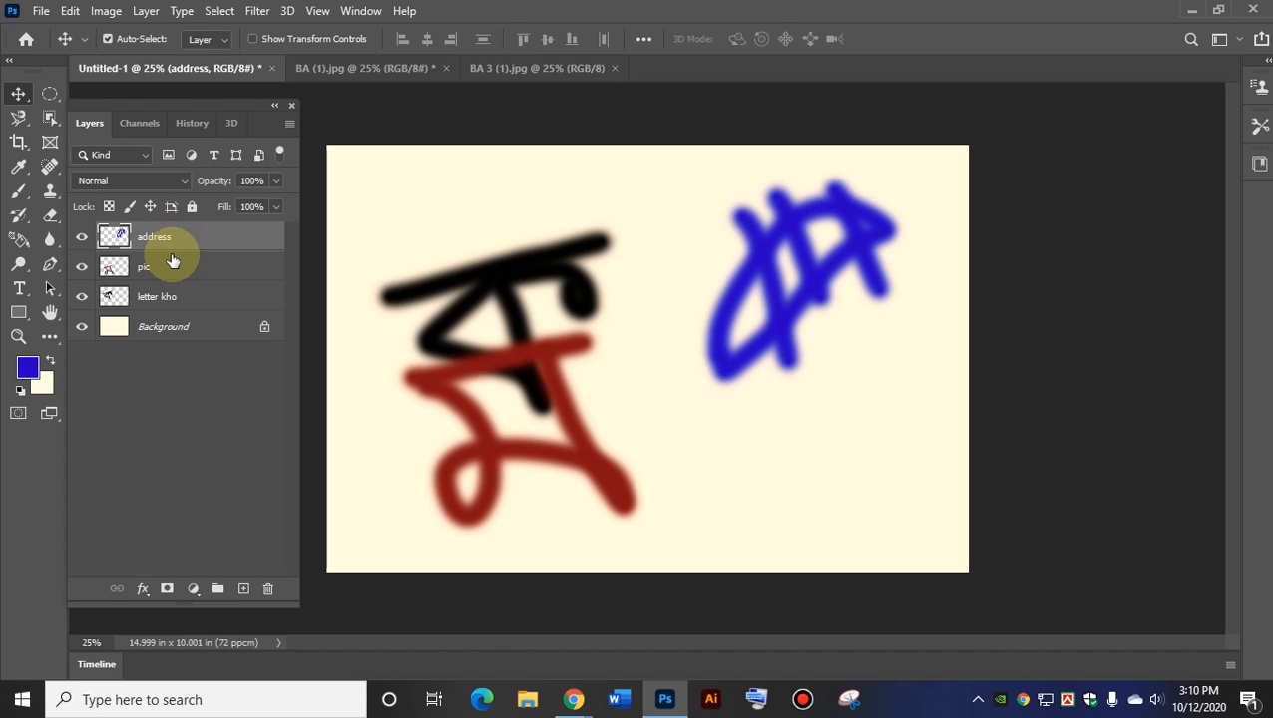
{"action": "left_click_drag", "start_coordinate": [157, 222], "coordinate": [162, 309]}
{"action": "mouse_move", "coordinate": [818, 245]}
{"action": "left_mouse_down"}
{"action": "mouse_move", "coordinate": [761, 284]}
{"action": "mouse_move", "coordinate": [521, 288]}
{"action": "mouse_move", "coordinate": [509, 248]}
{"action": "left_mouse_up"}
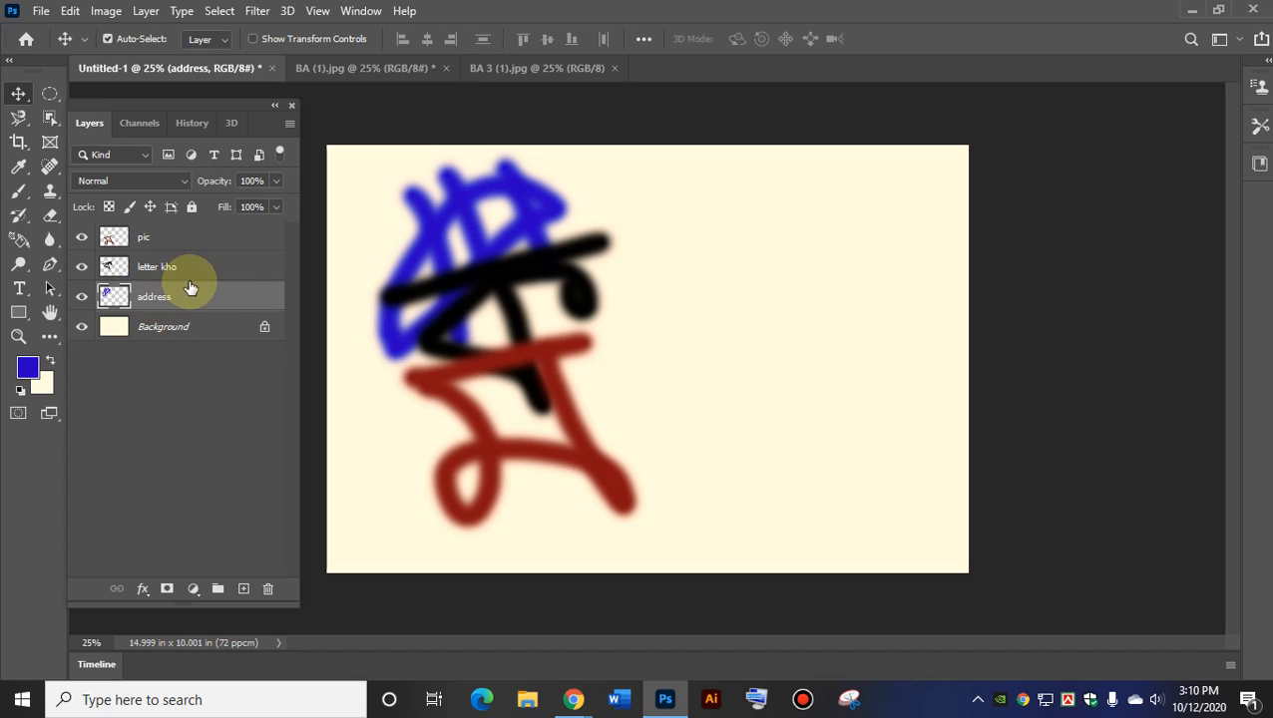
Nudge the red letter and reorder the layers, raising letter kho and address.
{"action": "left_click", "coordinate": [157, 238]}
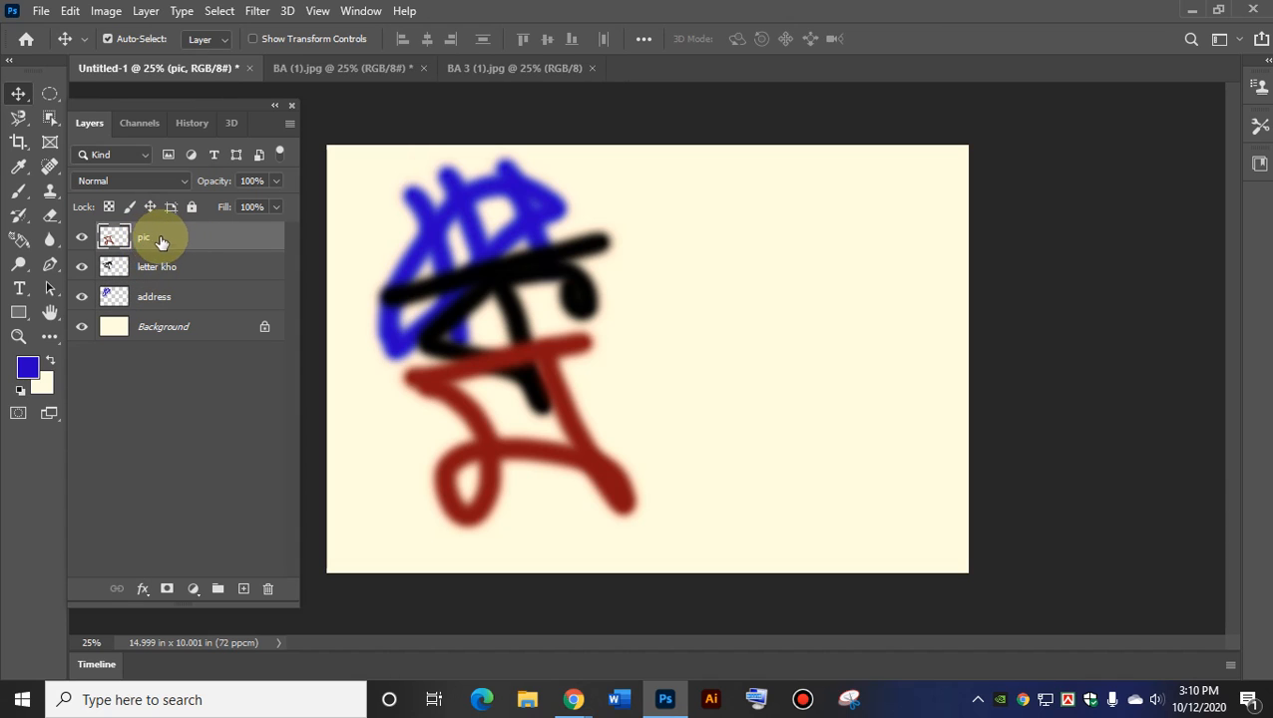
{"action": "mouse_move", "coordinate": [584, 463]}
{"action": "left_mouse_down"}
{"action": "mouse_move", "coordinate": [557, 325]}
{"action": "mouse_move", "coordinate": [546, 334]}
{"action": "left_mouse_up"}
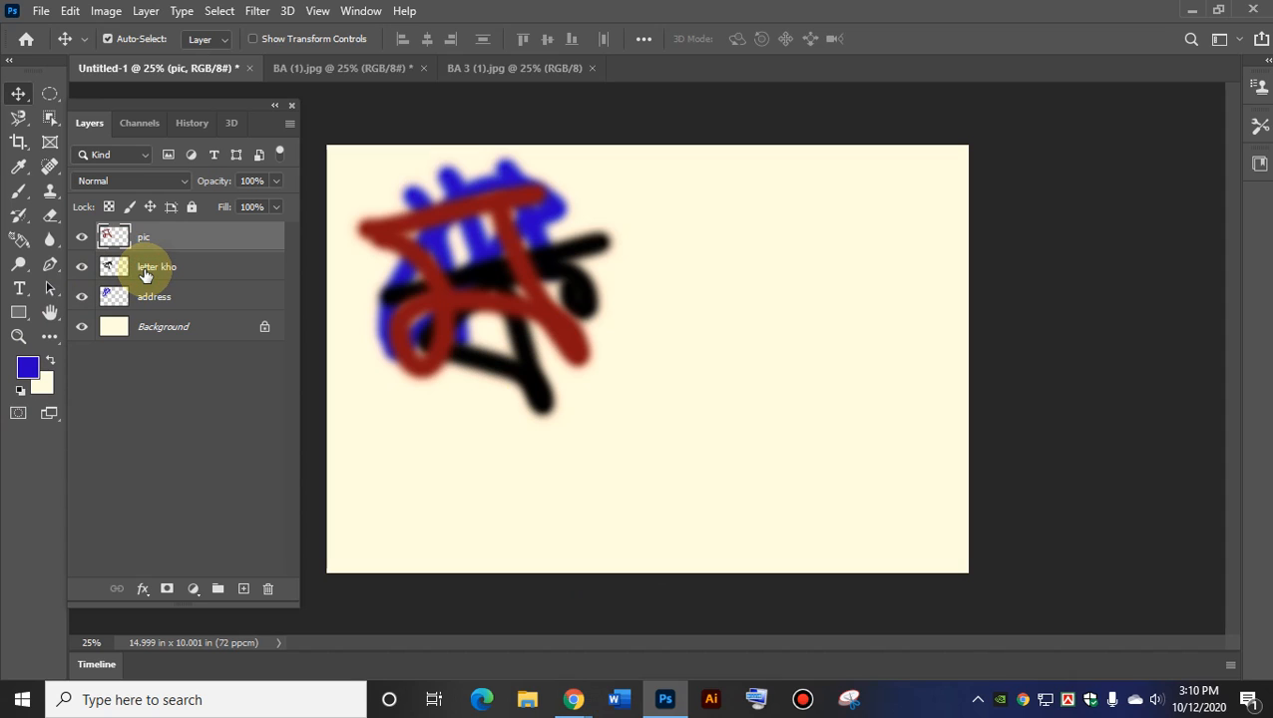
{"action": "left_click_drag", "start_coordinate": [144, 273], "coordinate": [161, 237]}
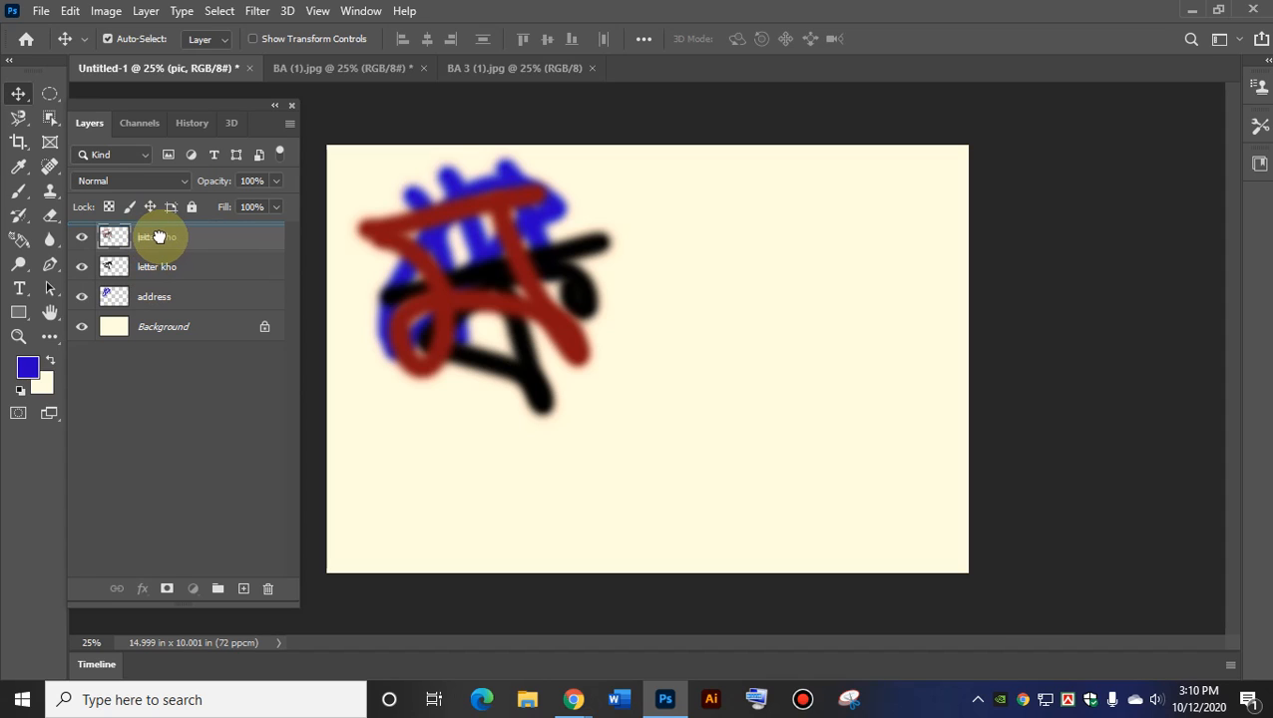
{"action": "left_click_drag", "start_coordinate": [158, 238], "coordinate": [161, 243]}
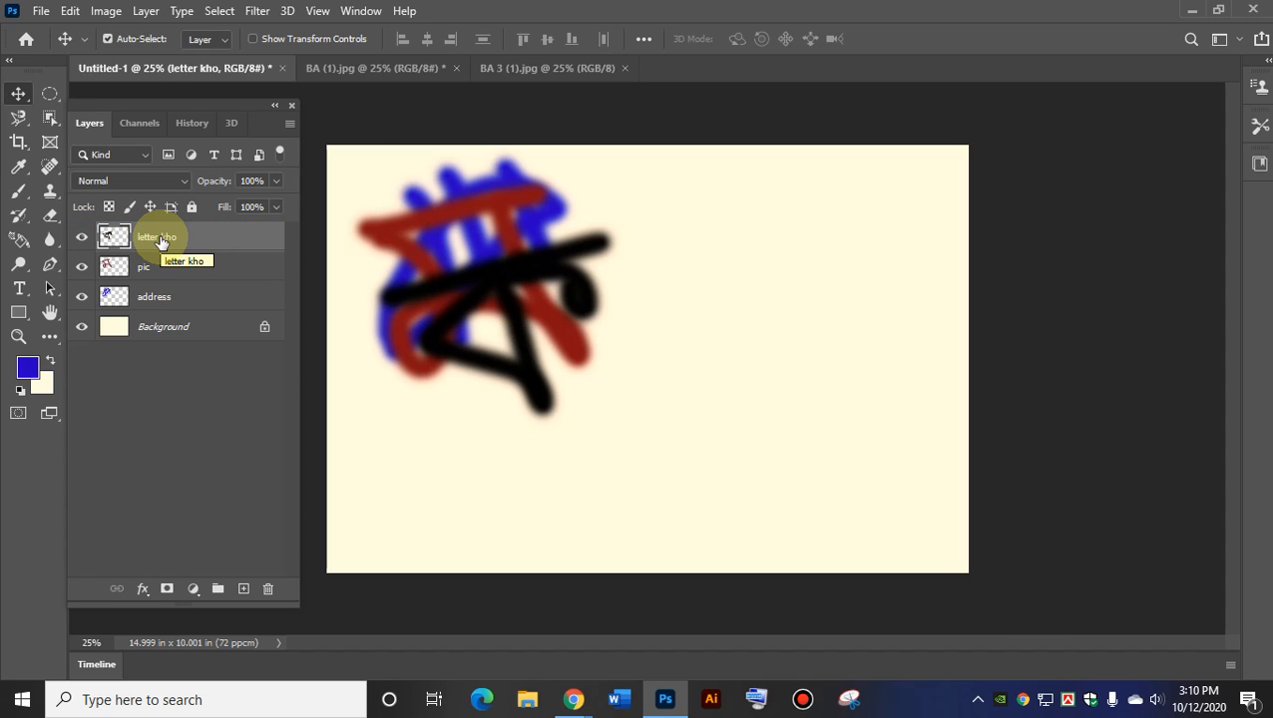
{"action": "mouse_move", "coordinate": [149, 296]}
{"action": "left_mouse_down"}
{"action": "mouse_move", "coordinate": [138, 262]}
{"action": "mouse_move", "coordinate": [148, 277]}
{"action": "mouse_move", "coordinate": [157, 265]}
{"action": "mouse_move", "coordinate": [134, 264]}
{"action": "mouse_move", "coordinate": [141, 248]}
{"action": "mouse_move", "coordinate": [147, 310]}
{"action": "left_mouse_up"}
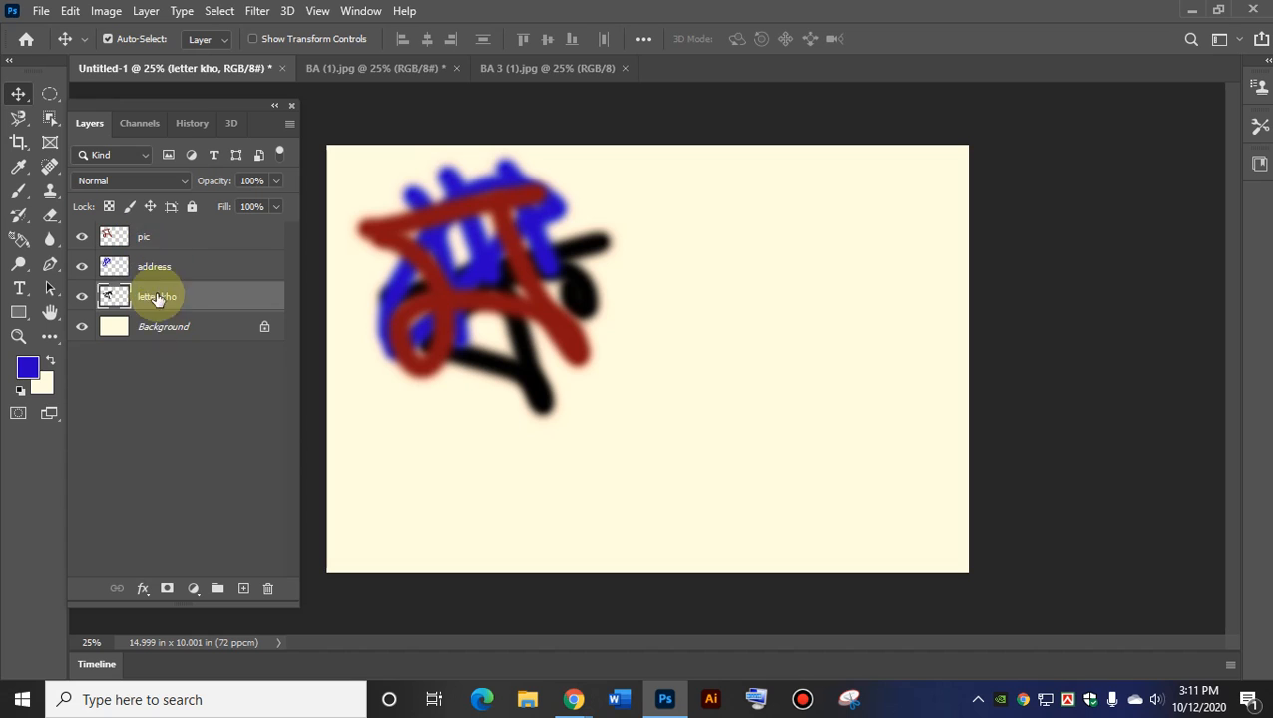
Spread the letters: red to the right, blue lower, black to the upper left.
{"action": "left_click_drag", "start_coordinate": [439, 289], "coordinate": [740, 277]}
{"action": "mouse_move", "coordinate": [446, 265]}
{"action": "left_mouse_down"}
{"action": "mouse_move", "coordinate": [518, 329]}
{"action": "mouse_move", "coordinate": [501, 413]}
{"action": "mouse_move", "coordinate": [510, 435]}
{"action": "left_mouse_up"}
{"action": "left_click_drag", "start_coordinate": [483, 276], "coordinate": [457, 213]}
{"action": "left_click_drag", "start_coordinate": [559, 383], "coordinate": [522, 363]}
{"action": "mouse_move", "coordinate": [784, 300]}
{"action": "left_mouse_down"}
{"action": "mouse_move", "coordinate": [775, 341]}
{"action": "mouse_move", "coordinate": [743, 312]}
{"action": "left_mouse_up"}
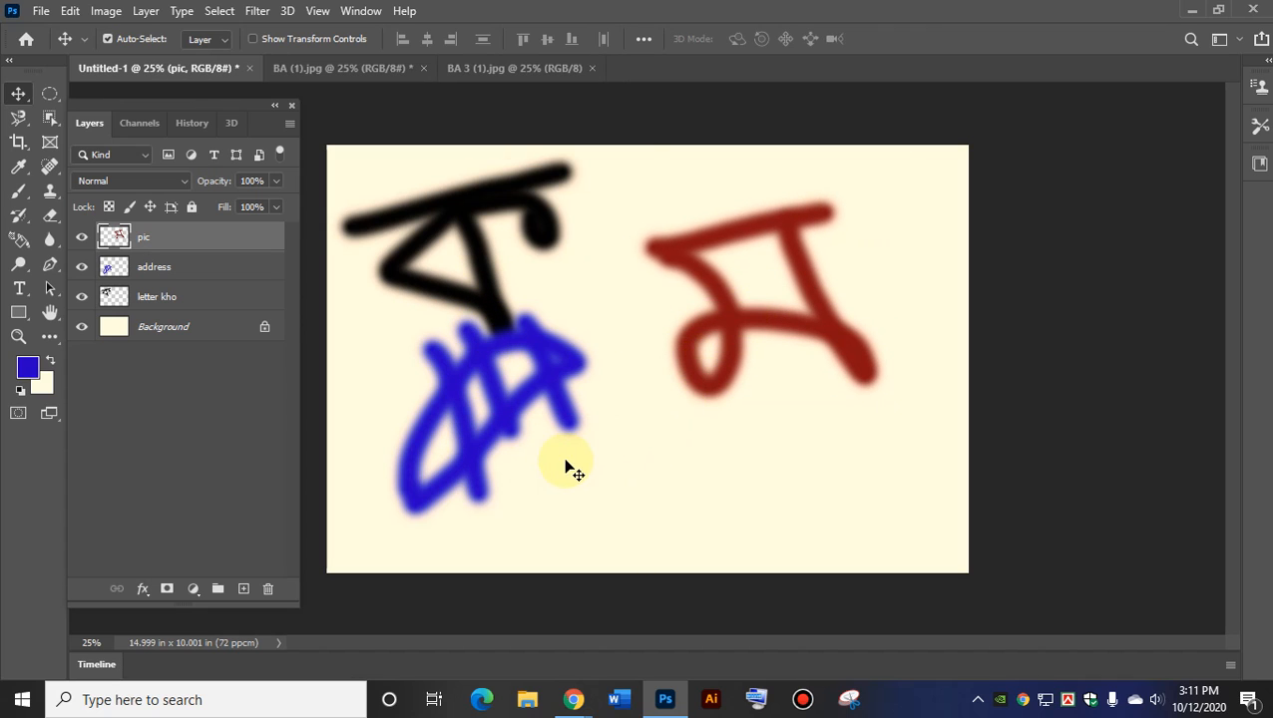
Check each letter's layer, then nudge the blue letter right and slightly down.
{"action": "left_click", "coordinate": [538, 461]}
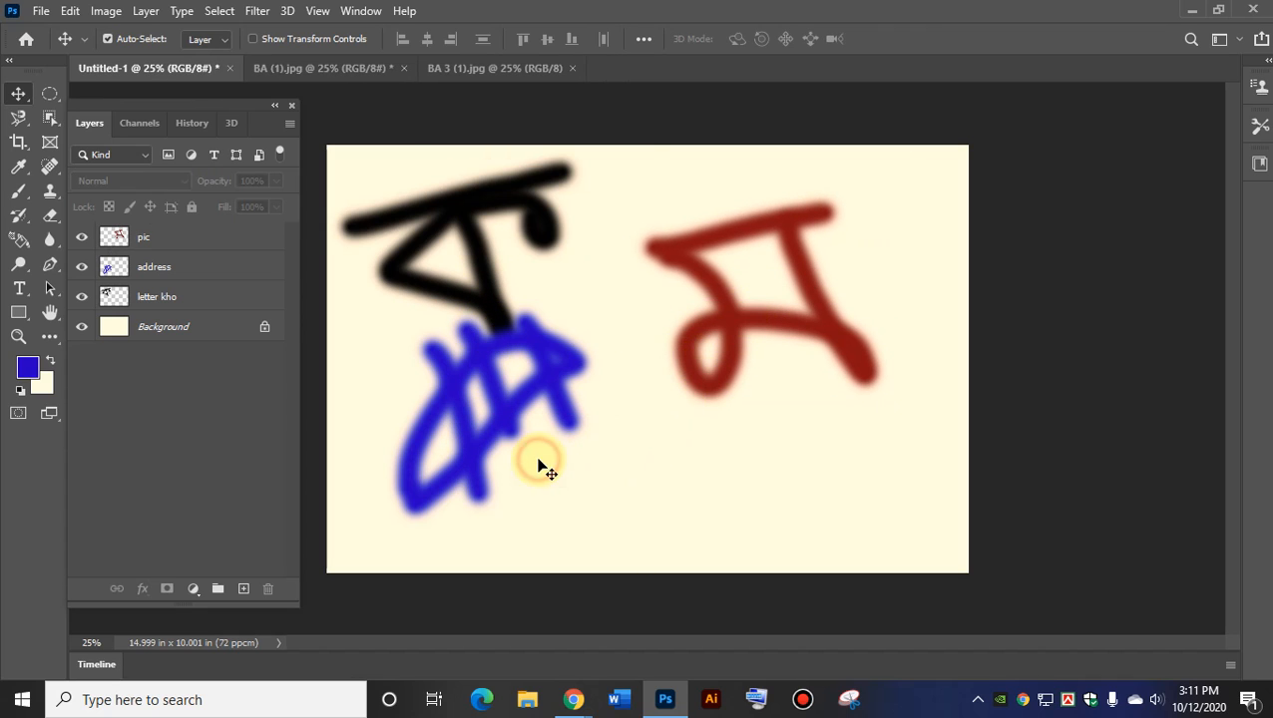
{"action": "left_click", "coordinate": [489, 431]}
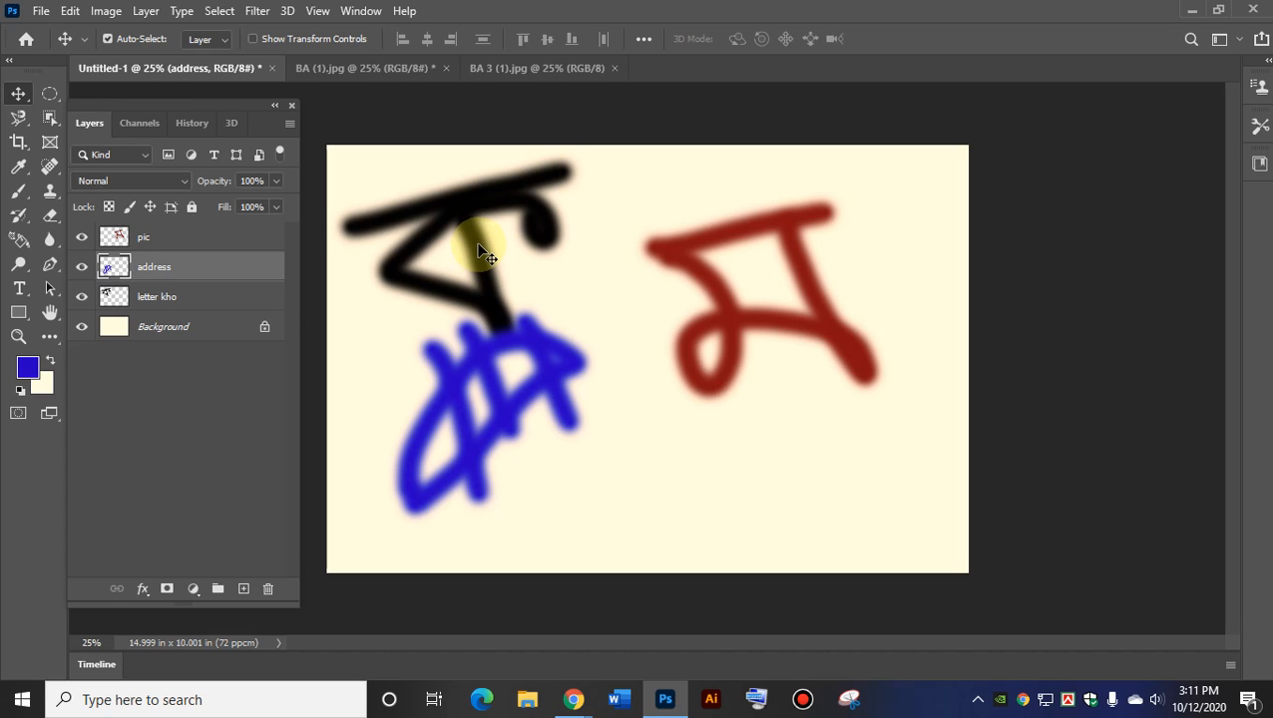
{"action": "left_click", "coordinate": [473, 215]}
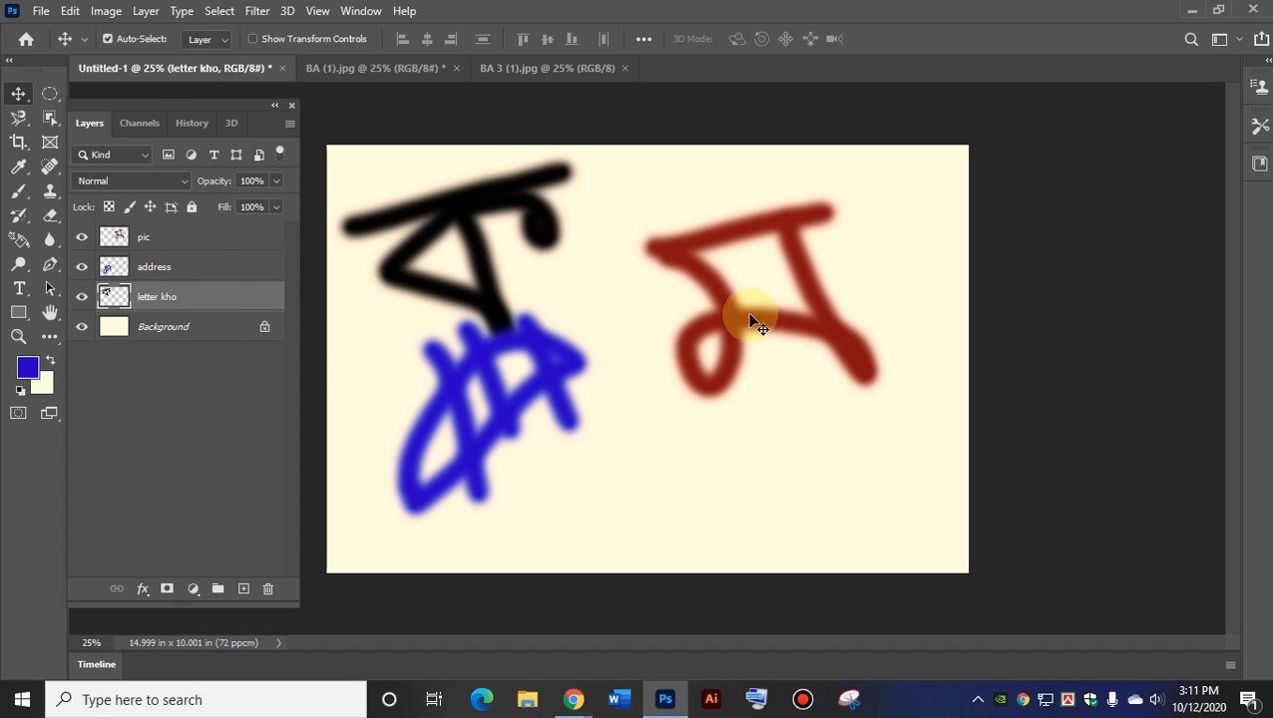
{"action": "left_click", "coordinate": [727, 314]}
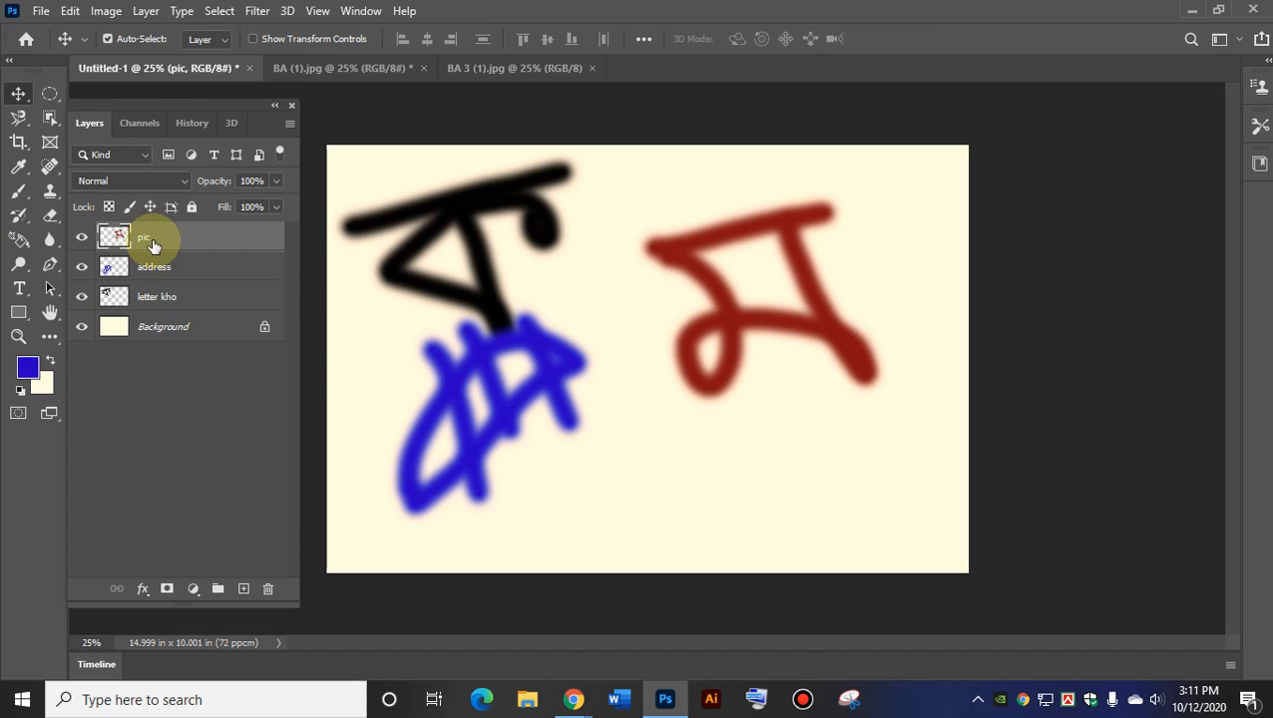
{"action": "left_click", "coordinate": [481, 268]}
{"action": "left_click", "coordinate": [485, 417]}
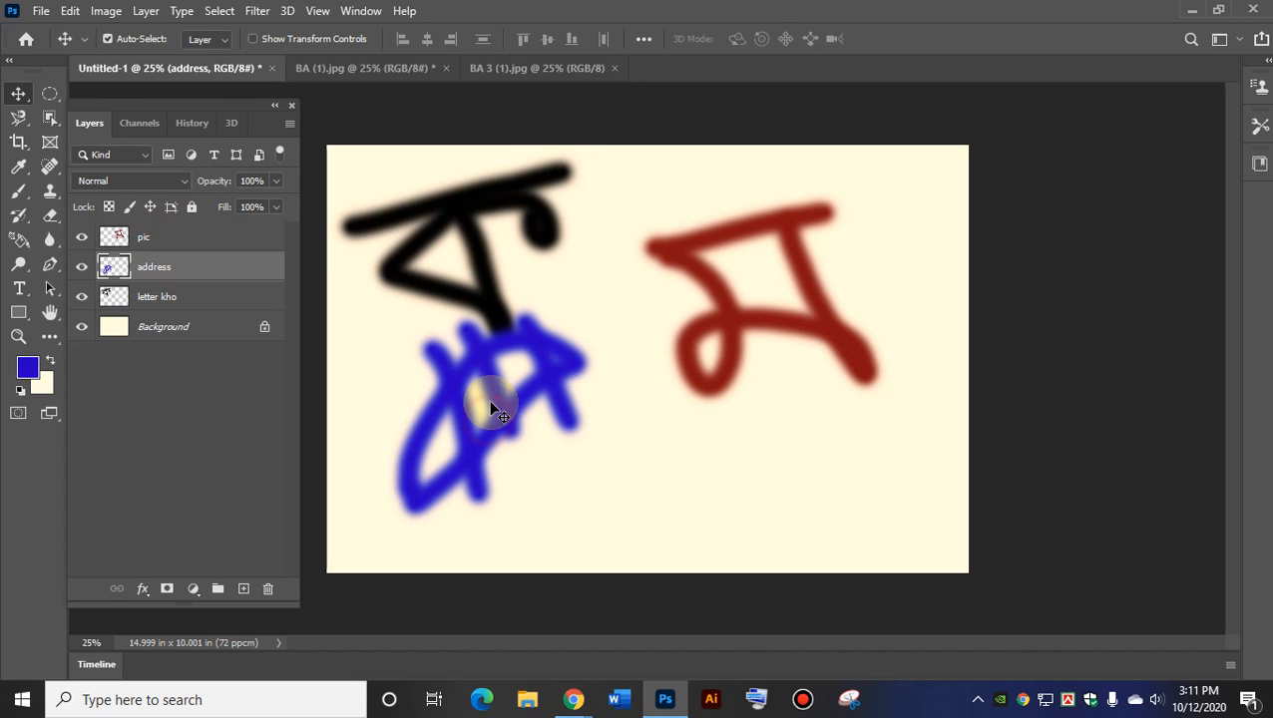
{"action": "left_click", "coordinate": [485, 267]}
{"action": "left_click", "coordinate": [739, 319]}
{"action": "mouse_move", "coordinate": [528, 384]}
{"action": "left_mouse_down"}
{"action": "mouse_move", "coordinate": [603, 398]}
{"action": "mouse_move", "coordinate": [589, 406]}
{"action": "left_mouse_up"}
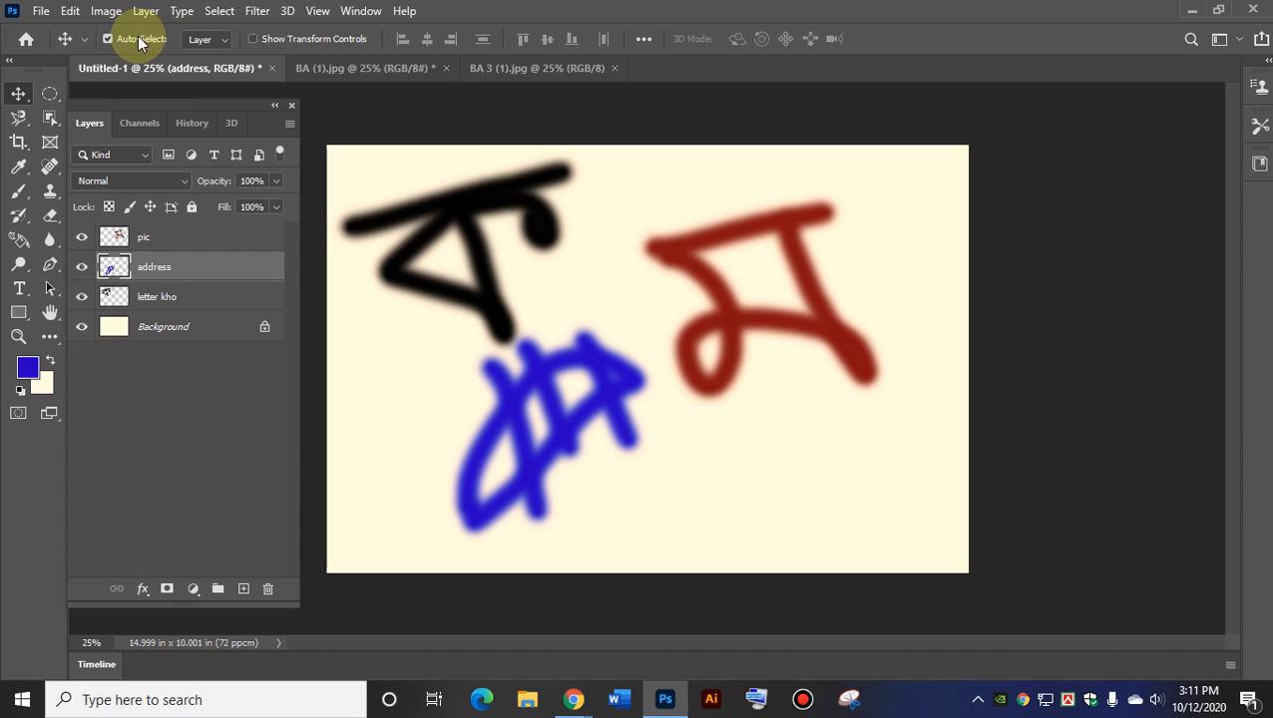
Turn off Move tool Auto-Select and make letter kho the active layer.
{"action": "left_click", "coordinate": [109, 39]}
{"action": "left_click", "coordinate": [108, 40]}
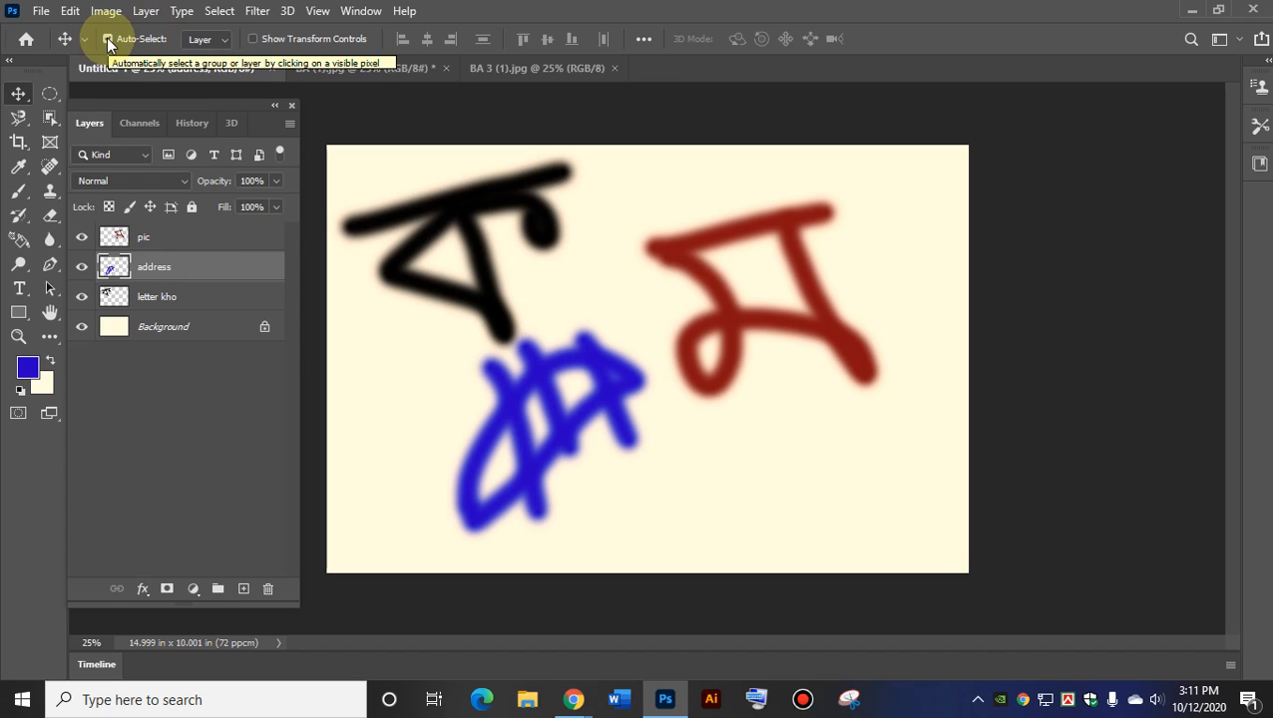
{"action": "left_click", "coordinate": [108, 40]}
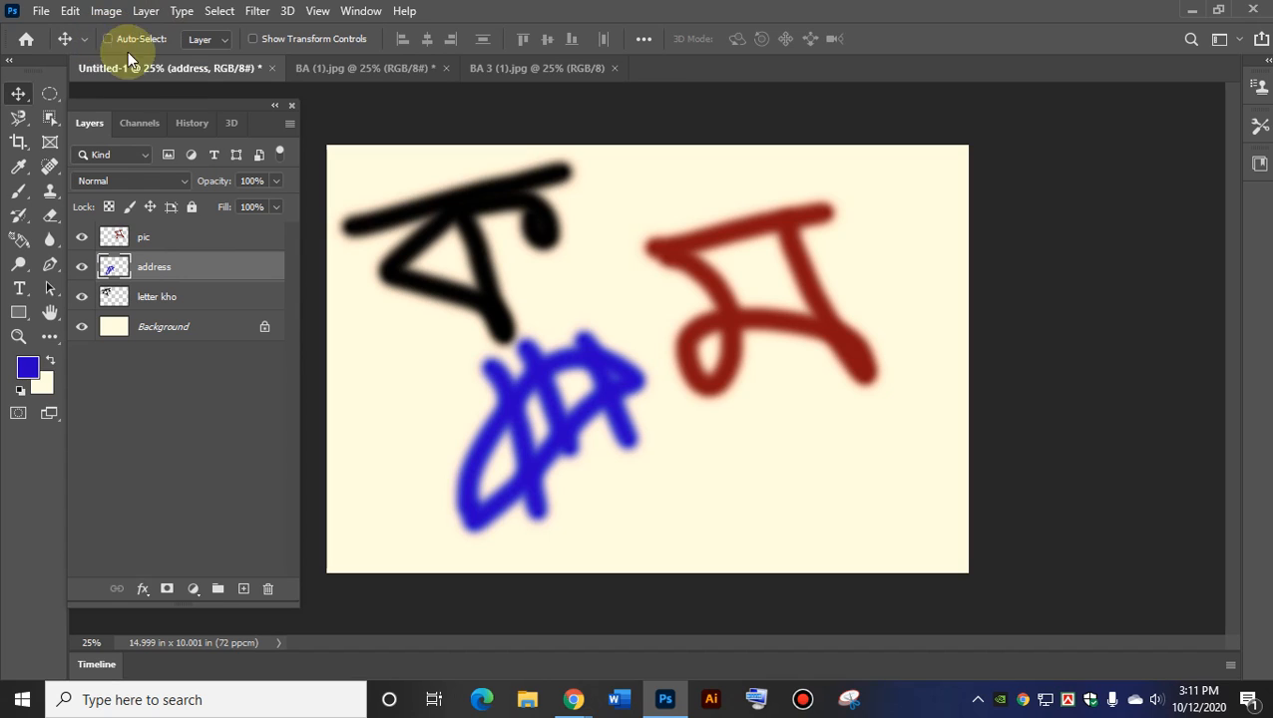
{"action": "left_click", "coordinate": [156, 296]}
Drag the black letter around and settle it at the top left.
{"action": "left_click_drag", "start_coordinate": [529, 453], "coordinate": [716, 432]}
{"action": "mouse_move", "coordinate": [958, 185]}
{"action": "left_mouse_down"}
{"action": "mouse_move", "coordinate": [961, 250]}
{"action": "mouse_move", "coordinate": [957, 204]}
{"action": "left_mouse_up"}
{"action": "mouse_move", "coordinate": [943, 546]}
{"action": "left_mouse_down"}
{"action": "mouse_move", "coordinate": [969, 595]}
{"action": "mouse_move", "coordinate": [938, 537]}
{"action": "left_mouse_up"}
{"action": "left_click_drag", "start_coordinate": [375, 539], "coordinate": [339, 527]}
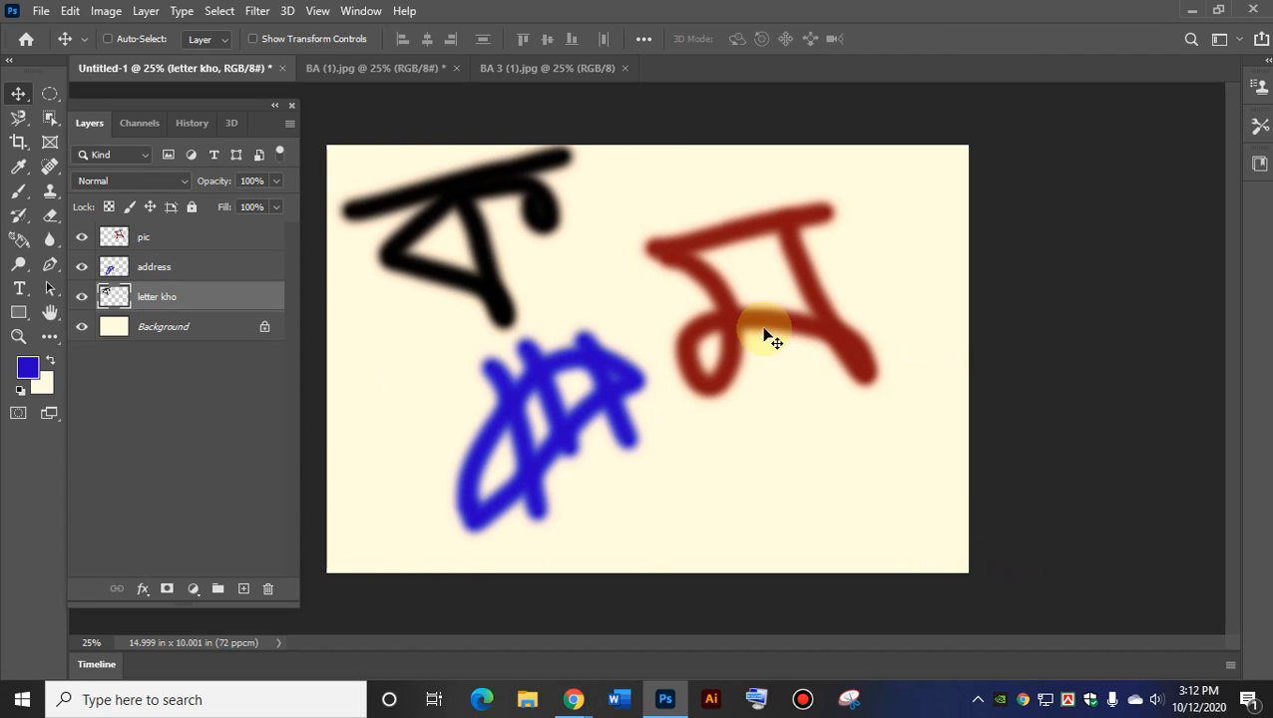
{"action": "left_click_drag", "start_coordinate": [468, 276], "coordinate": [496, 304]}
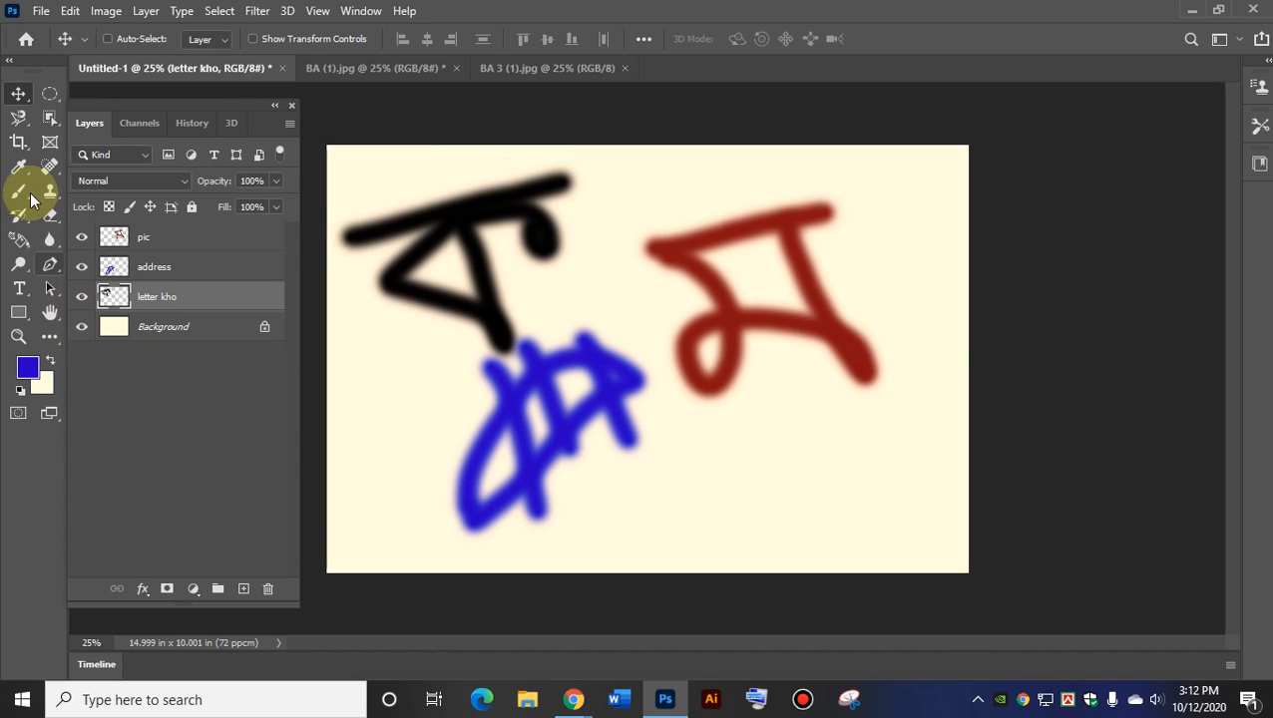
Paint blue vertical and horizontal strokes beside the black letter on letter kho.
{"action": "left_click", "coordinate": [19, 190]}
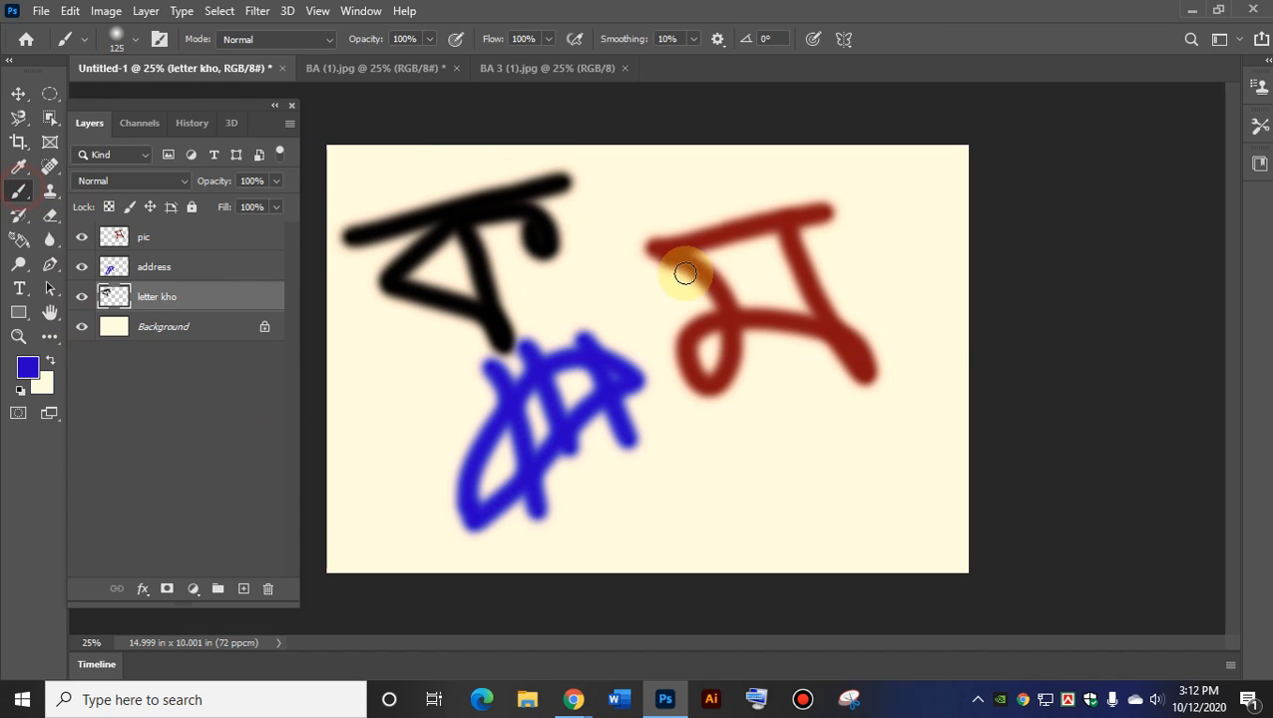
{"action": "left_click", "coordinate": [574, 184]}
{"action": "left_click_drag", "start_coordinate": [579, 188], "coordinate": [606, 321]}
{"action": "mouse_move", "coordinate": [567, 179]}
{"action": "left_mouse_down"}
{"action": "mouse_move", "coordinate": [677, 166]}
{"action": "mouse_move", "coordinate": [638, 254]}
{"action": "mouse_move", "coordinate": [729, 271]}
{"action": "mouse_move", "coordinate": [677, 158]}
{"action": "mouse_move", "coordinate": [732, 171]}
{"action": "mouse_move", "coordinate": [786, 219]}
{"action": "mouse_move", "coordinate": [750, 188]}
{"action": "left_mouse_up"}
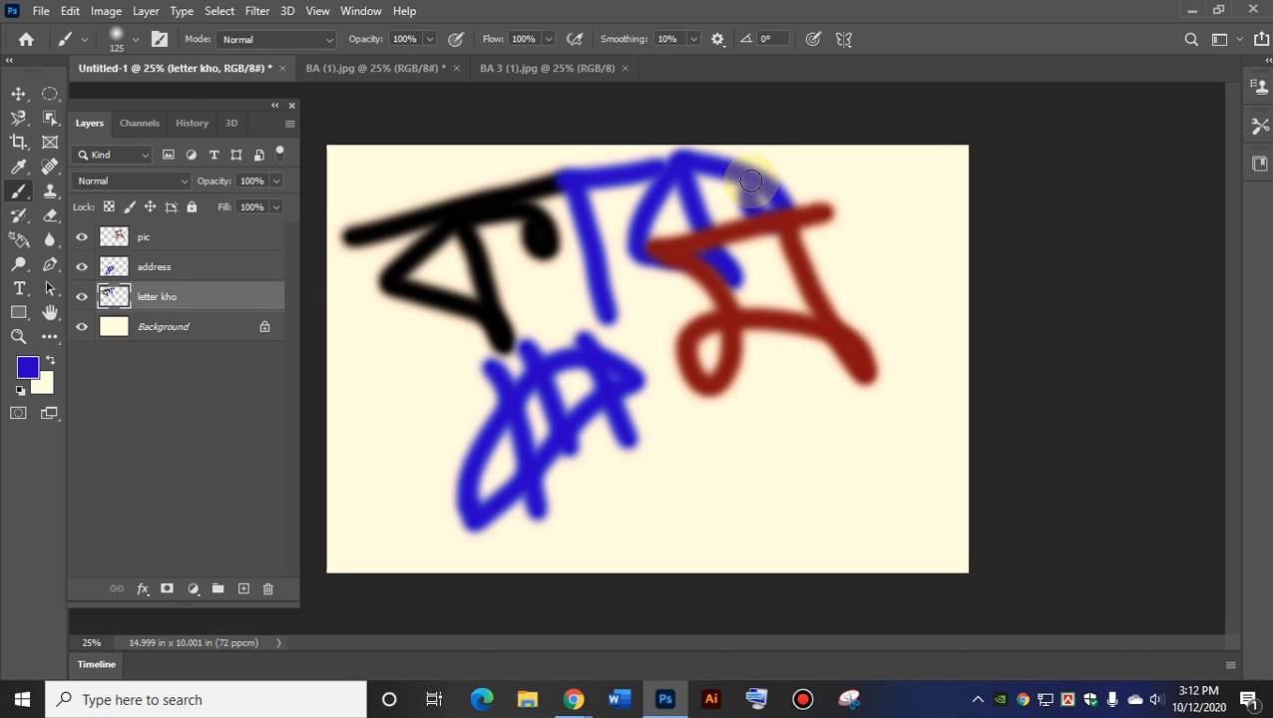
Reposition the letter kho layer's black and blue strokes right and up.
{"action": "left_click", "coordinate": [19, 94]}
{"action": "mouse_move", "coordinate": [605, 245]}
{"action": "left_mouse_down"}
{"action": "mouse_move", "coordinate": [596, 290]}
{"action": "mouse_move", "coordinate": [821, 475]}
{"action": "mouse_move", "coordinate": [706, 429]}
{"action": "mouse_move", "coordinate": [758, 404]}
{"action": "mouse_move", "coordinate": [681, 461]}
{"action": "mouse_move", "coordinate": [682, 301]}
{"action": "mouse_move", "coordinate": [598, 199]}
{"action": "left_mouse_up"}
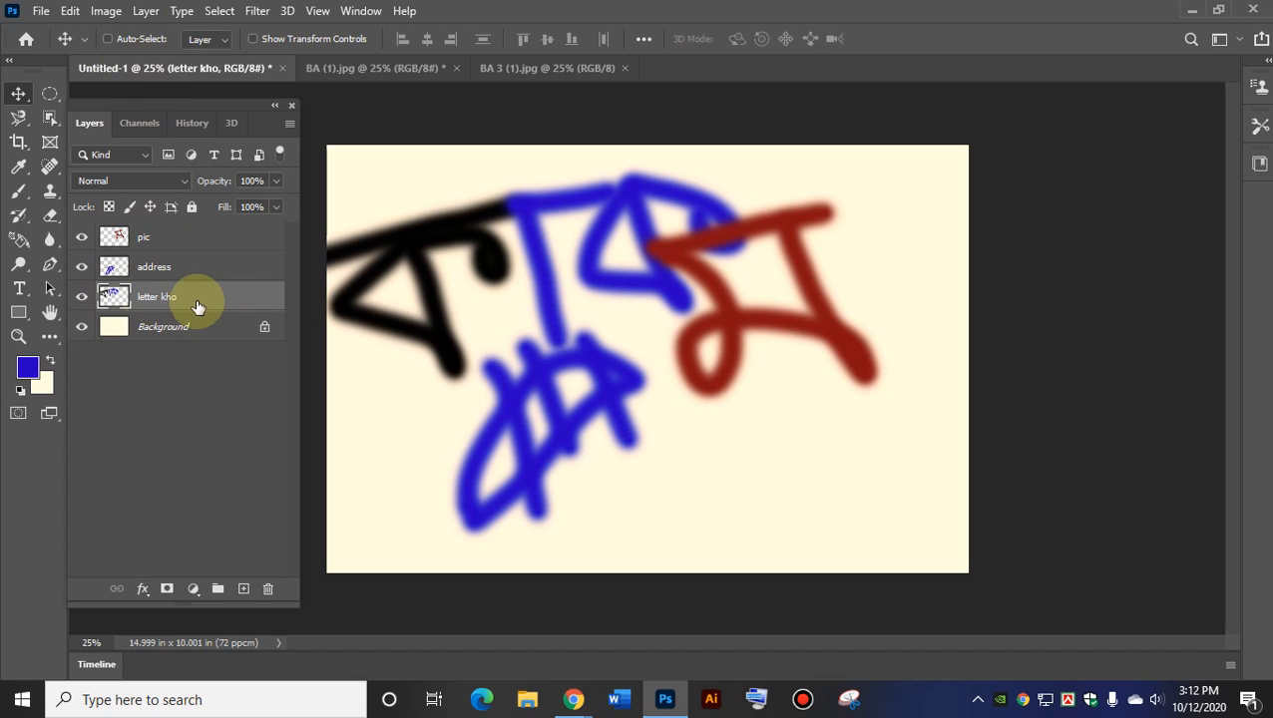
{"action": "left_click_drag", "start_coordinate": [802, 502], "coordinate": [801, 497]}
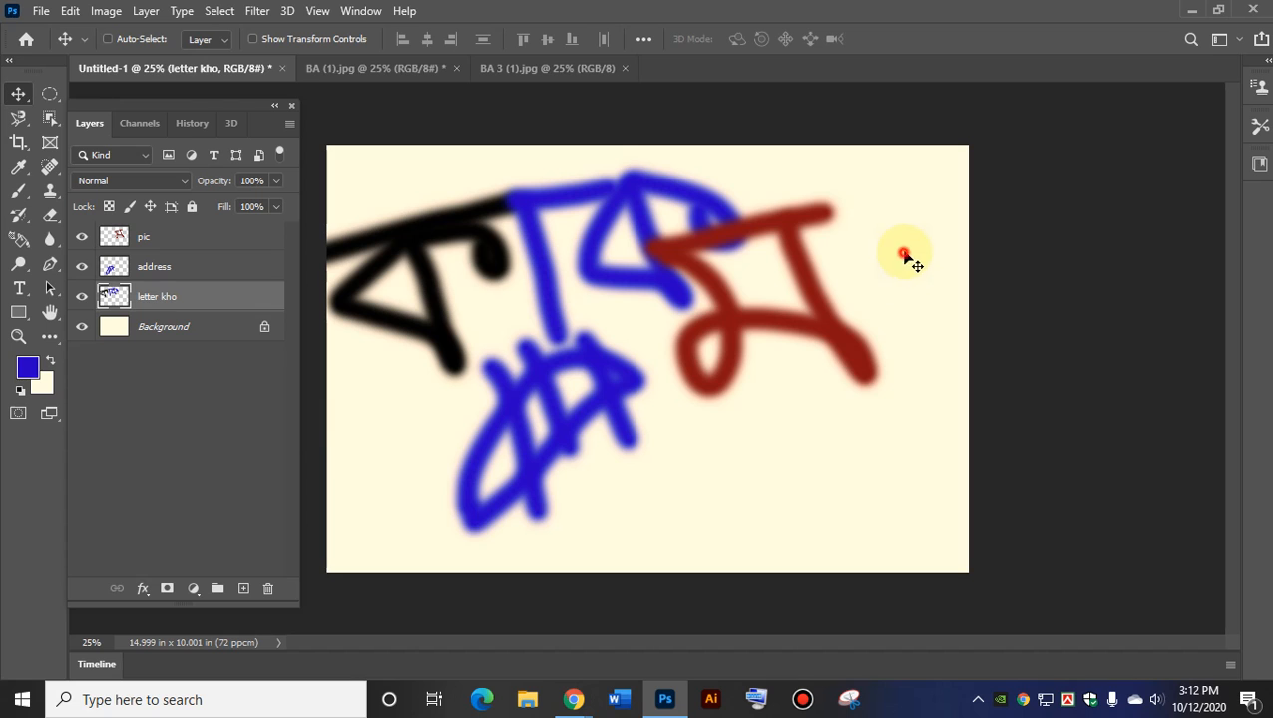
{"action": "left_click_drag", "start_coordinate": [588, 478], "coordinate": [633, 452]}
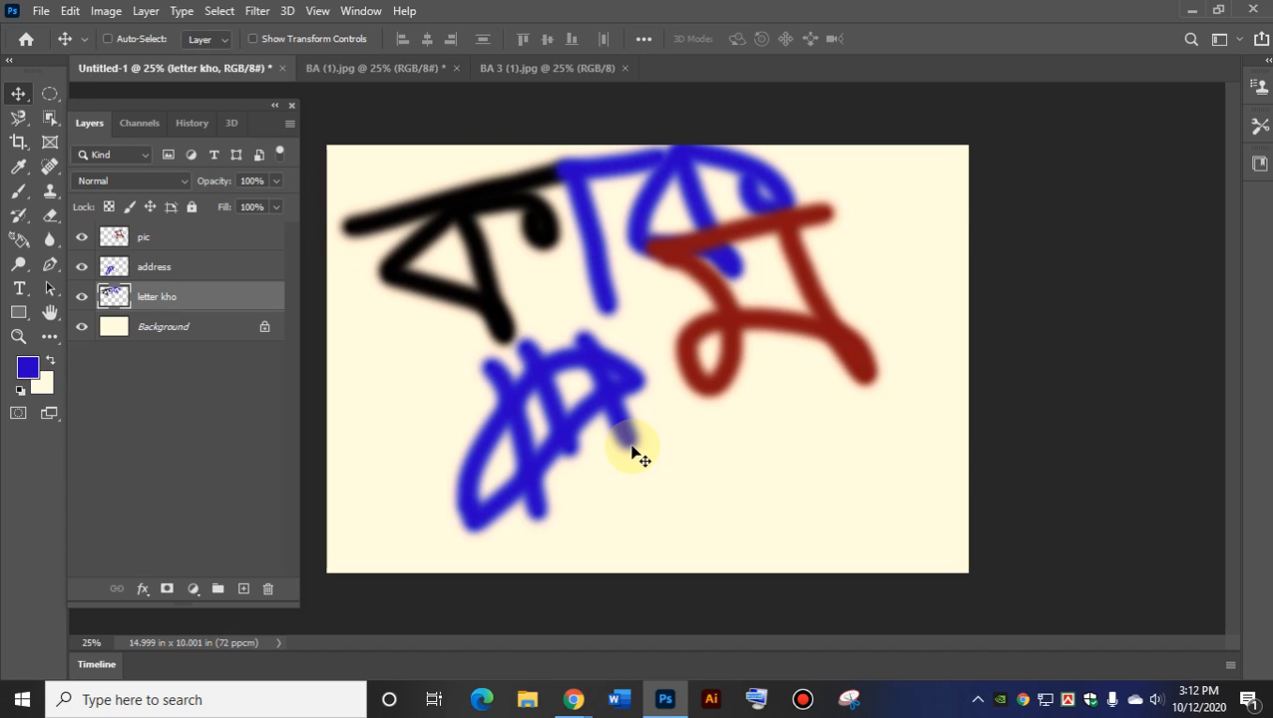
Select the pic layer and move the red letter down about 80 px.
{"action": "left_click", "coordinate": [160, 269]}
{"action": "left_click", "coordinate": [163, 236]}
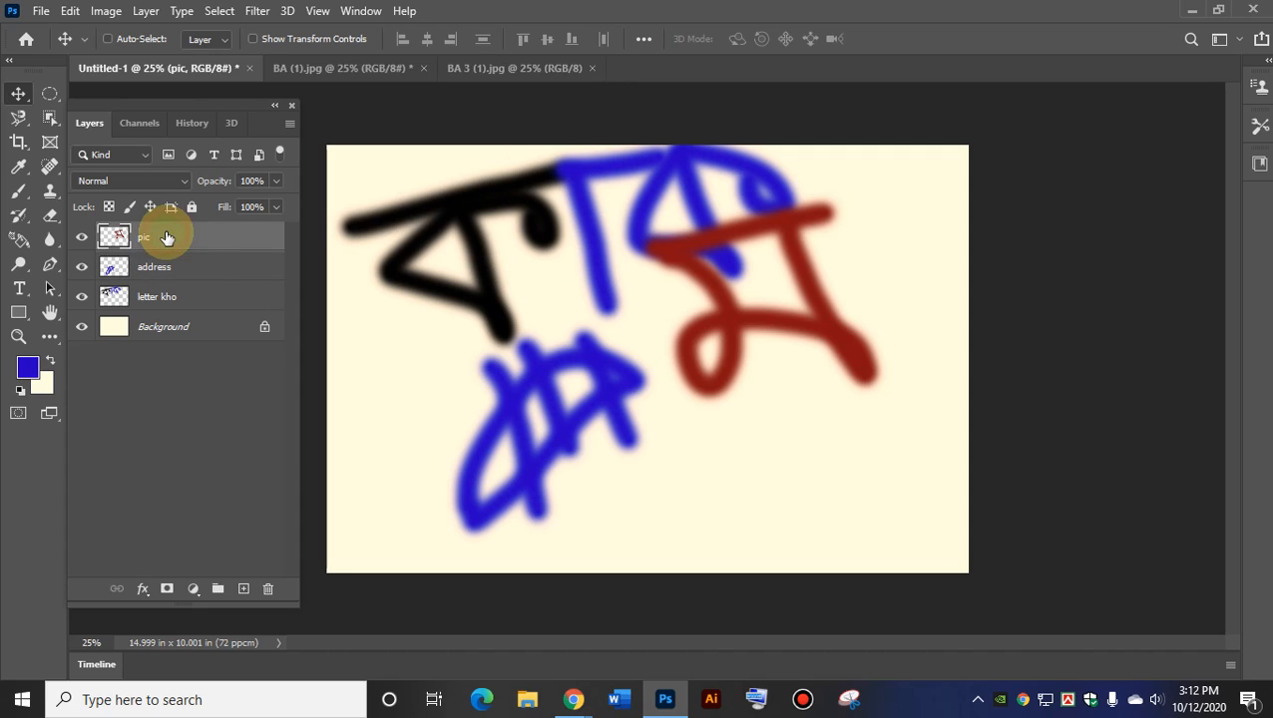
{"action": "mouse_move", "coordinate": [724, 315]}
{"action": "left_mouse_down"}
{"action": "mouse_move", "coordinate": [733, 446]}
{"action": "mouse_move", "coordinate": [724, 401]}
{"action": "left_mouse_up"}
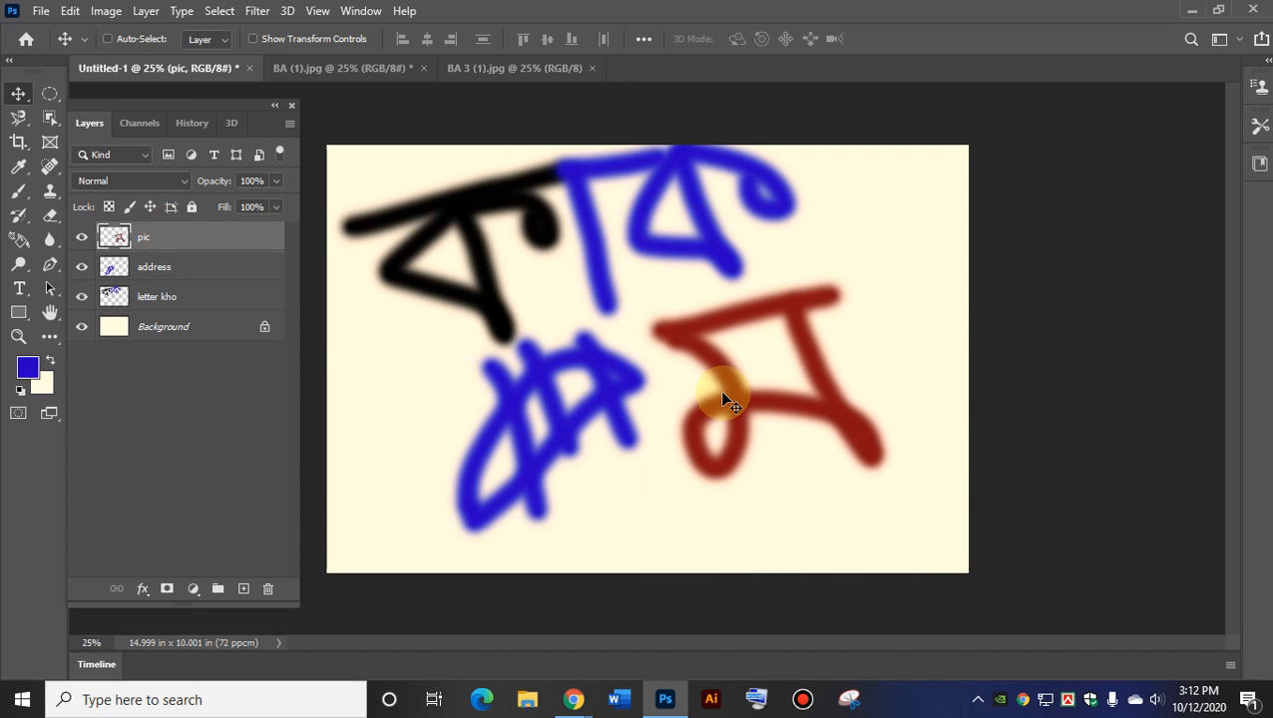
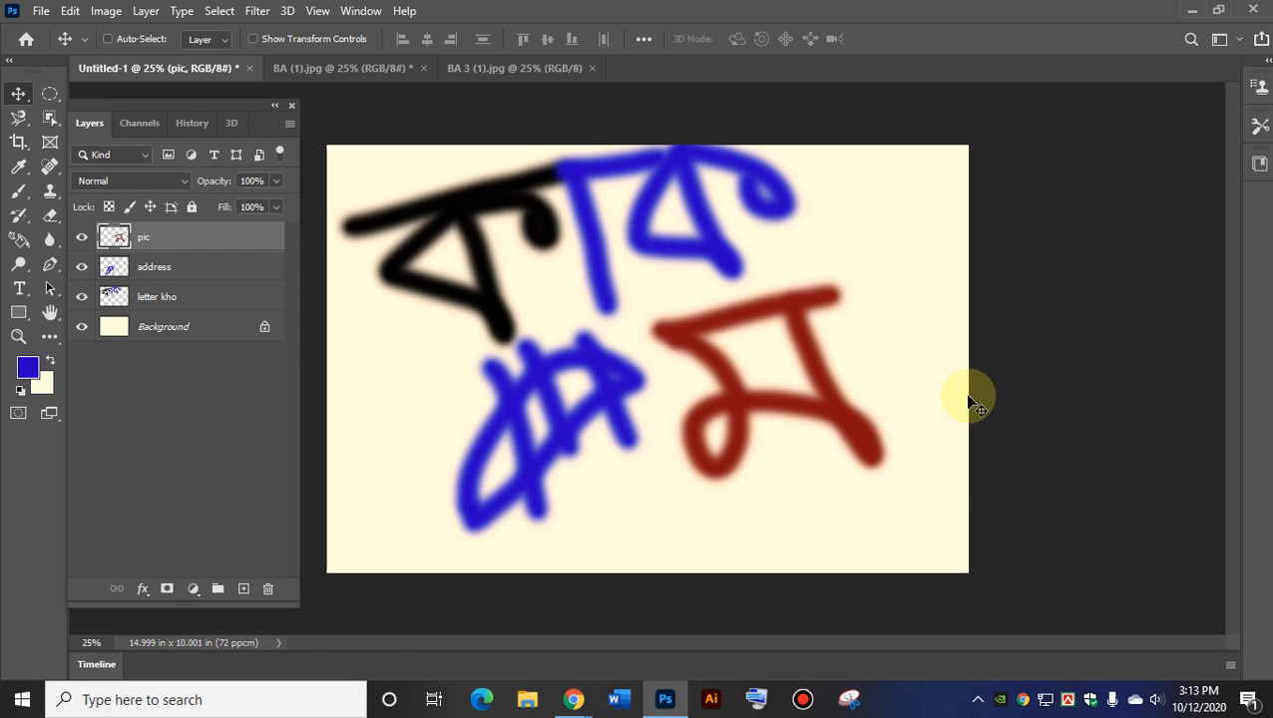
Click through the address and letter kho layers and toggle Auto-Select in the options bar.
{"action": "left_click", "coordinate": [159, 270]}
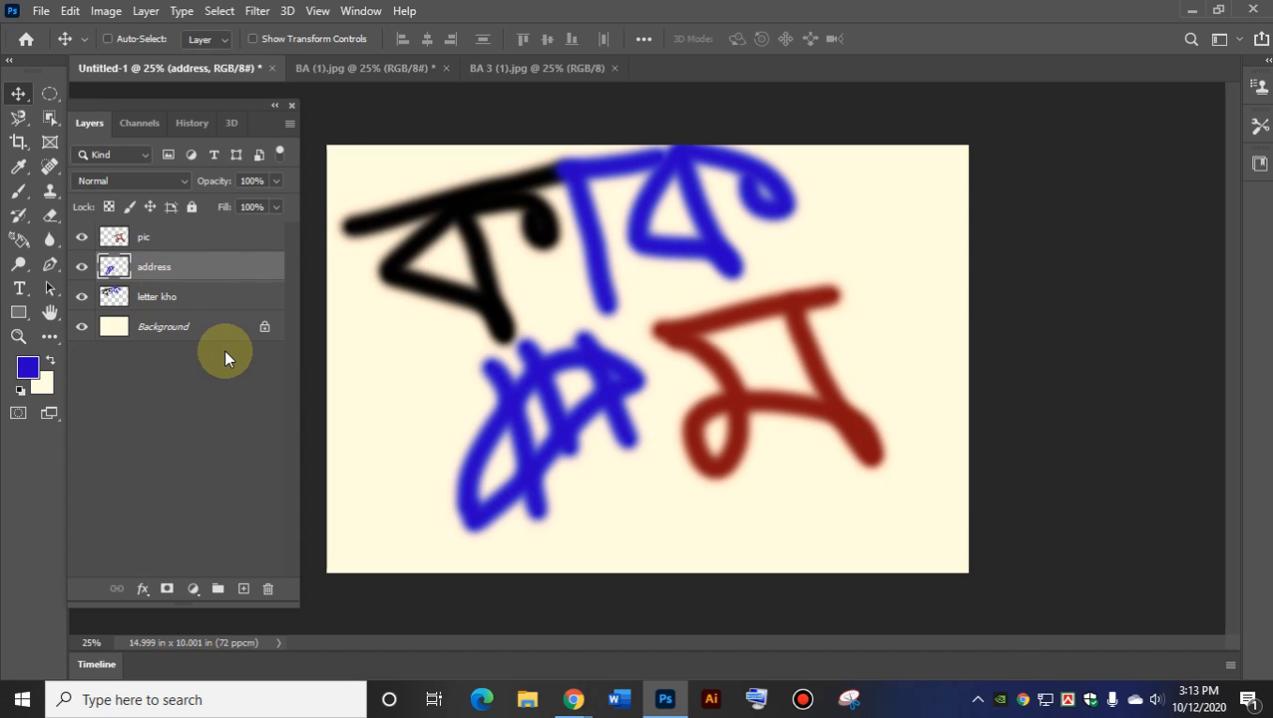
{"action": "left_click_drag", "start_coordinate": [160, 299], "coordinate": [141, 278]}
{"action": "left_click", "coordinate": [145, 280]}
{"action": "left_click", "coordinate": [107, 40]}
{"action": "left_click", "coordinate": [108, 40]}
{"action": "left_click", "coordinate": [108, 40]}
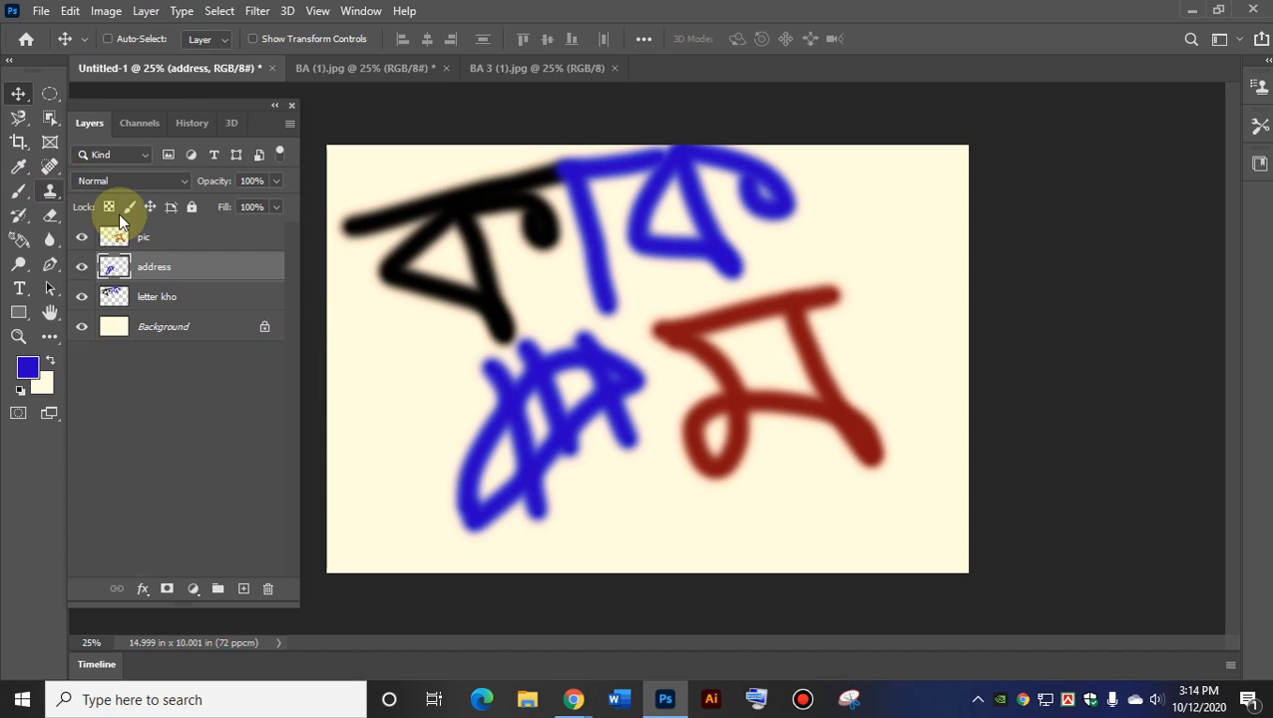
Drag the pic layer's red letter up and right so it overlaps the blue letter.
{"action": "left_click", "coordinate": [123, 239]}
{"action": "mouse_move", "coordinate": [756, 417]}
{"action": "left_mouse_down"}
{"action": "mouse_move", "coordinate": [793, 354]}
{"action": "mouse_move", "coordinate": [777, 302]}
{"action": "left_mouse_up"}
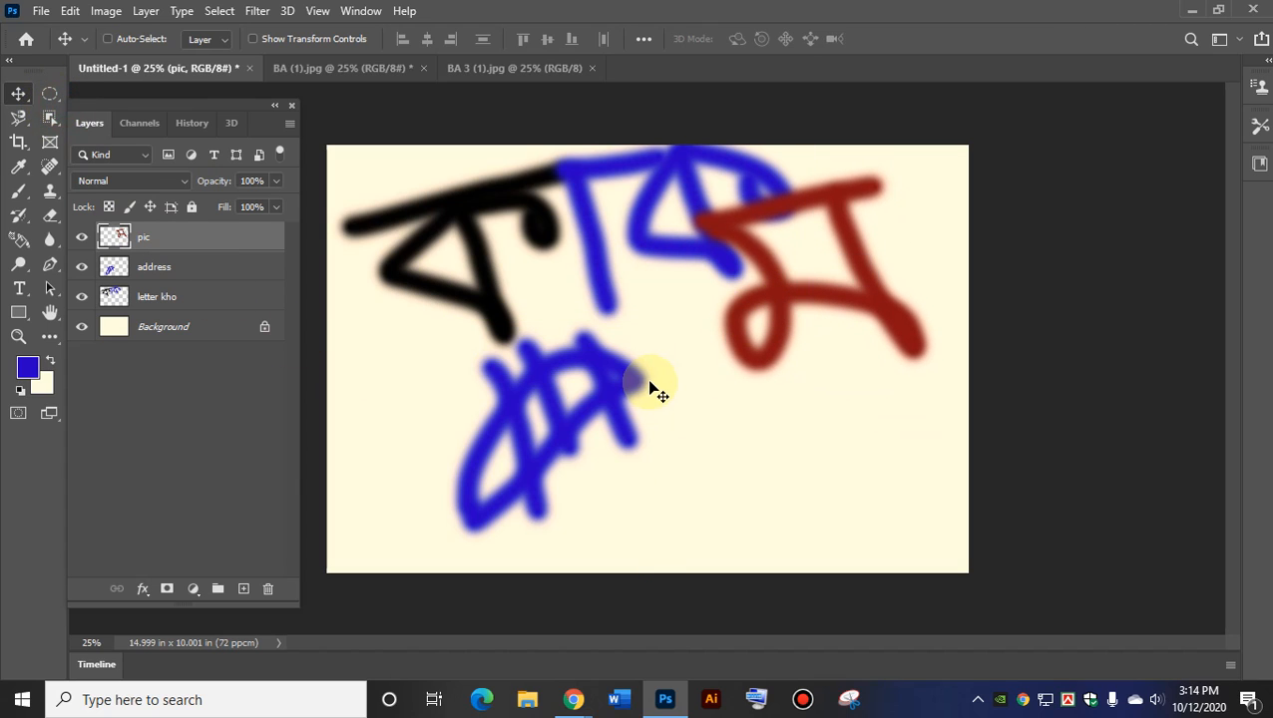
{"action": "left_click", "coordinate": [55, 94]}
{"action": "left_click_drag", "start_coordinate": [656, 374], "coordinate": [846, 569]}
{"action": "left_click", "coordinate": [70, 11]}
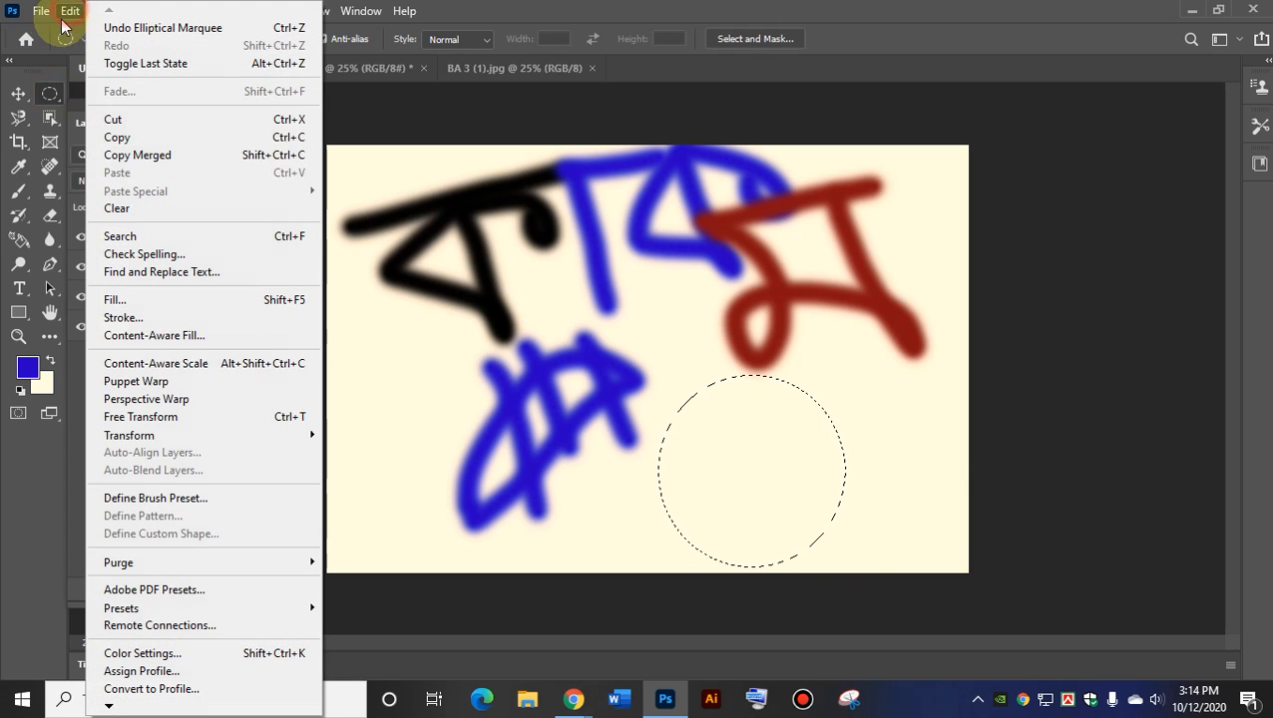
{"action": "left_click", "coordinate": [115, 135]}
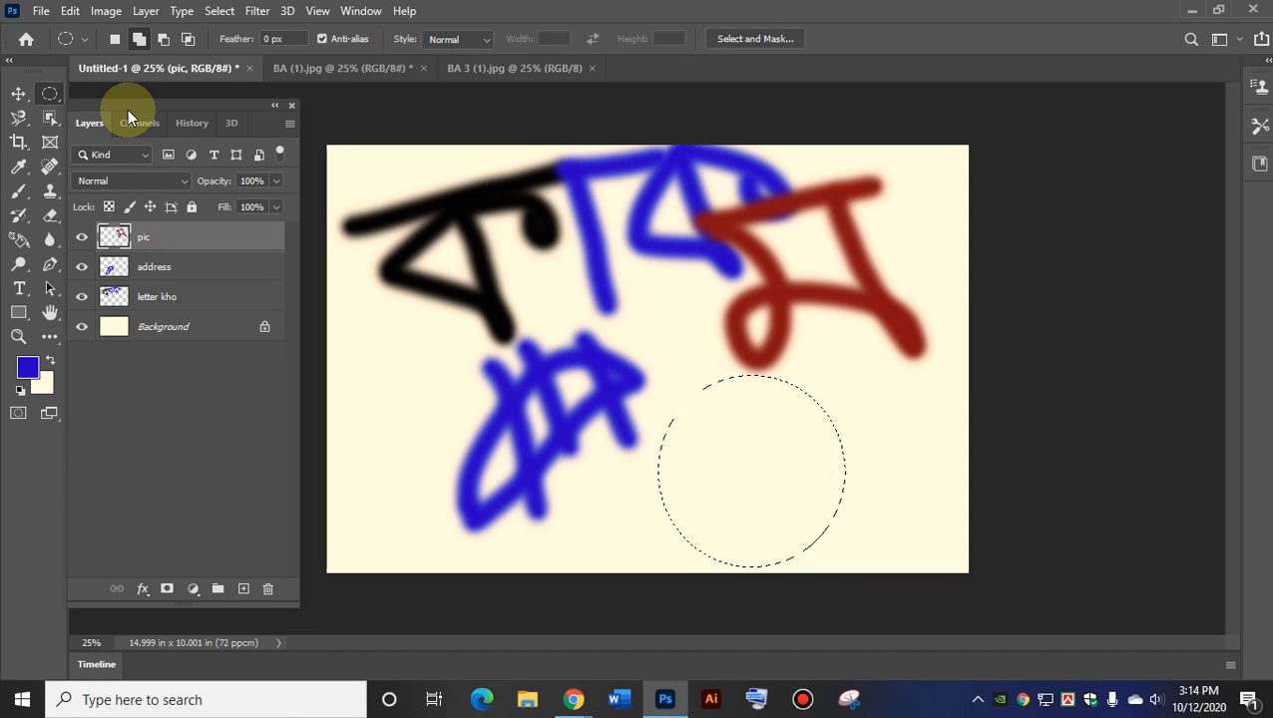
{"action": "key", "text": "ctrl+d"}
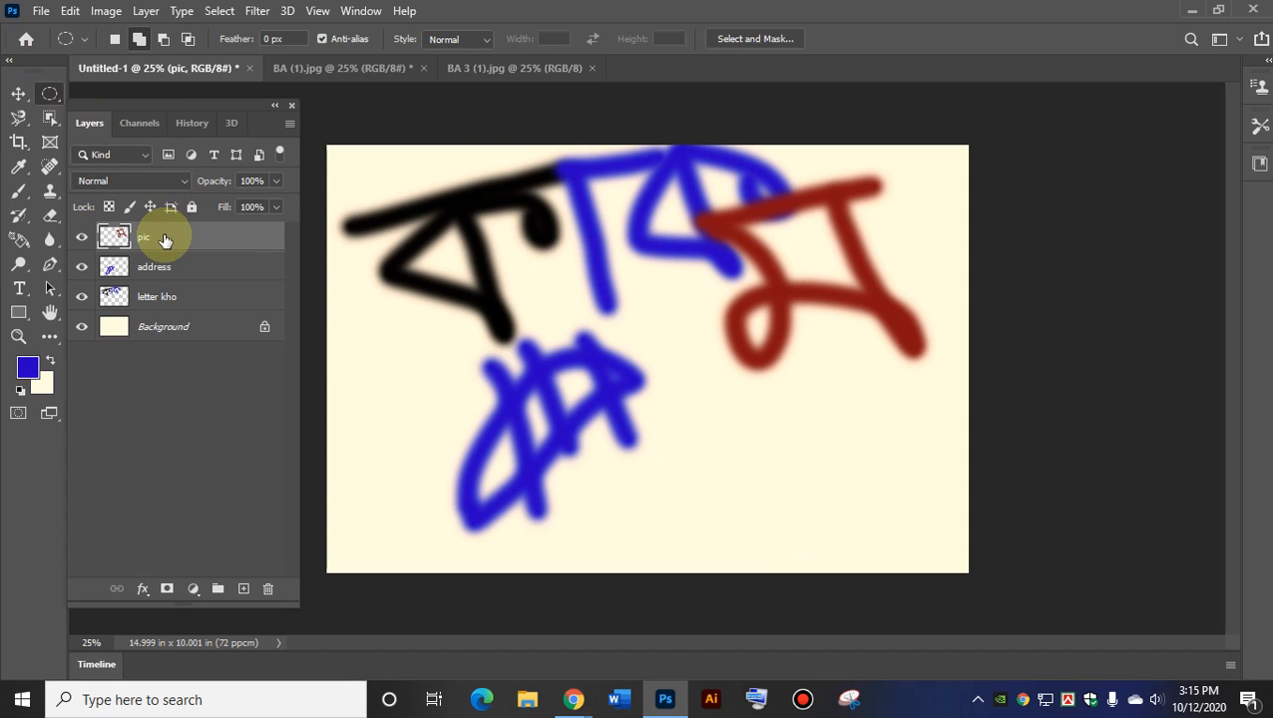
{"action": "left_click_drag", "start_coordinate": [685, 393], "coordinate": [867, 507]}
{"action": "left_click", "coordinate": [70, 10]}
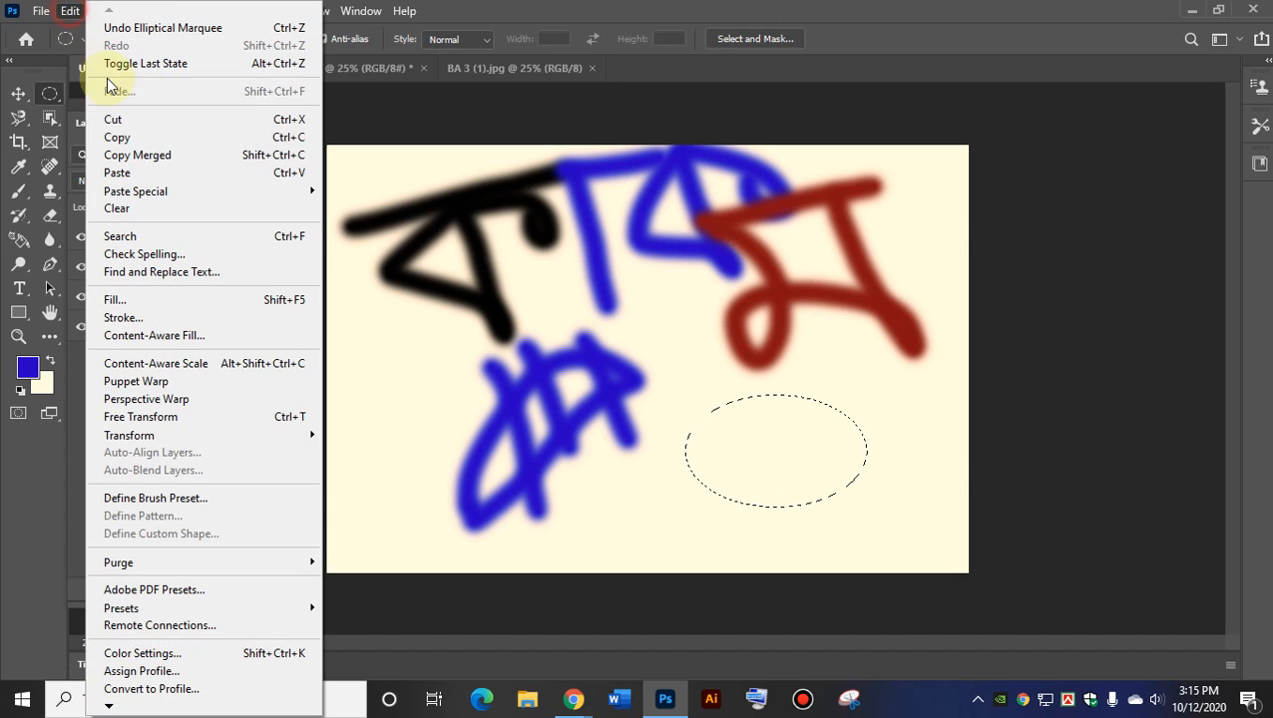
{"action": "left_click", "coordinate": [112, 137]}
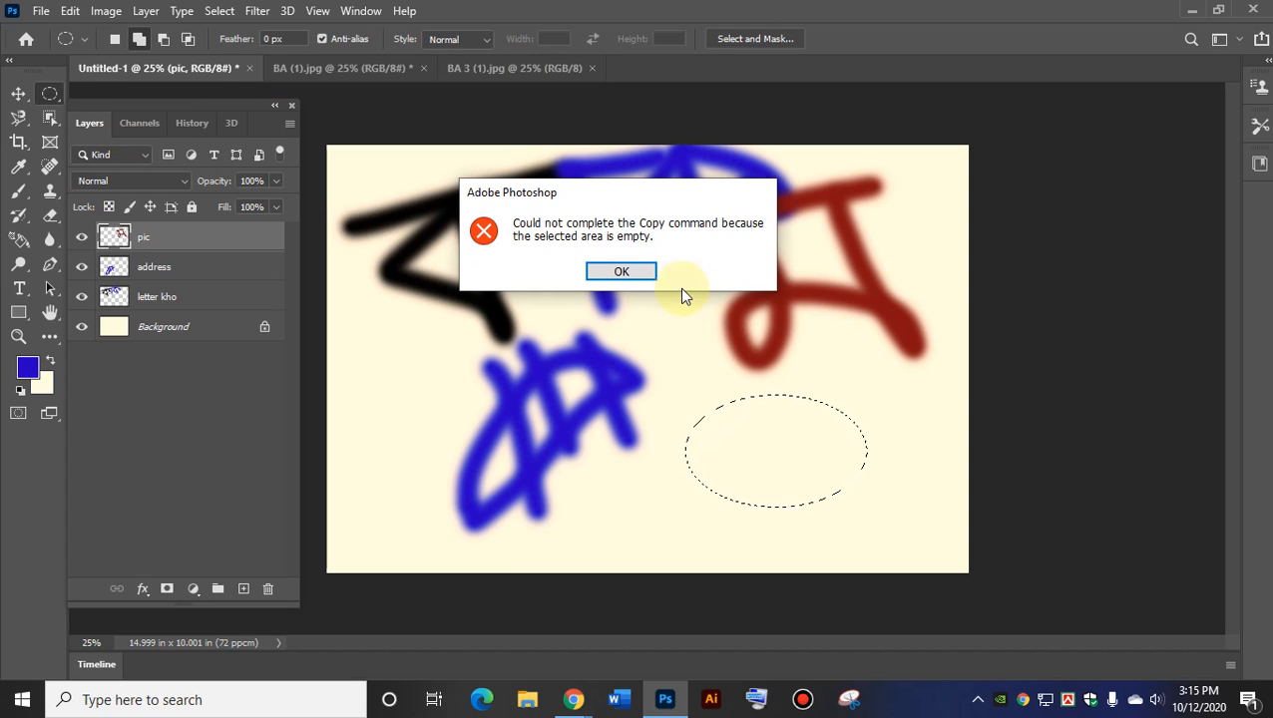
{"action": "left_click", "coordinate": [628, 272]}
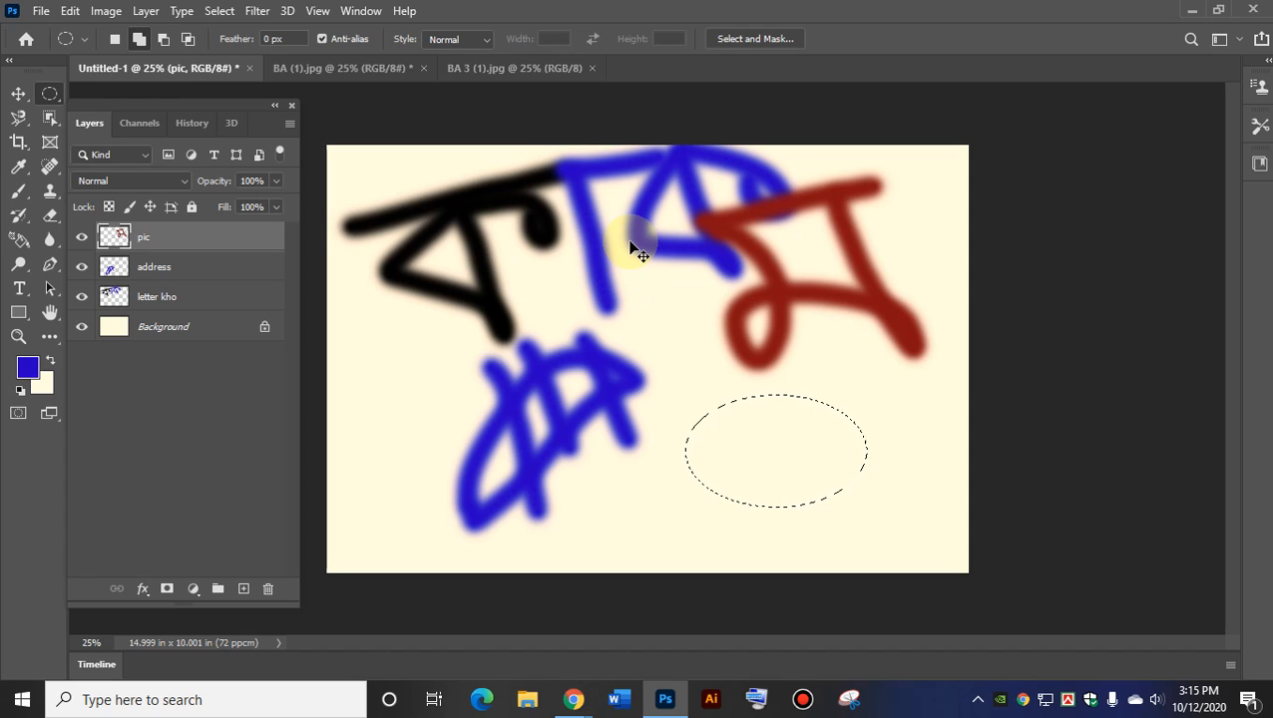
{"action": "key", "text": "ctrl+d"}
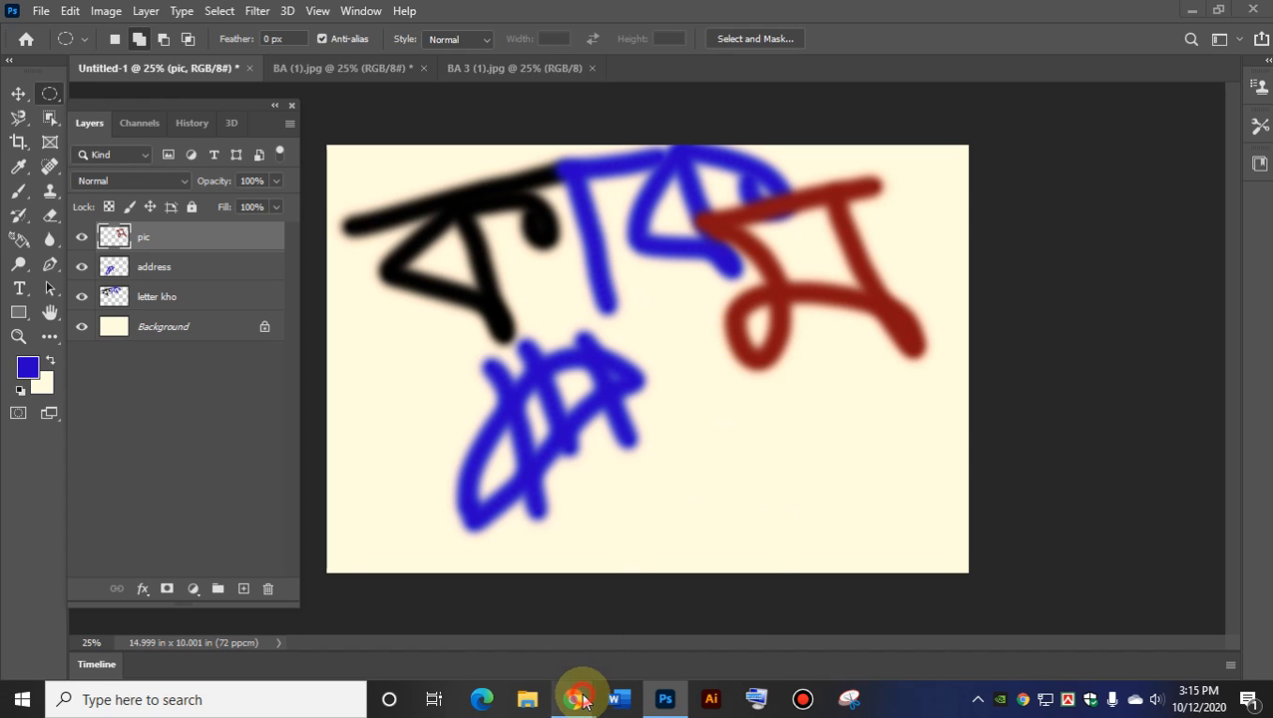
Bring the Google Meet presentation window to the front from the Chrome taskbar icon.
{"action": "mouse_move", "coordinate": [583, 701]}
{"action": "left_click", "coordinate": [479, 624]}
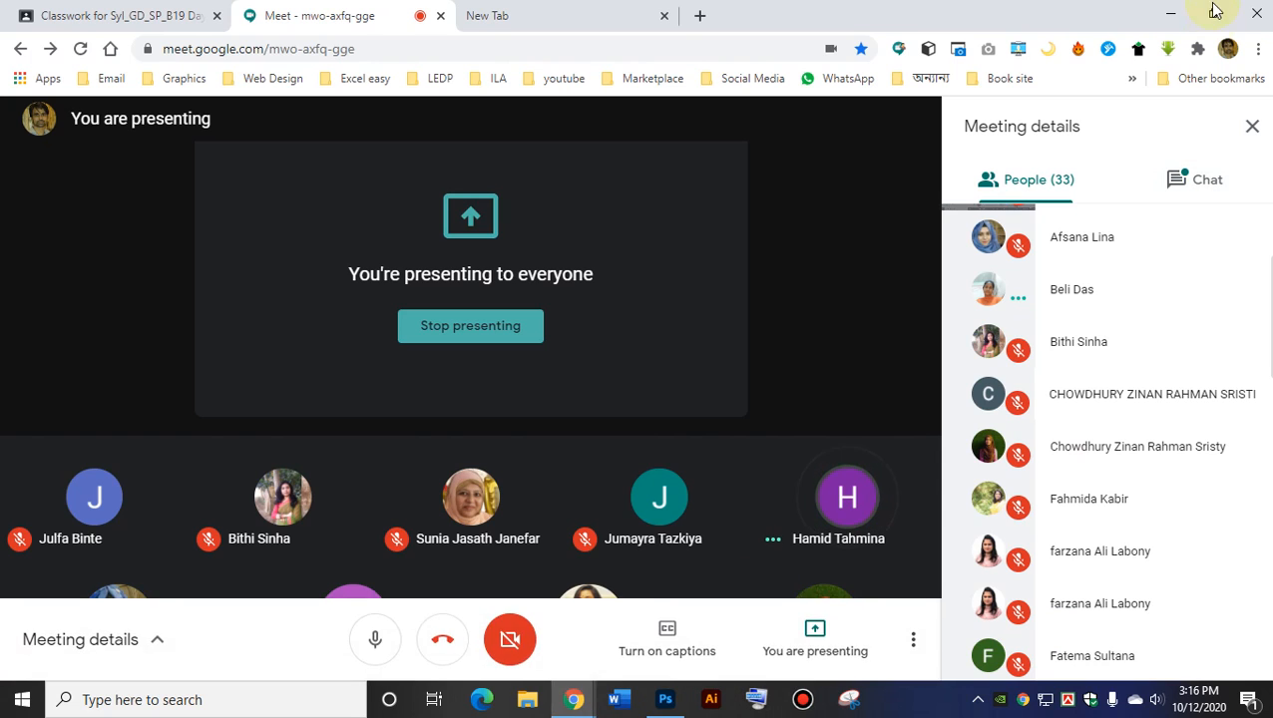
Minimize the Meet window, cycle through the layers, and hide then re-show the address layer.
{"action": "left_click", "coordinate": [1170, 14]}
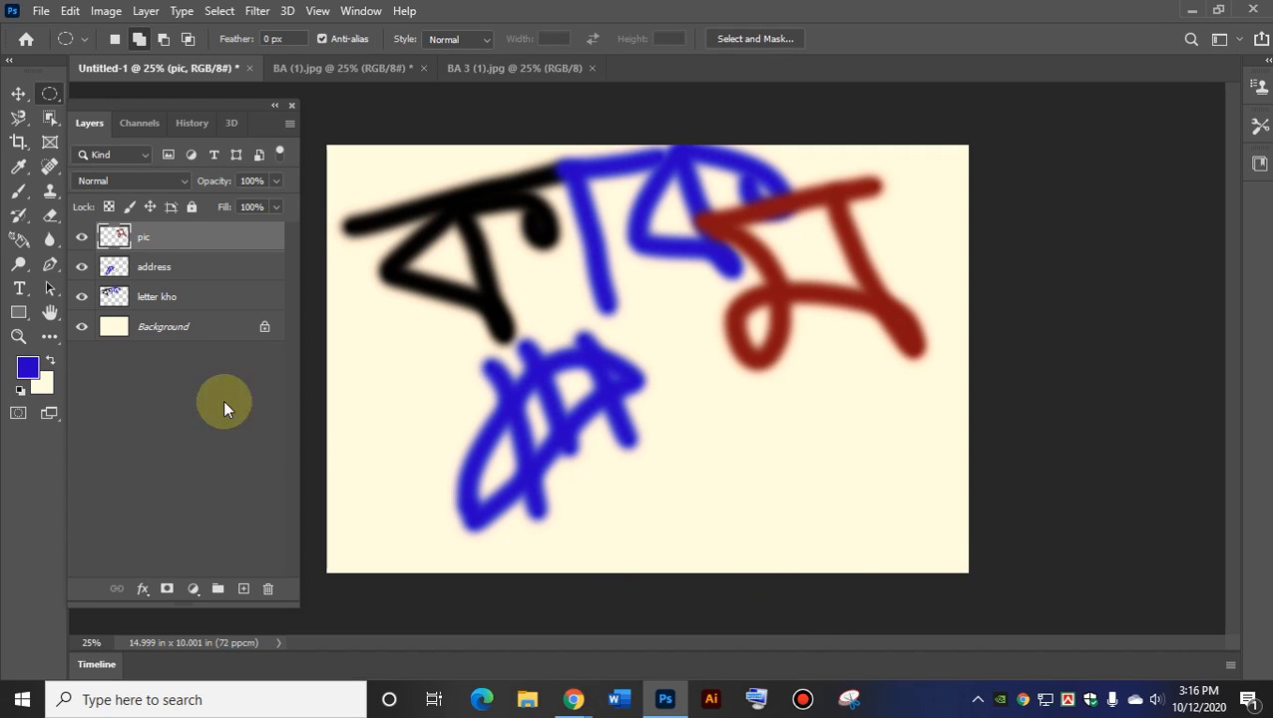
{"action": "left_click", "coordinate": [155, 265]}
{"action": "left_click", "coordinate": [157, 294]}
{"action": "left_click", "coordinate": [147, 270]}
{"action": "left_click", "coordinate": [145, 240]}
{"action": "left_click", "coordinate": [146, 270]}
{"action": "left_click", "coordinate": [149, 300]}
{"action": "left_click", "coordinate": [145, 266]}
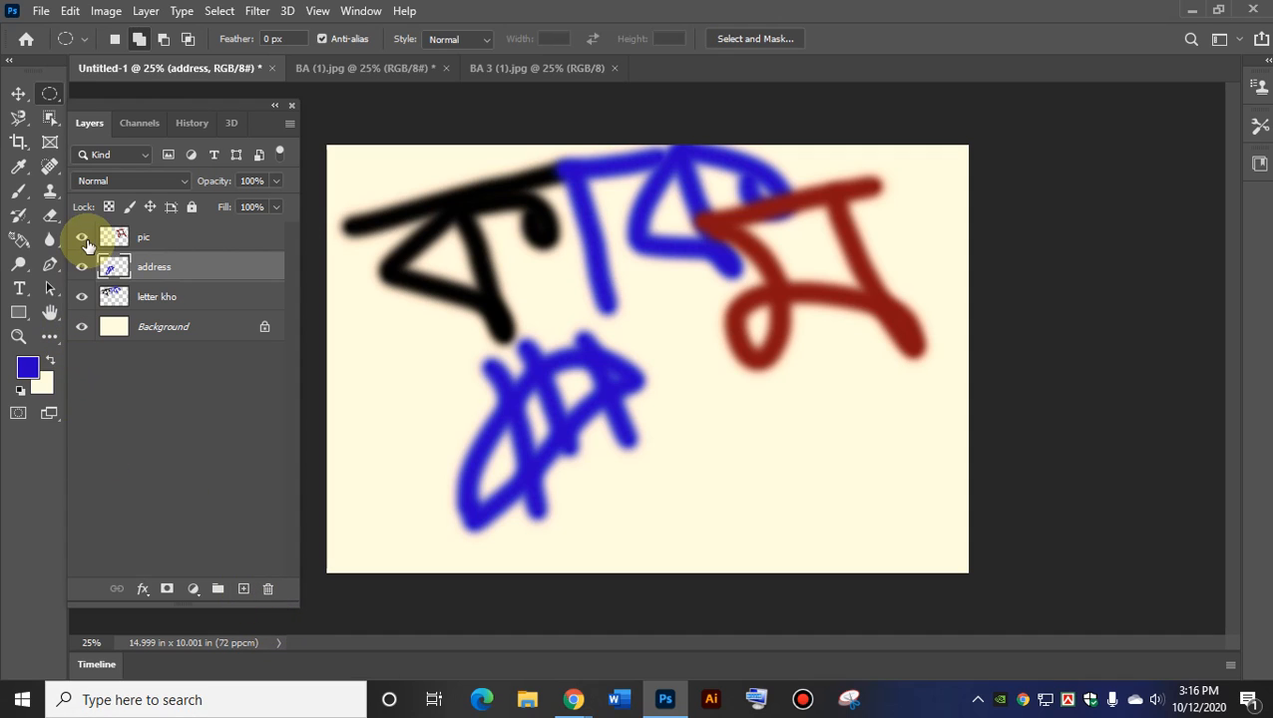
{"action": "left_click", "coordinate": [82, 266]}
{"action": "left_click", "coordinate": [82, 266]}
Label the address layer red, letter kho violet and pic blue; leave Background unchanged.
{"action": "right_click", "coordinate": [144, 269]}
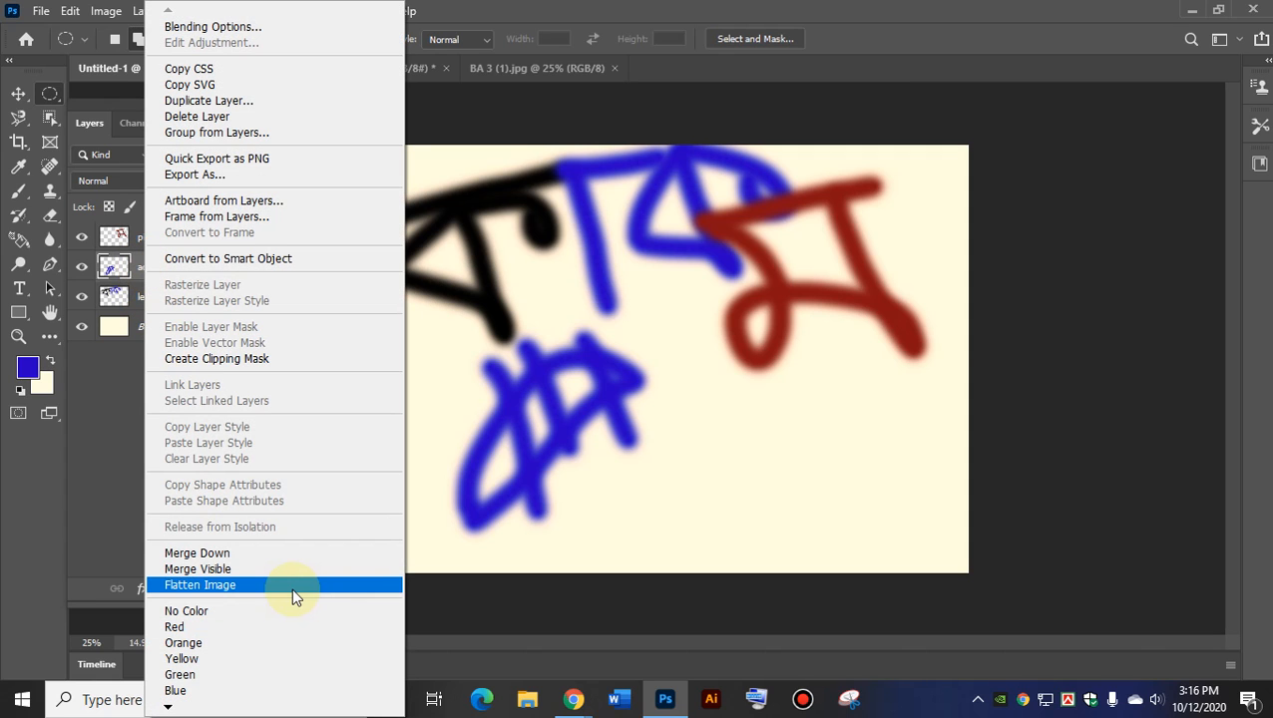
{"action": "mouse_move", "coordinate": [167, 706]}
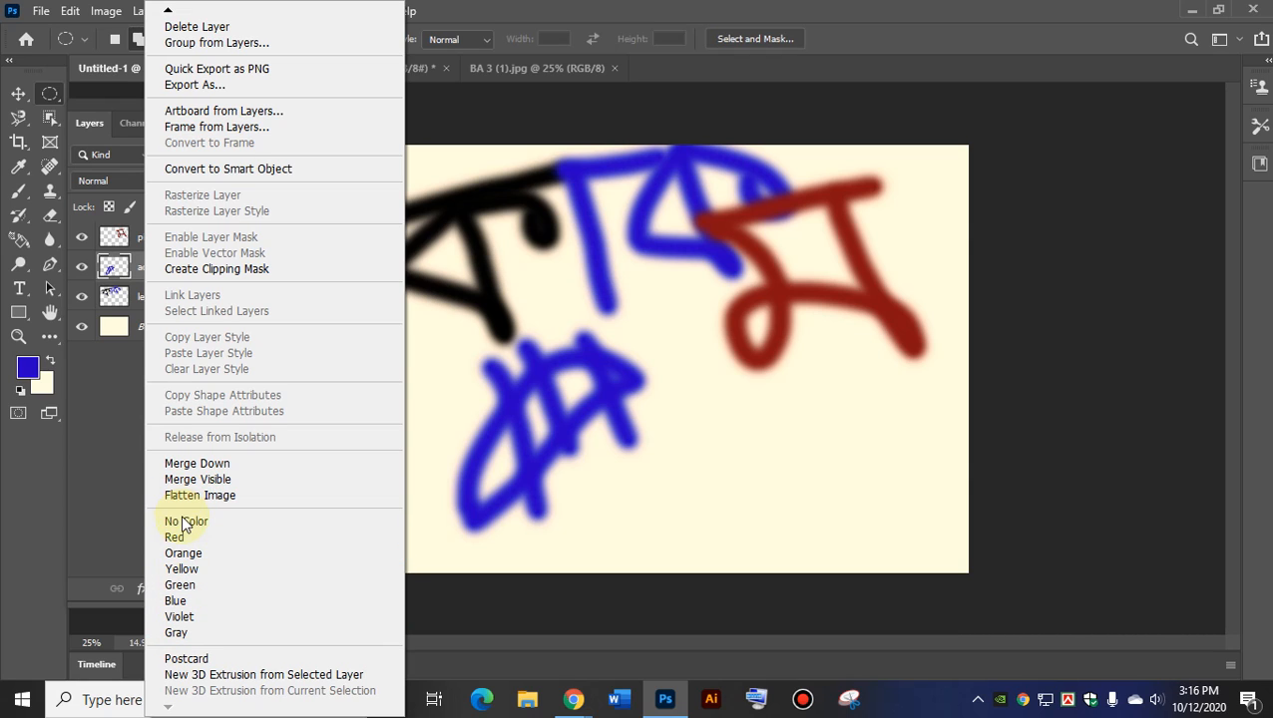
{"action": "left_click", "coordinate": [177, 539]}
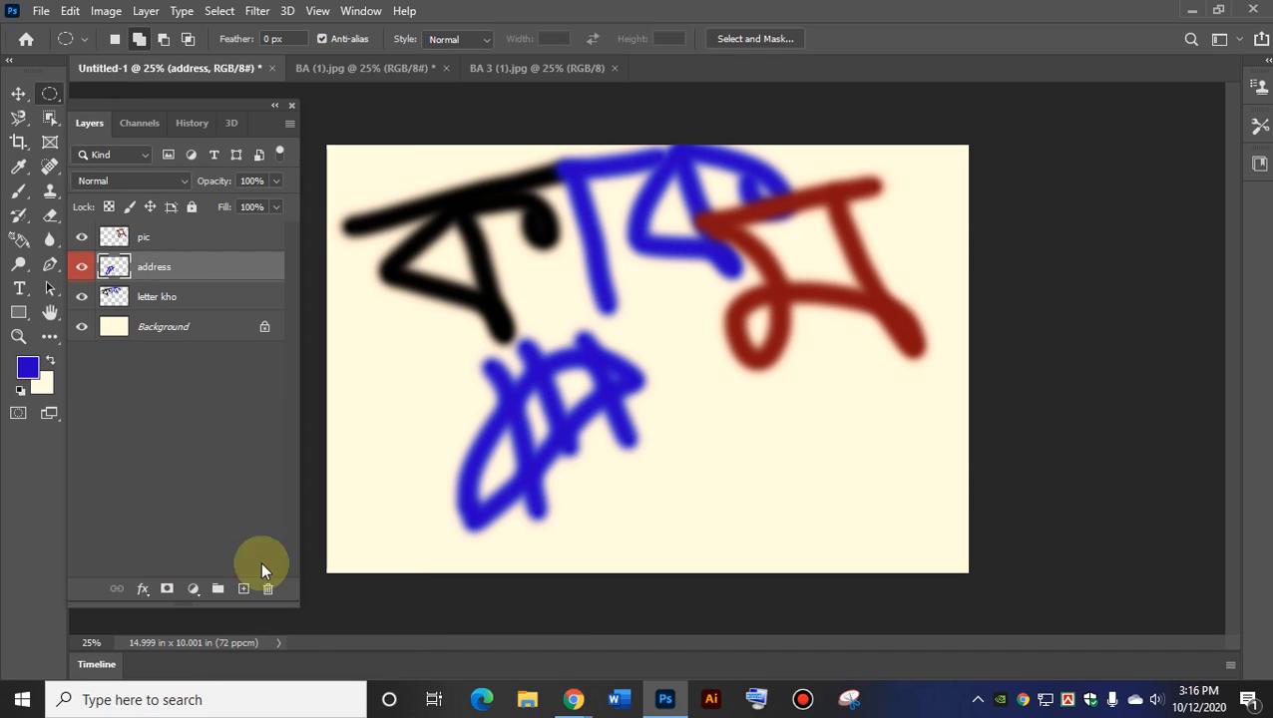
{"action": "right_click", "coordinate": [162, 295]}
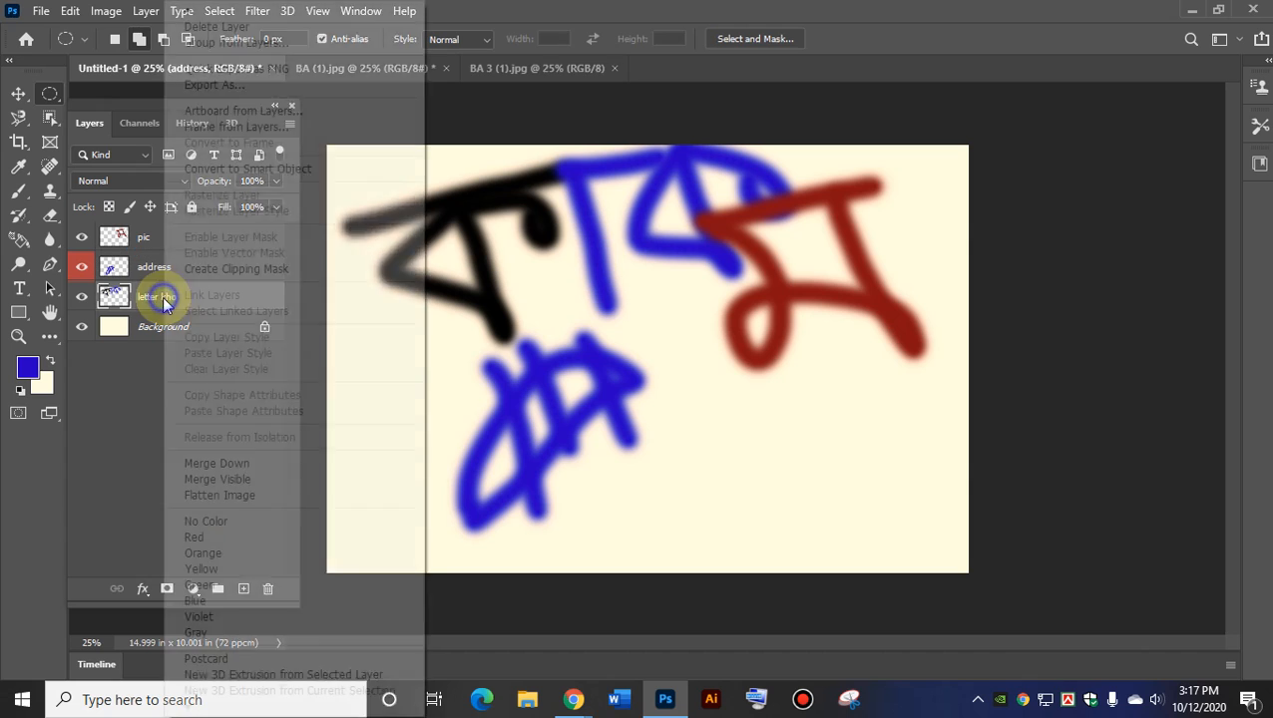
{"action": "left_click", "coordinate": [205, 616]}
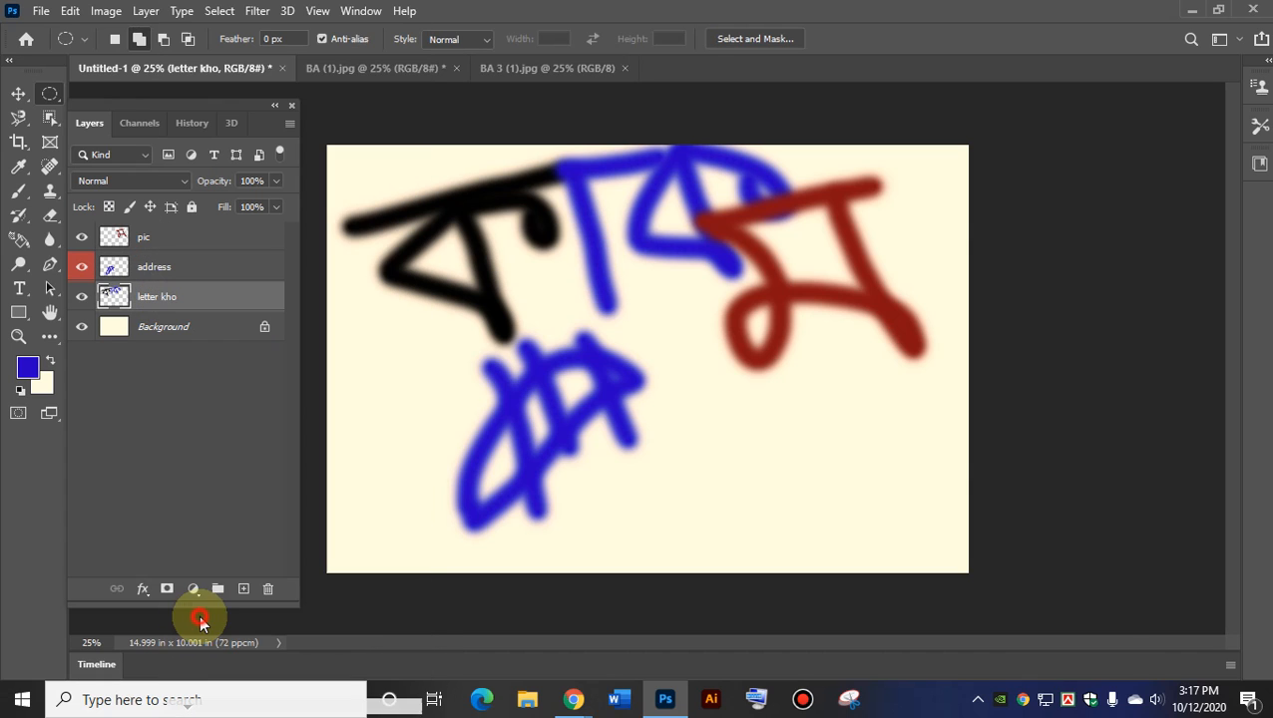
{"action": "right_click", "coordinate": [143, 236]}
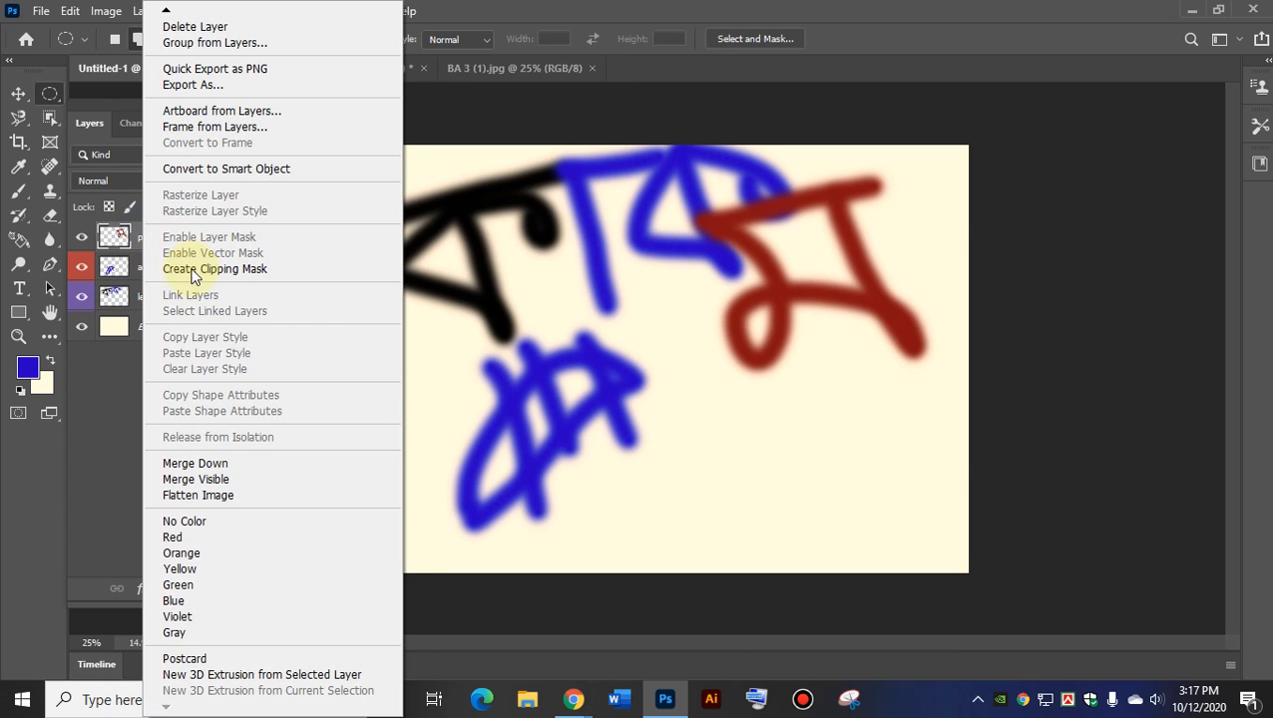
{"action": "left_click", "coordinate": [174, 601]}
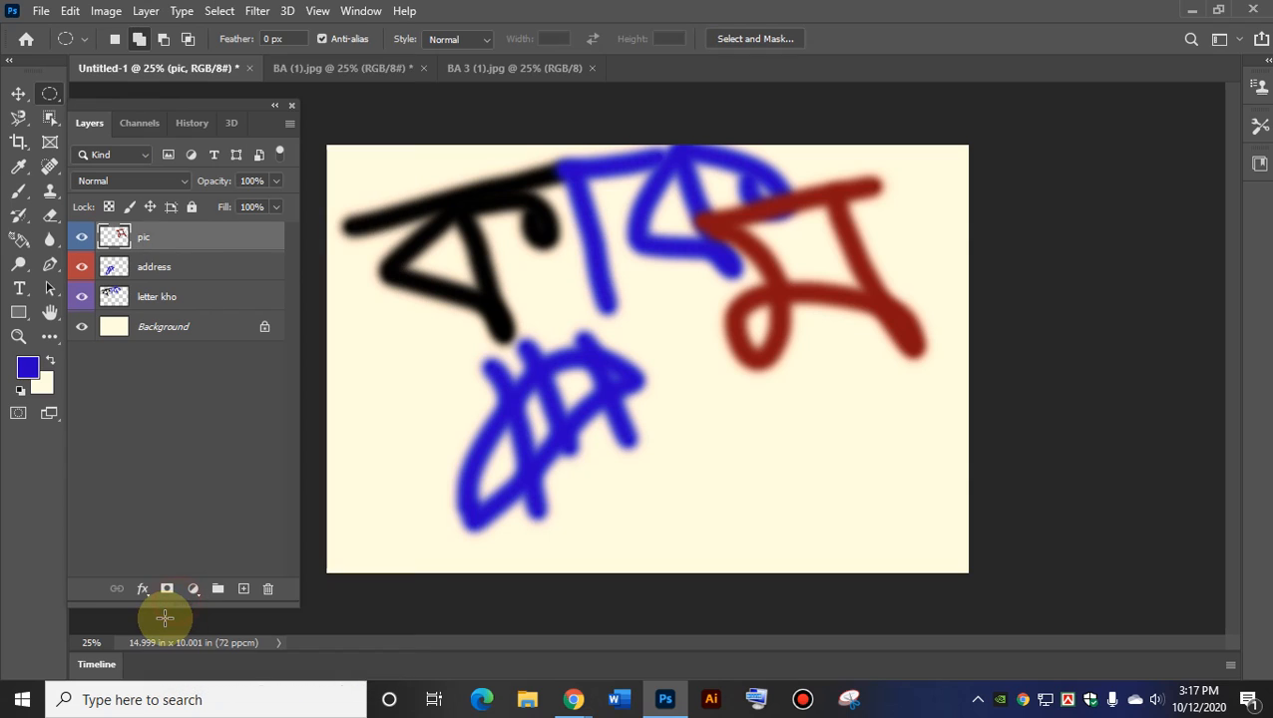
{"action": "right_click", "coordinate": [162, 332]}
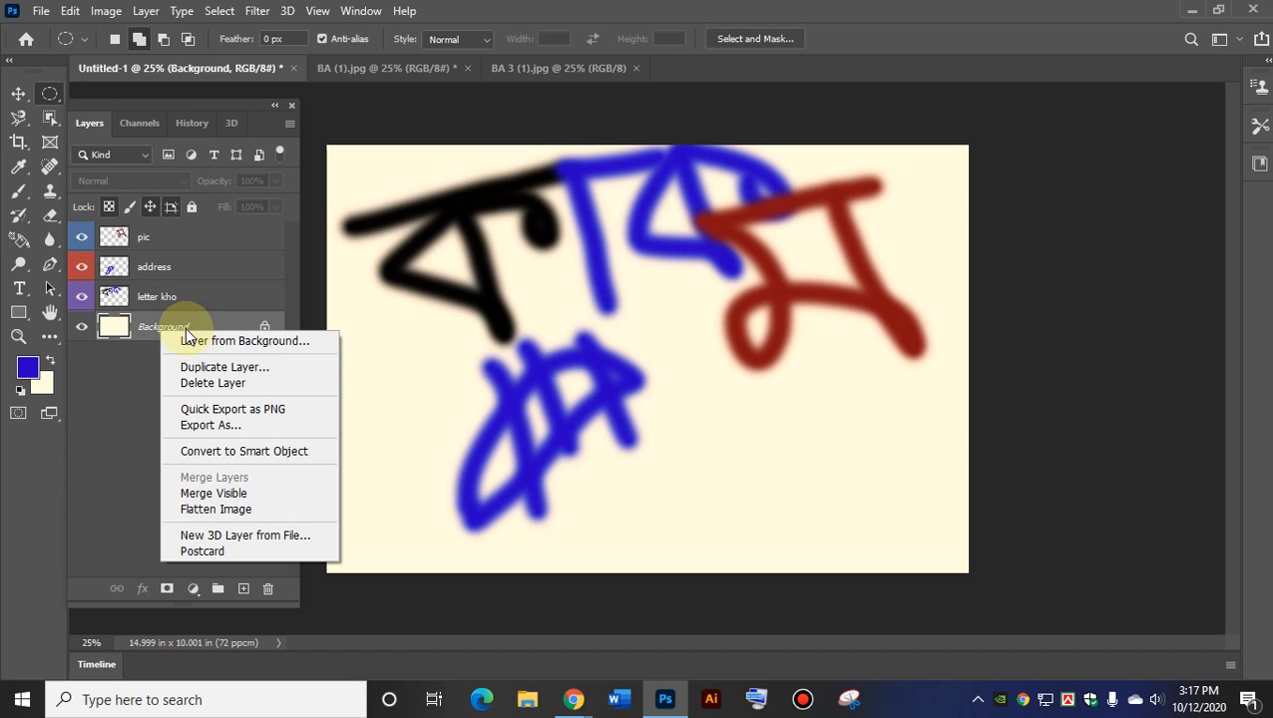
{"action": "left_click", "coordinate": [182, 297]}
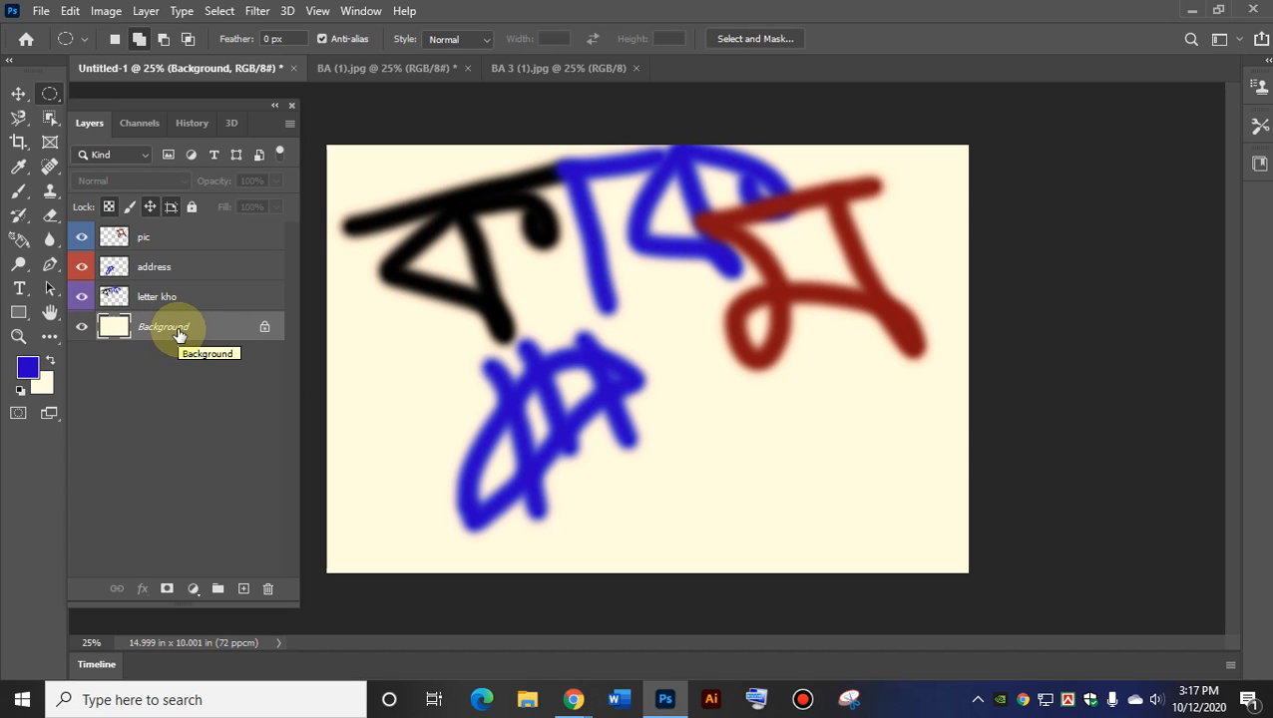
Relabel the letter kho layer red and add a new empty Layer 1 above it.
{"action": "mouse_move", "coordinate": [151, 294]}
{"action": "left_mouse_down"}
{"action": "mouse_move", "coordinate": [127, 242]}
{"action": "mouse_move", "coordinate": [156, 292]}
{"action": "mouse_move", "coordinate": [155, 277]}
{"action": "left_mouse_up"}
{"action": "left_click", "coordinate": [152, 267]}
{"action": "left_click", "coordinate": [145, 240]}
{"action": "left_click", "coordinate": [147, 276]}
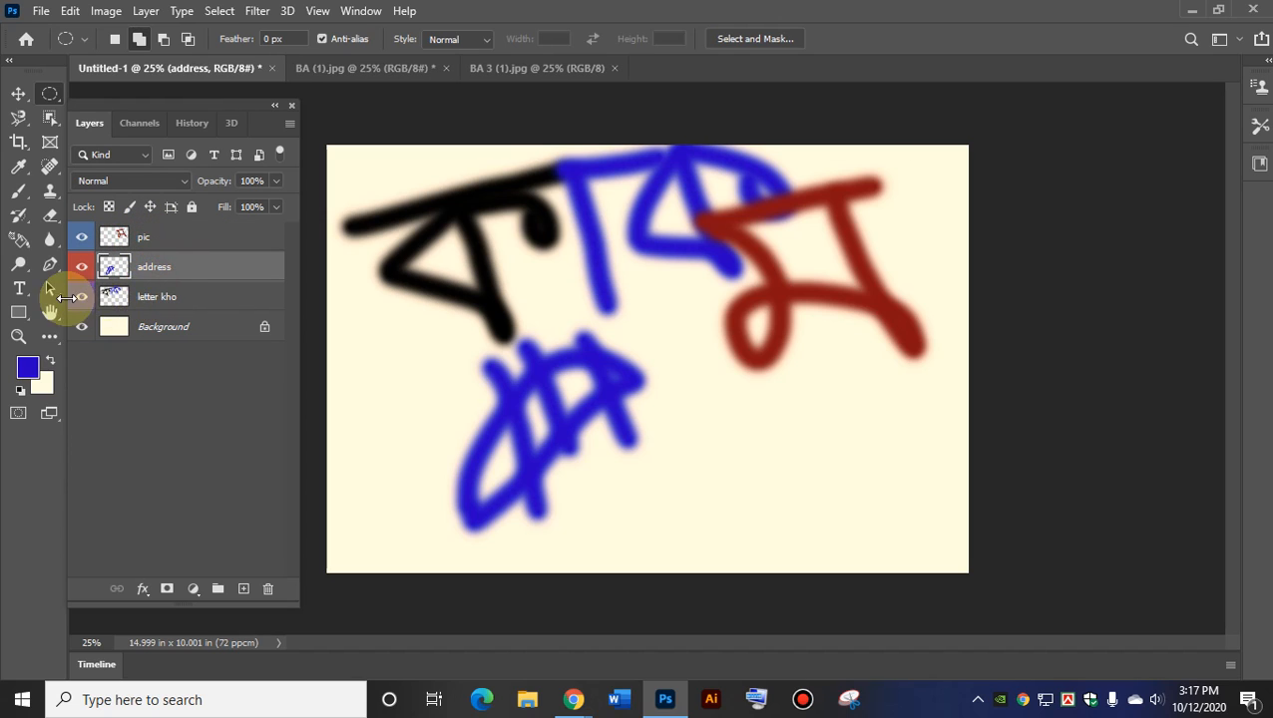
{"action": "right_click", "coordinate": [145, 295]}
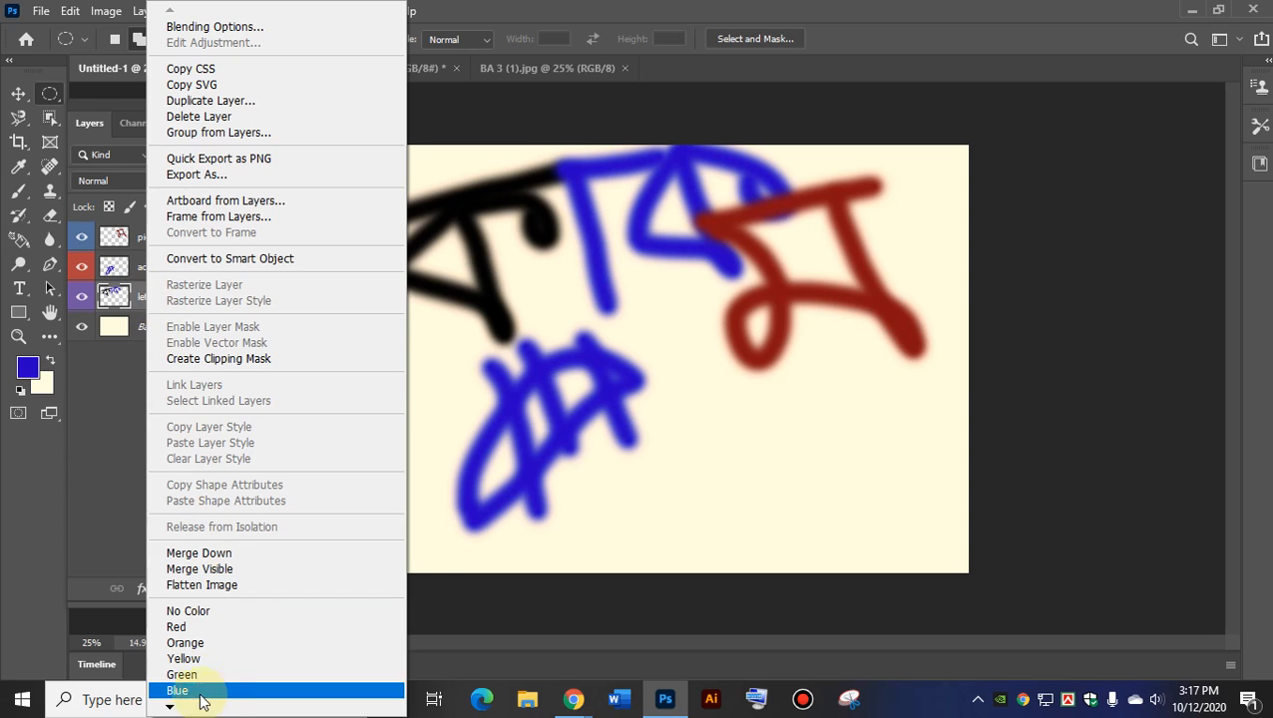
{"action": "left_click", "coordinate": [182, 628]}
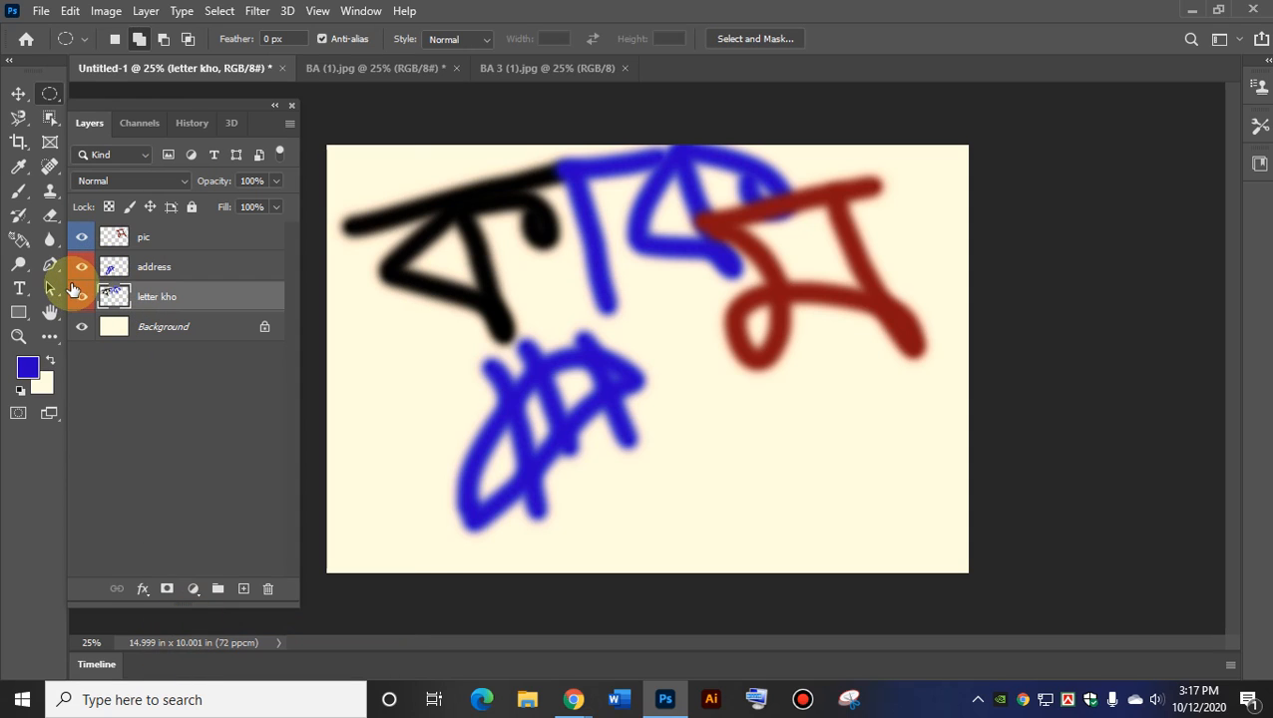
{"action": "left_click", "coordinate": [242, 589]}
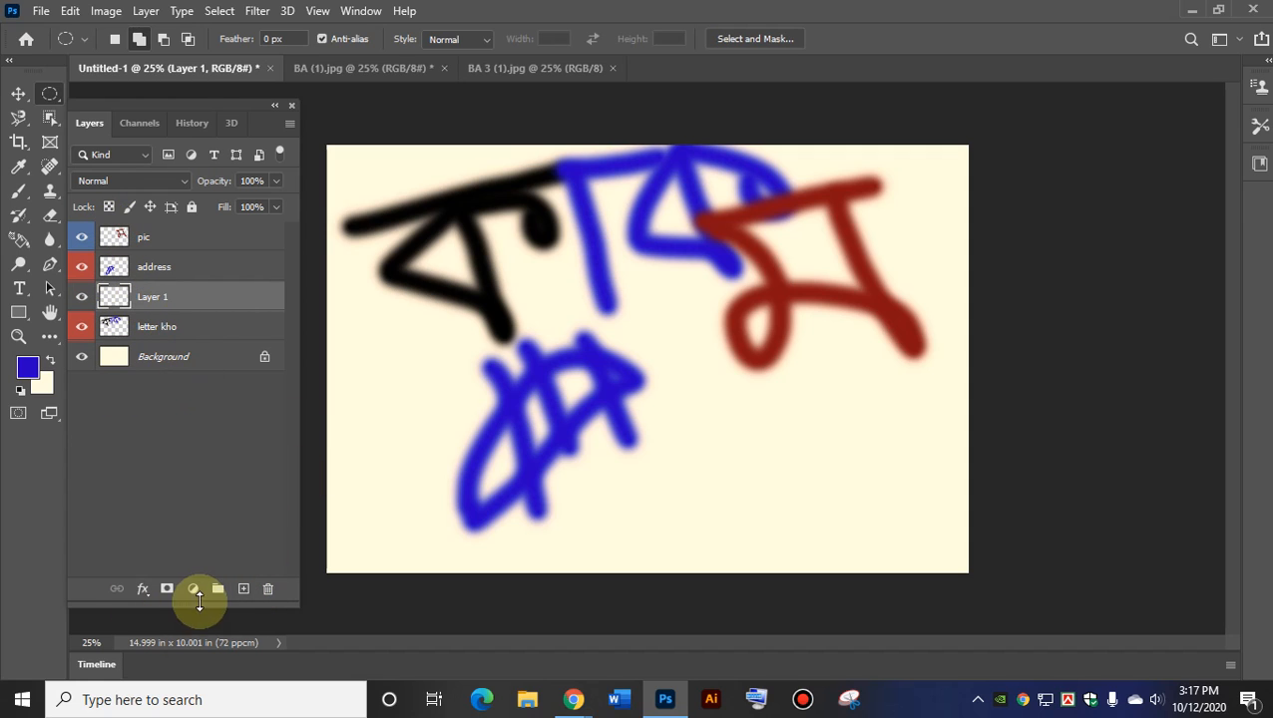
Label Layer 1 blue, then set both Layer 1 and the address layer to No Color.
{"action": "right_click", "coordinate": [127, 299]}
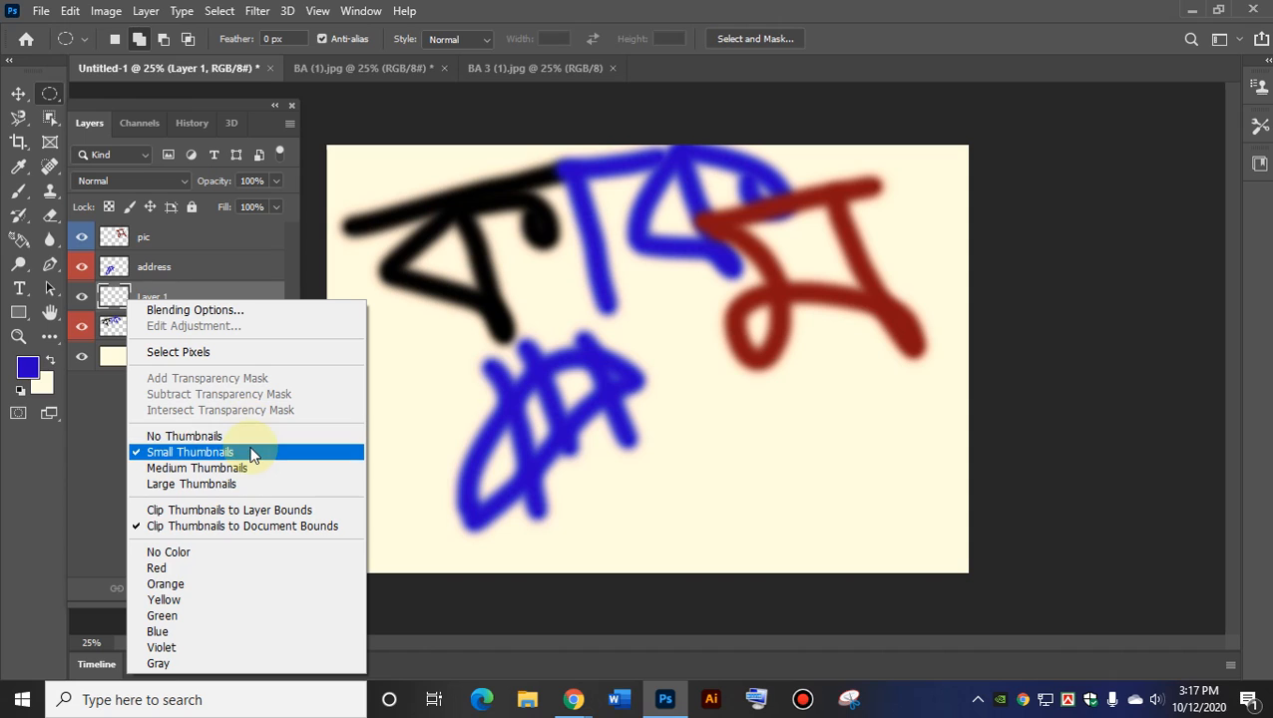
{"action": "left_click", "coordinate": [179, 630]}
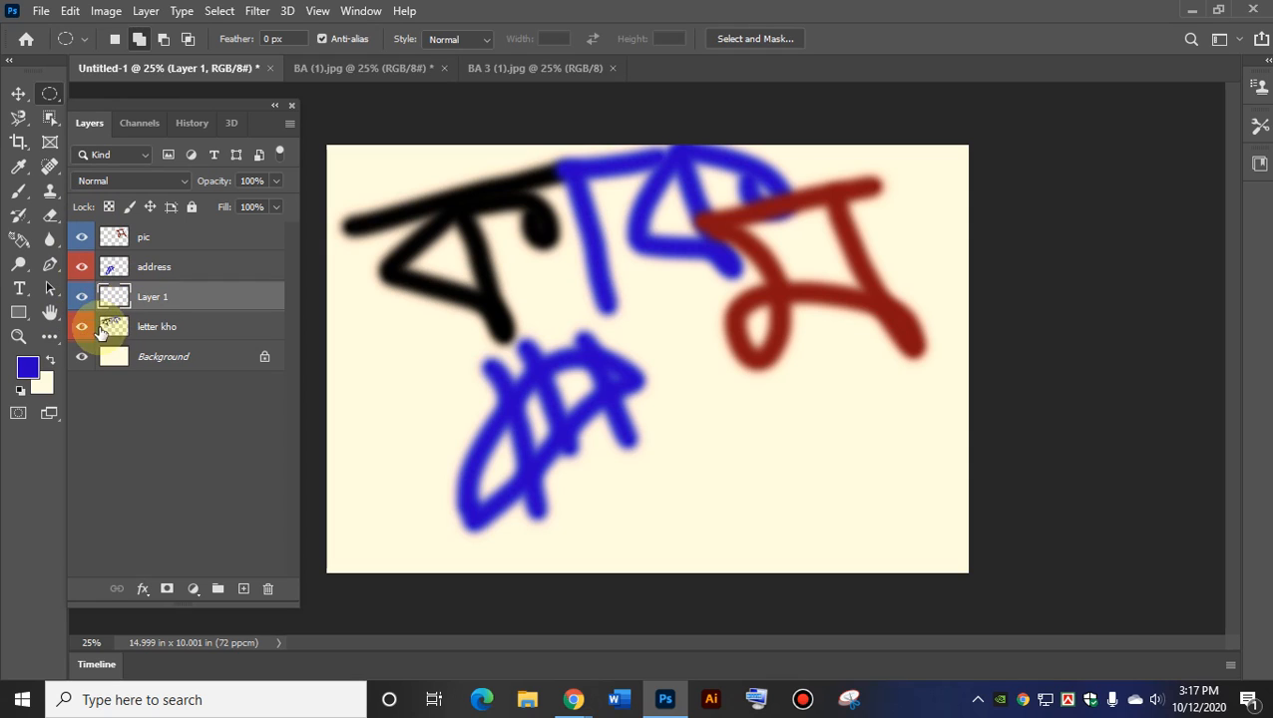
{"action": "right_click", "coordinate": [166, 296]}
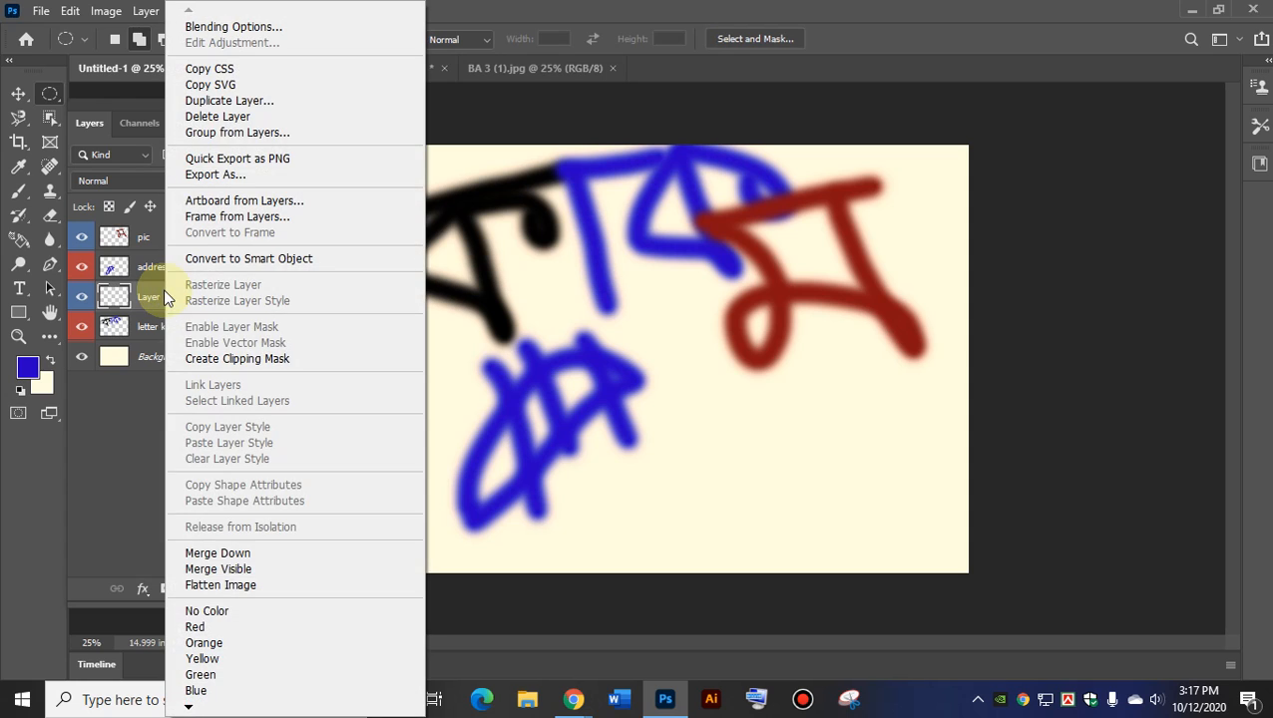
{"action": "left_click", "coordinate": [205, 610]}
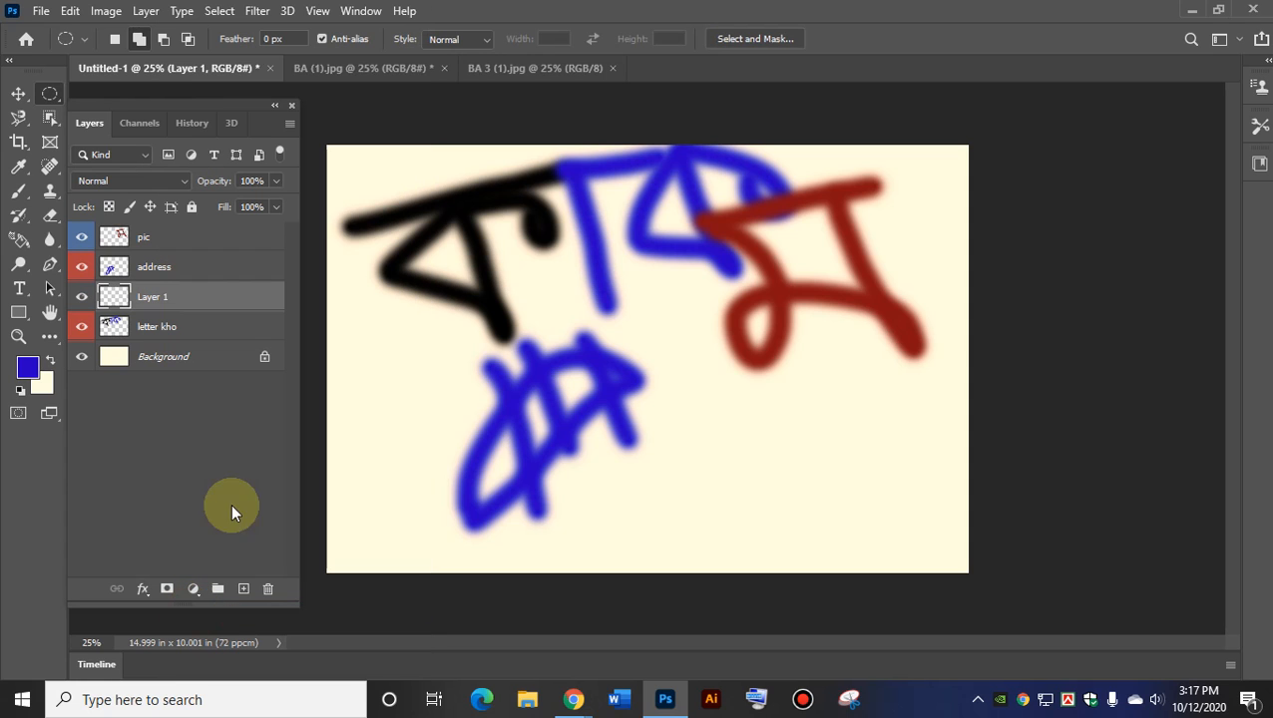
{"action": "right_click", "coordinate": [187, 275]}
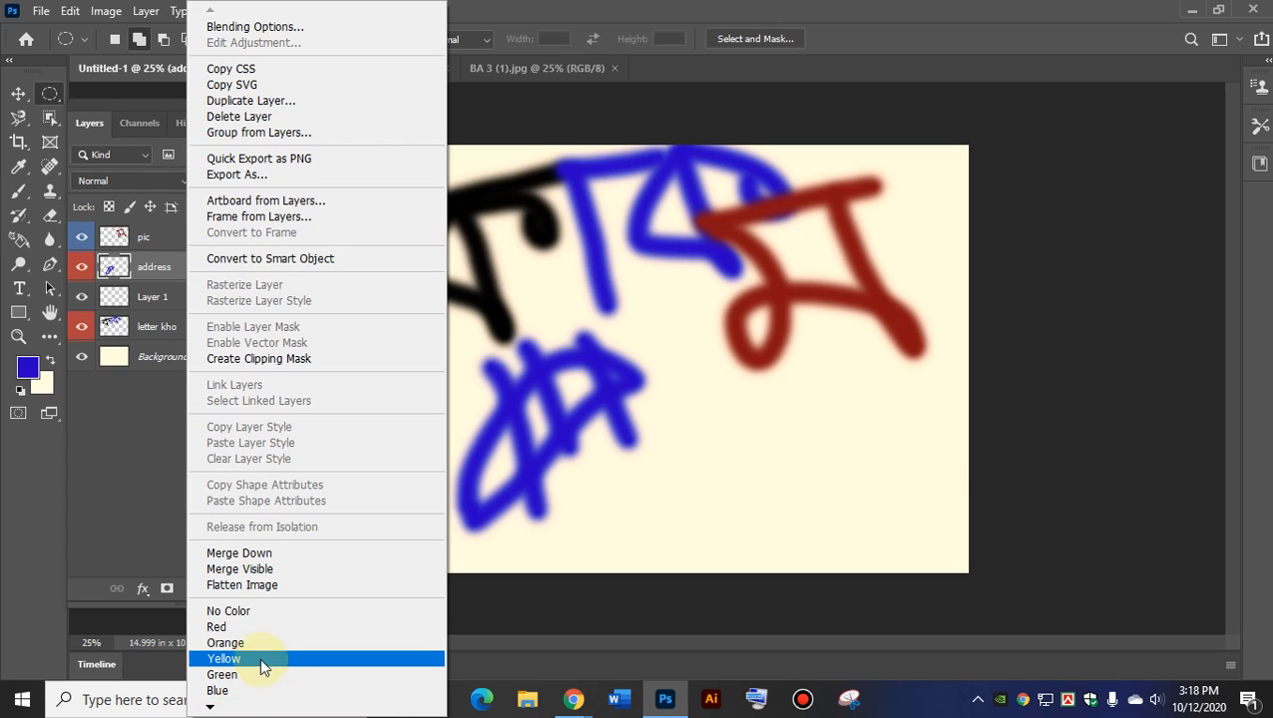
{"action": "left_click", "coordinate": [240, 610]}
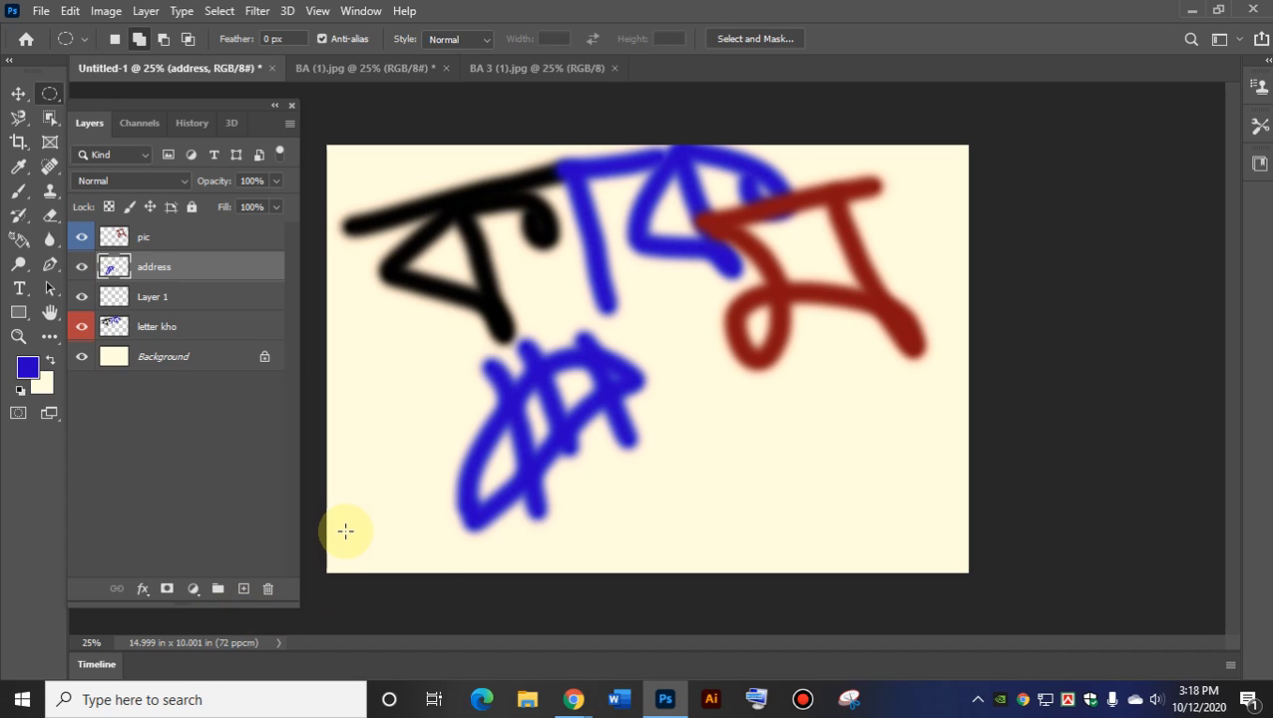
{"action": "right_click", "coordinate": [170, 268]}
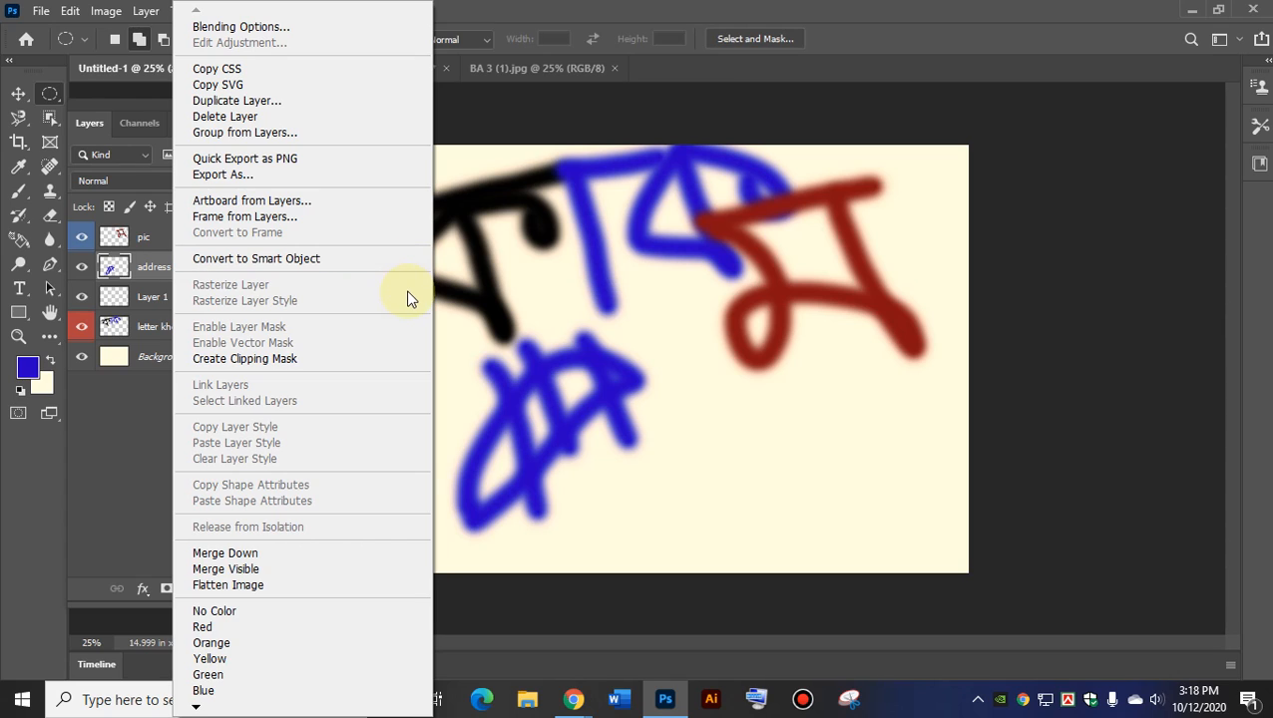
Drag the blue address letter up-left, enable Auto-Select, and pull the red letter down-left to centre.
{"action": "left_click", "coordinate": [114, 267]}
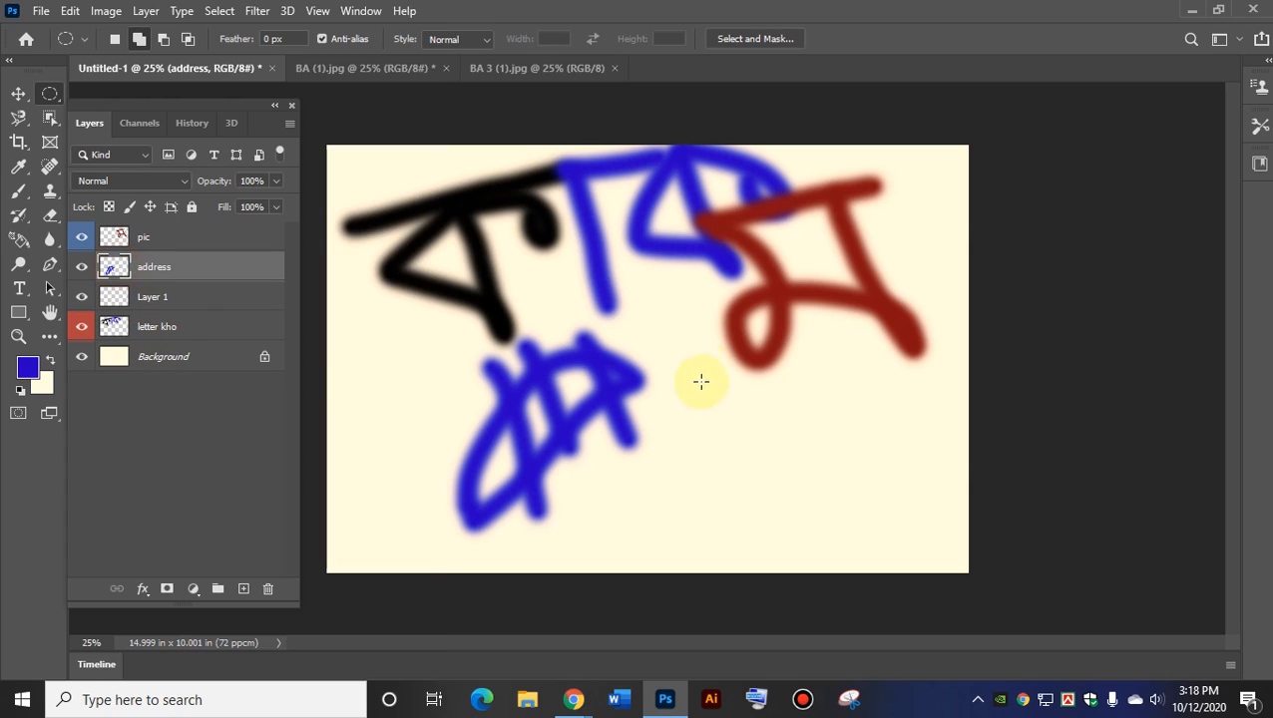
{"action": "left_click", "coordinate": [18, 94]}
{"action": "mouse_move", "coordinate": [809, 326]}
{"action": "left_mouse_down"}
{"action": "mouse_move", "coordinate": [759, 417]}
{"action": "mouse_move", "coordinate": [697, 250]}
{"action": "mouse_move", "coordinate": [720, 282]}
{"action": "left_mouse_up"}
{"action": "left_click", "coordinate": [124, 39]}
{"action": "mouse_move", "coordinate": [903, 306]}
{"action": "left_mouse_down"}
{"action": "mouse_move", "coordinate": [693, 498]}
{"action": "mouse_move", "coordinate": [747, 432]}
{"action": "mouse_move", "coordinate": [790, 426]}
{"action": "mouse_move", "coordinate": [791, 404]}
{"action": "left_mouse_up"}
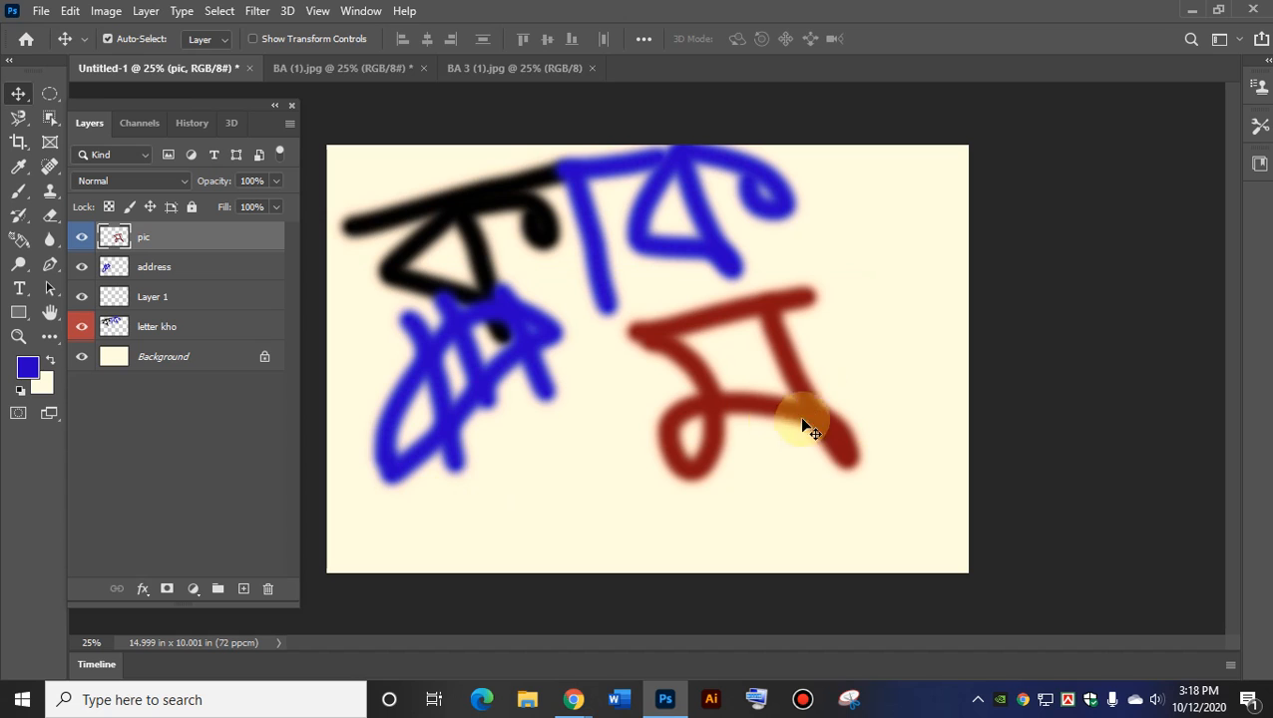
{"action": "mouse_move", "coordinate": [725, 414]}
{"action": "left_mouse_down"}
{"action": "mouse_move", "coordinate": [629, 467]}
{"action": "mouse_move", "coordinate": [632, 435]}
{"action": "mouse_move", "coordinate": [648, 459]}
{"action": "left_mouse_up"}
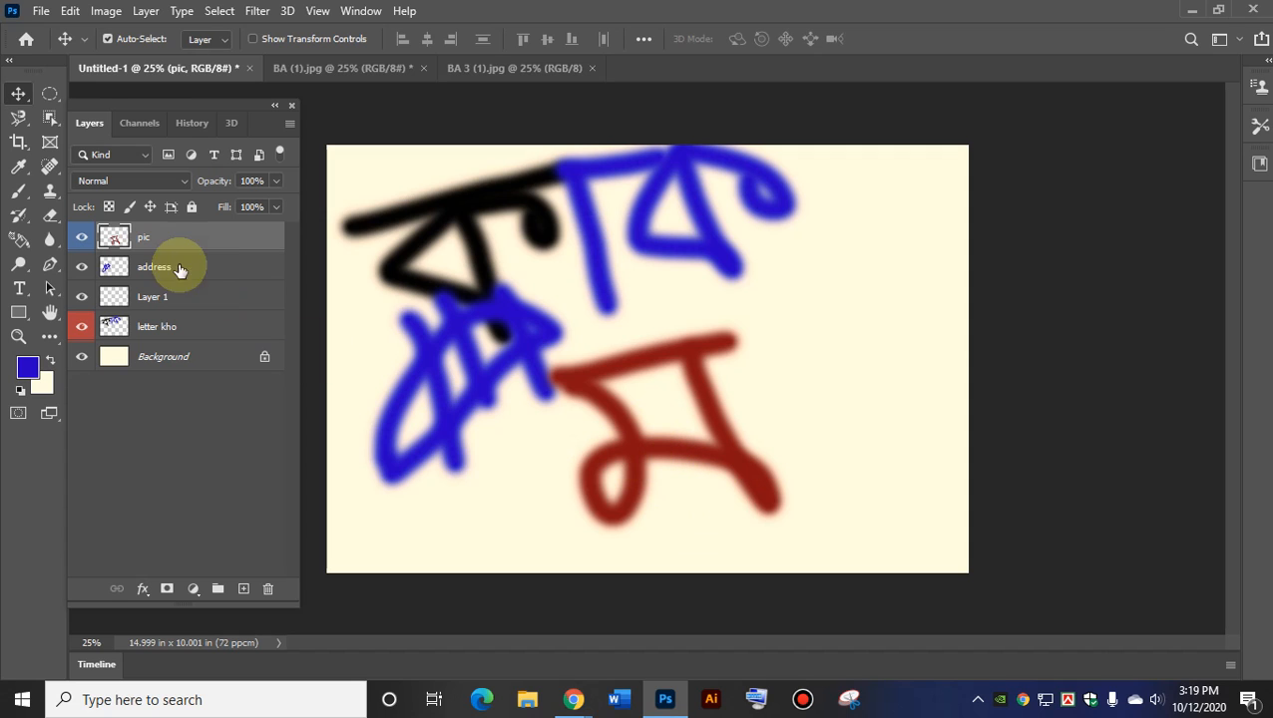
Duplicate the pic layer, keeping the name 'pic copy'.
{"action": "right_click", "coordinate": [142, 243]}
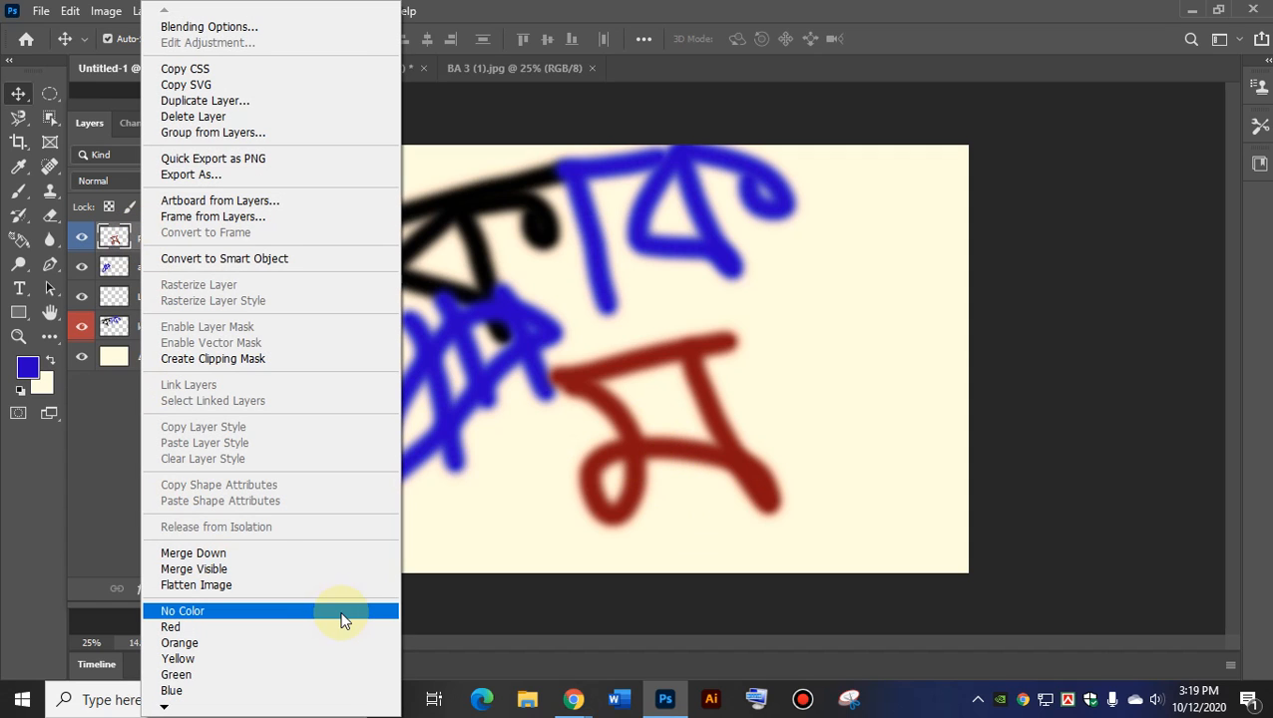
{"action": "left_click", "coordinate": [193, 101]}
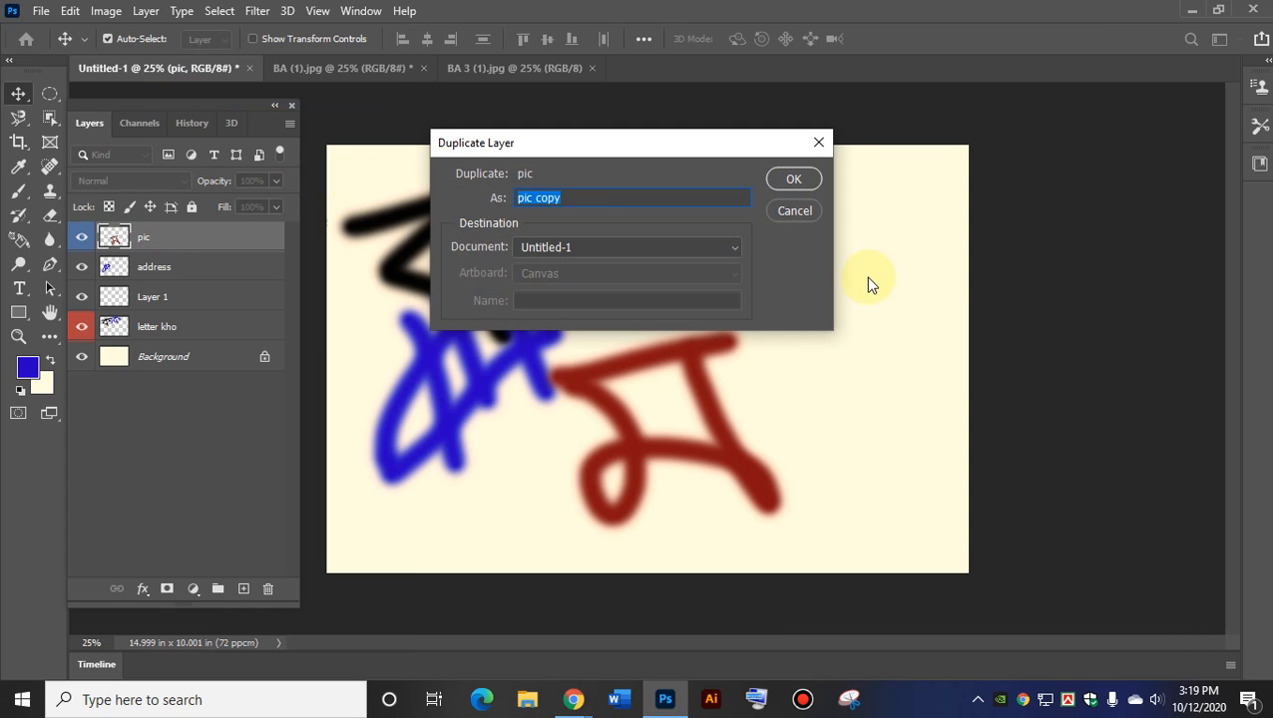
{"action": "left_click_drag", "start_coordinate": [566, 196], "coordinate": [536, 196]}
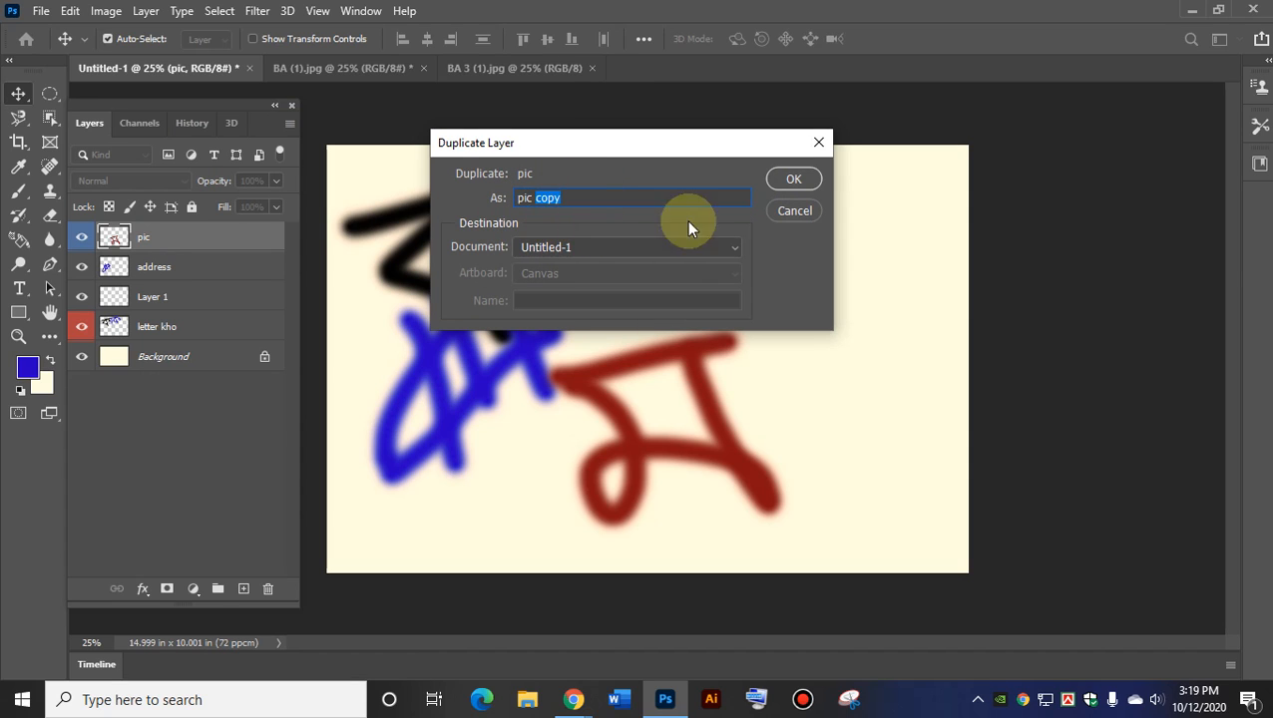
{"action": "left_click", "coordinate": [793, 181]}
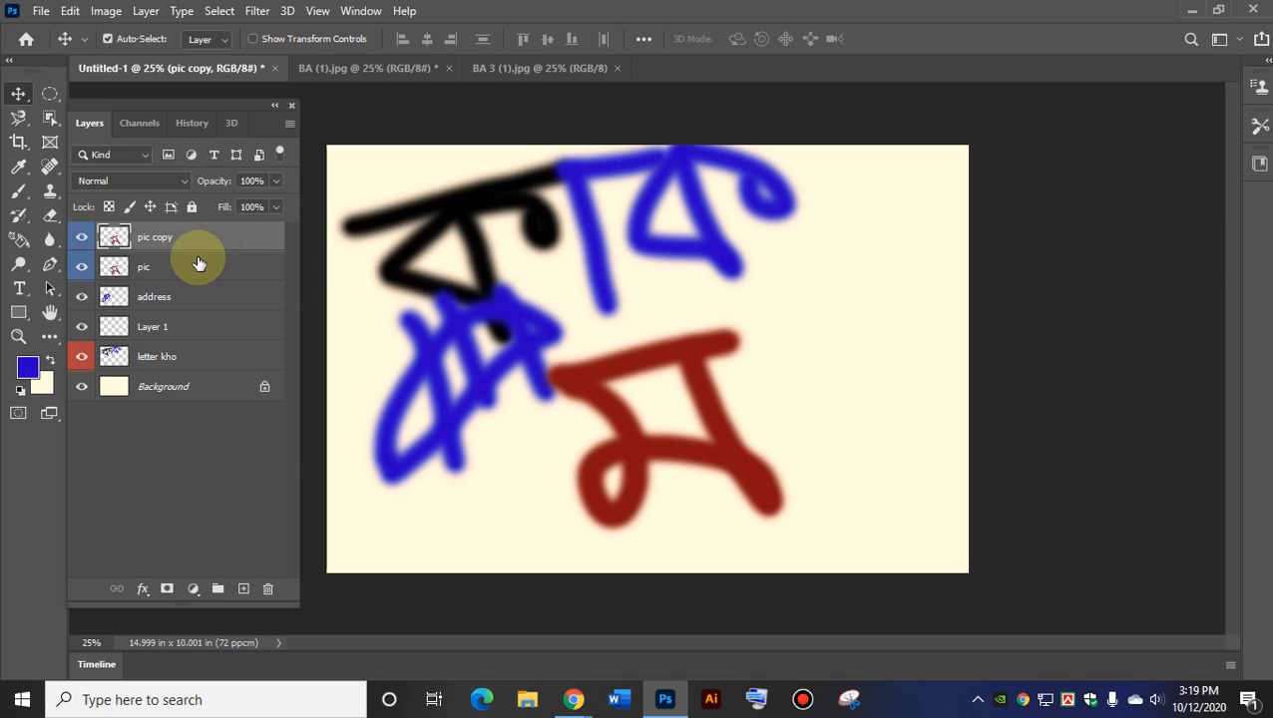
Switch between the pic and pic copy layers, ending with pic active.
{"action": "left_click", "coordinate": [150, 270]}
{"action": "left_click", "coordinate": [150, 239]}
{"action": "left_click", "coordinate": [149, 261]}
{"action": "left_click", "coordinate": [150, 244]}
{"action": "left_click", "coordinate": [142, 264]}
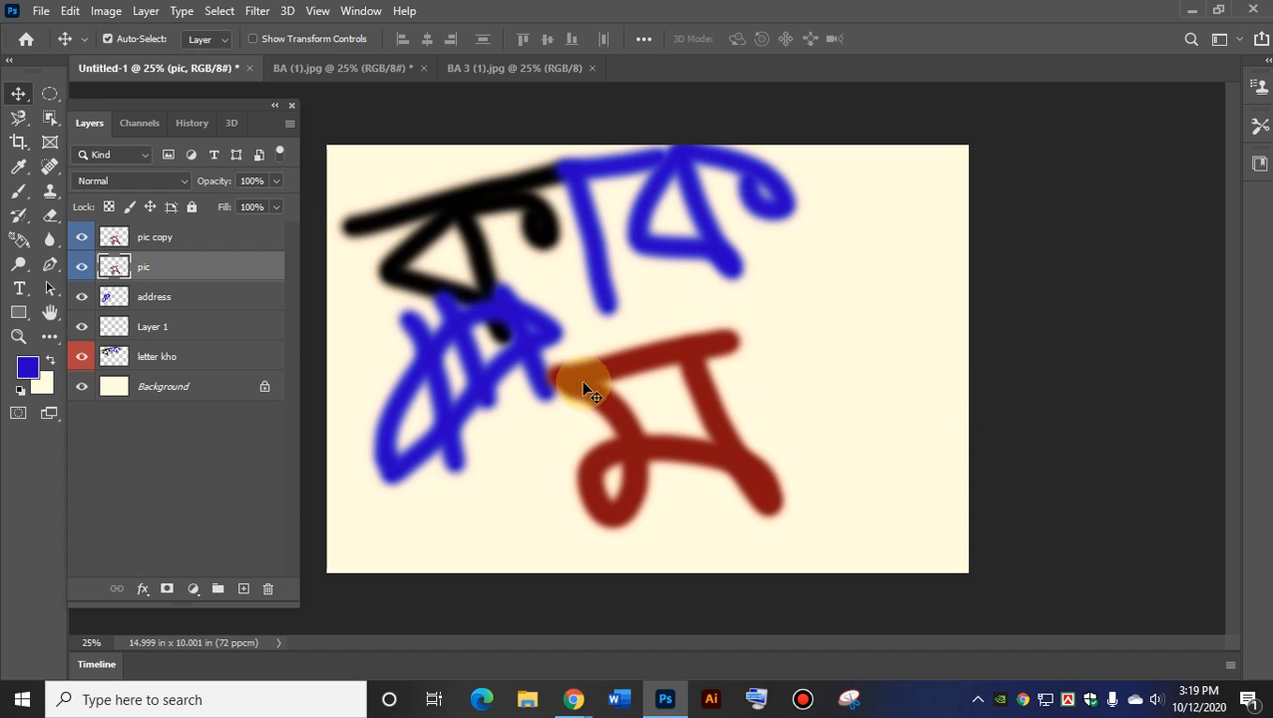
Move the copied red letter up-right and the original red letter over the blue letter.
{"action": "left_click_drag", "start_coordinate": [677, 455], "coordinate": [851, 331]}
{"action": "left_click_drag", "start_coordinate": [688, 354], "coordinate": [550, 320]}
{"action": "left_click_drag", "start_coordinate": [833, 341], "coordinate": [768, 402]}
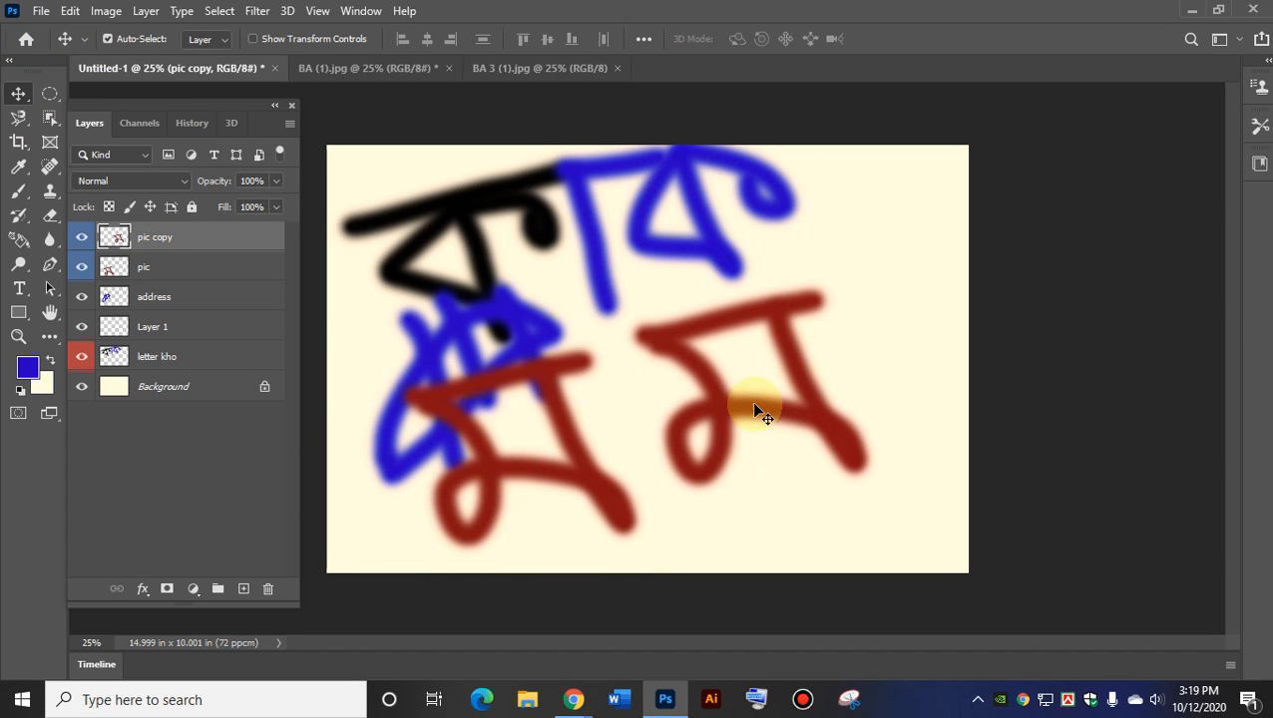
Turn on Show Transform Controls, scale pic copy to 91.48%, rotate it, and commit.
{"action": "left_click", "coordinate": [306, 41]}
{"action": "left_click", "coordinate": [305, 41]}
{"action": "left_click", "coordinate": [304, 41]}
{"action": "left_click", "coordinate": [306, 41]}
{"action": "left_click", "coordinate": [306, 41]}
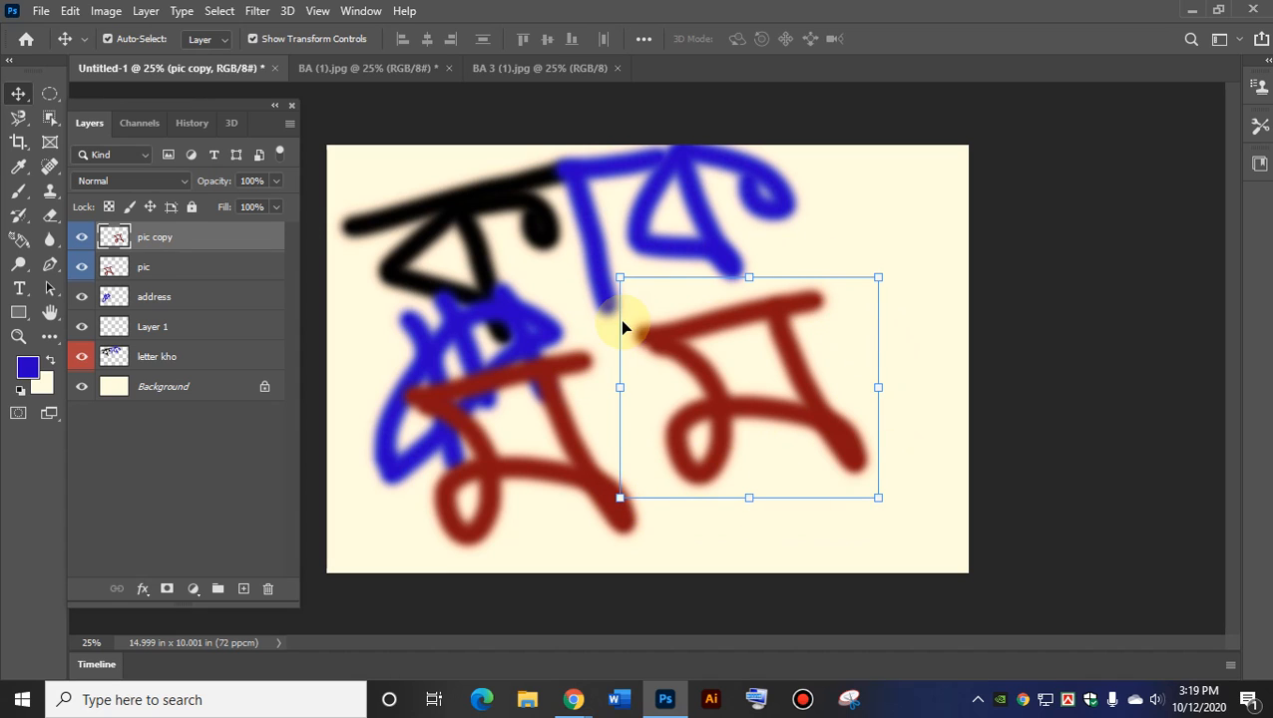
{"action": "left_click_drag", "start_coordinate": [880, 279], "coordinate": [768, 367]}
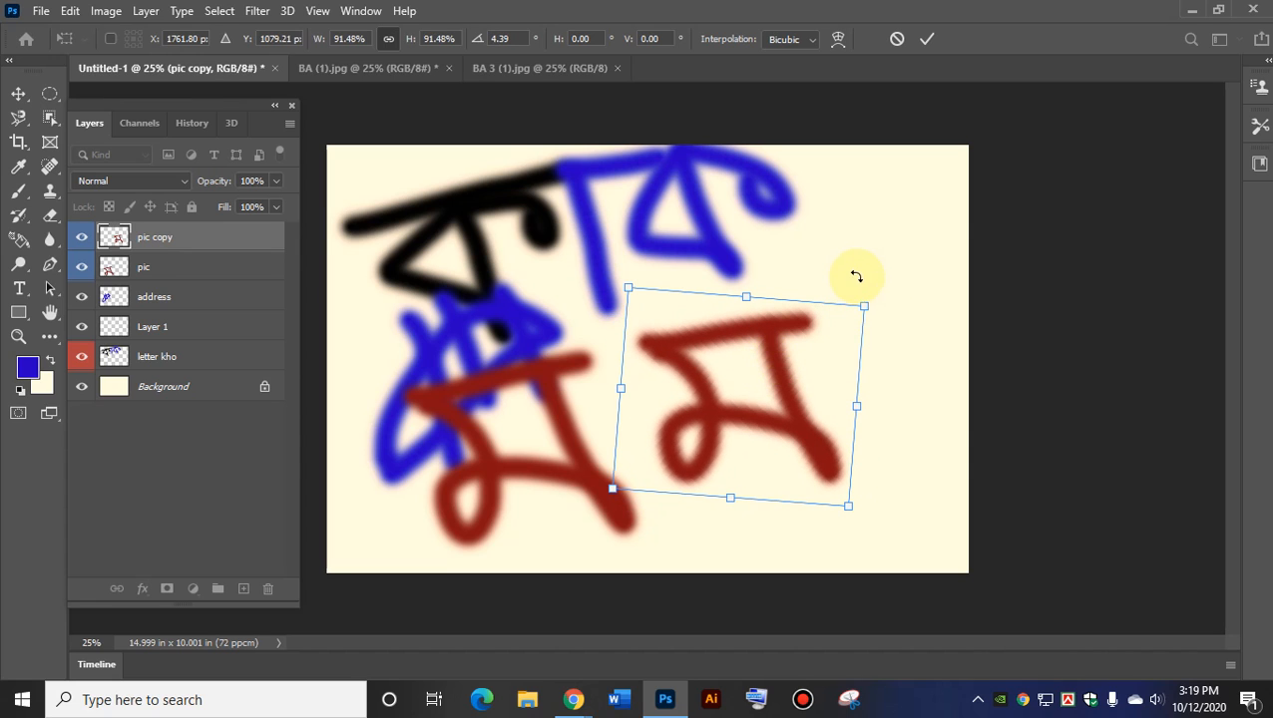
{"action": "left_click_drag", "start_coordinate": [854, 269], "coordinate": [818, 359]}
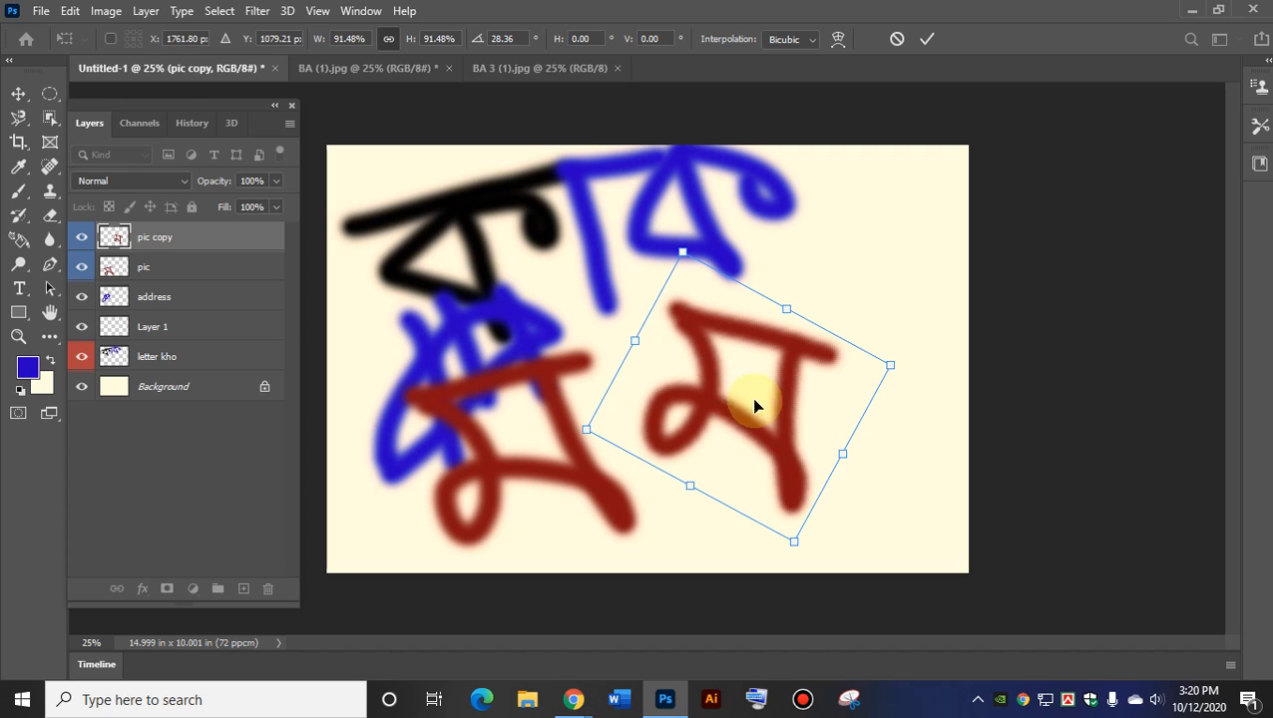
{"action": "left_click", "coordinate": [18, 167]}
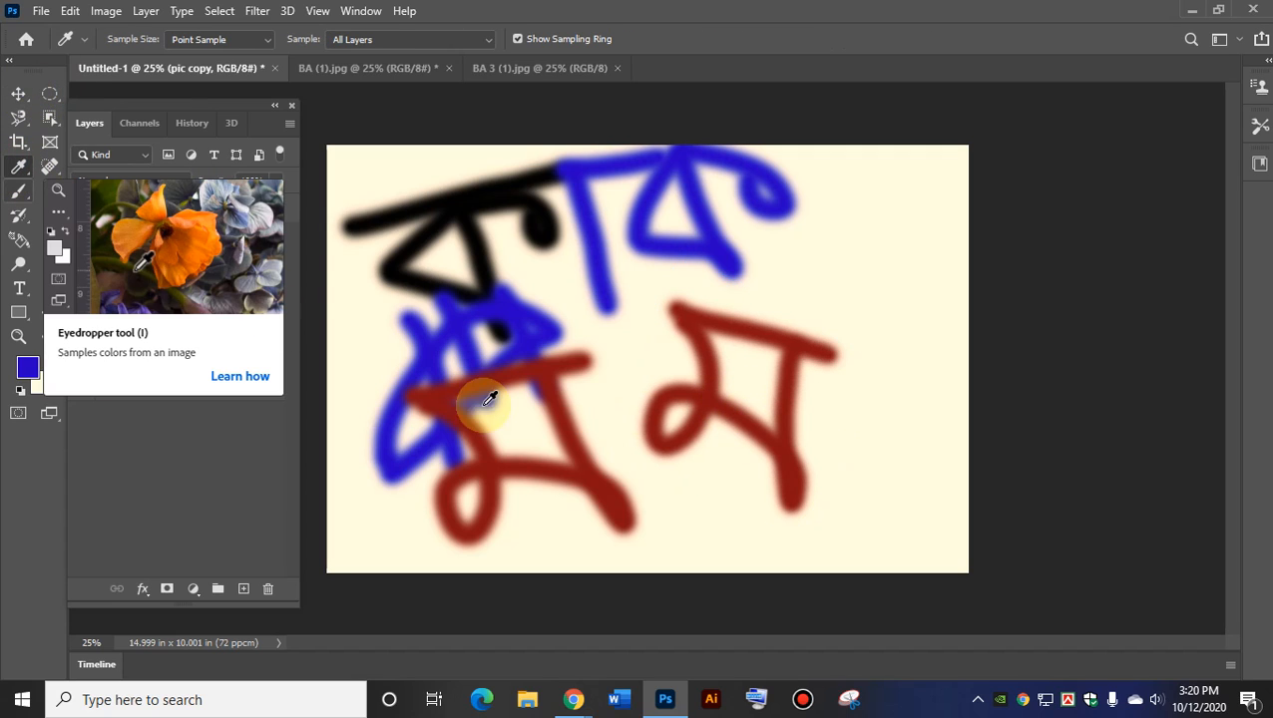
Start a -59° rotation of pic copy, cancel it with Esc, and undo the earlier transform.
{"action": "left_click", "coordinate": [20, 100]}
{"action": "left_click", "coordinate": [768, 350]}
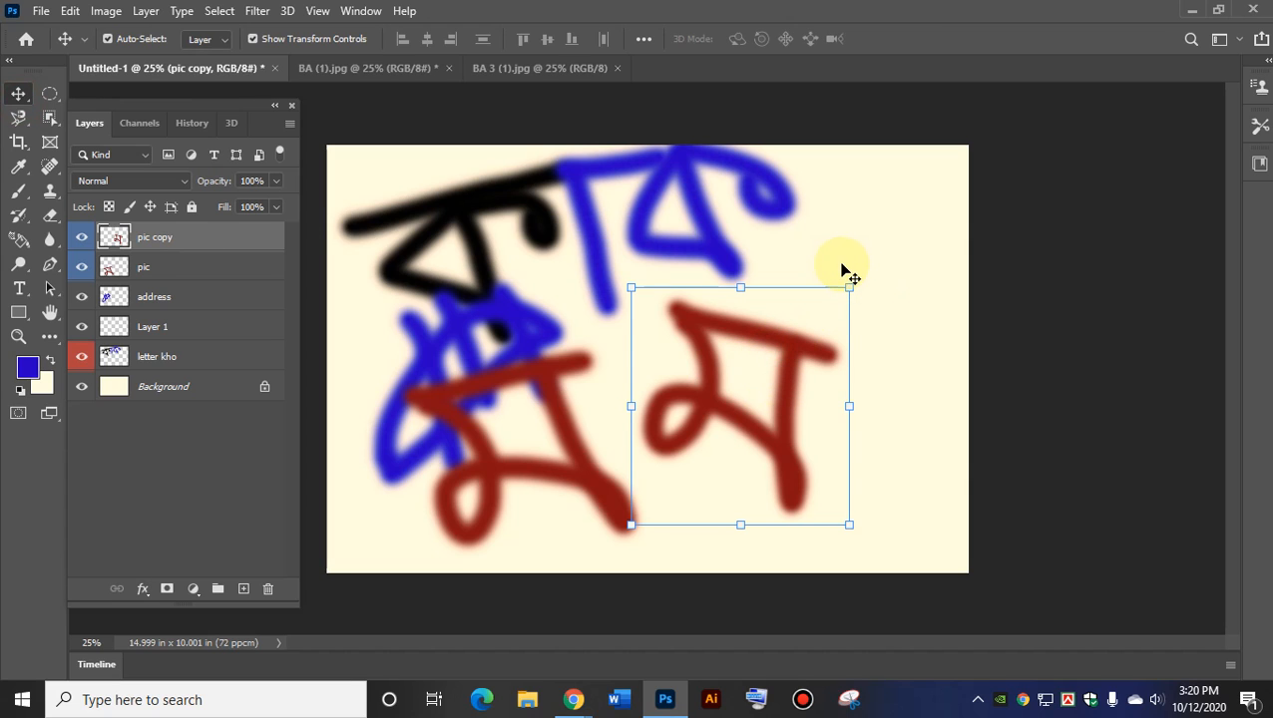
{"action": "left_click", "coordinate": [875, 299]}
{"action": "left_click_drag", "start_coordinate": [883, 301], "coordinate": [693, 270]}
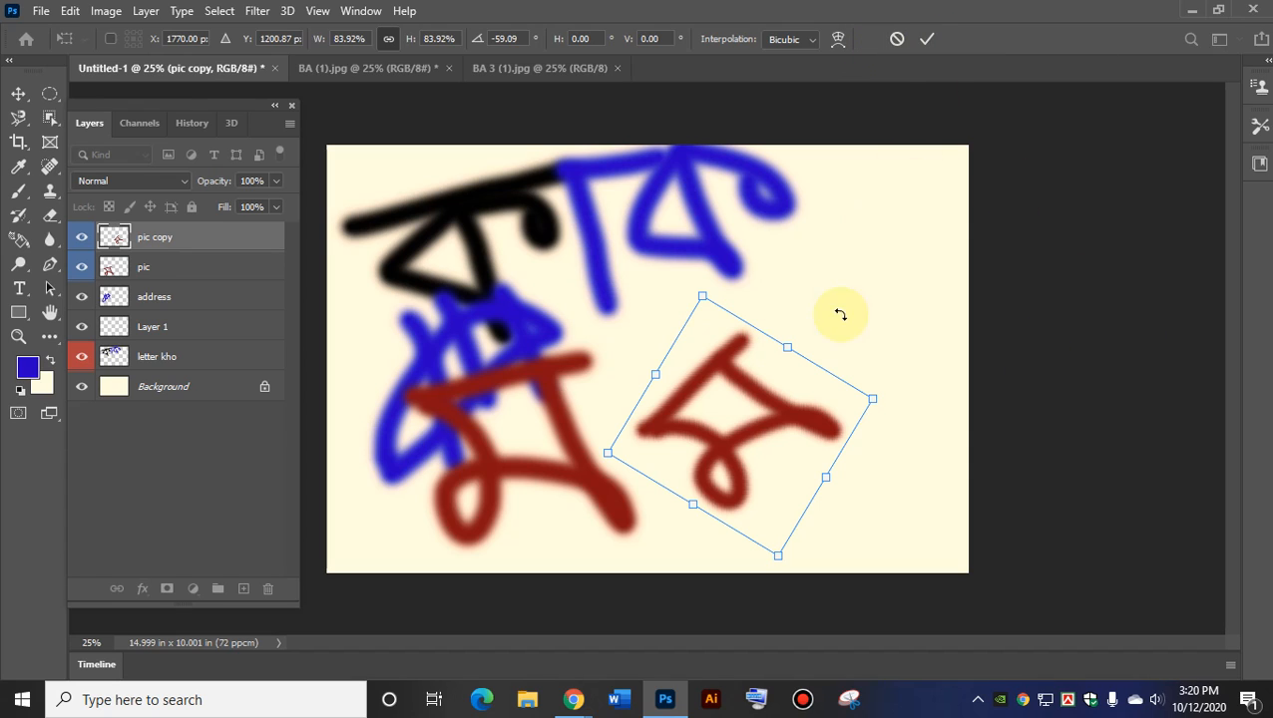
{"action": "key", "text": "Escape"}
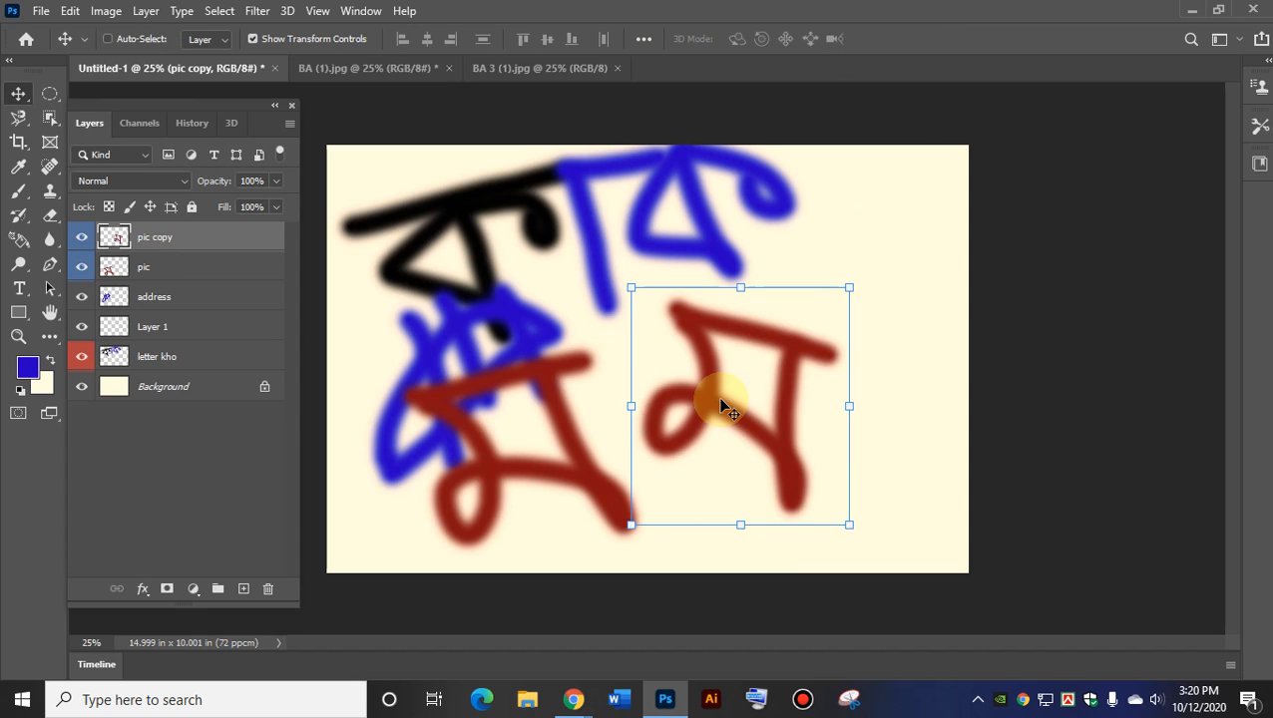
{"action": "key", "text": "ctrl+z"}
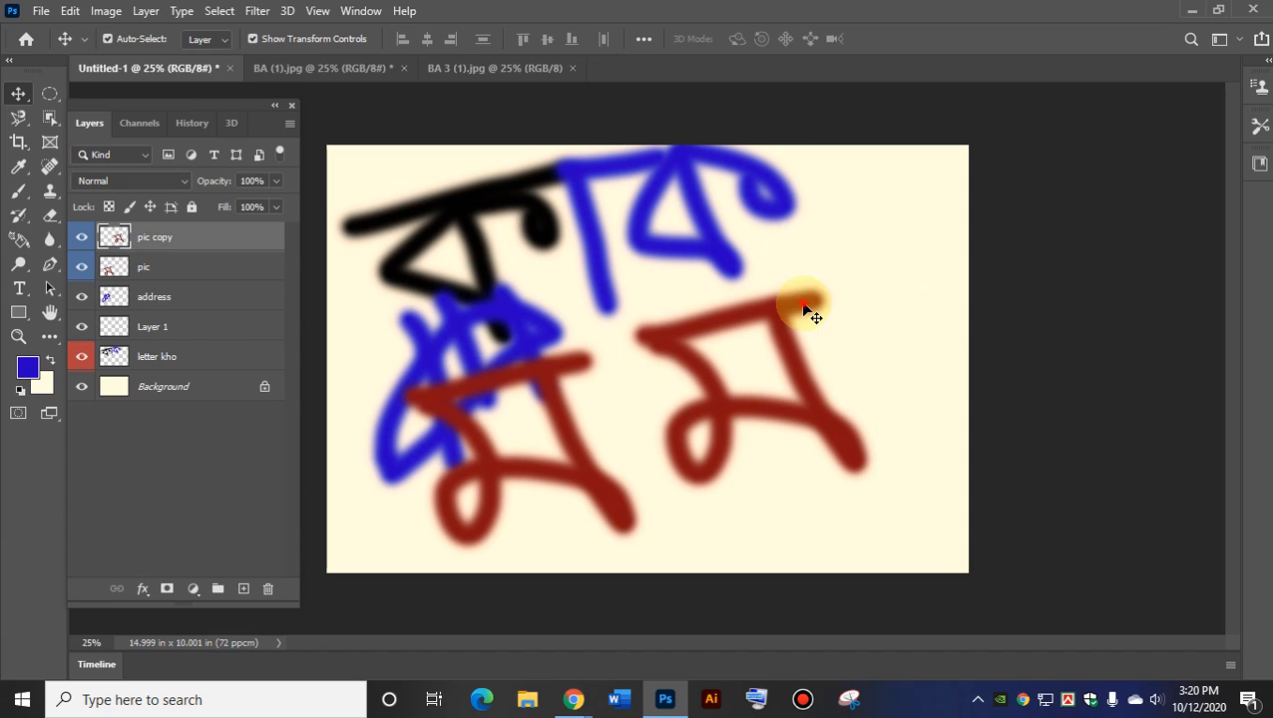
Try shrinking pic copy to about 73% and a third with Ctrl+T, cancelling each resize.
{"action": "key", "text": "ctrl+t"}
{"action": "left_click_drag", "start_coordinate": [800, 276], "coordinate": [754, 379]}
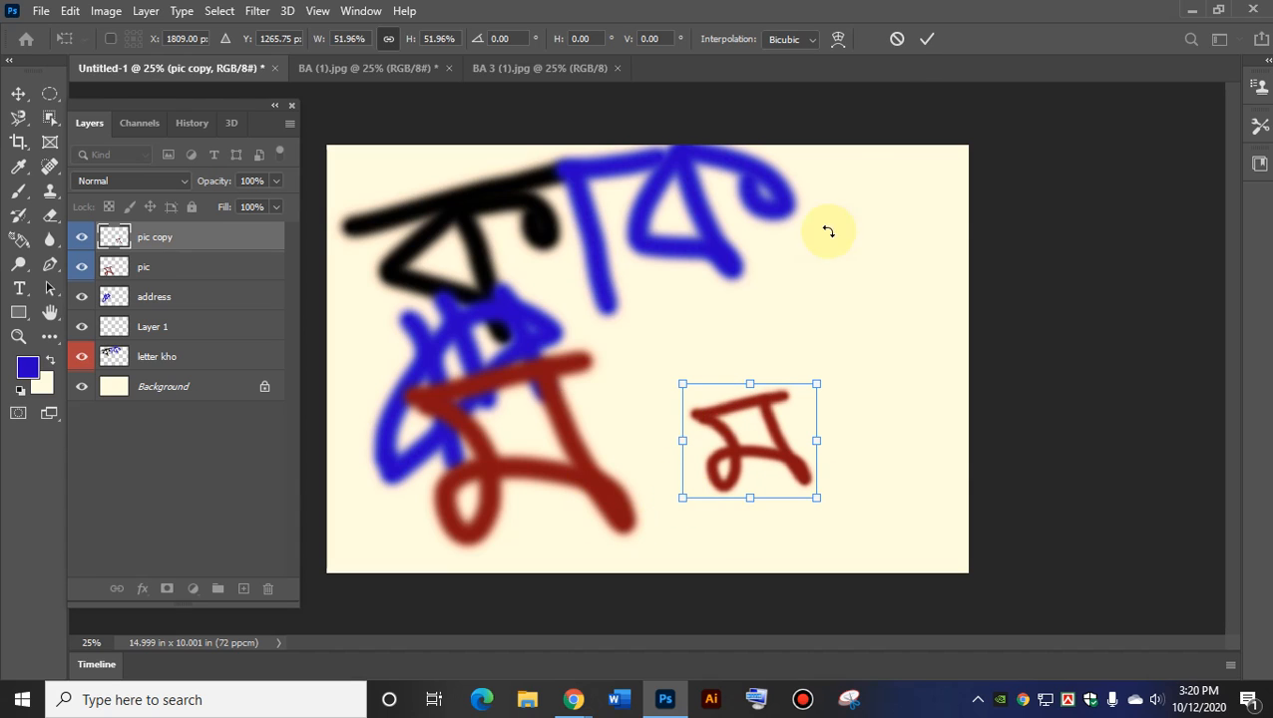
{"action": "left_click", "coordinate": [897, 40]}
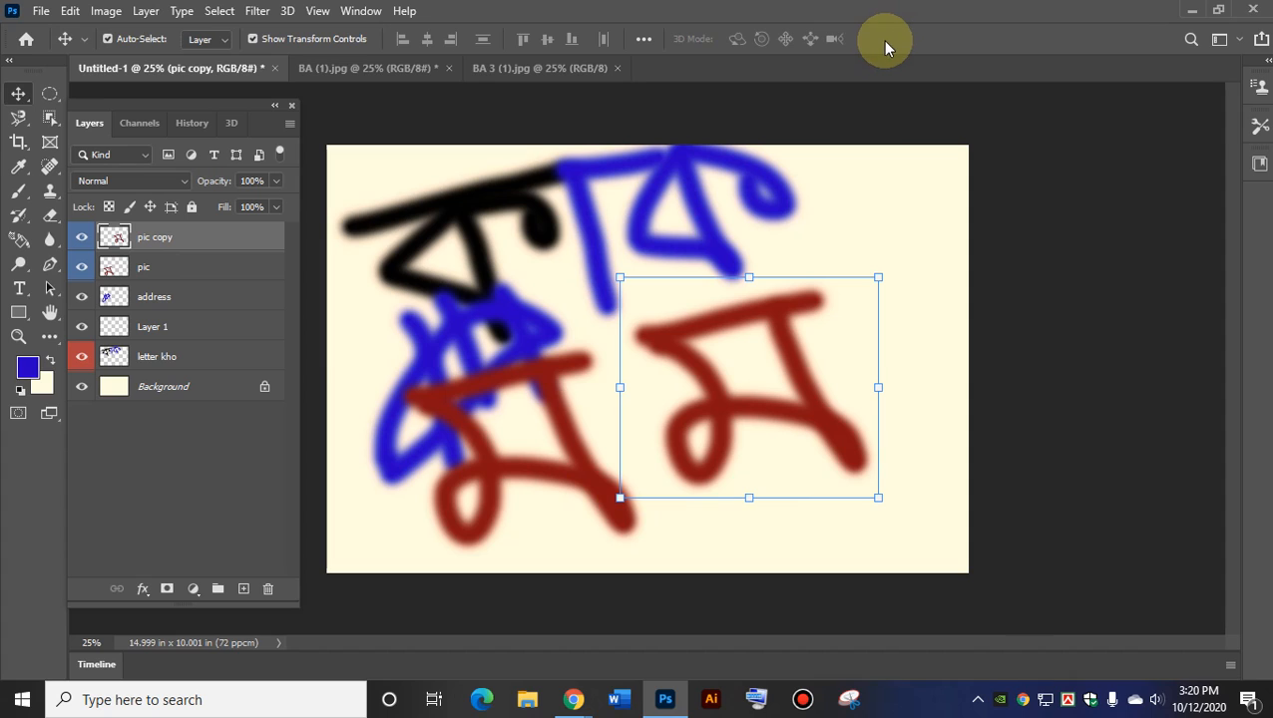
{"action": "mouse_move", "coordinate": [620, 273]}
{"action": "left_mouse_down"}
{"action": "mouse_move", "coordinate": [827, 420]}
{"action": "mouse_move", "coordinate": [817, 445]}
{"action": "left_mouse_up"}
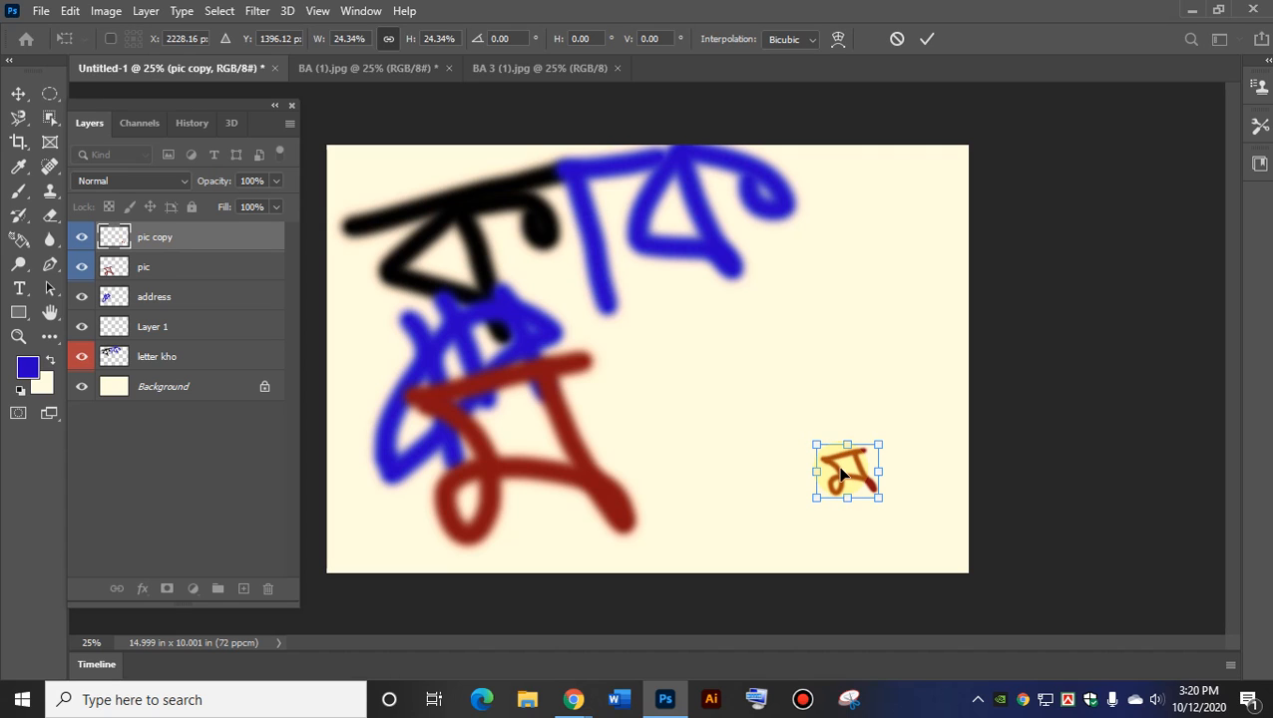
{"action": "mouse_move", "coordinate": [817, 444]}
{"action": "left_mouse_down"}
{"action": "mouse_move", "coordinate": [673, 321]}
{"action": "mouse_move", "coordinate": [826, 419]}
{"action": "mouse_move", "coordinate": [672, 323]}
{"action": "mouse_move", "coordinate": [725, 362]}
{"action": "mouse_move", "coordinate": [760, 360]}
{"action": "mouse_move", "coordinate": [719, 329]}
{"action": "mouse_move", "coordinate": [796, 389]}
{"action": "mouse_move", "coordinate": [788, 421]}
{"action": "left_mouse_up"}
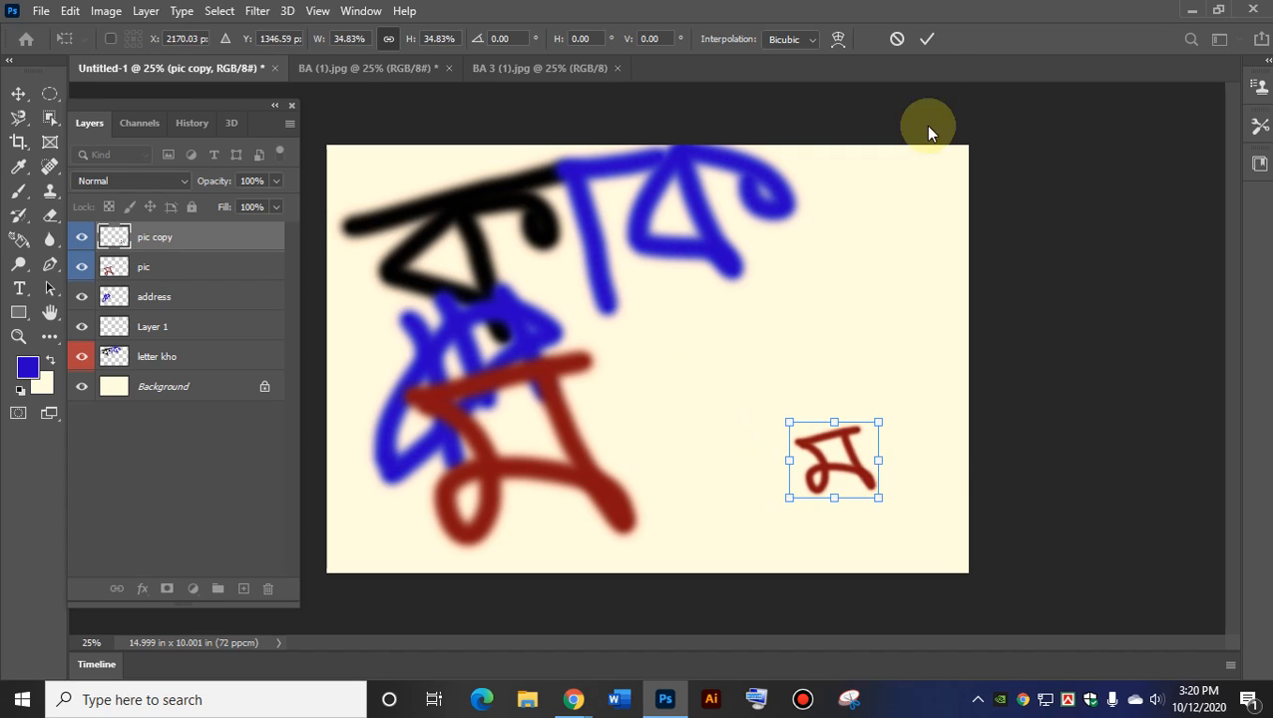
{"action": "left_click", "coordinate": [895, 40]}
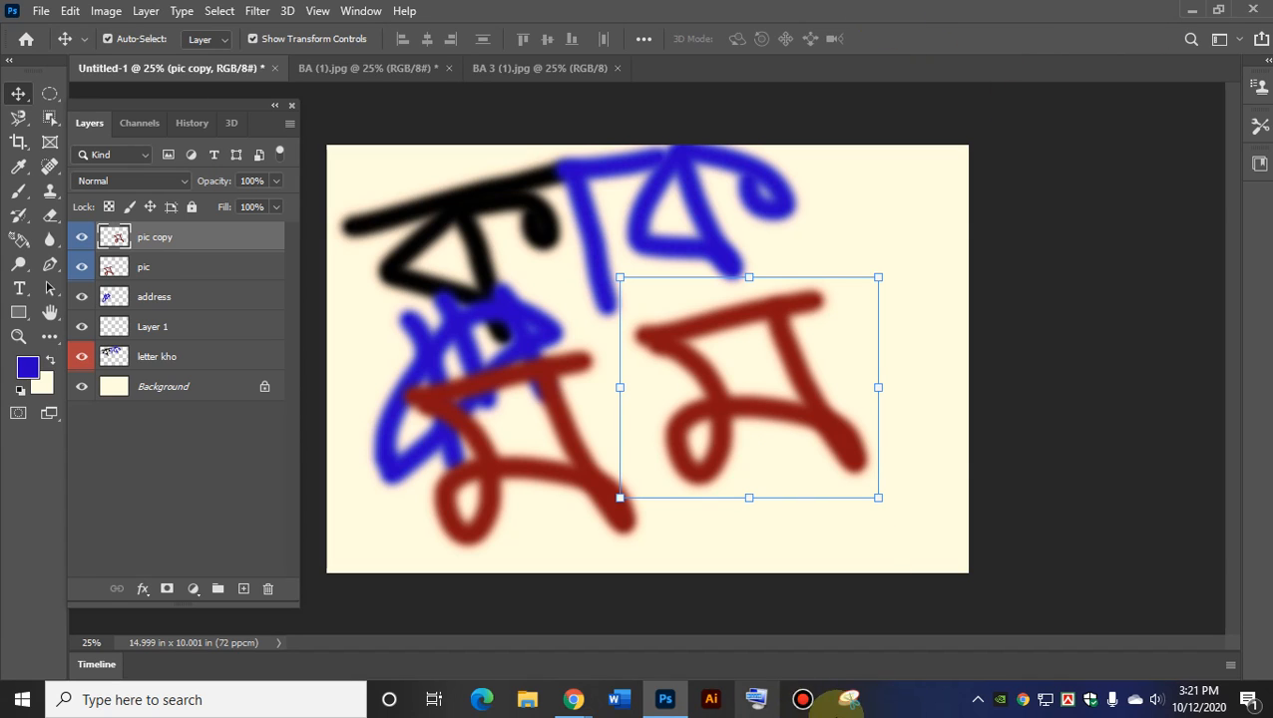
Reopen the On-Screen Keyboard and move it to the top of the screen.
{"action": "left_click", "coordinate": [756, 699]}
{"action": "left_click_drag", "start_coordinate": [691, 371], "coordinate": [533, 23]}
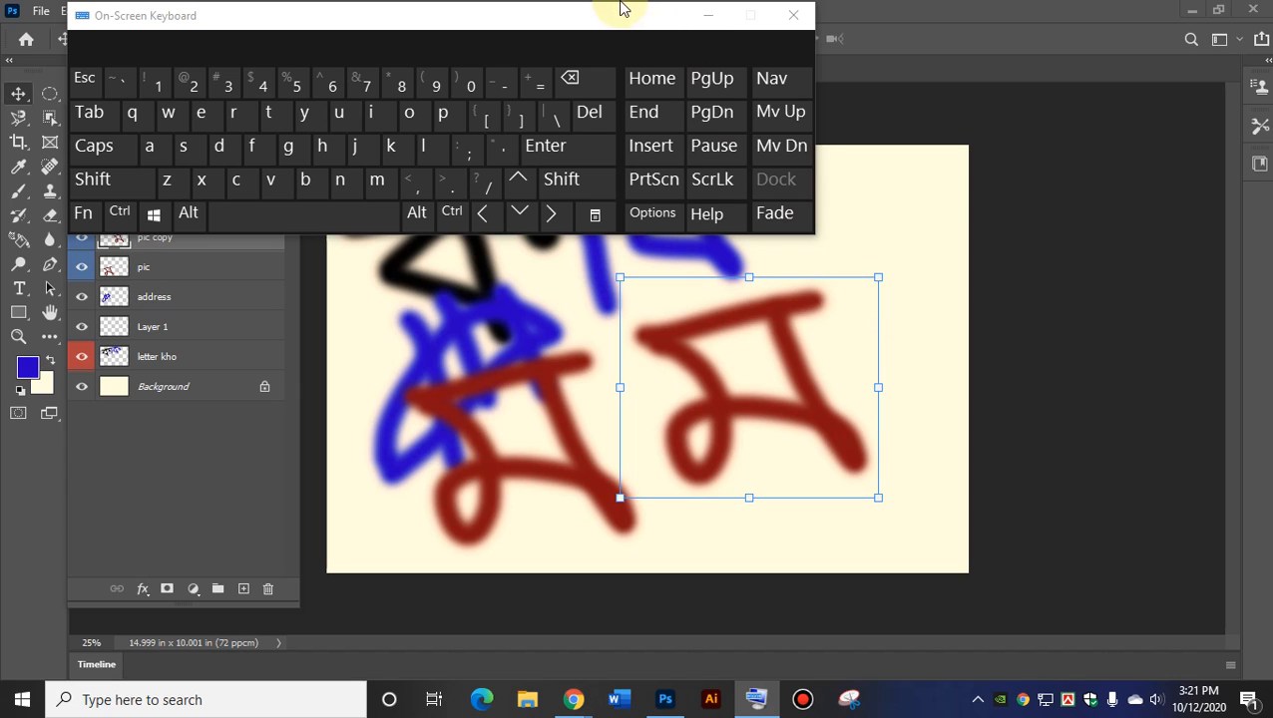
{"action": "left_click", "coordinate": [760, 359]}
Shrink the pic copy letter toward the centre, commit it, and begin tilting it slightly.
{"action": "left_click_drag", "start_coordinate": [881, 272], "coordinate": [733, 384]}
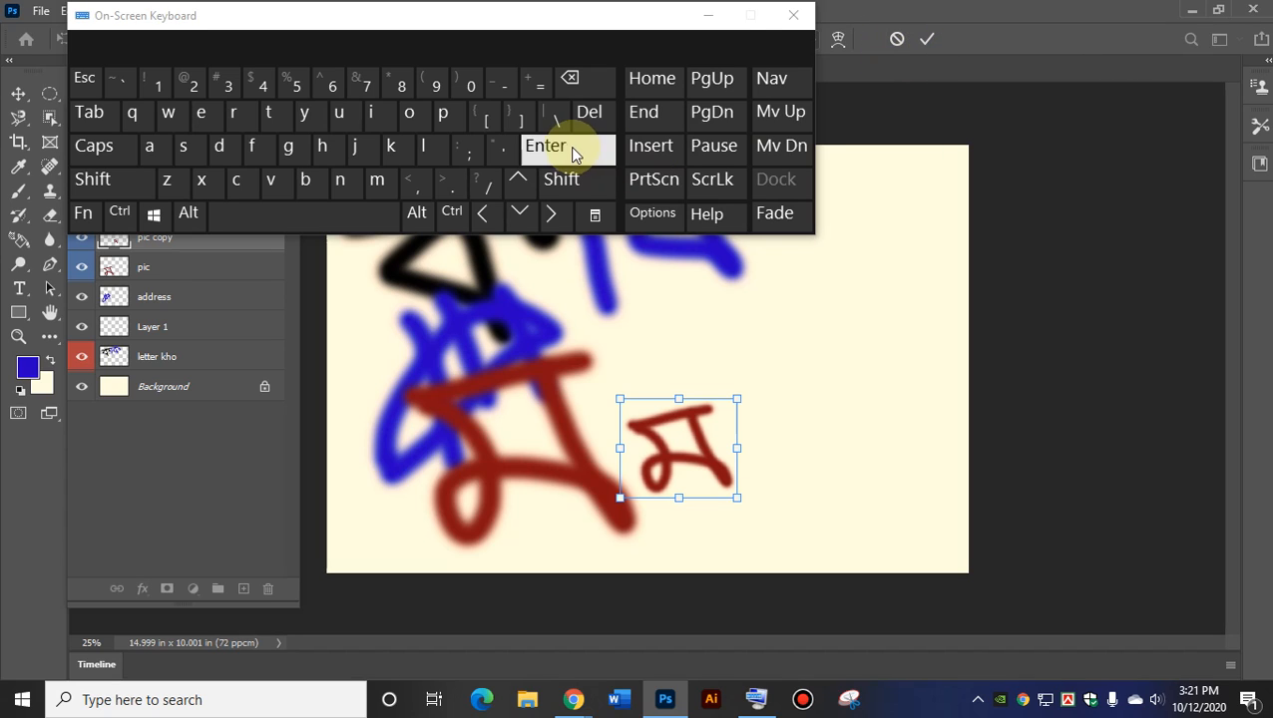
{"action": "left_click", "coordinate": [85, 80]}
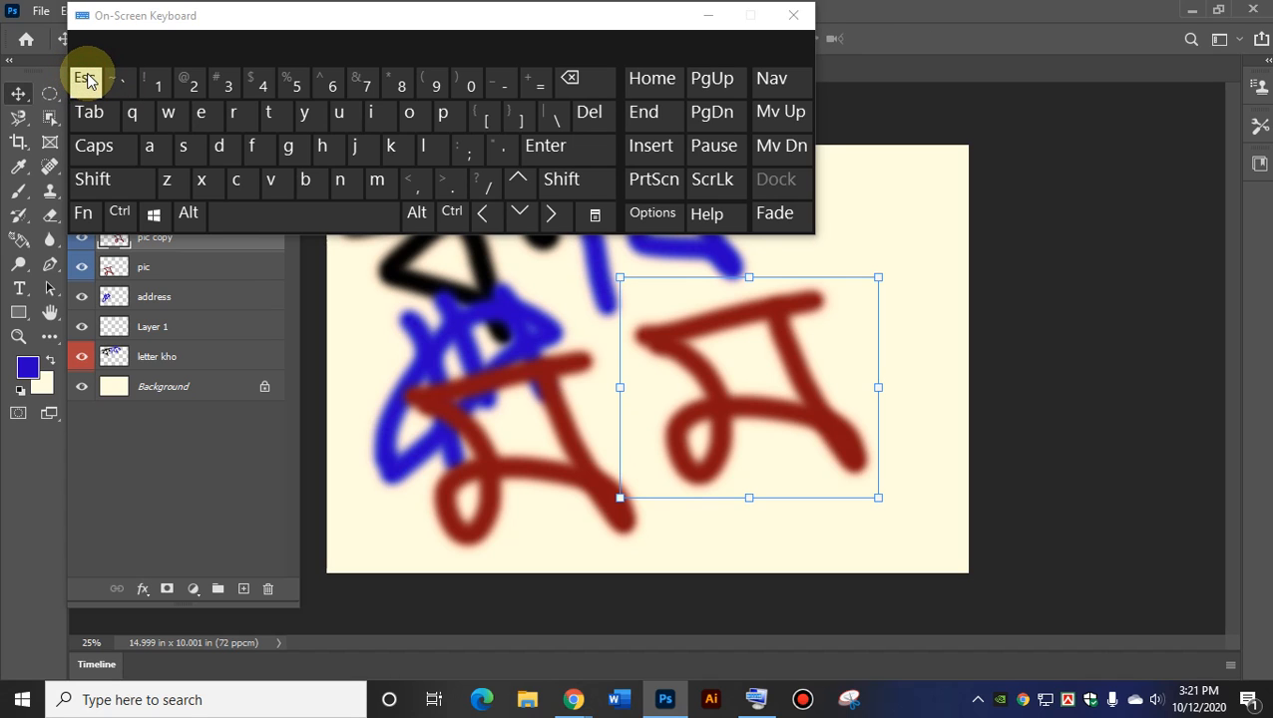
{"action": "left_click_drag", "start_coordinate": [878, 278], "coordinate": [716, 371]}
{"action": "left_click", "coordinate": [544, 147]}
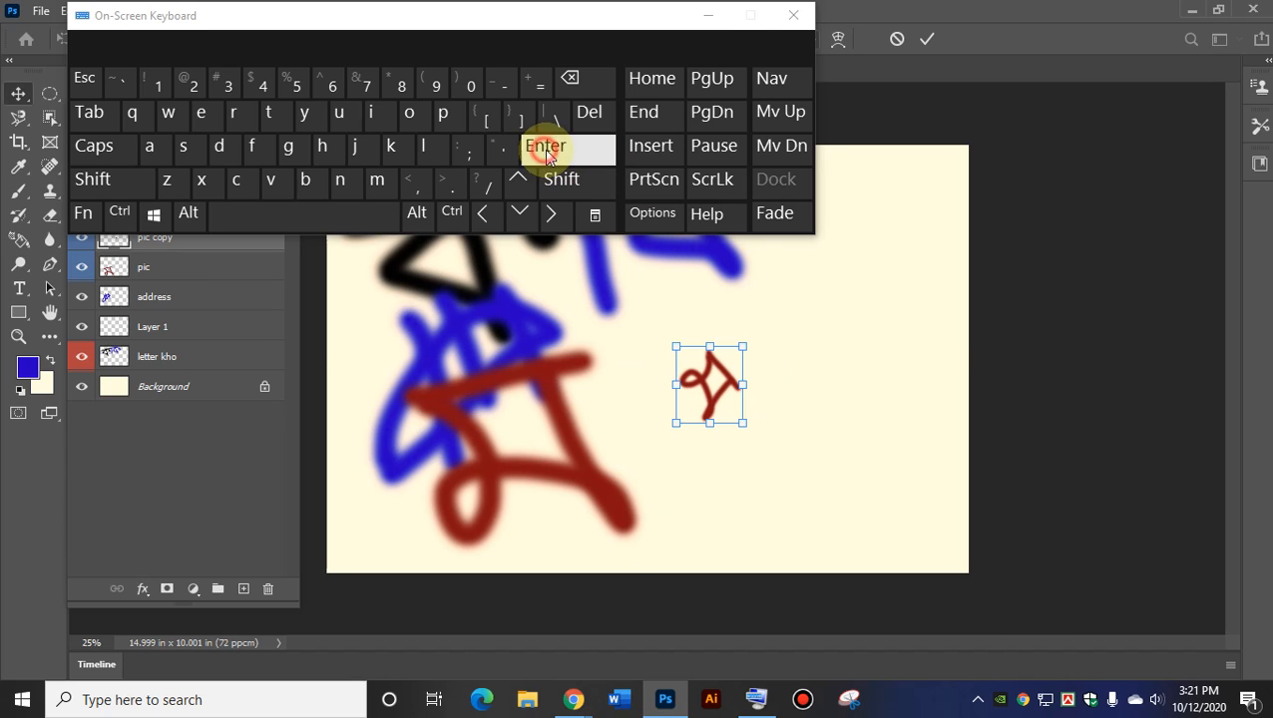
{"action": "left_click_drag", "start_coordinate": [762, 446], "coordinate": [766, 443]}
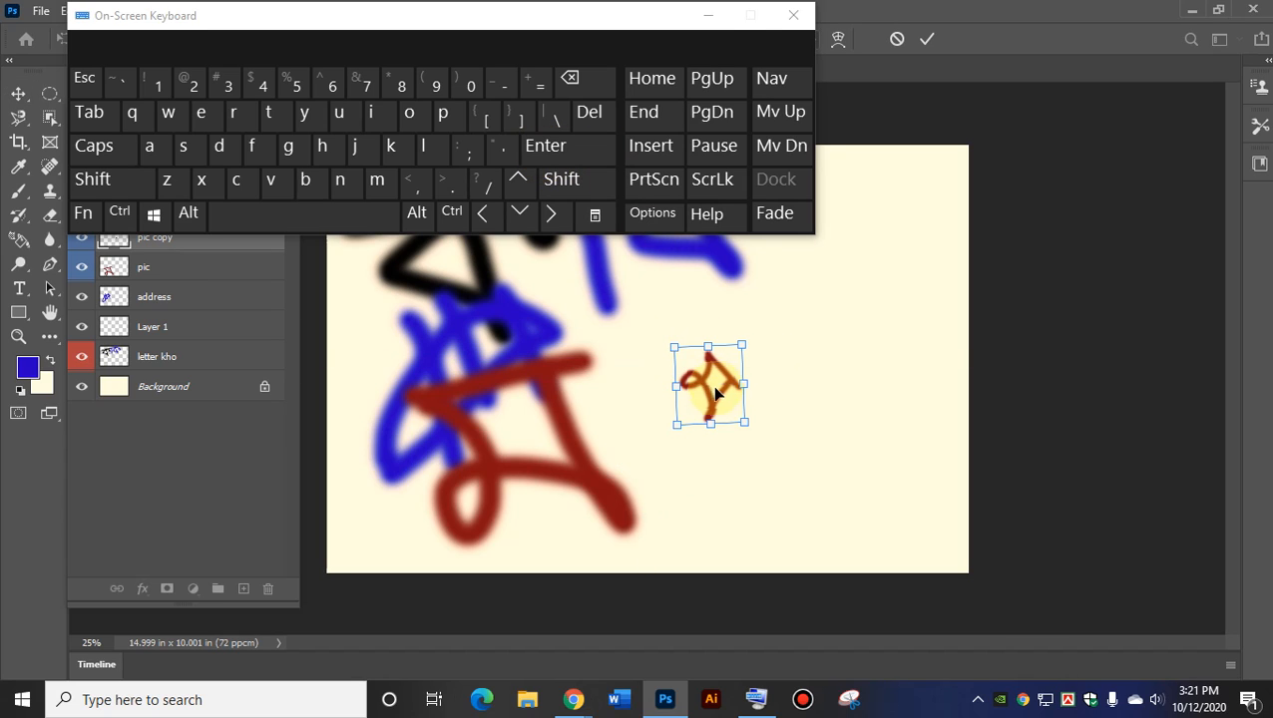
{"action": "left_click", "coordinate": [819, 406]}
Rotate the small red letter copy to about 1.7° inside the active Free Transform.
{"action": "left_click_drag", "start_coordinate": [819, 406], "coordinate": [819, 414]}
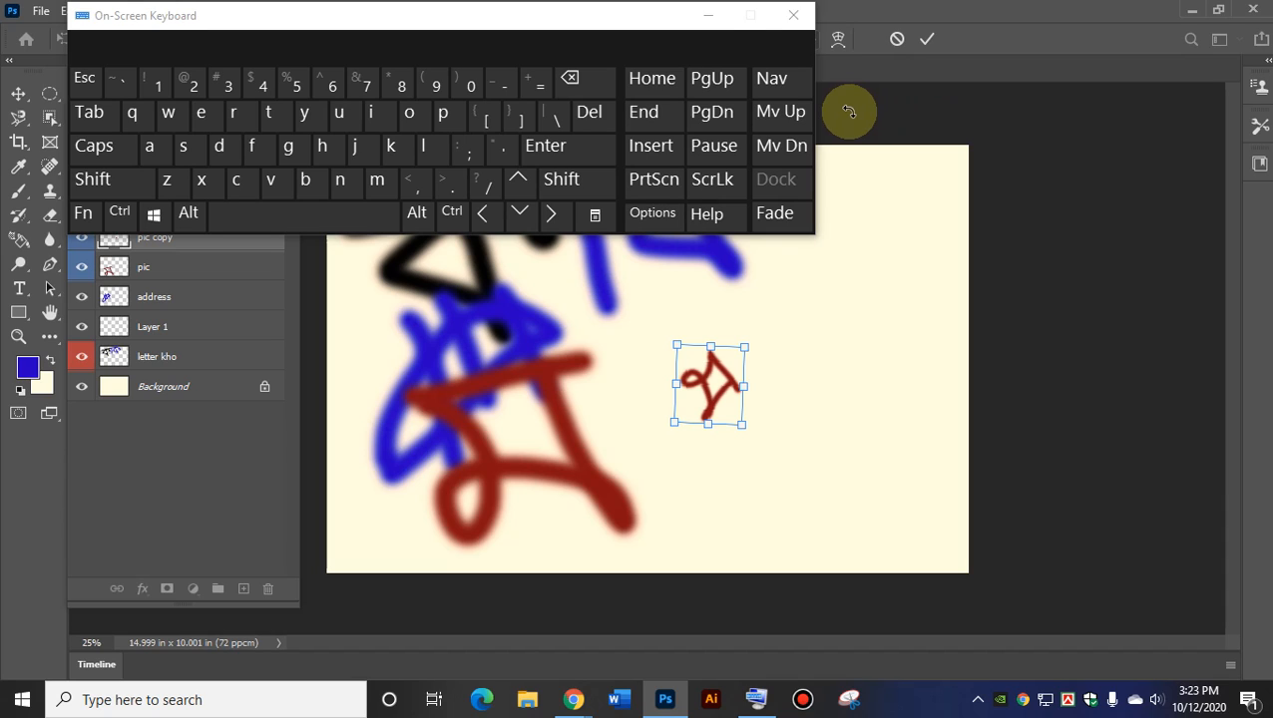
Commit the 1.7° rotation, then undo a trial enlargement so the red letter copy stays small.
{"action": "key", "text": "Return"}
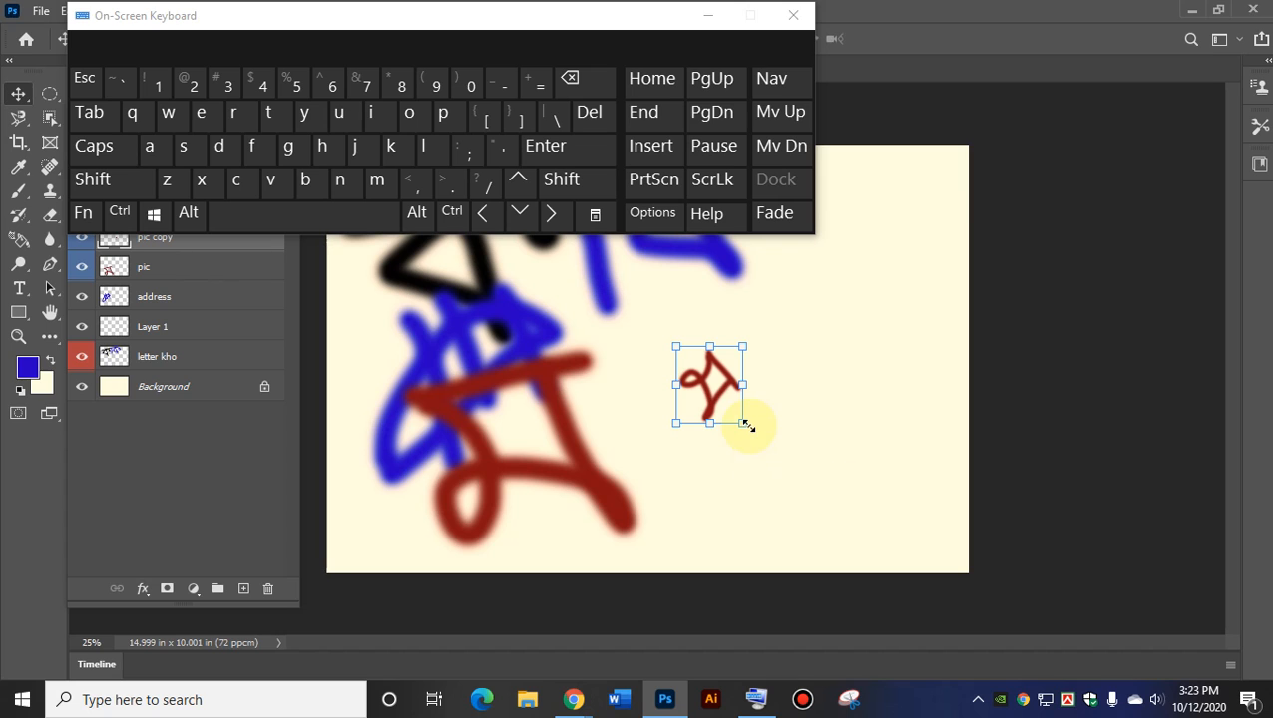
{"action": "mouse_move", "coordinate": [746, 423]}
{"action": "left_mouse_down"}
{"action": "mouse_move", "coordinate": [882, 538]}
{"action": "mouse_move", "coordinate": [683, 335]}
{"action": "mouse_move", "coordinate": [875, 545]}
{"action": "mouse_move", "coordinate": [823, 480]}
{"action": "mouse_move", "coordinate": [834, 527]}
{"action": "left_mouse_up"}
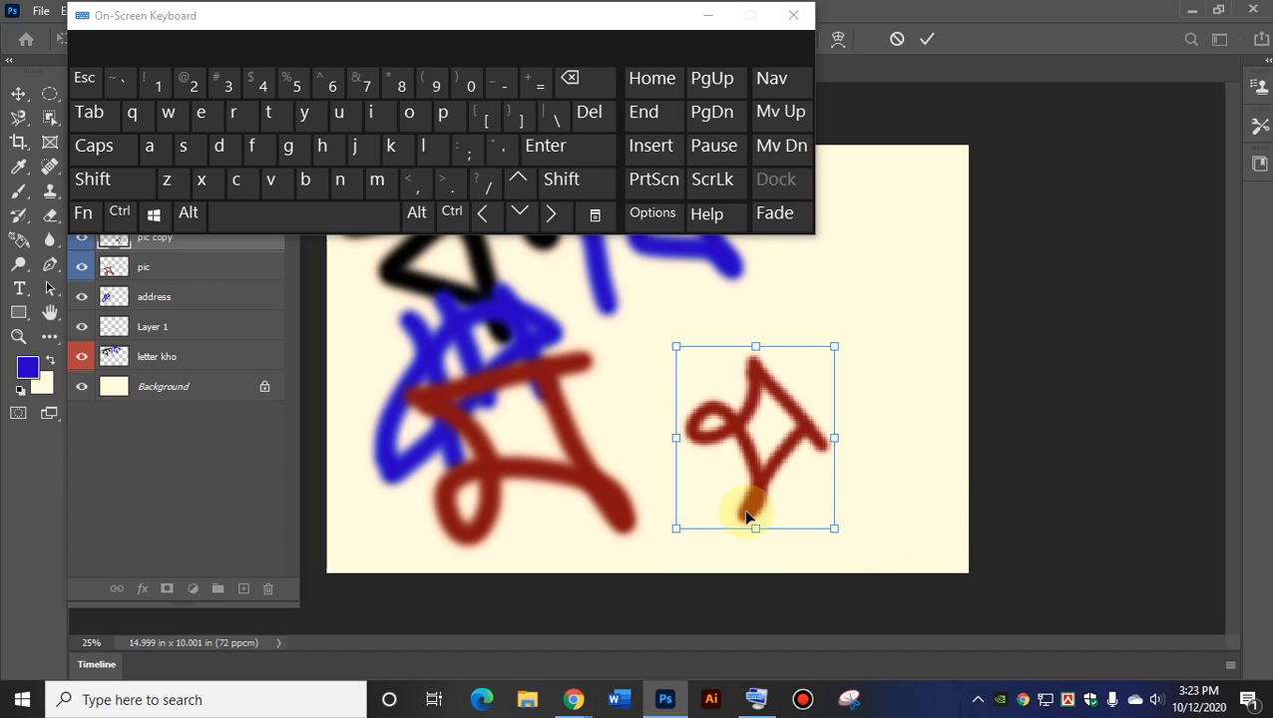
{"action": "double_click", "coordinate": [745, 423]}
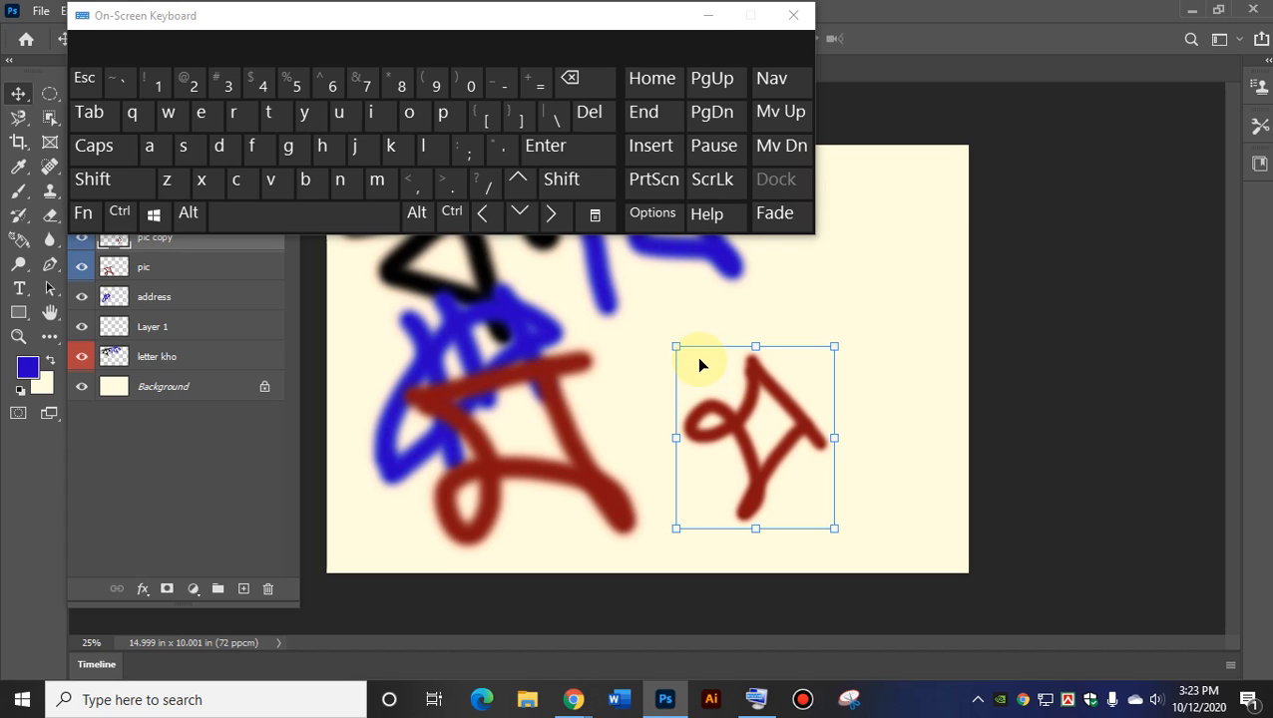
{"action": "key", "text": "ctrl+z"}
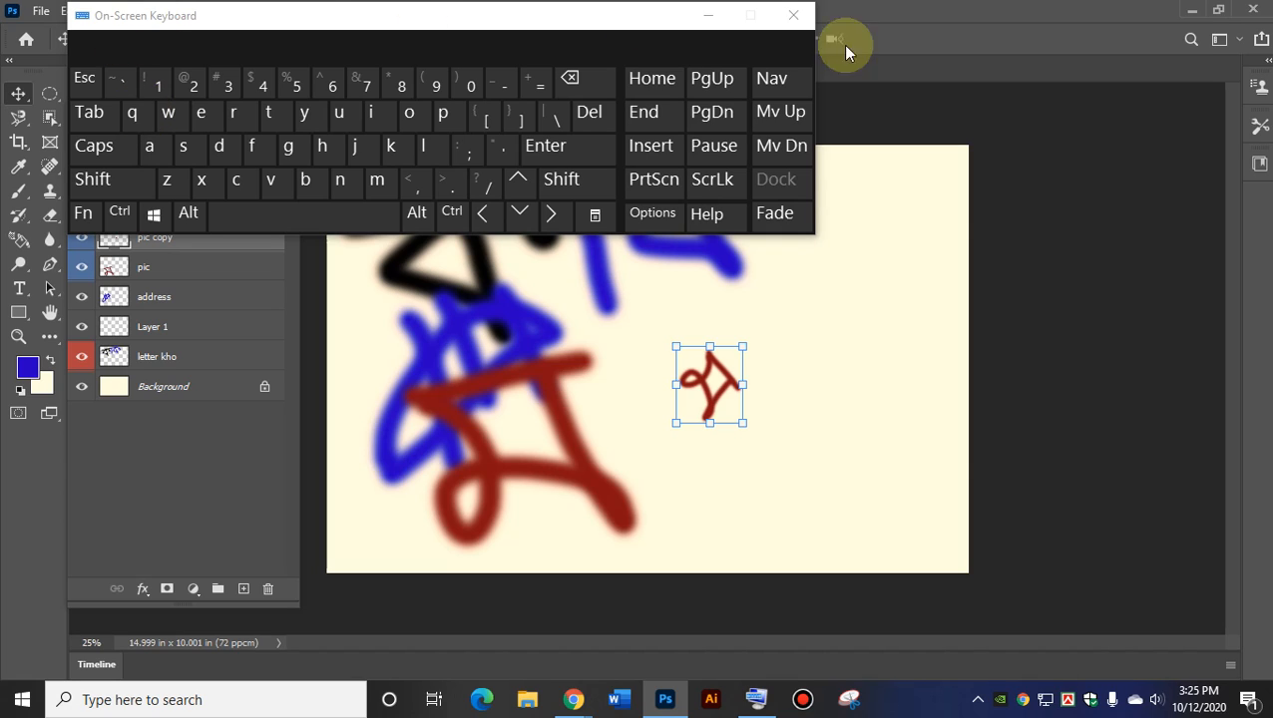
Move the small and large red letters and scale up the small red copy.
{"action": "left_click", "coordinate": [709, 14]}
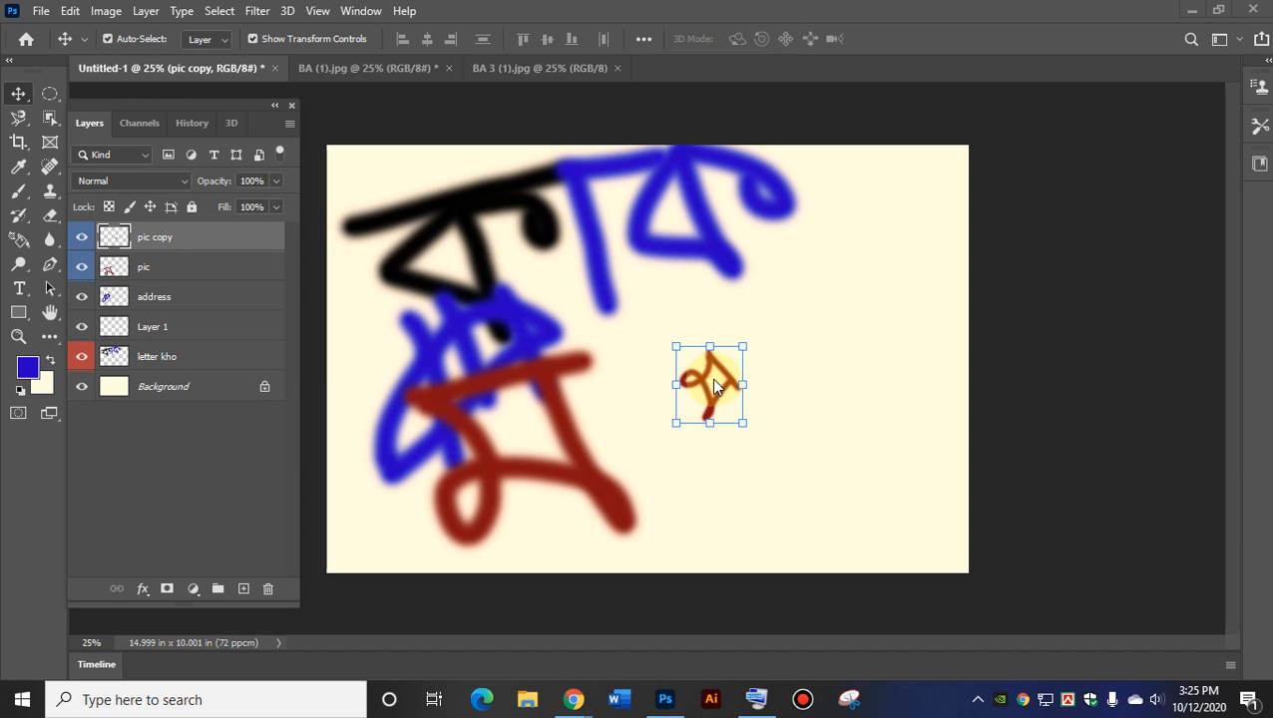
{"action": "left_click_drag", "start_coordinate": [715, 387], "coordinate": [810, 387]}
{"action": "left_click_drag", "start_coordinate": [572, 466], "coordinate": [773, 429]}
{"action": "left_click_drag", "start_coordinate": [848, 374], "coordinate": [881, 509]}
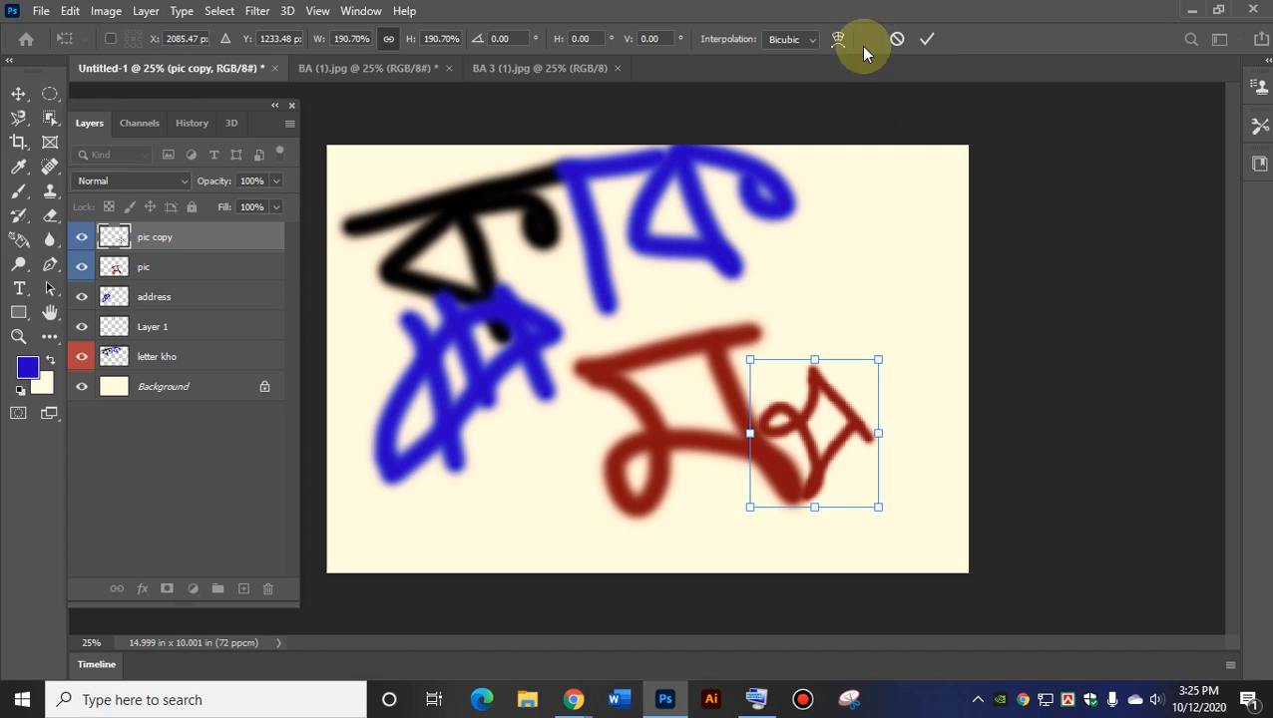
{"action": "left_click", "coordinate": [927, 38]}
Reposition the red and blue letters and resize the small red copy to about 108%.
{"action": "left_click_drag", "start_coordinate": [822, 404], "coordinate": [806, 359]}
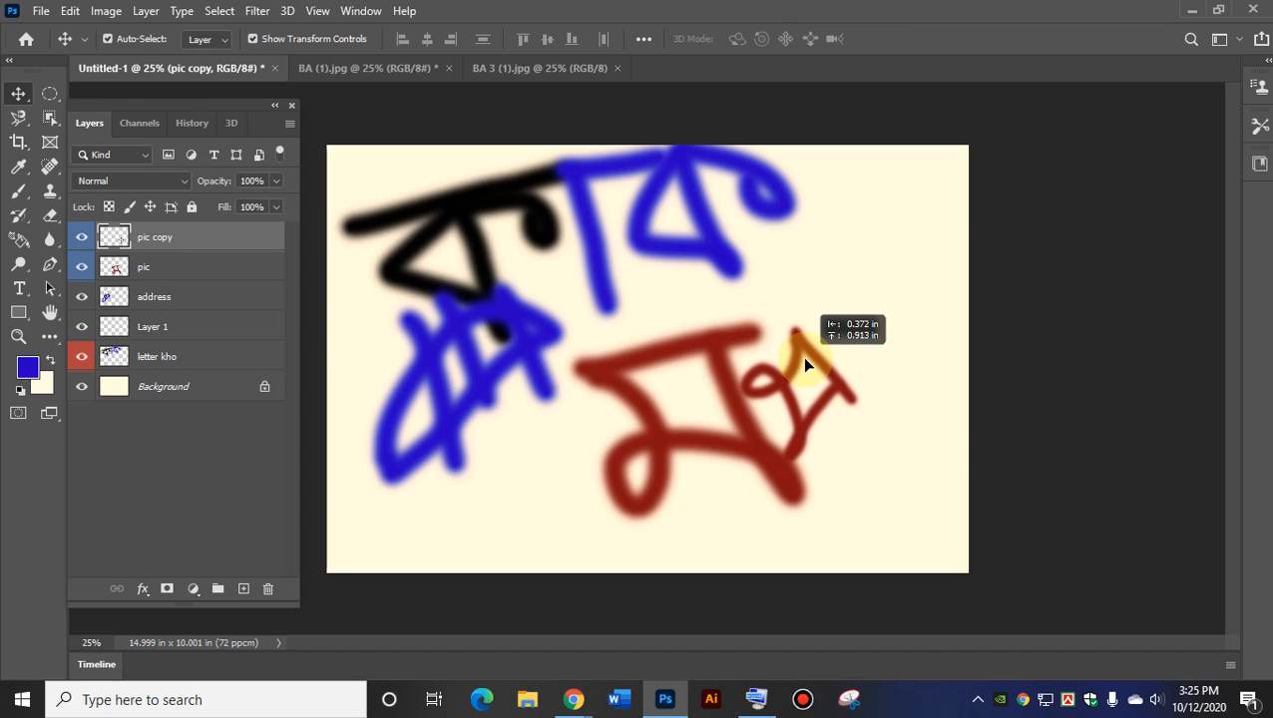
{"action": "left_click_drag", "start_coordinate": [805, 360], "coordinate": [903, 267]}
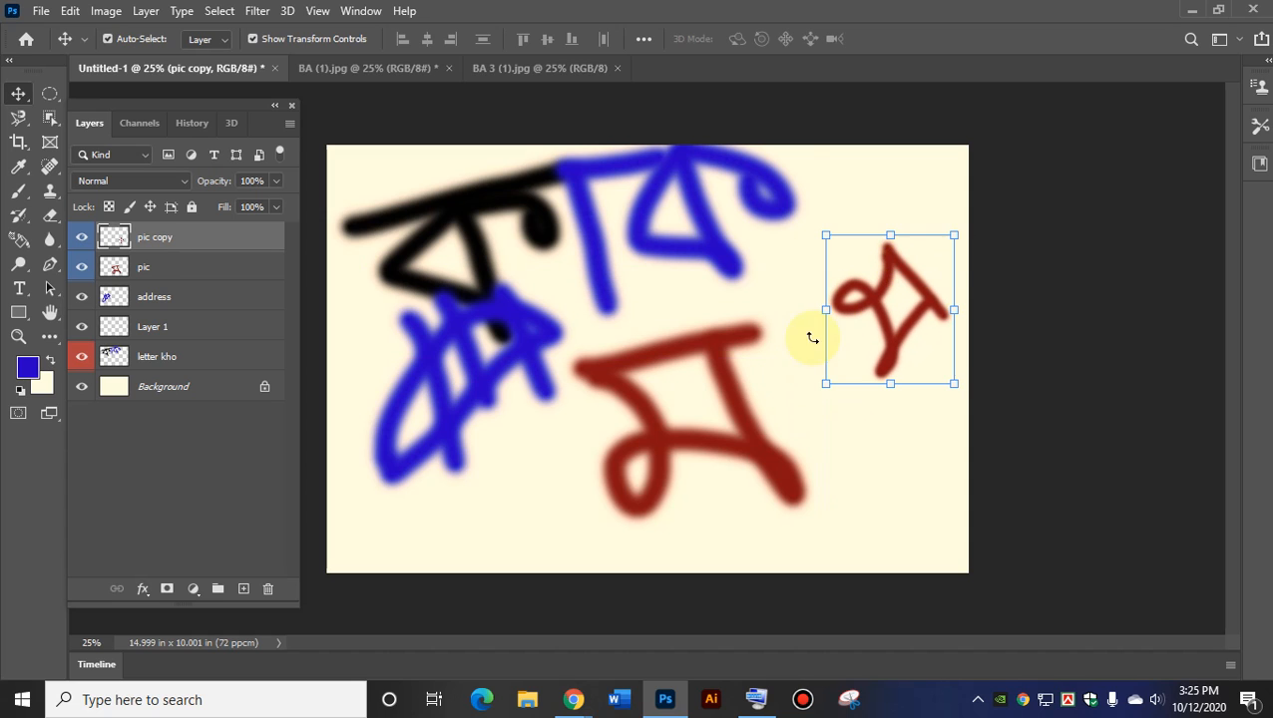
{"action": "mouse_move", "coordinate": [734, 395]}
{"action": "left_mouse_down"}
{"action": "mouse_move", "coordinate": [726, 409]}
{"action": "mouse_move", "coordinate": [713, 397]}
{"action": "left_mouse_up"}
{"action": "left_click_drag", "start_coordinate": [709, 229], "coordinate": [683, 205]}
{"action": "left_click_drag", "start_coordinate": [876, 336], "coordinate": [728, 447]}
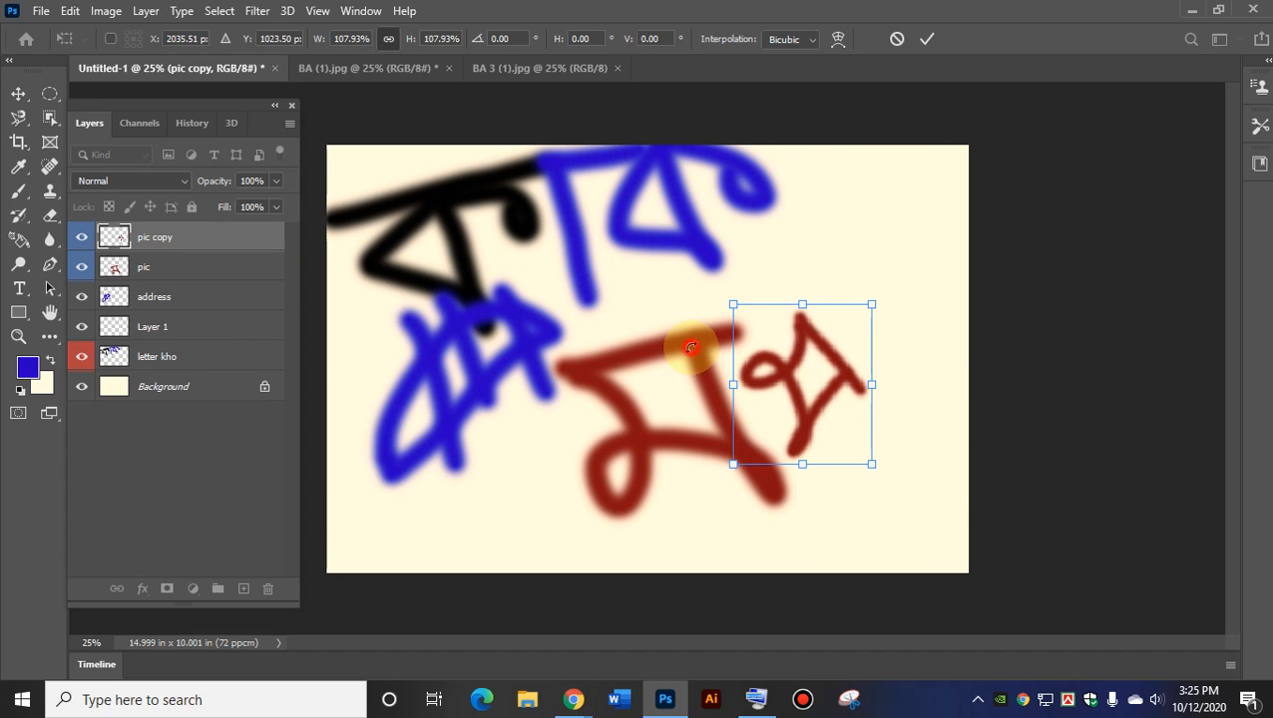
{"action": "left_click", "coordinate": [926, 38]}
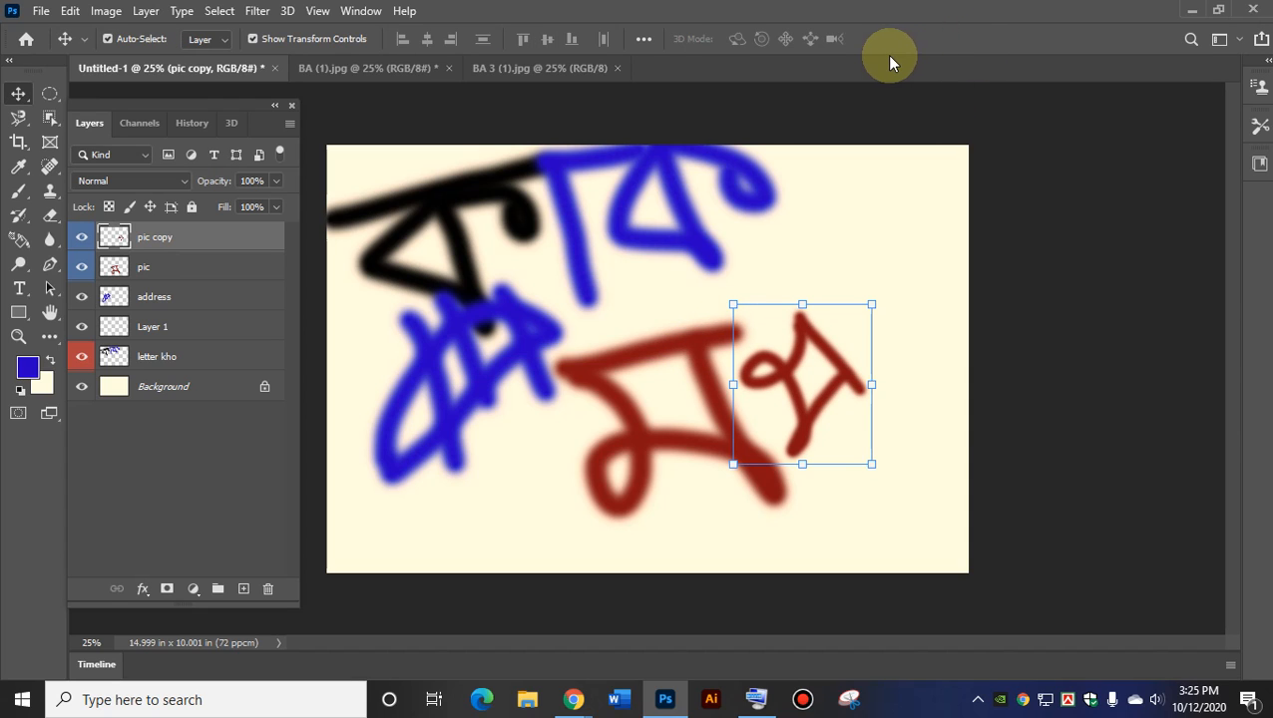
{"action": "left_click", "coordinate": [157, 360]}
{"action": "left_click", "coordinate": [156, 326]}
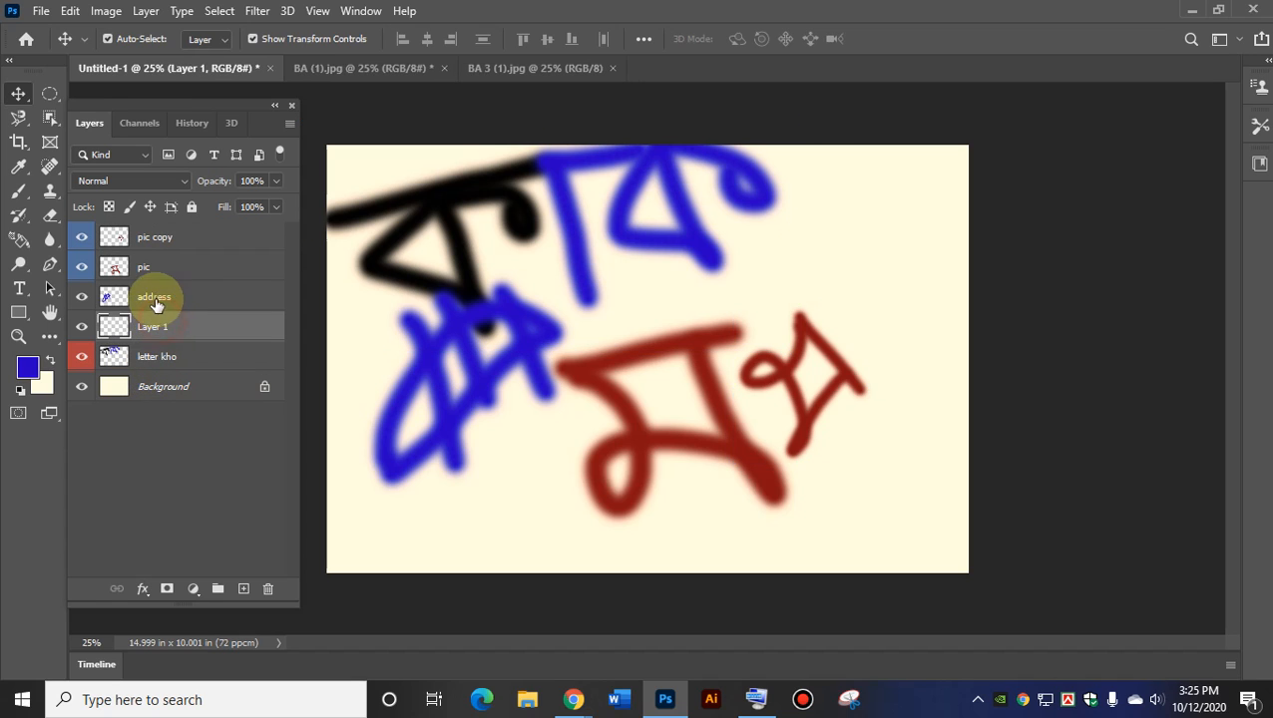
{"action": "left_click", "coordinate": [157, 296]}
{"action": "left_click", "coordinate": [143, 268]}
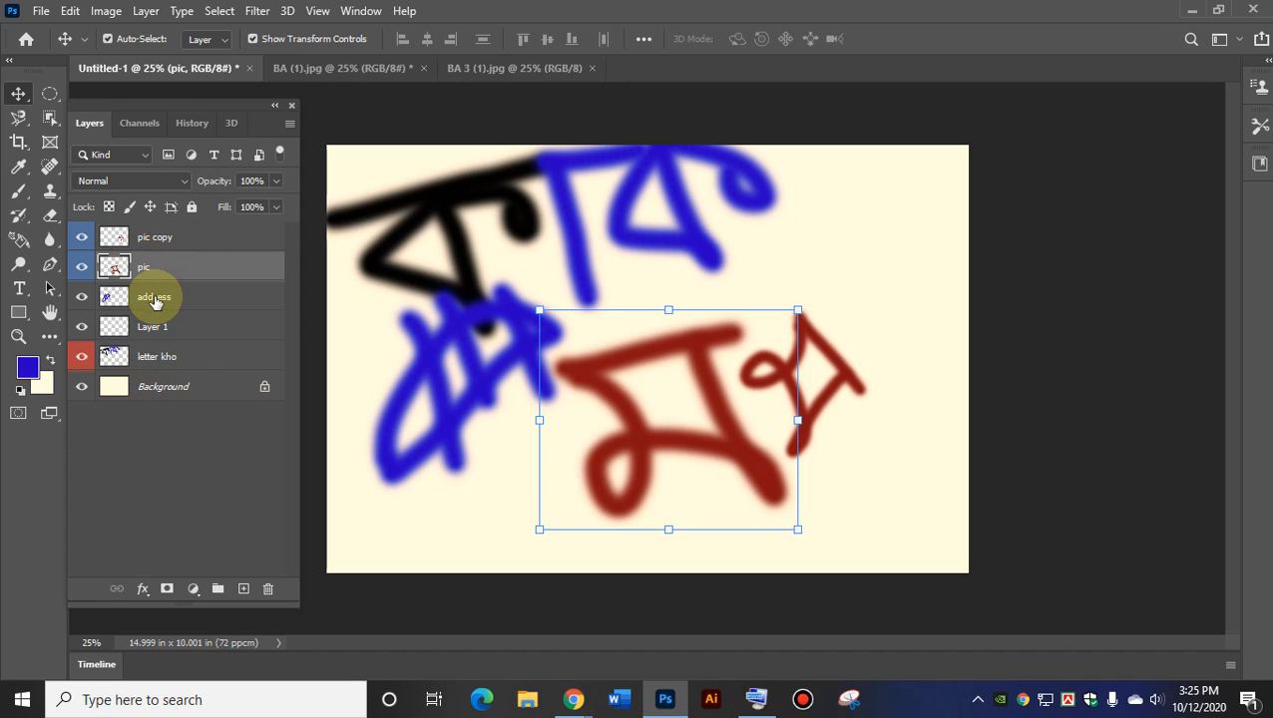
{"action": "left_click", "coordinate": [154, 298]}
{"action": "left_click", "coordinate": [157, 329]}
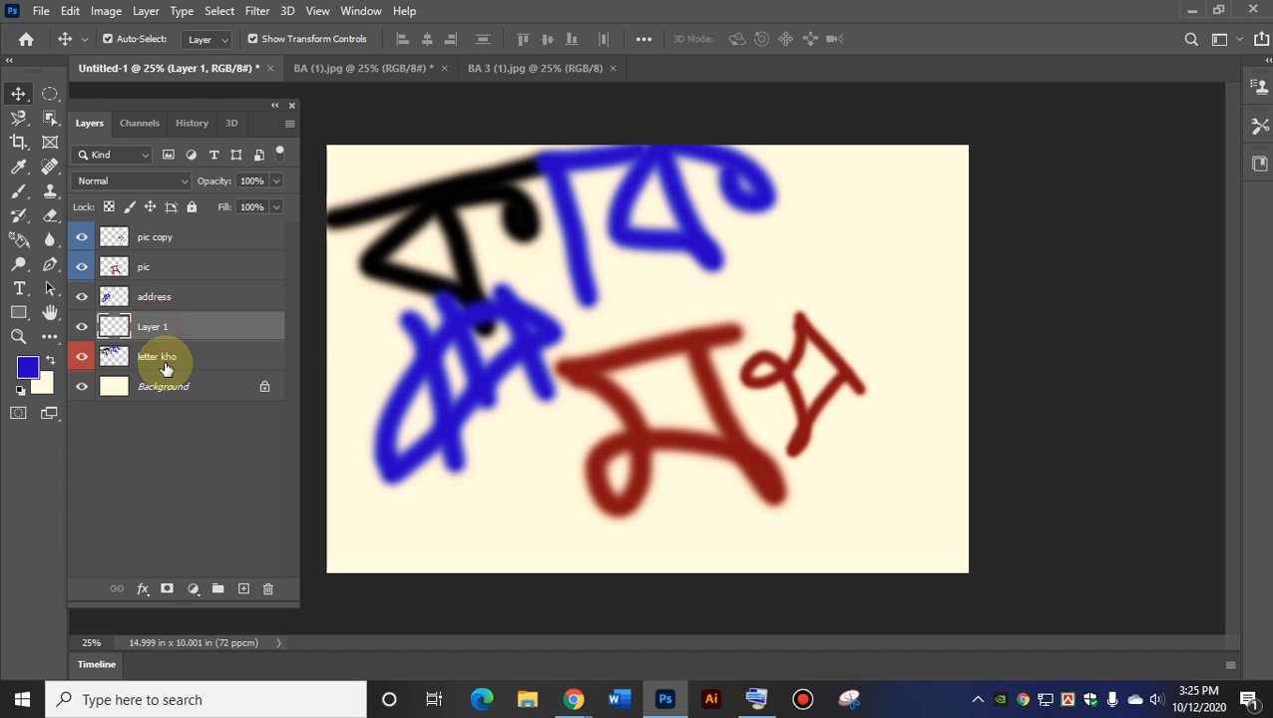
{"action": "left_click", "coordinate": [160, 352]}
{"action": "left_click", "coordinate": [155, 326]}
{"action": "left_click", "coordinate": [152, 296]}
{"action": "left_click", "coordinate": [146, 267]}
{"action": "left_click", "coordinate": [150, 245]}
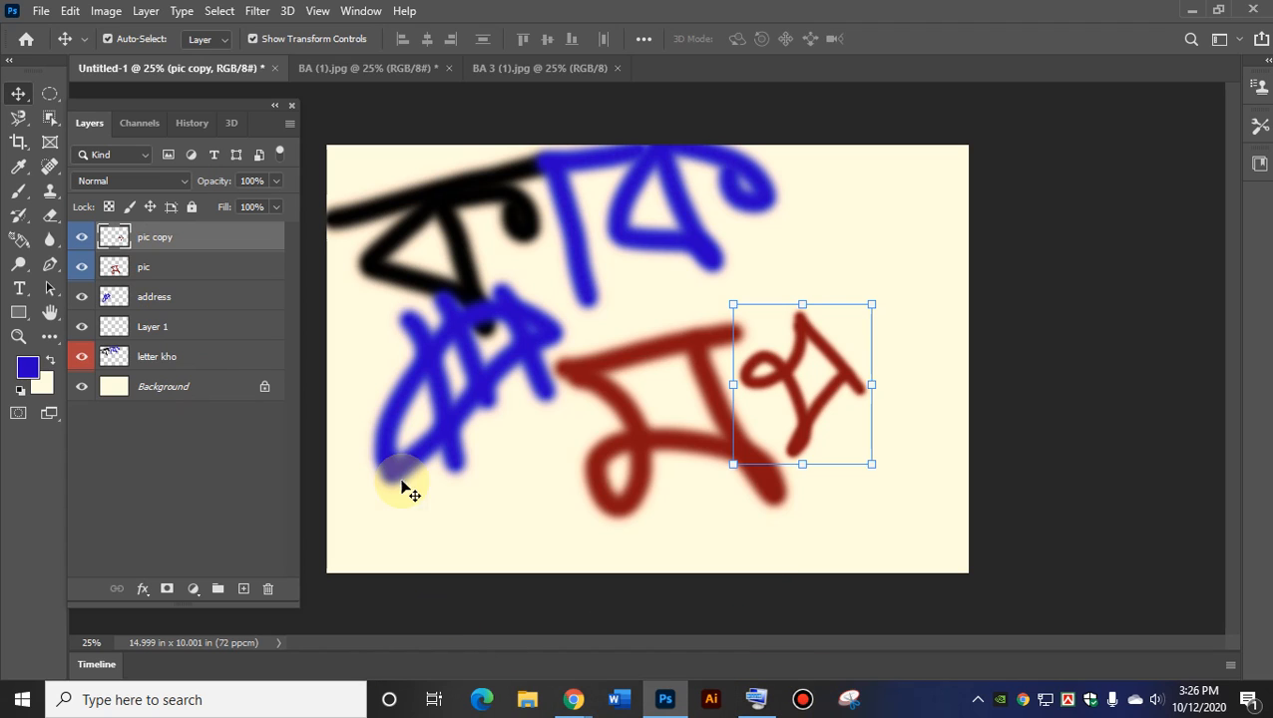
{"action": "left_click", "coordinate": [135, 267]}
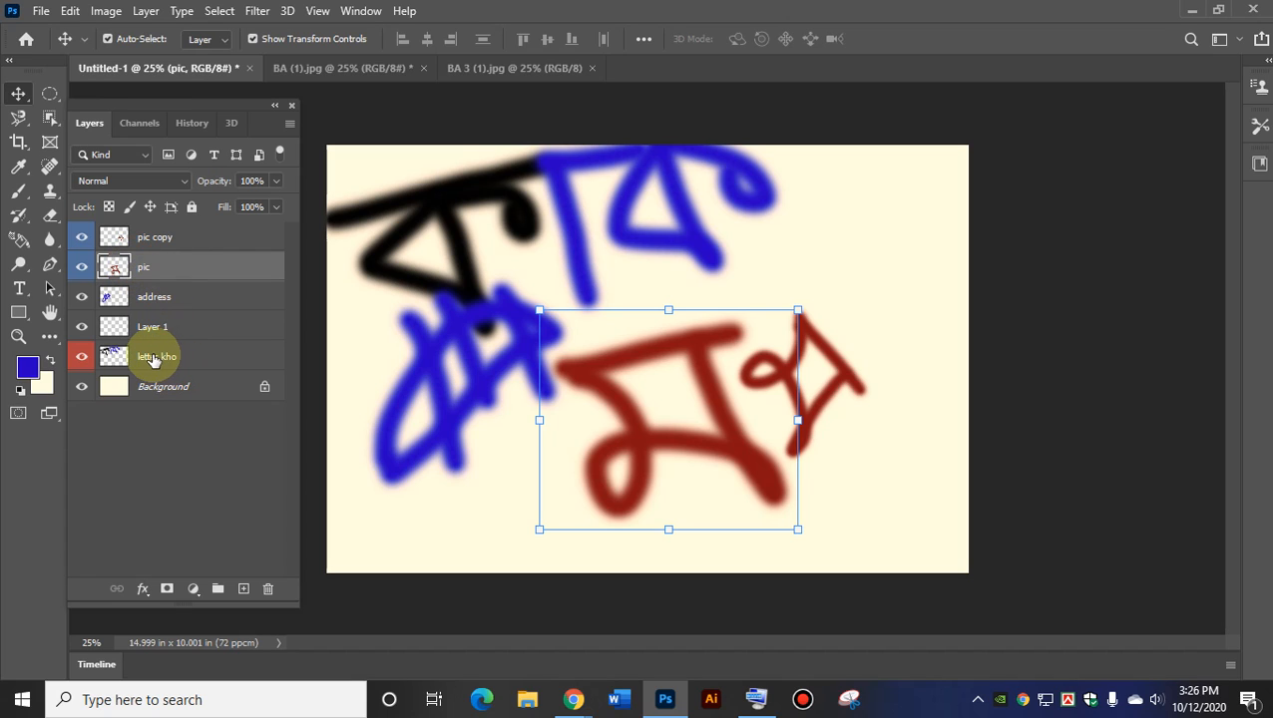
{"action": "left_click", "coordinate": [155, 358]}
{"action": "left_click", "coordinate": [151, 268]}
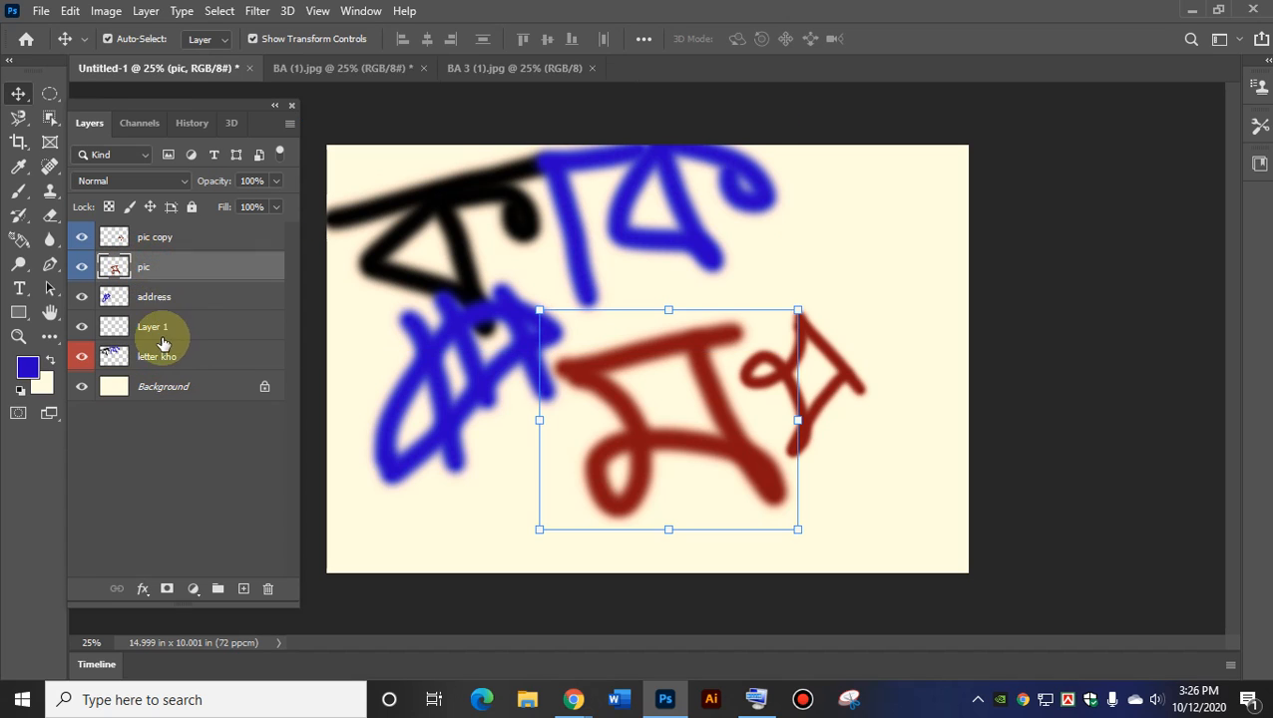
{"action": "left_click", "coordinate": [158, 360]}
{"action": "left_click", "coordinate": [149, 265]}
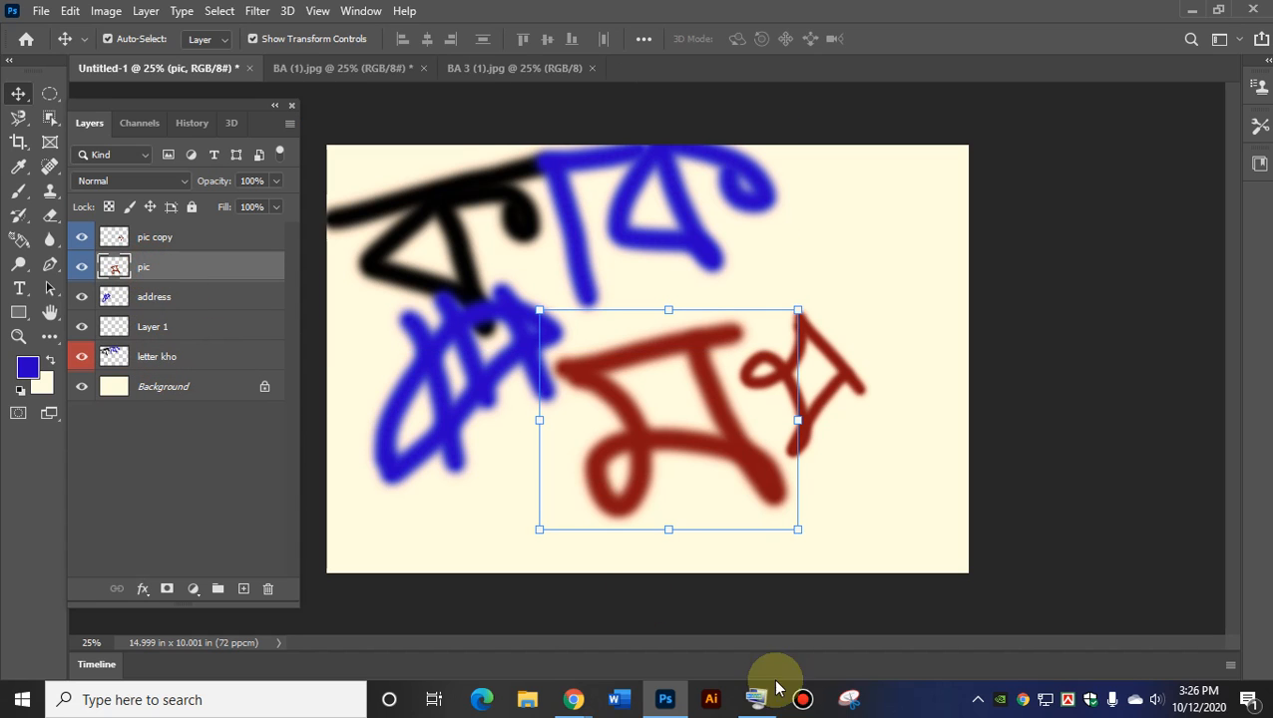
{"action": "left_click", "coordinate": [748, 711]}
Clear the colour labels from the pic and letter kho layers.
{"action": "left_click_drag", "start_coordinate": [351, 23], "coordinate": [662, 23]}
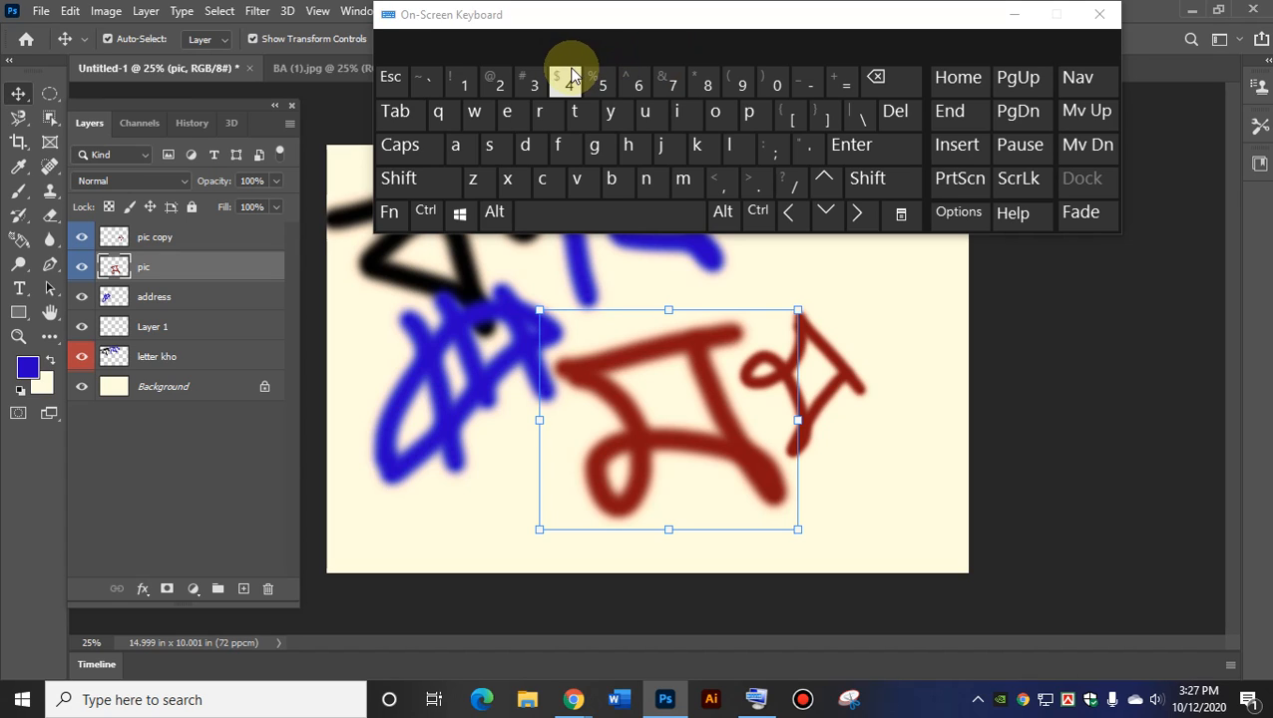
{"action": "right_click", "coordinate": [116, 266]}
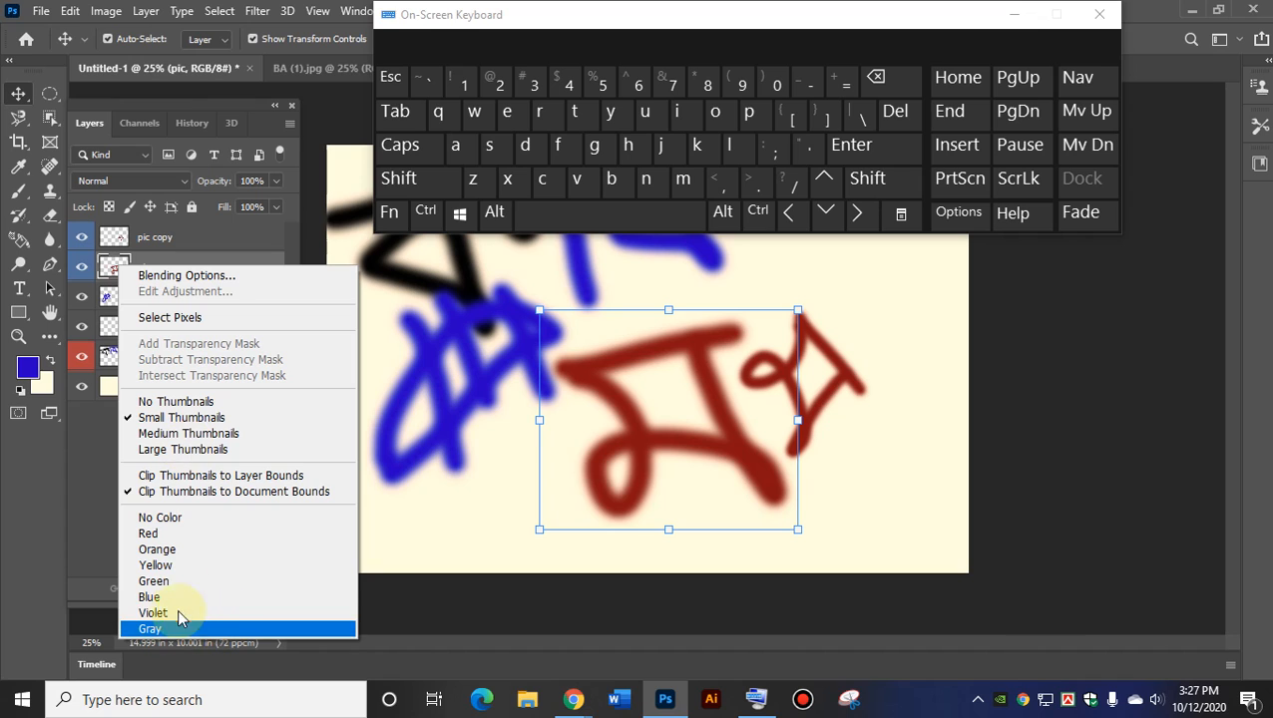
{"action": "left_click", "coordinate": [185, 518]}
{"action": "right_click", "coordinate": [145, 236]}
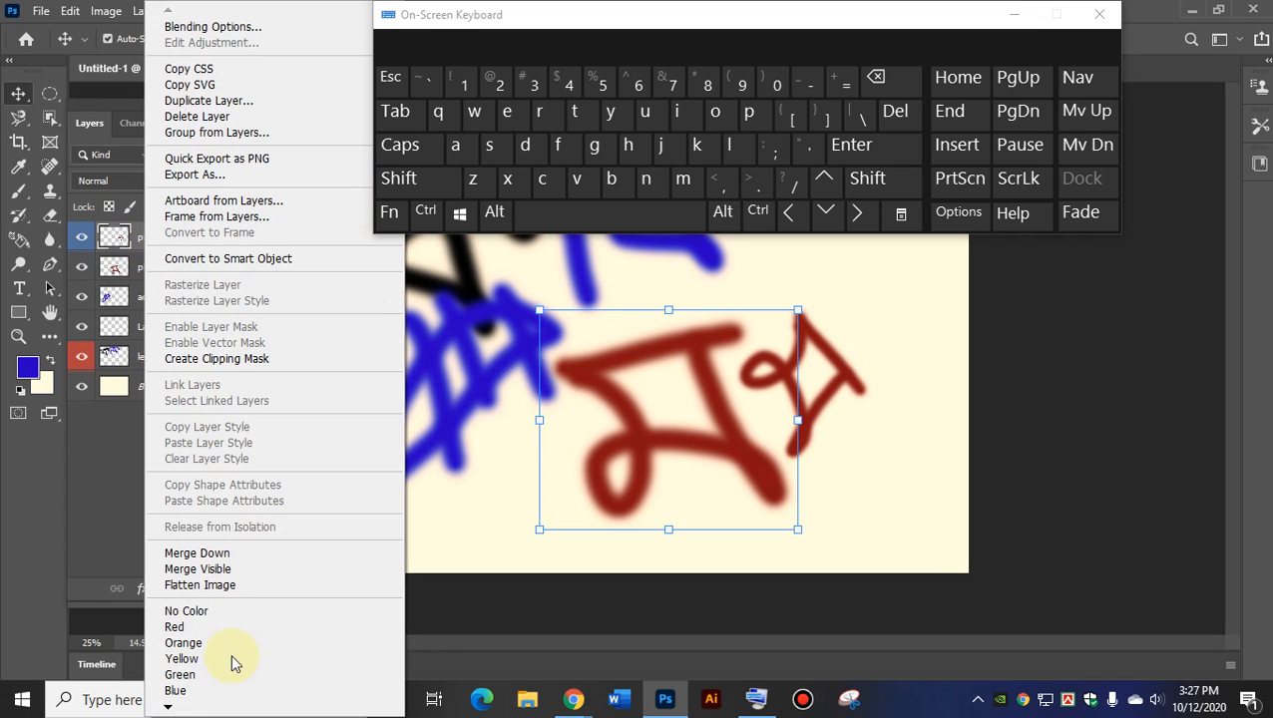
{"action": "right_click", "coordinate": [156, 356]}
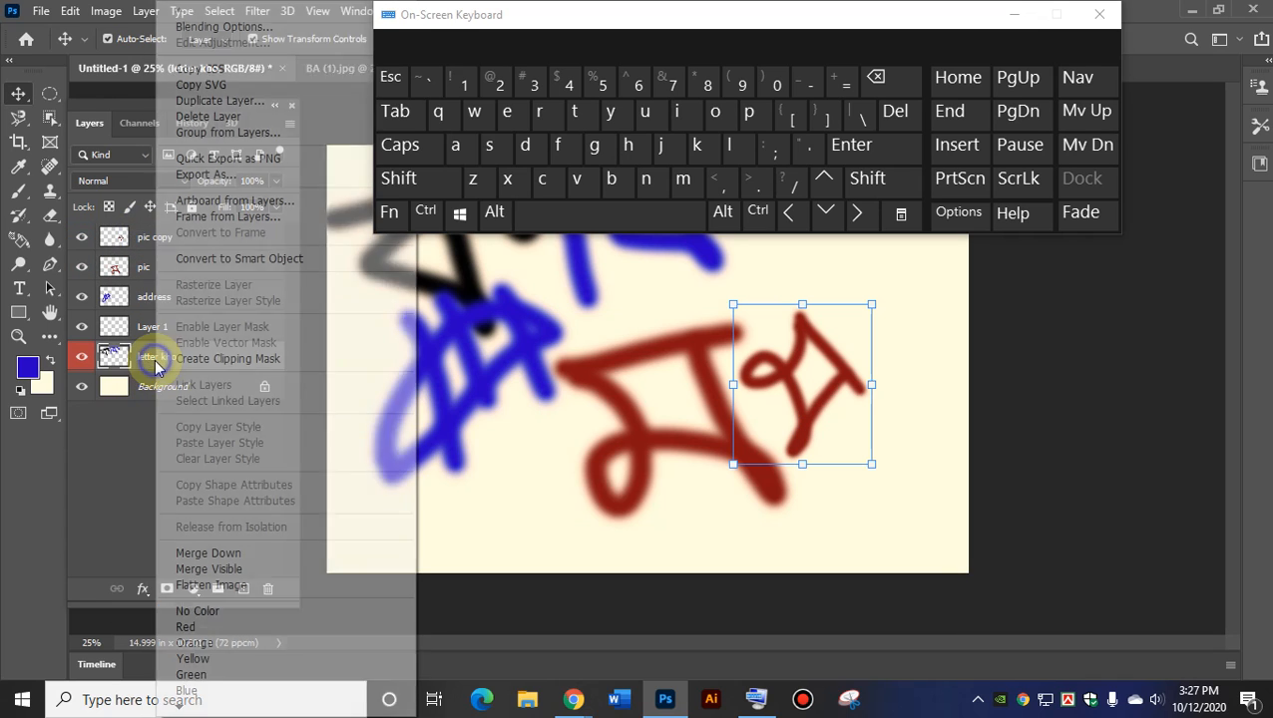
{"action": "left_click", "coordinate": [222, 611]}
Shift the blue address letter lower on the canvas, clear of the red letters.
{"action": "left_click_drag", "start_coordinate": [940, 36], "coordinate": [1267, 77]}
{"action": "left_click_drag", "start_coordinate": [460, 398], "coordinate": [500, 446]}
{"action": "left_click", "coordinate": [753, 455]}
{"action": "mouse_move", "coordinate": [1161, 52]}
{"action": "left_mouse_down"}
{"action": "mouse_move", "coordinate": [739, 9]}
{"action": "mouse_move", "coordinate": [786, 28]}
{"action": "left_mouse_up"}
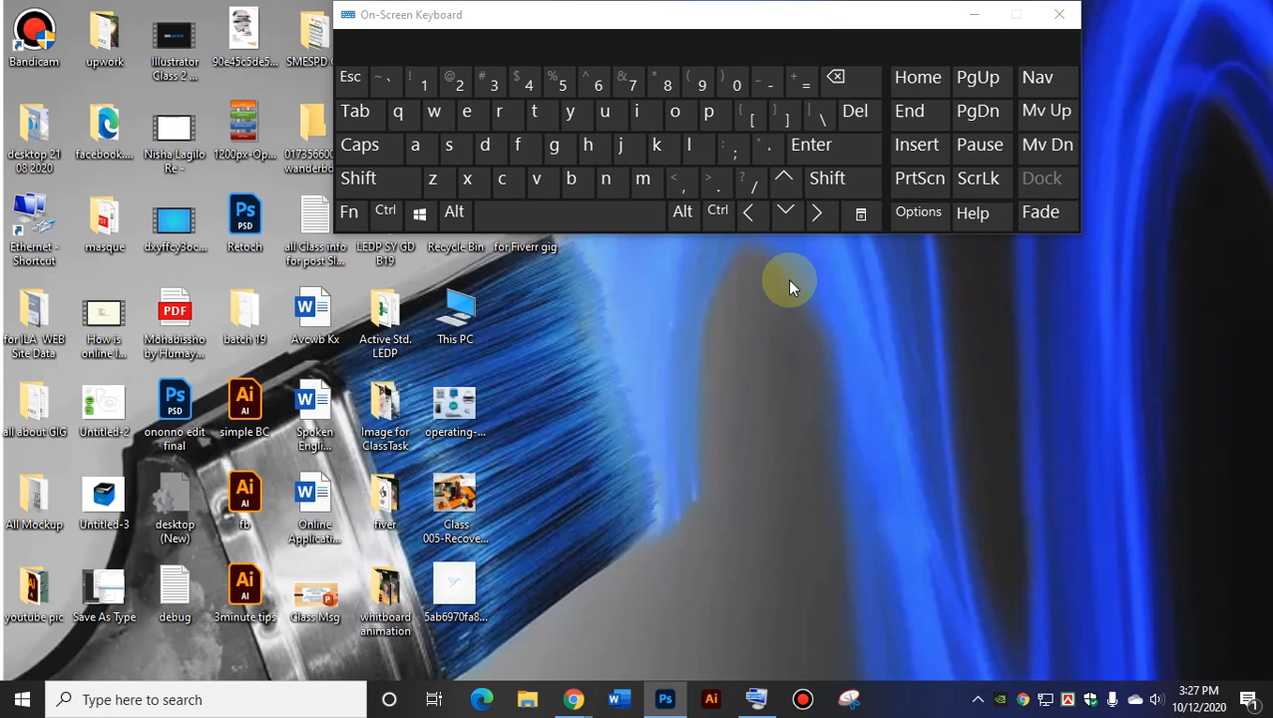
{"action": "left_click", "coordinate": [664, 699]}
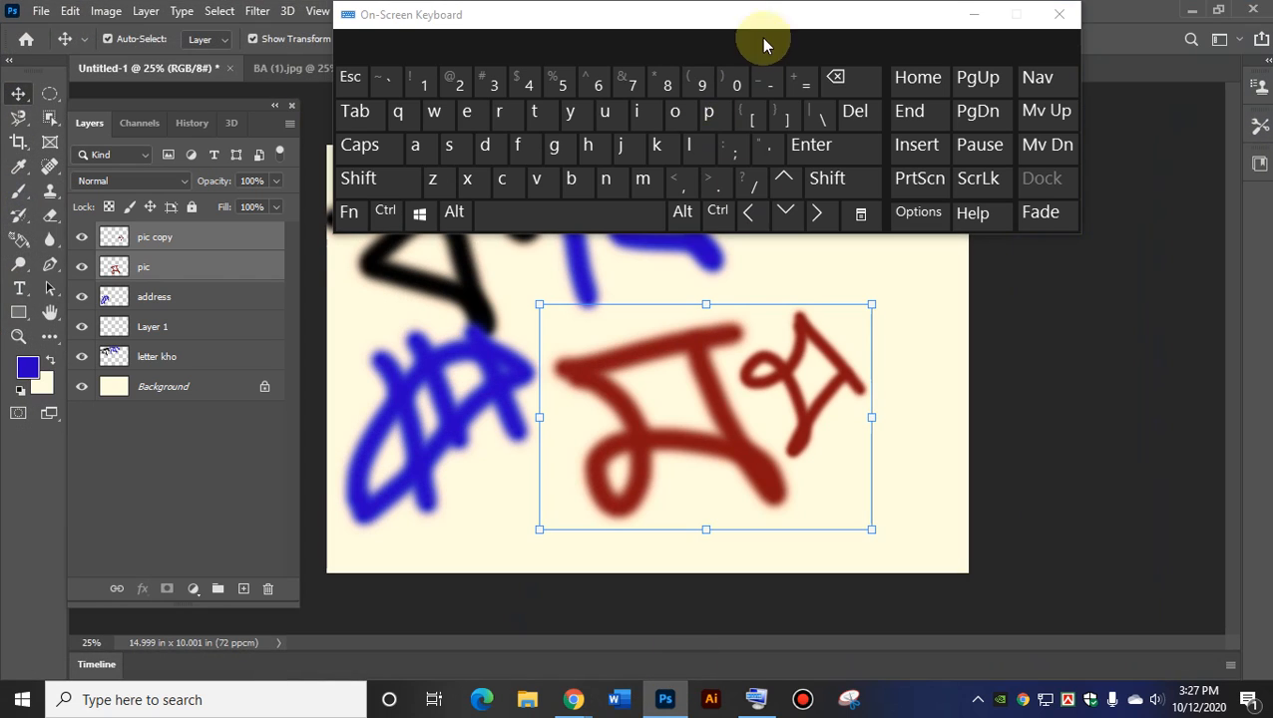
{"action": "left_click_drag", "start_coordinate": [333, 234], "coordinate": [371, 232]}
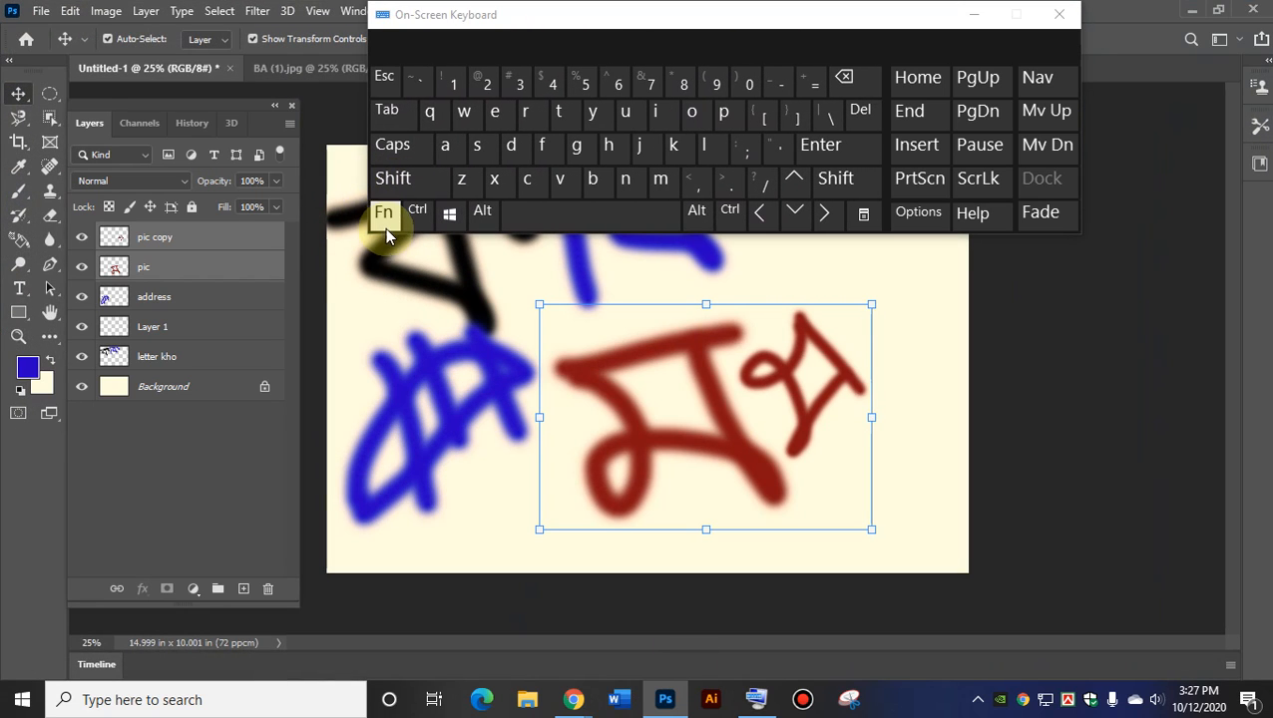
Browse to This PC > Documents > software and select the Adobe_Photoshop_2020_v21.2.x64 folder.
{"action": "left_click", "coordinate": [973, 18]}
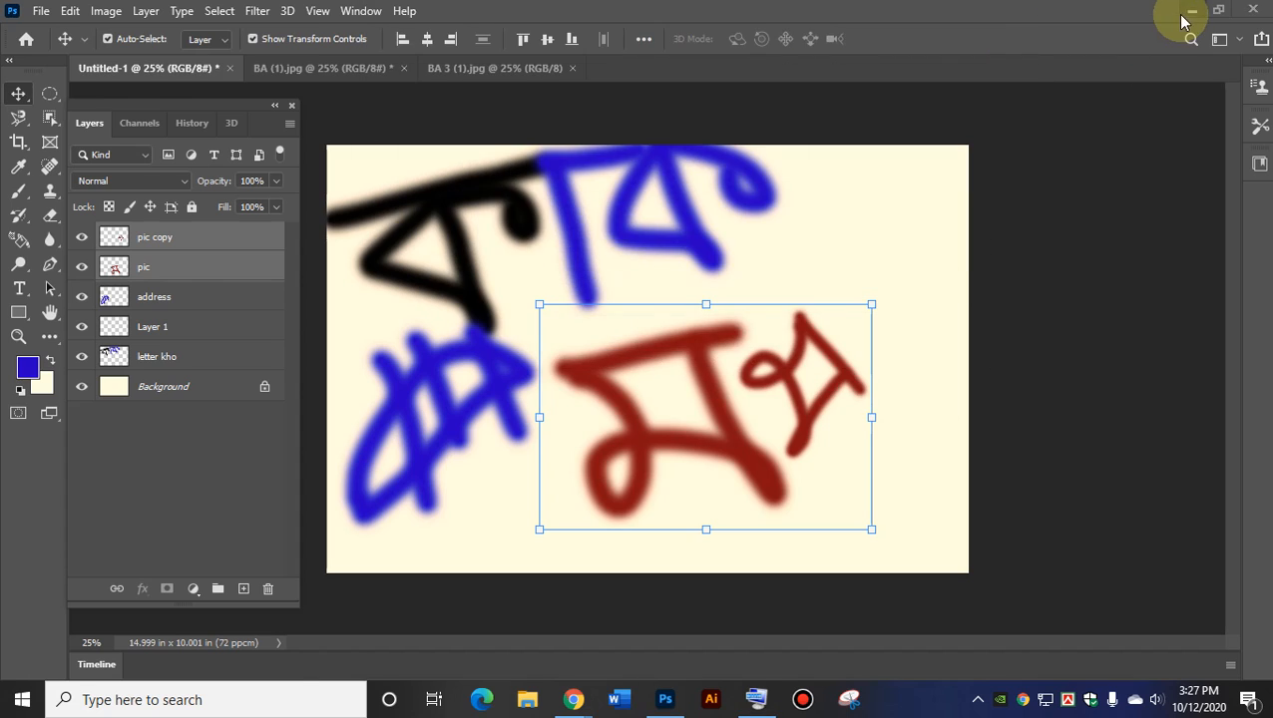
{"action": "left_click", "coordinate": [1187, 12]}
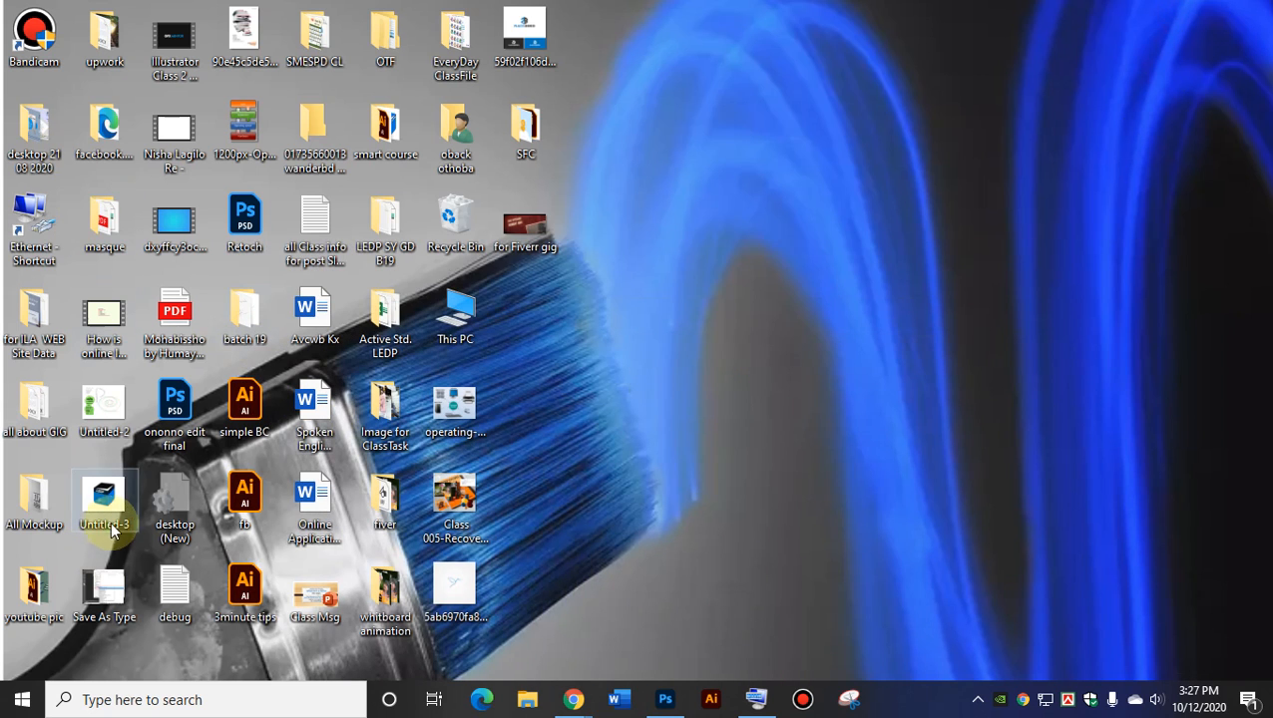
{"action": "double_click", "coordinate": [472, 328]}
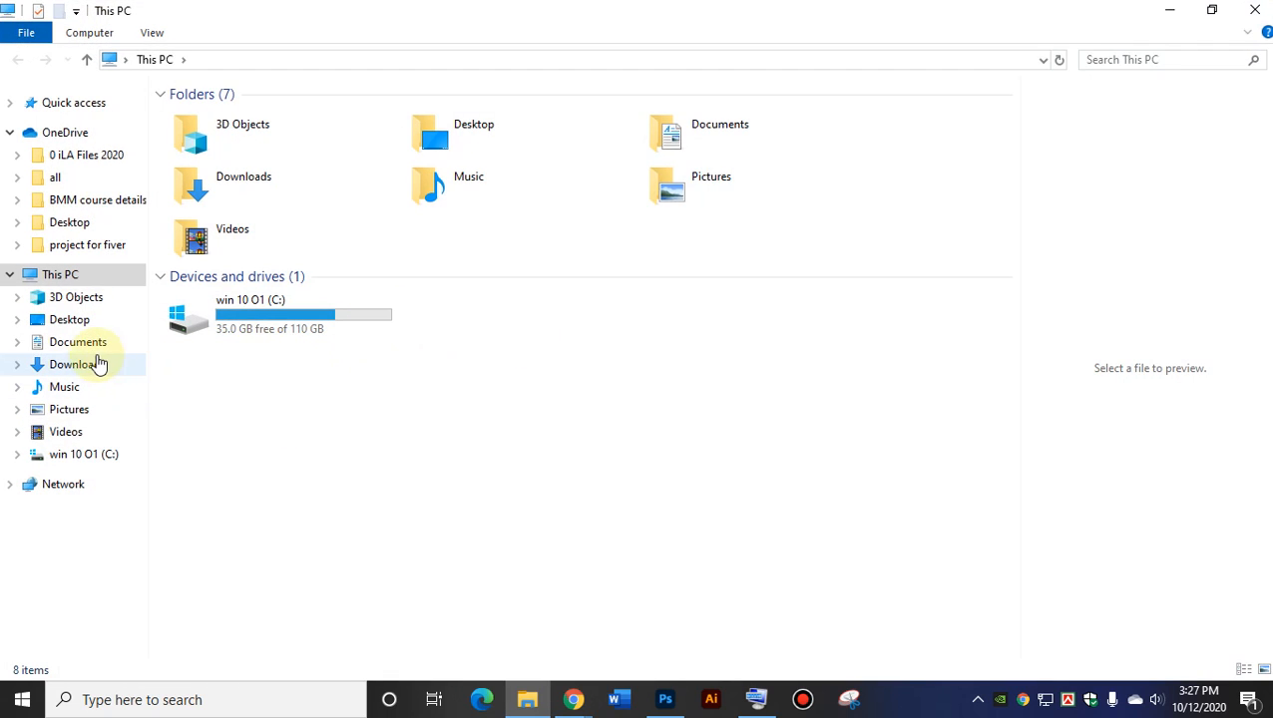
{"action": "left_click", "coordinate": [85, 342]}
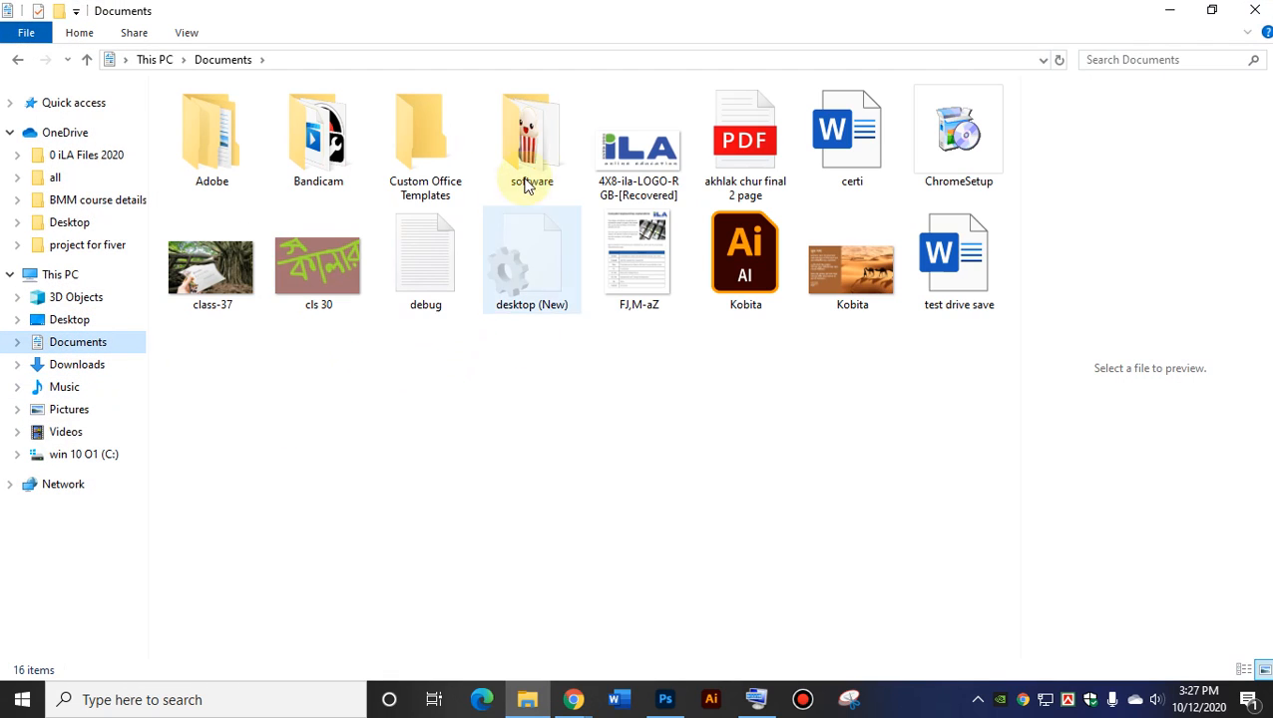
{"action": "left_click", "coordinate": [515, 147]}
{"action": "double_click", "coordinate": [515, 148]}
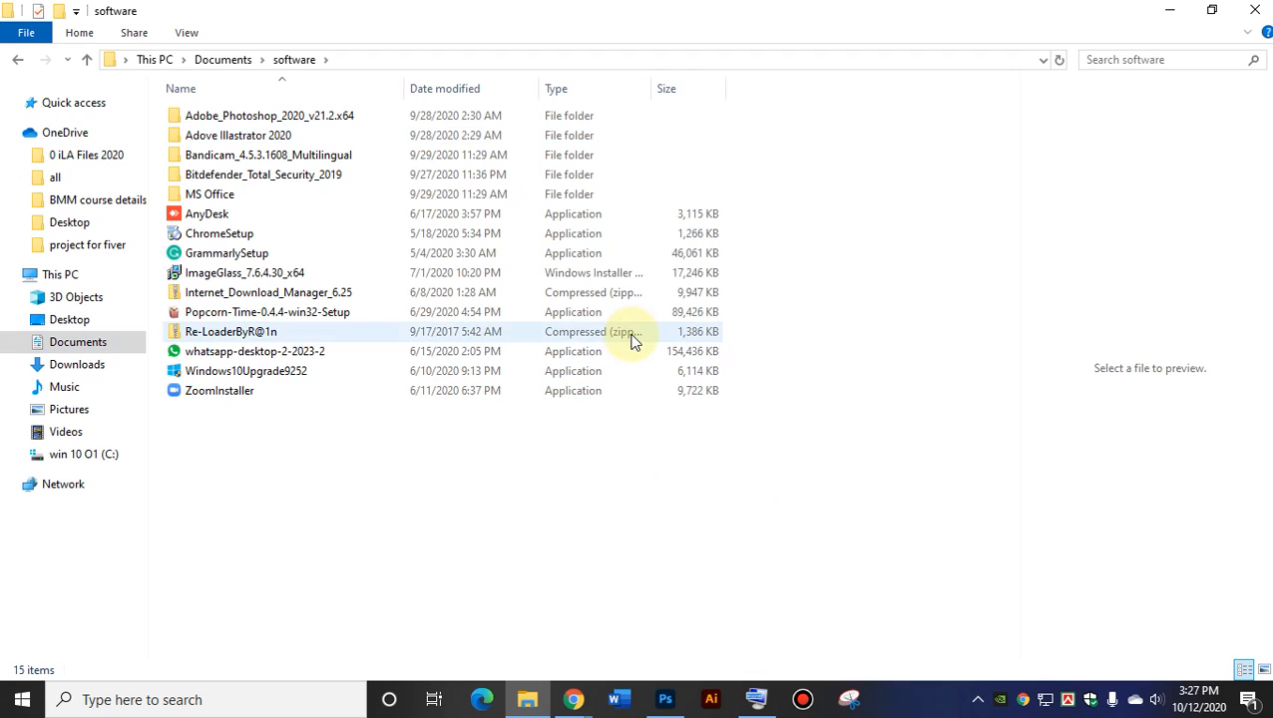
{"action": "left_click", "coordinate": [225, 117]}
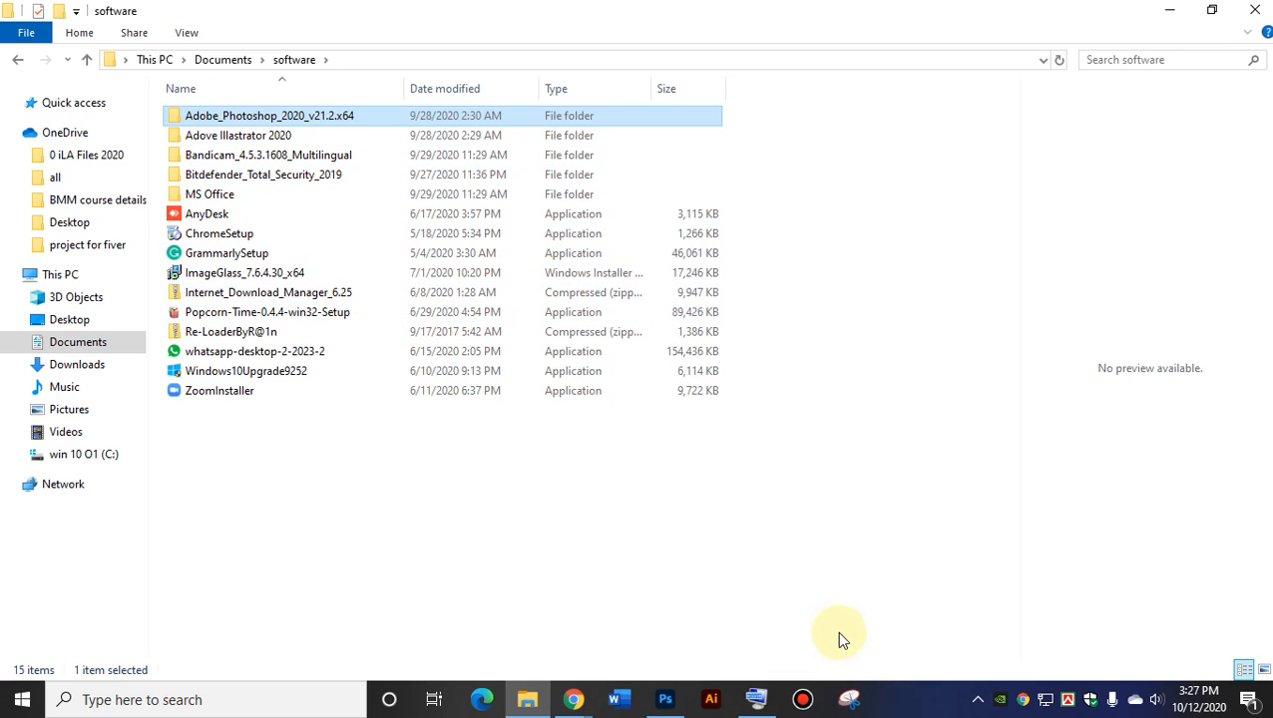
Ctrl-select Adove Illustrator 2020, Bandicam, GrammarlySetup, AnyDesk, MS Office, ChromeSetup and Bitdefender.
{"action": "left_click", "coordinate": [758, 703]}
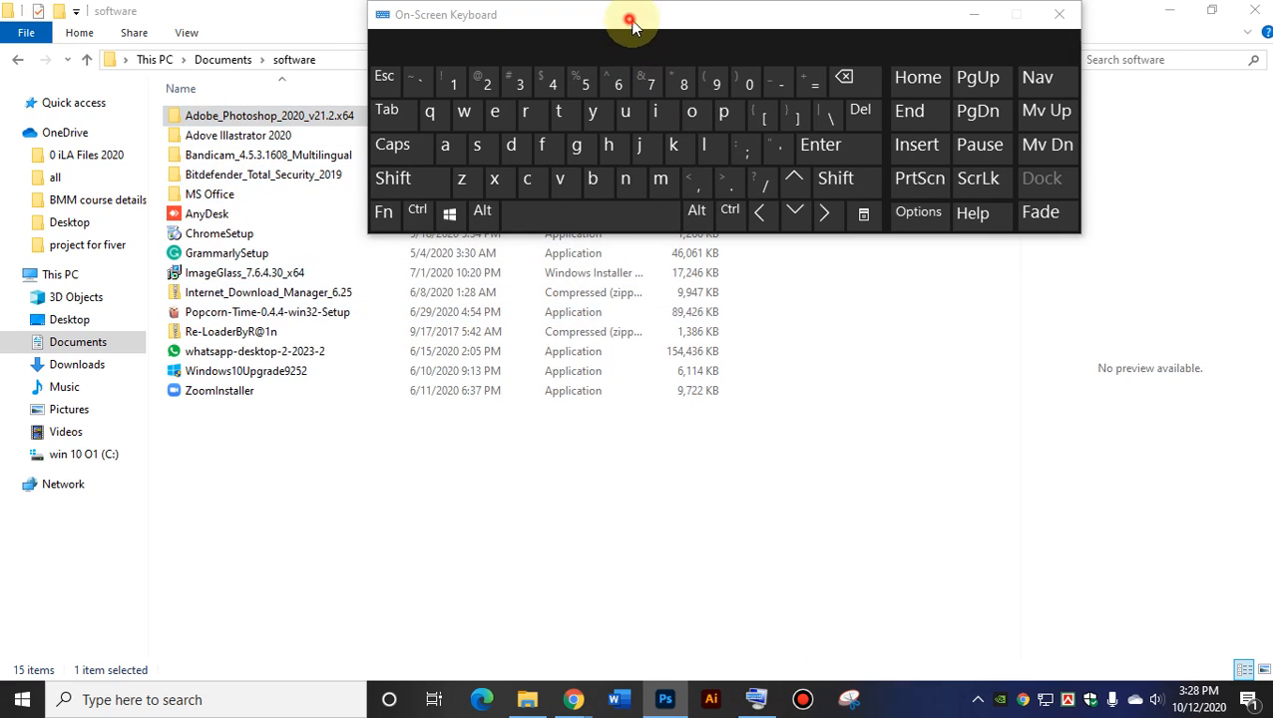
{"action": "left_click", "coordinate": [847, 184]}
{"action": "left_click_drag", "start_coordinate": [614, 26], "coordinate": [790, 203]}
{"action": "left_click", "coordinate": [588, 371]}
{"action": "left_click", "coordinate": [602, 391]}
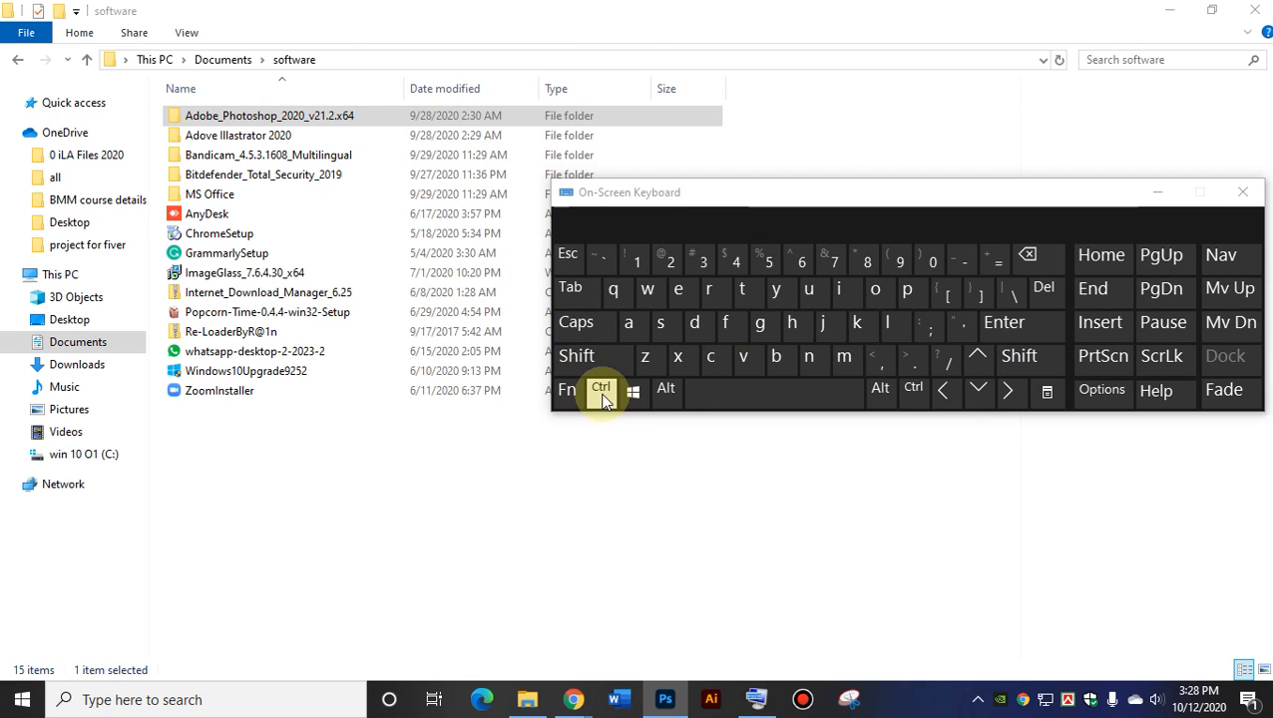
{"action": "left_click", "coordinate": [211, 138]}
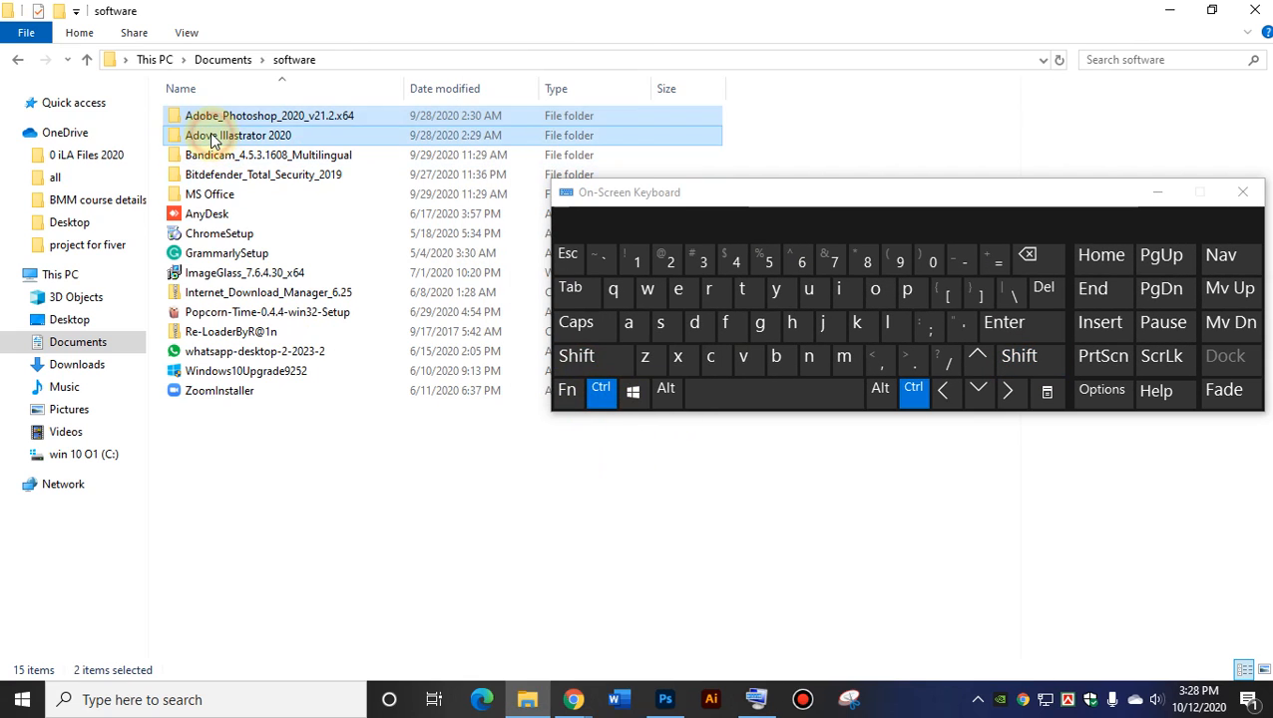
{"action": "left_click", "coordinate": [216, 157]}
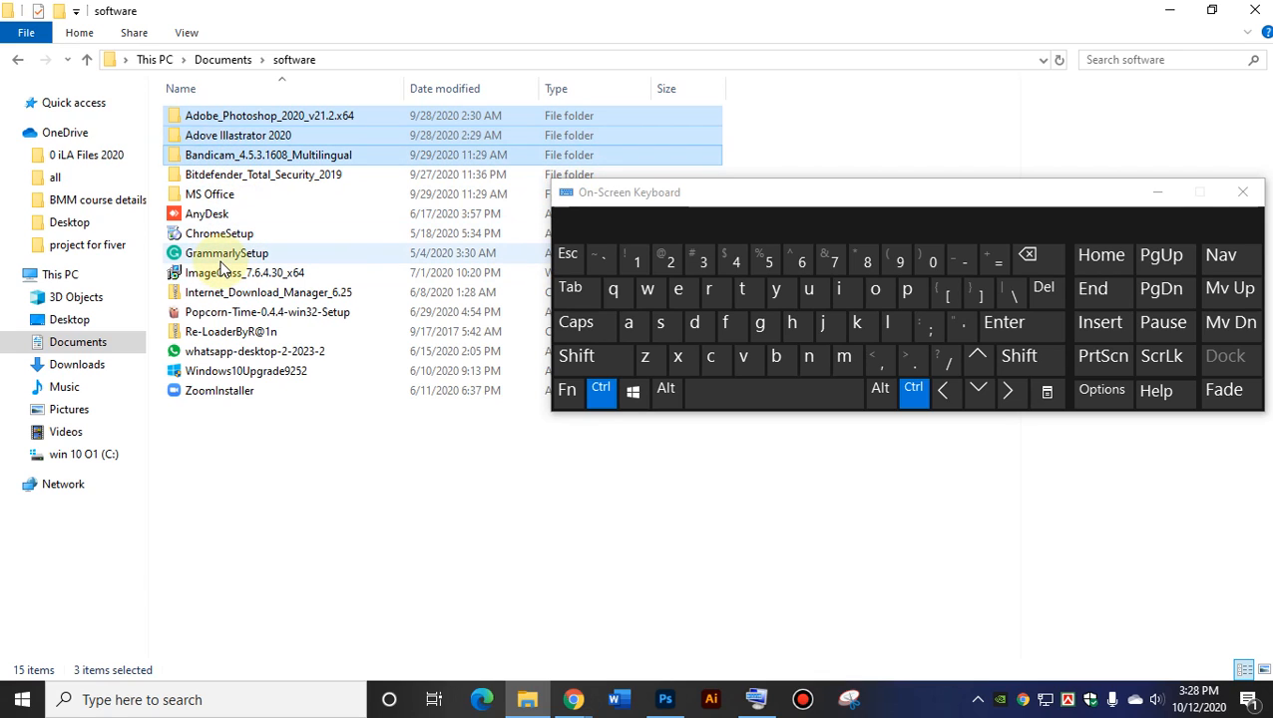
{"action": "left_click", "coordinate": [211, 255]}
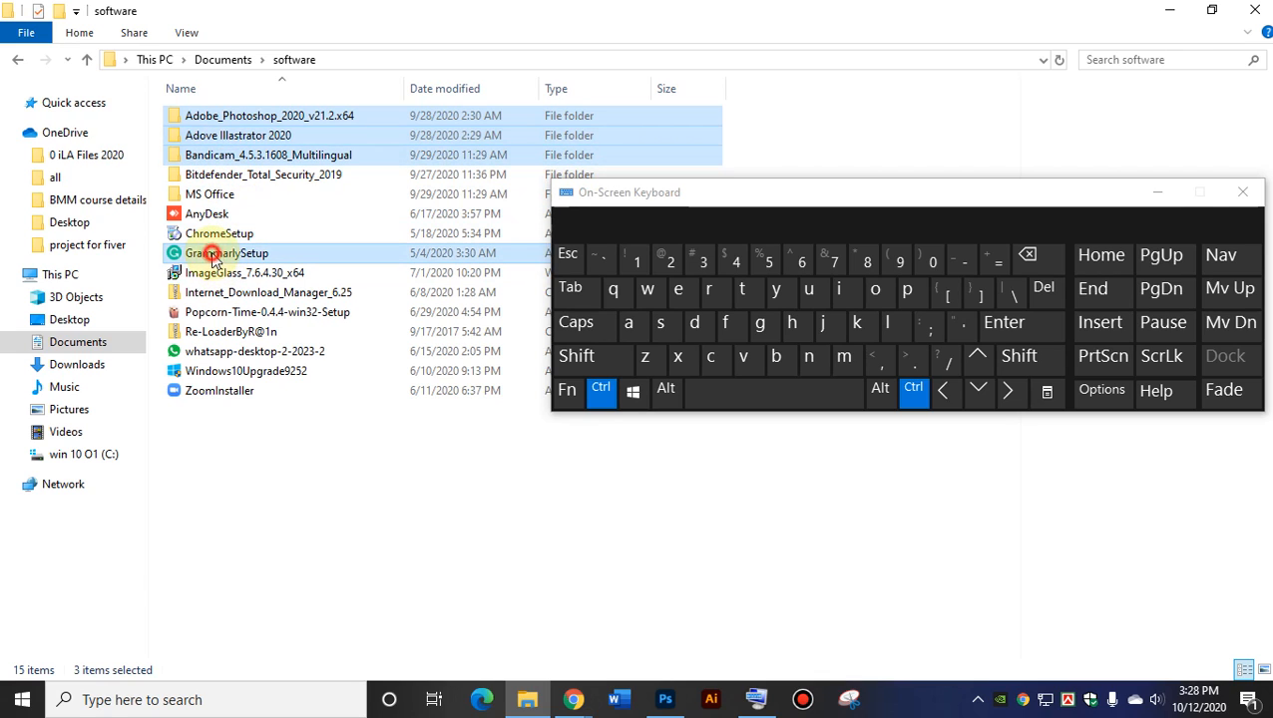
{"action": "left_click", "coordinate": [216, 215]}
{"action": "left_click", "coordinate": [211, 194]}
{"action": "left_click", "coordinate": [226, 234]}
{"action": "left_click", "coordinate": [222, 174]}
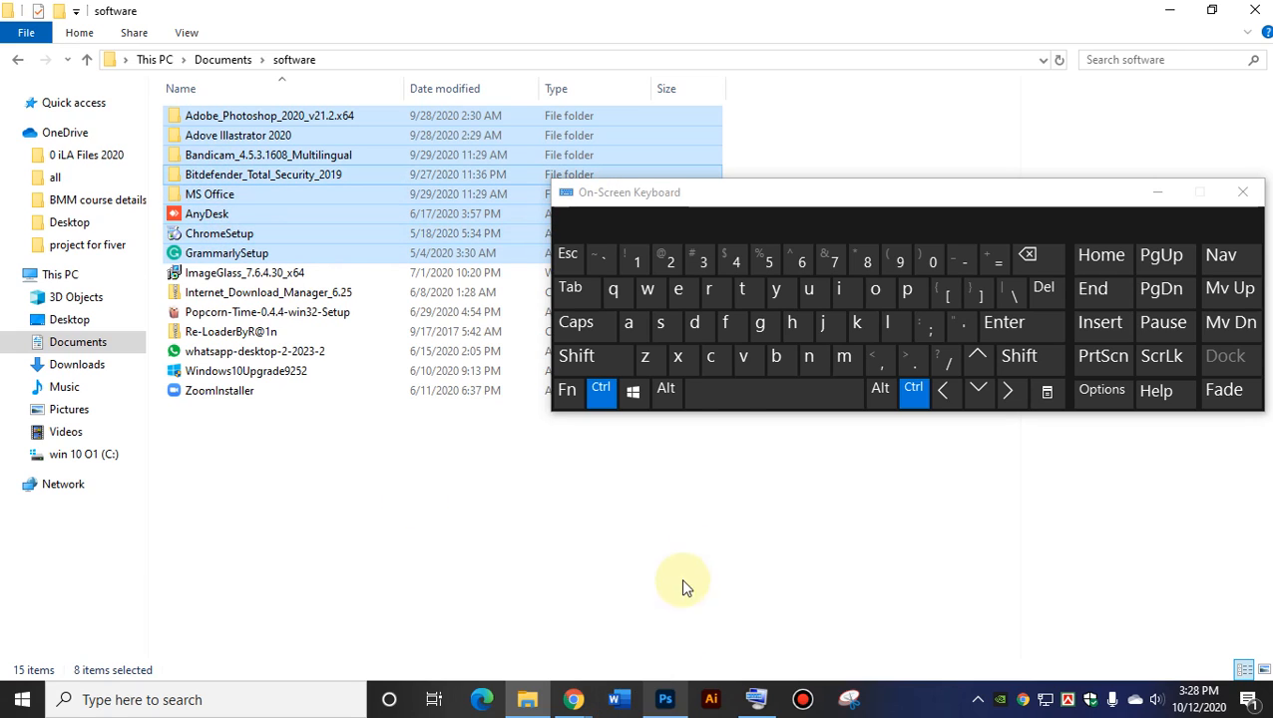
{"action": "left_click", "coordinate": [601, 388]}
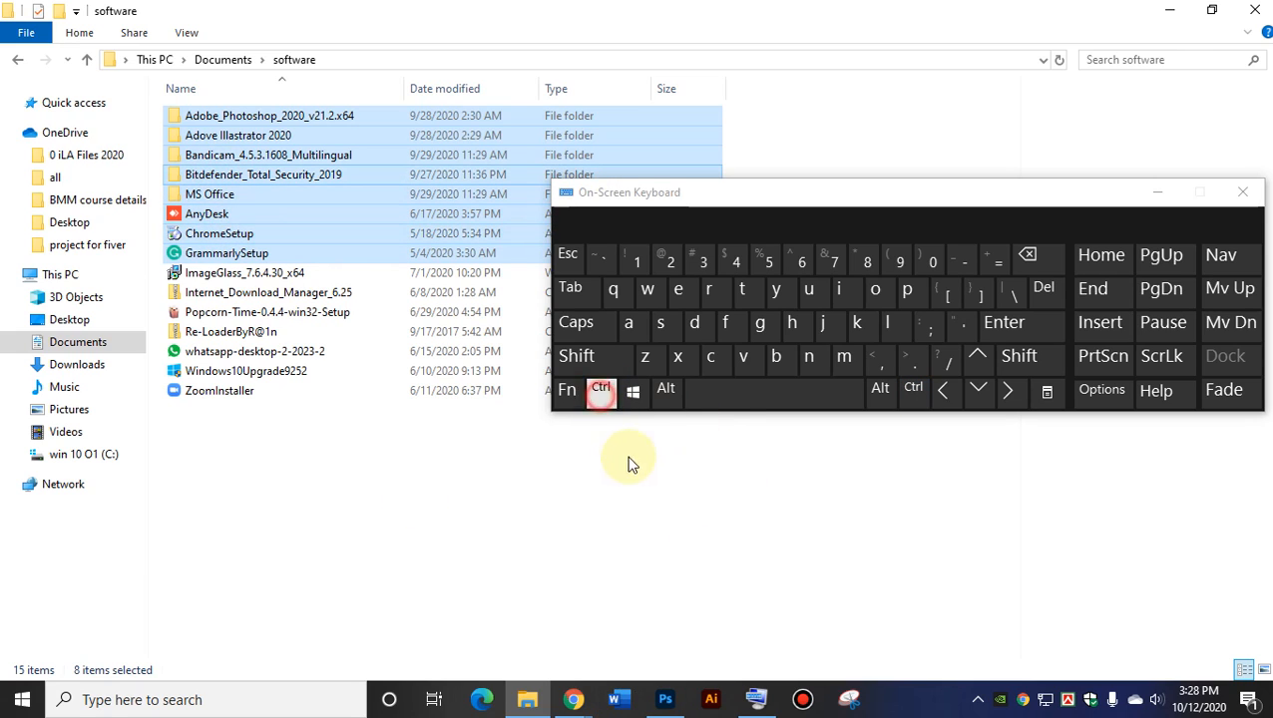
Shift-select from Adobe_Photoshop_2020_v21.2.x64 through GrammarlySetup, then clear the selection.
{"action": "left_click", "coordinate": [259, 113]}
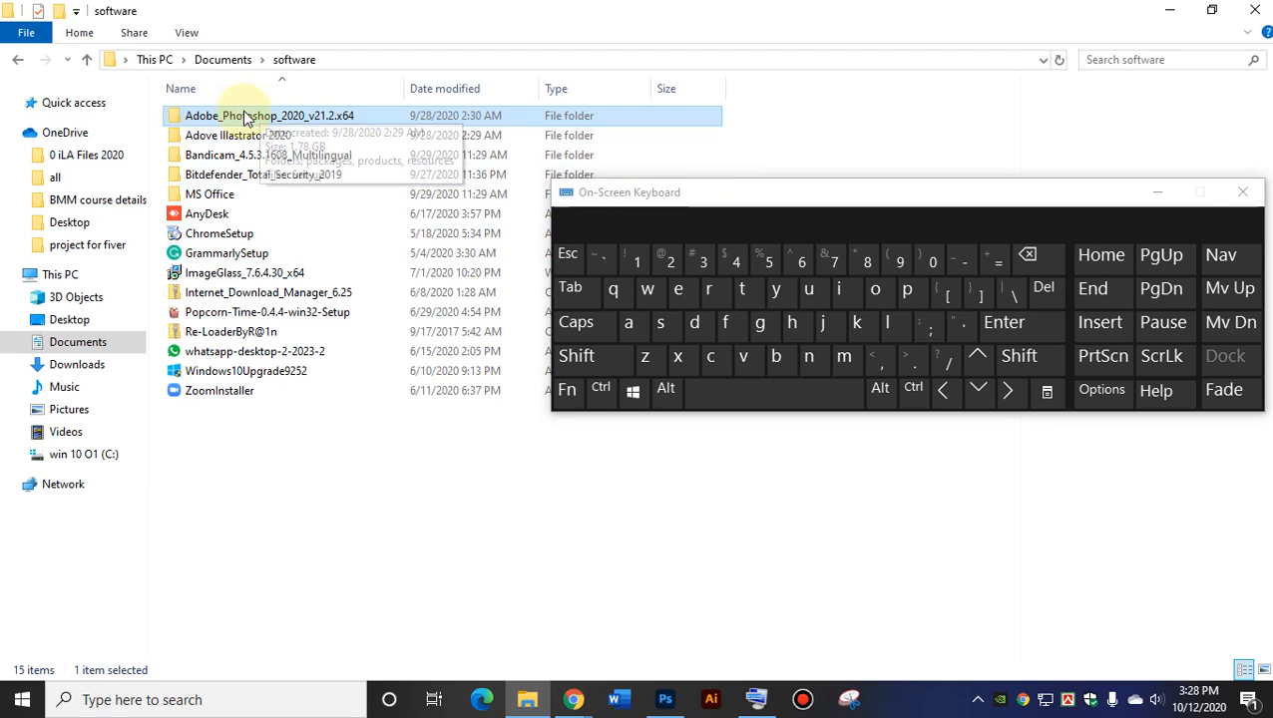
{"action": "left_click", "coordinate": [587, 364]}
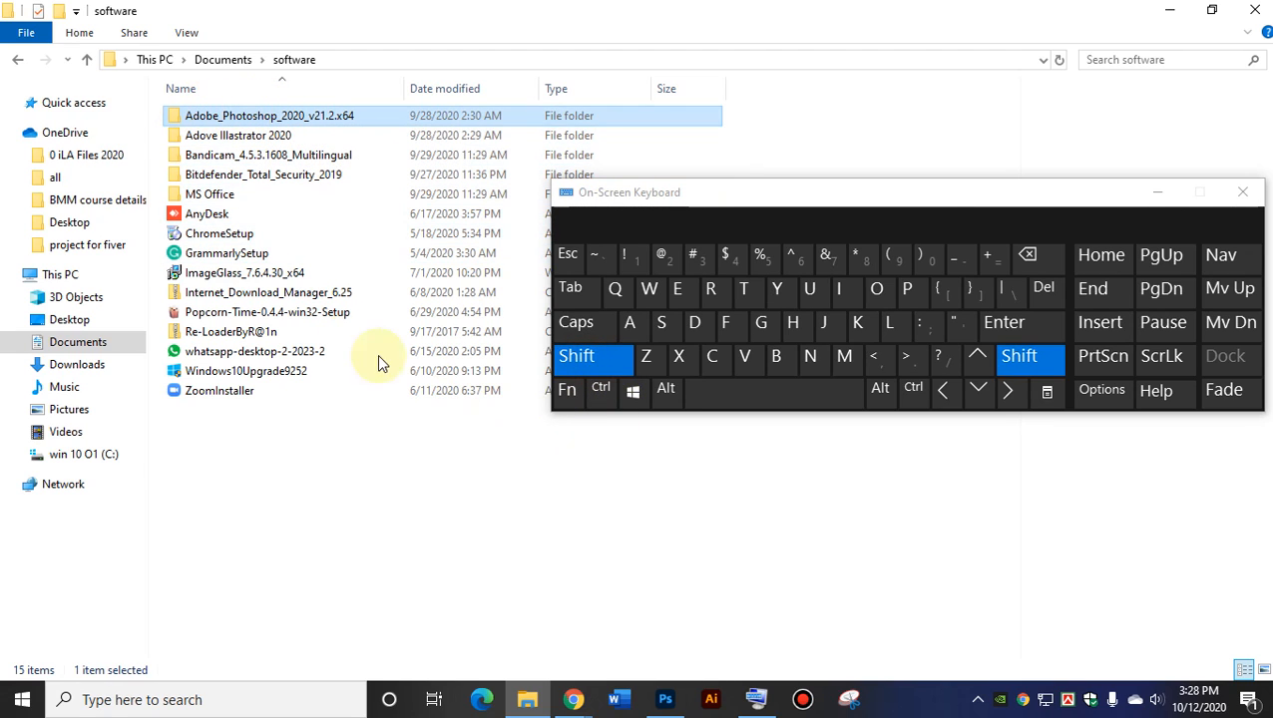
{"action": "left_click", "coordinate": [227, 255], "text": "shift"}
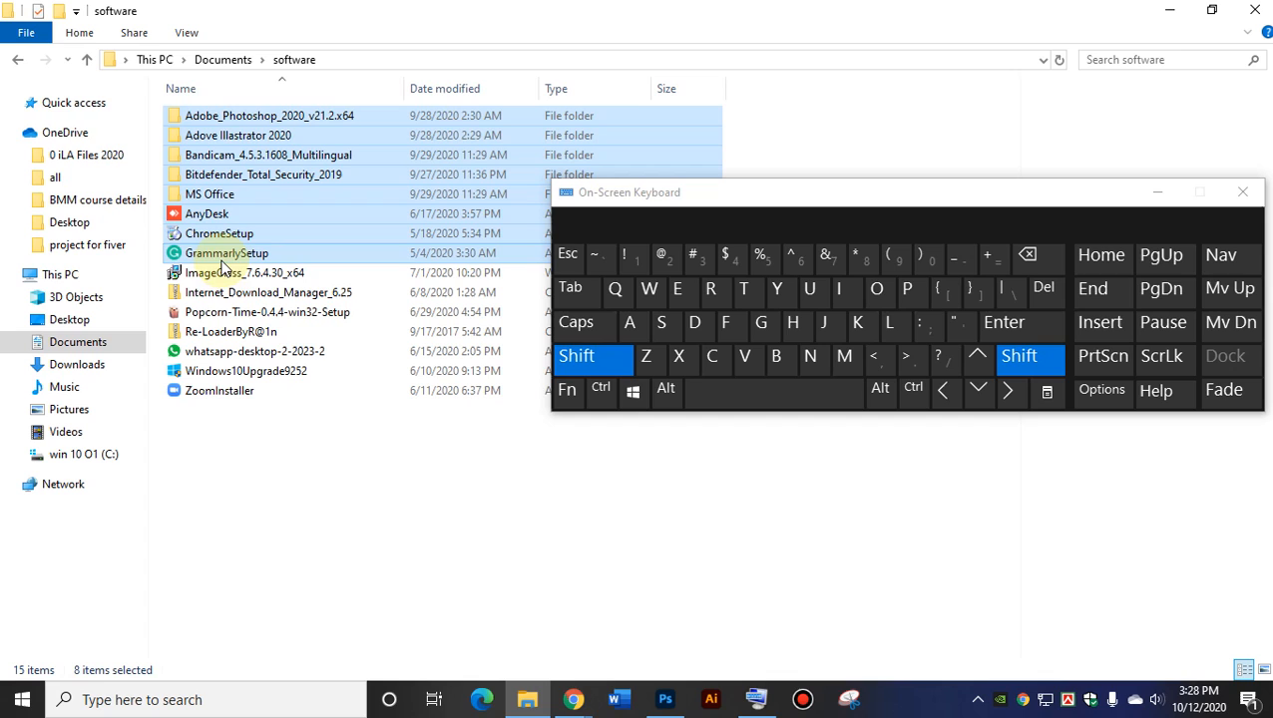
{"action": "left_click", "coordinate": [595, 361]}
{"action": "left_click", "coordinate": [369, 462]}
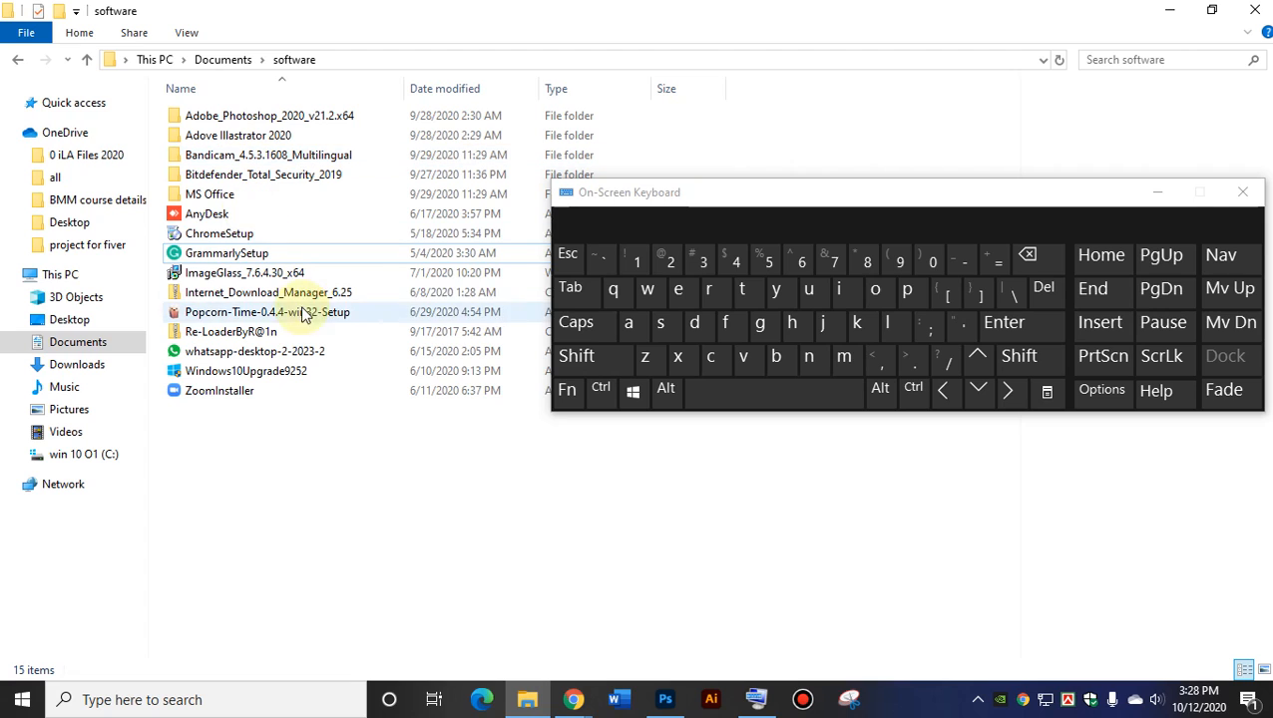
Shift-select the range from AnyDesk to whatsapp-desktop-2-2023-2.
{"action": "left_click", "coordinate": [209, 215]}
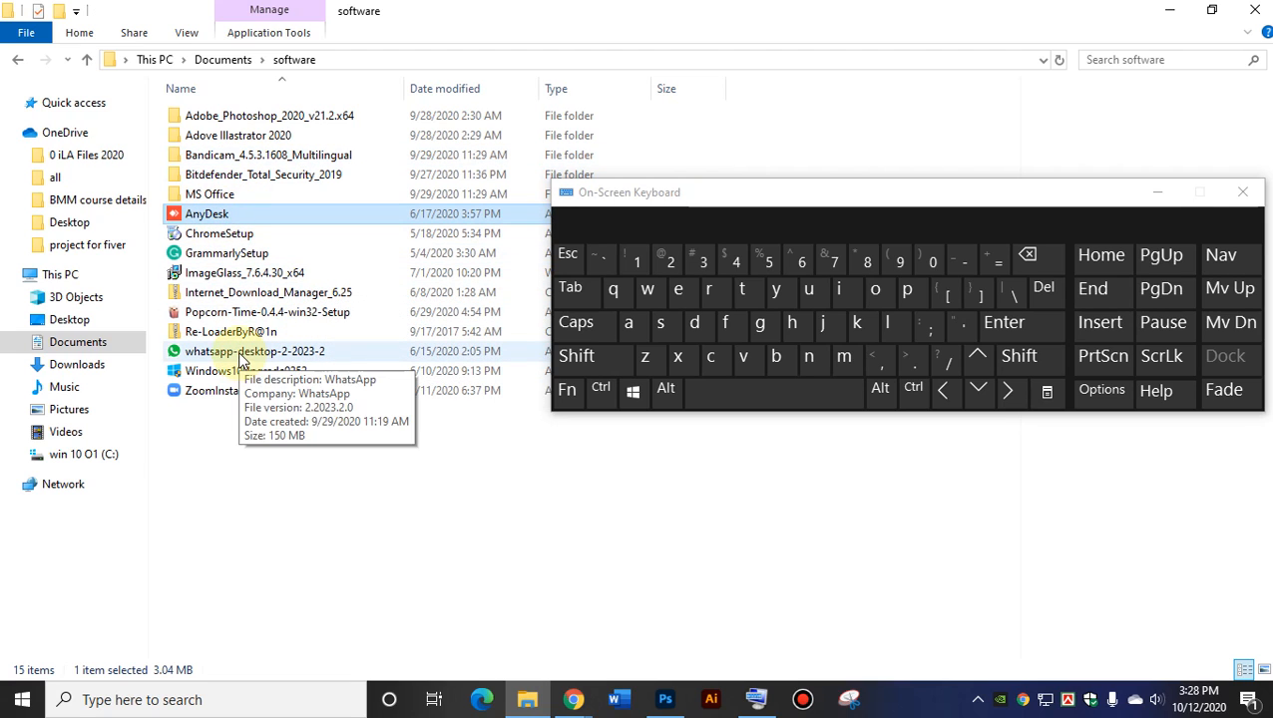
{"action": "left_click", "coordinate": [576, 357]}
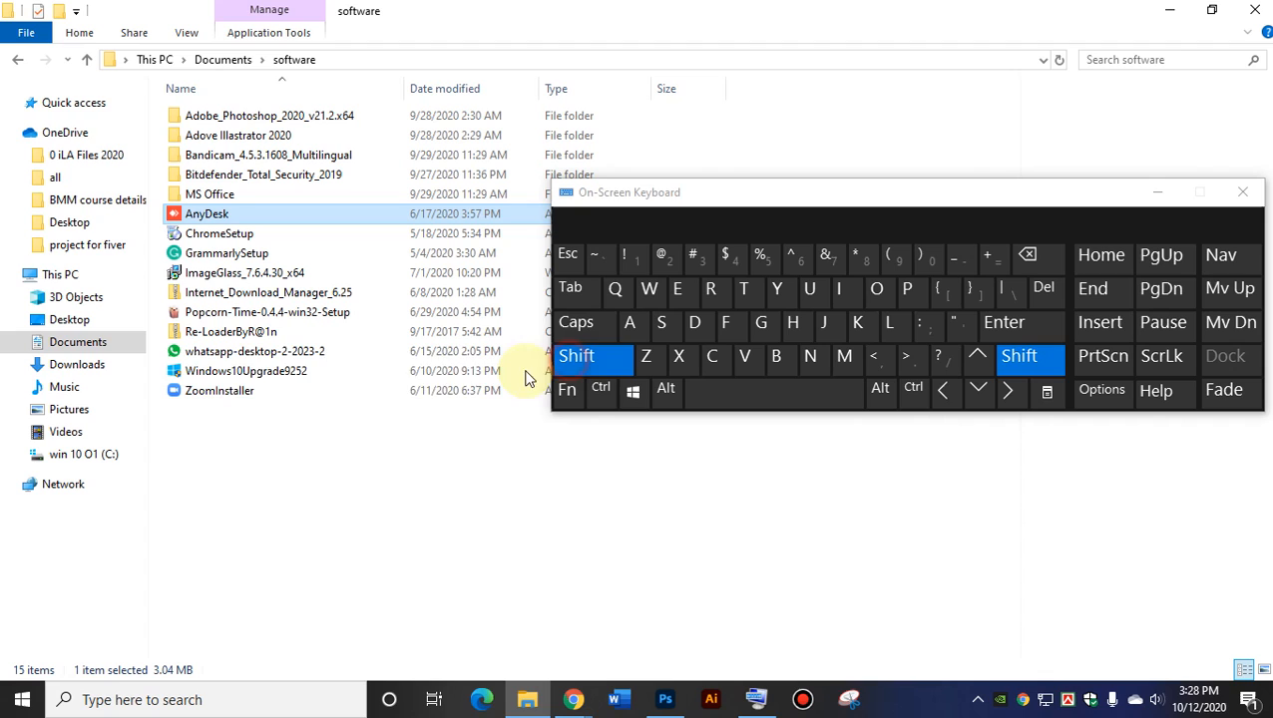
{"action": "left_click", "coordinate": [212, 355]}
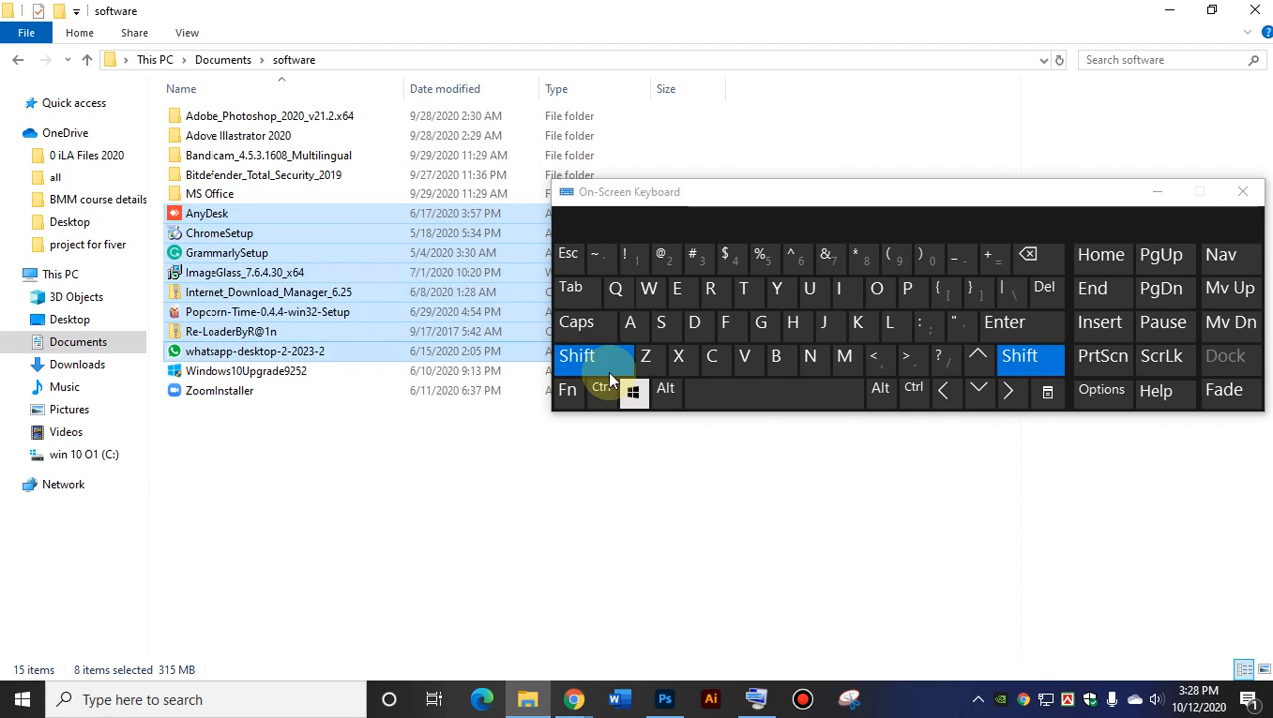
{"action": "left_click", "coordinate": [575, 357]}
Select ImageGlass_7.6.4.30_x64, then Ctrl-add Adobe_Photoshop_2020_v21.2.x64 and ZoomInstaller.
{"action": "left_click", "coordinate": [268, 271]}
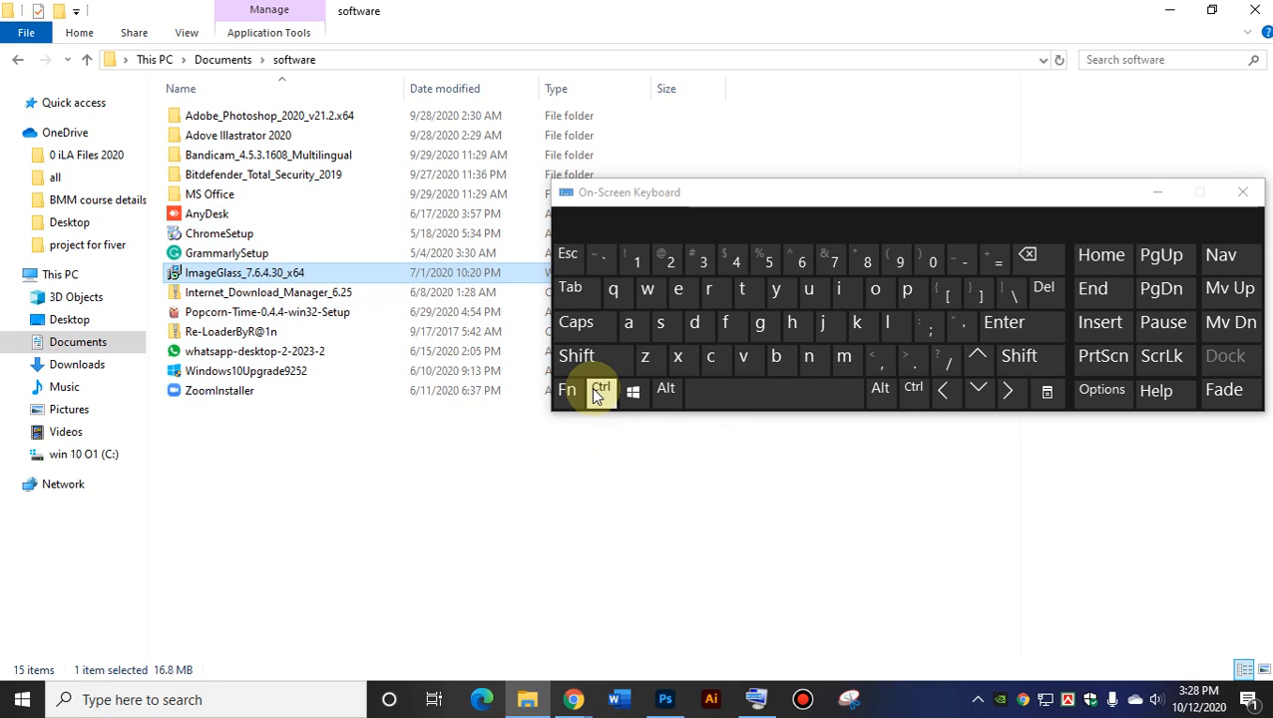
{"action": "left_click", "coordinate": [600, 389]}
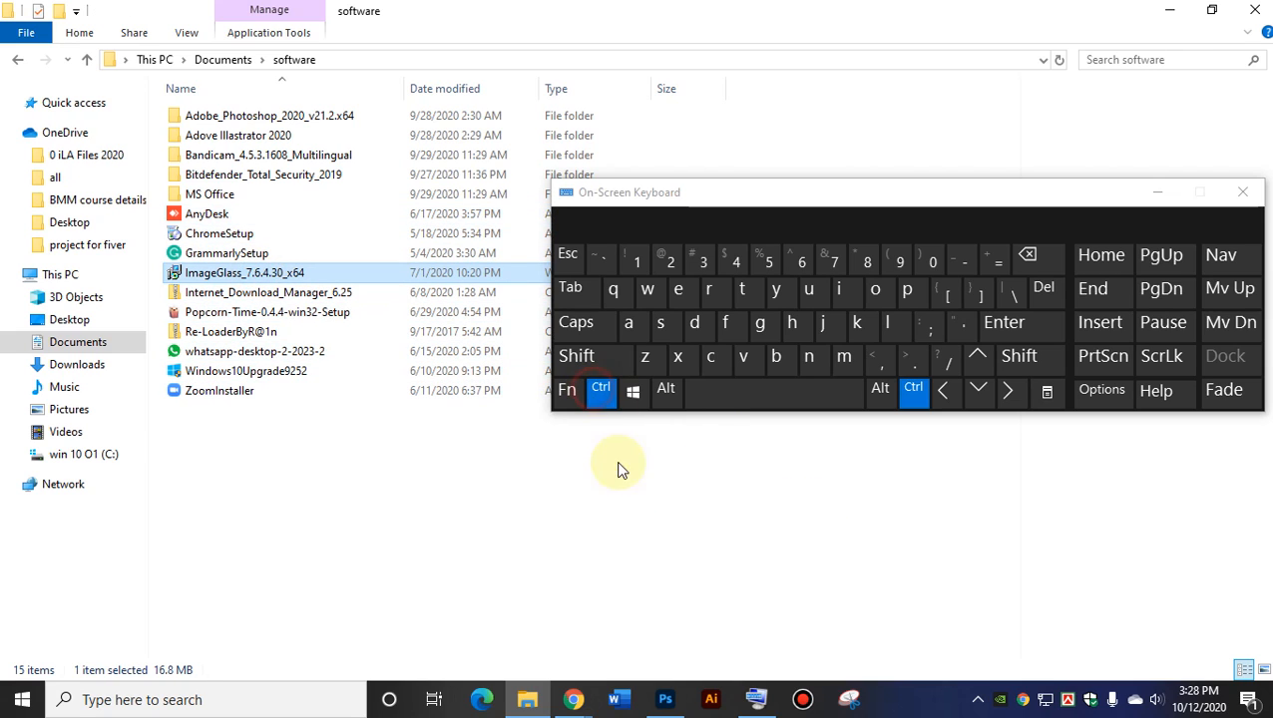
{"action": "left_click", "coordinate": [230, 116], "text": "ctrl"}
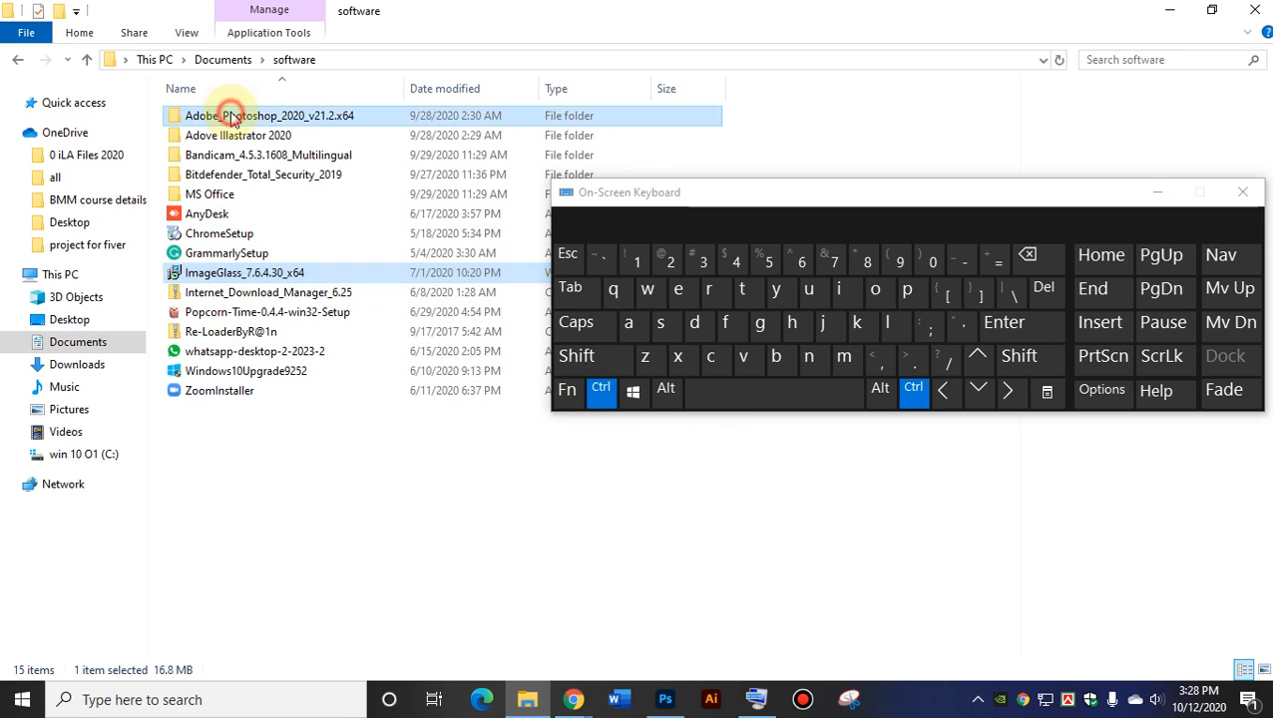
{"action": "left_click", "coordinate": [214, 391], "text": "ctrl"}
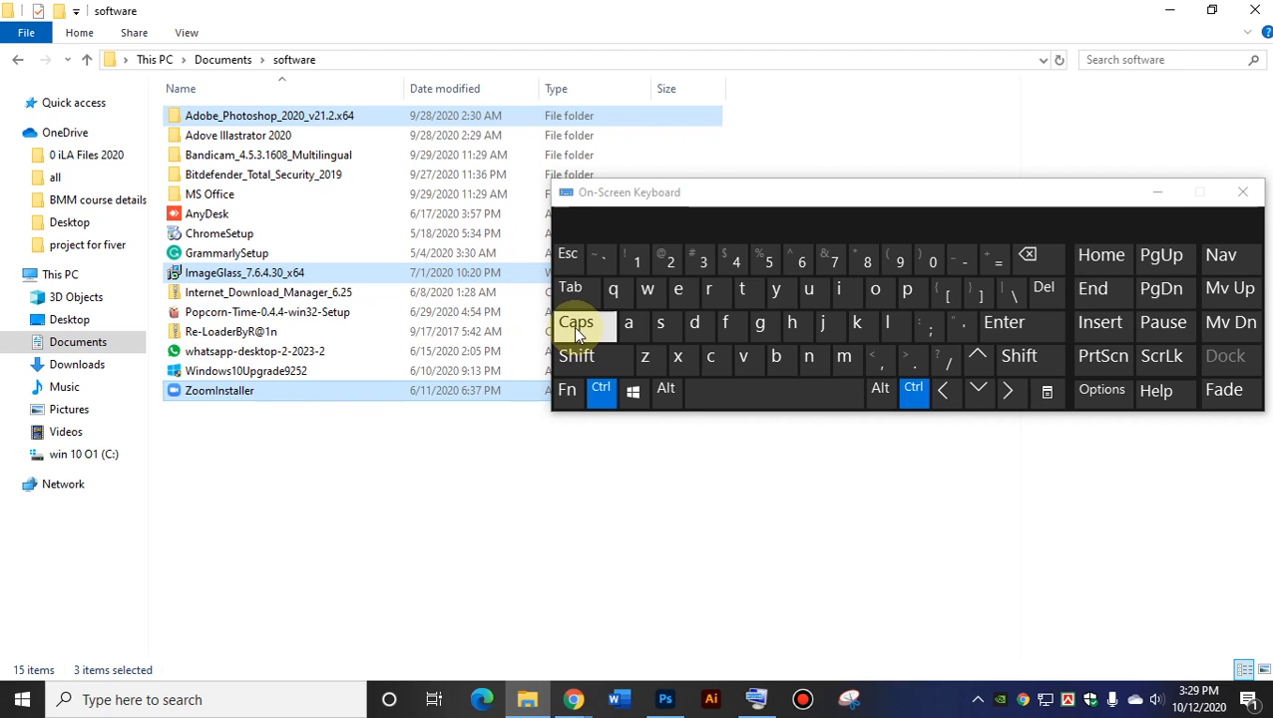
Close the On-Screen Keyboard and the software folder window.
{"action": "left_click_drag", "start_coordinate": [1119, 198], "coordinate": [923, 361]}
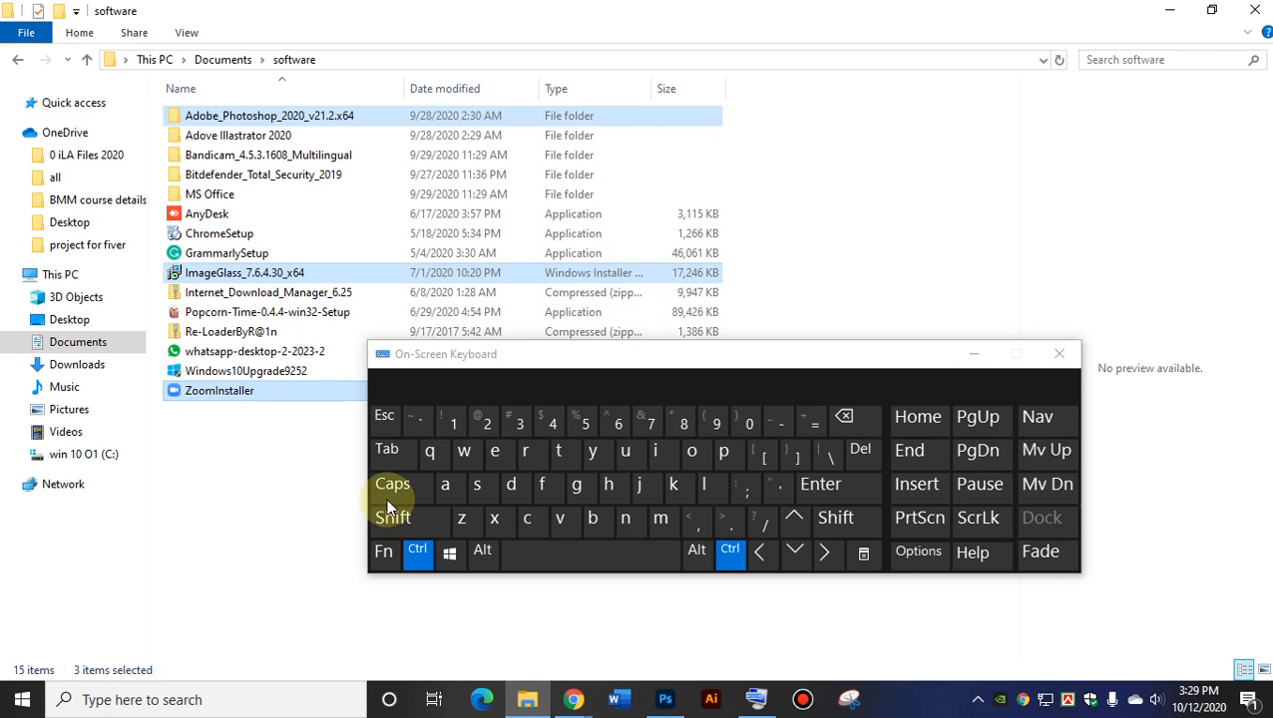
{"action": "left_click", "coordinate": [1058, 355]}
{"action": "left_click", "coordinate": [1255, 9]}
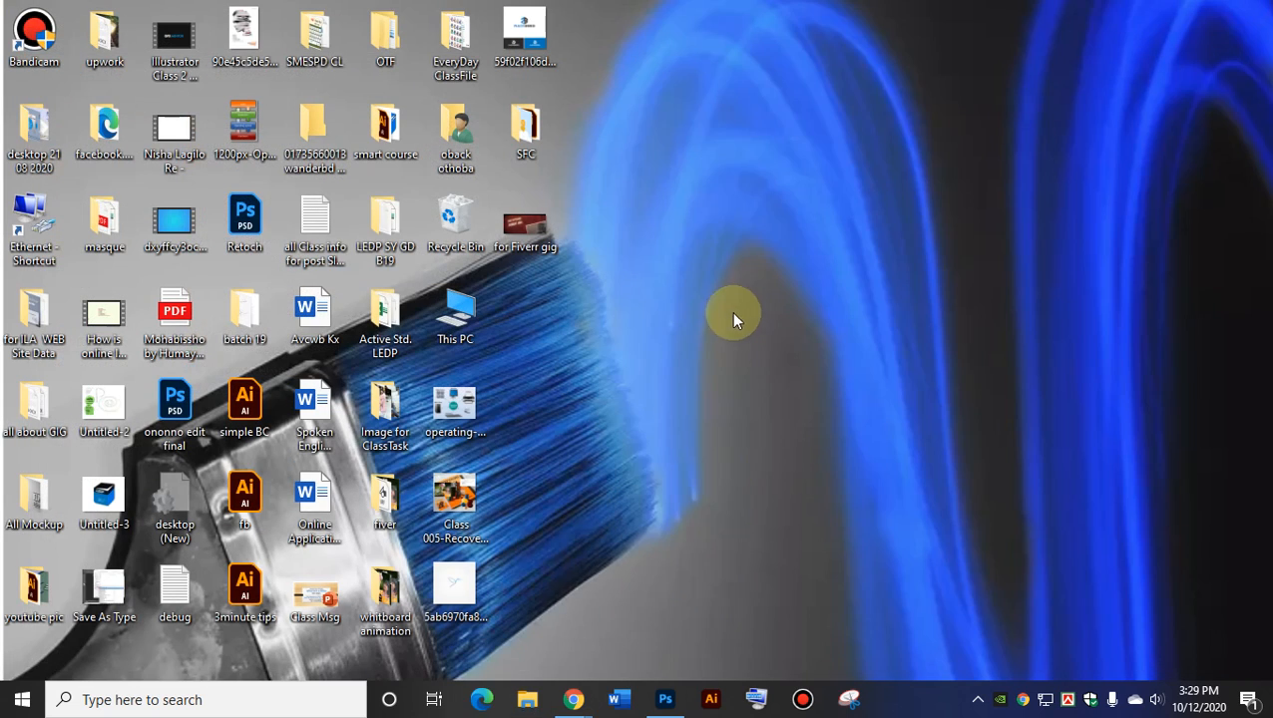
Drag the pic layer just above Background, then try merging pic with pic copy.
{"action": "left_click", "coordinate": [665, 698]}
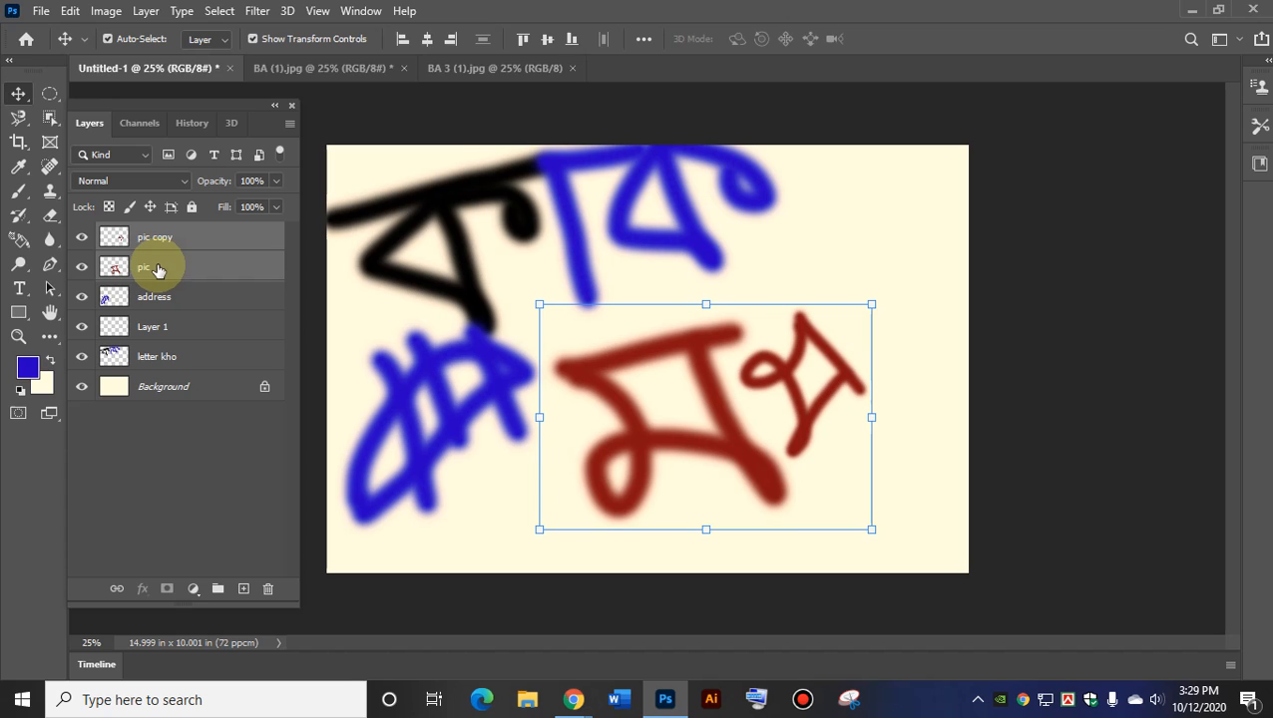
{"action": "left_click_drag", "start_coordinate": [157, 268], "coordinate": [168, 358]}
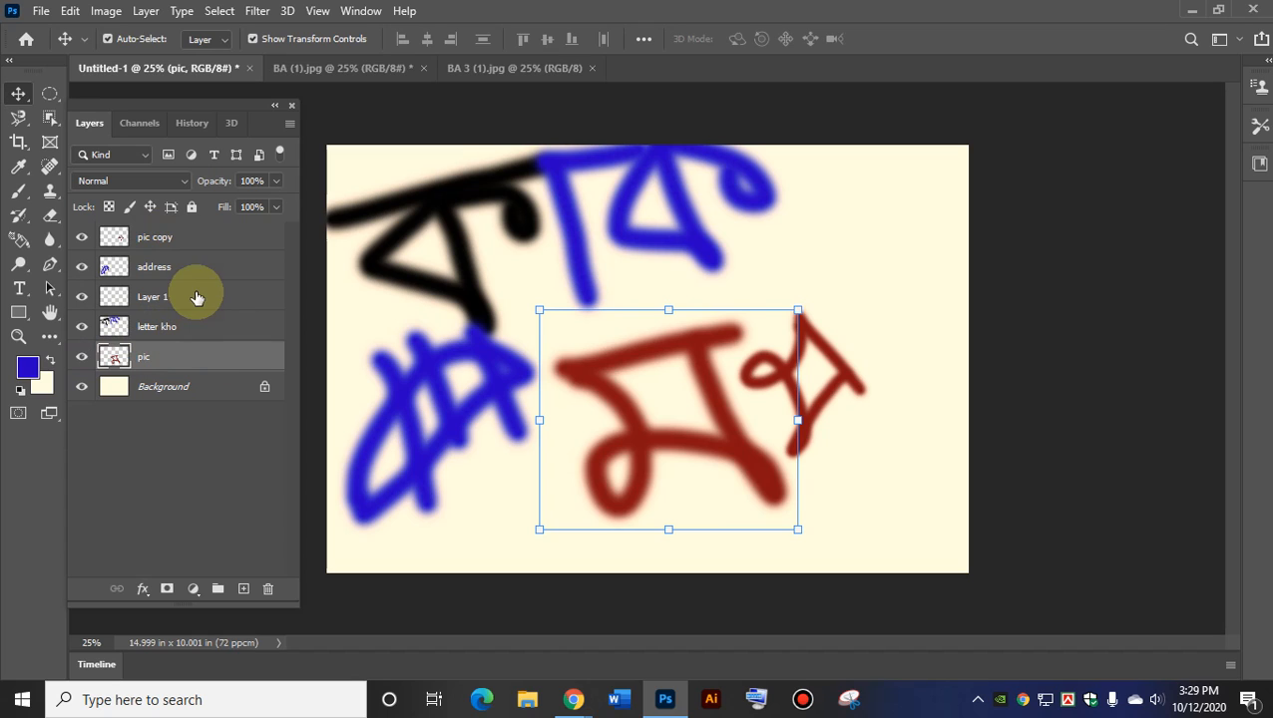
{"action": "left_click", "coordinate": [153, 243], "text": "ctrl"}
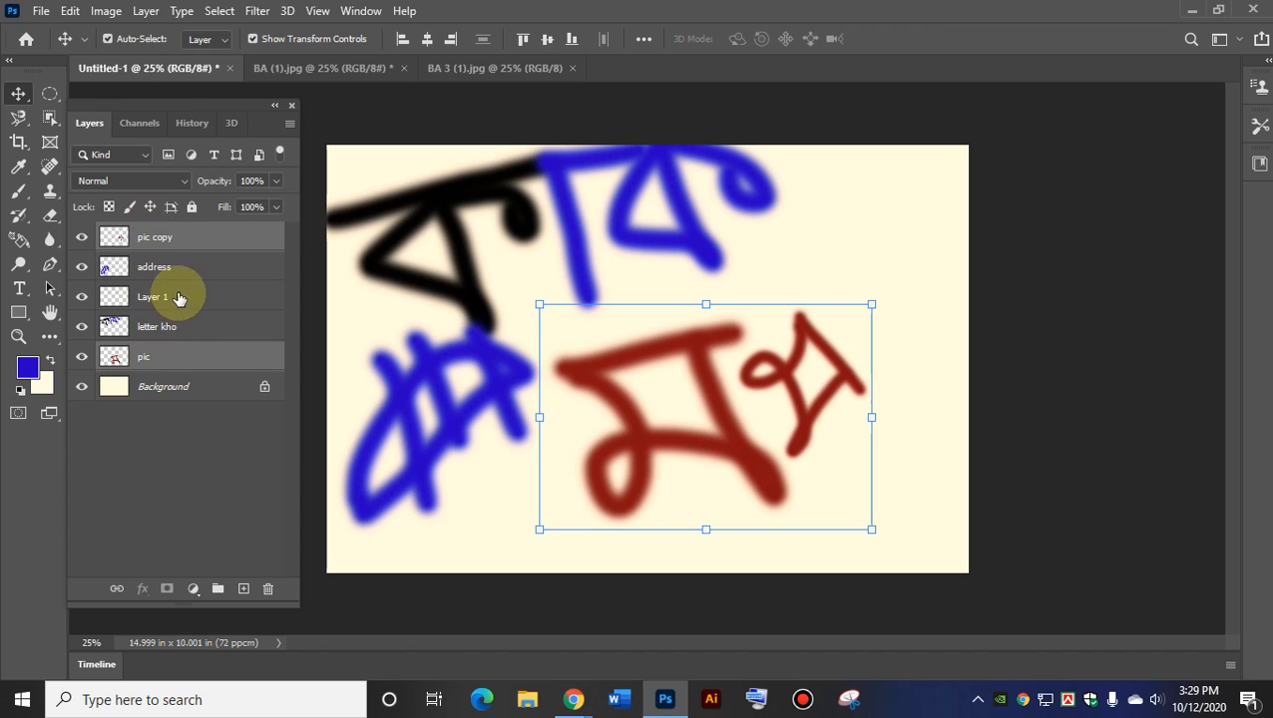
{"action": "right_click", "coordinate": [185, 239]}
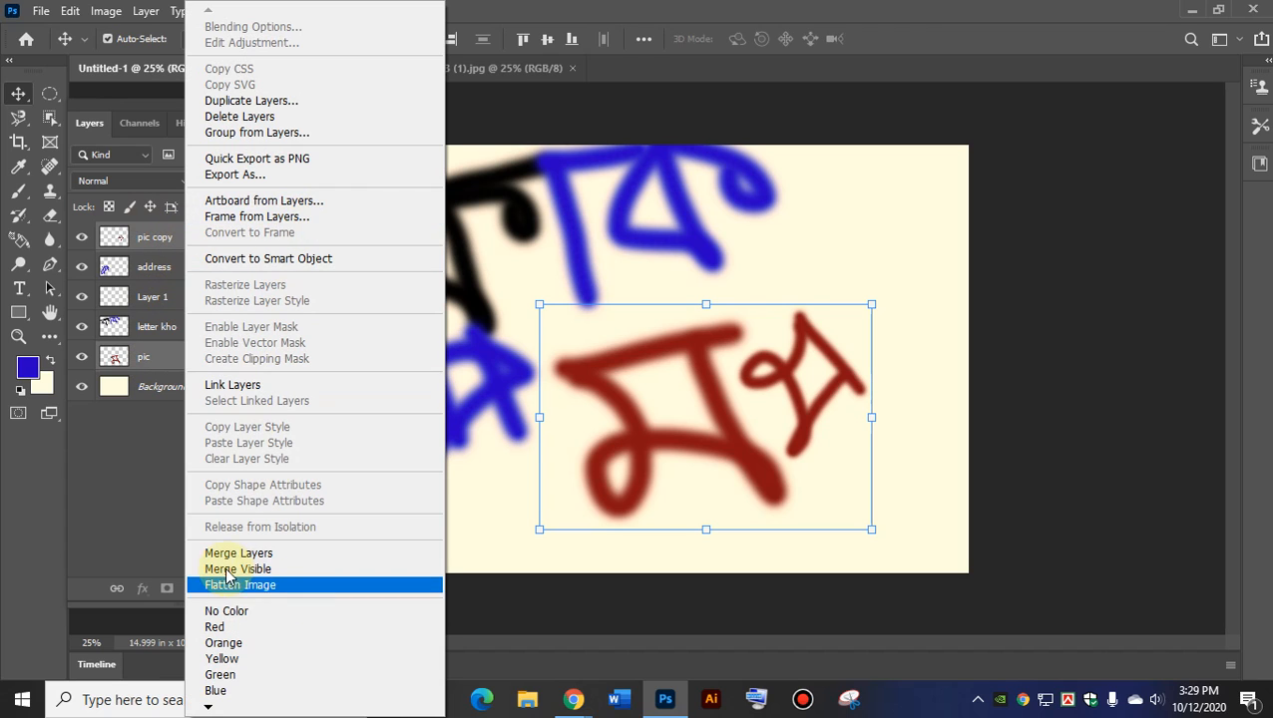
{"action": "left_click", "coordinate": [300, 552]}
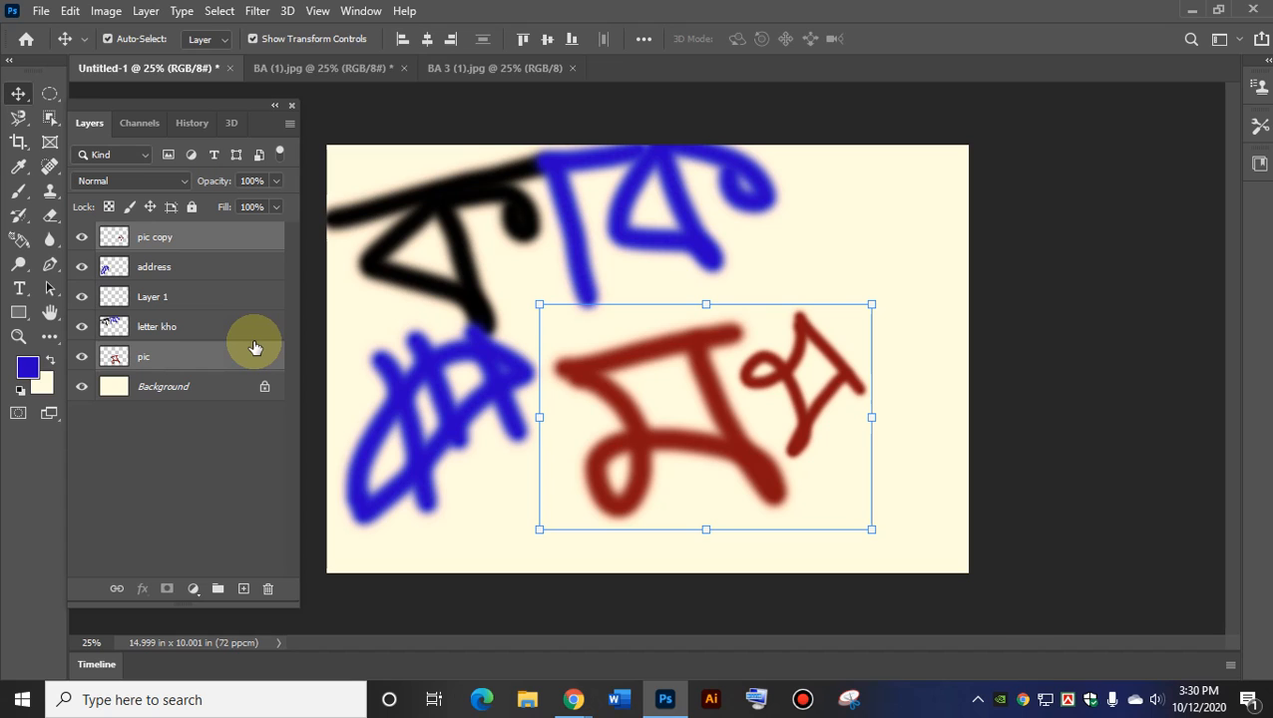
Rename the pic copy layer to 'pic mo'.
{"action": "double_click", "coordinate": [194, 236]}
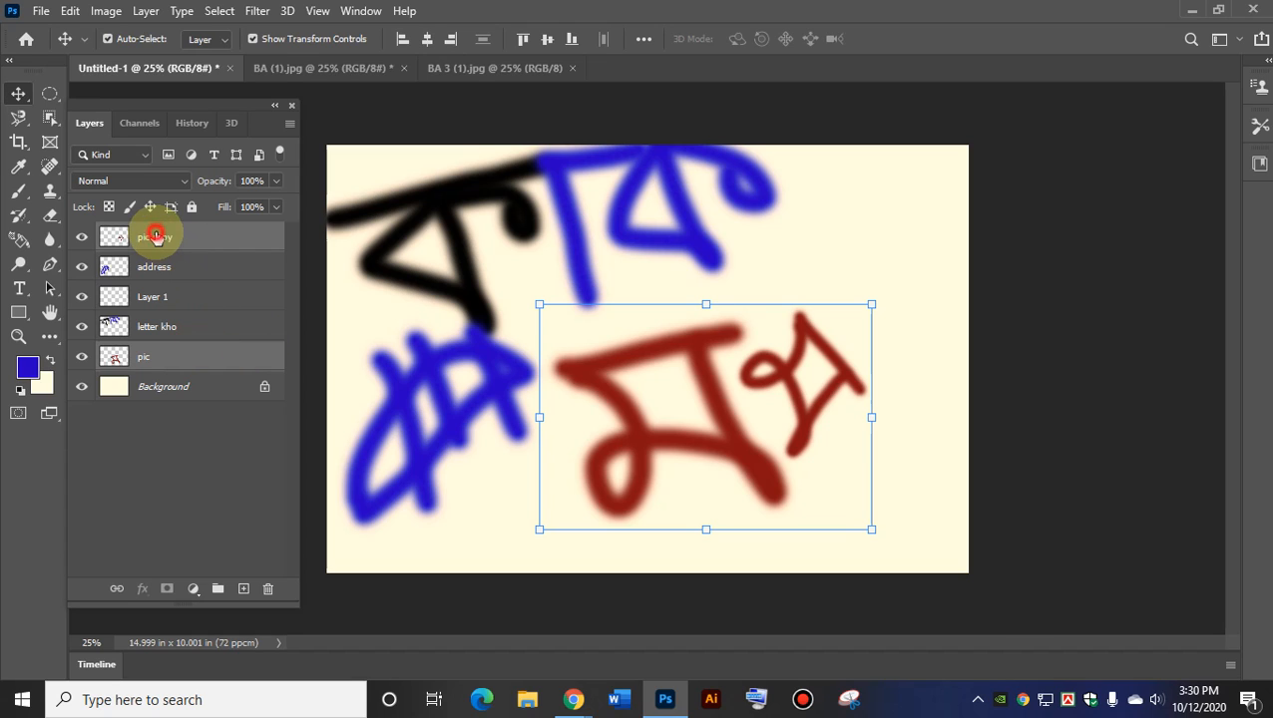
{"action": "left_click_drag", "start_coordinate": [187, 235], "coordinate": [155, 236]}
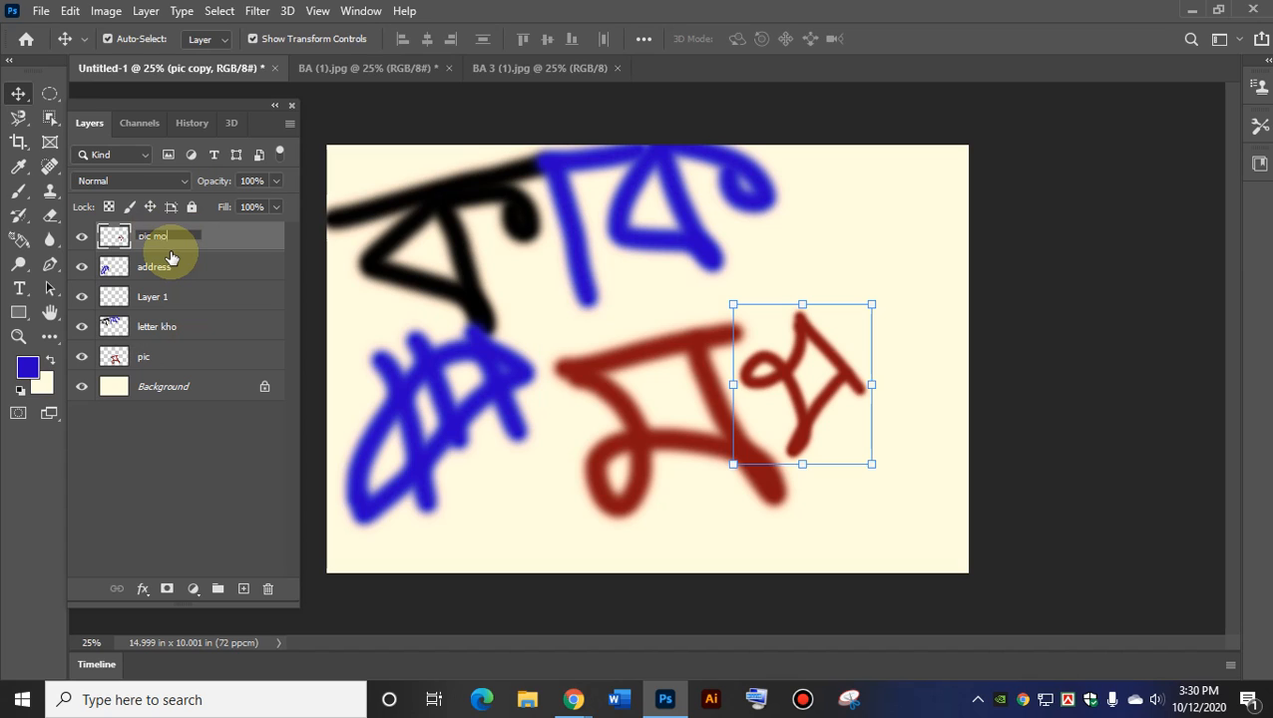
{"action": "left_click", "coordinate": [190, 451]}
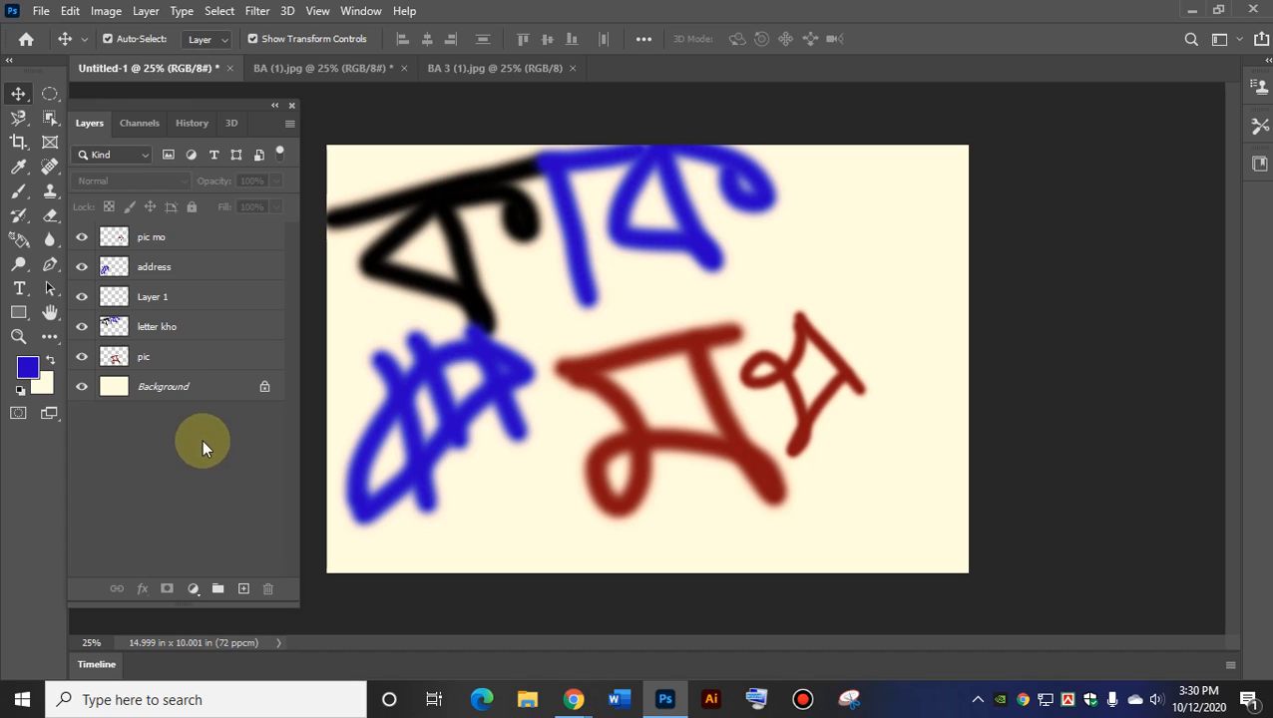
Drag the pic layer back up the stack to sit directly beneath pic mo.
{"action": "left_click", "coordinate": [143, 357]}
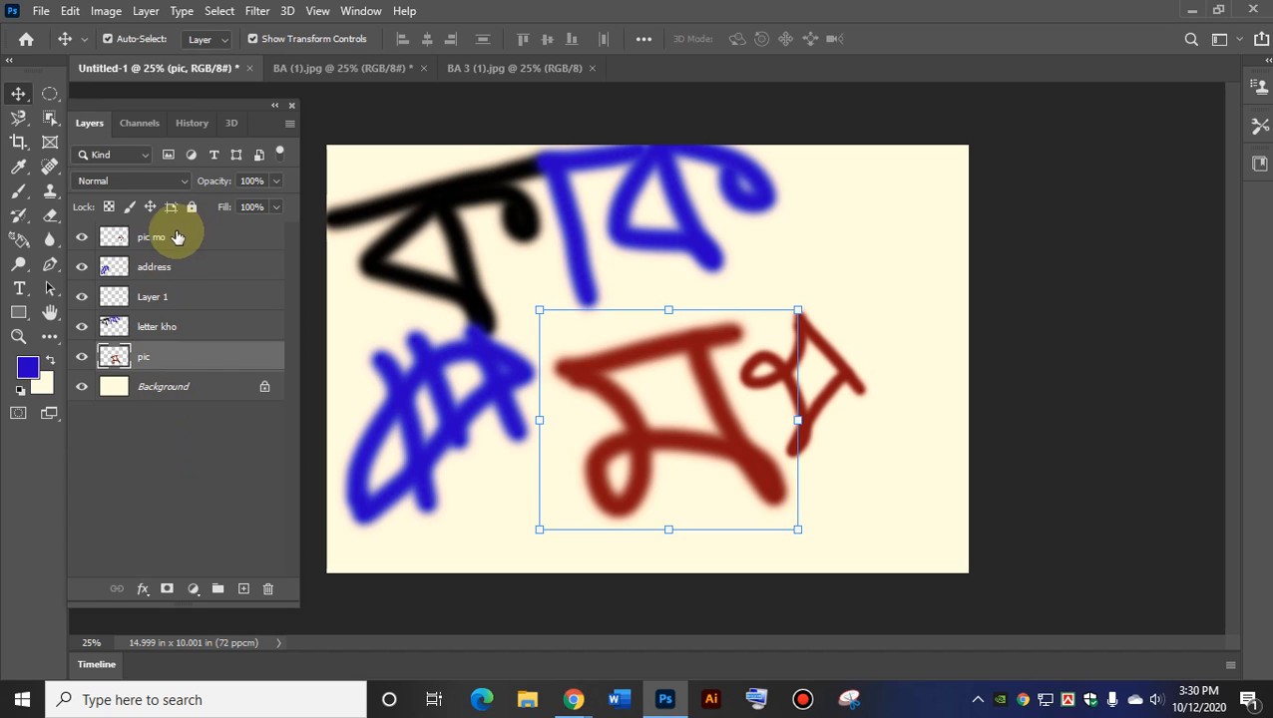
{"action": "left_click", "coordinate": [174, 236], "text": "ctrl"}
{"action": "right_click", "coordinate": [174, 240]}
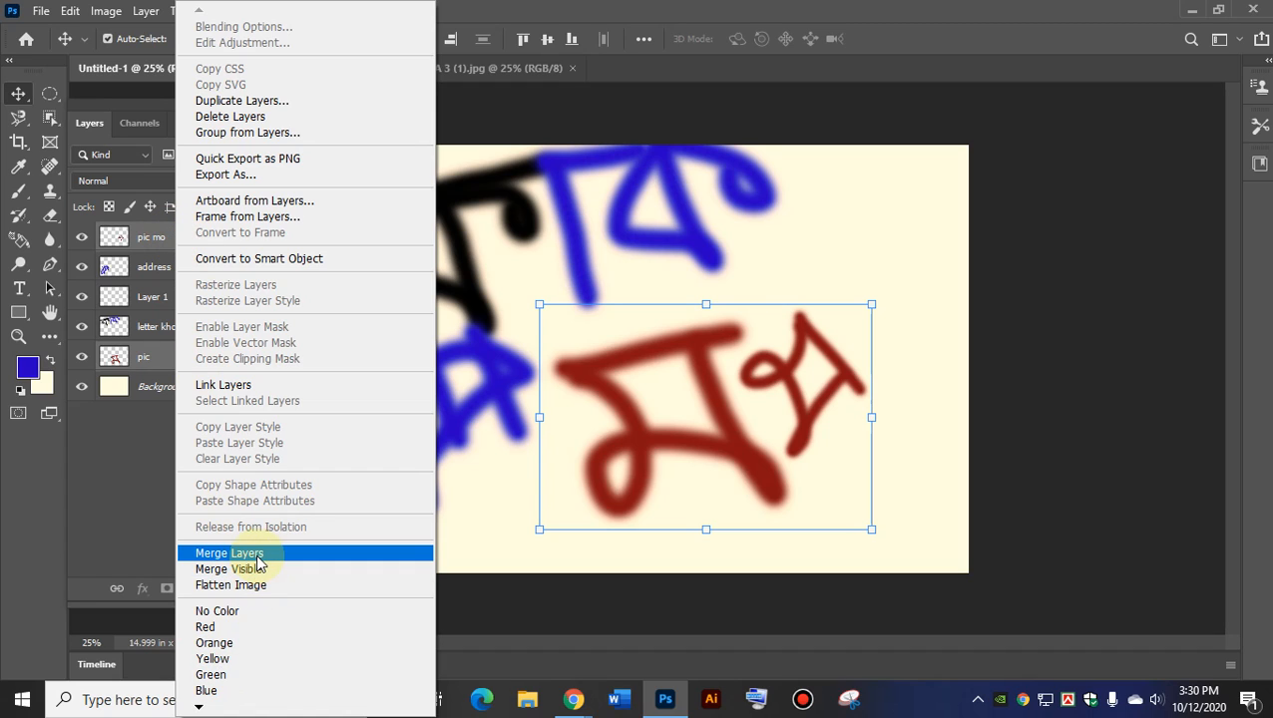
{"action": "left_click", "coordinate": [105, 494]}
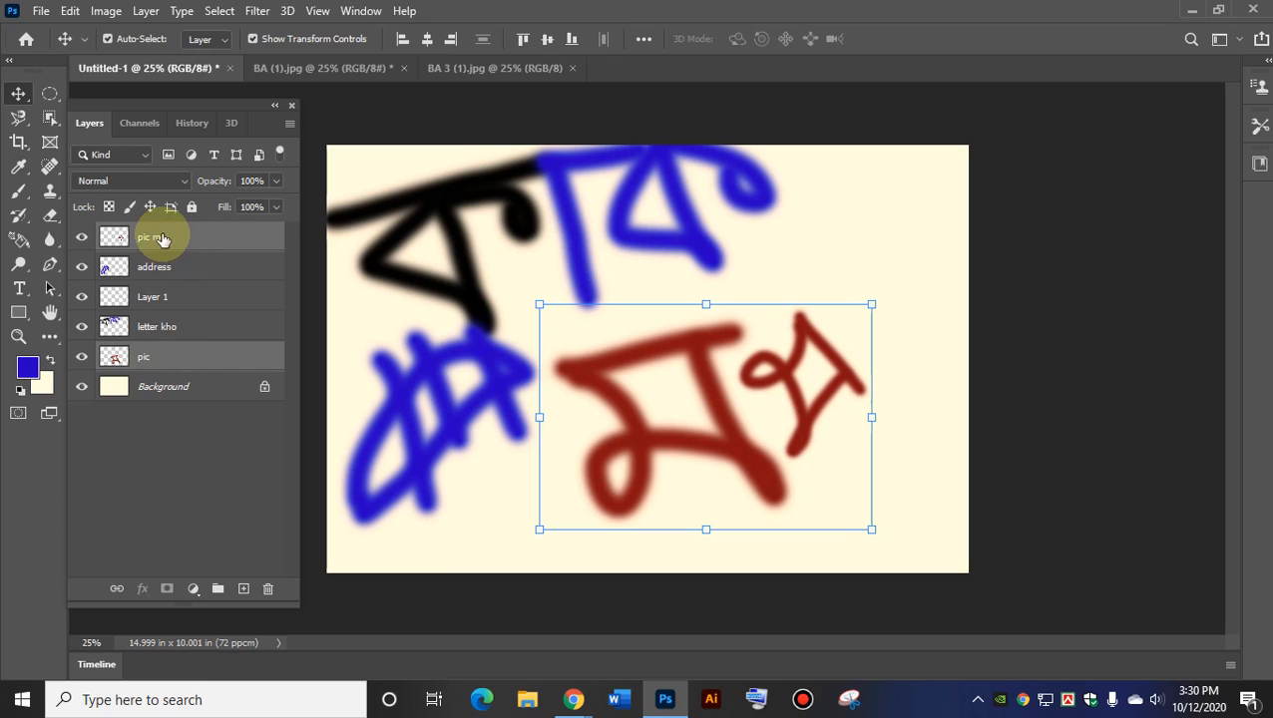
{"action": "left_click_drag", "start_coordinate": [138, 361], "coordinate": [176, 251]}
{"action": "left_click", "coordinate": [150, 232]}
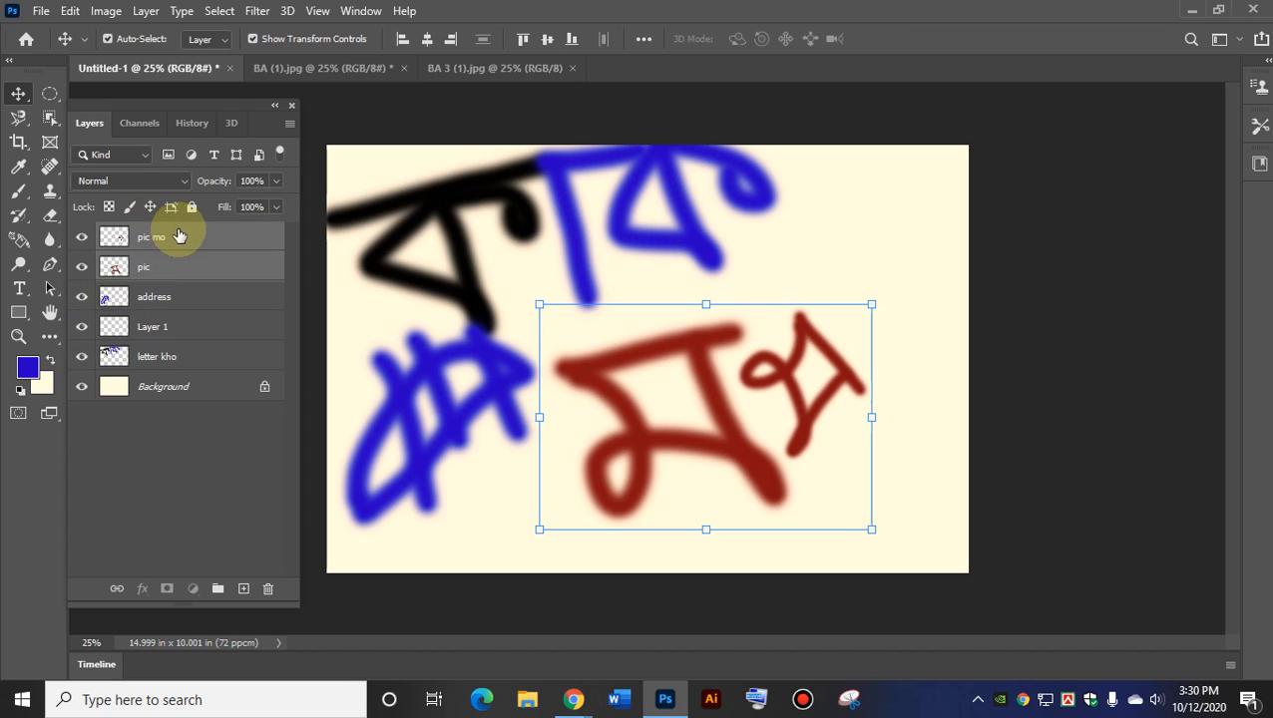
{"action": "left_click", "coordinate": [172, 240]}
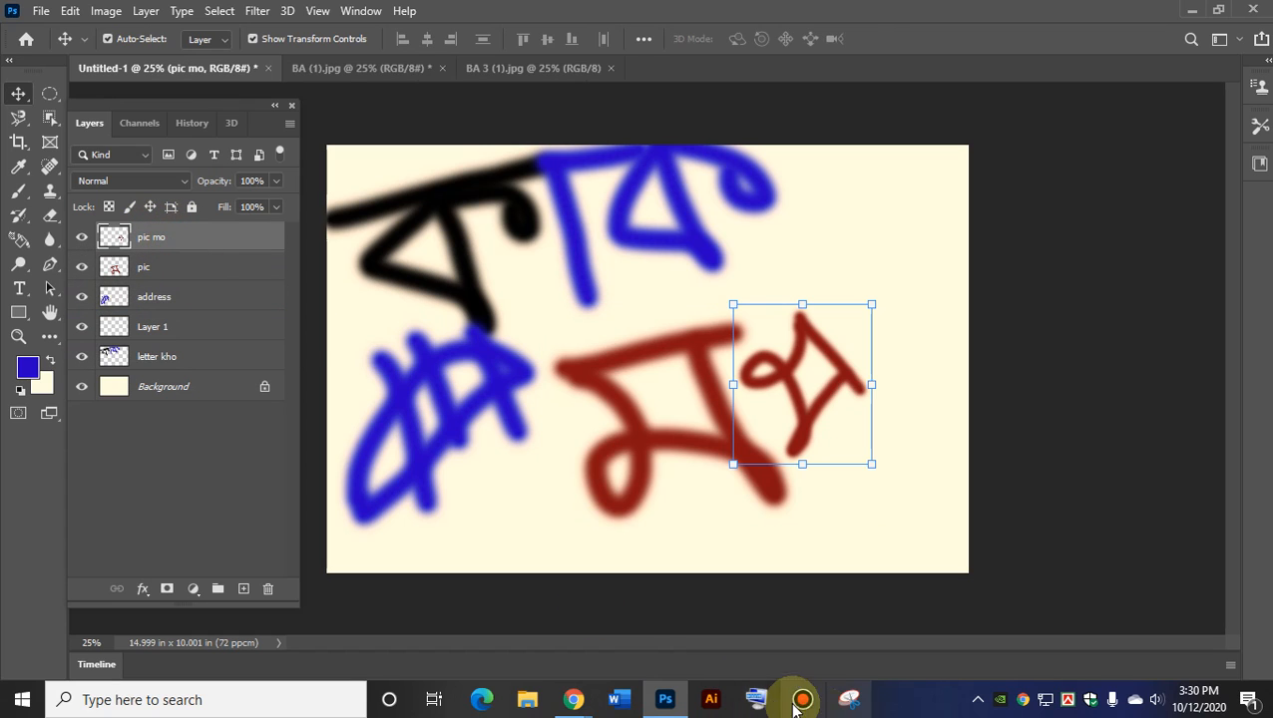
{"action": "left_click", "coordinate": [763, 702]}
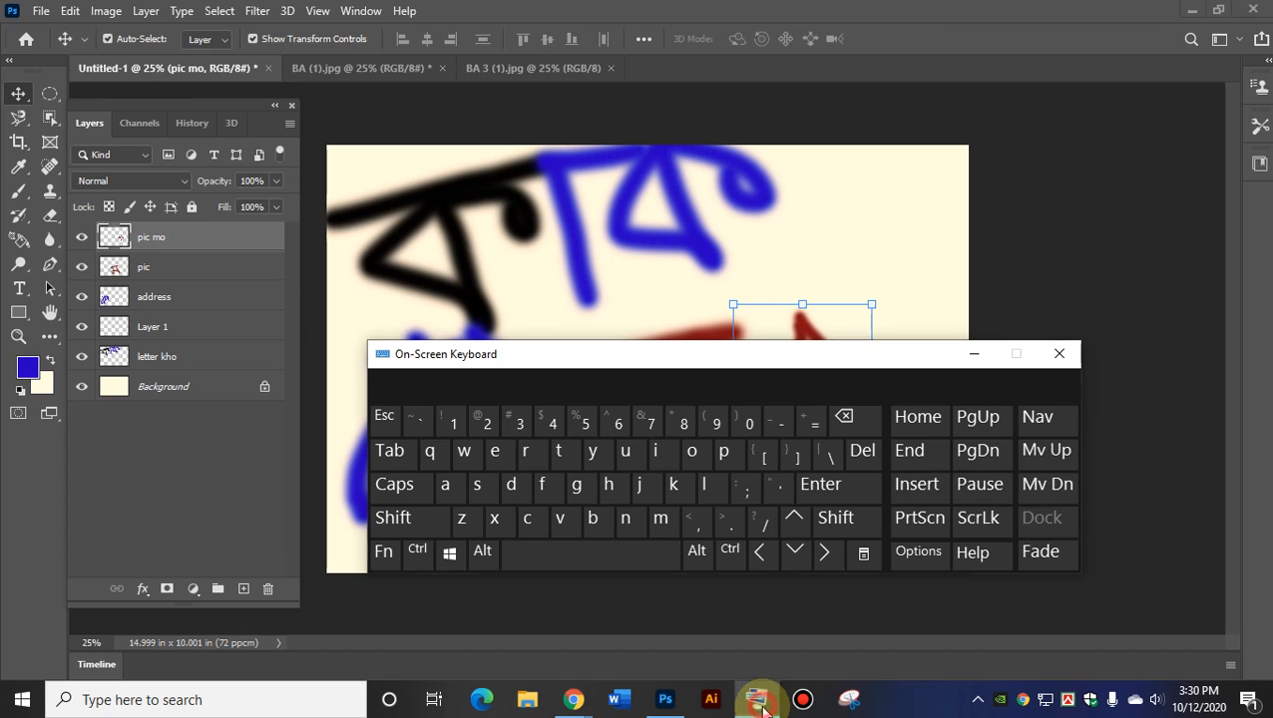
{"action": "left_click", "coordinate": [975, 354]}
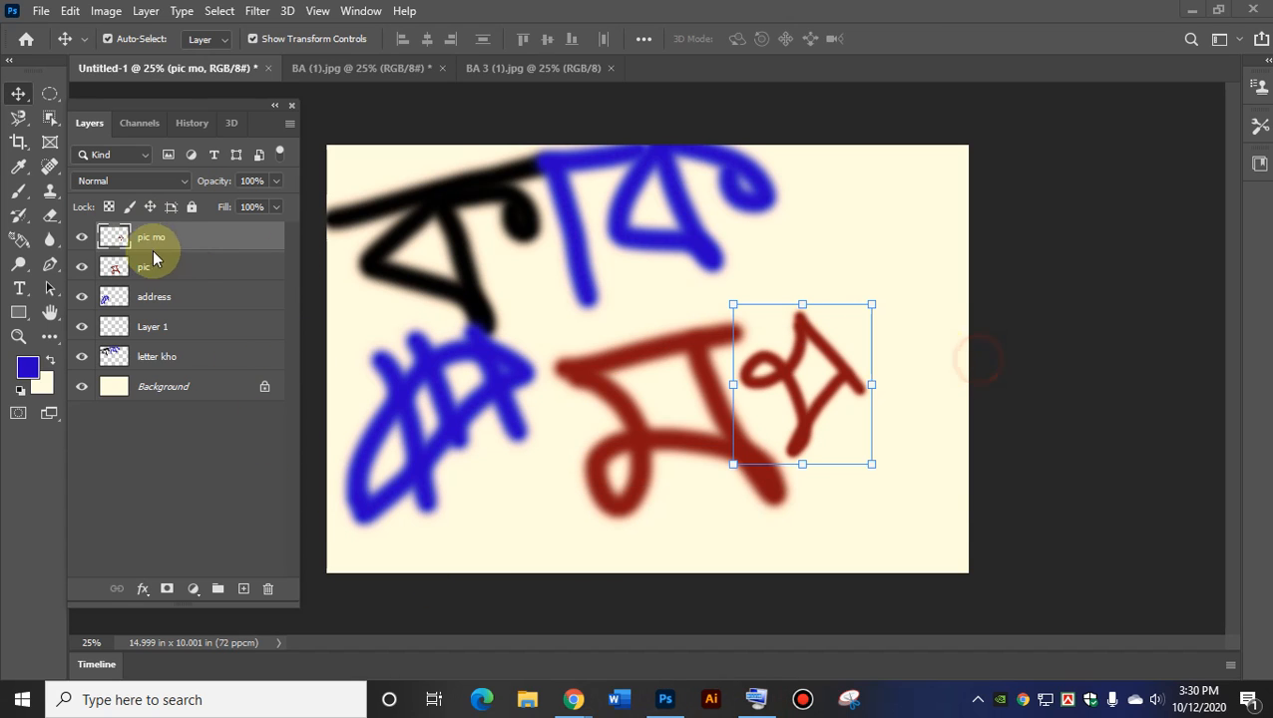
Move pic mo down below address so it sits just above Layer 1.
{"action": "left_click_drag", "start_coordinate": [180, 243], "coordinate": [176, 317]}
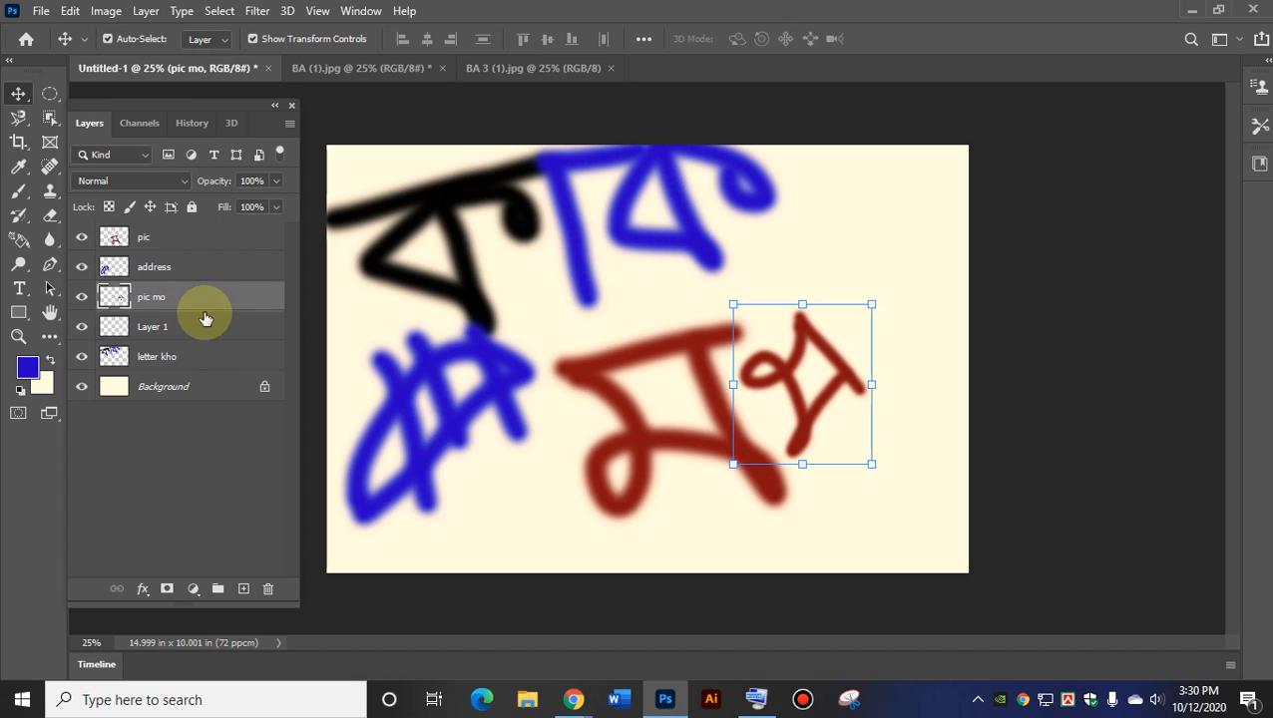
{"action": "left_click", "coordinate": [130, 236]}
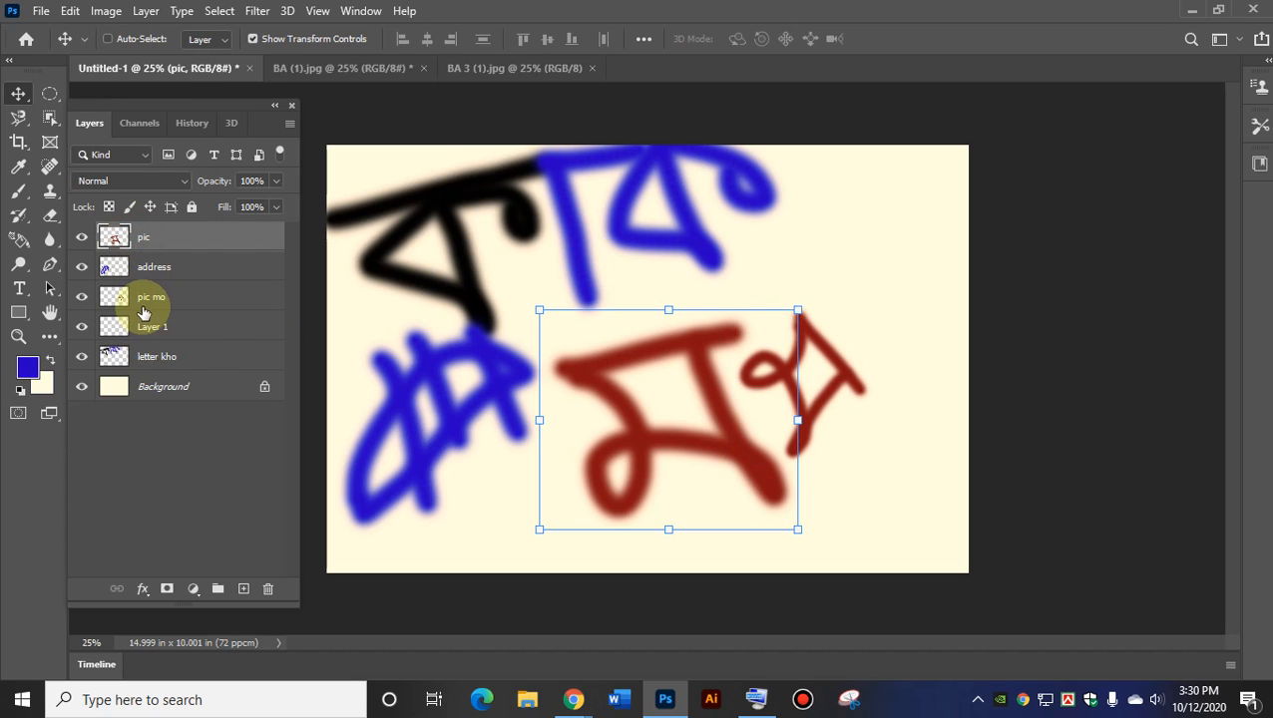
{"action": "left_click", "coordinate": [148, 297], "text": "ctrl"}
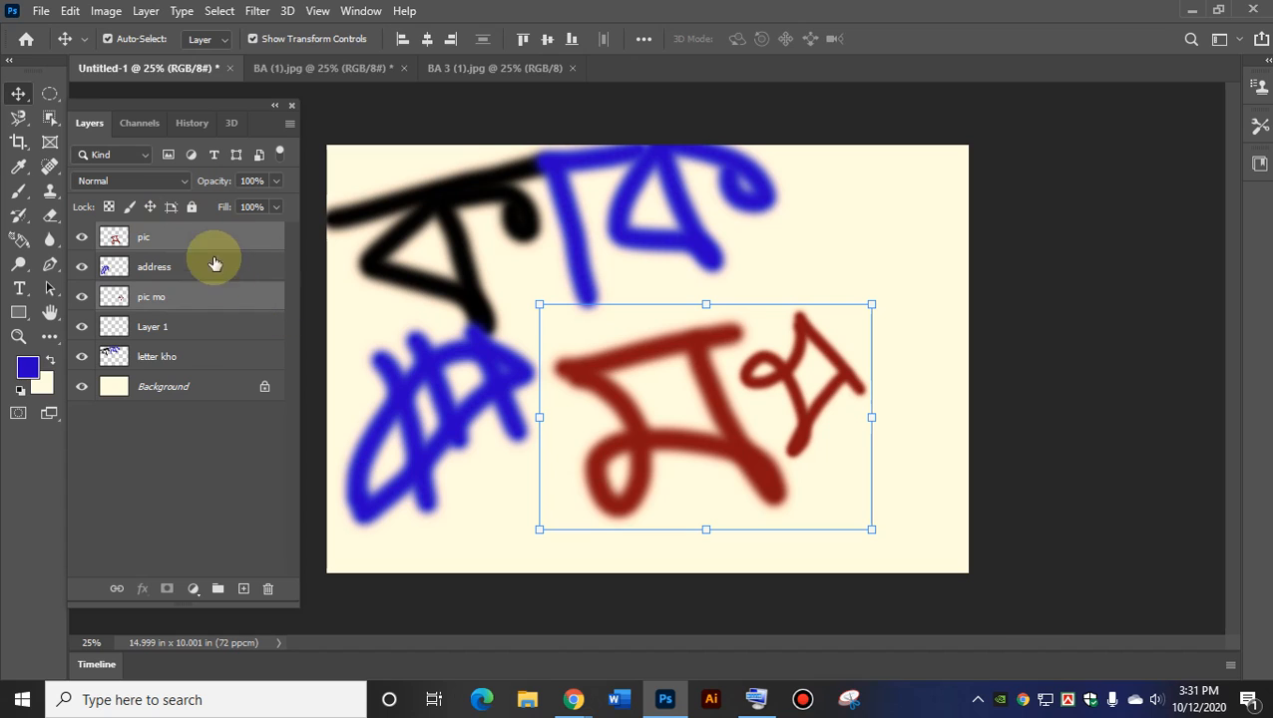
{"action": "left_click", "coordinate": [165, 361], "text": "shift"}
{"action": "left_click", "coordinate": [143, 240]}
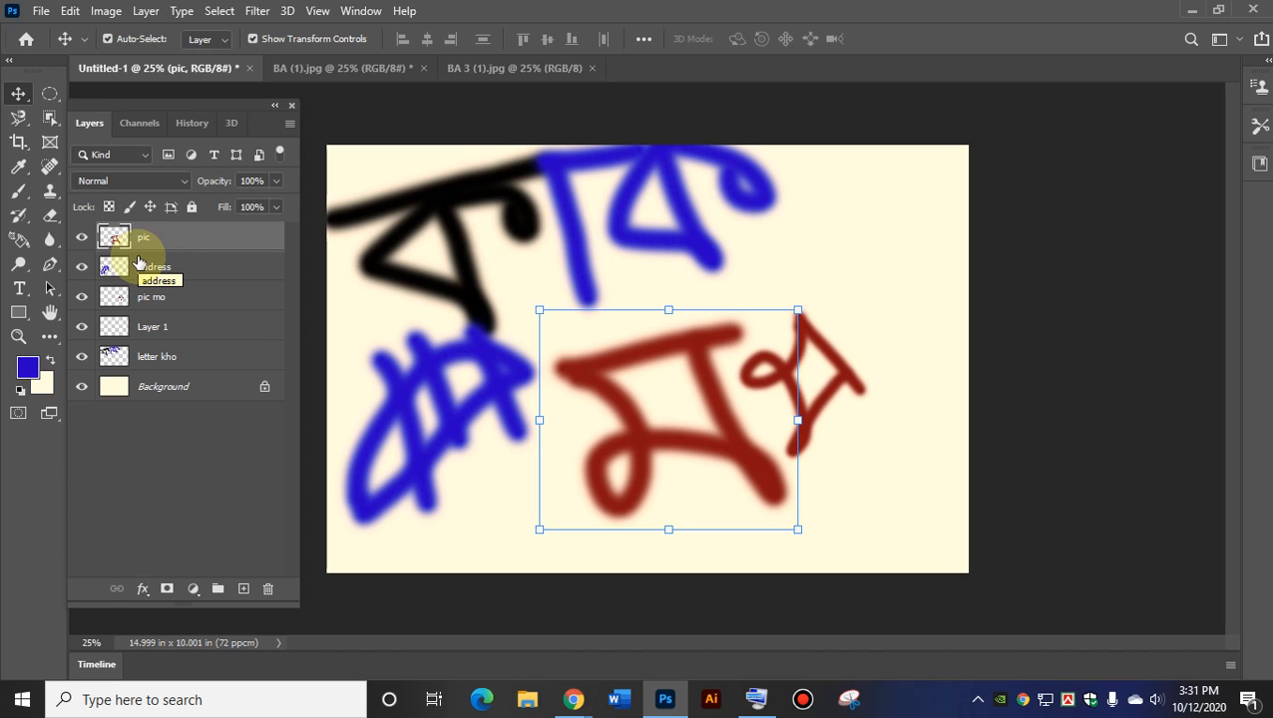
Drag the small red letter to the upper right and the large one lower.
{"action": "left_click", "coordinate": [847, 265]}
{"action": "left_click_drag", "start_coordinate": [815, 383], "coordinate": [867, 298]}
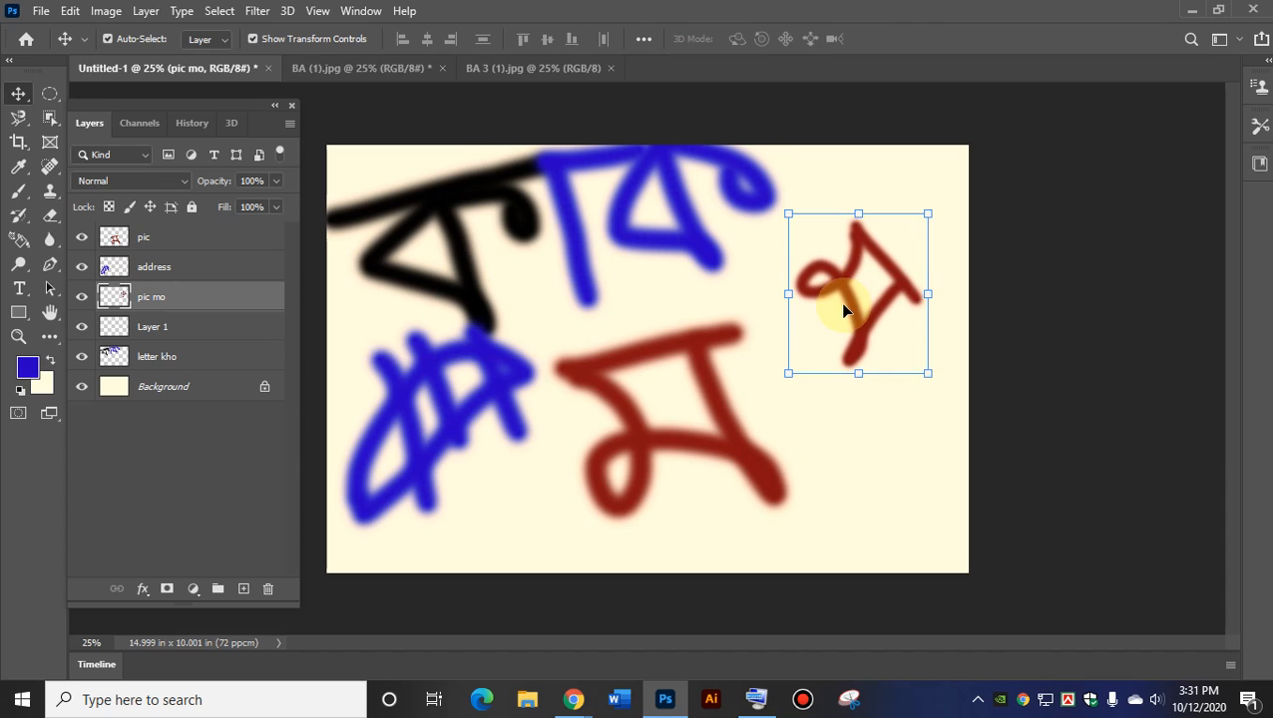
{"action": "left_click", "coordinate": [699, 354]}
{"action": "left_click_drag", "start_coordinate": [698, 354], "coordinate": [699, 397]}
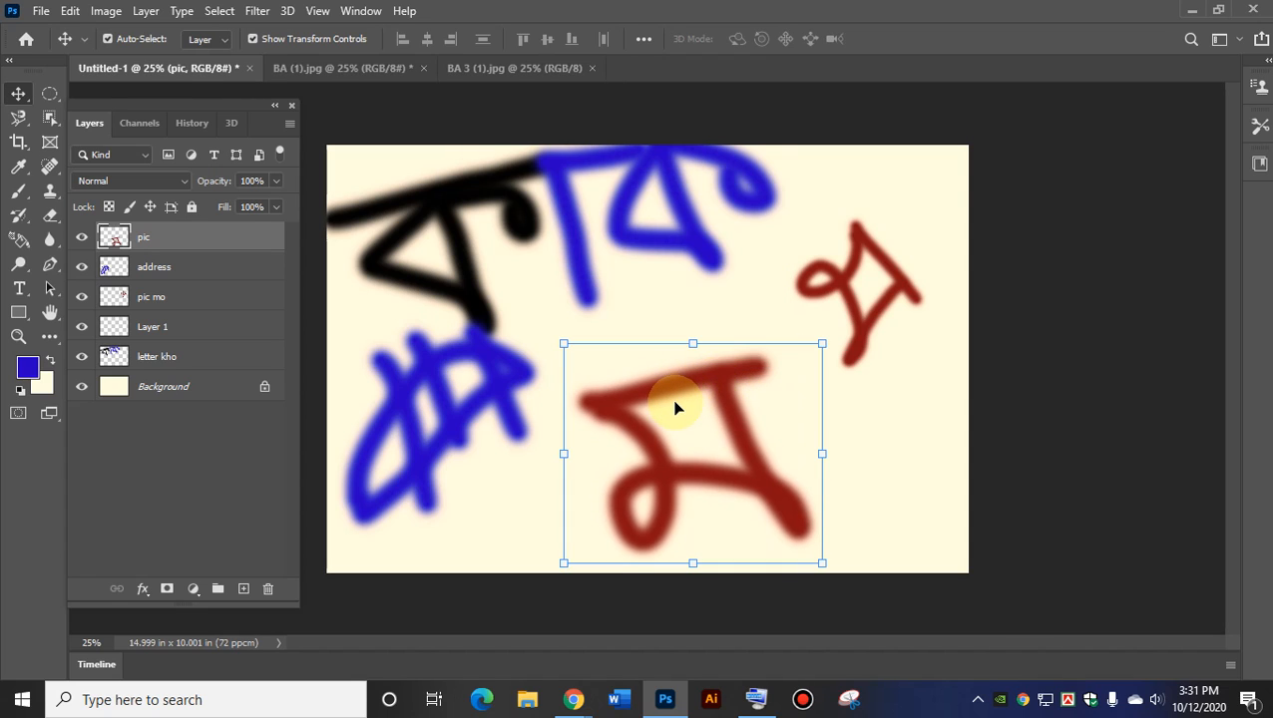
Raise the speaker volume from 30 to 47 with the taskbar volume slider.
{"action": "left_click", "coordinate": [1157, 699]}
{"action": "left_click", "coordinate": [1104, 658]}
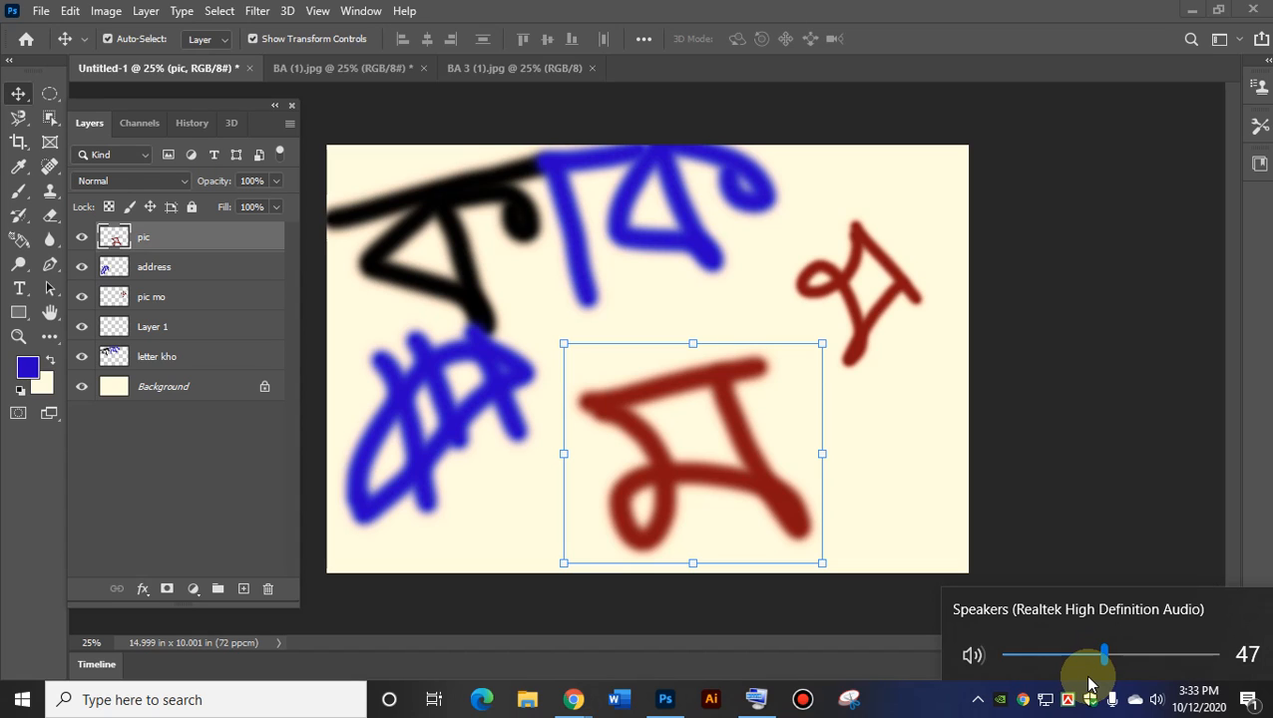
Shift the black and blue letters slightly to the right.
{"action": "left_click", "coordinate": [441, 206]}
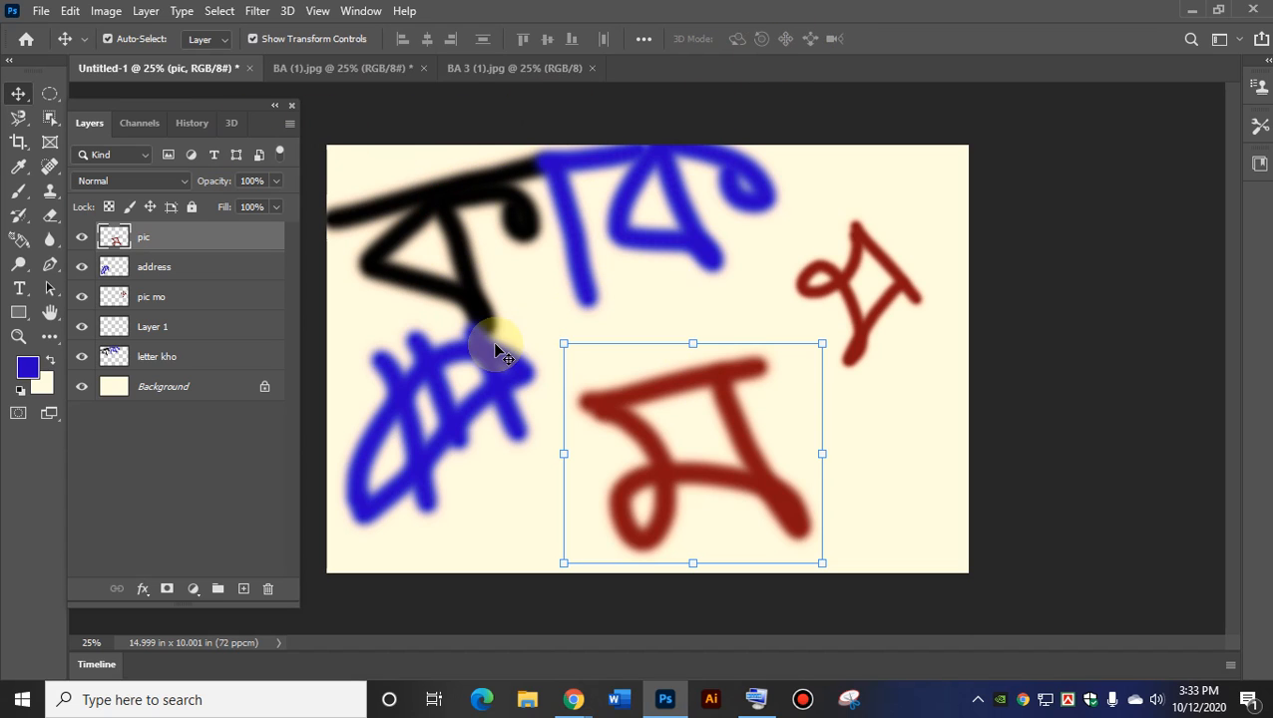
{"action": "left_click", "coordinate": [864, 344]}
{"action": "left_click_drag", "start_coordinate": [451, 224], "coordinate": [463, 248]}
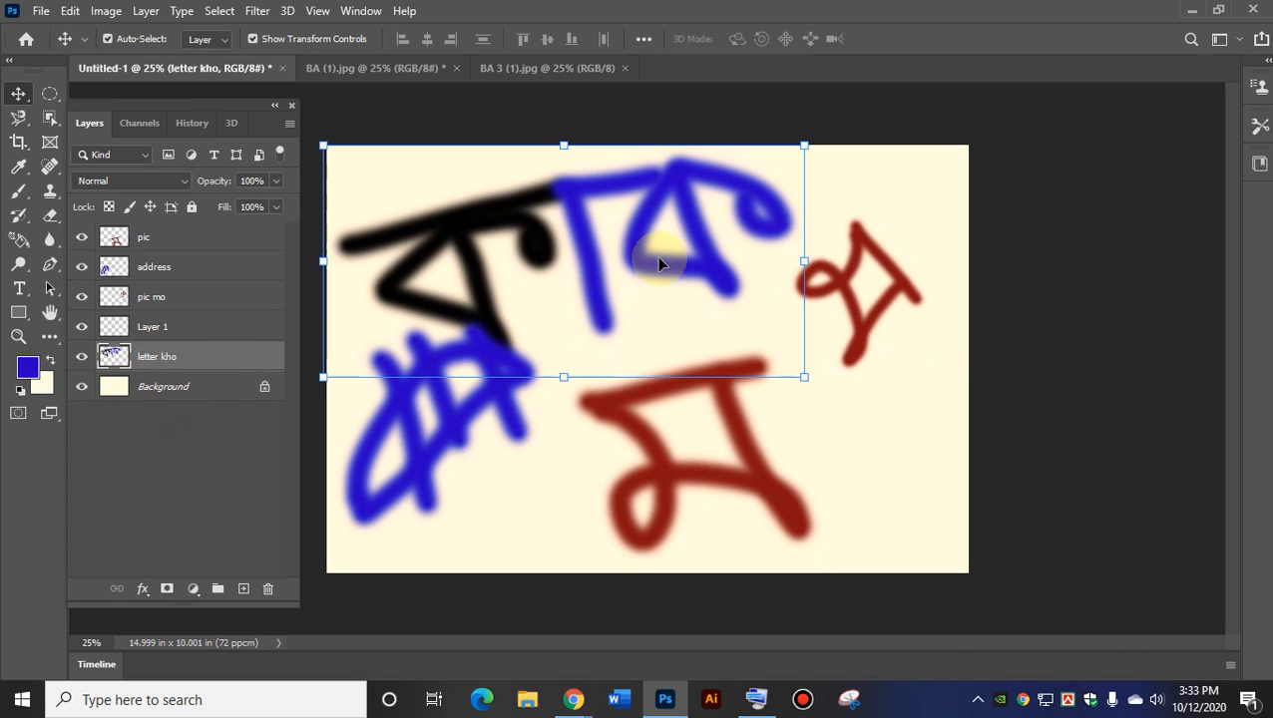
{"action": "mouse_move", "coordinate": [565, 234]}
{"action": "left_mouse_down"}
{"action": "mouse_move", "coordinate": [583, 214]}
{"action": "mouse_move", "coordinate": [560, 245]}
{"action": "mouse_move", "coordinate": [593, 241]}
{"action": "mouse_move", "coordinate": [571, 211]}
{"action": "mouse_move", "coordinate": [603, 207]}
{"action": "mouse_move", "coordinate": [577, 208]}
{"action": "mouse_move", "coordinate": [544, 243]}
{"action": "mouse_move", "coordinate": [589, 232]}
{"action": "left_mouse_up"}
Move the large red letter left and down and the small red letter down toward it.
{"action": "left_click", "coordinate": [854, 301]}
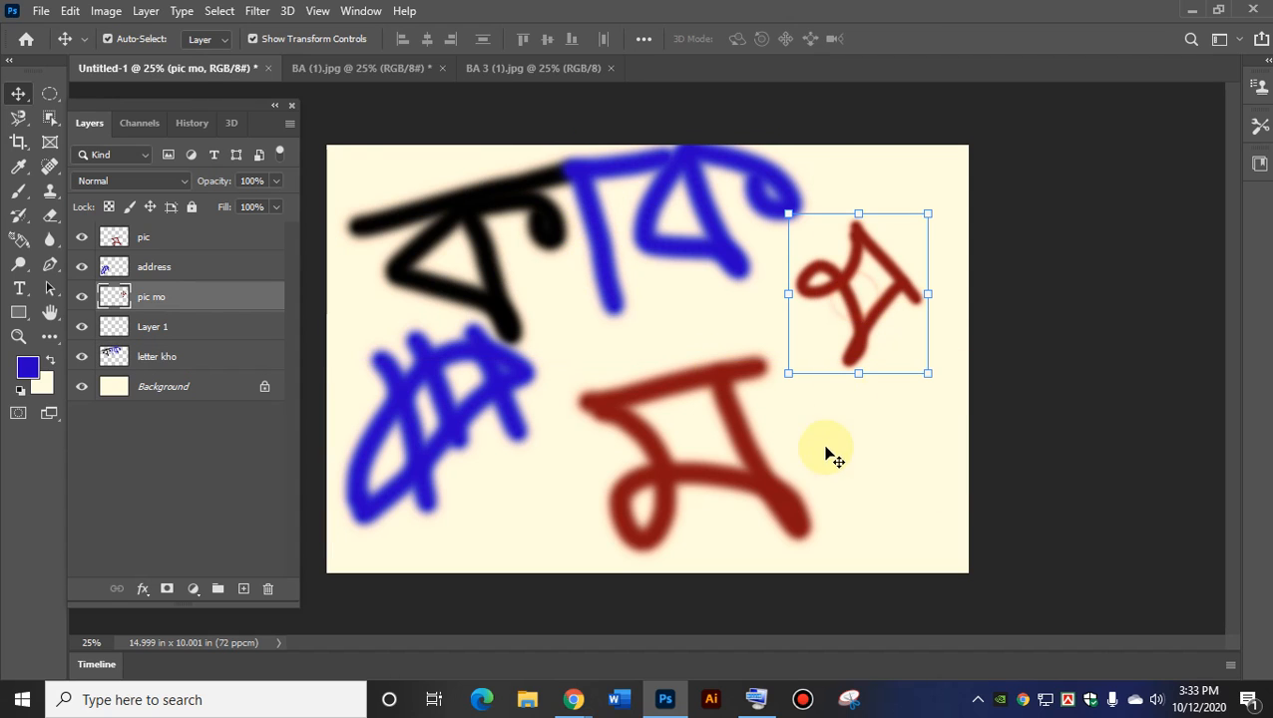
{"action": "left_click_drag", "start_coordinate": [743, 433], "coordinate": [726, 389]}
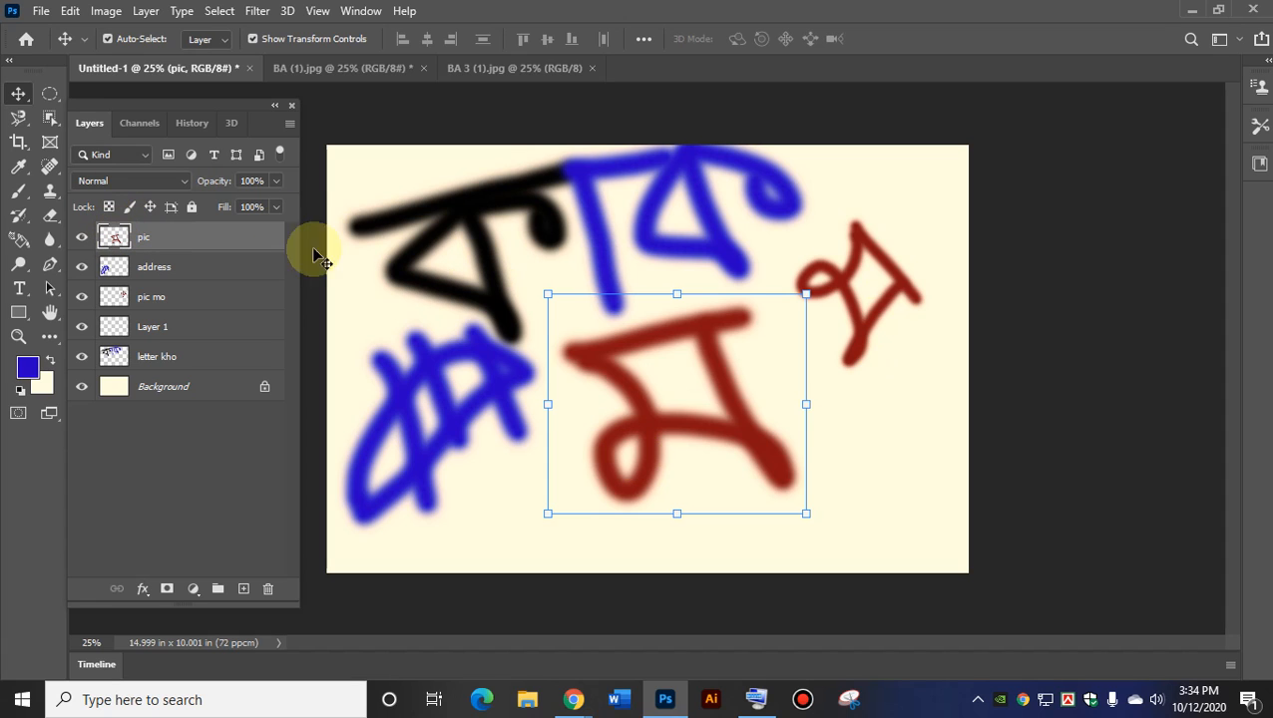
{"action": "left_click_drag", "start_coordinate": [678, 434], "coordinate": [600, 449]}
{"action": "left_click_drag", "start_coordinate": [860, 351], "coordinate": [785, 439]}
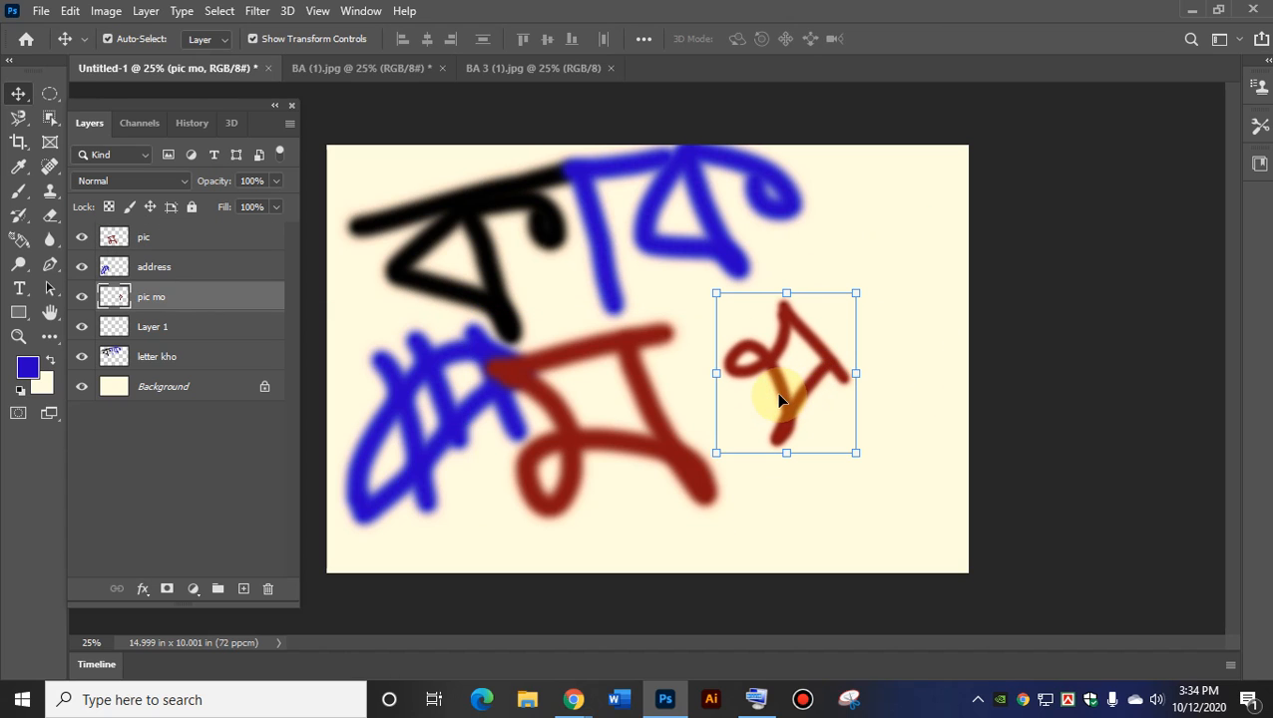
{"action": "left_click", "coordinate": [634, 420]}
{"action": "left_click", "coordinate": [781, 372]}
{"action": "left_click", "coordinate": [631, 448]}
{"action": "left_click", "coordinate": [761, 392]}
{"action": "left_click", "coordinate": [663, 436]}
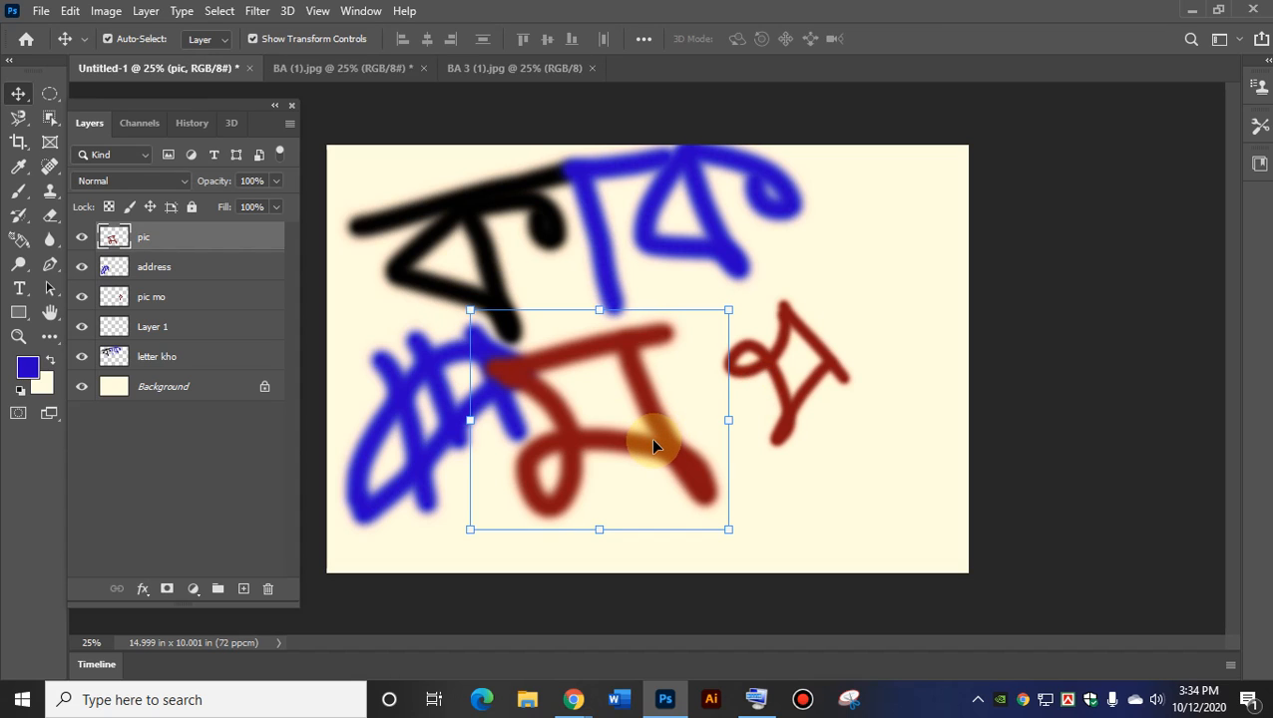
Rearrange the two red letters closer together at lower right, then select both.
{"action": "left_click_drag", "start_coordinate": [654, 446], "coordinate": [430, 404]}
{"action": "mouse_move", "coordinate": [787, 379]}
{"action": "left_mouse_down"}
{"action": "mouse_move", "coordinate": [596, 449]}
{"action": "mouse_move", "coordinate": [906, 377]}
{"action": "mouse_move", "coordinate": [800, 380]}
{"action": "left_mouse_up"}
{"action": "left_click_drag", "start_coordinate": [433, 427], "coordinate": [638, 437]}
{"action": "mouse_move", "coordinate": [813, 406]}
{"action": "left_mouse_down"}
{"action": "mouse_move", "coordinate": [805, 450]}
{"action": "mouse_move", "coordinate": [835, 401]}
{"action": "left_mouse_up"}
{"action": "left_click_drag", "start_coordinate": [684, 460], "coordinate": [683, 490]}
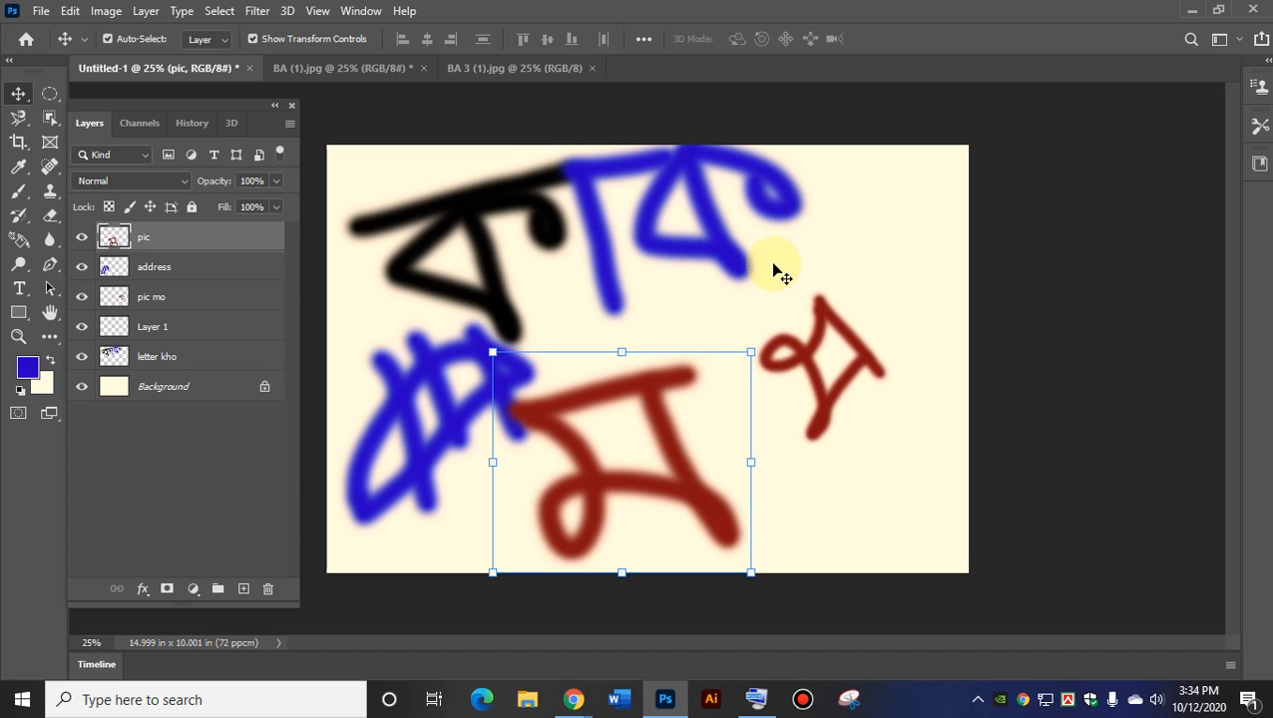
{"action": "left_click", "coordinate": [862, 500]}
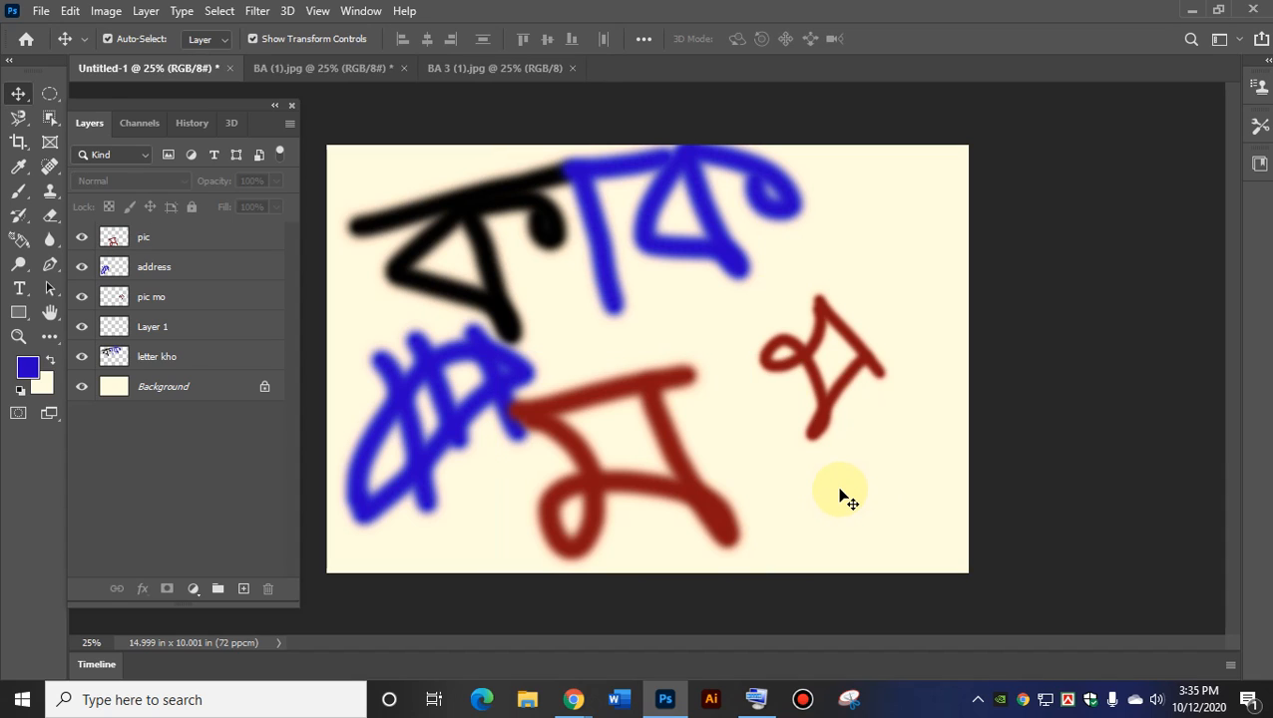
{"action": "left_click_drag", "start_coordinate": [717, 519], "coordinate": [745, 484]}
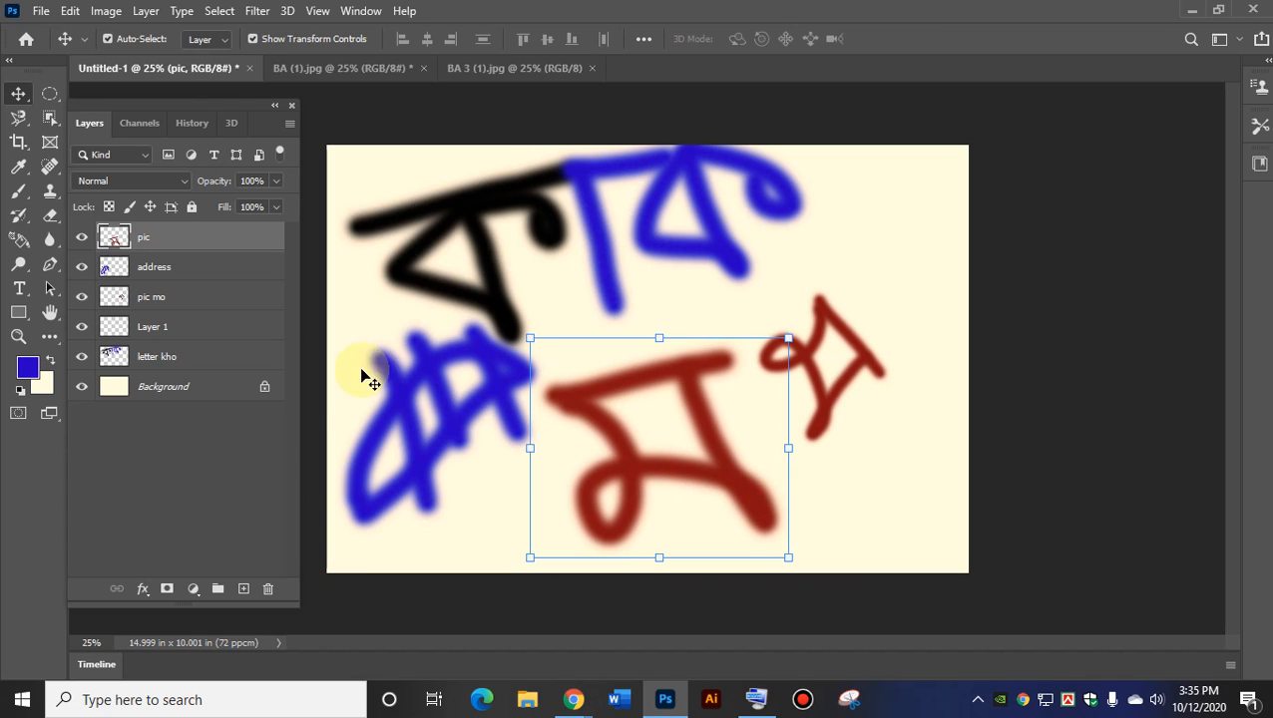
{"action": "left_click", "coordinate": [160, 297], "text": "ctrl"}
Delete the pic and pic mo red-letter layers and make Layer 1 active.
{"action": "left_click_drag", "start_coordinate": [615, 399], "coordinate": [598, 361]}
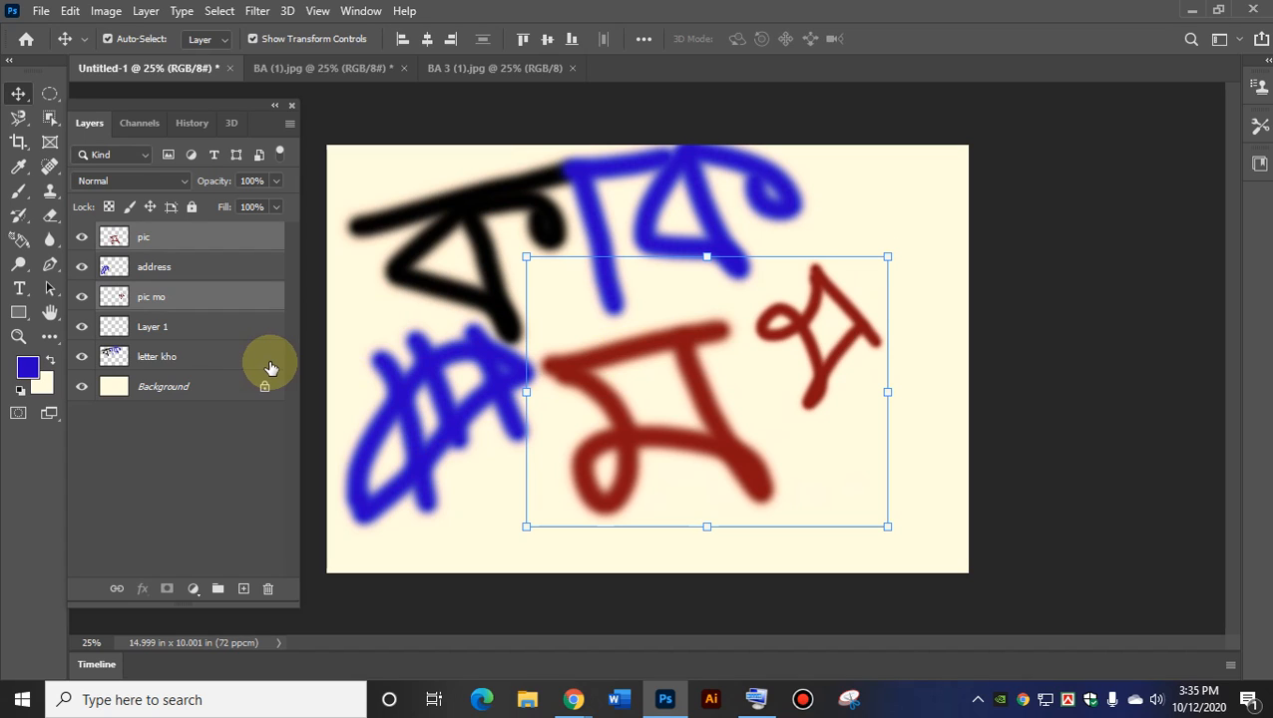
{"action": "left_click_drag", "start_coordinate": [690, 348], "coordinate": [733, 557]}
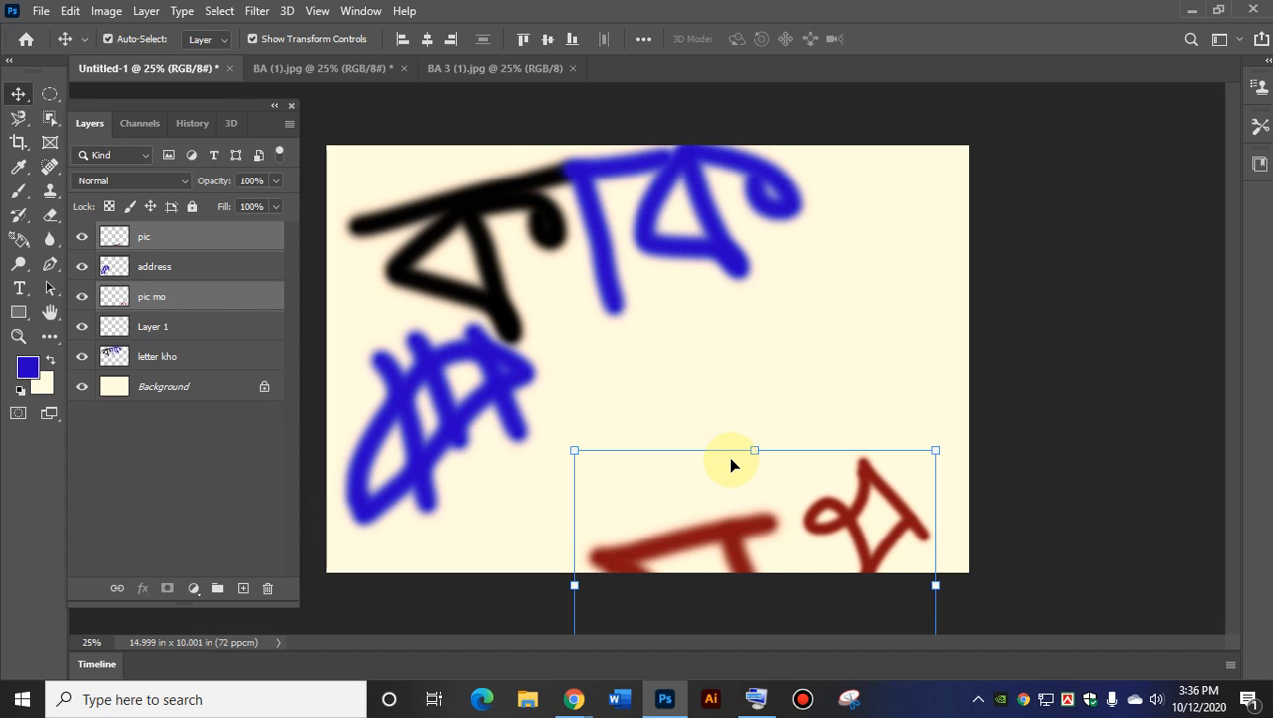
{"action": "left_click_drag", "start_coordinate": [754, 531], "coordinate": [622, 429]}
{"action": "key", "text": "Delete"}
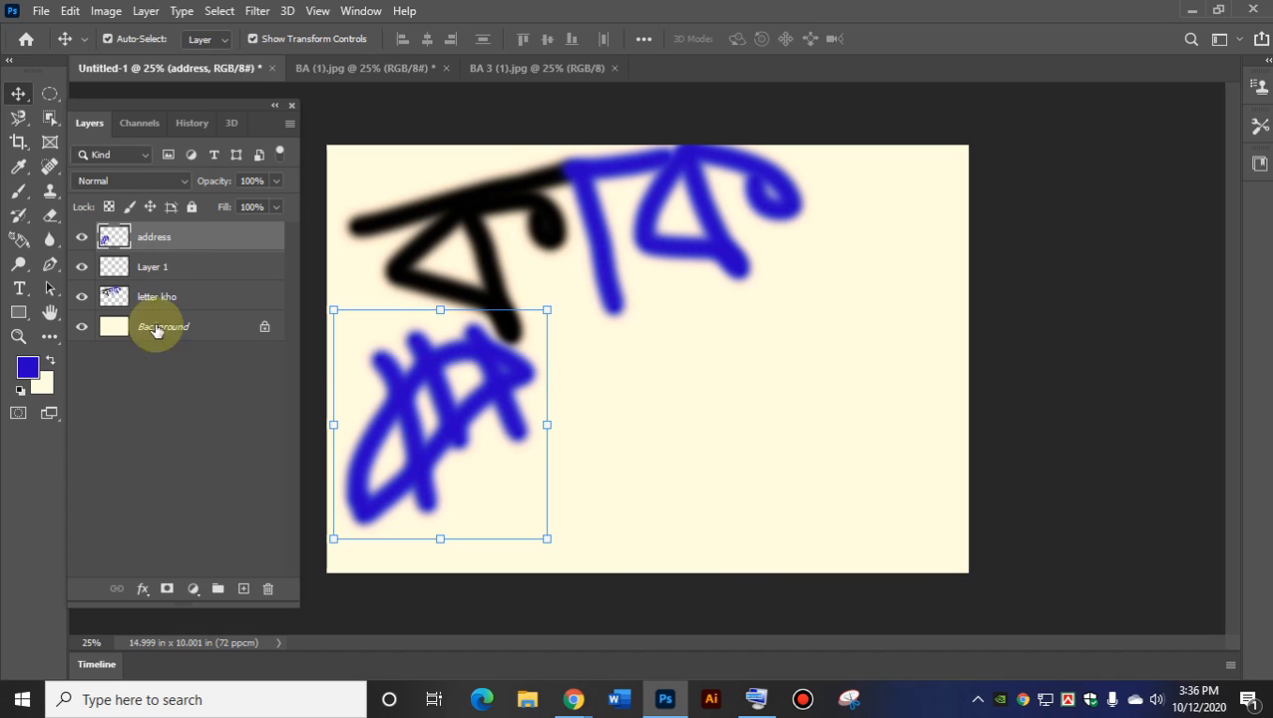
{"action": "left_click", "coordinate": [154, 270]}
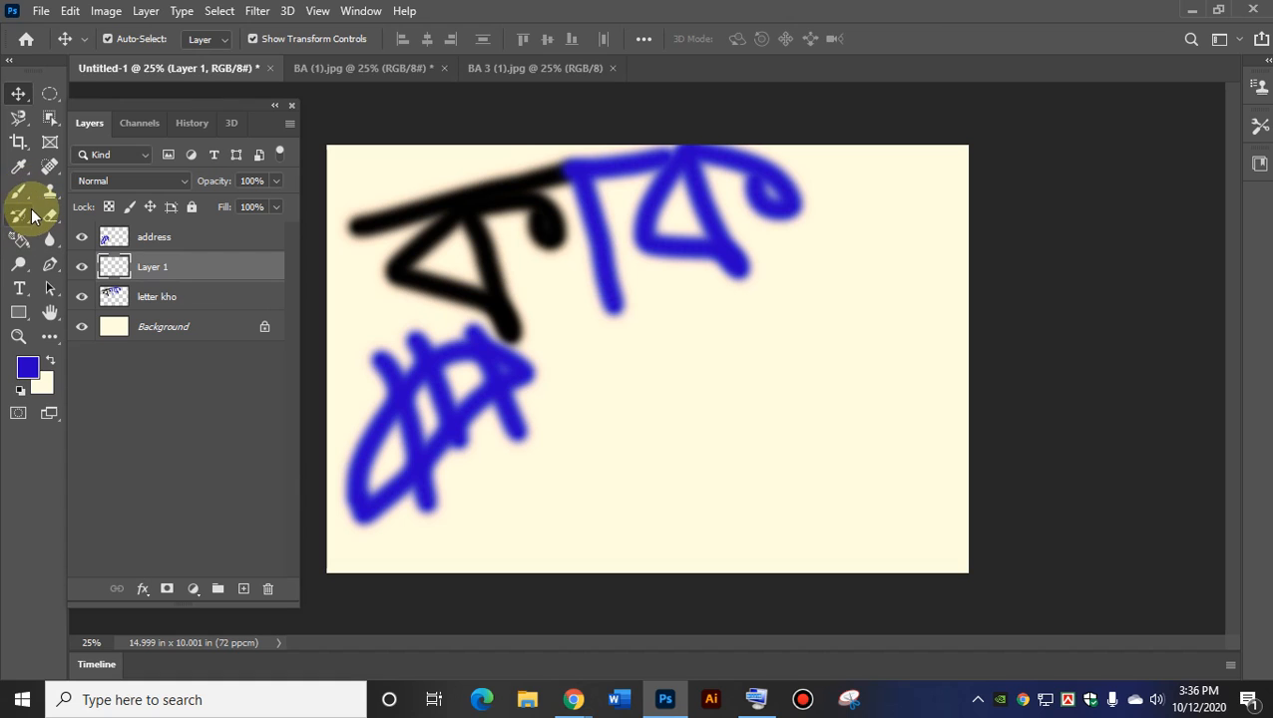
Draw an oval selection at lower right and fill it with a blue-to-cream gradient.
{"action": "left_click", "coordinate": [50, 94]}
{"action": "left_click_drag", "start_coordinate": [648, 375], "coordinate": [821, 525]}
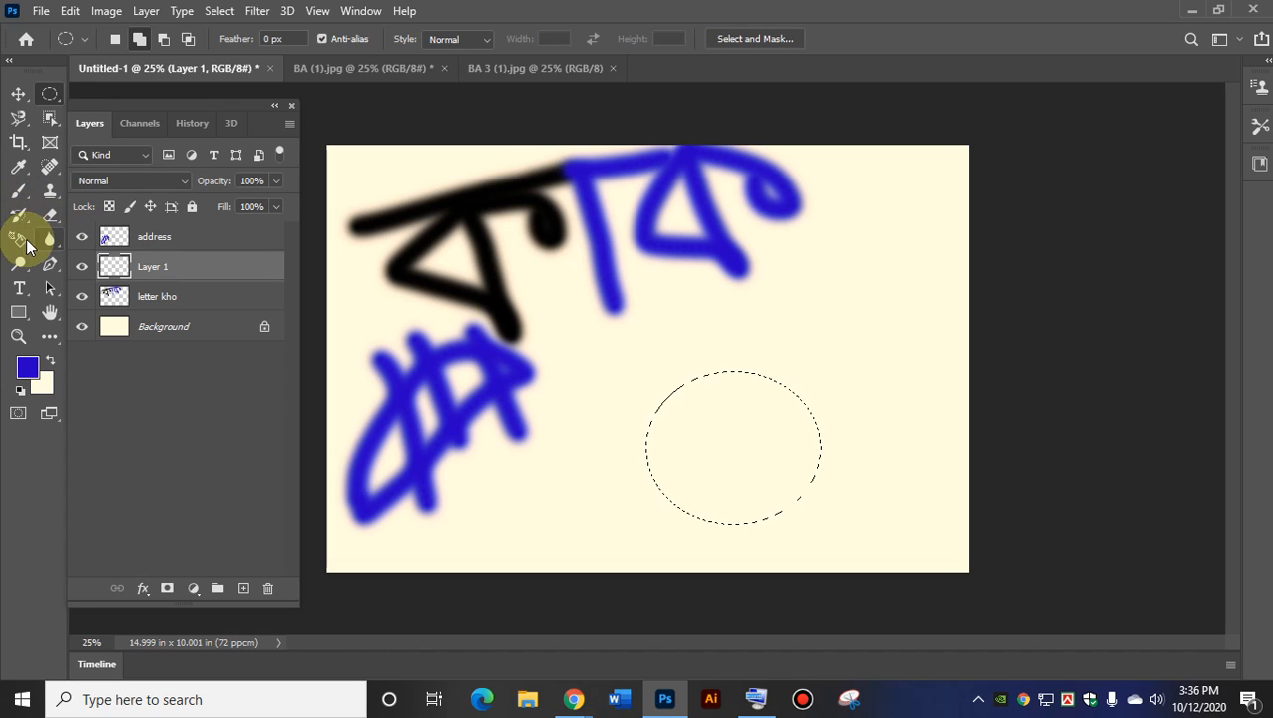
{"action": "left_click", "coordinate": [23, 242]}
{"action": "left_click", "coordinate": [101, 240]}
{"action": "left_click_drag", "start_coordinate": [726, 399], "coordinate": [784, 490]}
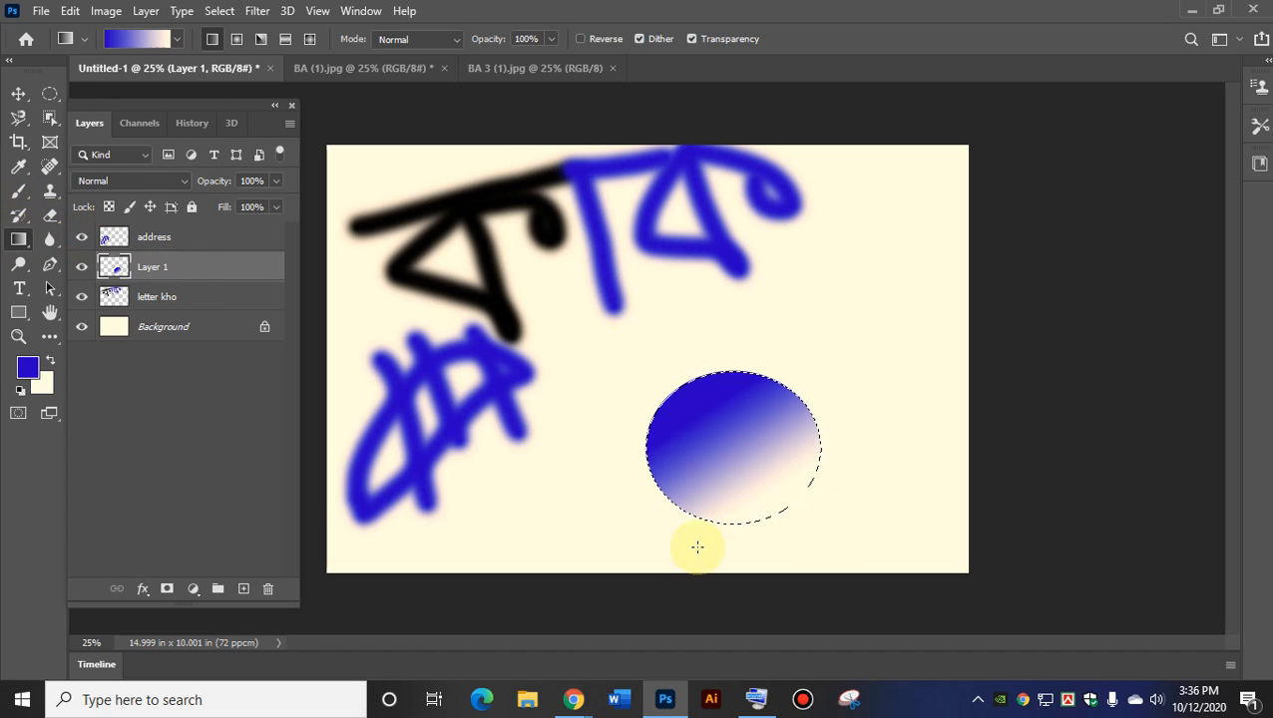
Add a rectangle to the oval selection, fill it with a pink gradient, and move it down-left.
{"action": "left_click", "coordinate": [49, 93]}
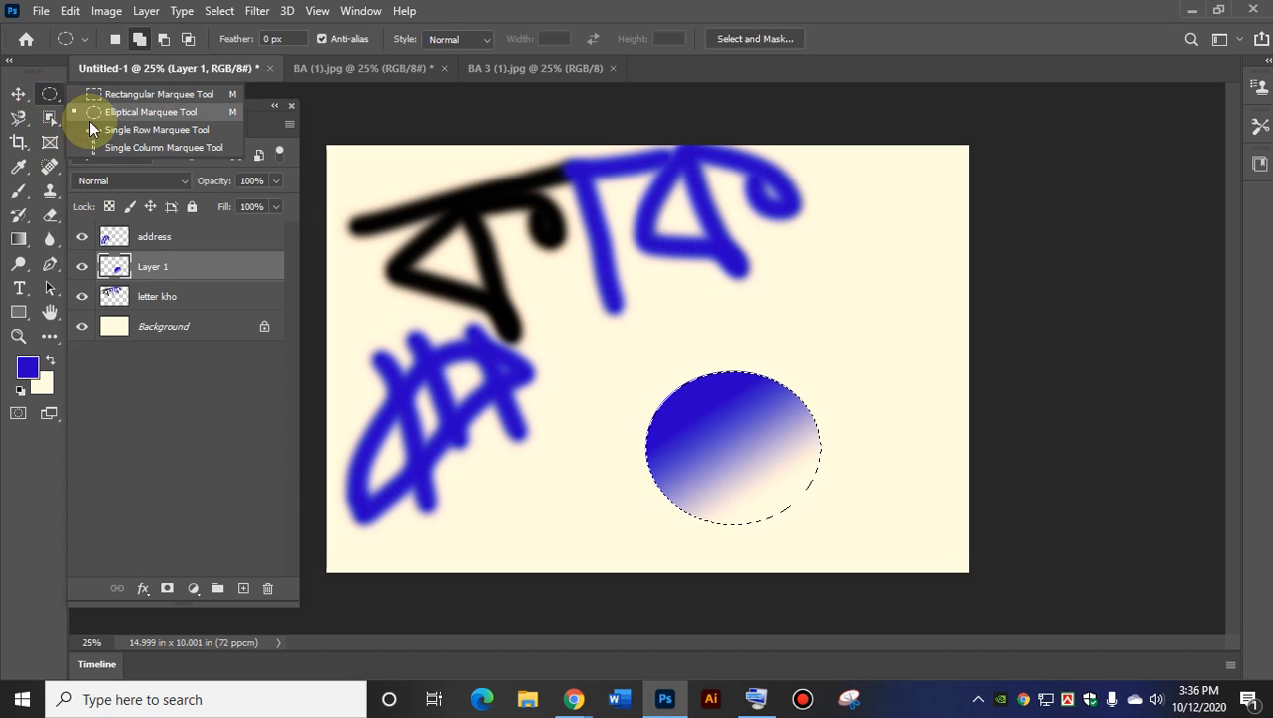
{"action": "left_click", "coordinate": [170, 91]}
{"action": "left_click_drag", "start_coordinate": [768, 308], "coordinate": [936, 447]}
{"action": "left_click", "coordinate": [32, 370]}
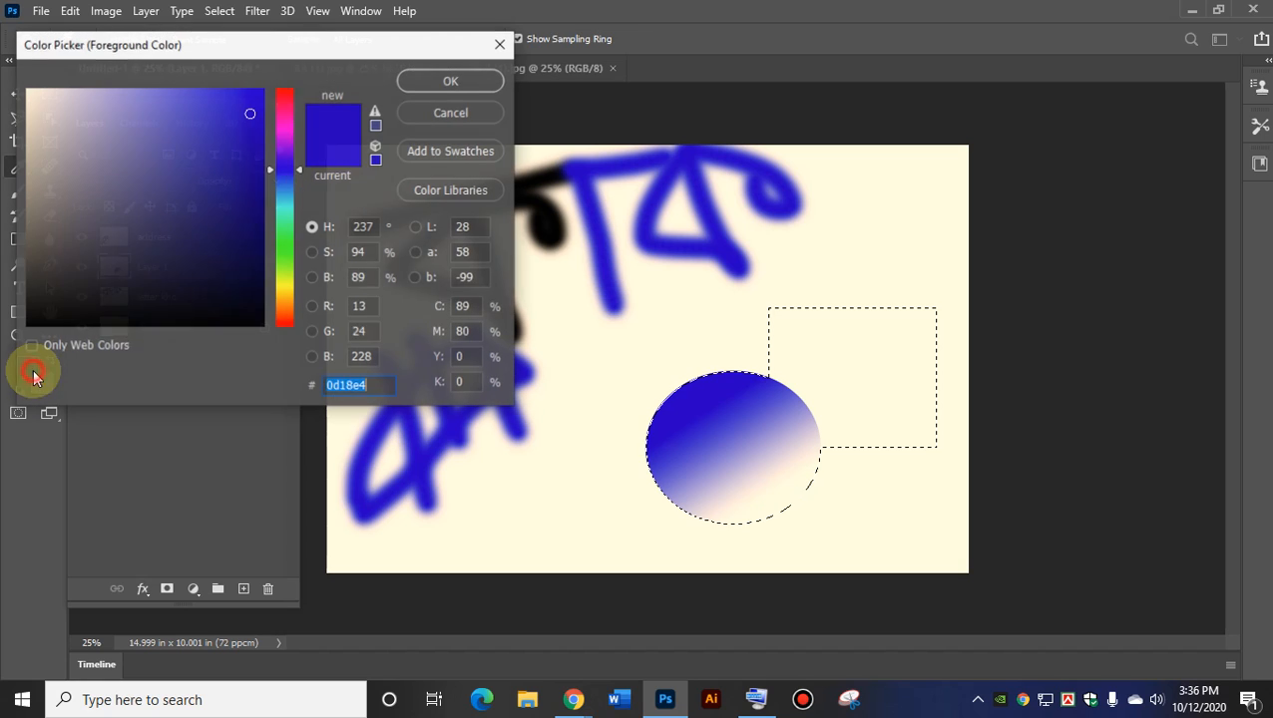
{"action": "left_click", "coordinate": [284, 109]}
{"action": "left_click", "coordinate": [444, 80]}
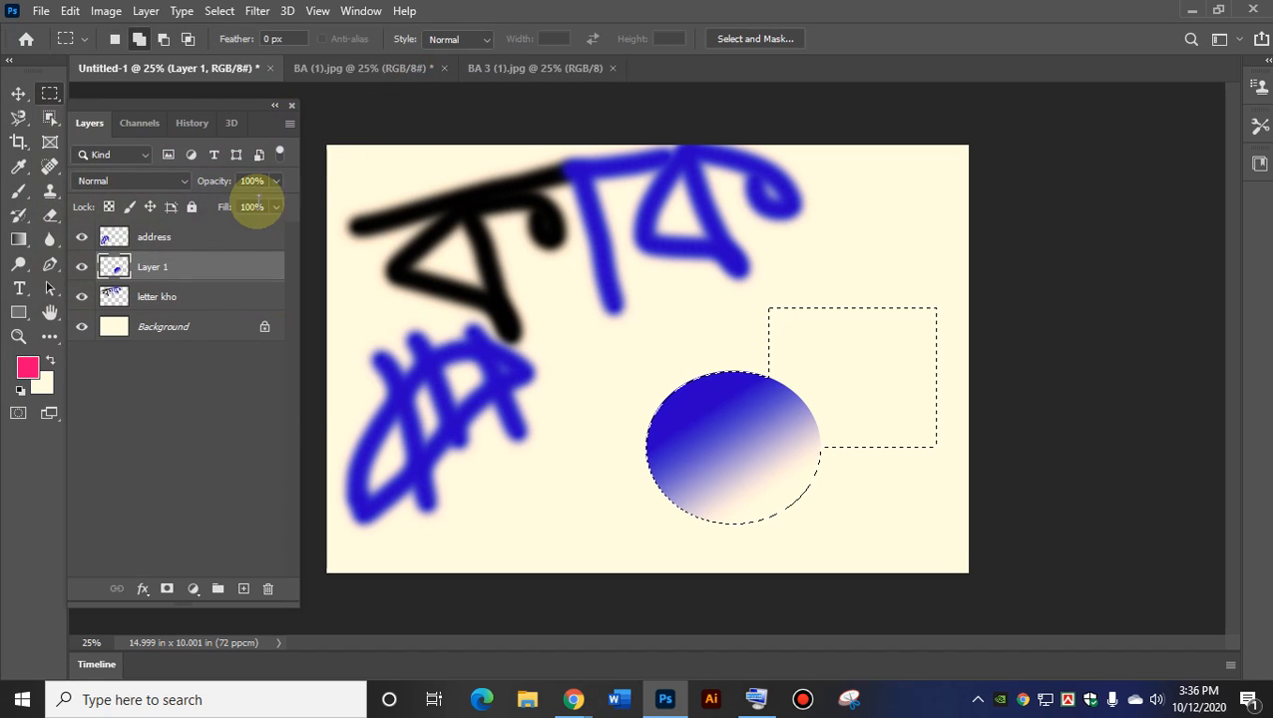
{"action": "left_click", "coordinate": [18, 239]}
{"action": "left_click_drag", "start_coordinate": [818, 332], "coordinate": [909, 426]}
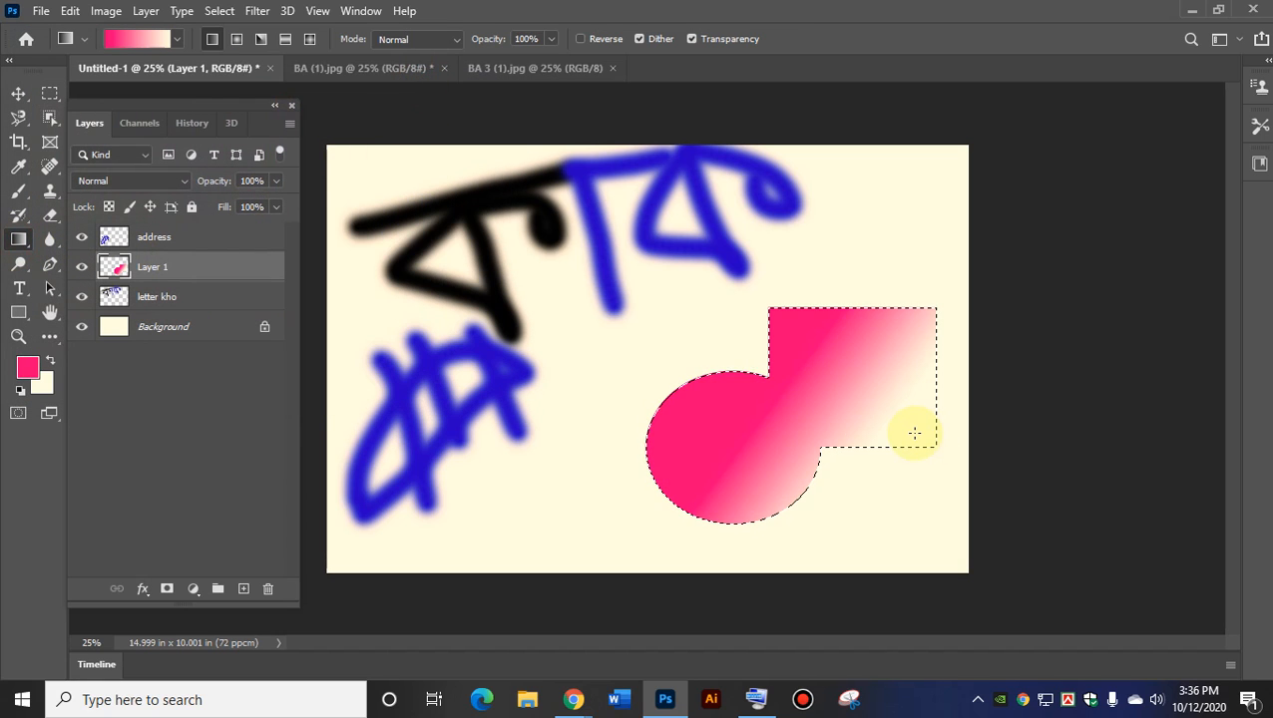
{"action": "left_click", "coordinate": [18, 93]}
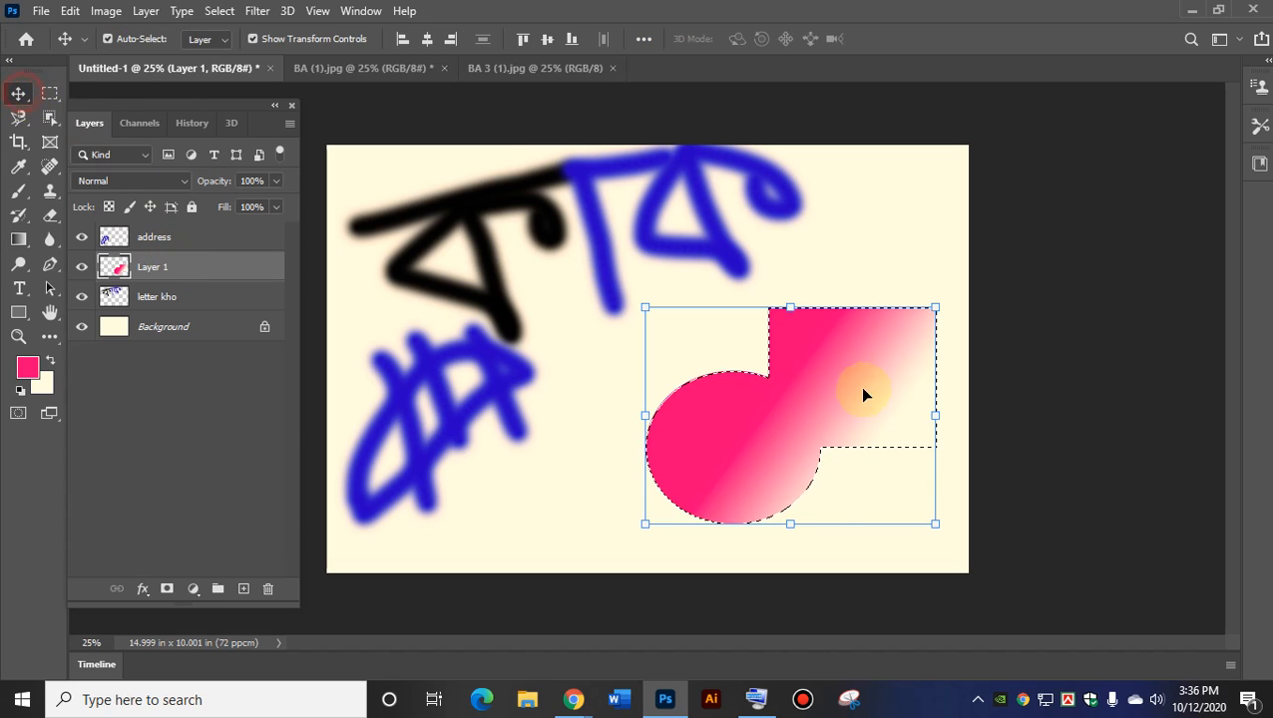
{"action": "left_click_drag", "start_coordinate": [905, 394], "coordinate": [813, 372]}
{"action": "key", "text": "ctrl+d"}
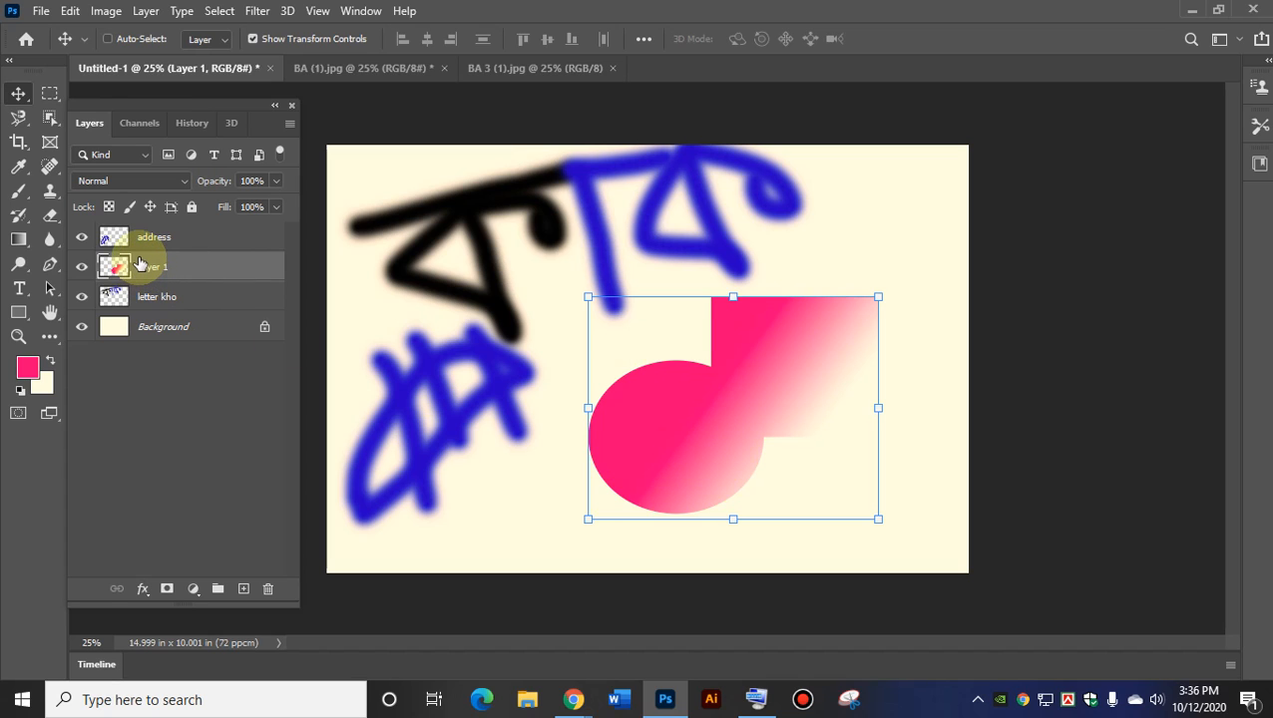
Undo back to the blue circle, move it up and right, and add a new empty layer.
{"action": "key", "text": "ctrl+z"}
{"action": "key", "text": "ctrl+z"}
{"action": "key", "text": "ctrl+z"}
{"action": "key", "text": "ctrl+z"}
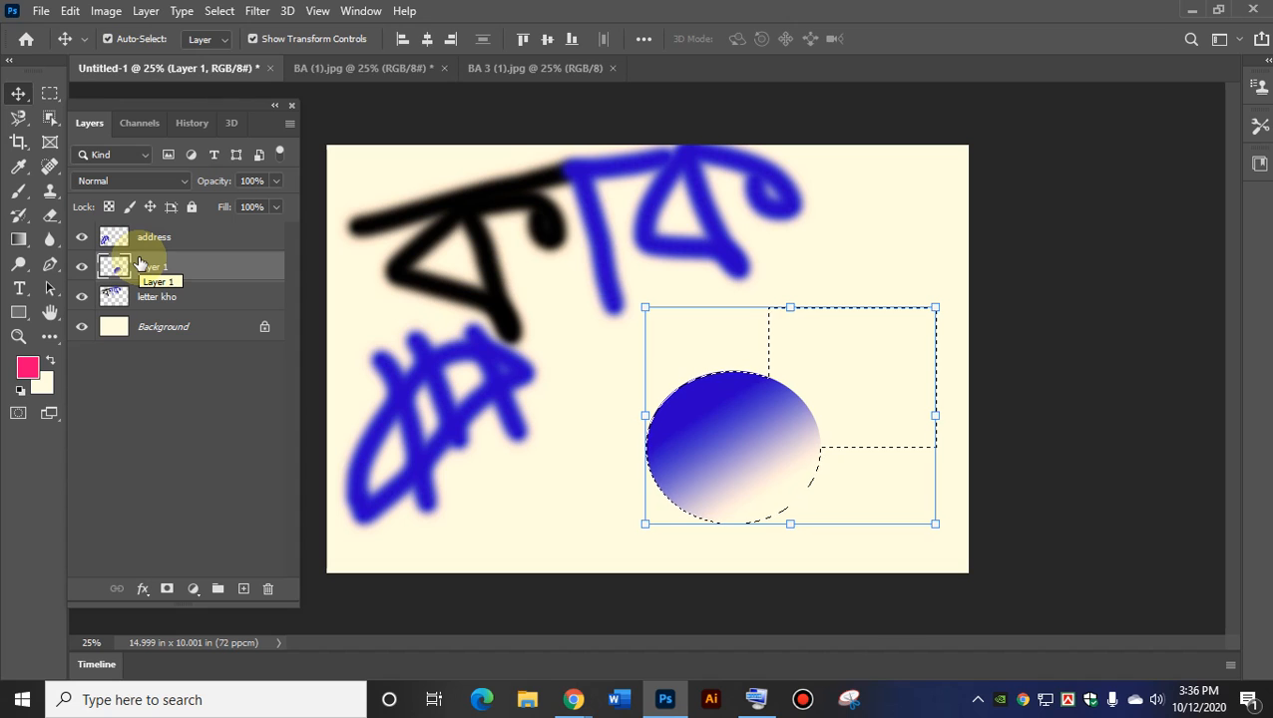
{"action": "key", "text": "ctrl+z"}
{"action": "left_click_drag", "start_coordinate": [719, 440], "coordinate": [761, 340]}
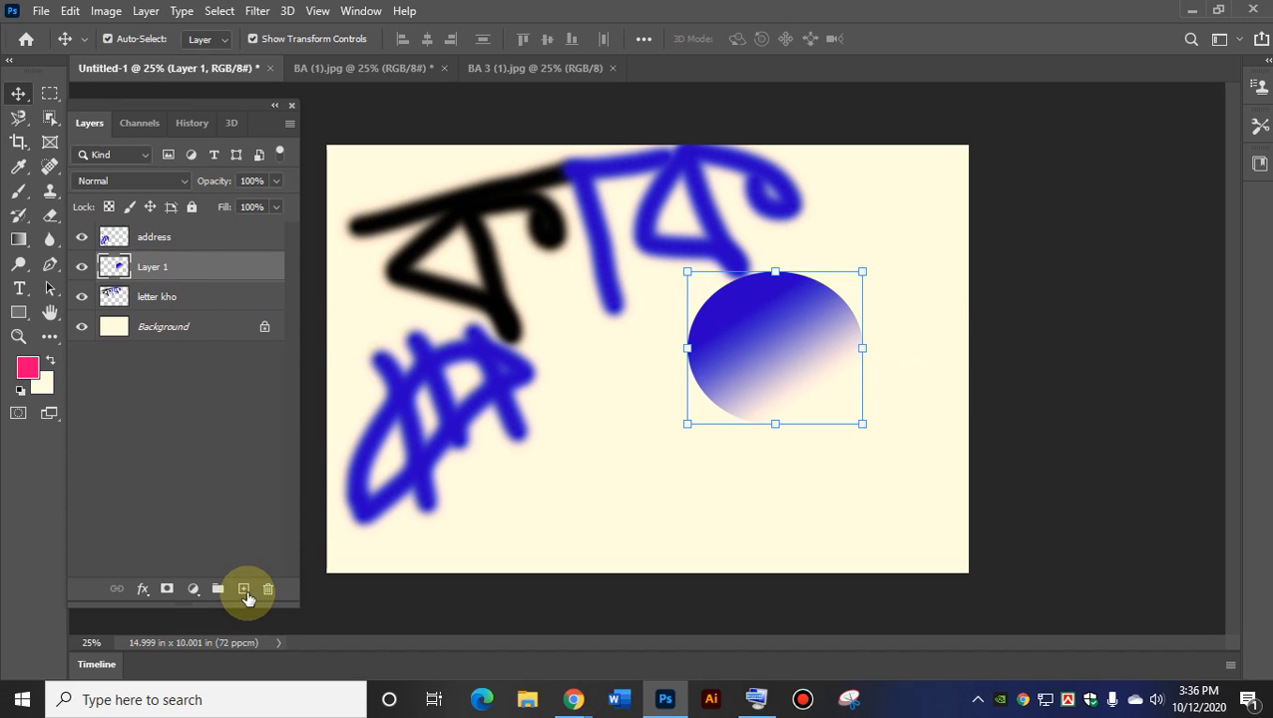
{"action": "left_click", "coordinate": [244, 589]}
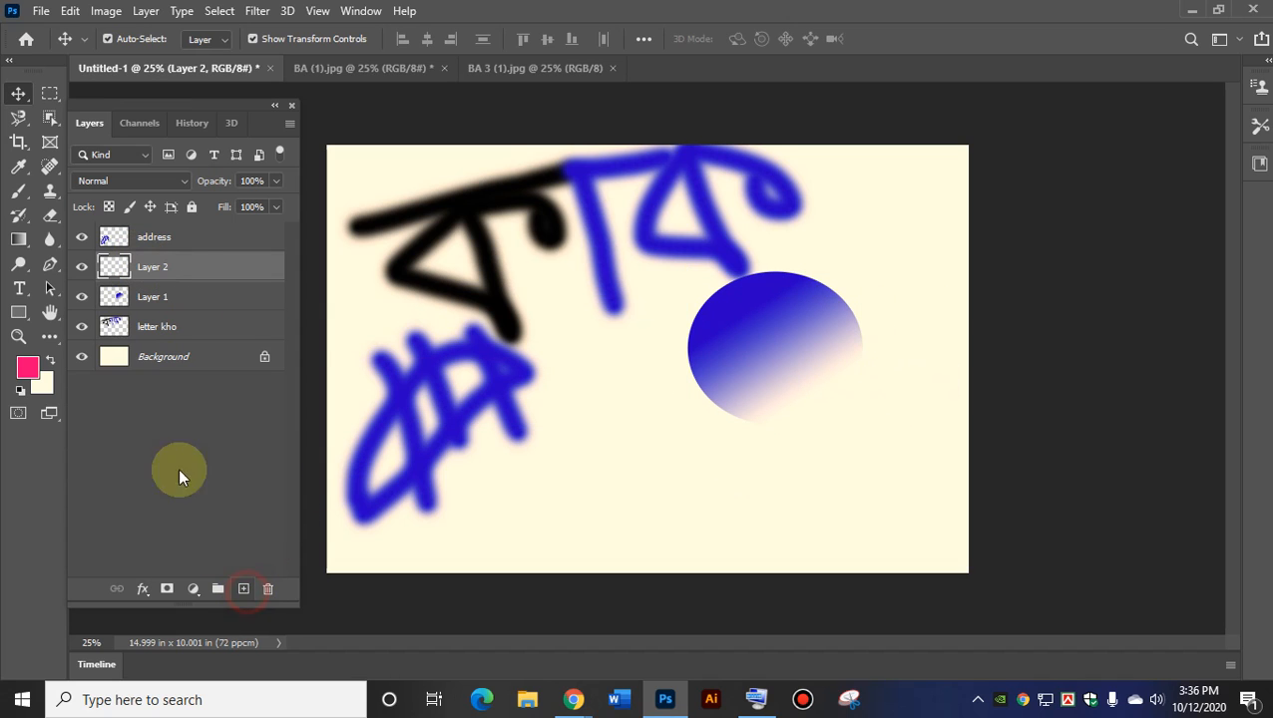
Draw a rectangle below-left of the circle and fill it with a pink-to-white gradient.
{"action": "left_click", "coordinate": [50, 93]}
{"action": "left_click_drag", "start_coordinate": [597, 376], "coordinate": [760, 504]}
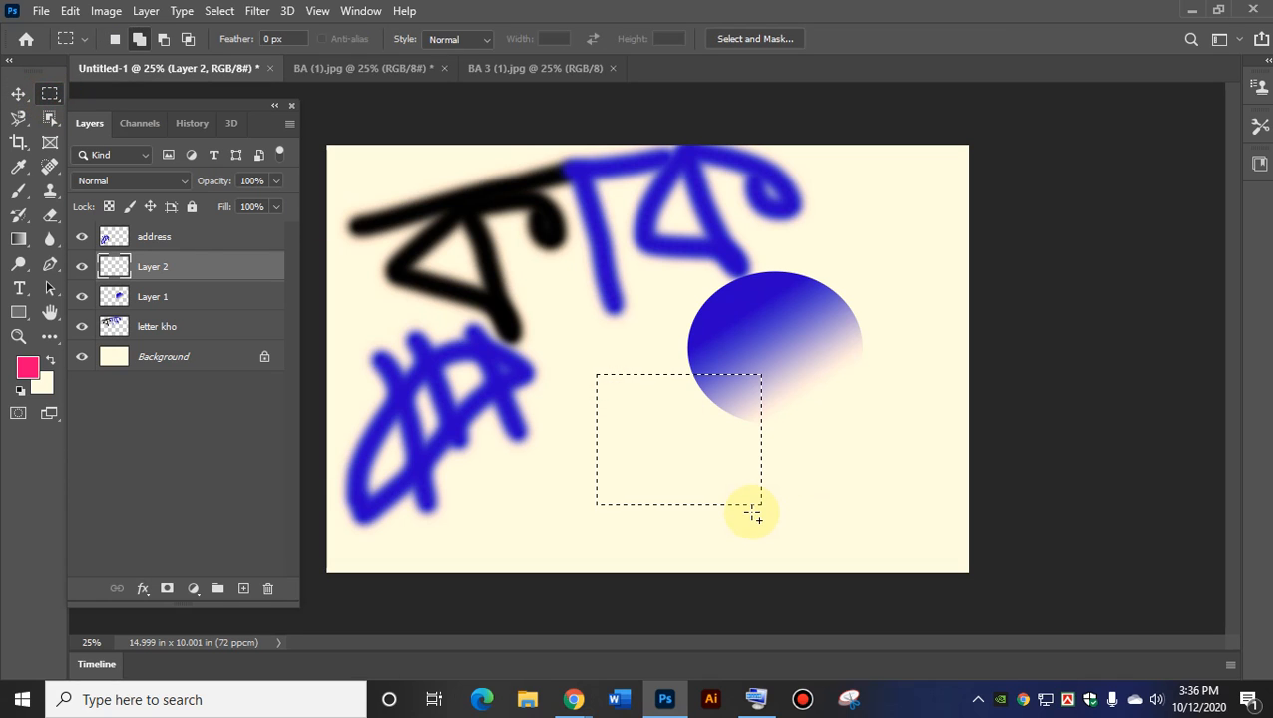
{"action": "left_click", "coordinate": [19, 240]}
{"action": "left_click_drag", "start_coordinate": [624, 406], "coordinate": [699, 491]}
Move the pink rectangle left and raise the blue circle to the upper right.
{"action": "left_click", "coordinate": [16, 94]}
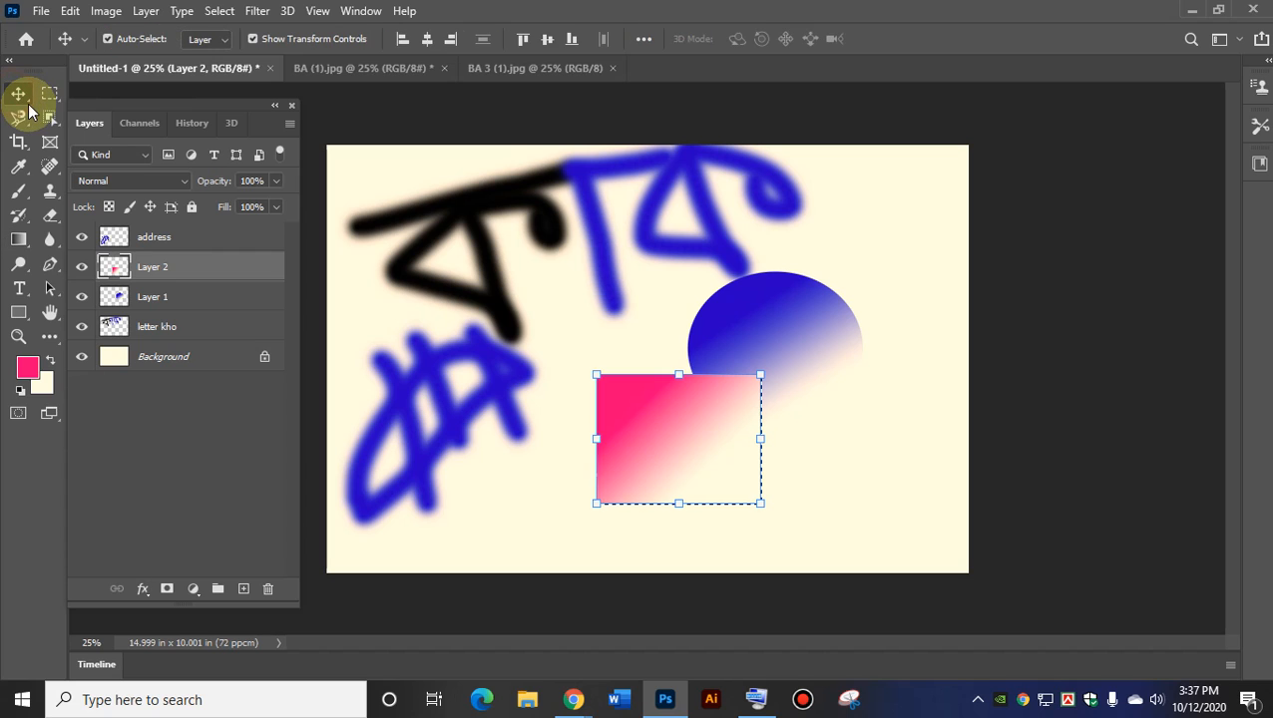
{"action": "left_click", "coordinate": [316, 371]}
{"action": "left_click_drag", "start_coordinate": [698, 451], "coordinate": [608, 477]}
{"action": "left_click_drag", "start_coordinate": [785, 347], "coordinate": [802, 397]}
{"action": "left_click_drag", "start_coordinate": [583, 468], "coordinate": [648, 417]}
{"action": "mouse_move", "coordinate": [795, 420]}
{"action": "left_mouse_down"}
{"action": "mouse_move", "coordinate": [767, 442]}
{"action": "mouse_move", "coordinate": [785, 430]}
{"action": "left_mouse_up"}
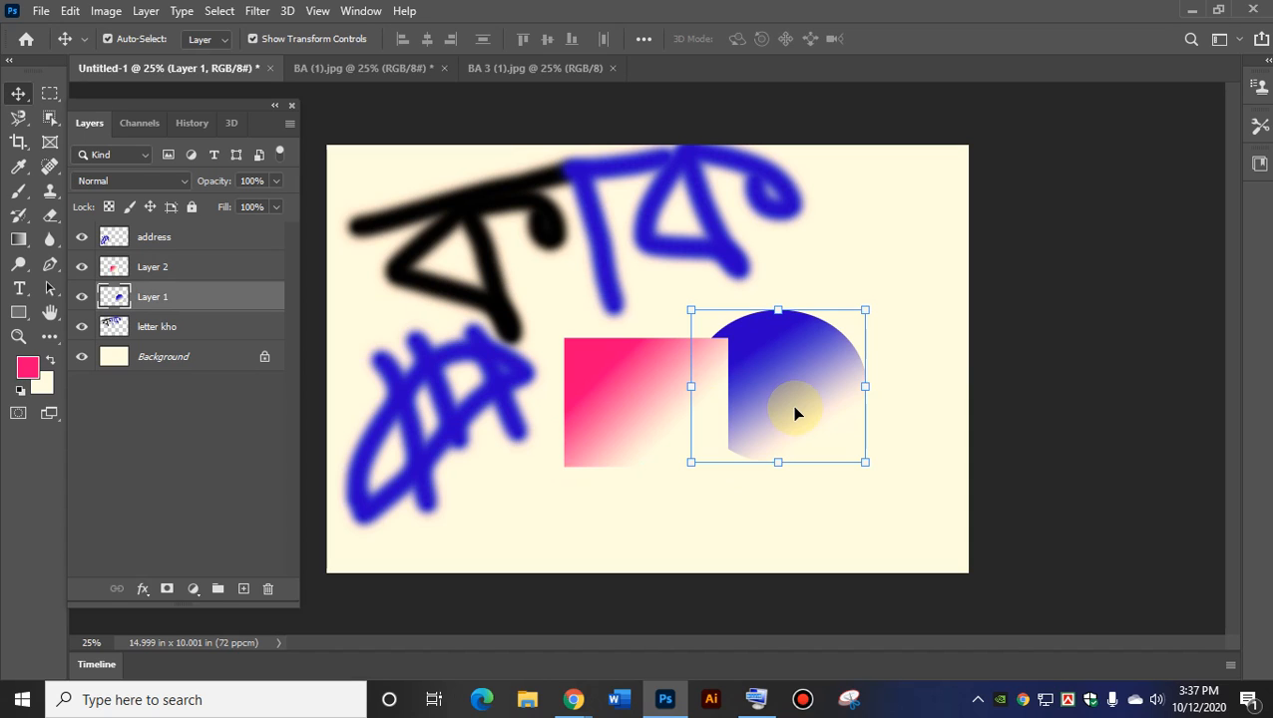
{"action": "left_click_drag", "start_coordinate": [795, 413], "coordinate": [853, 352]}
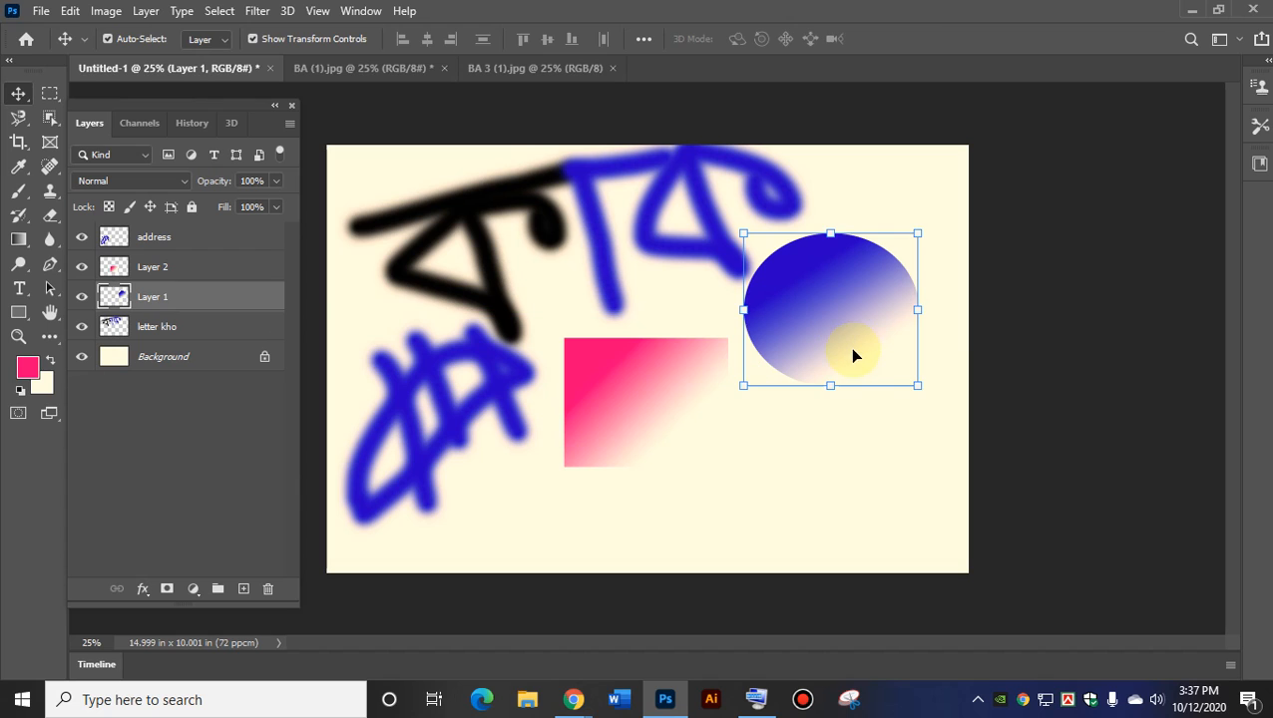
{"action": "left_click_drag", "start_coordinate": [673, 412], "coordinate": [665, 452]}
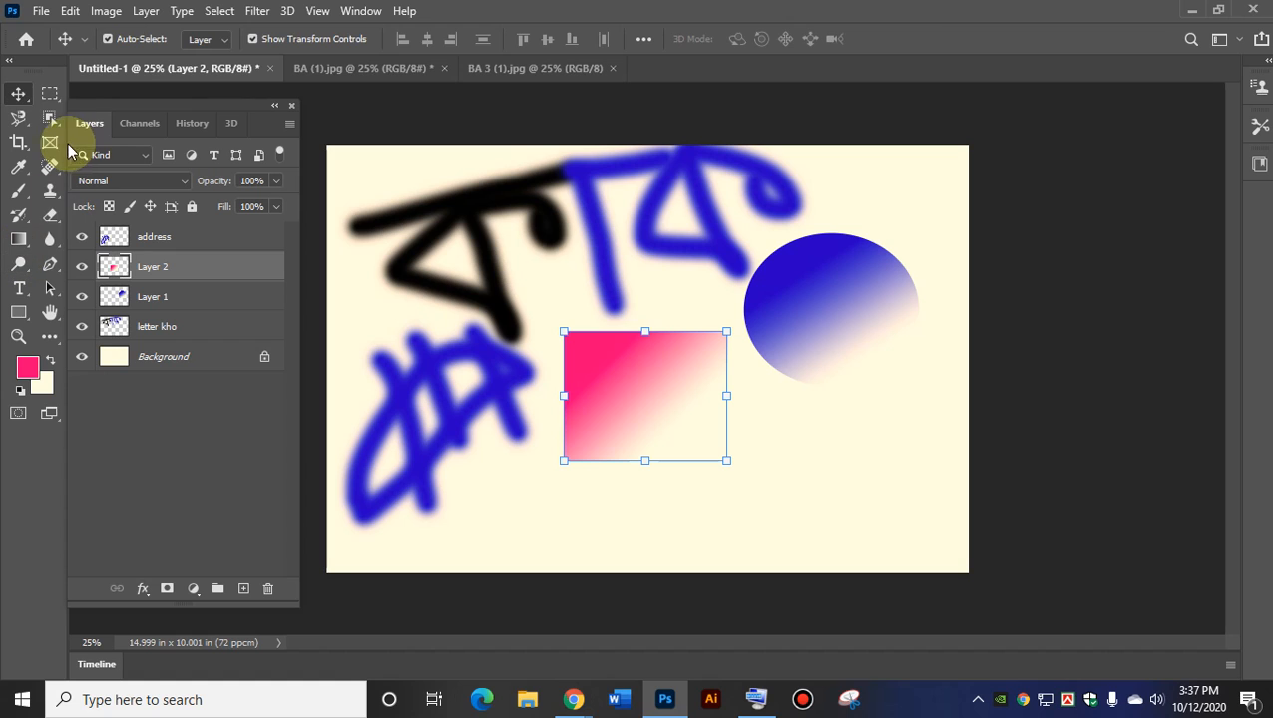
{"action": "left_click", "coordinate": [50, 93]}
Fill a selection over the gradient rectangle's lower part with solid pink, then nudge the pink shapes down-left.
{"action": "left_click_drag", "start_coordinate": [557, 407], "coordinate": [674, 531]}
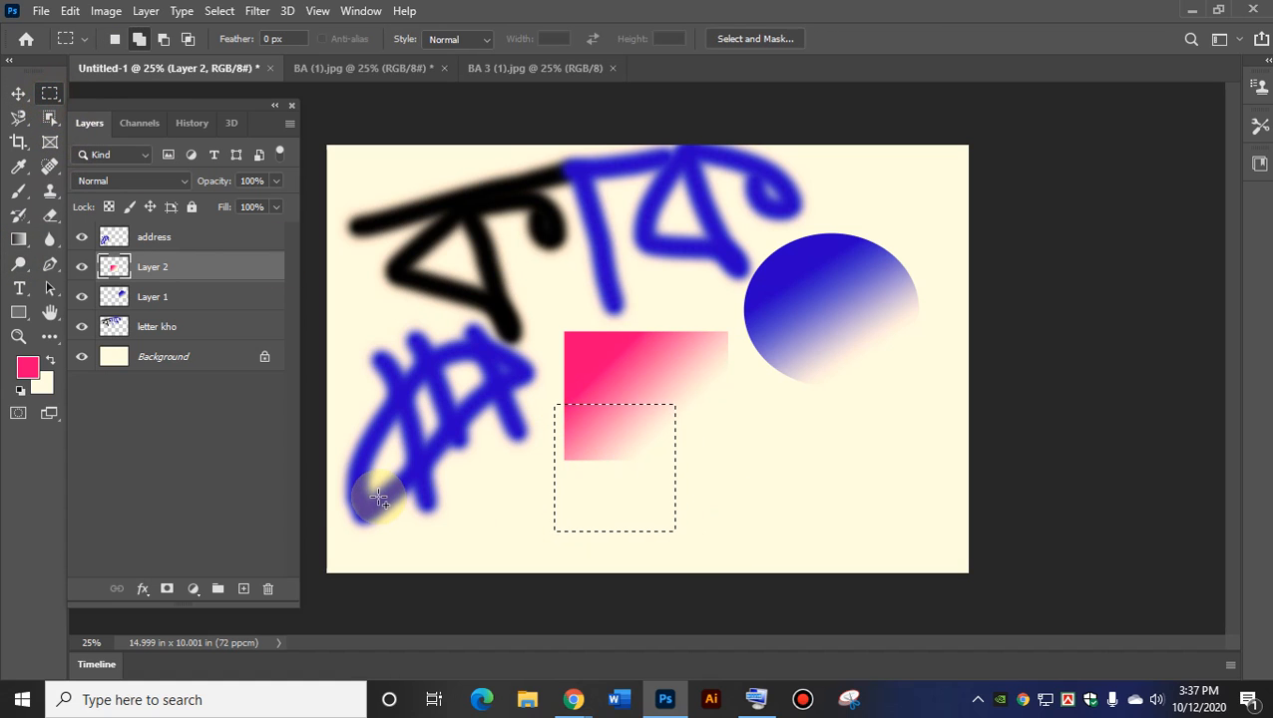
{"action": "left_click", "coordinate": [19, 239]}
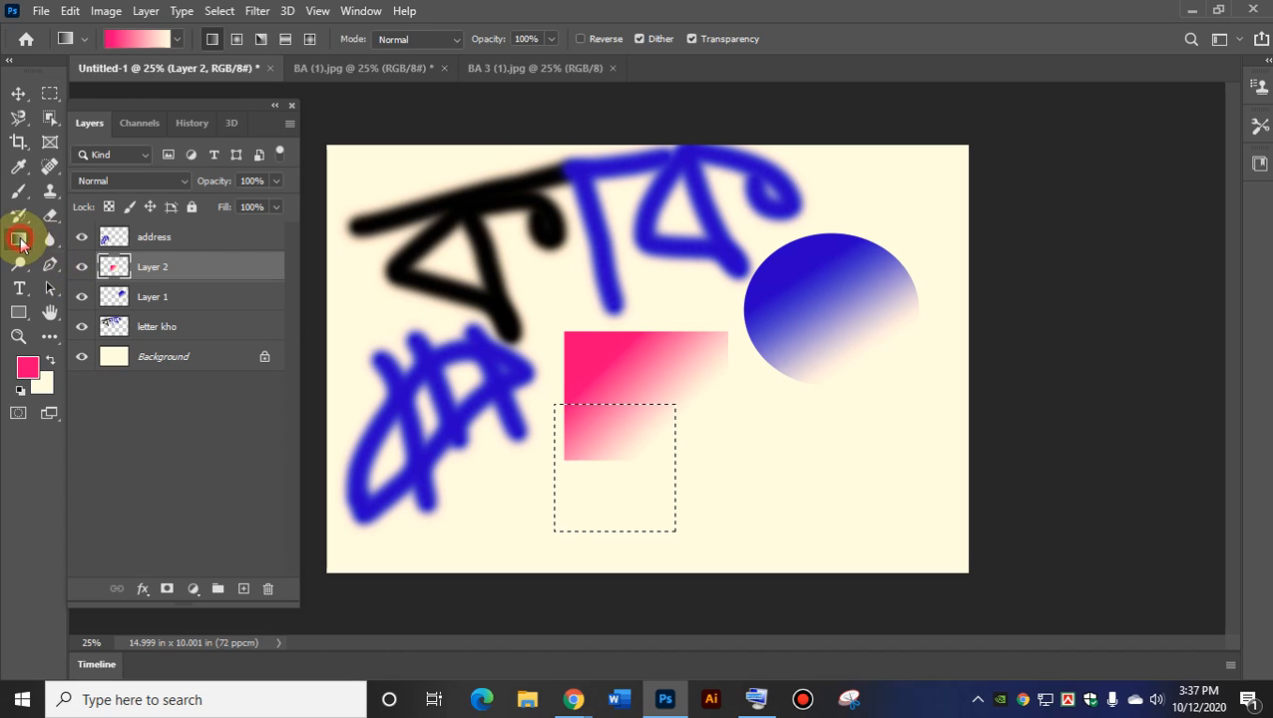
{"action": "right_click", "coordinate": [19, 239]}
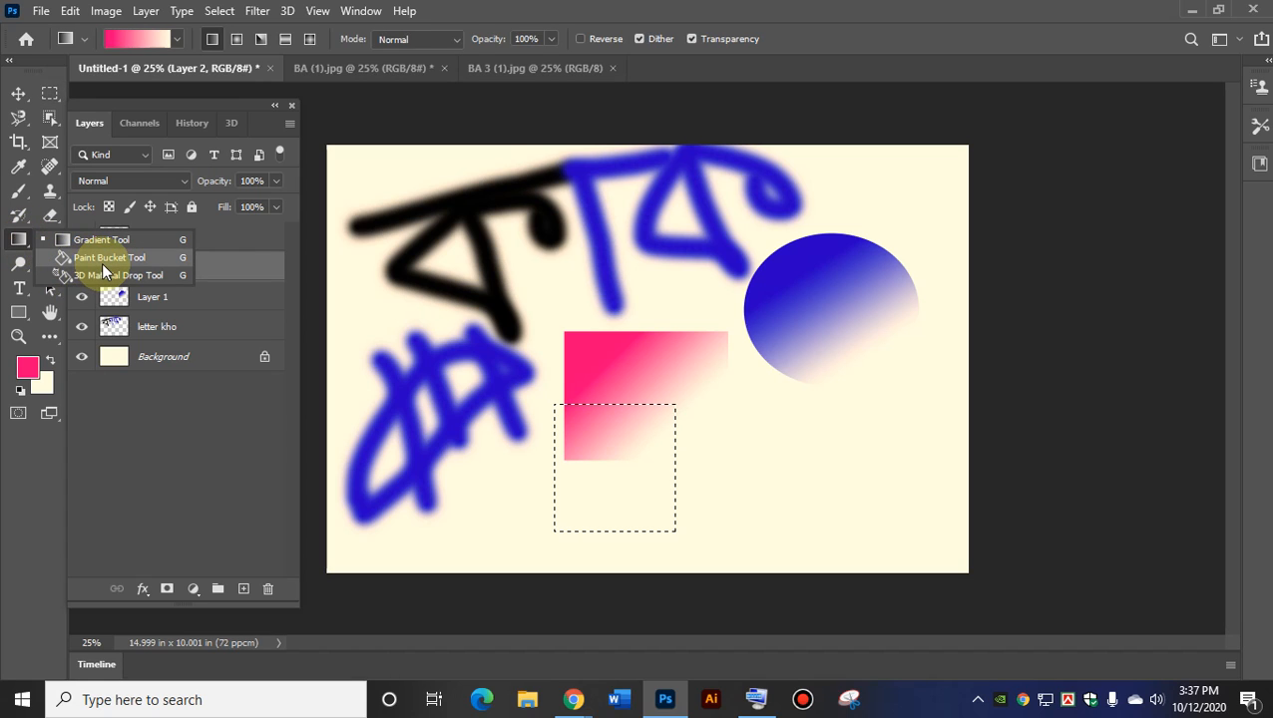
{"action": "left_click", "coordinate": [103, 262]}
{"action": "left_click", "coordinate": [632, 499]}
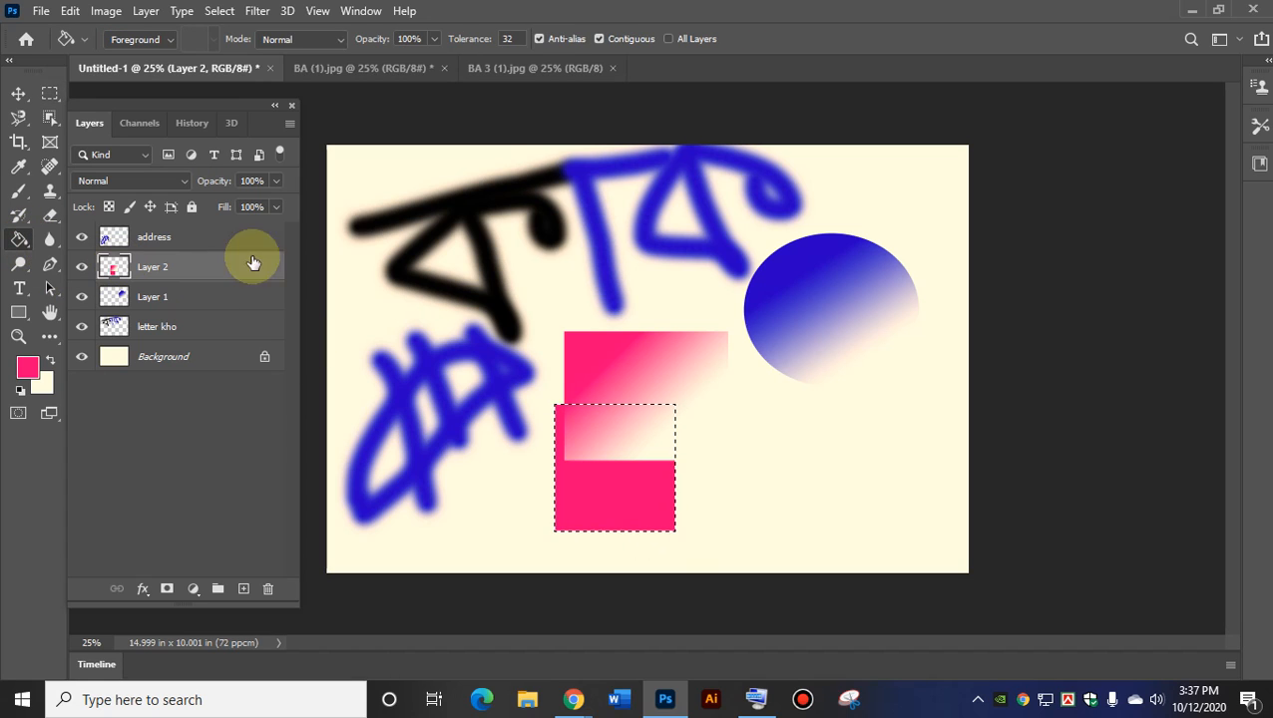
{"action": "key", "text": "ctrl+d"}
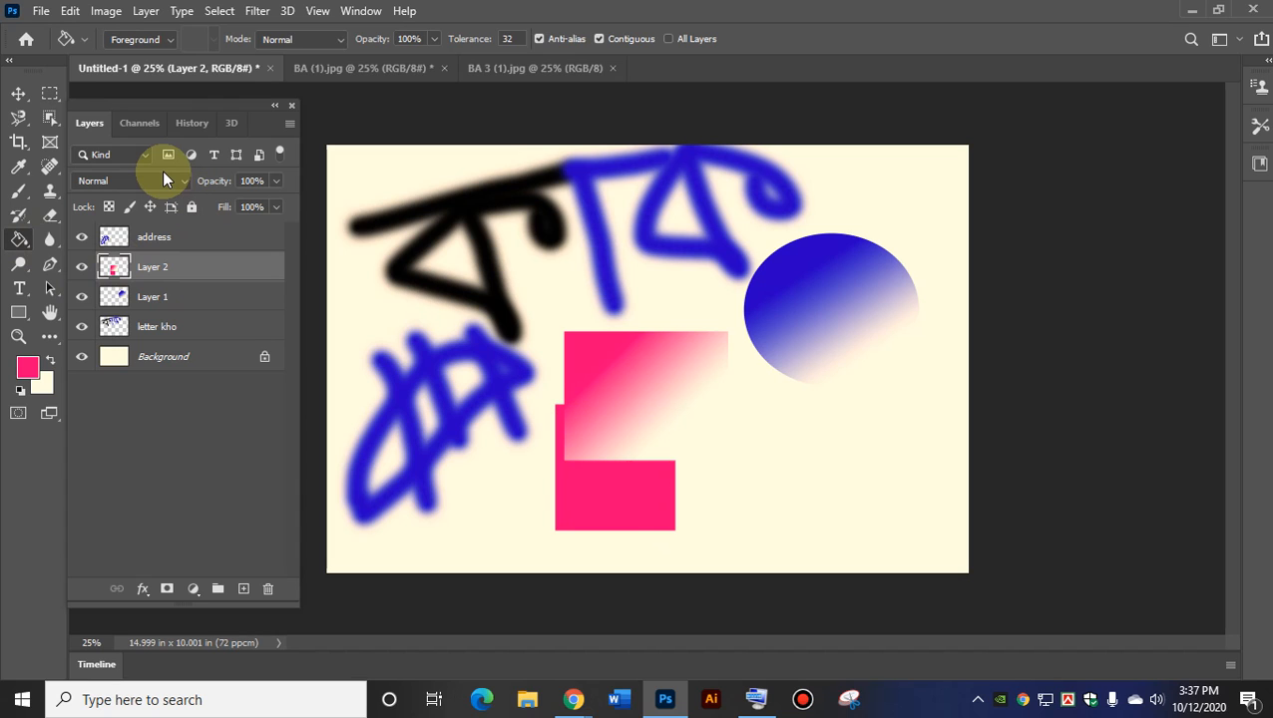
{"action": "left_click", "coordinate": [19, 93]}
{"action": "left_click_drag", "start_coordinate": [623, 405], "coordinate": [616, 412]}
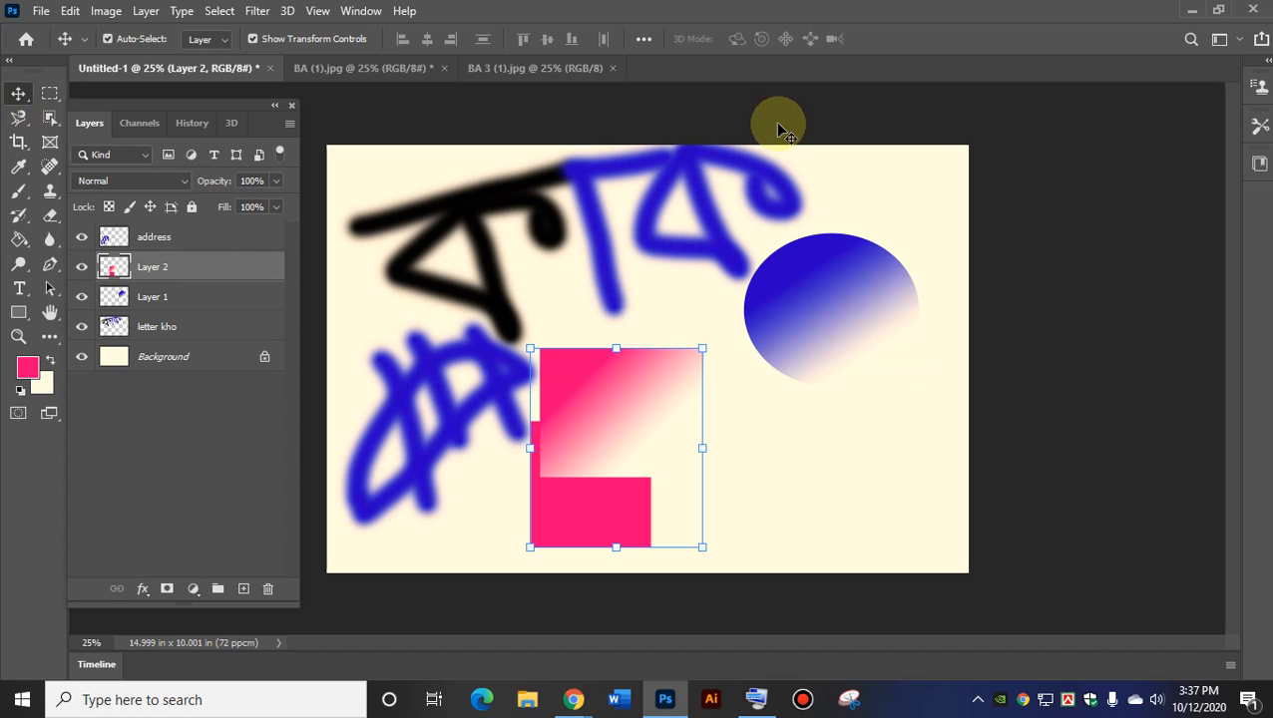
Merge the address, Layer 1, Layer 2 and letter kho layers into one layer.
{"action": "left_click", "coordinate": [163, 236]}
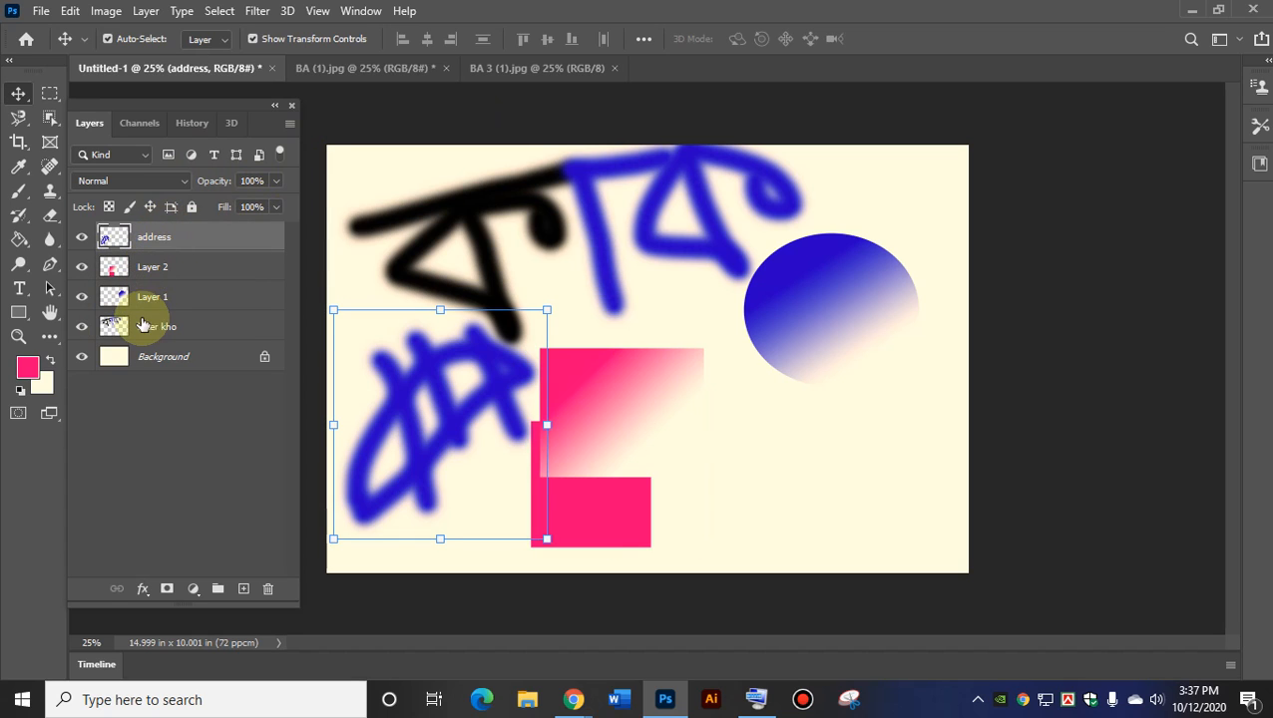
{"action": "left_click", "coordinate": [150, 327], "text": "shift"}
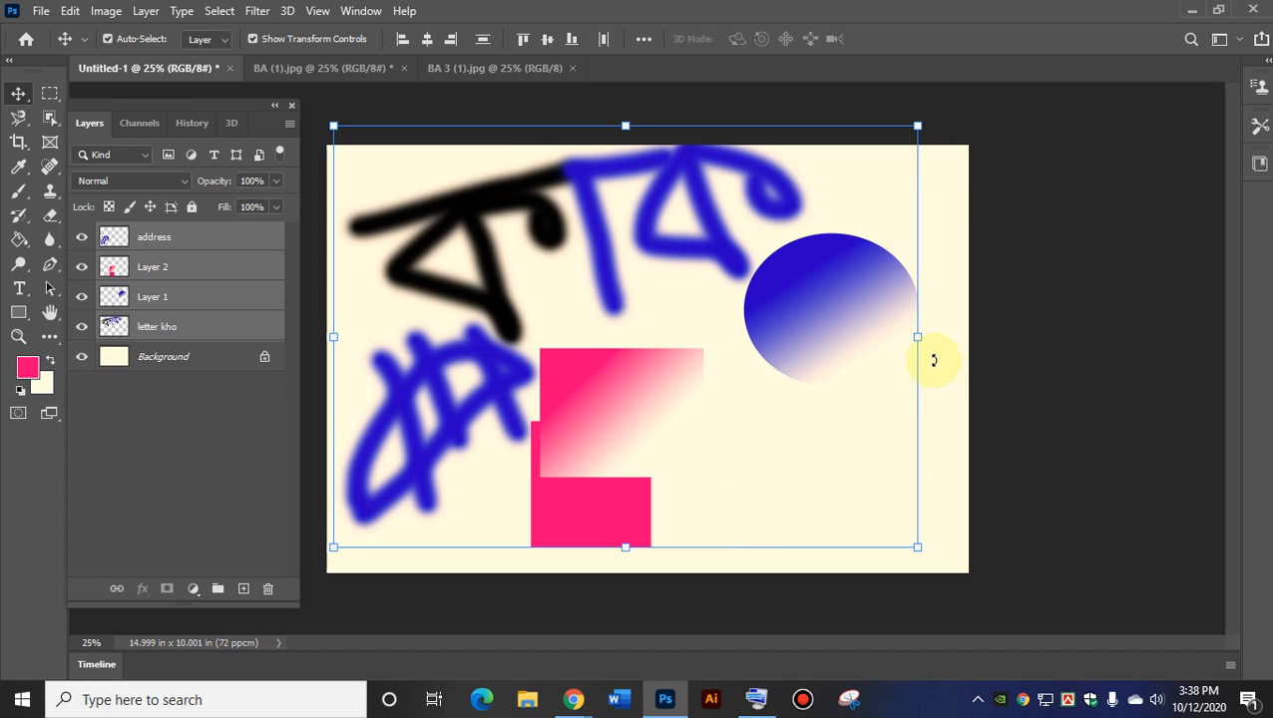
{"action": "right_click", "coordinate": [157, 264]}
{"action": "left_click", "coordinate": [239, 553]}
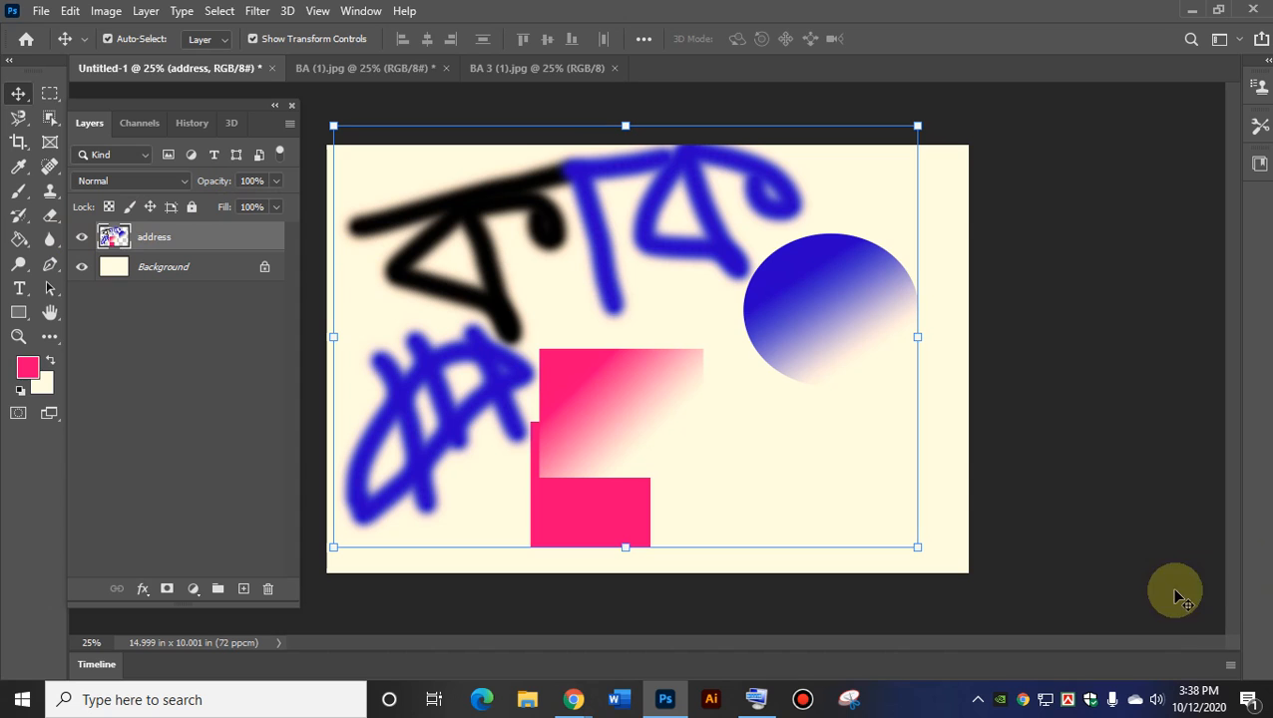
Shift the merged artwork right and down, then switch to the Google Meet window.
{"action": "left_click_drag", "start_coordinate": [604, 409], "coordinate": [667, 441]}
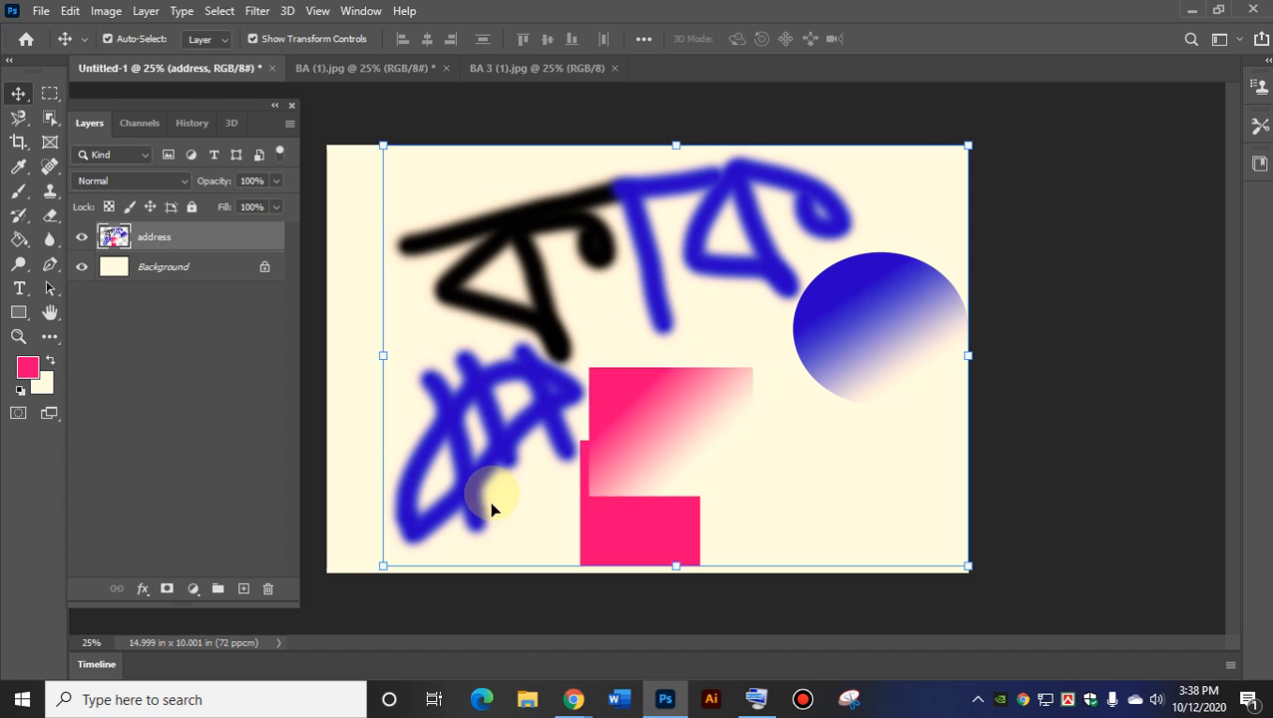
{"action": "mouse_move", "coordinate": [572, 703]}
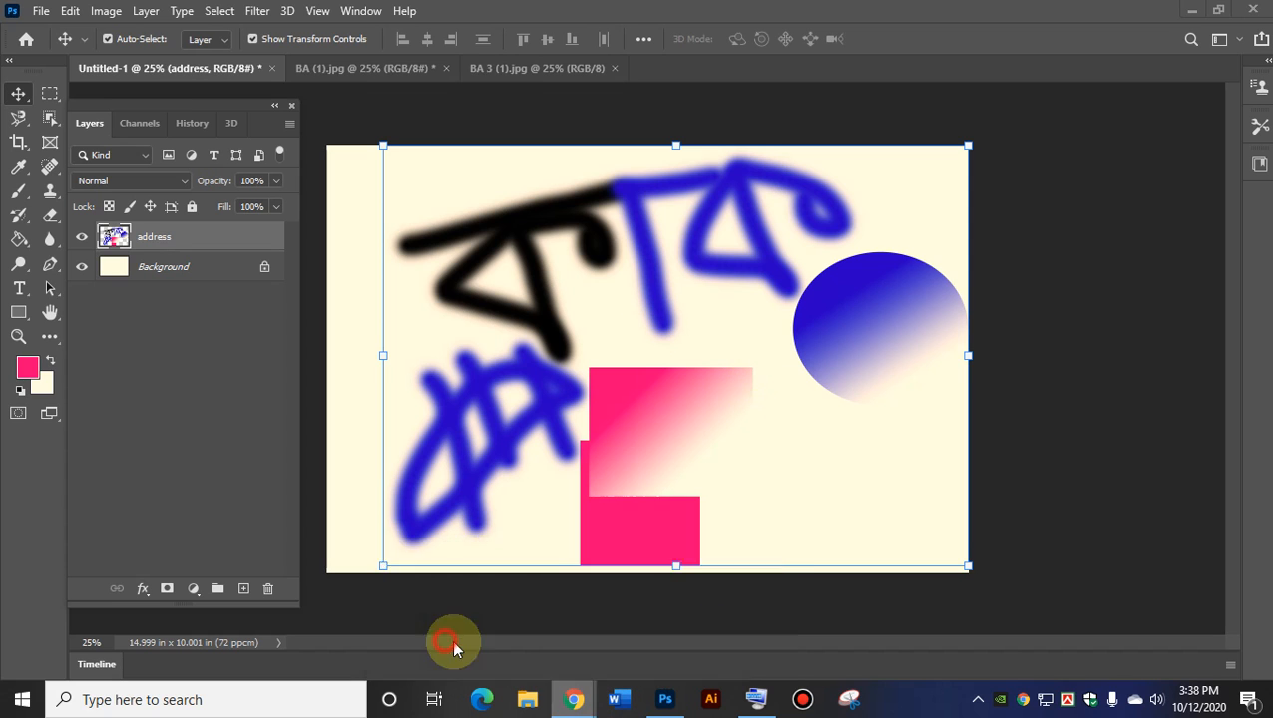
{"action": "left_click", "coordinate": [398, 659]}
Toggle the Meet microphone and minimize the Chrome meeting window to get back to Photoshop.
{"action": "left_click", "coordinate": [372, 642]}
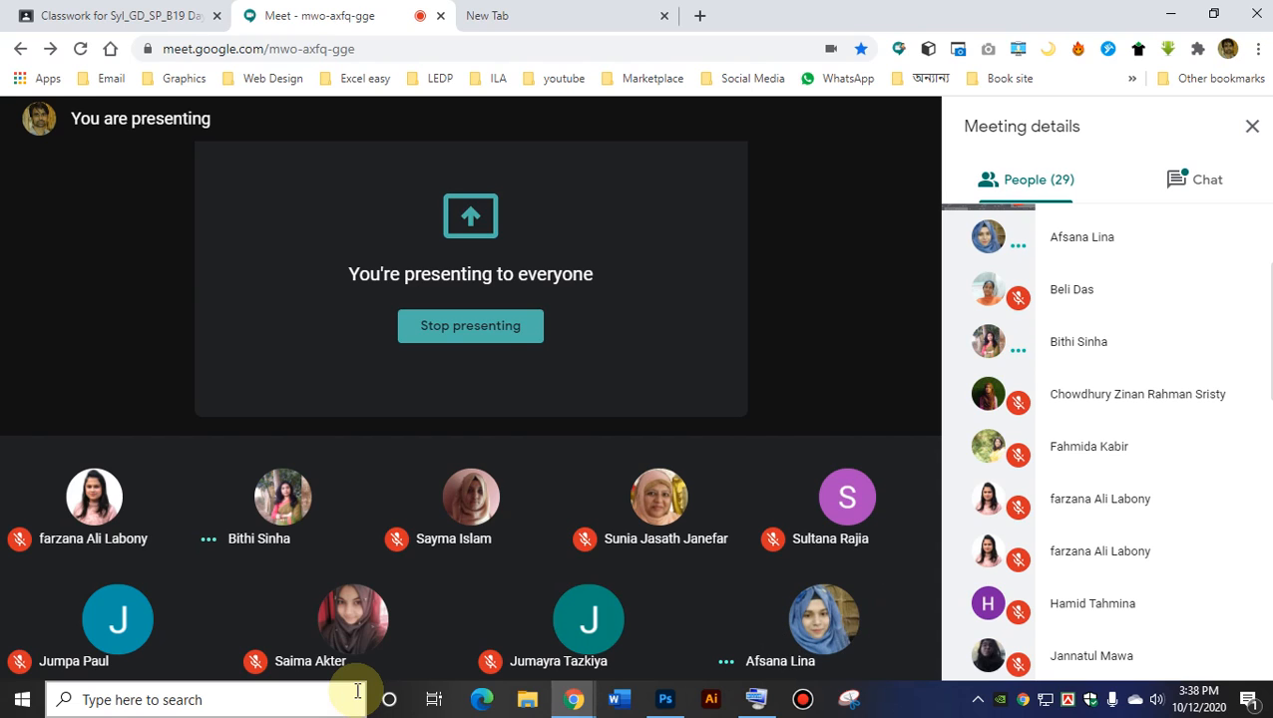
{"action": "mouse_move", "coordinate": [360, 668]}
{"action": "left_click", "coordinate": [361, 644]}
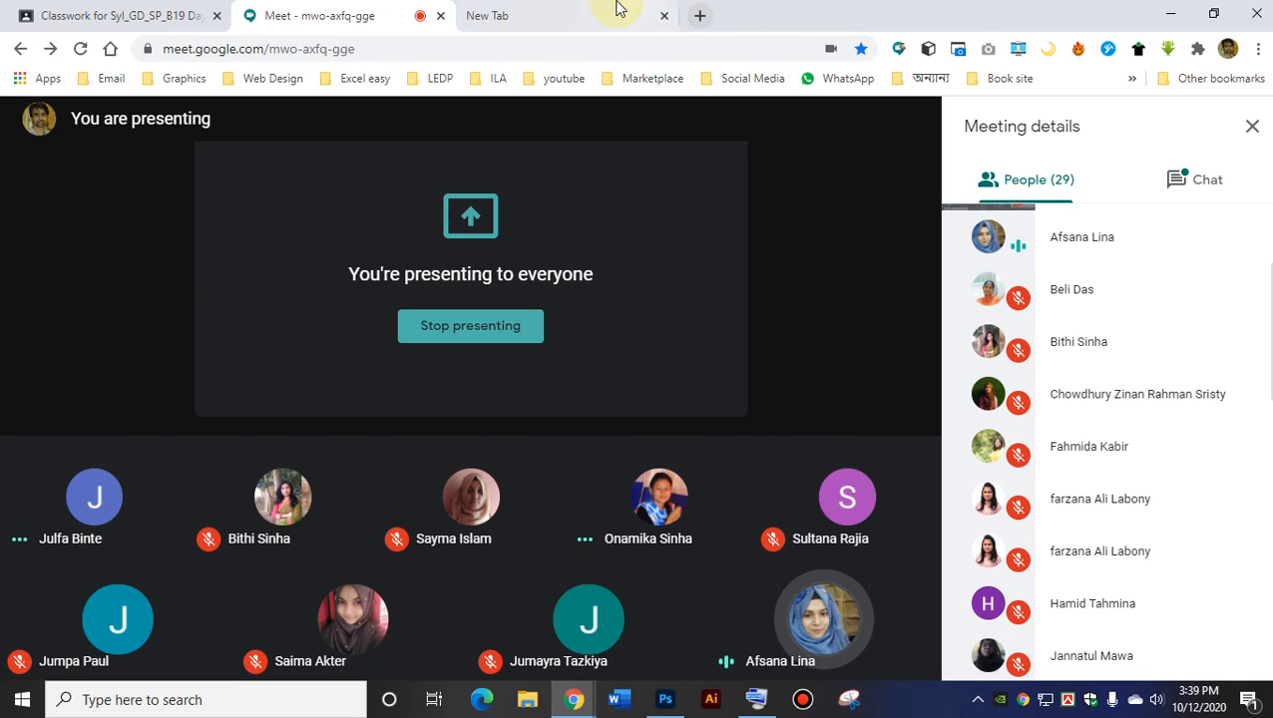
{"action": "mouse_move", "coordinate": [735, 10]}
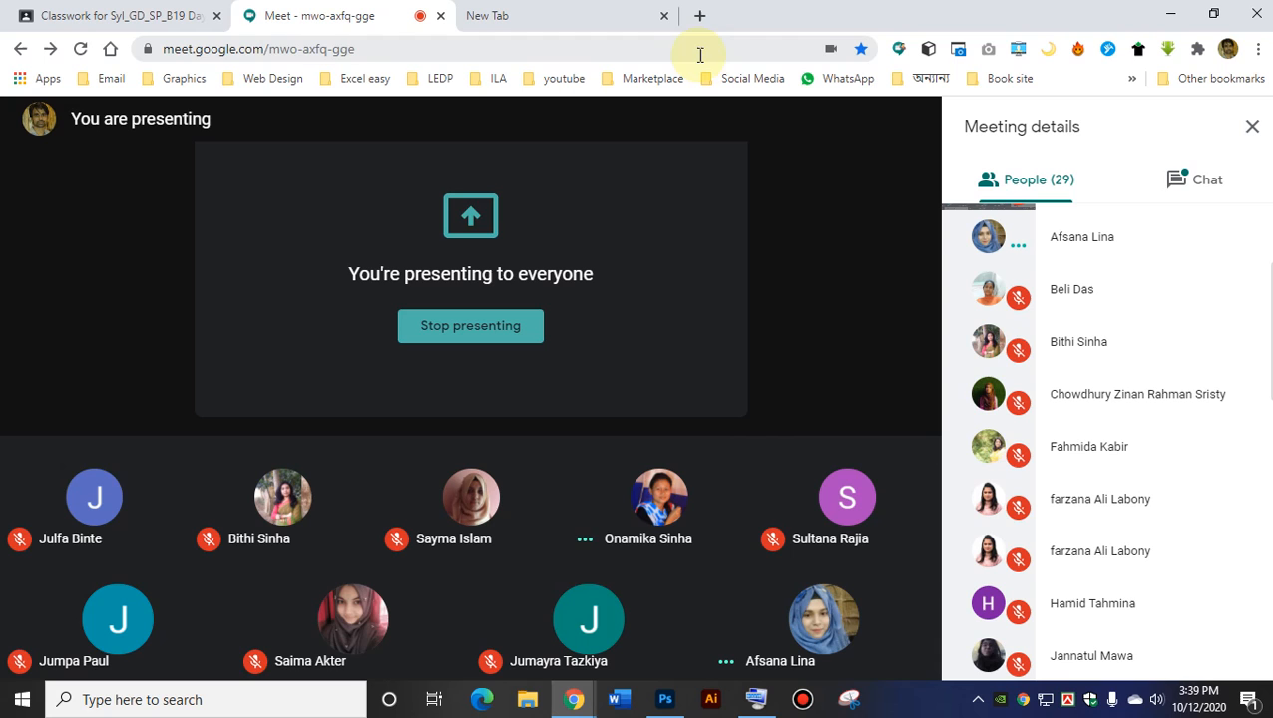
{"action": "left_click", "coordinate": [1169, 14]}
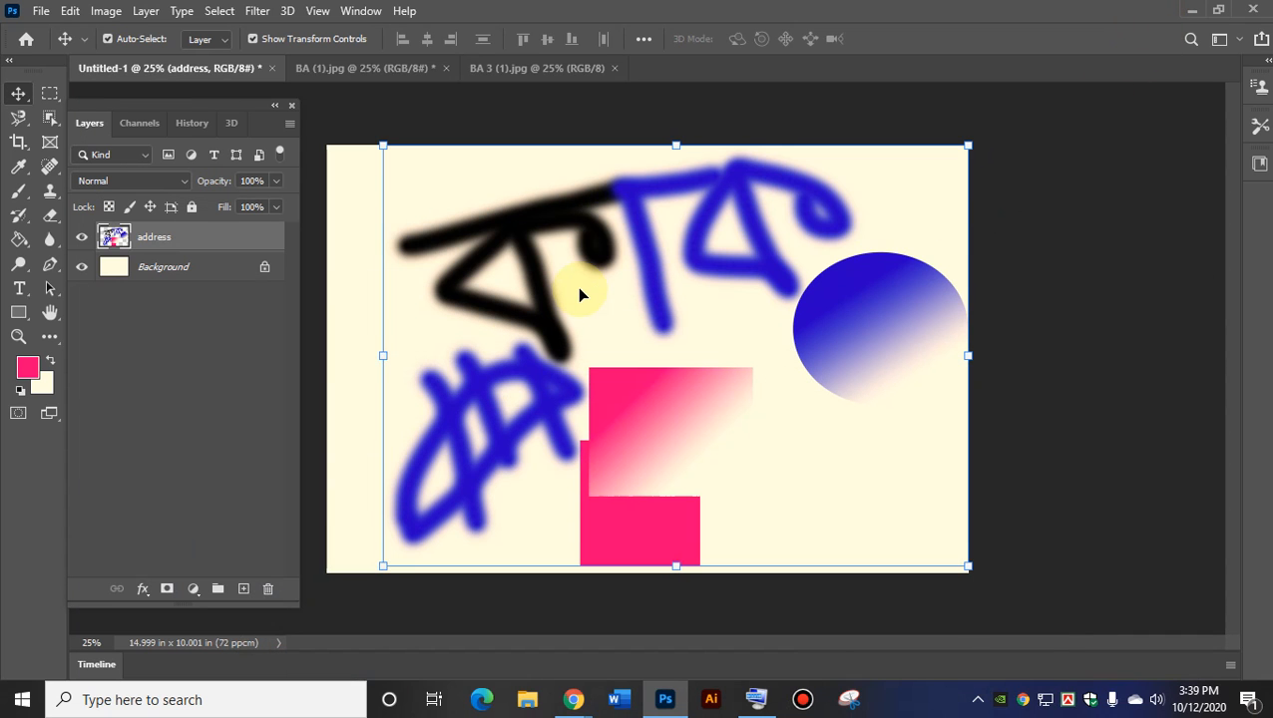
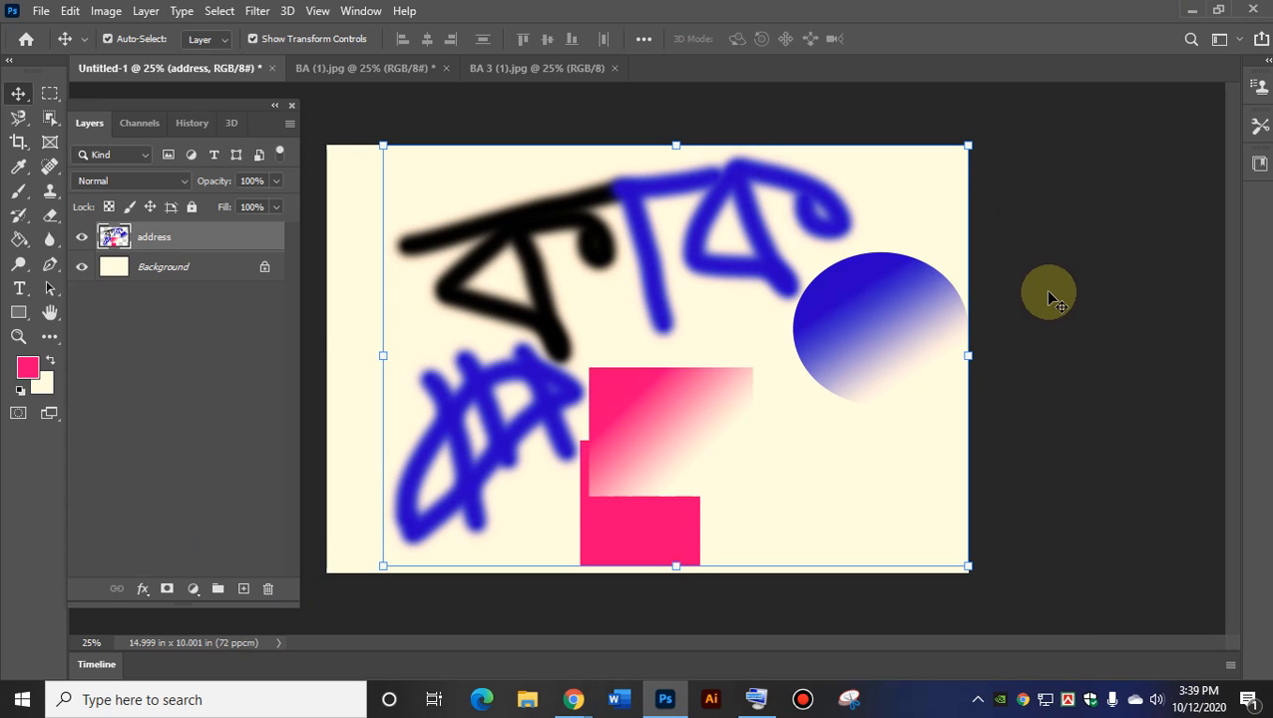
Undo seven steps, back past the rectangle, circle and red drawing moves.
{"action": "key", "text": "ctrl+z"}
{"action": "key", "text": "ctrl+z"}
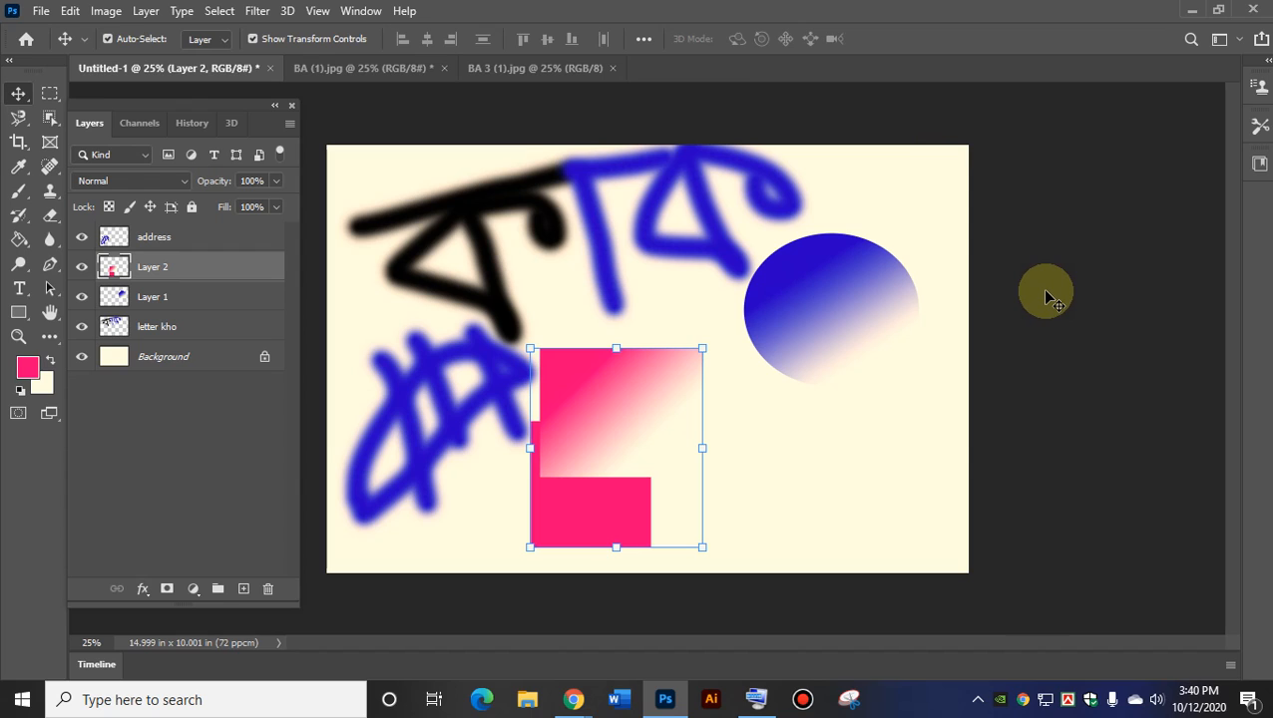
{"action": "key", "text": "ctrl+z"}
{"action": "key", "text": "ctrl+z"}
{"action": "key", "text": "ctrl+z"}
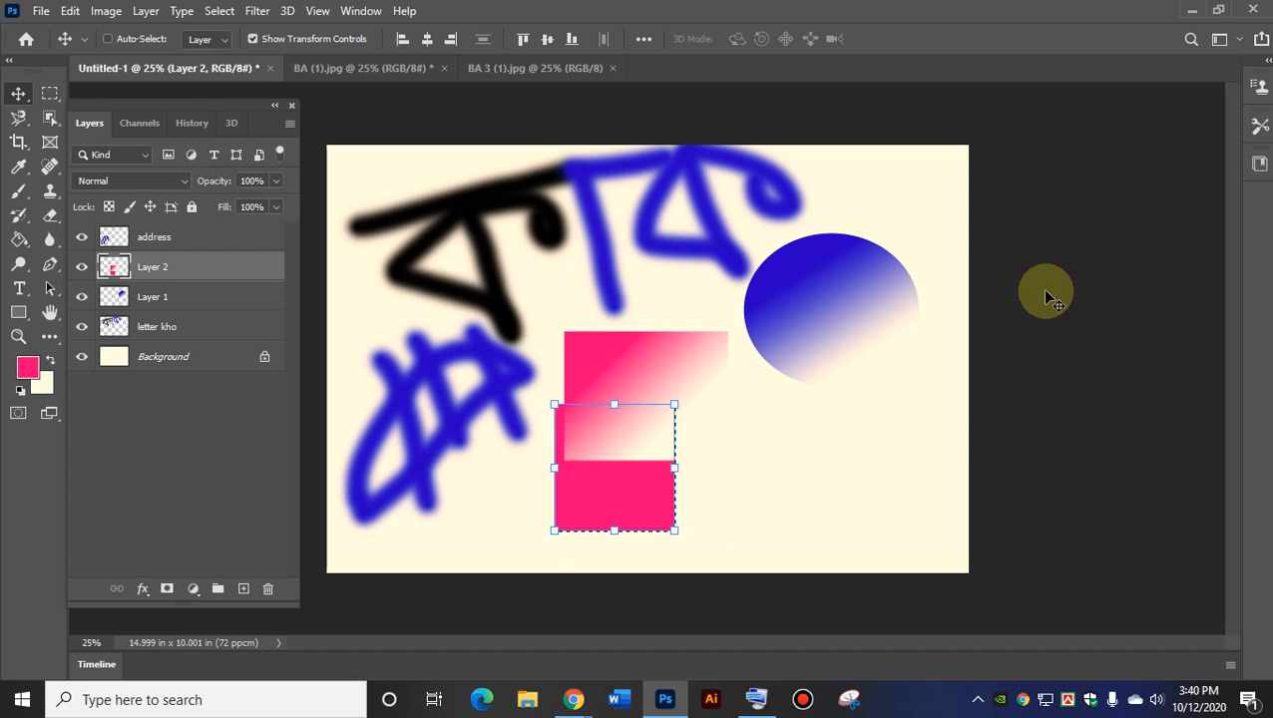
{"action": "key", "text": "ctrl+z"}
{"action": "key", "text": "ctrl+z"}
{"action": "key", "text": "ctrl+z"}
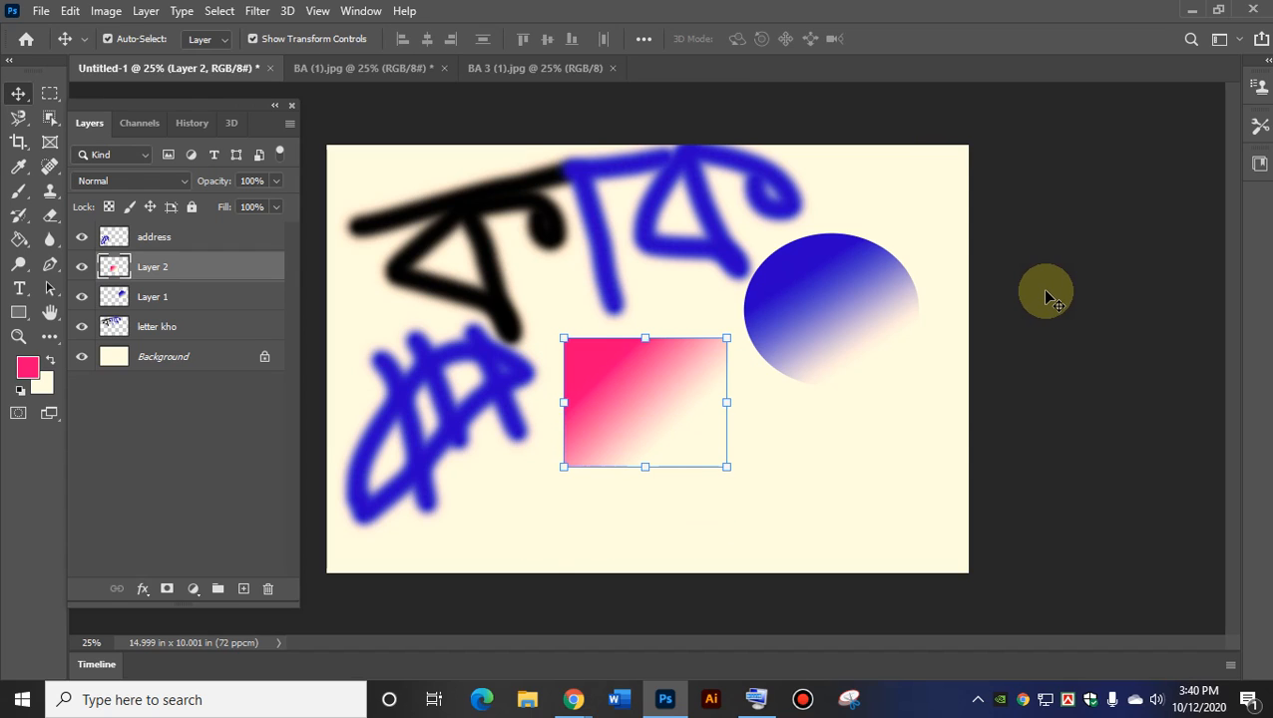
{"action": "key", "text": "ctrl+z"}
{"action": "key", "text": "ctrl+z"}
{"action": "key", "text": "ctrl+z"}
{"action": "key", "text": "ctrl+z"}
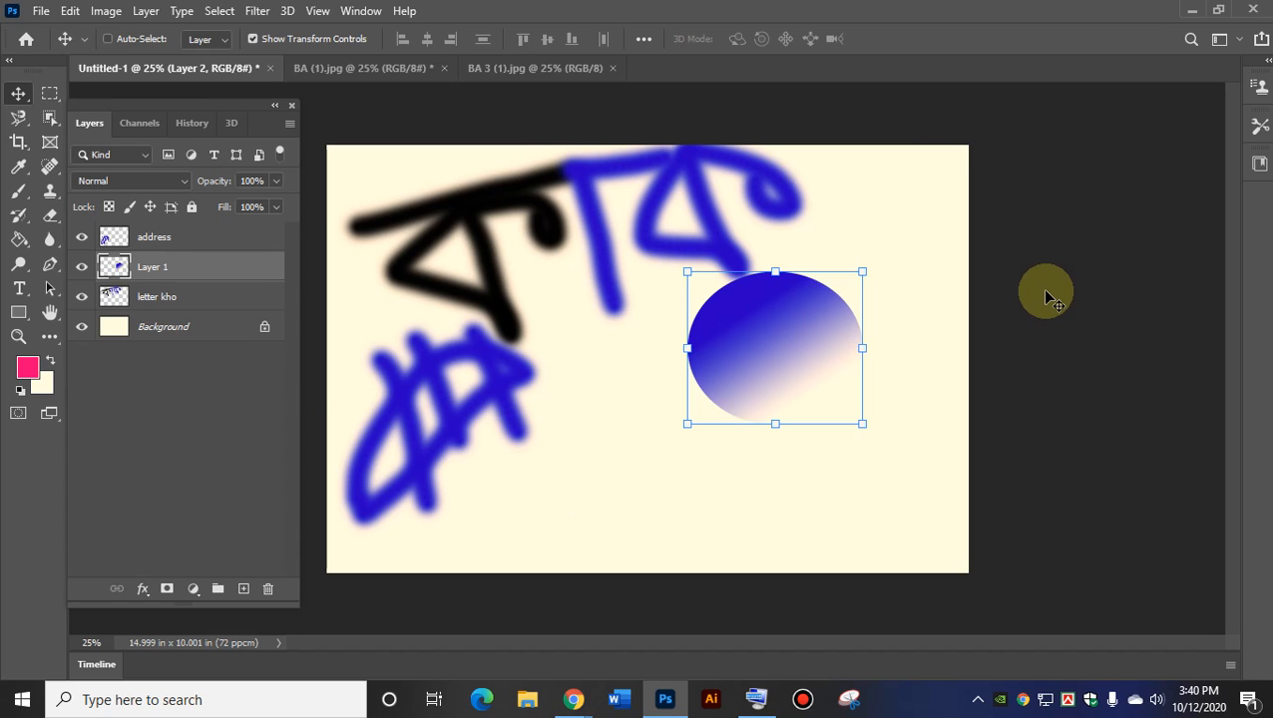
{"action": "key", "text": "ctrl+z"}
{"action": "key", "text": "ctrl+z"}
{"action": "key", "text": "ctrl+z"}
{"action": "key", "text": "ctrl+z"}
{"action": "key", "text": "ctrl+z"}
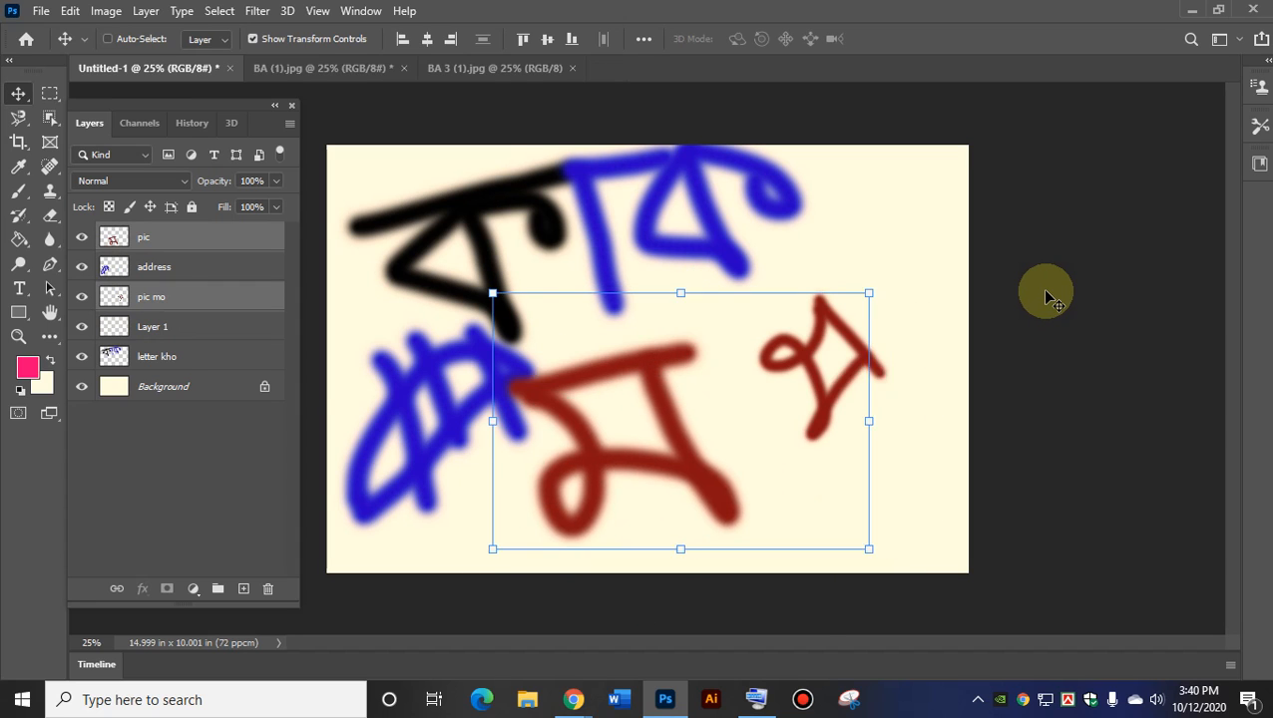
{"action": "key", "text": "ctrl+z"}
{"action": "key", "text": "ctrl+z"}
{"action": "key", "text": "ctrl+z"}
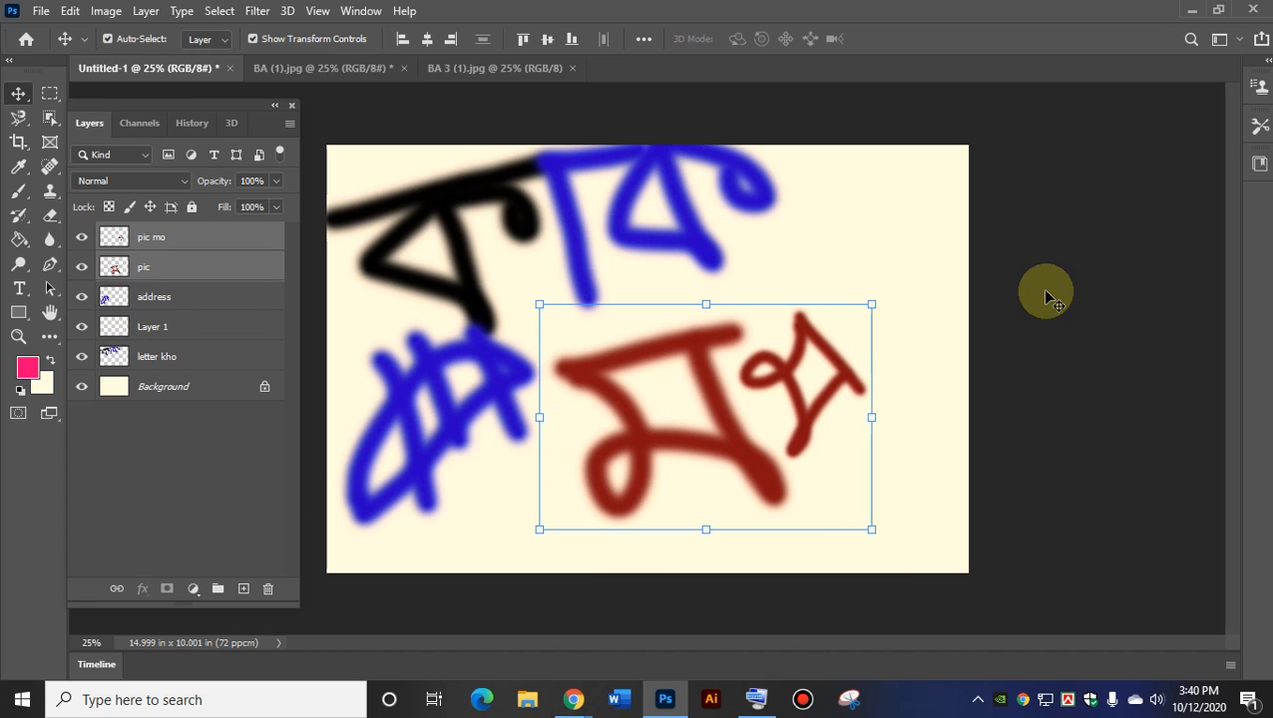
{"action": "key", "text": "ctrl+z"}
{"action": "key", "text": "ctrl+z"}
{"action": "key", "text": "ctrl+z"}
{"action": "key", "text": "ctrl+z"}
{"action": "key", "text": "ctrl+z"}
{"action": "key", "text": "ctrl+z"}
{"action": "key", "text": "ctrl+z"}
{"action": "key", "text": "ctrl+z"}
{"action": "key", "text": "ctrl+z"}
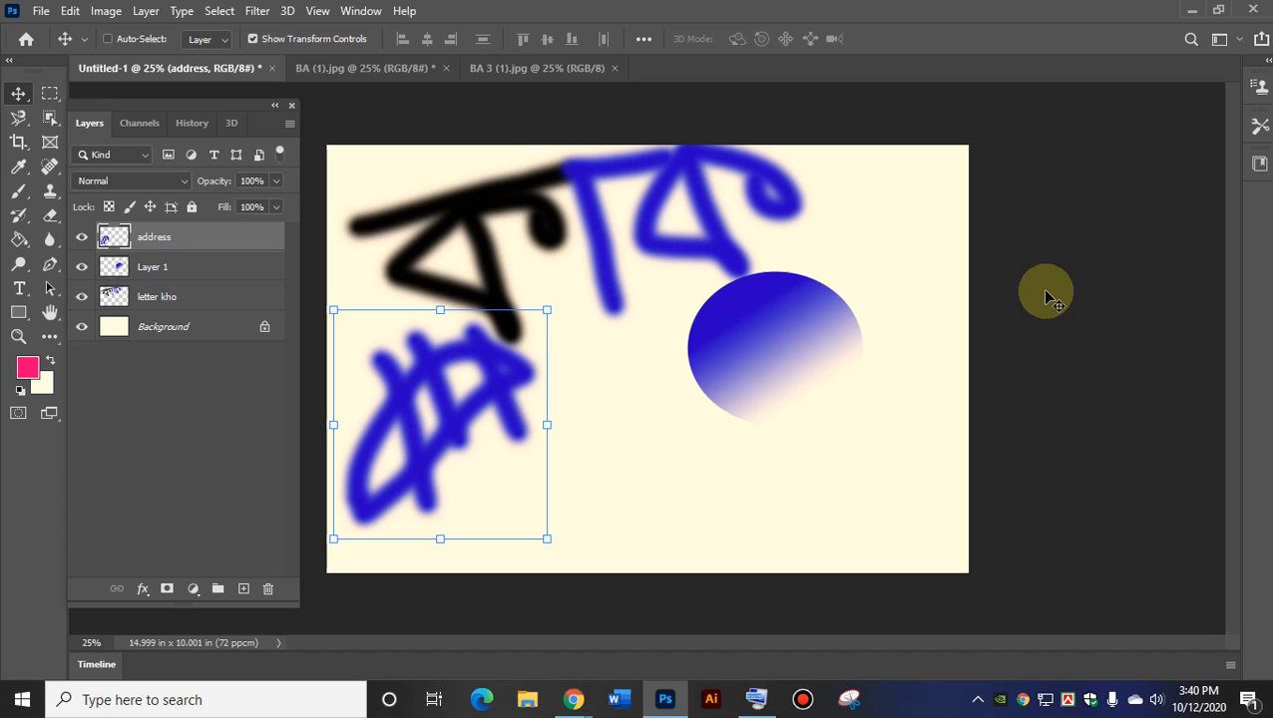
Redo the pink gradient fill and circle moves, nudge the rectangle up, toggle print colour preview.
{"action": "key", "text": "ctrl+shift+z"}
{"action": "key", "text": "ctrl+shift+z"}
{"action": "key", "text": "ctrl+shift+z"}
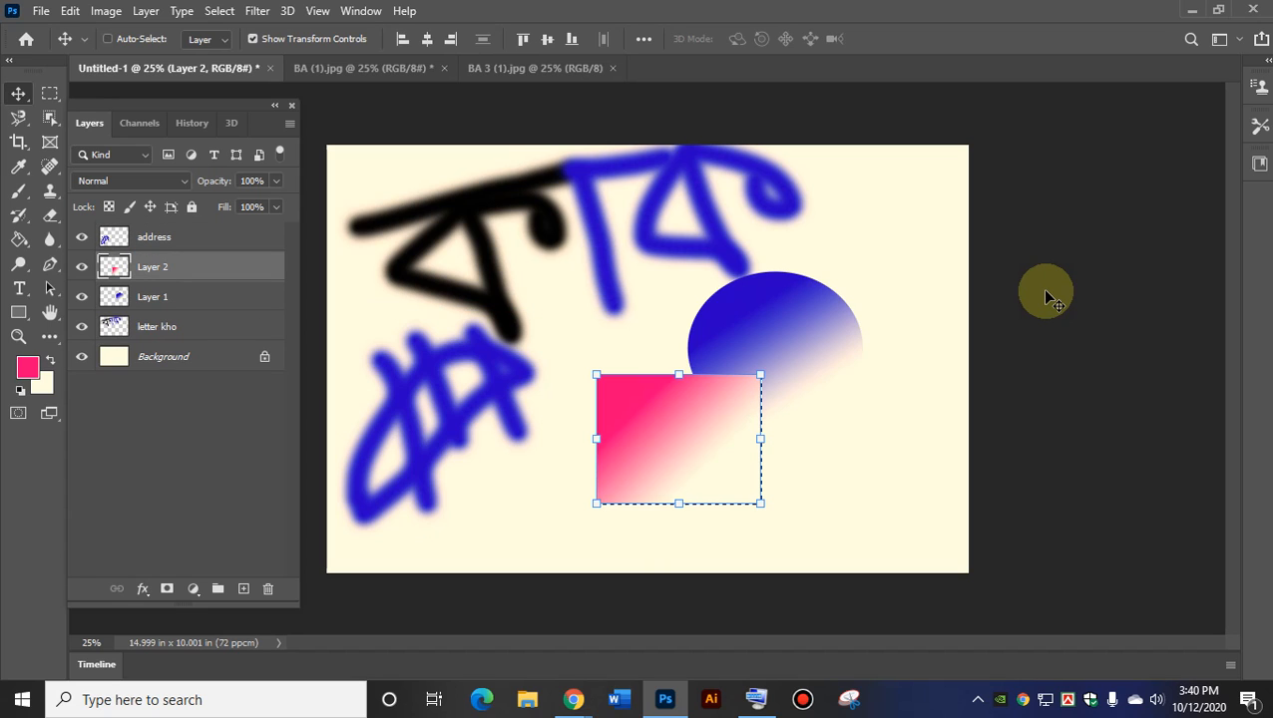
{"action": "key", "text": "ctrl+shift+z"}
{"action": "key", "text": "ctrl+shift+z"}
{"action": "key", "text": "ctrl+shift+z"}
{"action": "key", "text": "ctrl+shift+z"}
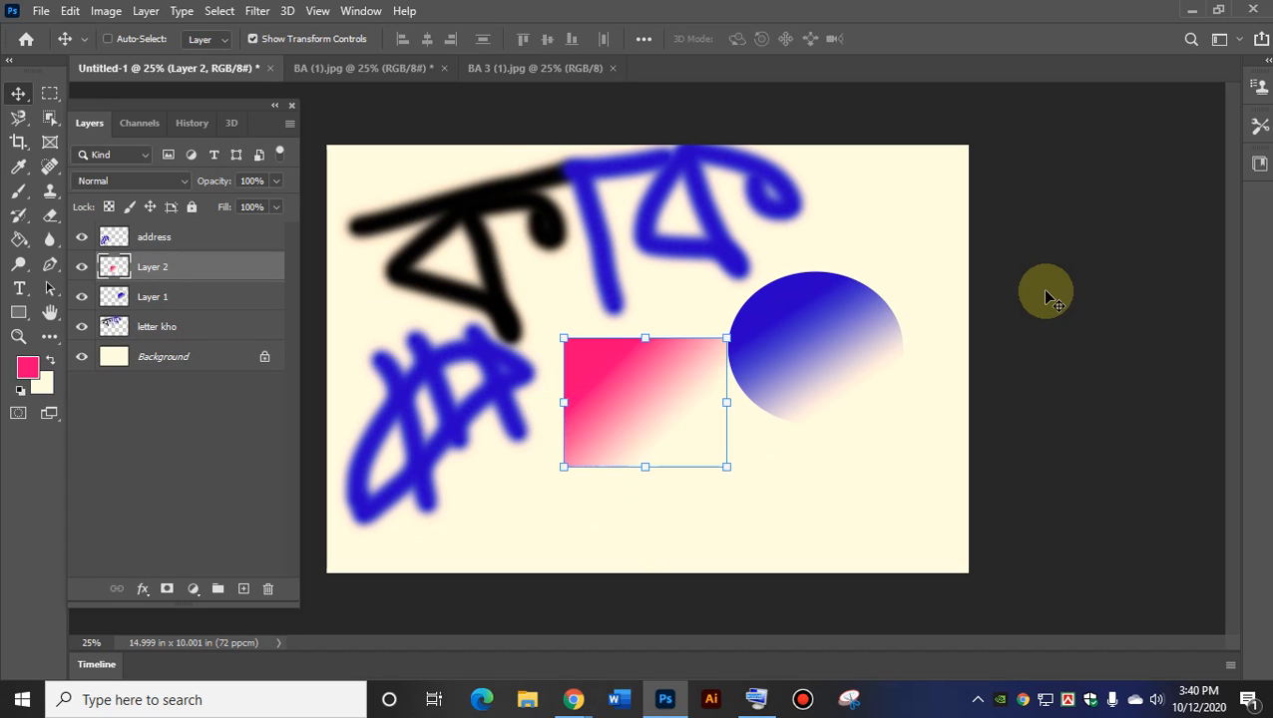
{"action": "key", "text": "ctrl+shift+z"}
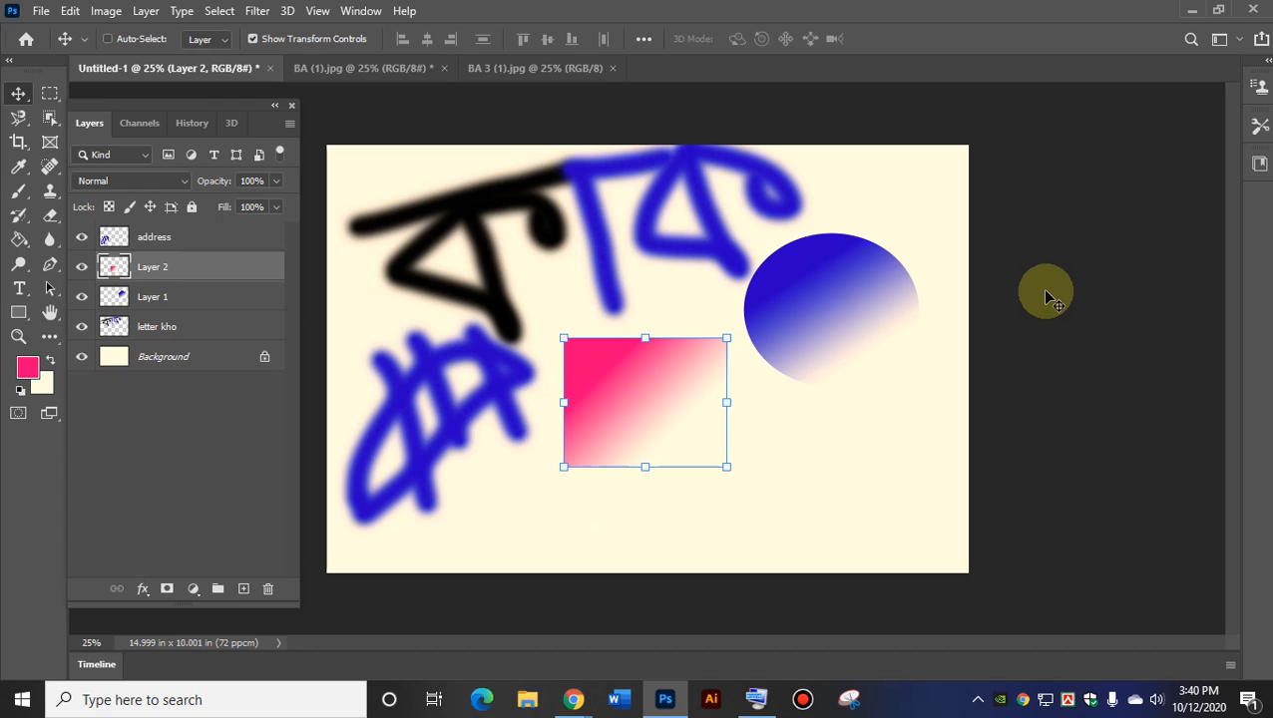
{"action": "key", "text": "shift+Up"}
{"action": "key", "text": "shift+Up"}
{"action": "key", "text": "shift+Up"}
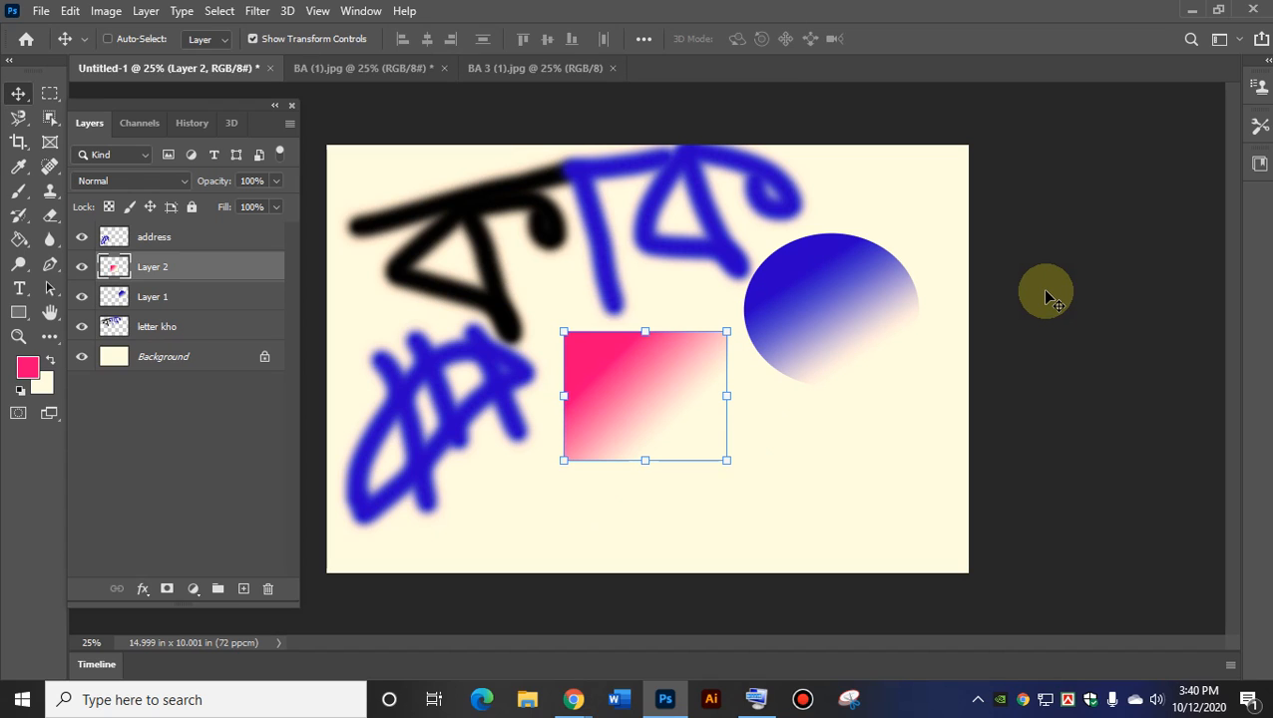
{"action": "key", "text": "ctrl+y"}
{"action": "key", "text": "ctrl+y"}
{"action": "key", "text": "ctrl+y"}
{"action": "key", "text": "ctrl+y"}
{"action": "key", "text": "ctrl+y"}
{"action": "key", "text": "ctrl+y"}
Bring back the on-screen keyboard, move it aside, and deselect the pink rectangle layer.
{"action": "left_click", "coordinate": [758, 691]}
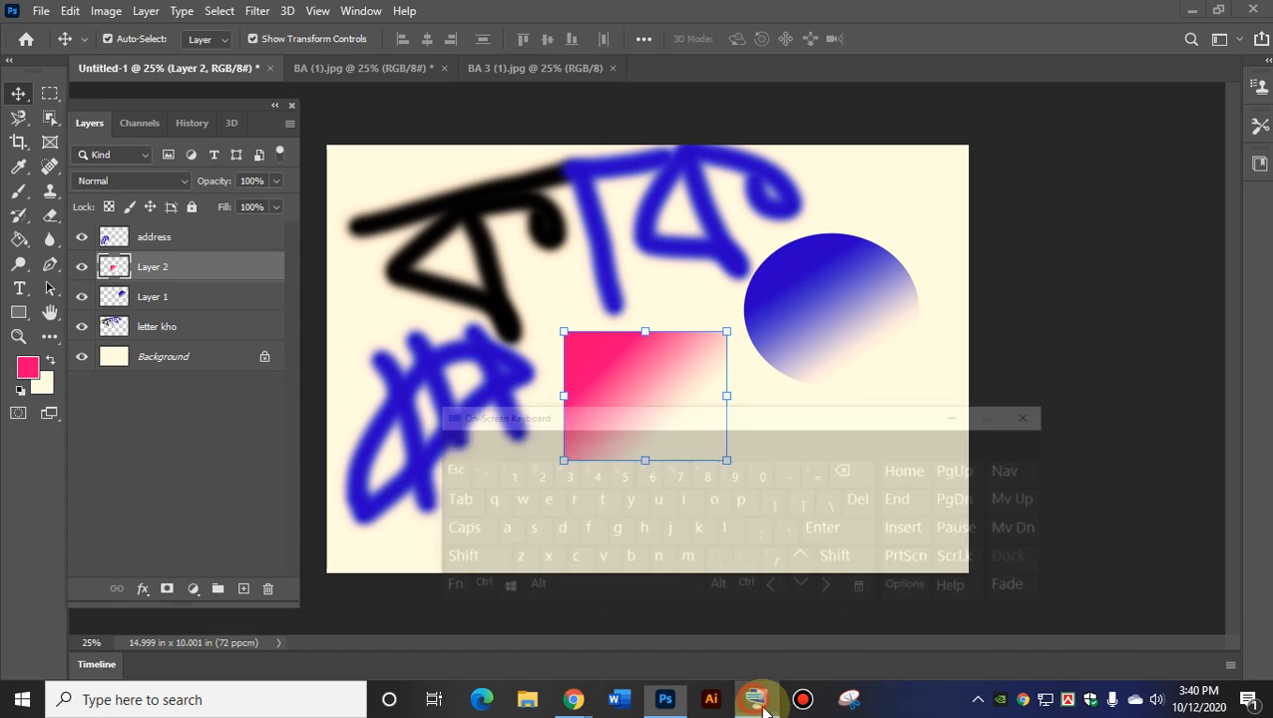
{"action": "left_click_drag", "start_coordinate": [801, 355], "coordinate": [999, 12]}
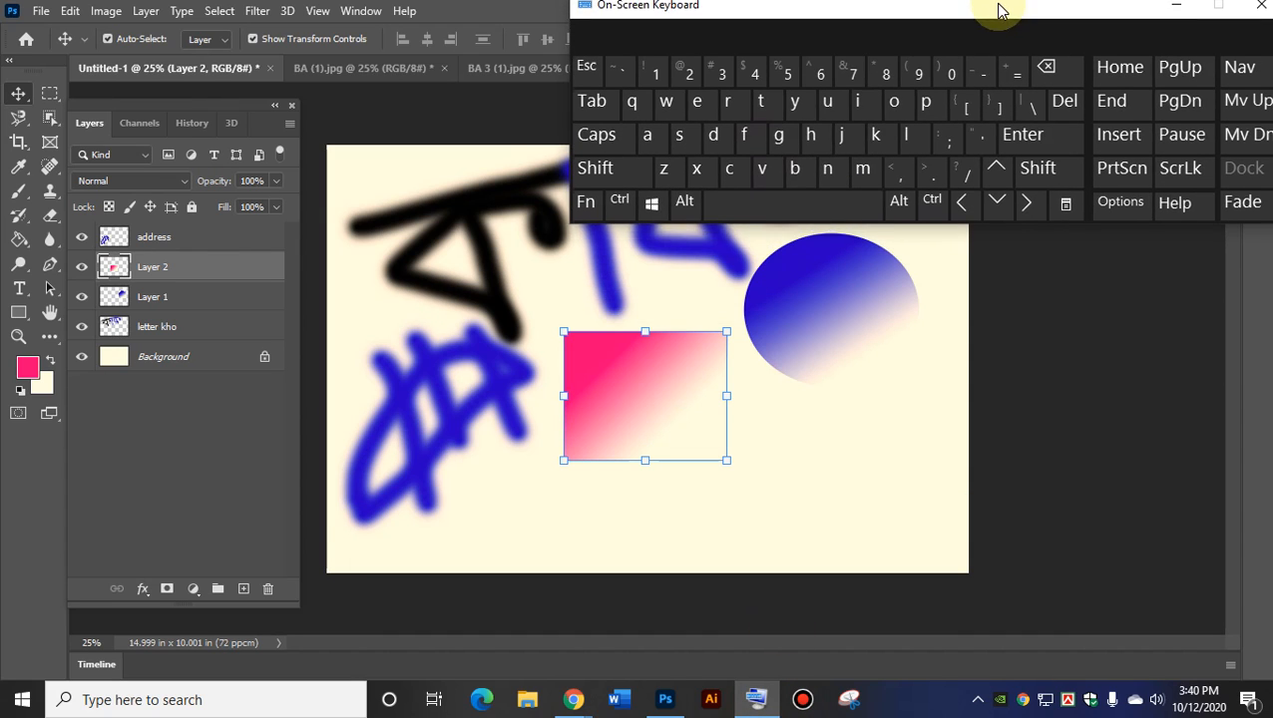
{"action": "left_click", "coordinate": [621, 214]}
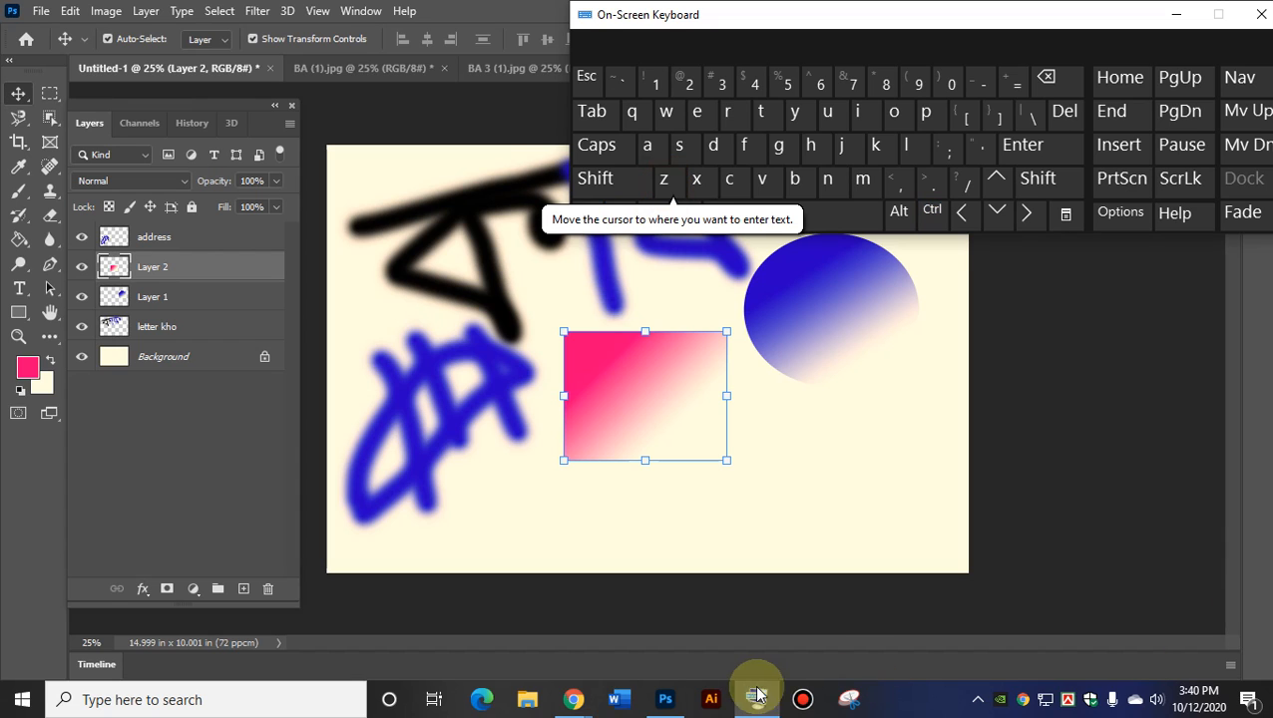
{"action": "left_click", "coordinate": [489, 361]}
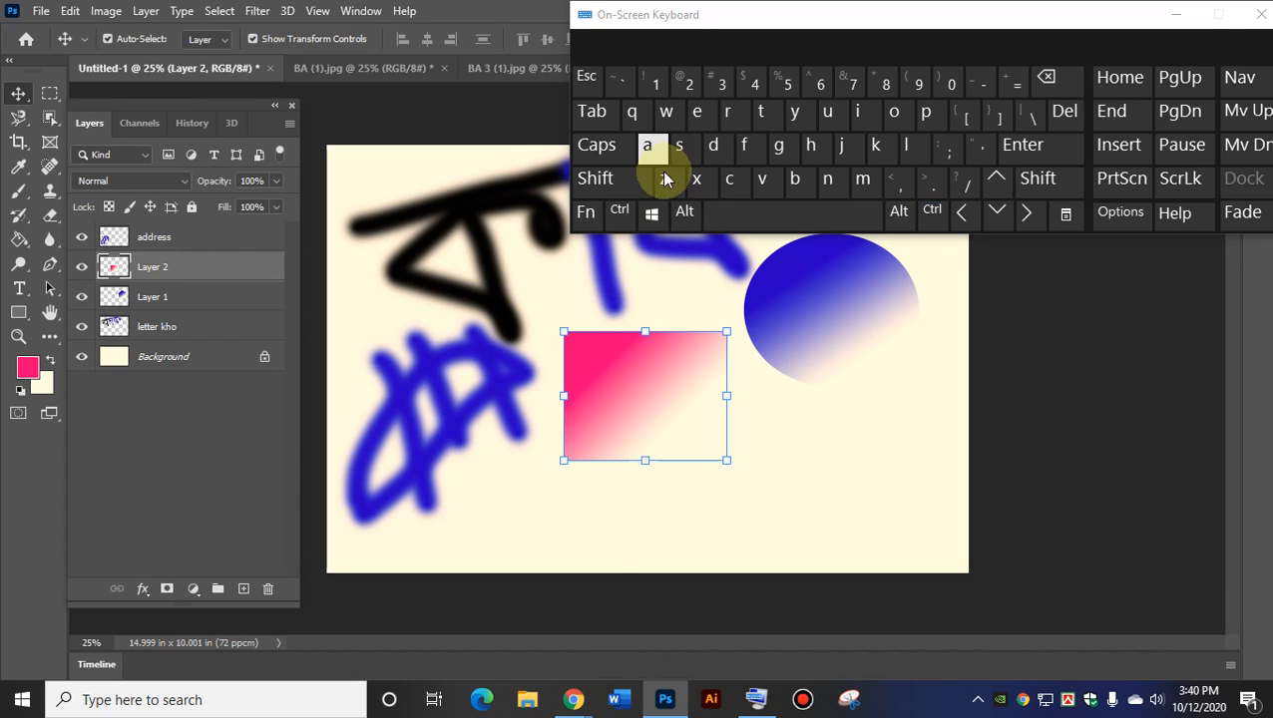
{"action": "left_click", "coordinate": [841, 404]}
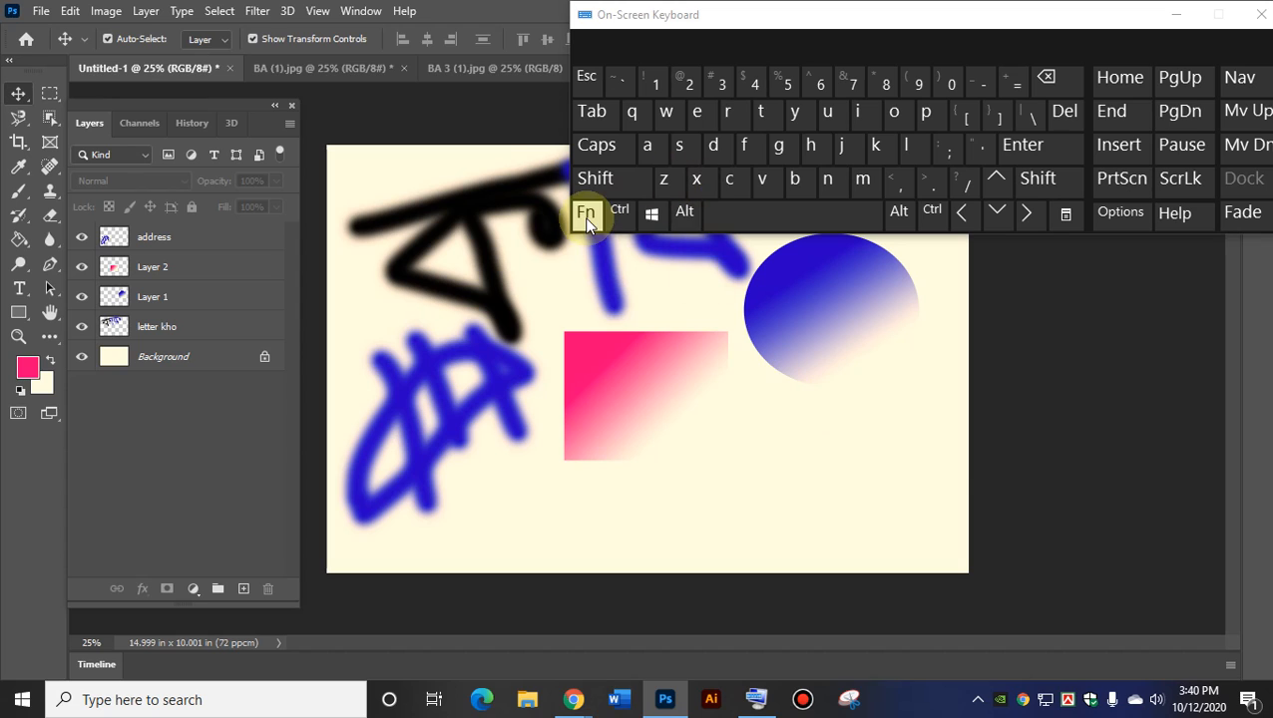
Undo repeatedly from the on-screen keyboard, back to the red drawing's earlier moves.
{"action": "left_click", "coordinate": [620, 212]}
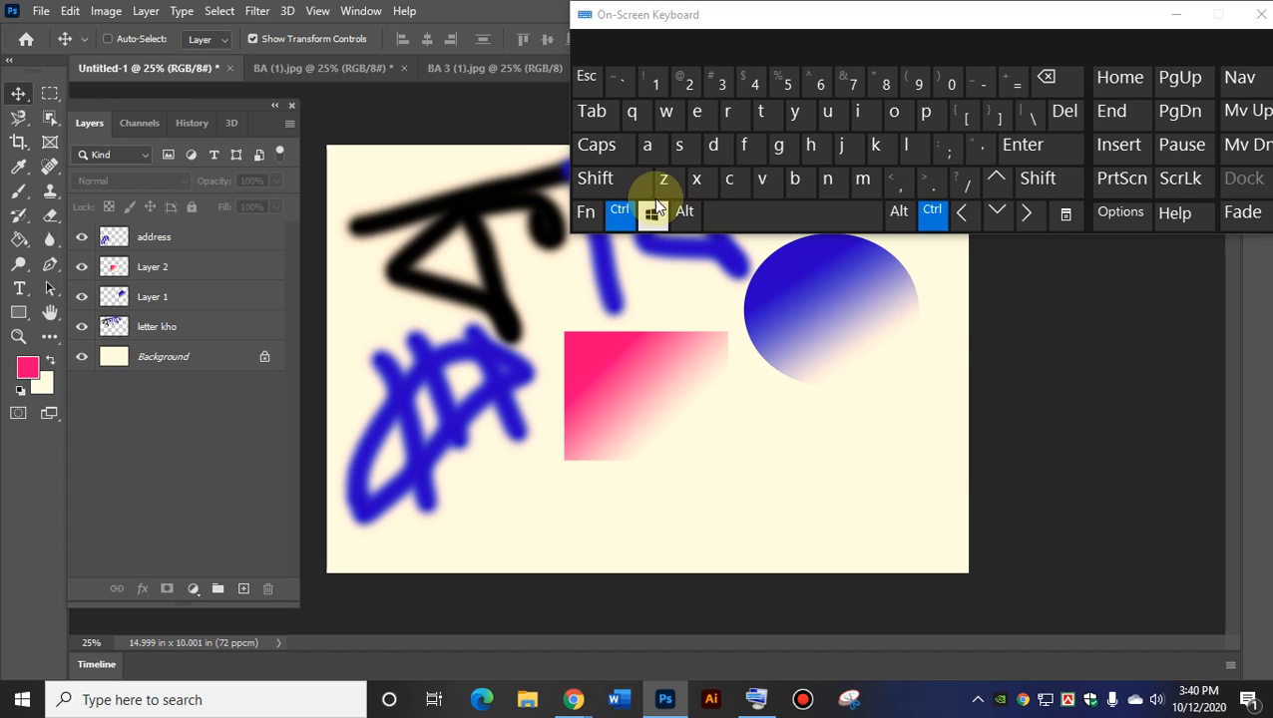
{"action": "left_click", "coordinate": [665, 182]}
{"action": "left_click", "coordinate": [667, 186]}
{"action": "left_click", "coordinate": [667, 185]}
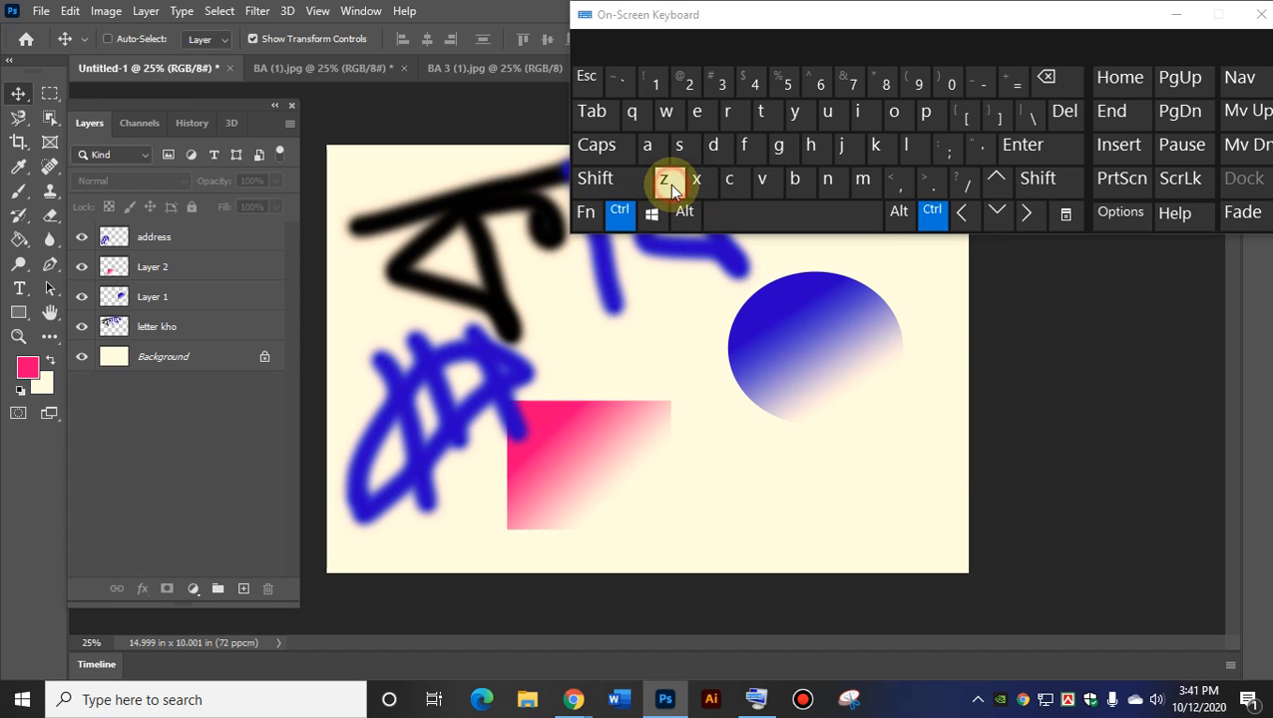
{"action": "left_click", "coordinate": [669, 186]}
{"action": "left_click", "coordinate": [671, 186]}
{"action": "left_click", "coordinate": [670, 187]}
{"action": "left_click", "coordinate": [671, 186]}
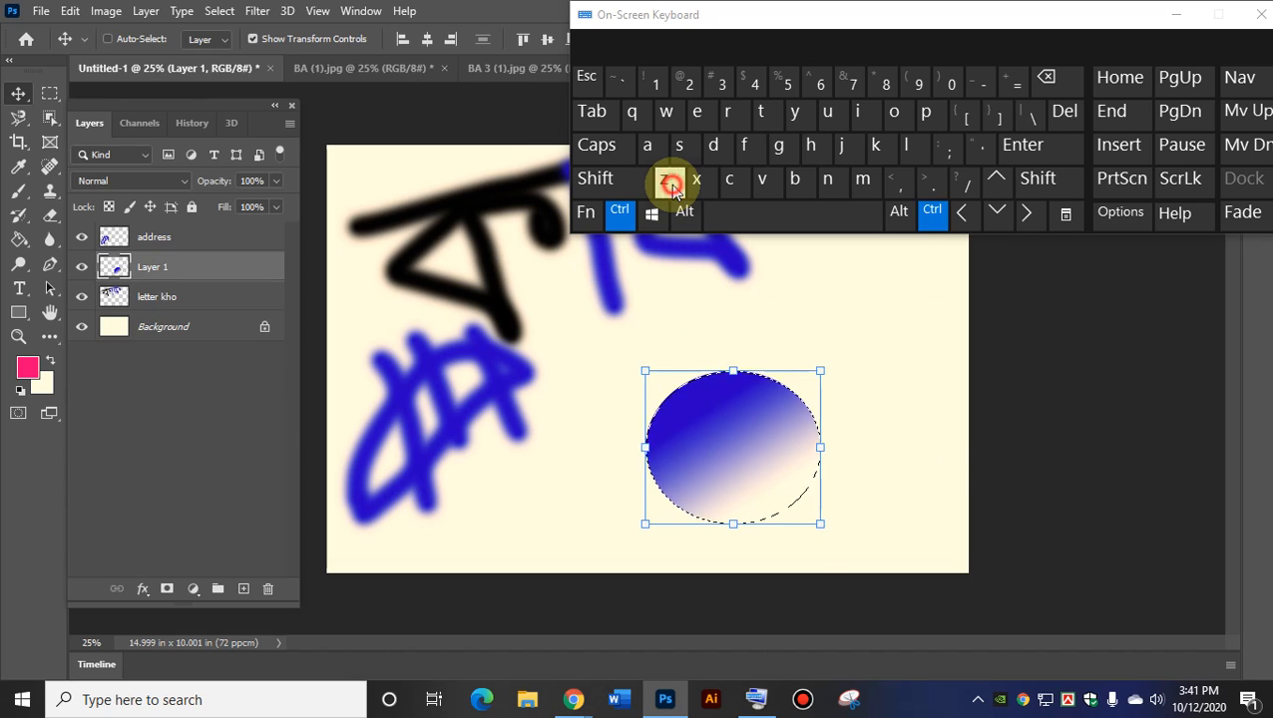
{"action": "left_click", "coordinate": [670, 187]}
{"action": "left_click", "coordinate": [671, 187]}
{"action": "left_click", "coordinate": [673, 187]}
{"action": "left_click", "coordinate": [672, 187]}
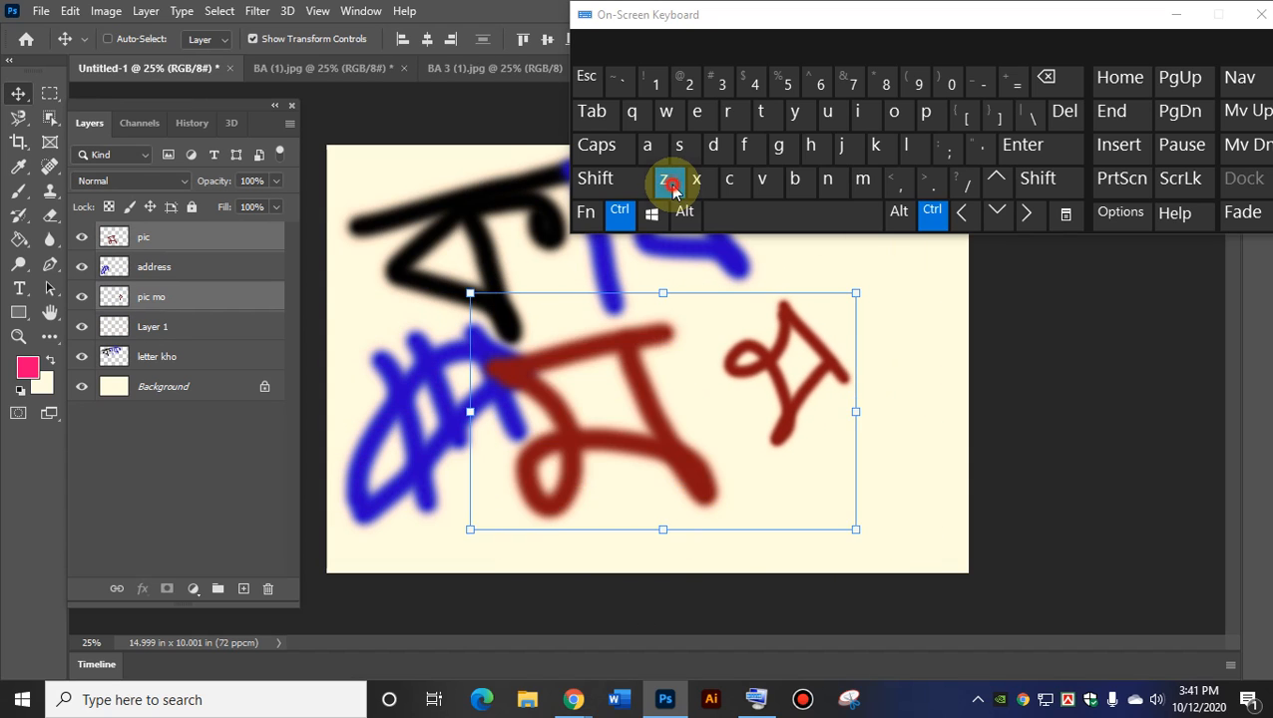
{"action": "left_click", "coordinate": [673, 188]}
{"action": "left_click", "coordinate": [673, 188]}
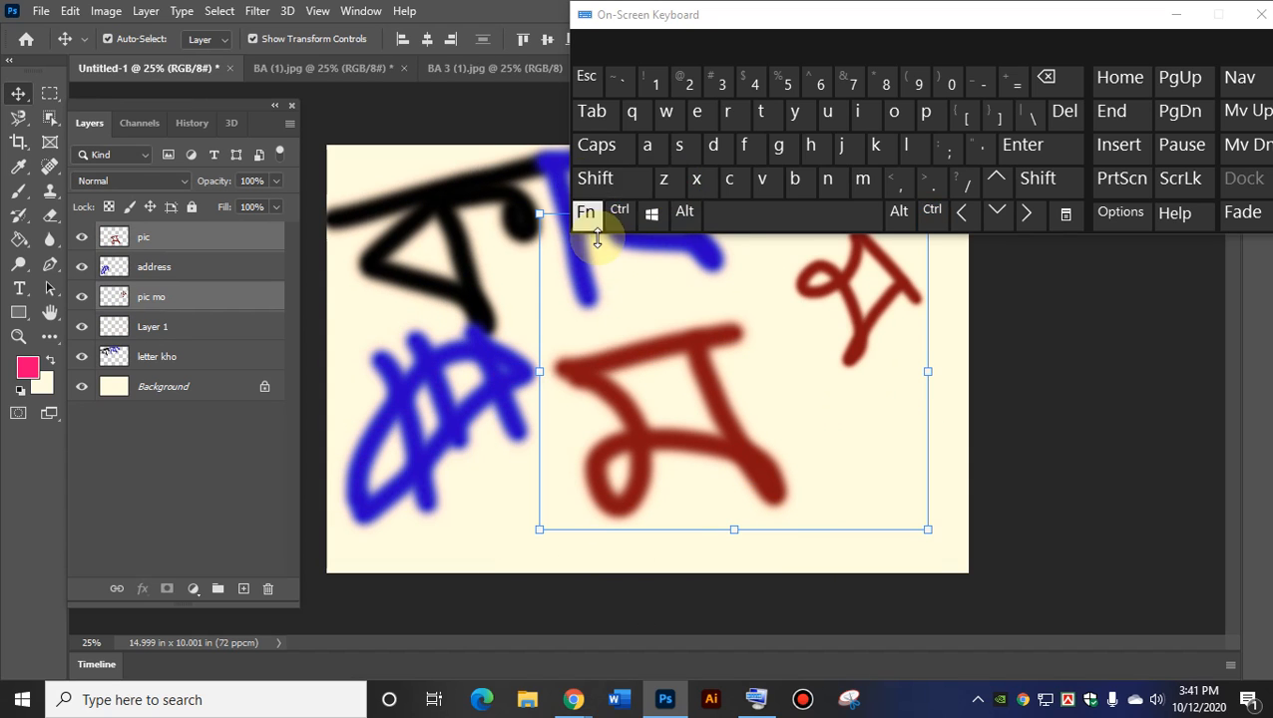
Redo the red drawing's moves and the blue gradient circle with Ctrl+Shift+Z.
{"action": "key", "text": "ctrl+shift"}
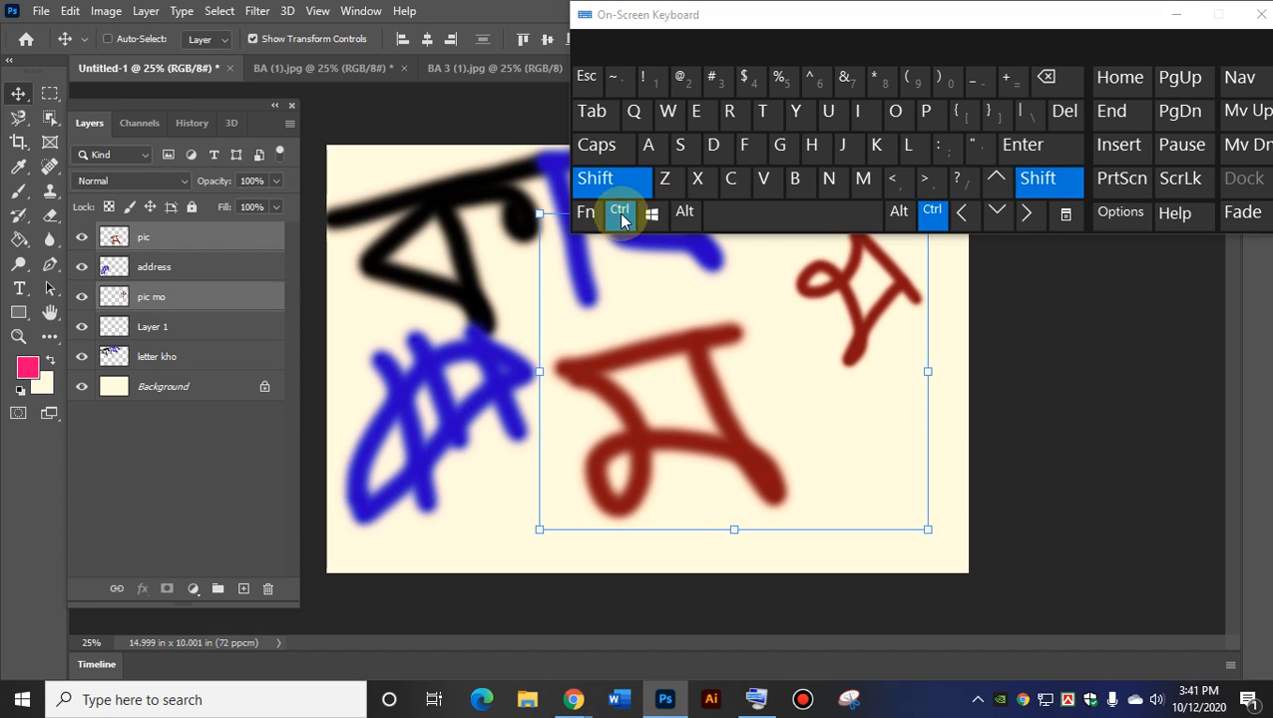
{"action": "left_click", "coordinate": [665, 184]}
{"action": "left_click", "coordinate": [664, 184]}
{"action": "left_click", "coordinate": [664, 183]}
{"action": "left_click", "coordinate": [664, 184]}
{"action": "left_click", "coordinate": [664, 184]}
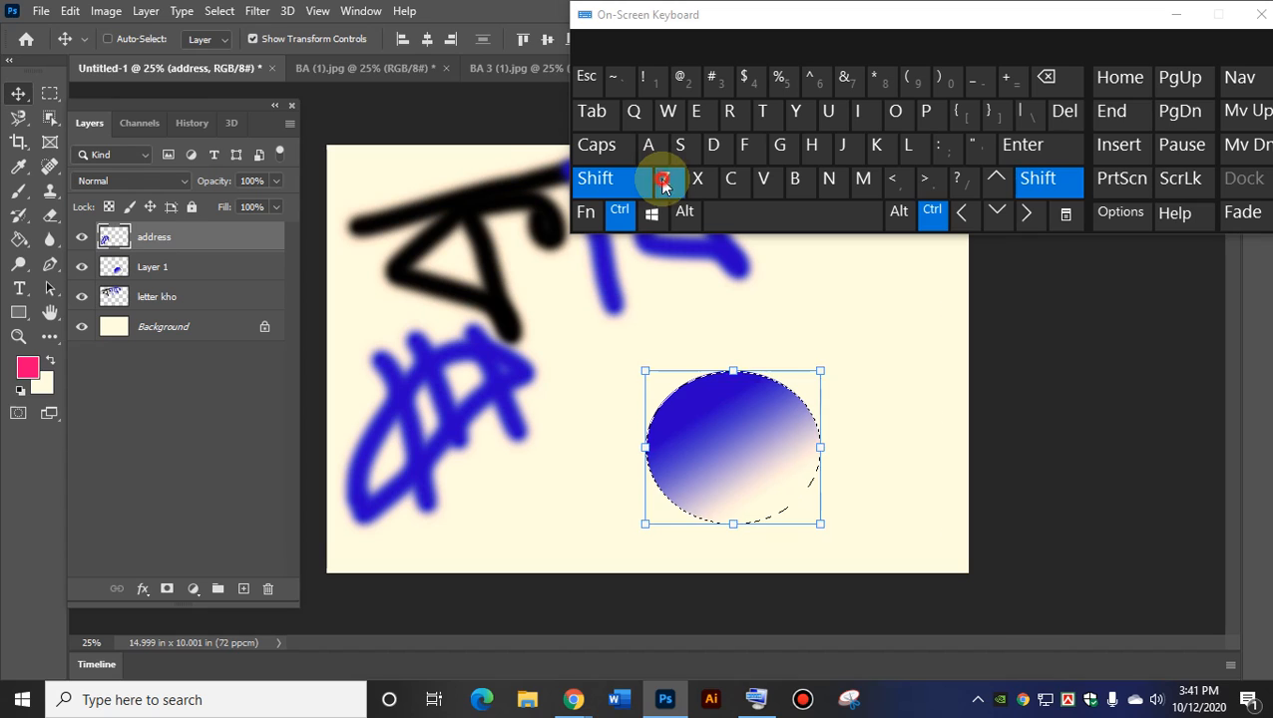
{"action": "left_click", "coordinate": [665, 183]}
{"action": "left_click", "coordinate": [664, 184]}
{"action": "left_click", "coordinate": [665, 184]}
Redo the pink gradient rectangle on Layer 2, its moves, fills and final deselect.
{"action": "left_click", "coordinate": [665, 184]}
{"action": "left_click", "coordinate": [665, 184]}
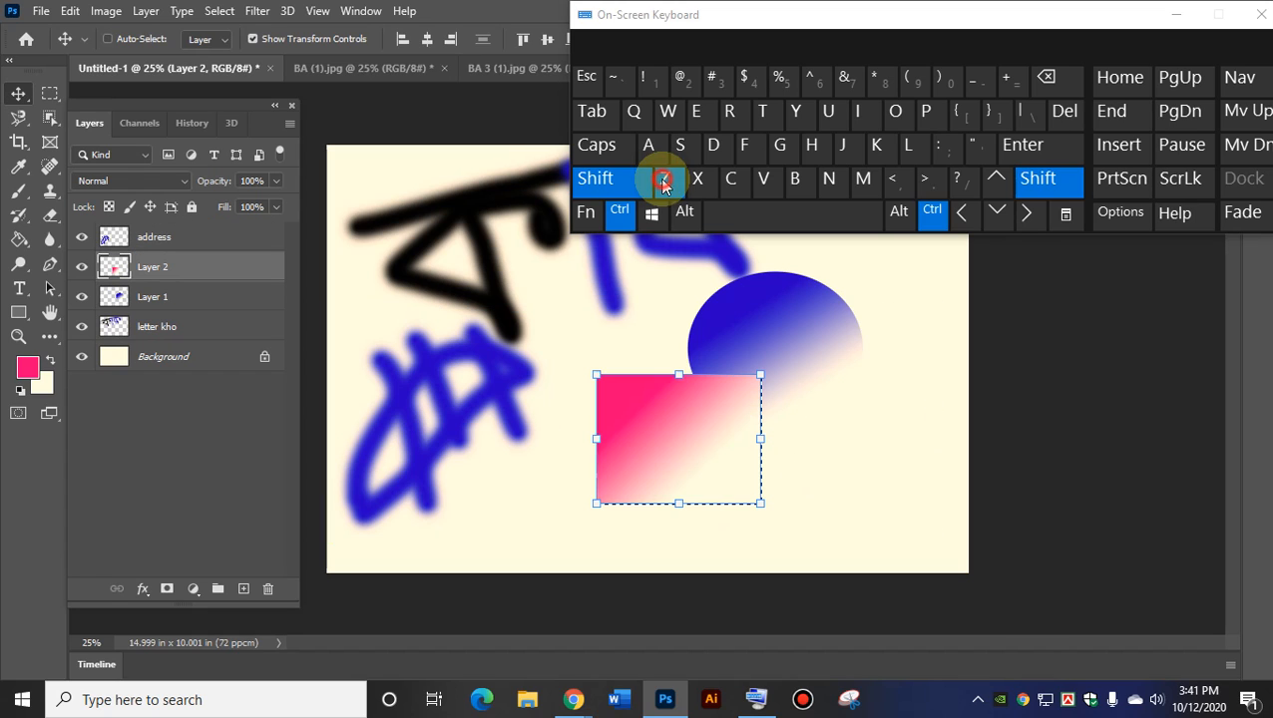
{"action": "left_click", "coordinate": [665, 183]}
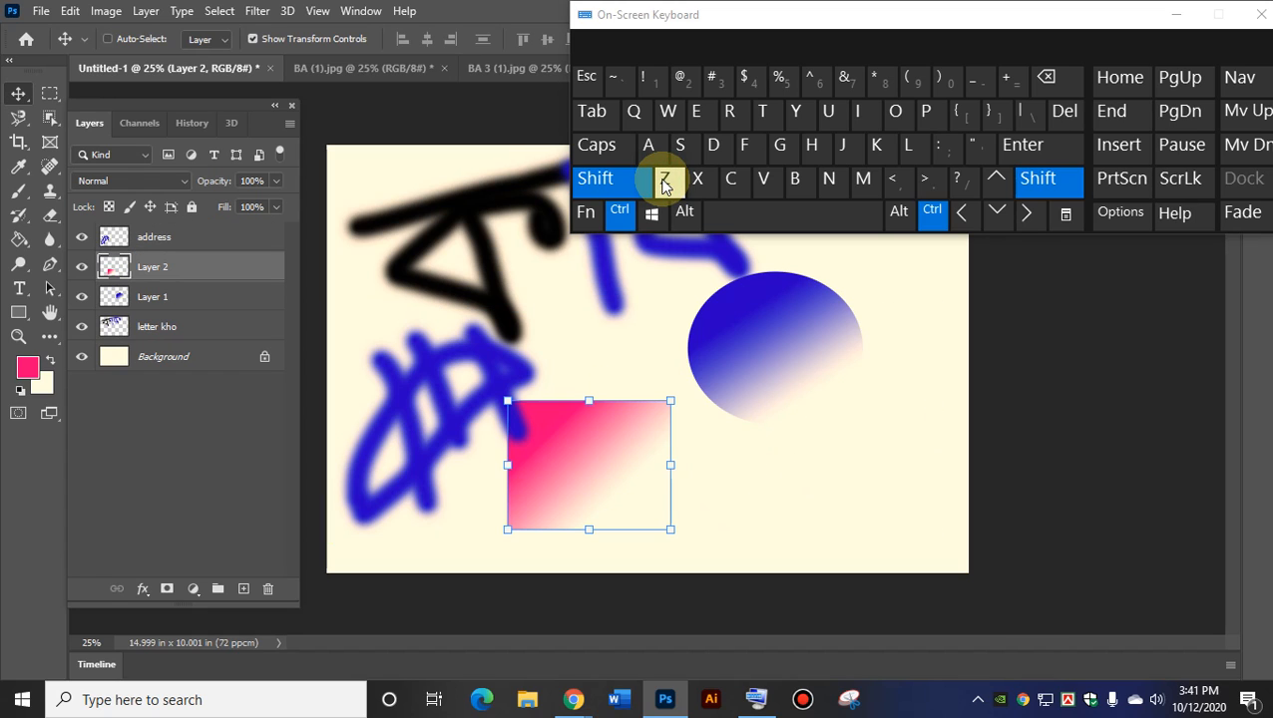
{"action": "left_click", "coordinate": [665, 183]}
{"action": "left_click", "coordinate": [665, 184]}
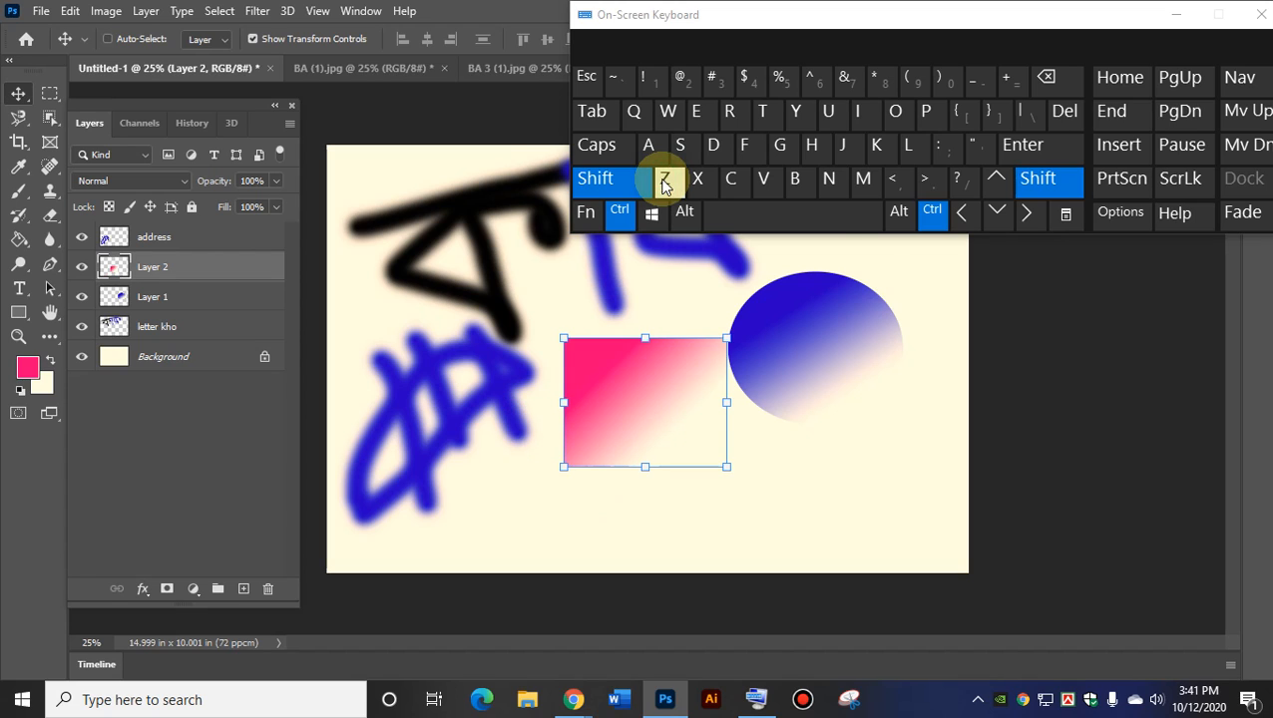
{"action": "left_click", "coordinate": [665, 183]}
{"action": "left_click", "coordinate": [664, 184]}
{"action": "left_click", "coordinate": [664, 183]}
{"action": "key", "text": "ctrl+shift+z"}
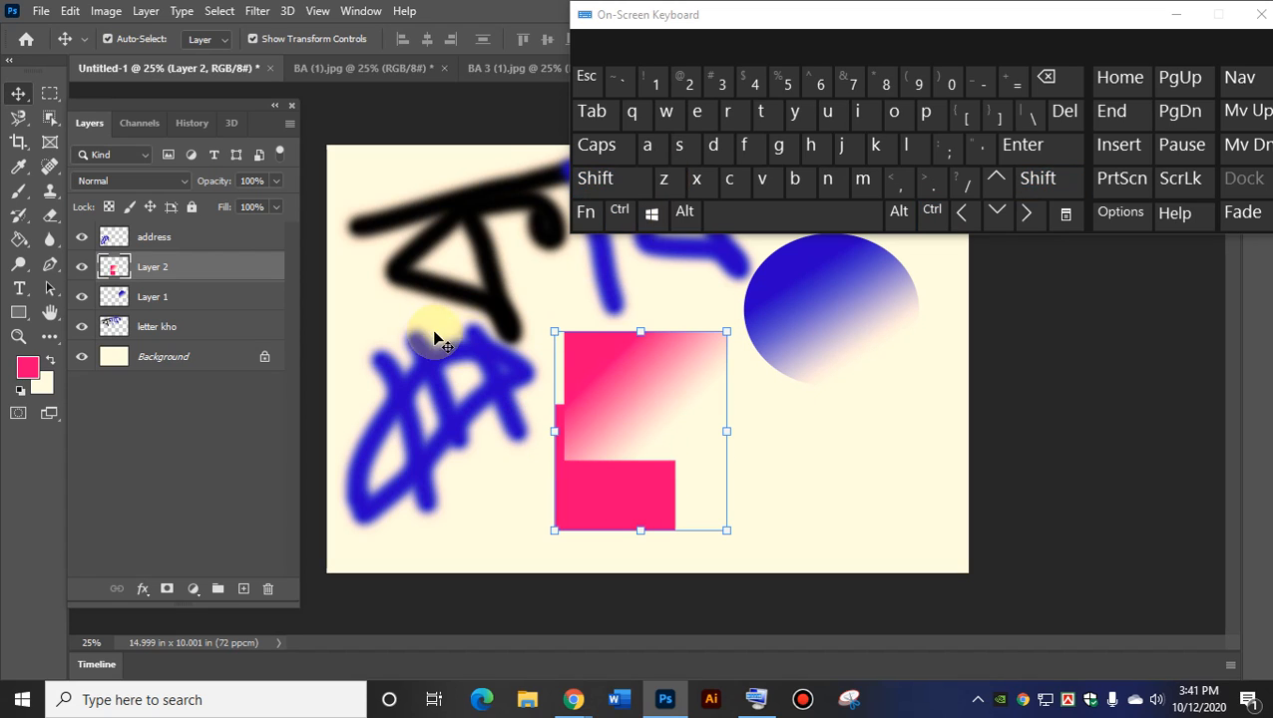
Deselect Layer 2, browse the Image and Edit menus, and click the address layer on and off.
{"action": "left_click", "coordinate": [403, 323]}
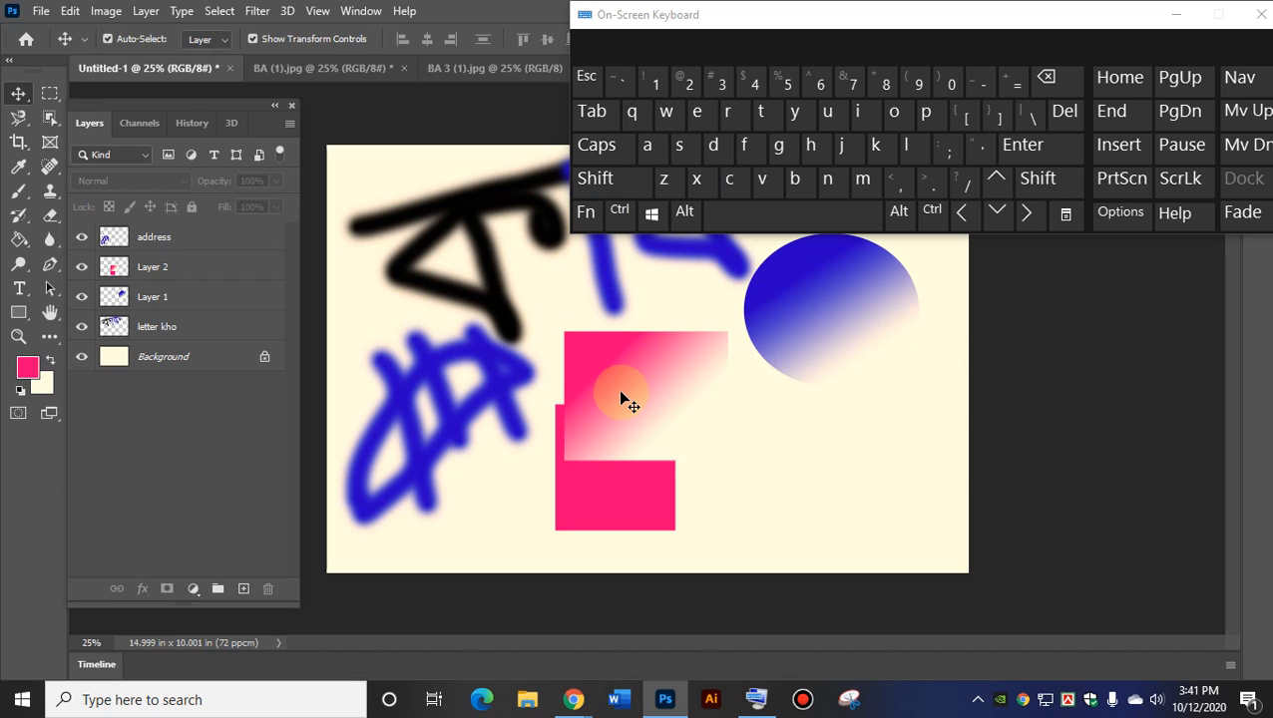
{"action": "left_click", "coordinate": [104, 12]}
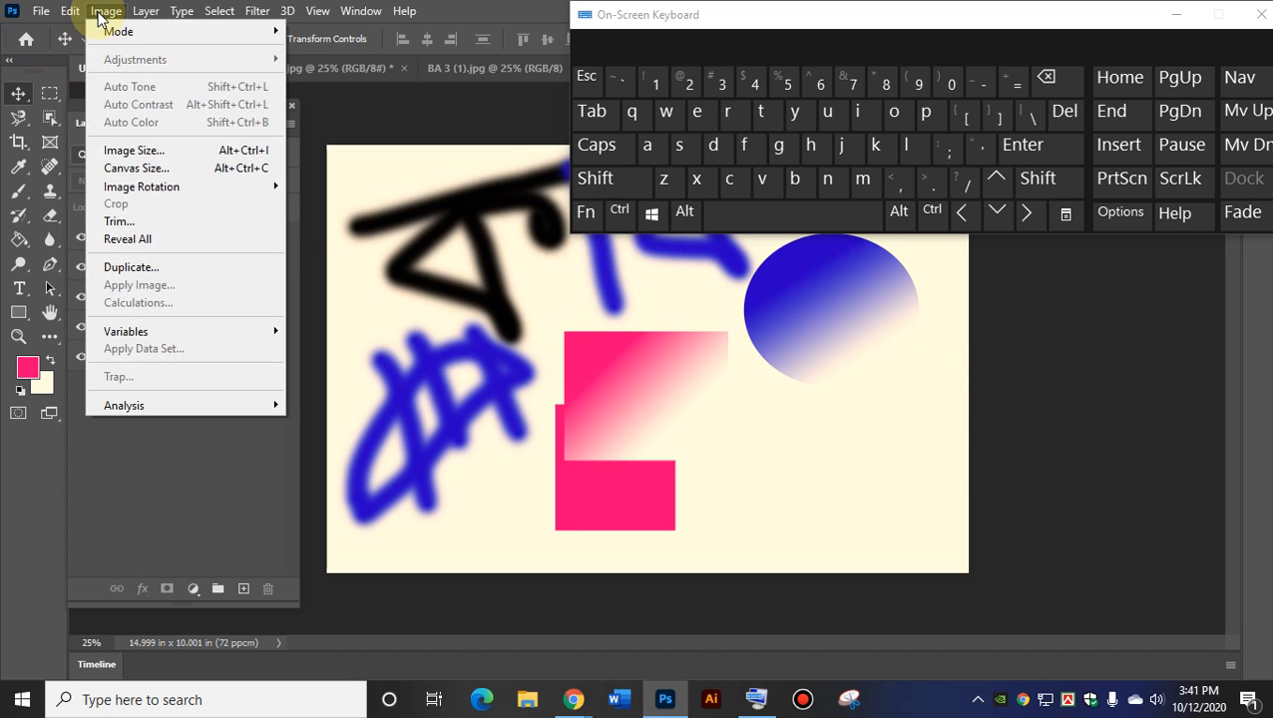
{"action": "mouse_move", "coordinate": [70, 12]}
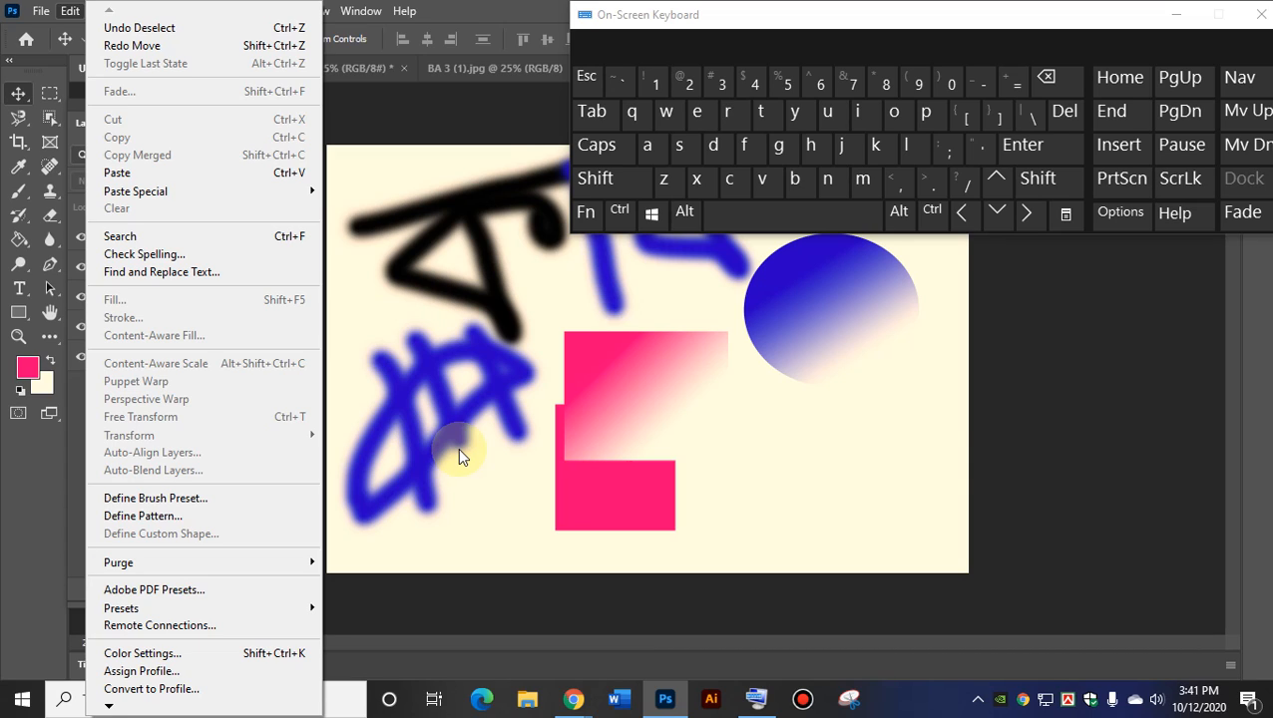
{"action": "left_click", "coordinate": [492, 385]}
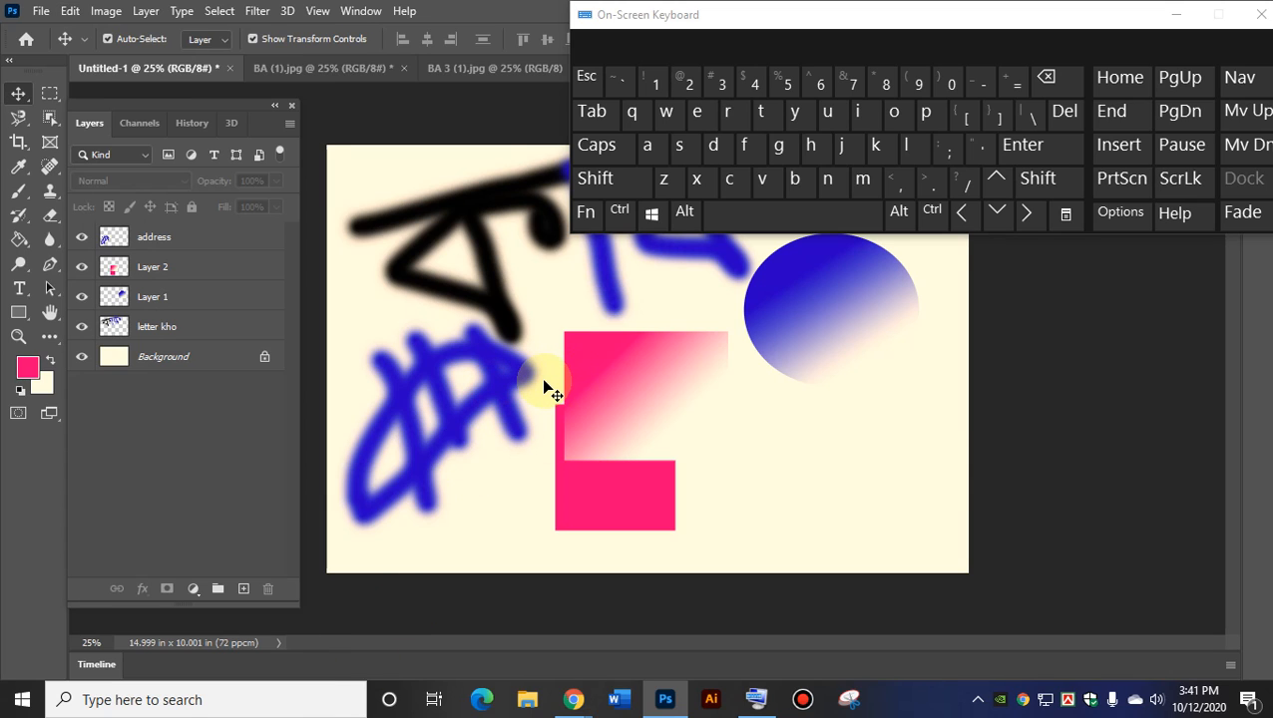
{"action": "key", "text": "shift+alt"}
{"action": "left_click", "coordinate": [540, 387]}
{"action": "left_click", "coordinate": [755, 426]}
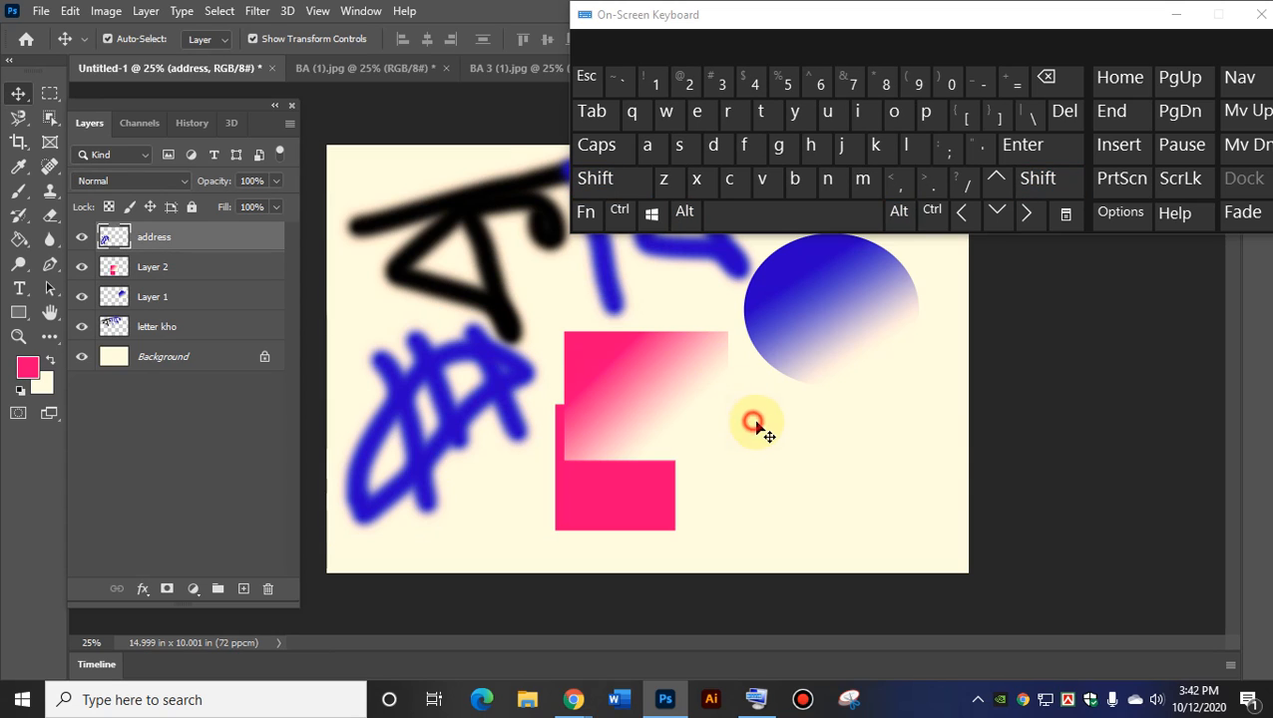
{"action": "key", "text": "shift+alt"}
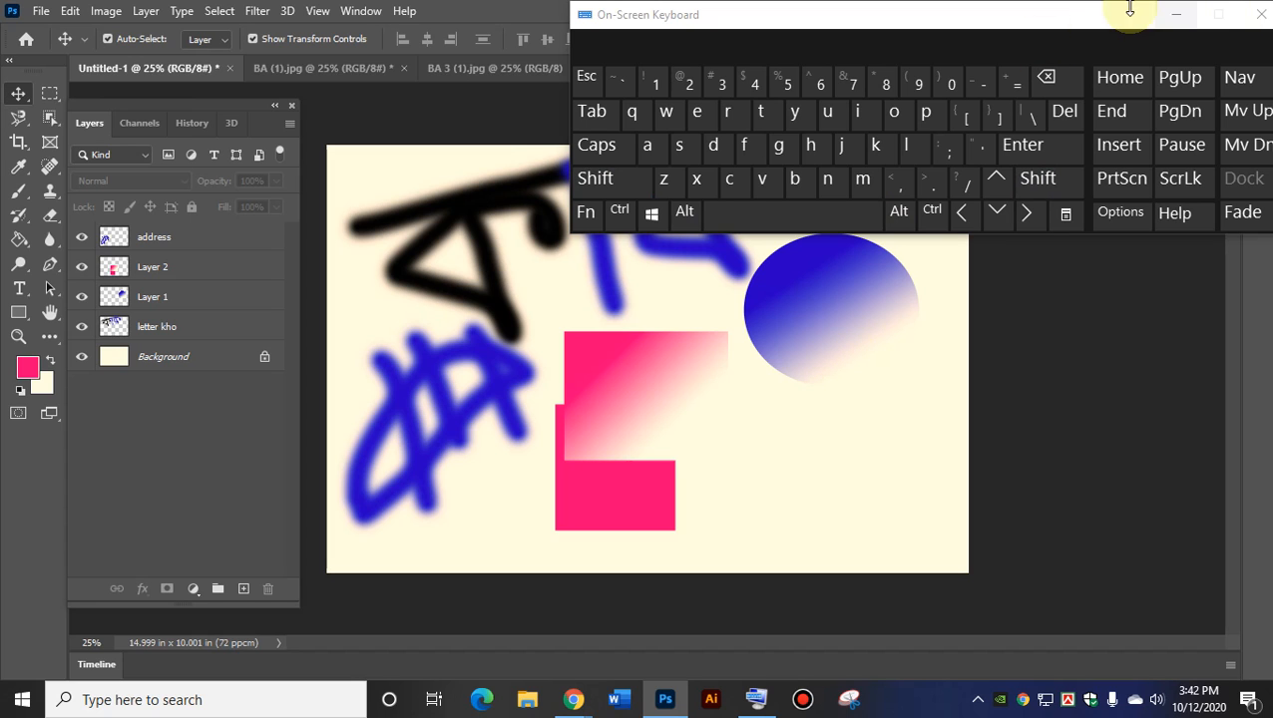
Move the on-screen keyboard lower and switch to the BA 3 (1).jpg document.
{"action": "left_click_drag", "start_coordinate": [1056, 21], "coordinate": [877, 418]}
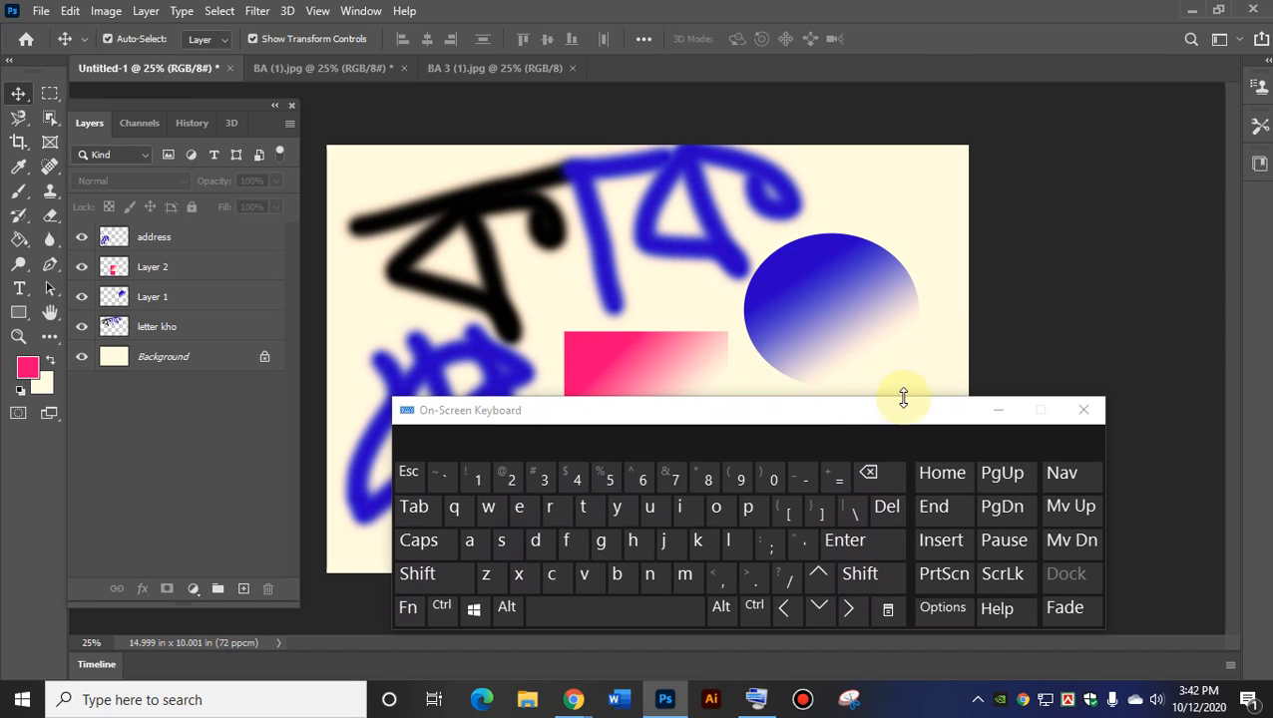
{"action": "left_click", "coordinate": [40, 12]}
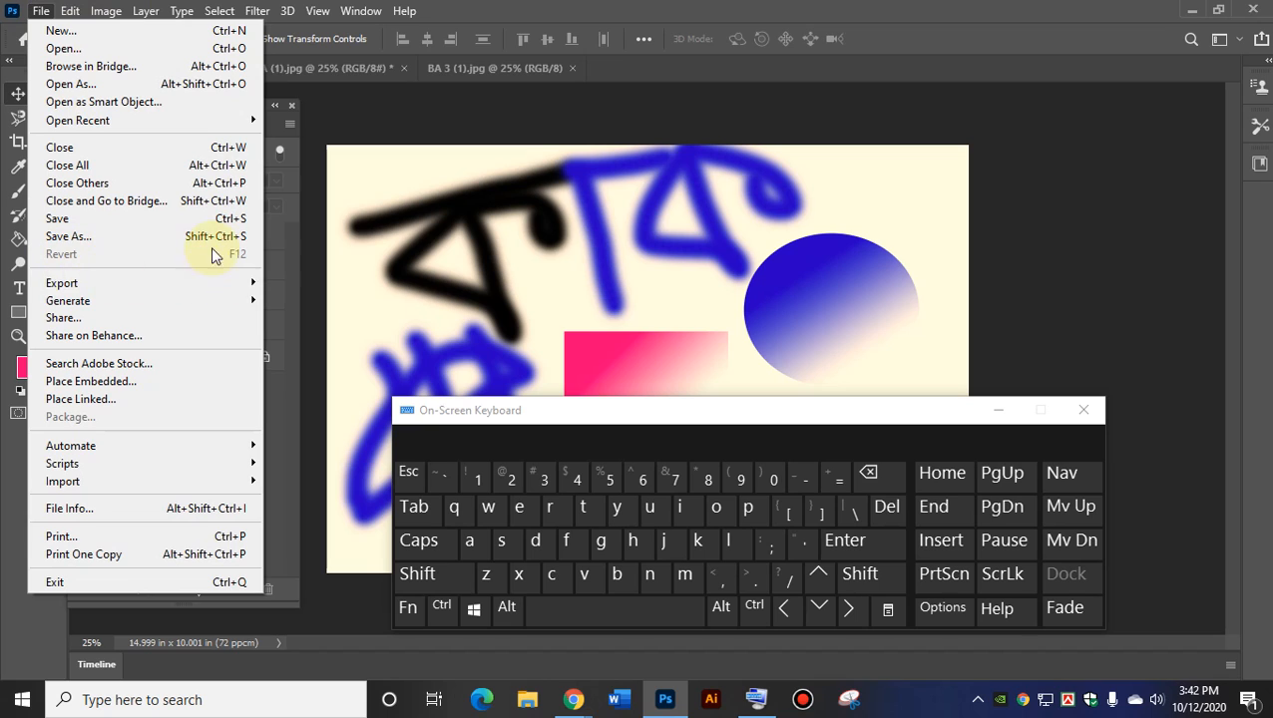
{"action": "left_click", "coordinate": [502, 69]}
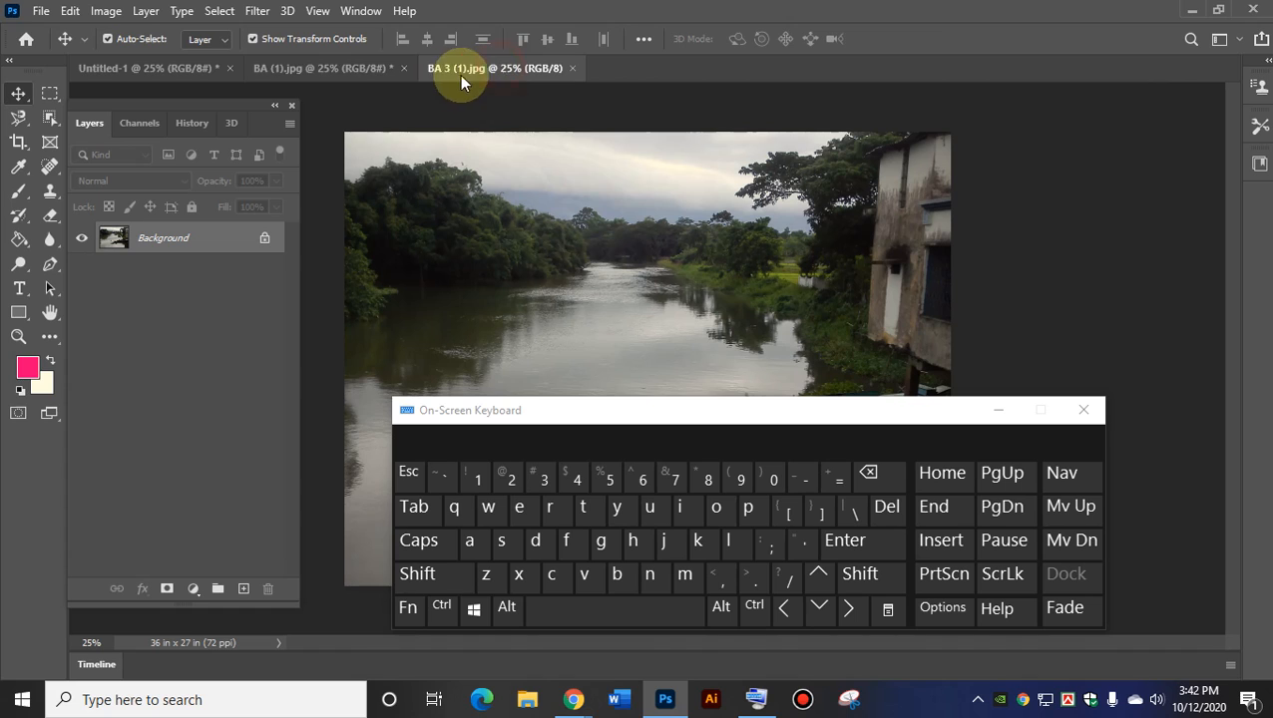
Minimize the on-screen keyboard and paint a pink spiral scribble over the river.
{"action": "left_click", "coordinate": [1000, 410]}
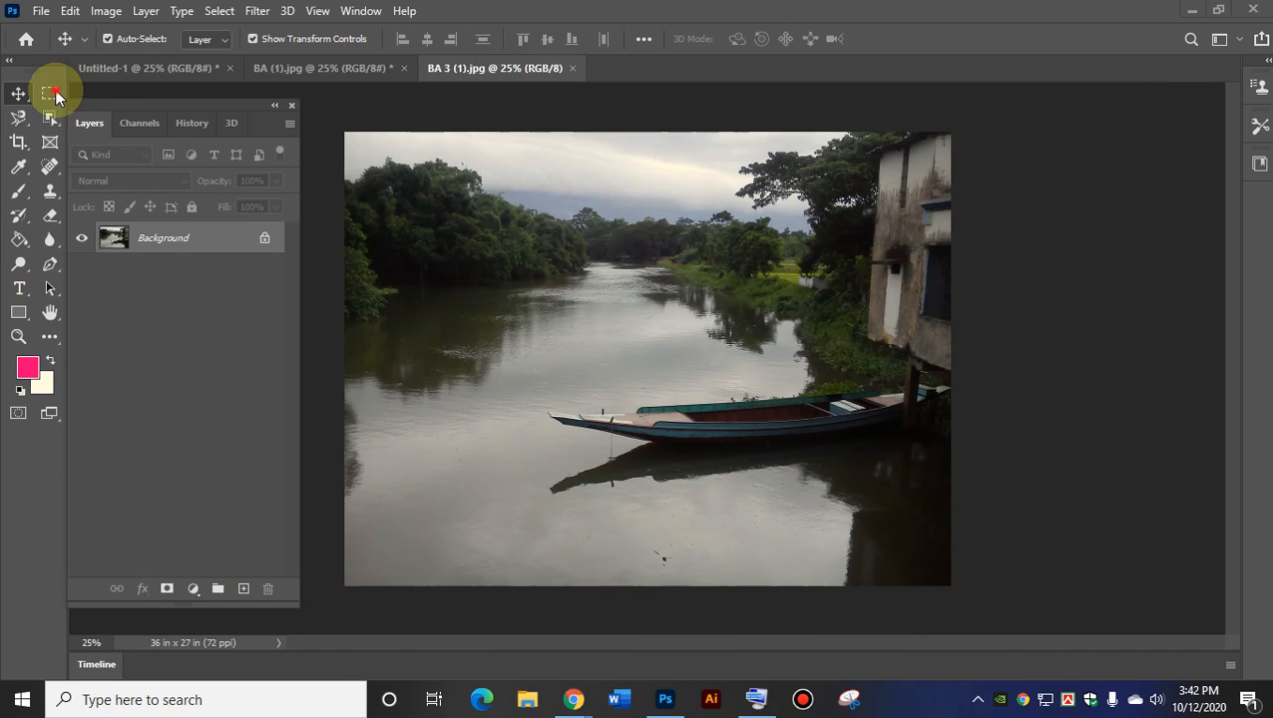
{"action": "left_click", "coordinate": [398, 245]}
{"action": "left_click", "coordinate": [788, 313]}
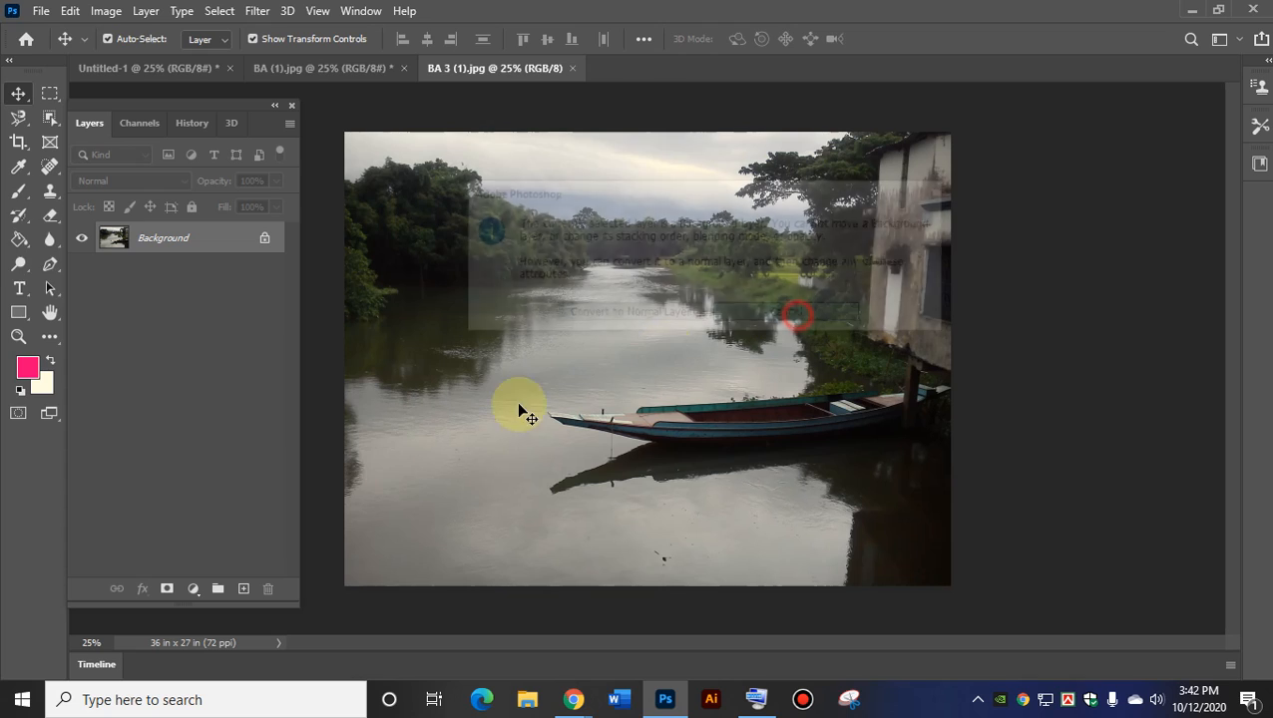
{"action": "left_click", "coordinate": [19, 191]}
{"action": "mouse_move", "coordinate": [514, 267]}
{"action": "left_mouse_down"}
{"action": "mouse_move", "coordinate": [480, 350]}
{"action": "mouse_move", "coordinate": [518, 383]}
{"action": "mouse_move", "coordinate": [597, 322]}
{"action": "left_mouse_up"}
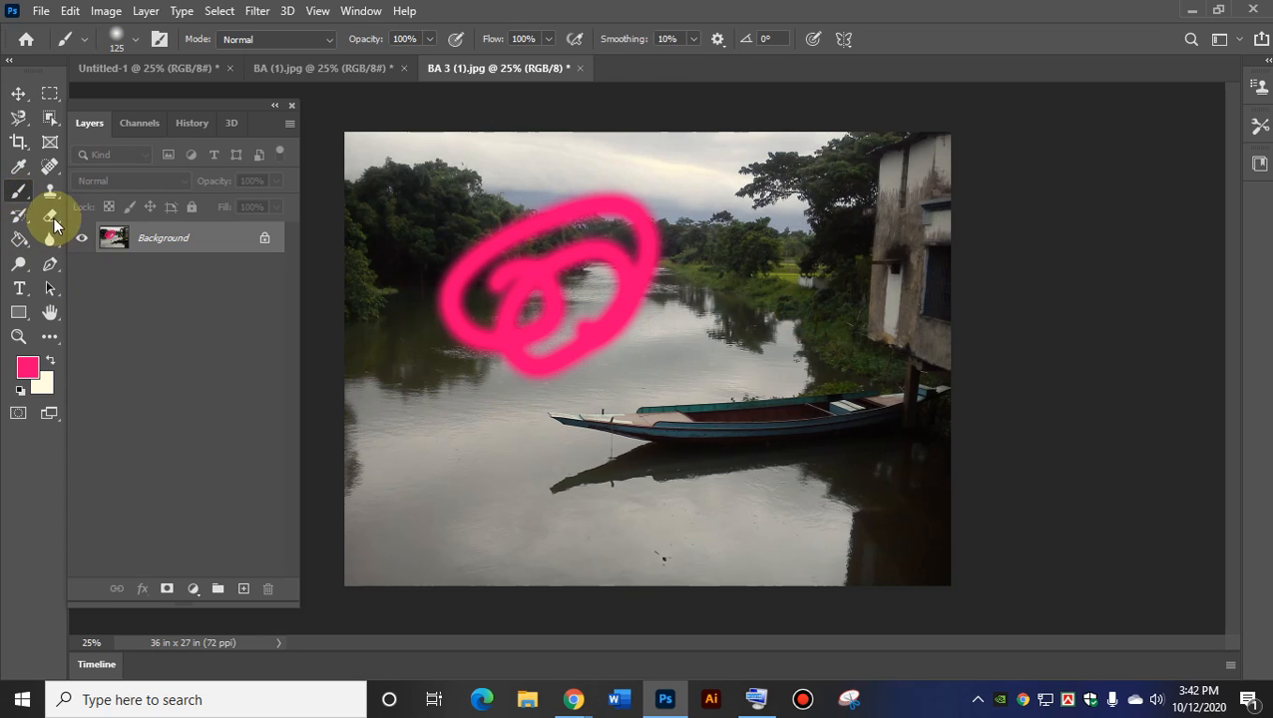
Draw a solid pink rectangle at the photo's lower left and deselect it.
{"action": "left_click", "coordinate": [19, 312]}
{"action": "left_click_drag", "start_coordinate": [399, 383], "coordinate": [530, 539]}
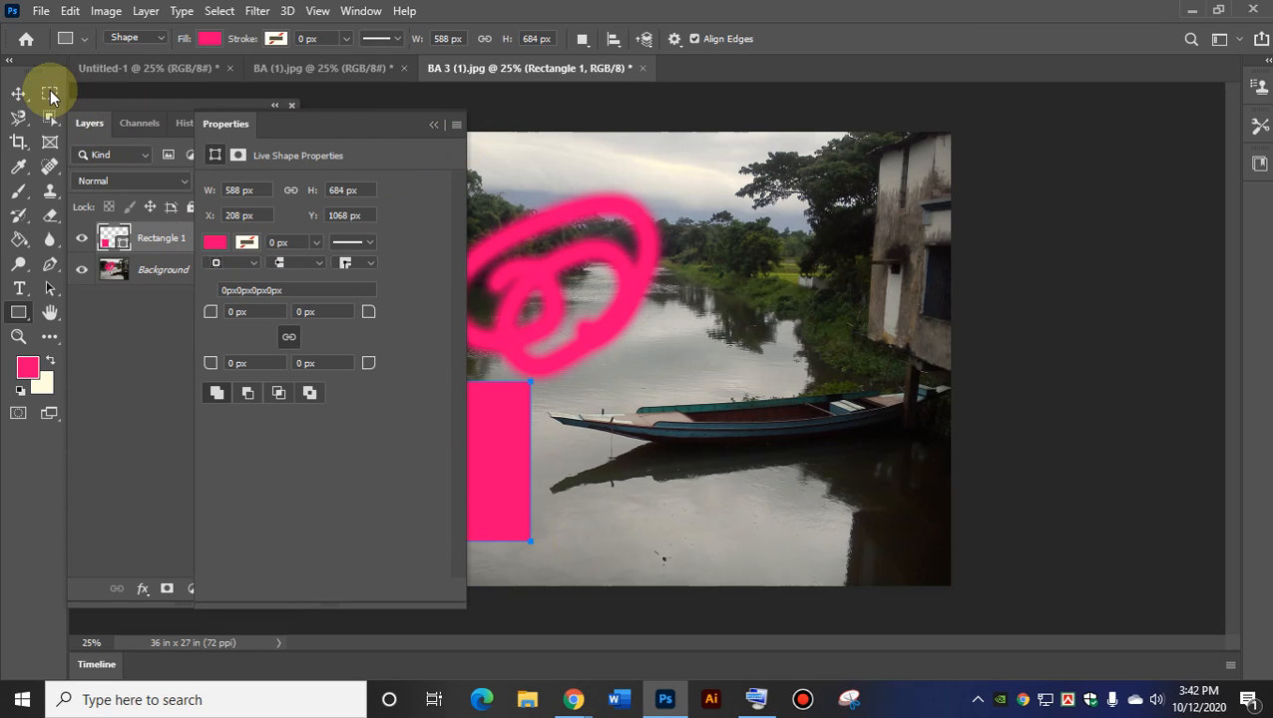
{"action": "left_click", "coordinate": [19, 94]}
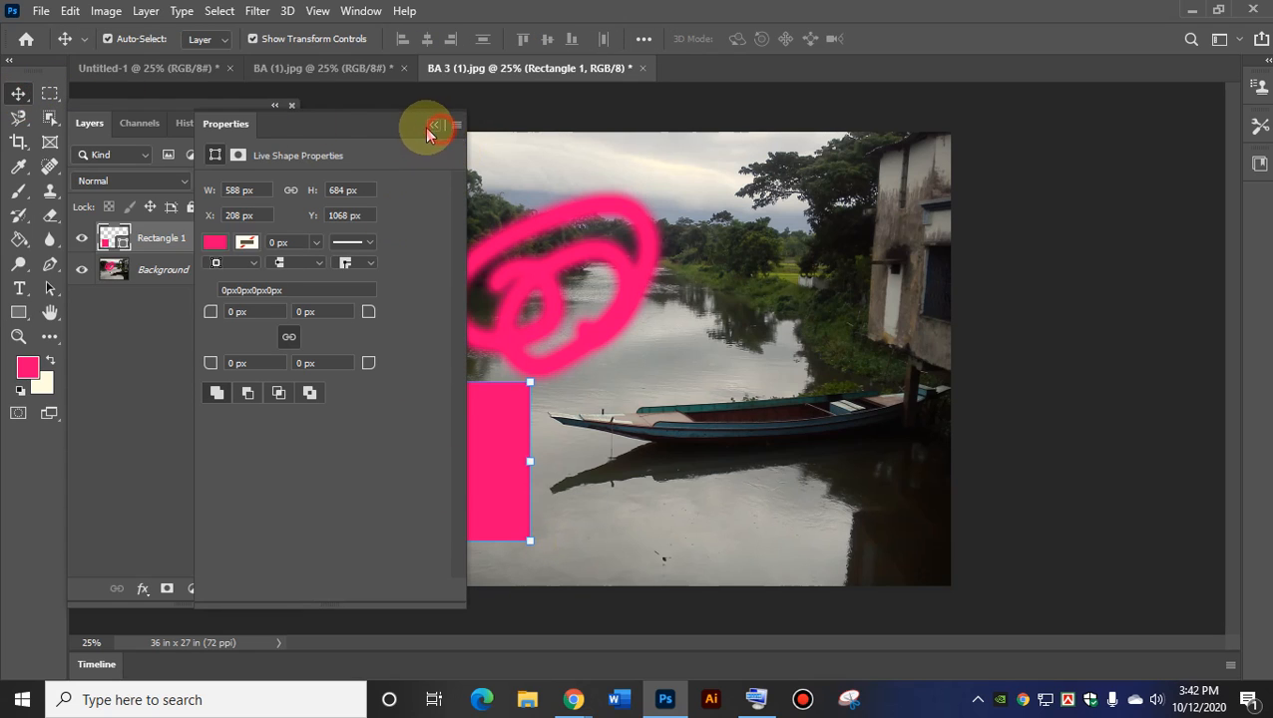
{"action": "left_click", "coordinate": [435, 124]}
{"action": "left_click", "coordinate": [653, 396]}
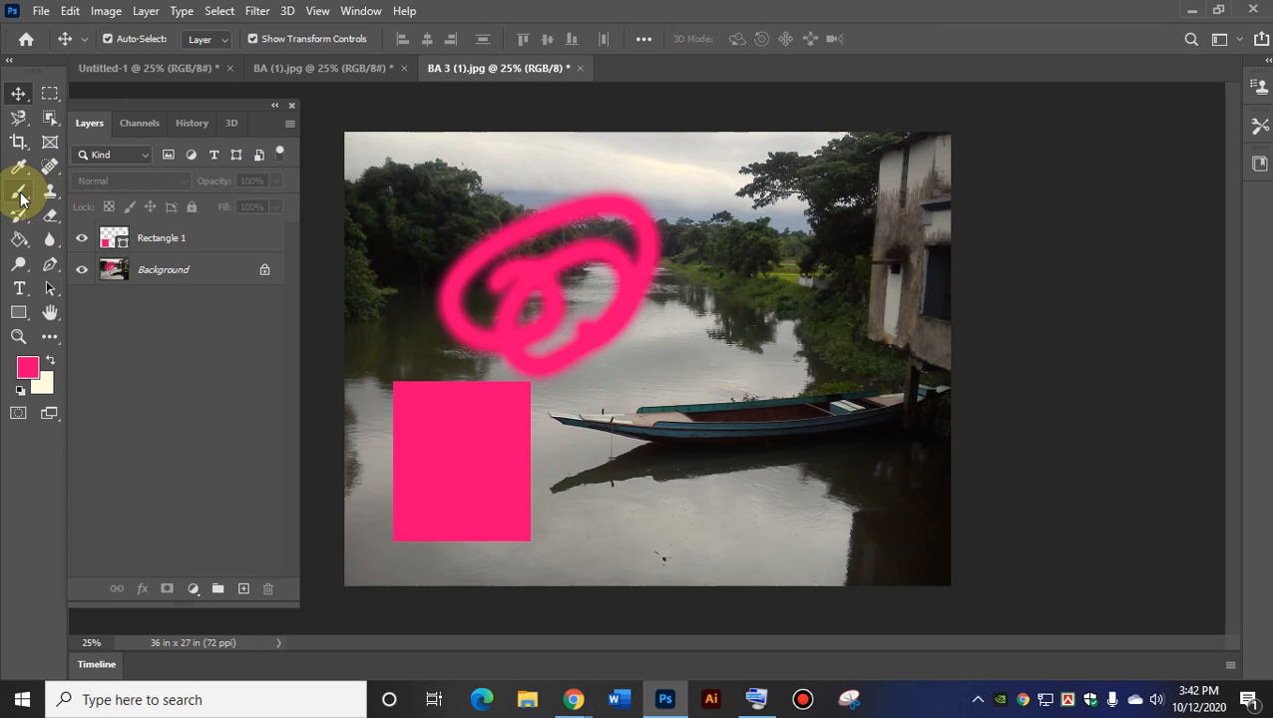
Add the text 'asdfsfdsfsefeffsdf' above the boat and move it left over the water.
{"action": "left_click", "coordinate": [14, 197]}
{"action": "left_click", "coordinate": [19, 288]}
{"action": "left_click", "coordinate": [716, 363]}
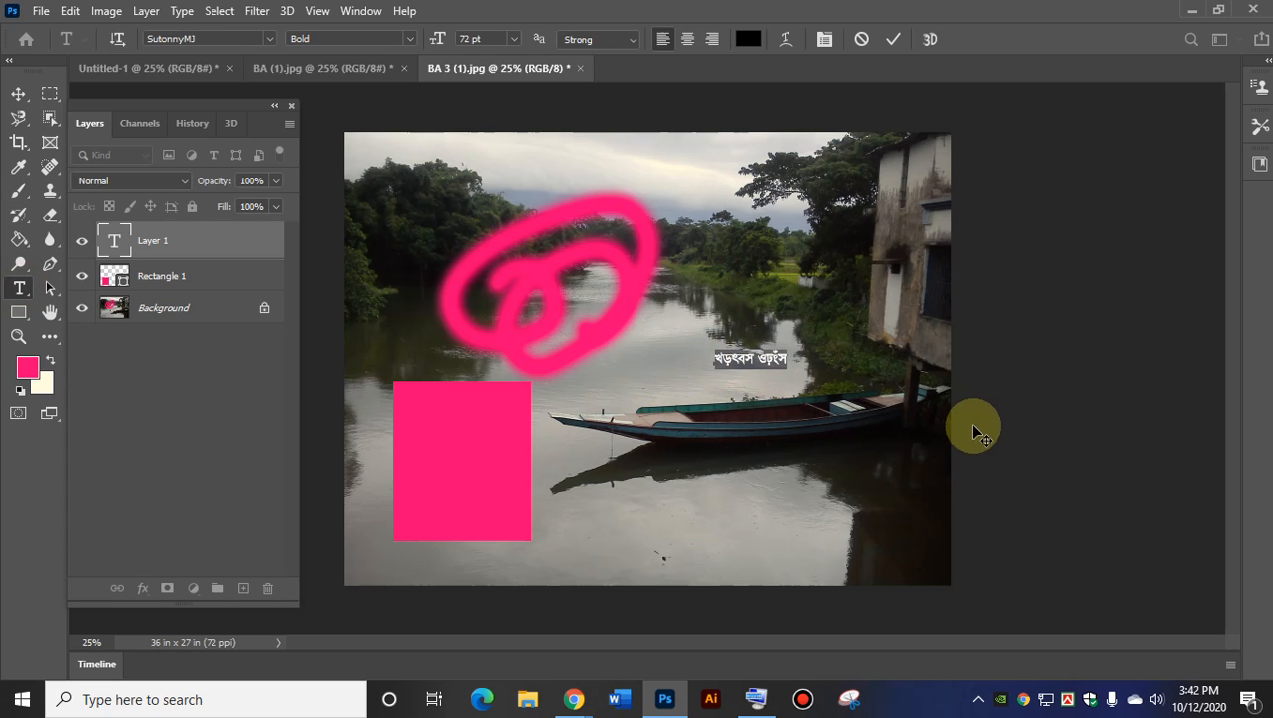
{"action": "type", "text": "asdfsfdsfsefeffsdf"}
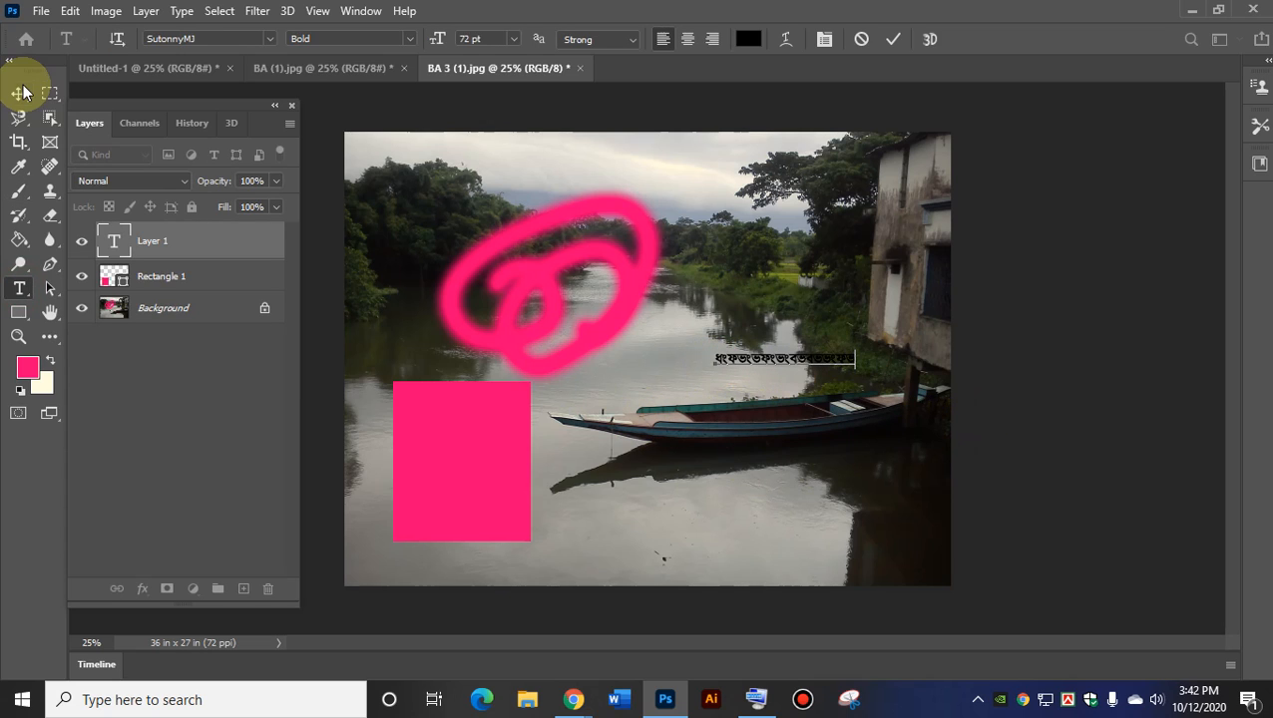
{"action": "left_click", "coordinate": [18, 92]}
{"action": "left_click_drag", "start_coordinate": [731, 355], "coordinate": [659, 355]}
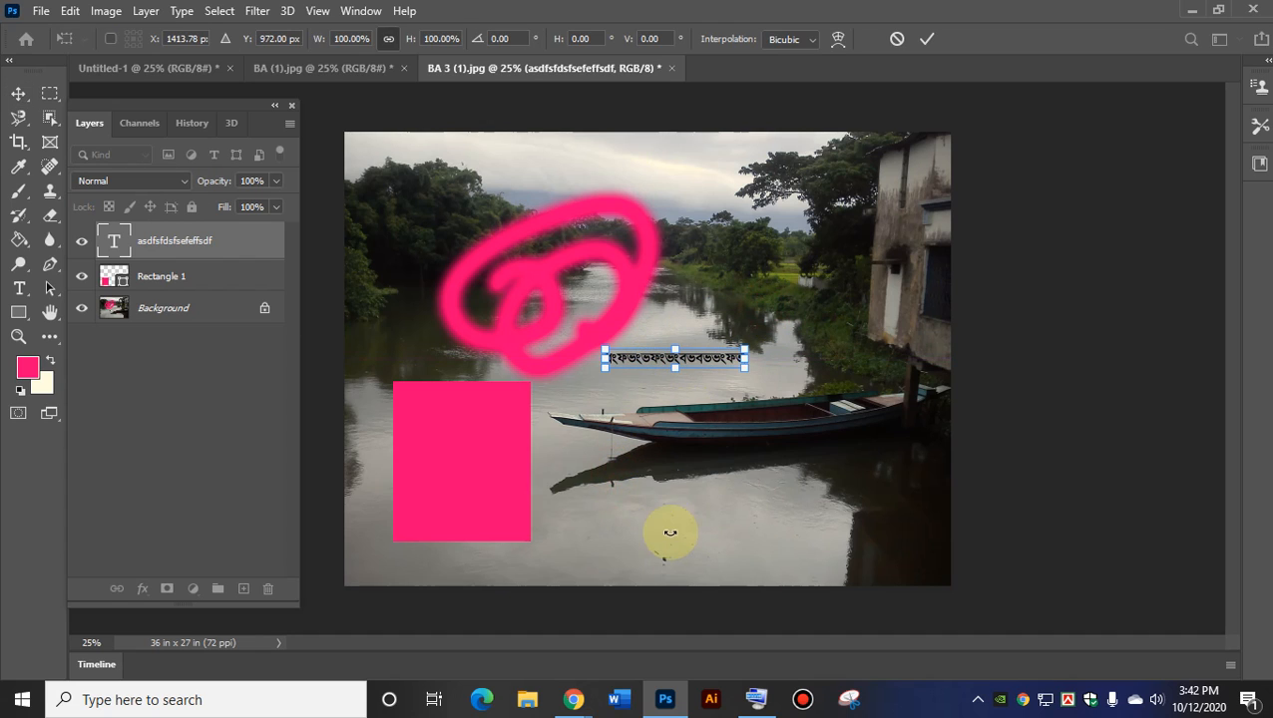
Rasterize the text, convert Background to Layer 0, and erase a looping scribble on the right.
{"action": "left_click", "coordinate": [47, 219]}
{"action": "left_click", "coordinate": [722, 490]}
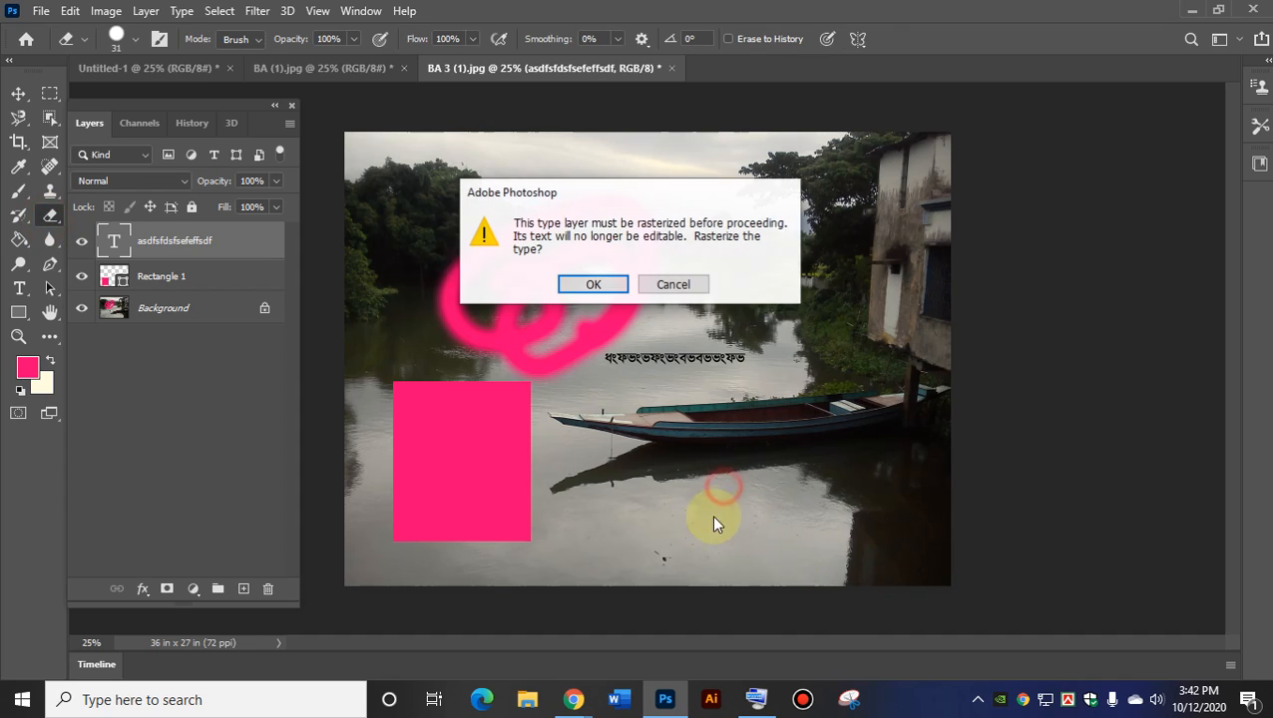
{"action": "left_click", "coordinate": [601, 281]}
{"action": "double_click", "coordinate": [175, 300]}
{"action": "left_click", "coordinate": [789, 197]}
{"action": "mouse_move", "coordinate": [738, 436]}
{"action": "left_mouse_down"}
{"action": "mouse_move", "coordinate": [719, 503]}
{"action": "mouse_move", "coordinate": [840, 461]}
{"action": "mouse_move", "coordinate": [861, 304]}
{"action": "mouse_move", "coordinate": [773, 295]}
{"action": "mouse_move", "coordinate": [764, 499]}
{"action": "mouse_move", "coordinate": [739, 440]}
{"action": "mouse_move", "coordinate": [762, 341]}
{"action": "left_mouse_up"}
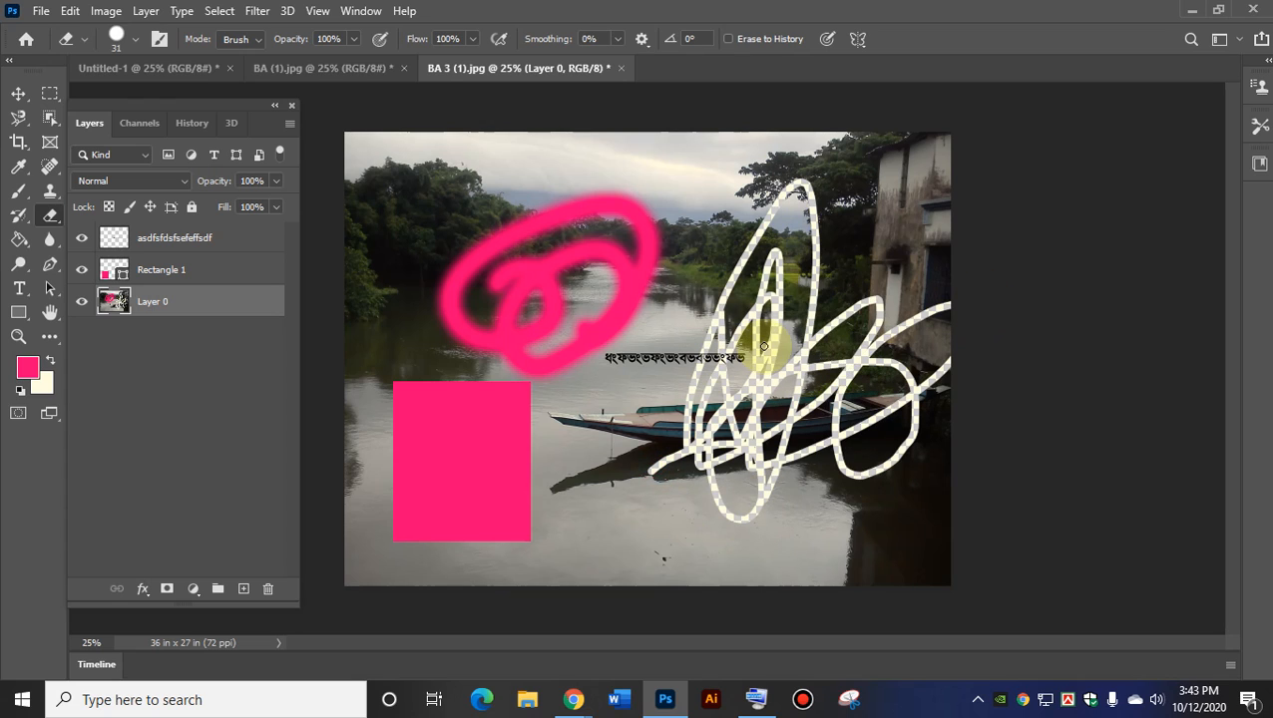
Select a box over the trees above the boat and Paint Bucket fill parts of it pink.
{"action": "left_click", "coordinate": [22, 315]}
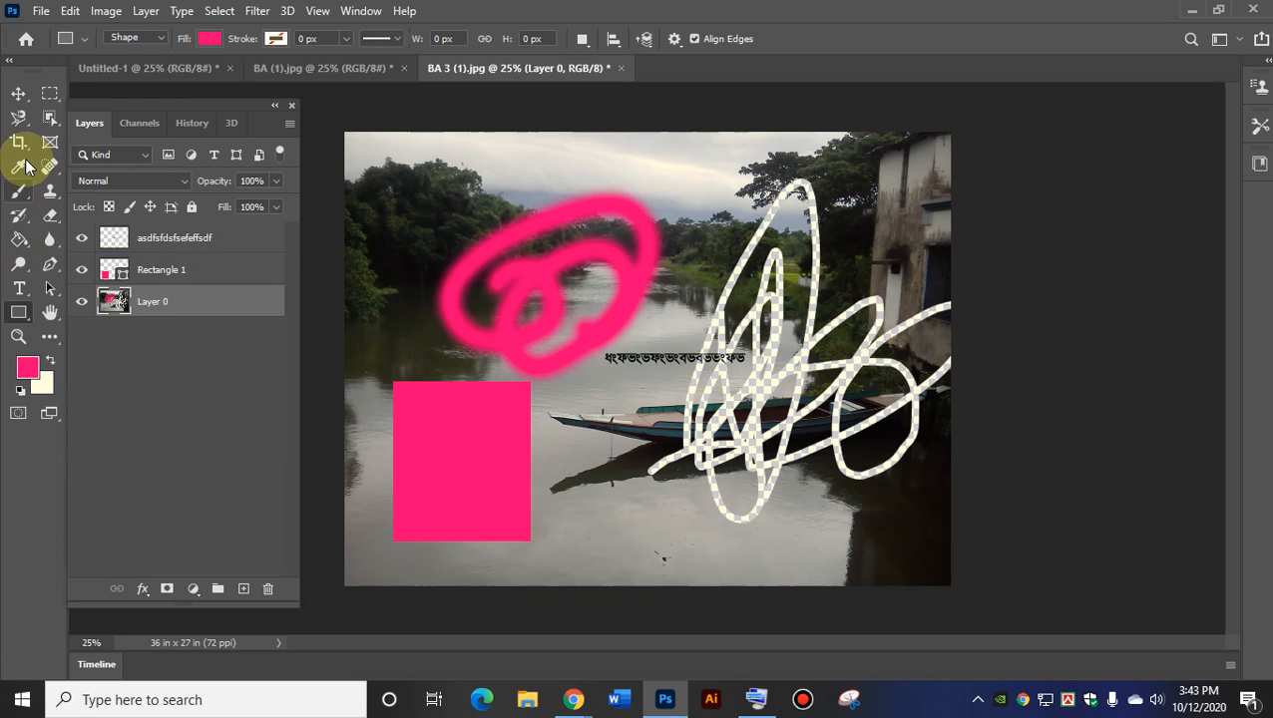
{"action": "left_click", "coordinate": [50, 93]}
{"action": "left_click_drag", "start_coordinate": [704, 188], "coordinate": [862, 357]}
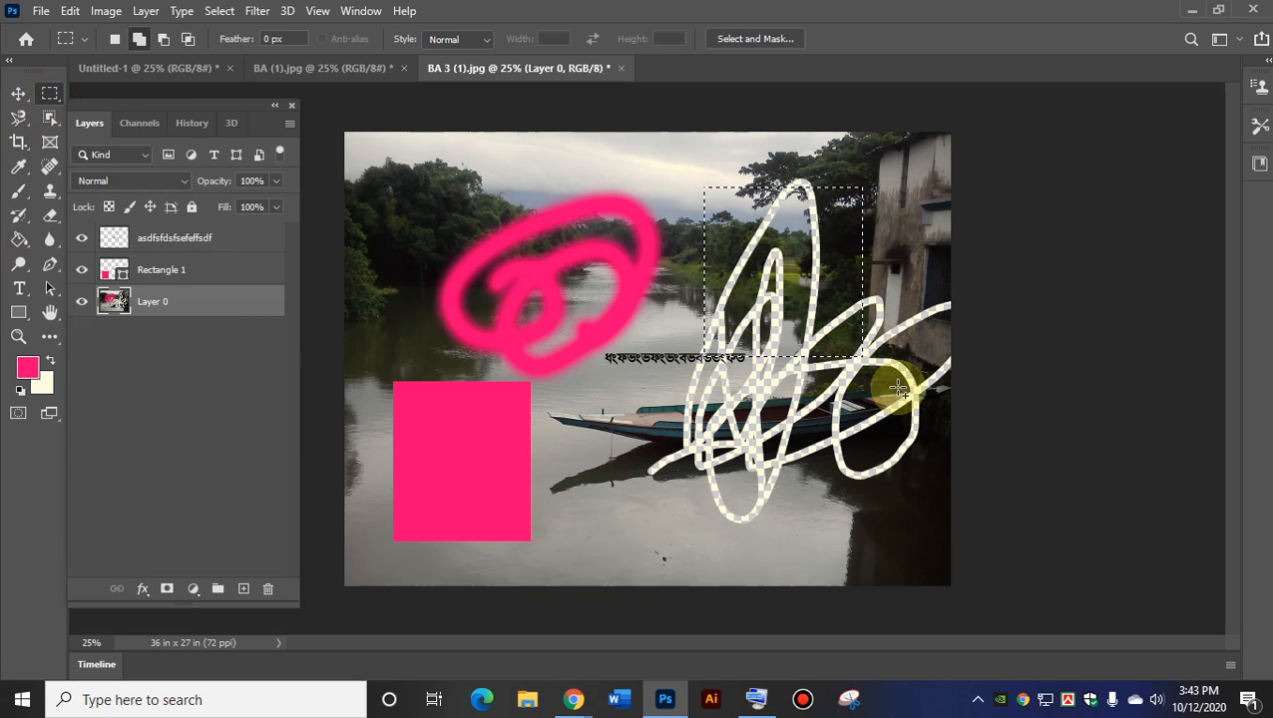
{"action": "left_click", "coordinate": [19, 240]}
{"action": "left_click", "coordinate": [790, 262]}
{"action": "left_click", "coordinate": [734, 200]}
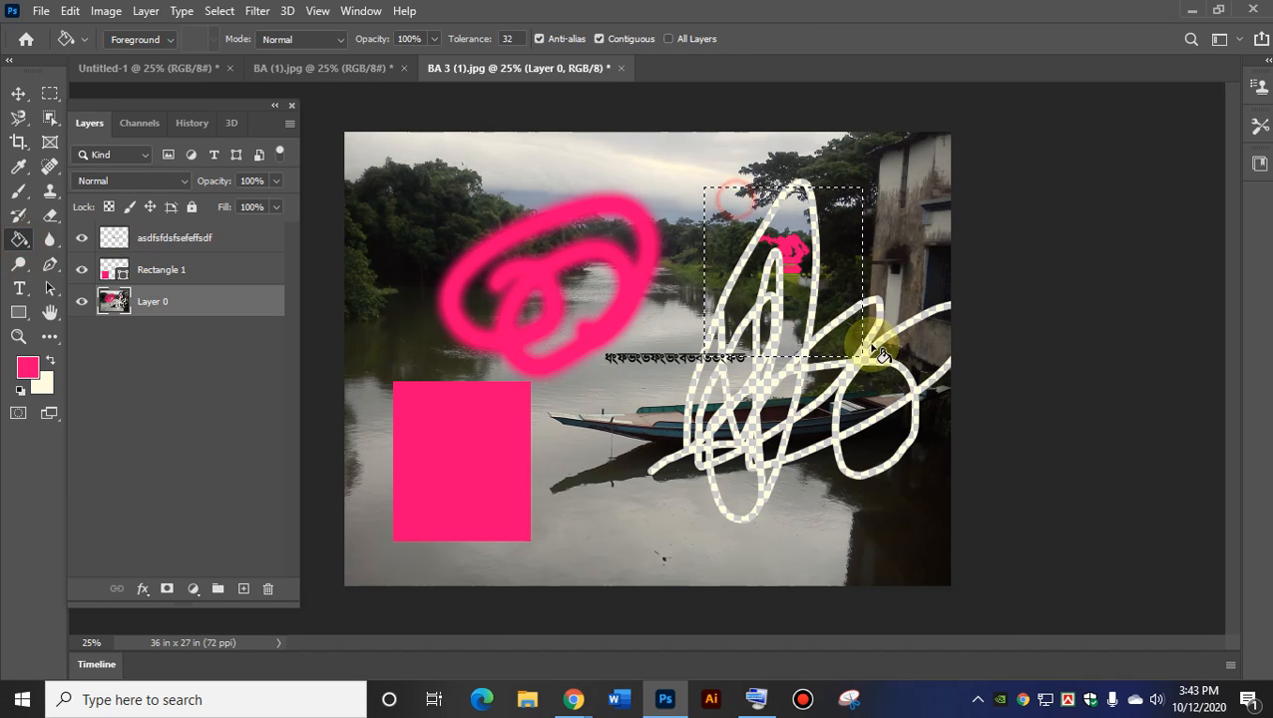
{"action": "left_click", "coordinate": [838, 256]}
{"action": "left_click", "coordinate": [772, 285]}
{"action": "left_click", "coordinate": [780, 251]}
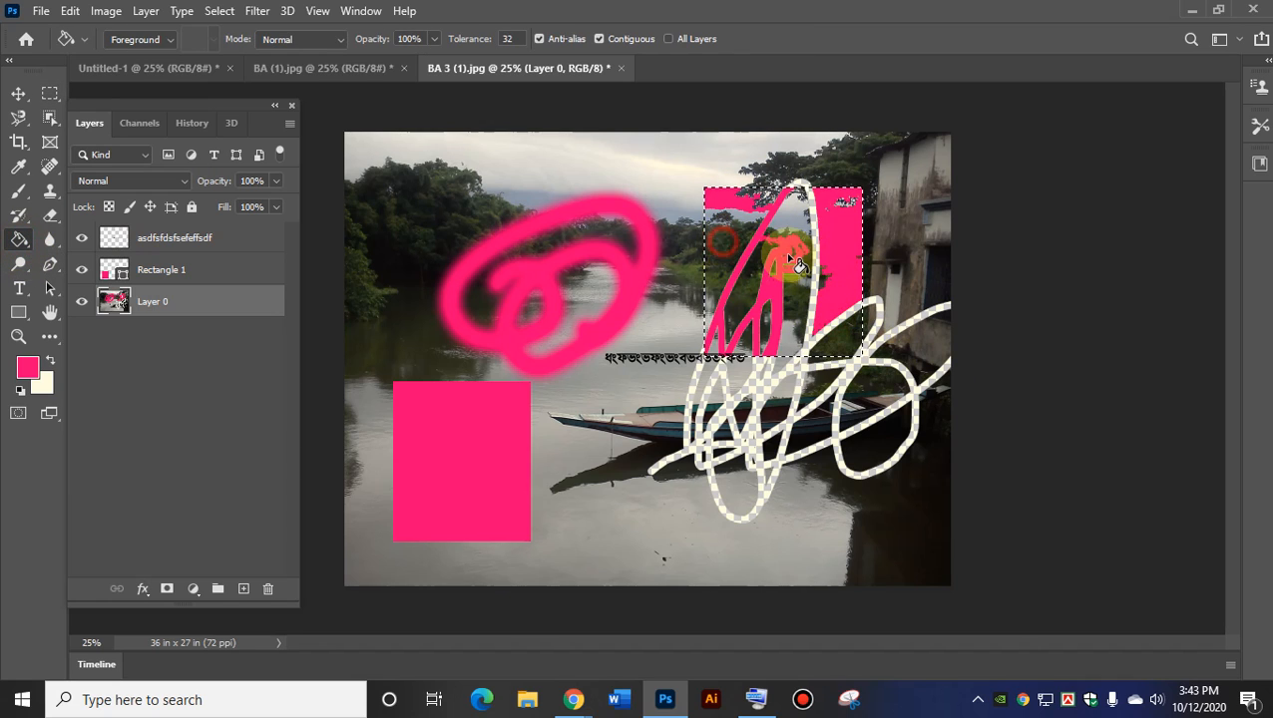
{"action": "left_click", "coordinate": [27, 98]}
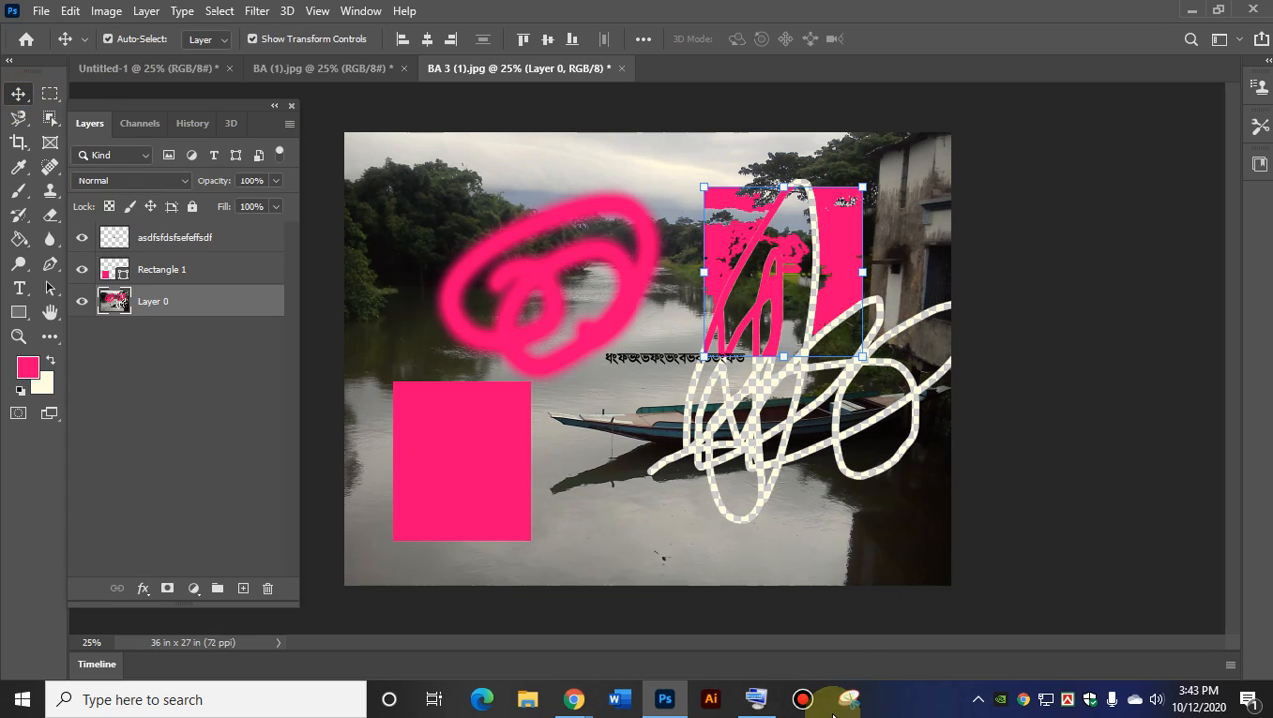
Restore the on-screen keyboard, drag it to the top of the screen, and turn on its Fn row.
{"action": "left_click", "coordinate": [757, 698]}
{"action": "left_click_drag", "start_coordinate": [743, 420], "coordinate": [841, 35]}
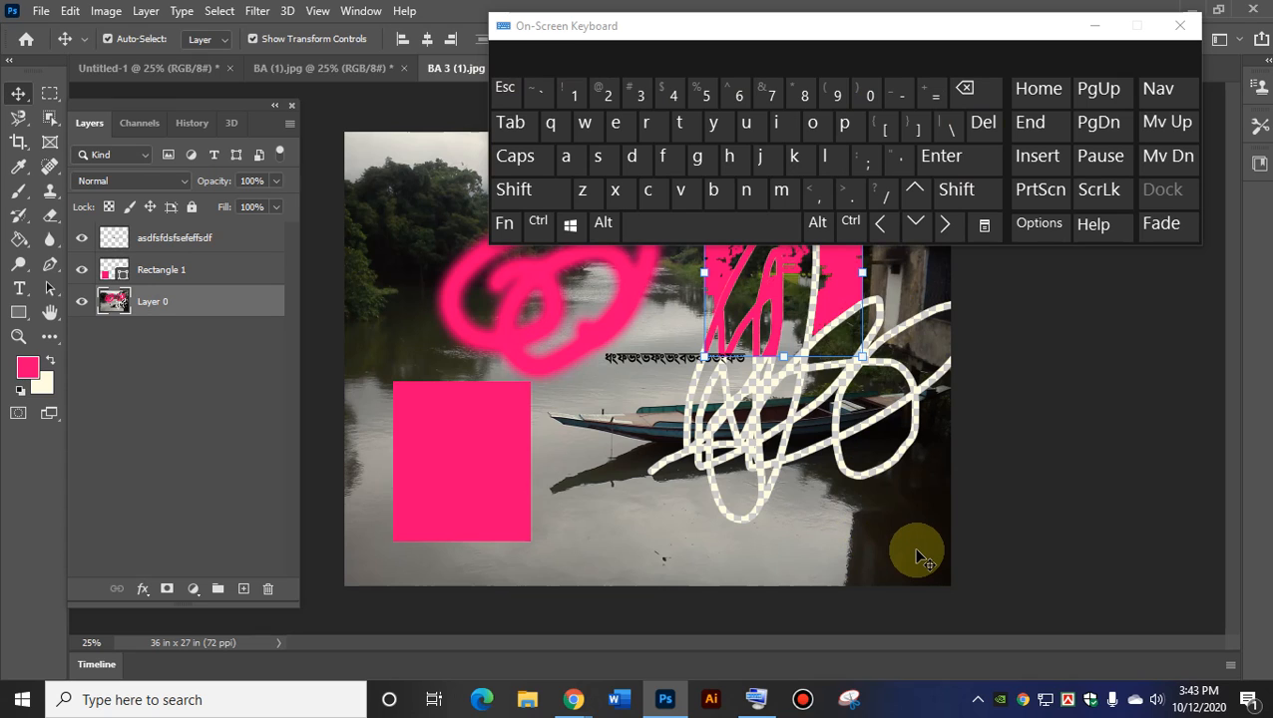
{"action": "left_click", "coordinate": [505, 227]}
{"action": "left_click", "coordinate": [505, 226]}
{"action": "left_click", "coordinate": [504, 226]}
{"action": "left_click", "coordinate": [505, 227]}
{"action": "left_click", "coordinate": [505, 226]}
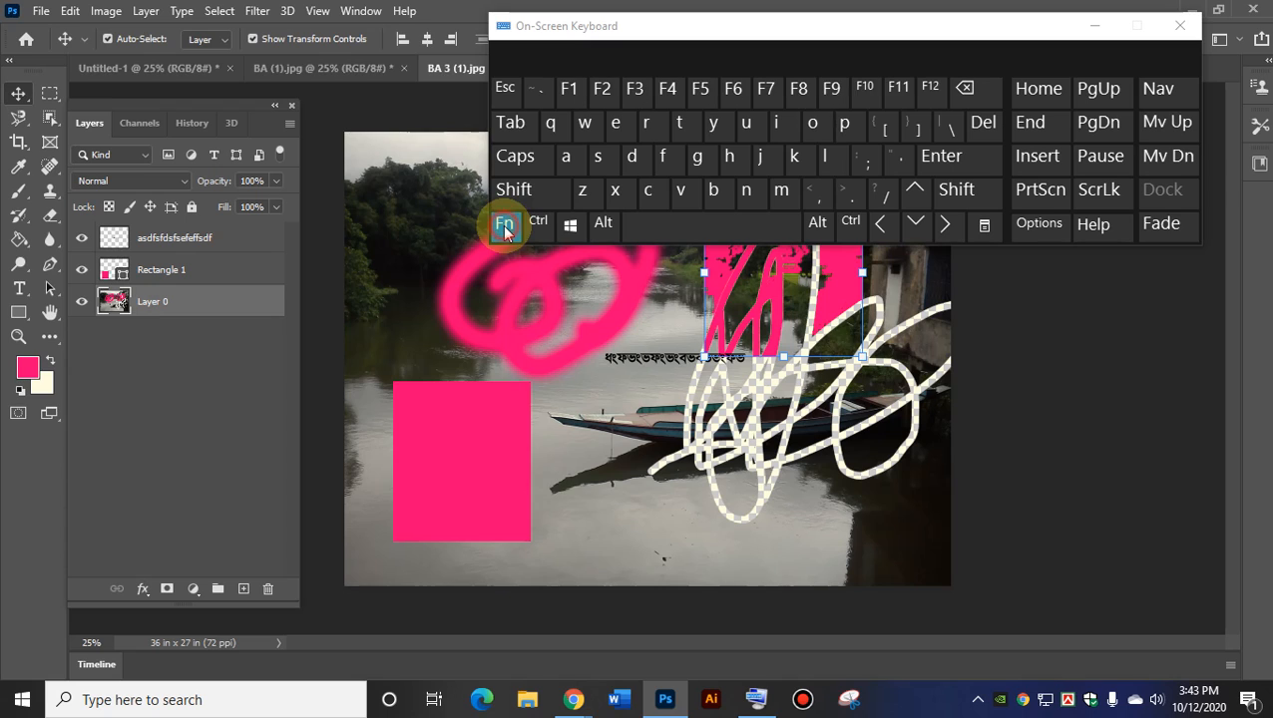
{"action": "left_click", "coordinate": [504, 226]}
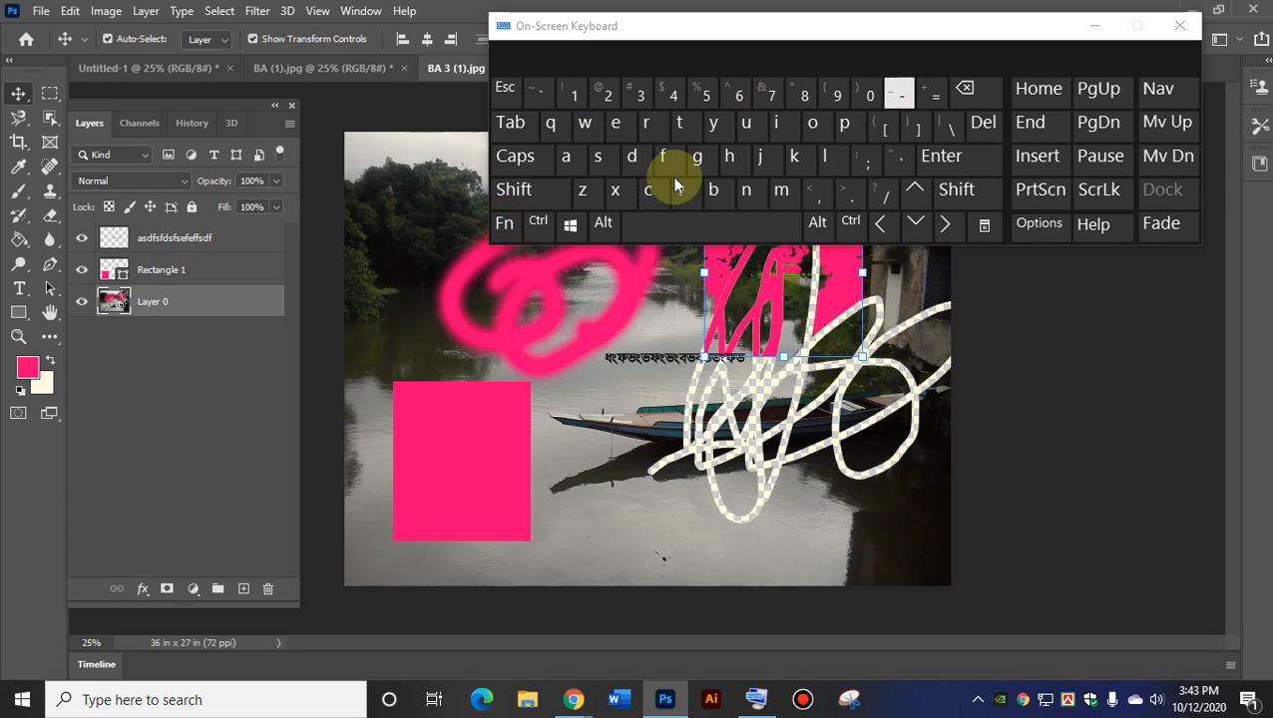
{"action": "left_click", "coordinate": [505, 224]}
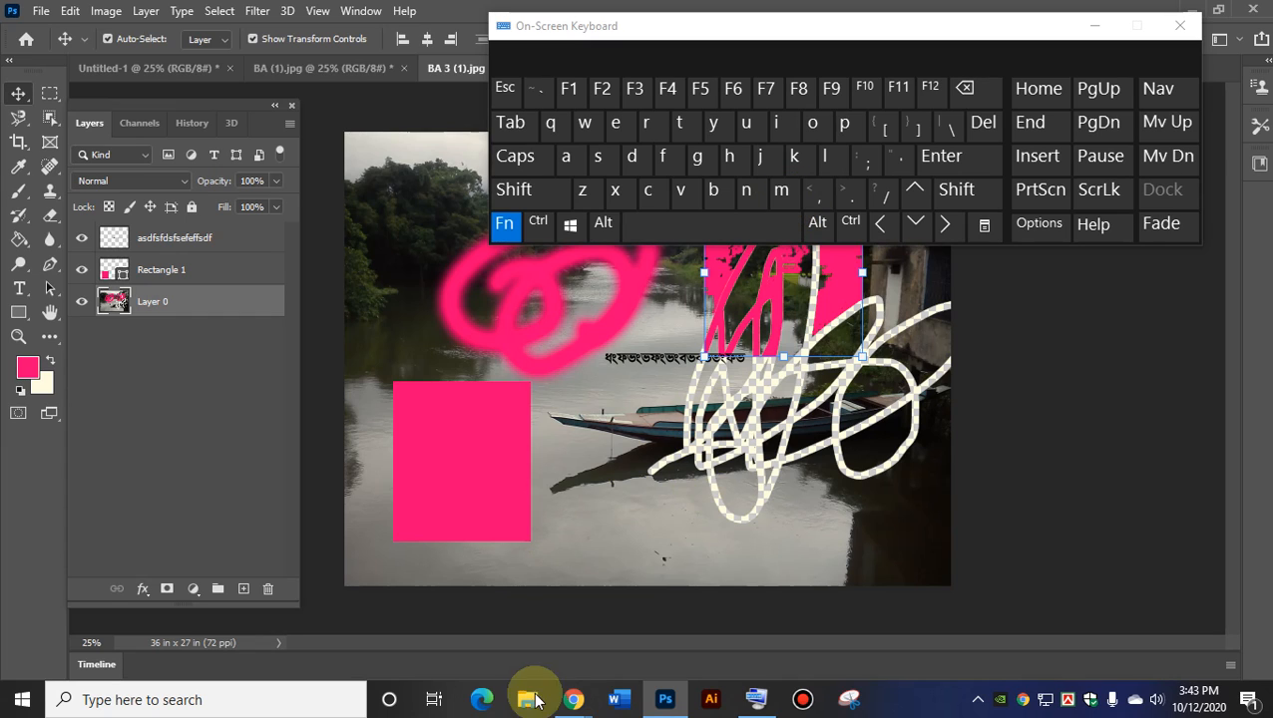
{"action": "mouse_move", "coordinate": [570, 702]}
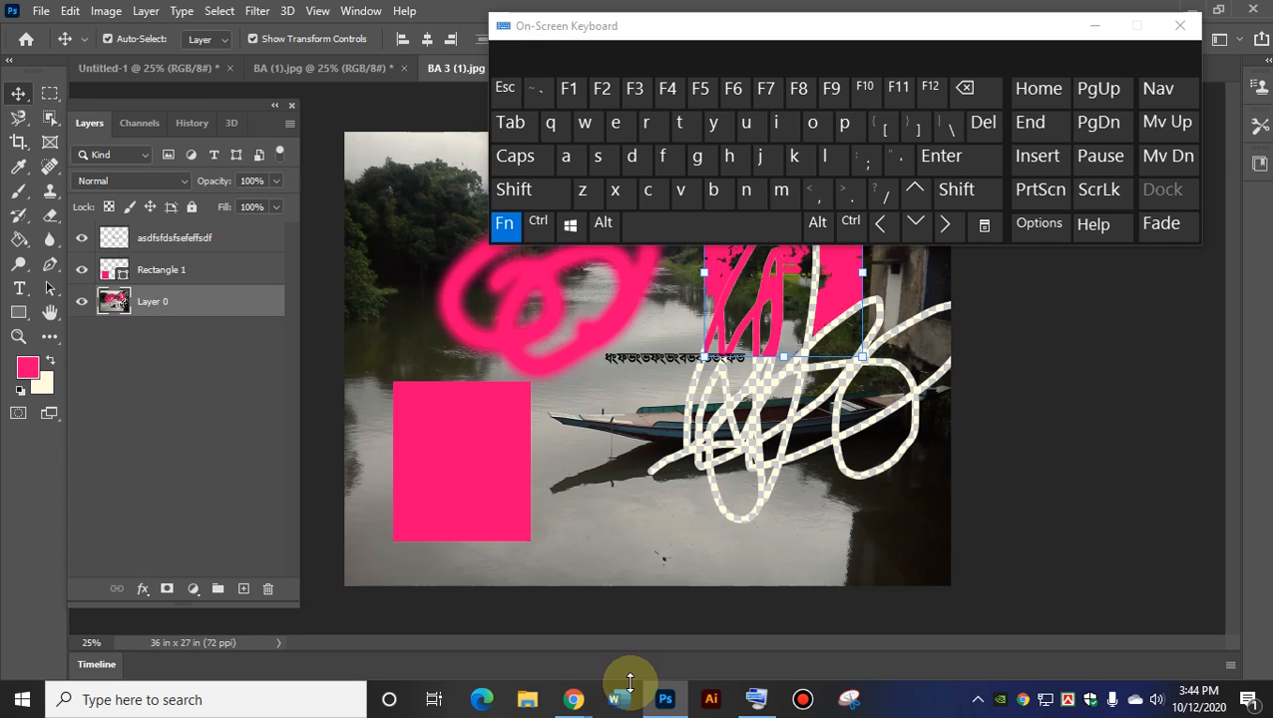
View the presenting Google Meet call, shift the on-screen keyboard left, then minimize Chrome.
{"action": "left_click", "coordinate": [488, 610]}
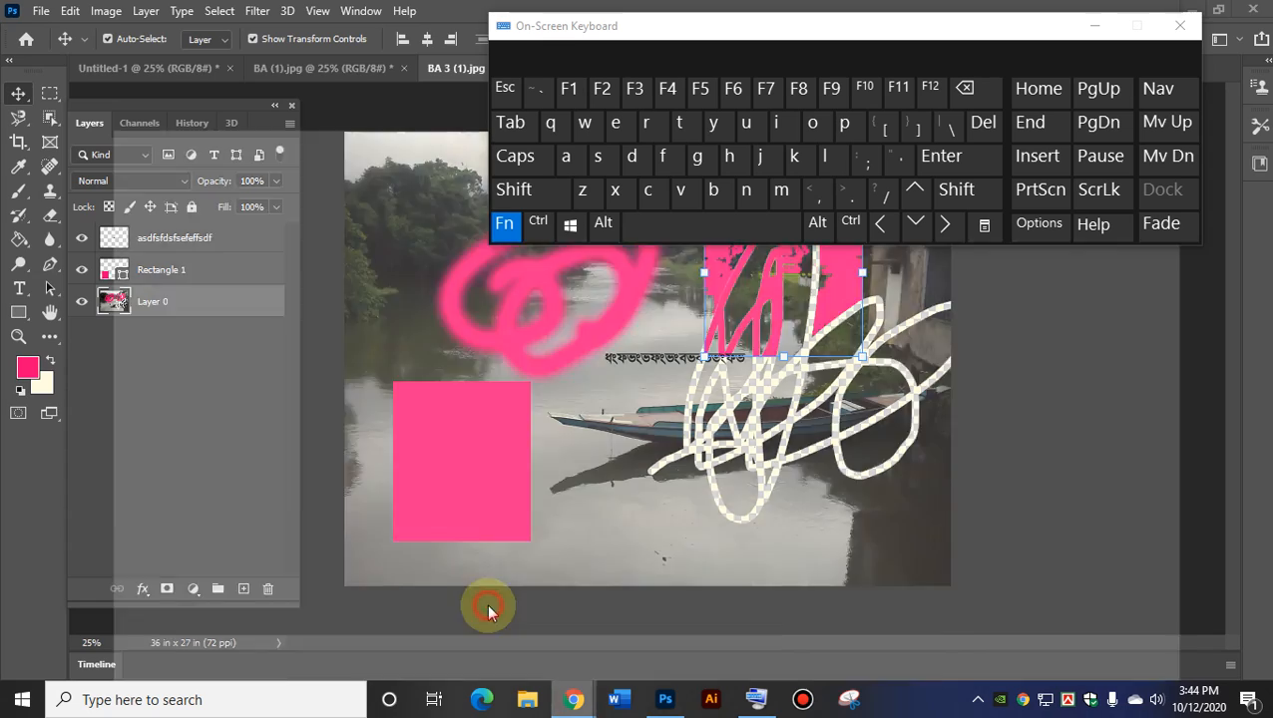
{"action": "left_click_drag", "start_coordinate": [1009, 27], "coordinate": [696, 29]}
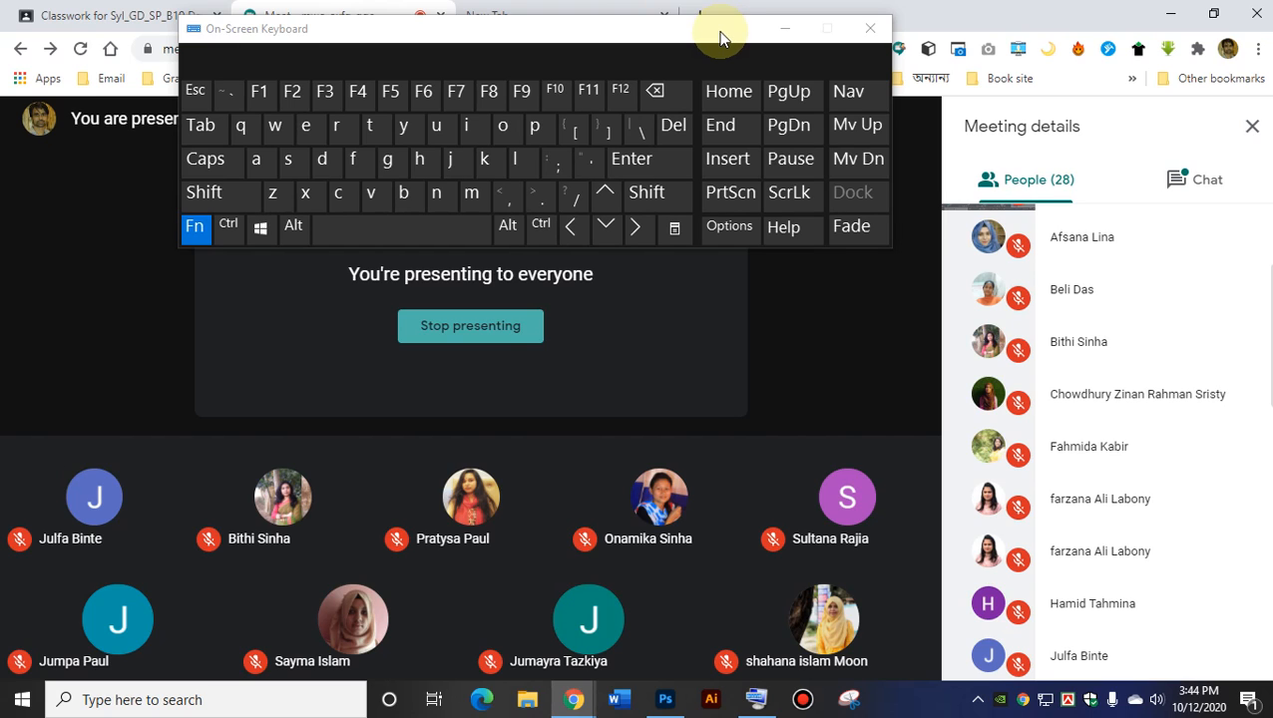
{"action": "mouse_move", "coordinate": [559, 712]}
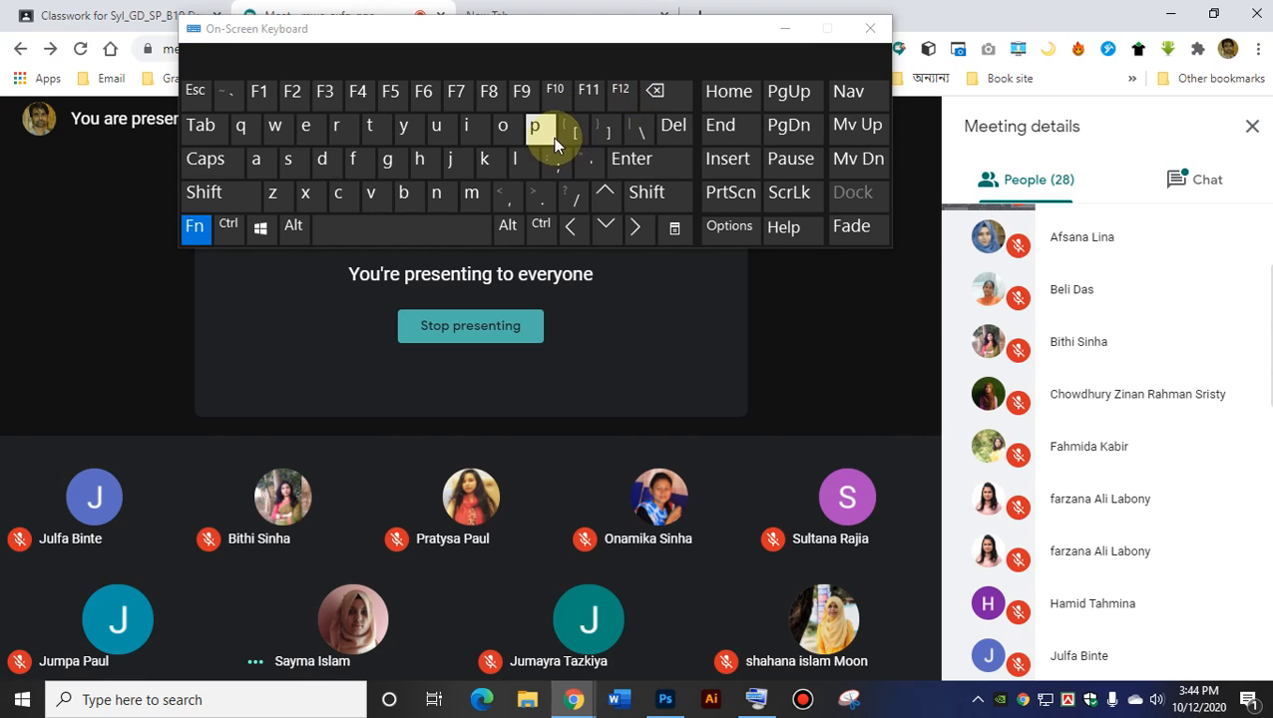
{"action": "mouse_move", "coordinate": [716, 379]}
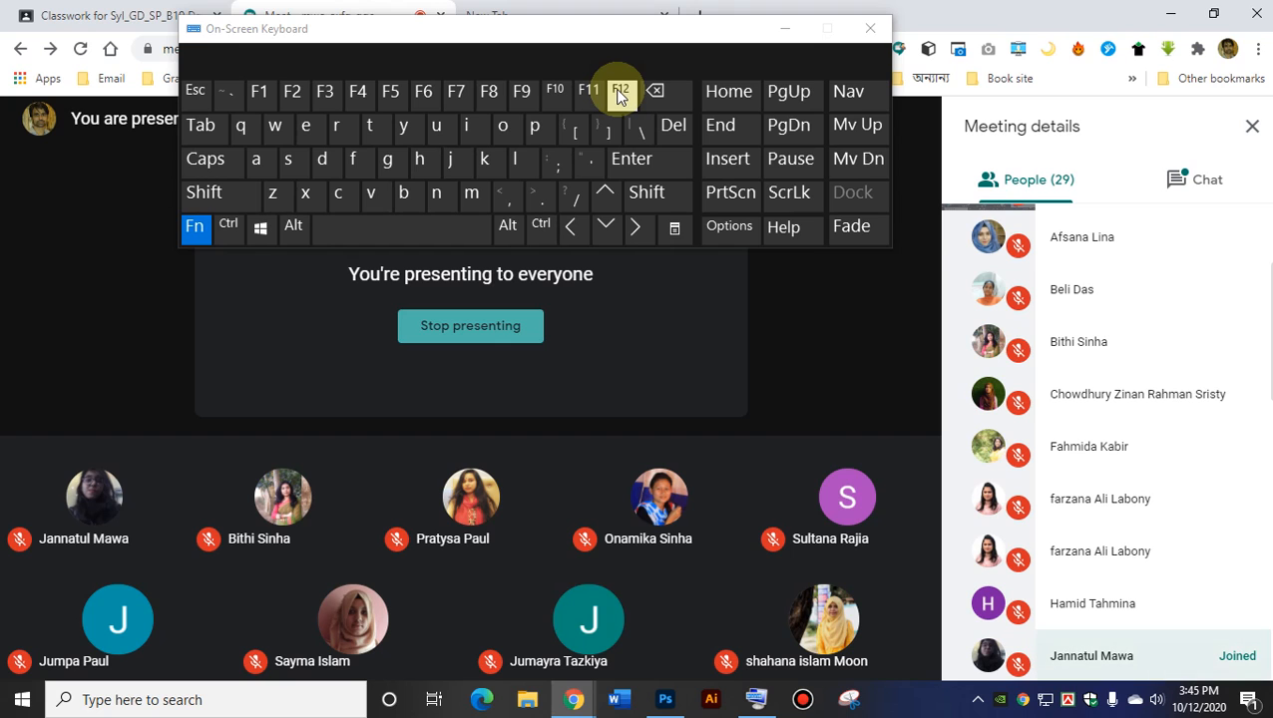
{"action": "left_click", "coordinate": [1170, 13]}
{"action": "left_click_drag", "start_coordinate": [297, 57], "coordinate": [686, 75]}
{"action": "left_click", "coordinate": [39, 11]}
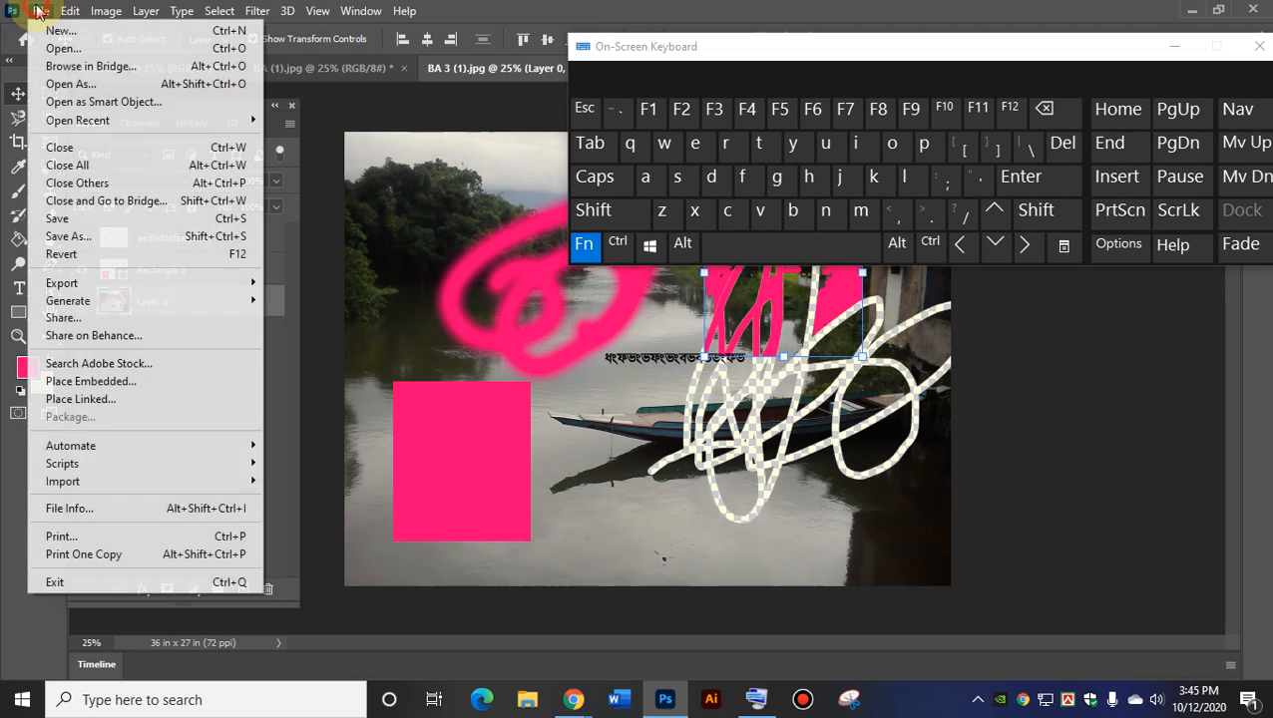
{"action": "left_click", "coordinate": [551, 457]}
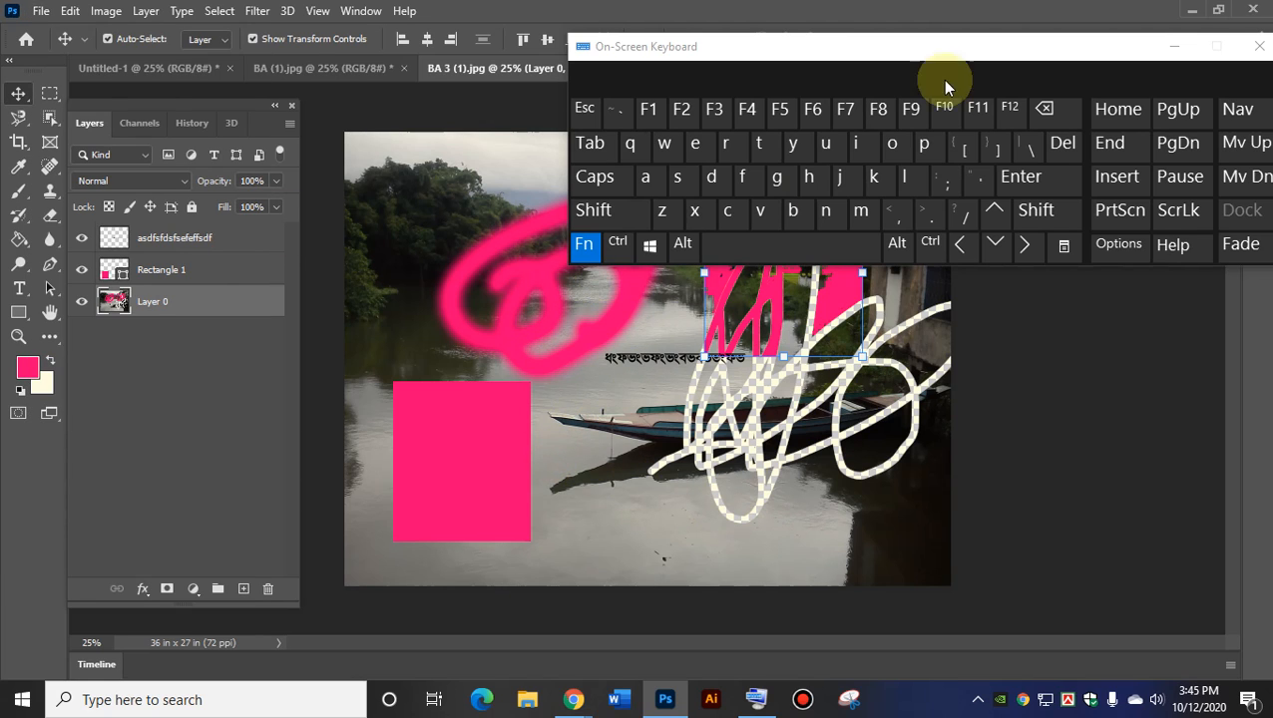
{"action": "left_click_drag", "start_coordinate": [948, 56], "coordinate": [962, 557]}
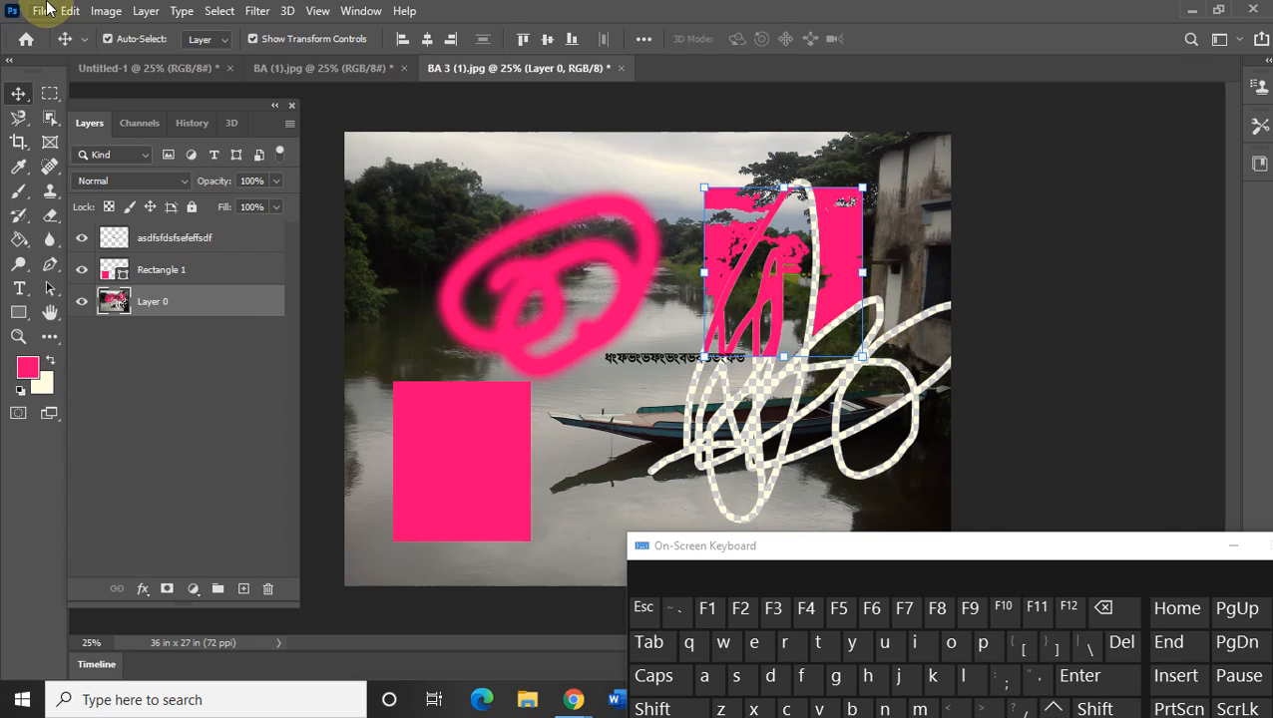
{"action": "left_click", "coordinate": [47, 11]}
{"action": "left_click", "coordinate": [95, 257]}
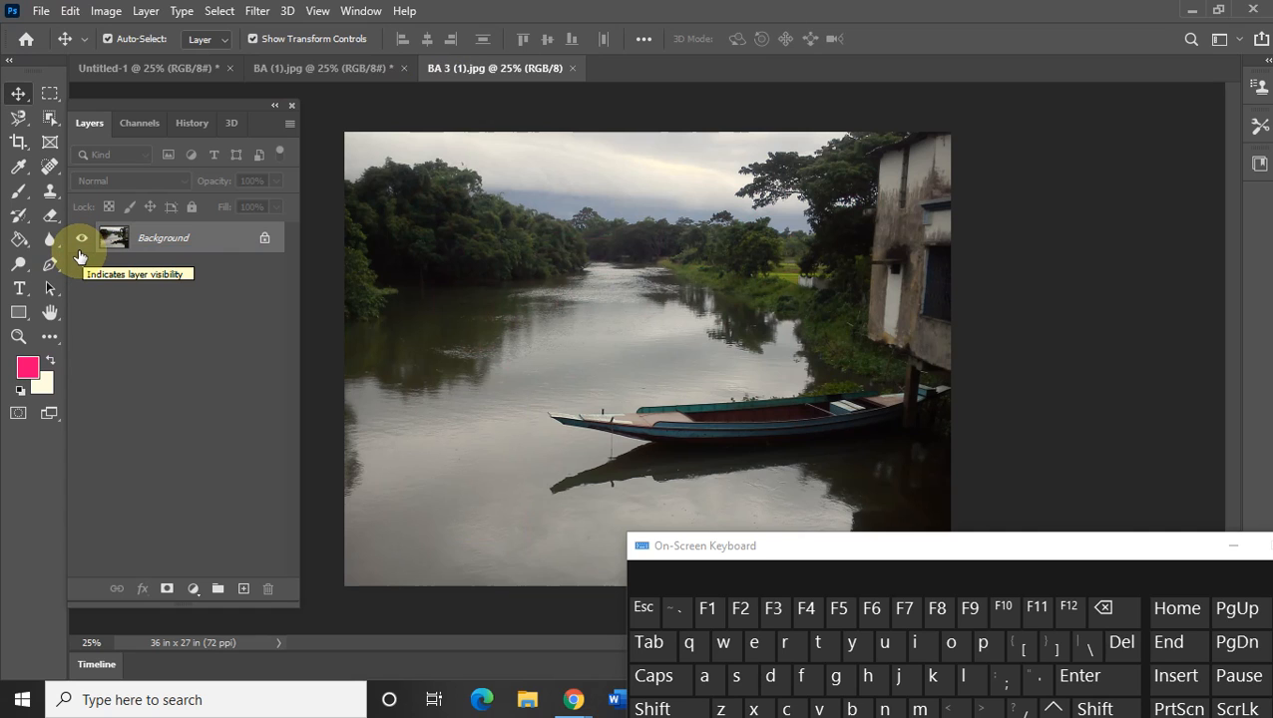
{"action": "key", "text": "ctrl+z"}
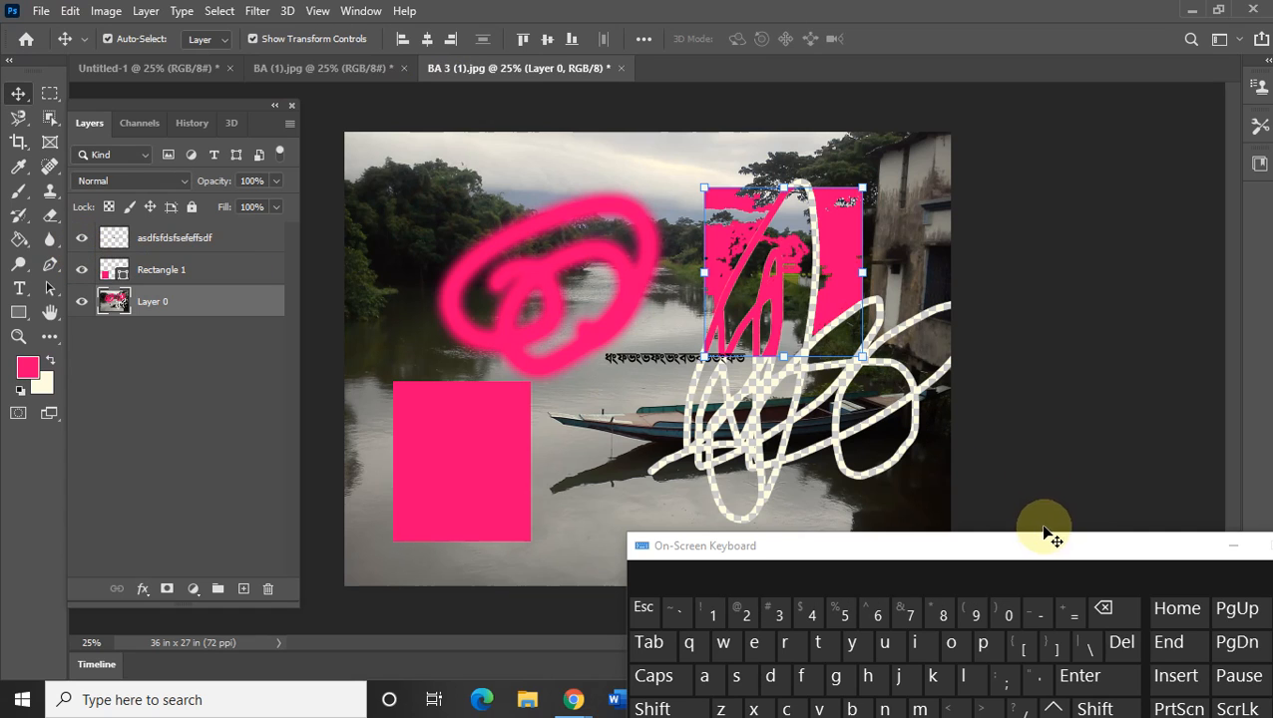
{"action": "left_click_drag", "start_coordinate": [1017, 548], "coordinate": [946, 77]}
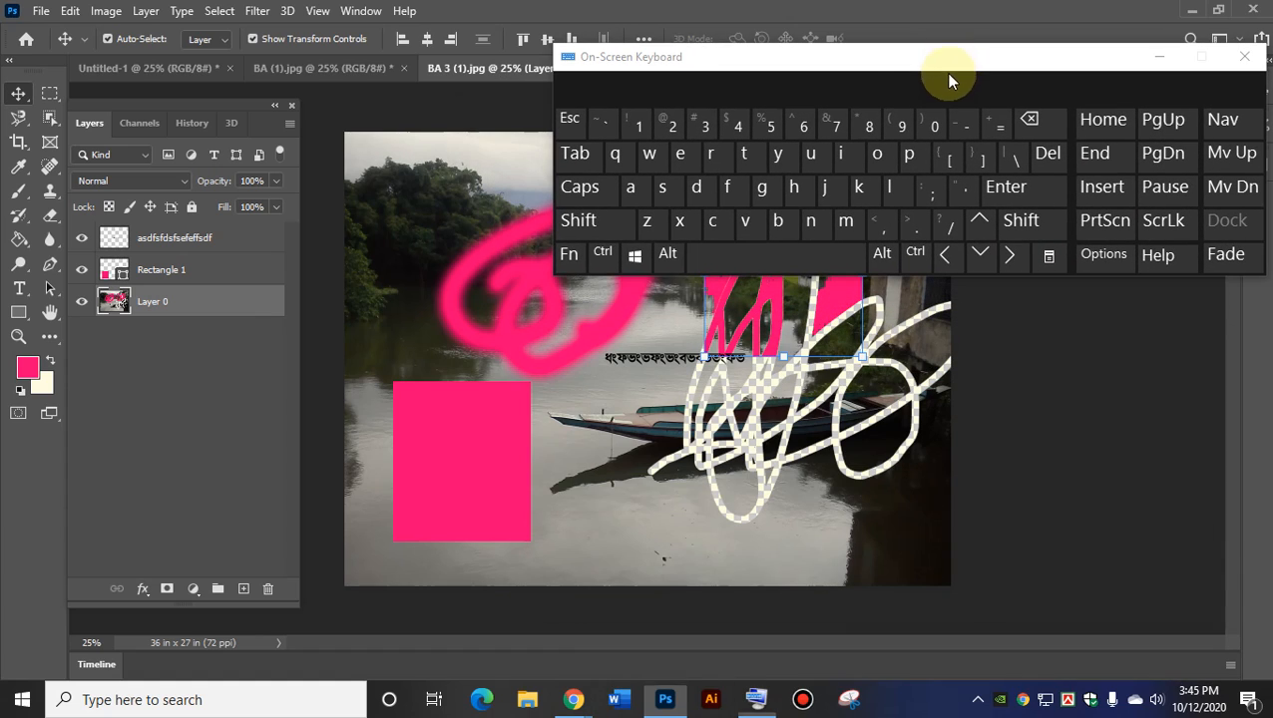